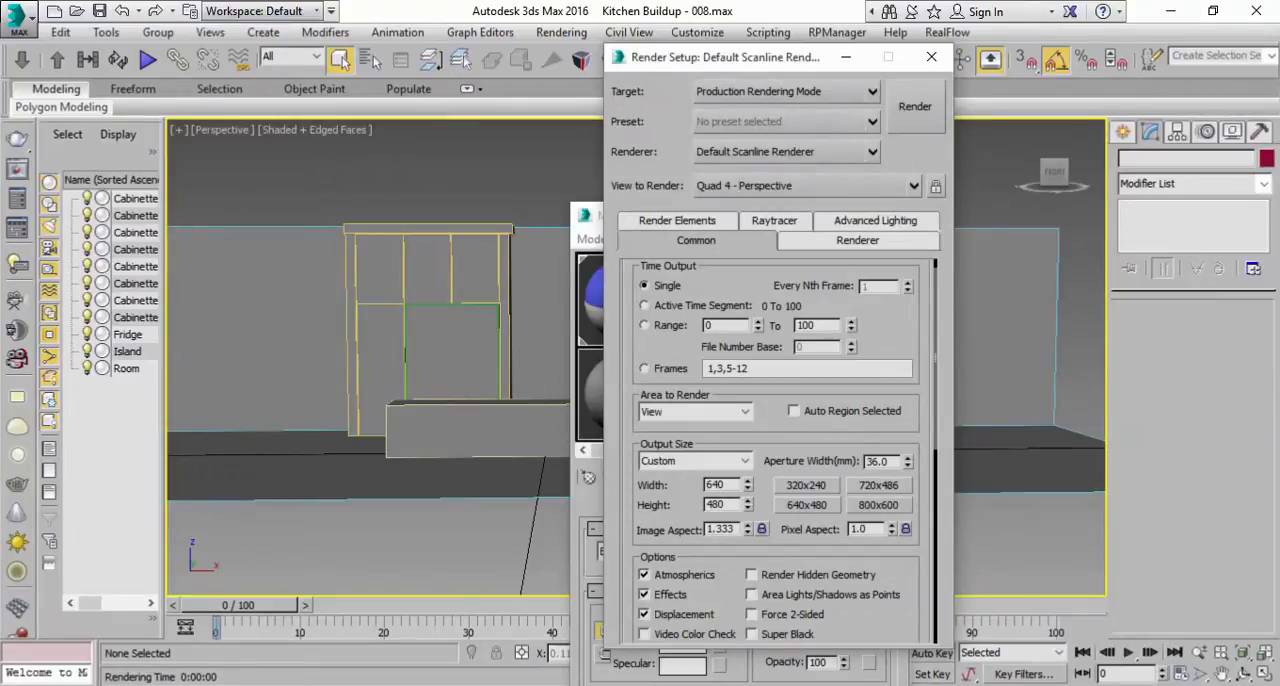
Step: Assign NVIDIA mental ray as the production renderer and close the render setup
scroll(673, 558, down, 10)
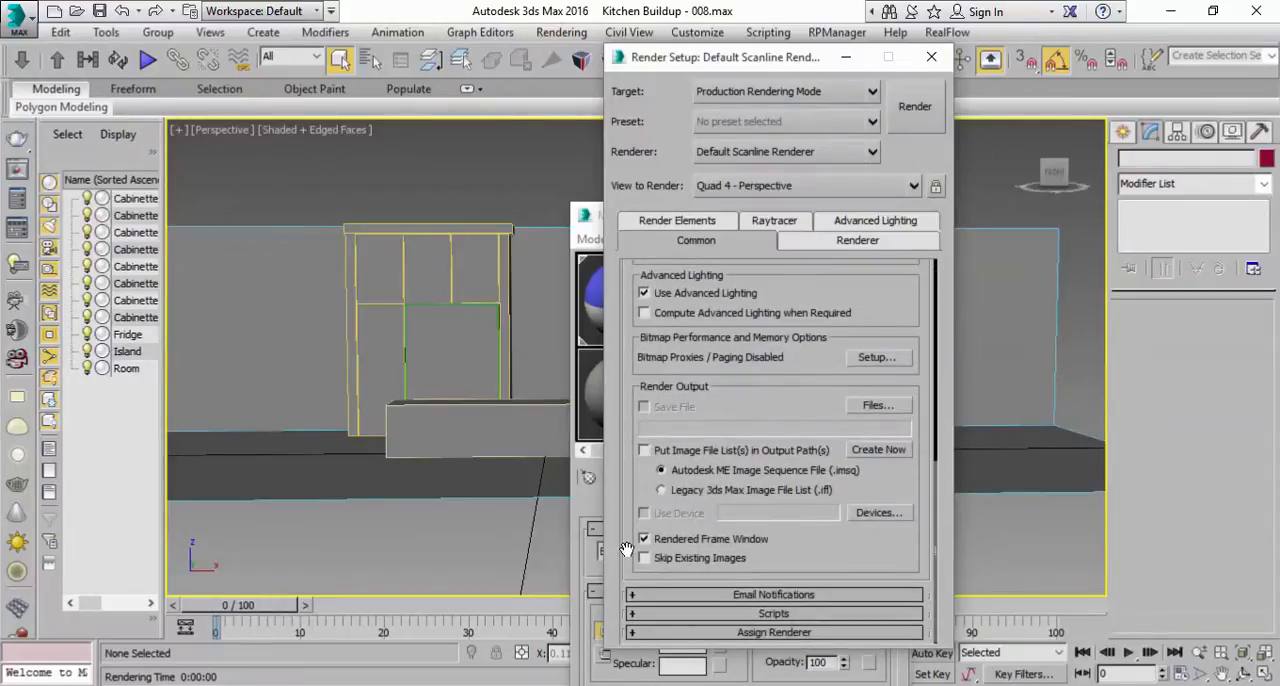
click(673, 634)
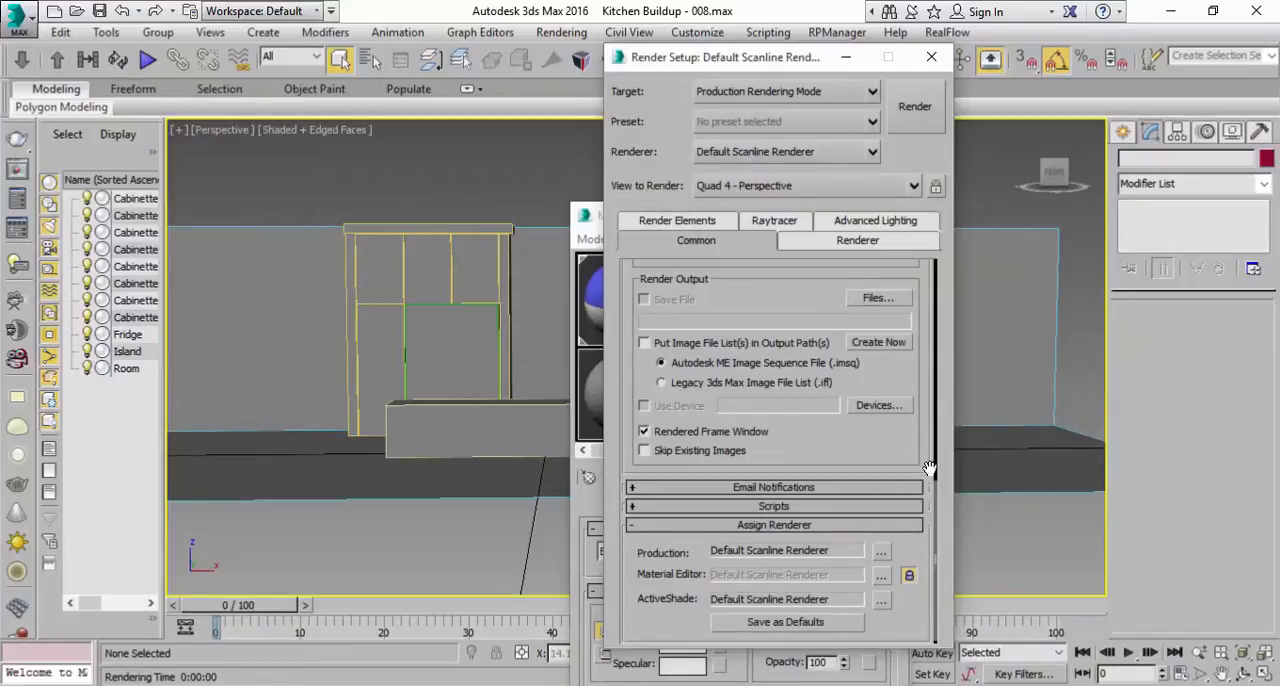
drag(928, 459, 928, 522)
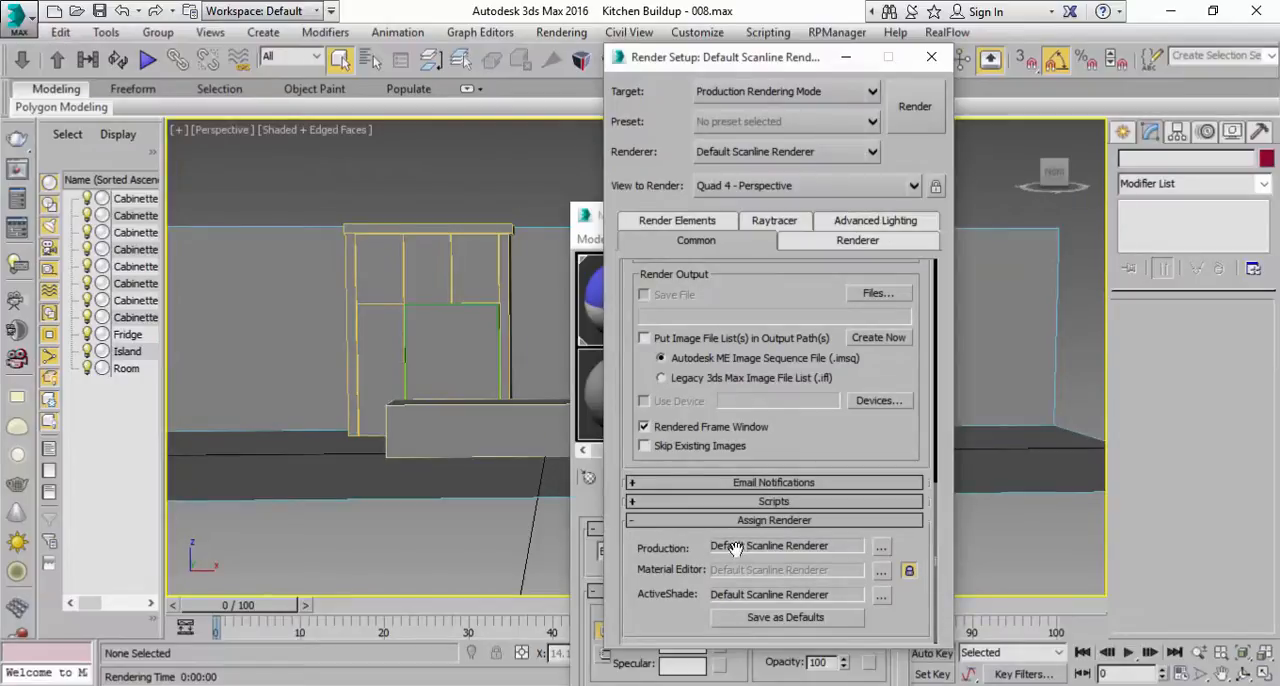
click(881, 548)
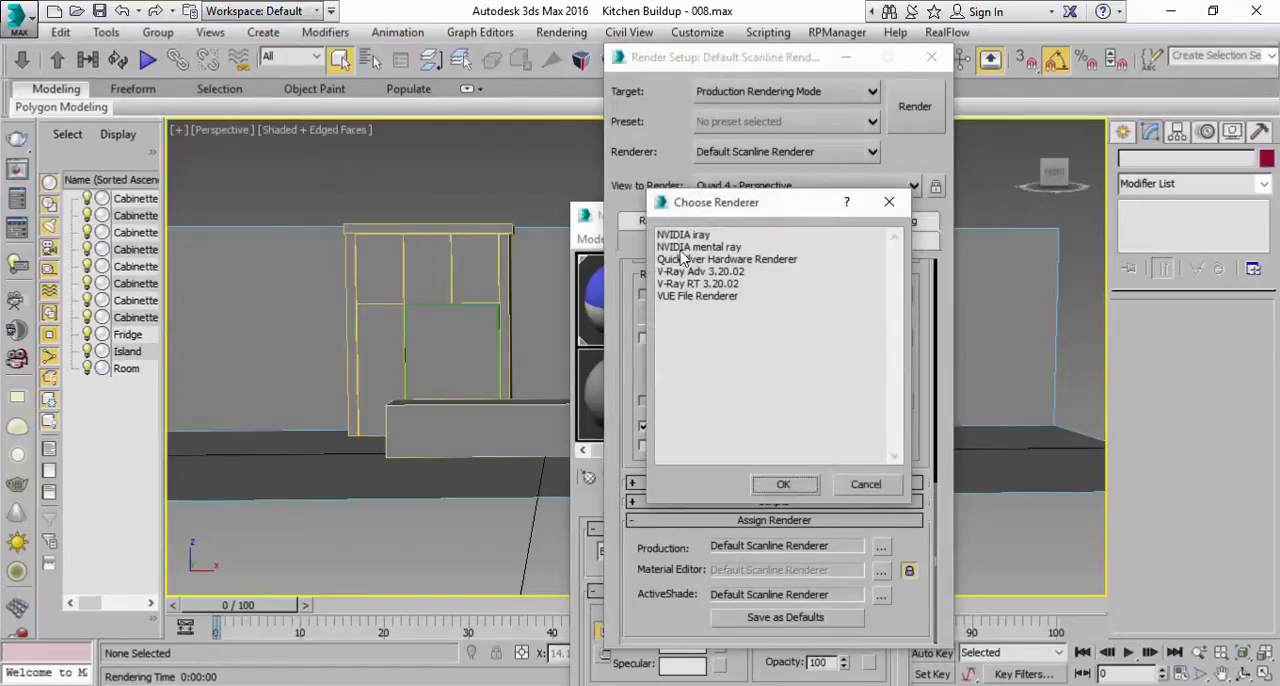
click(719, 247)
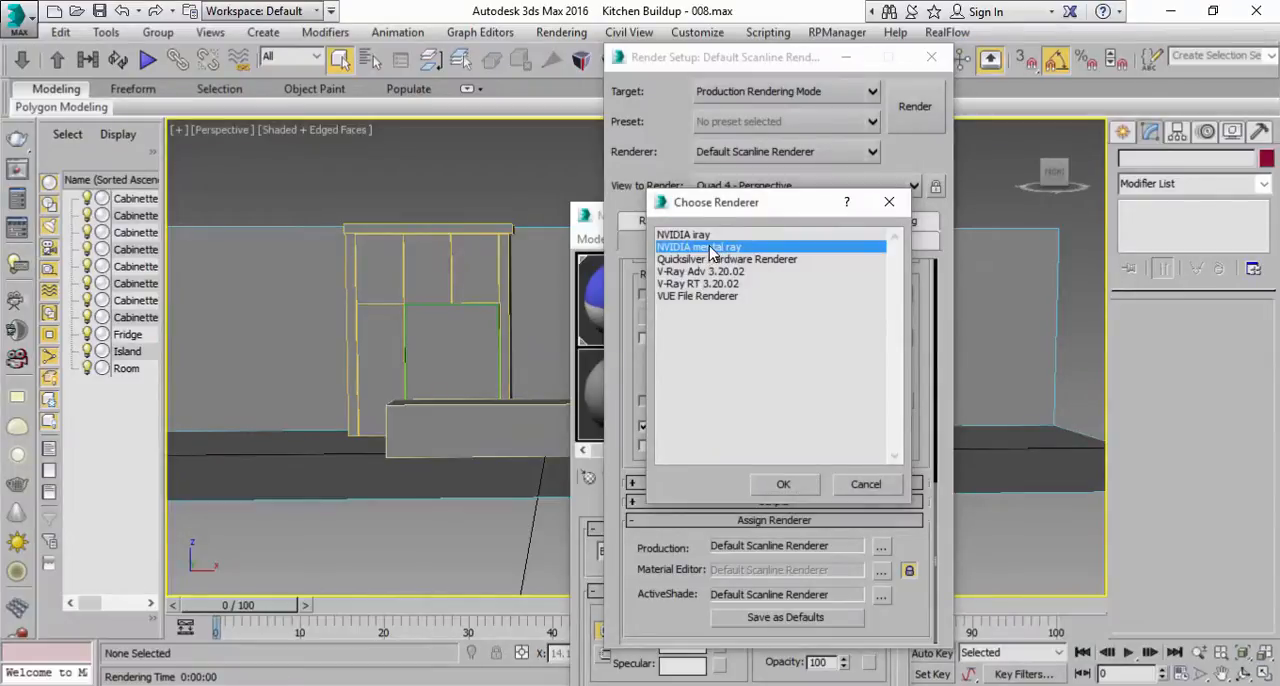
double_click(713, 247)
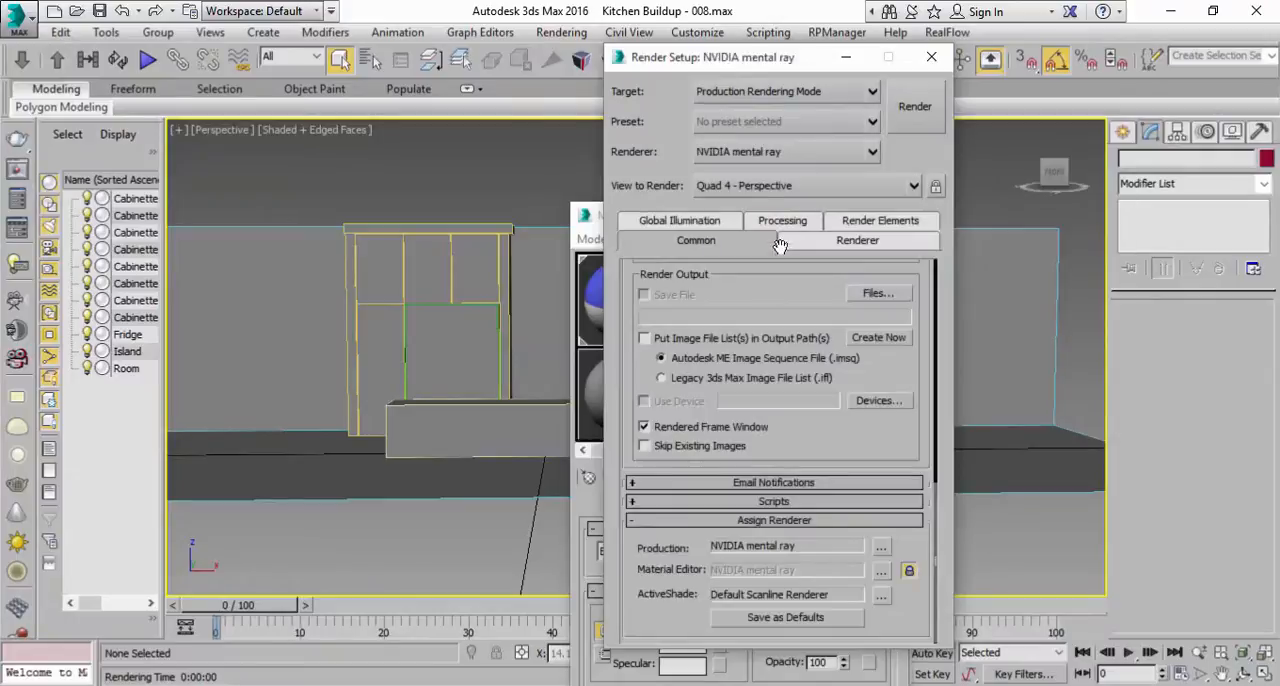
click(931, 57)
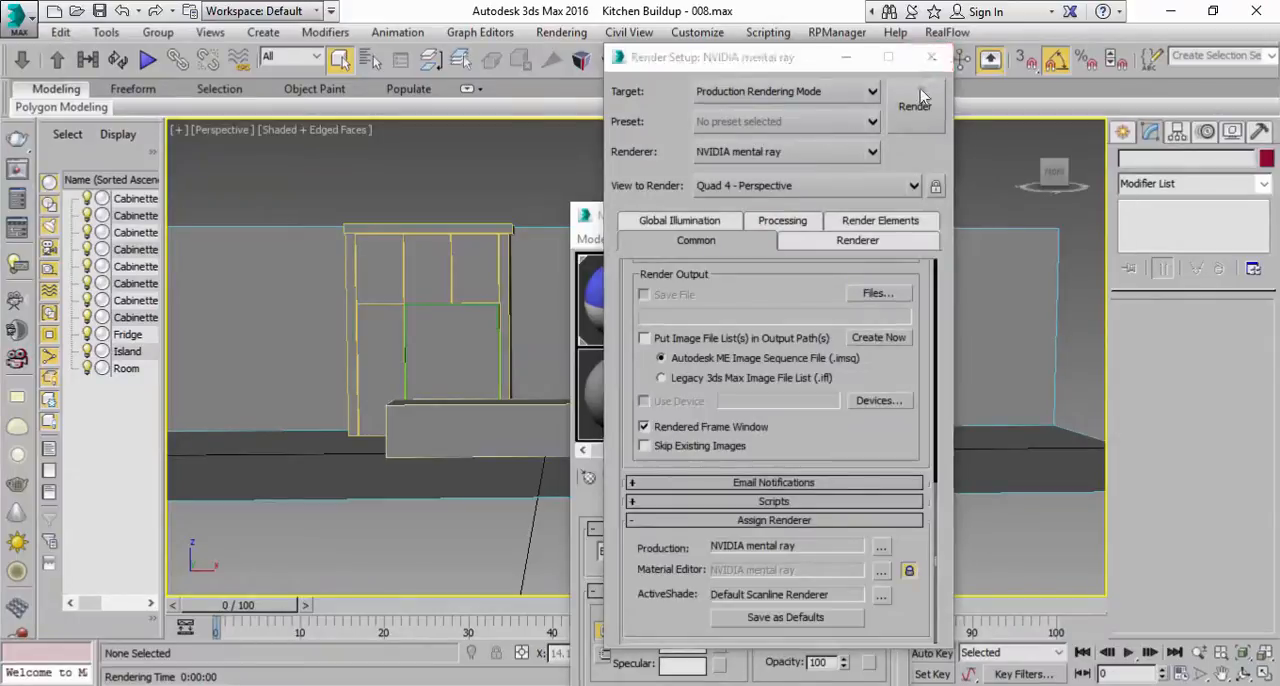
Step: Open the type selection for the Cabinette material, then disable Open on Error and clear and close the mental ray message window
click(625, 325)
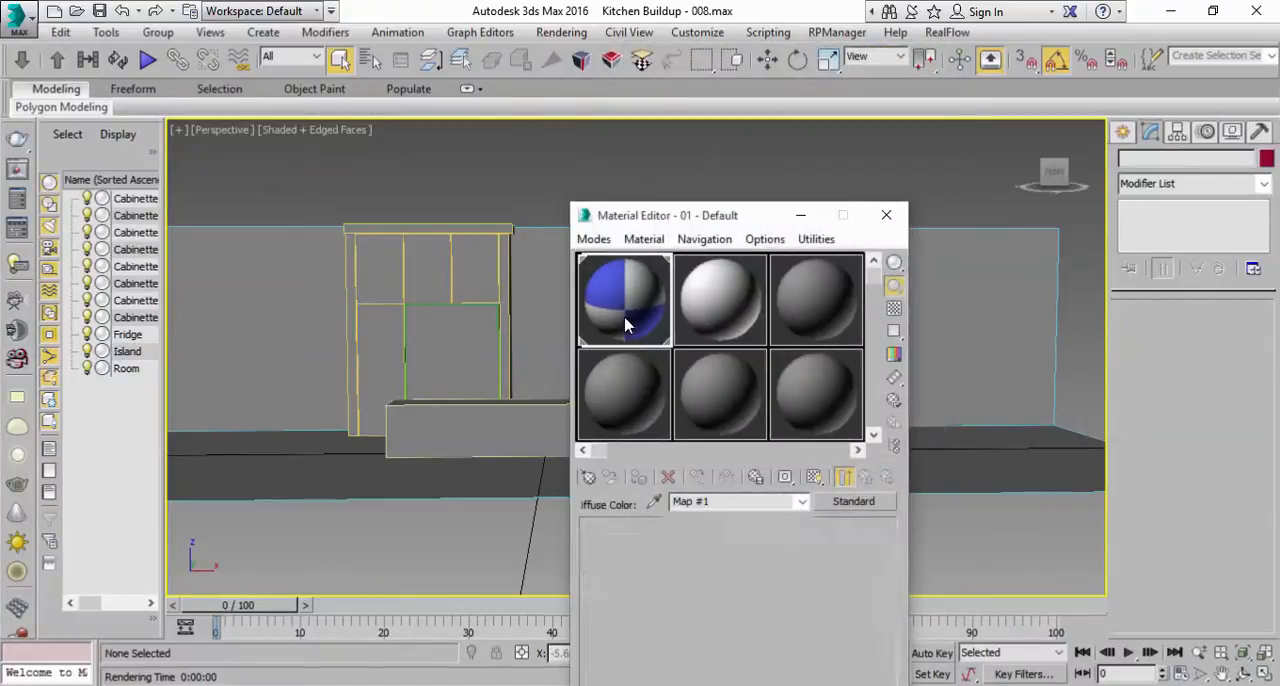
click(686, 312)
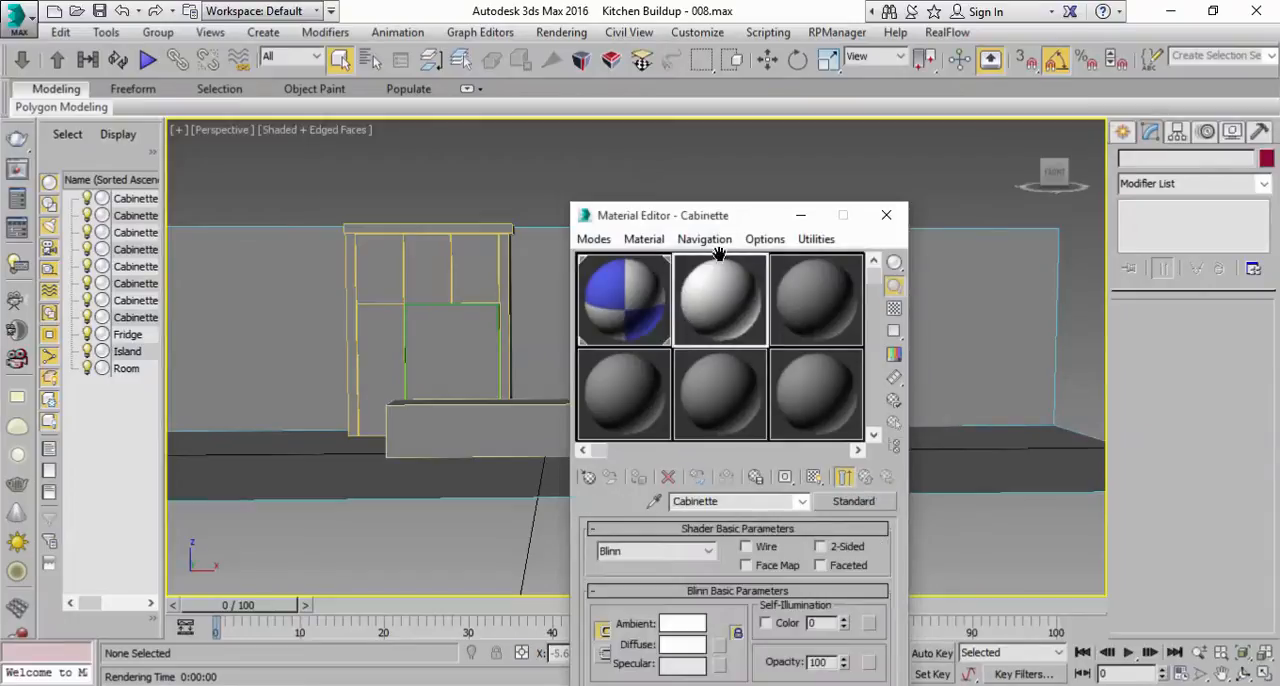
drag(745, 225, 846, 123)
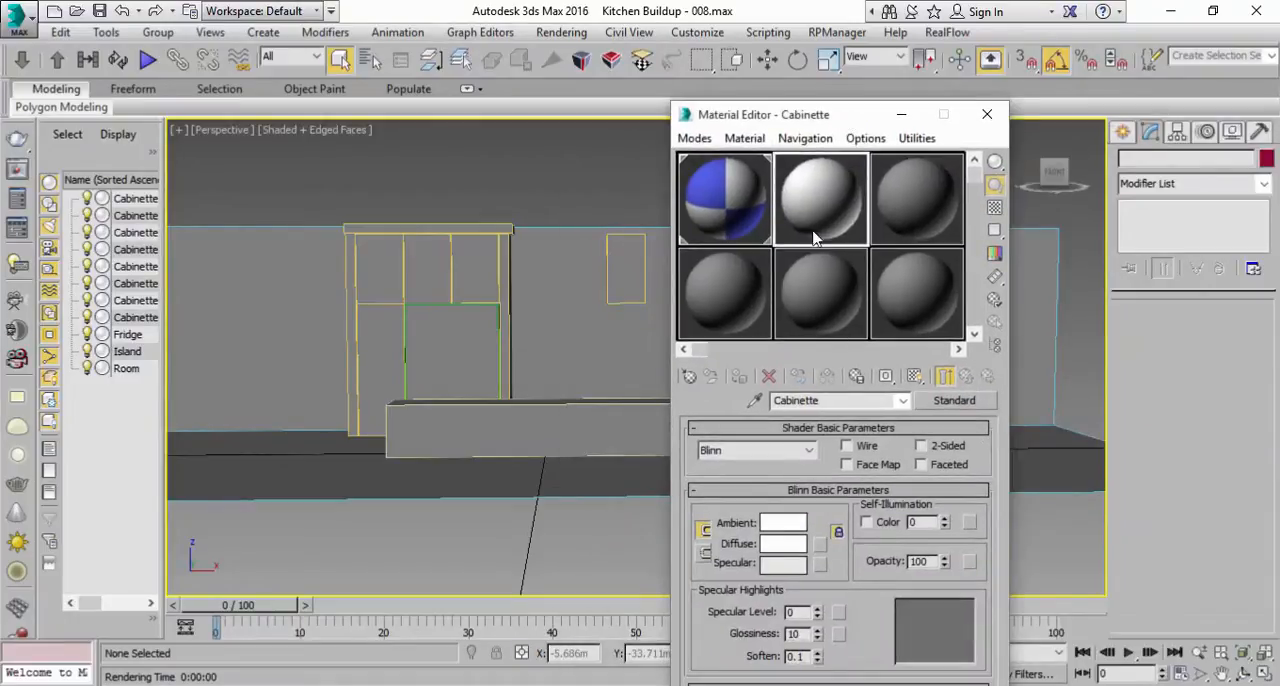
click(955, 401)
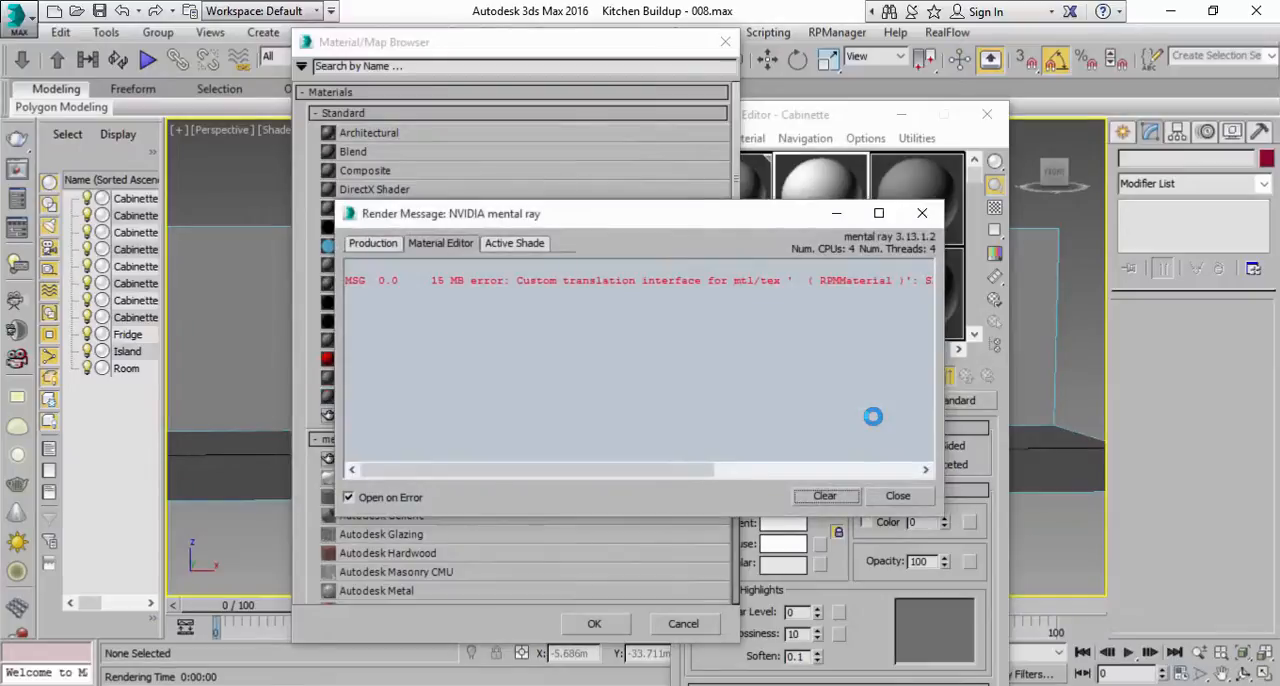
click(395, 498)
click(825, 496)
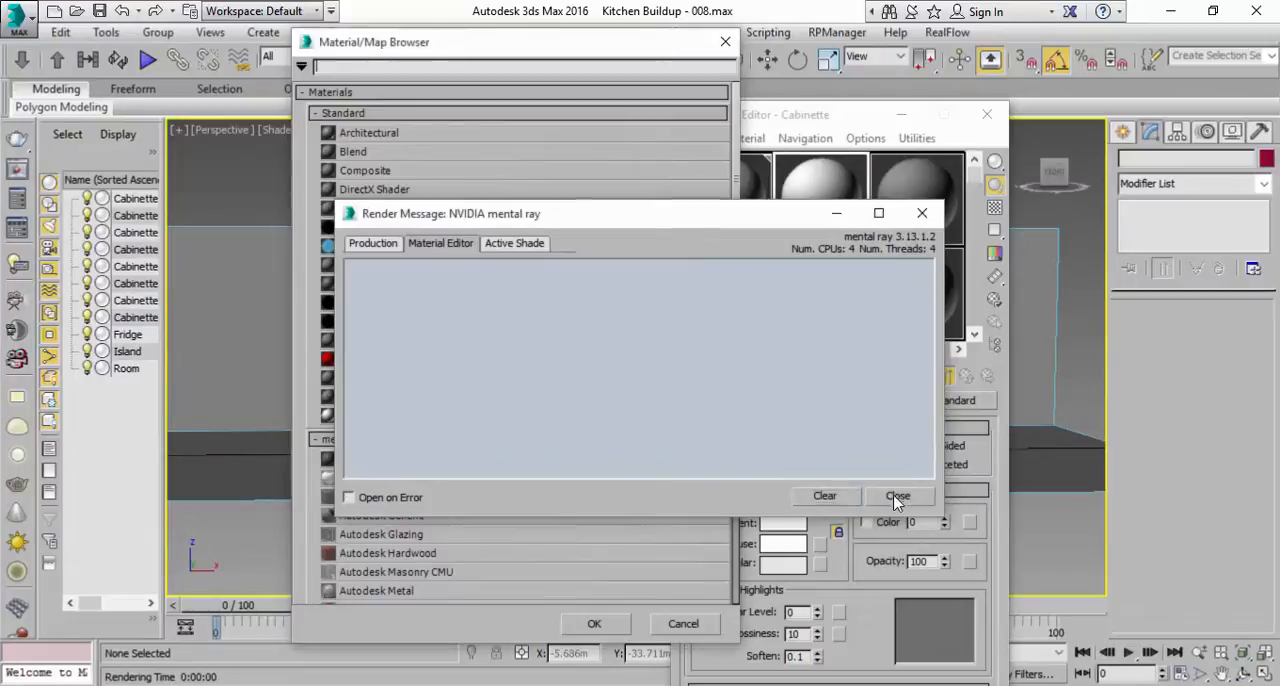
click(897, 497)
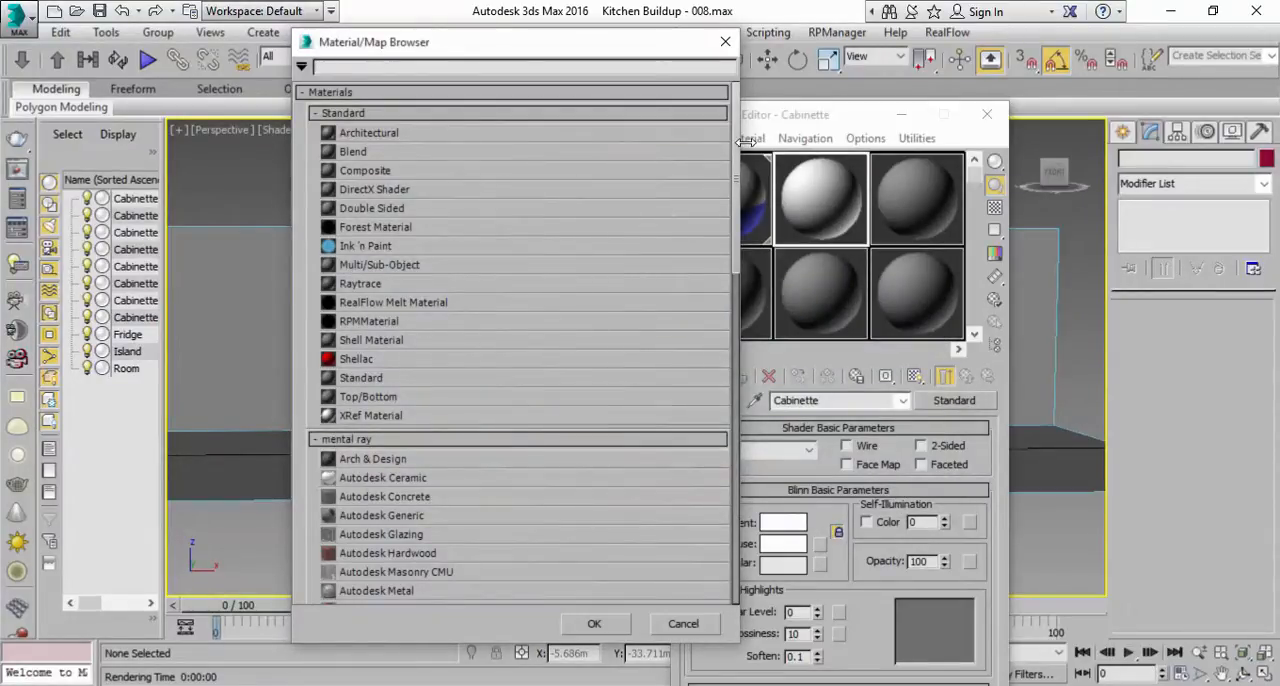
Step: Change the Cabinette material's type to the mental ray Arch & Design material, checking the reference kitchen photo
scroll(726, 299, down, 15)
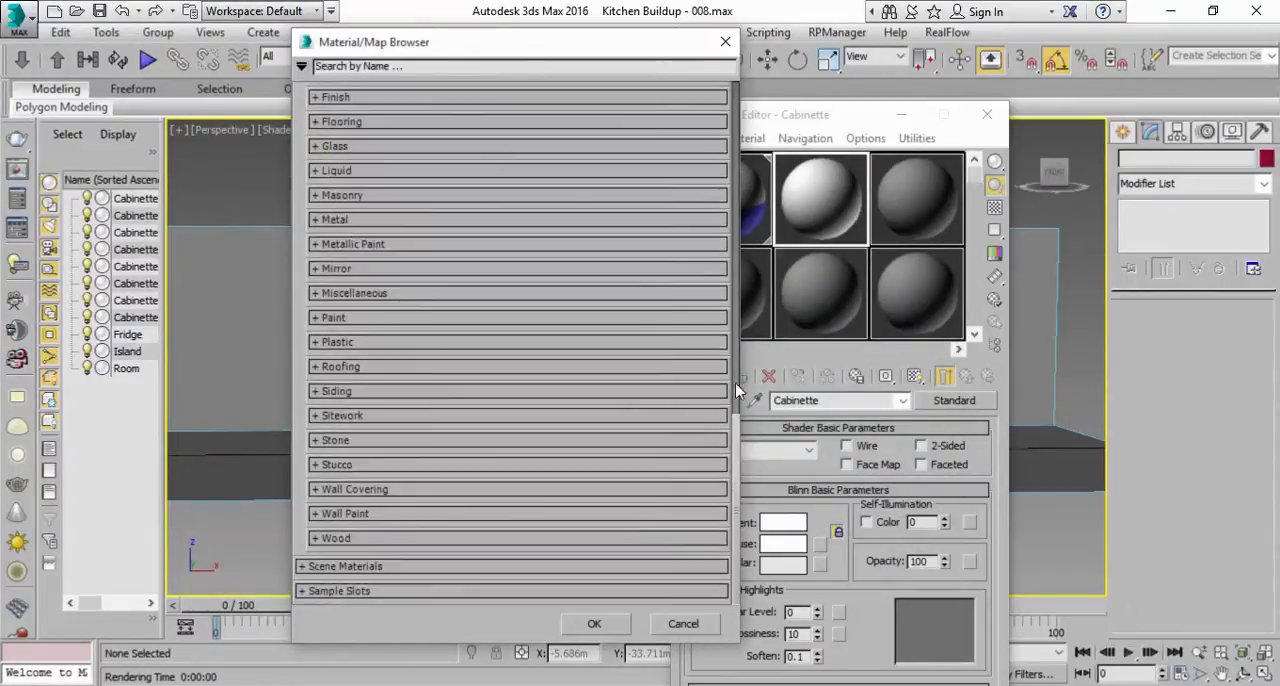
scroll(729, 438, up, 8)
scroll(729, 438, down, 8)
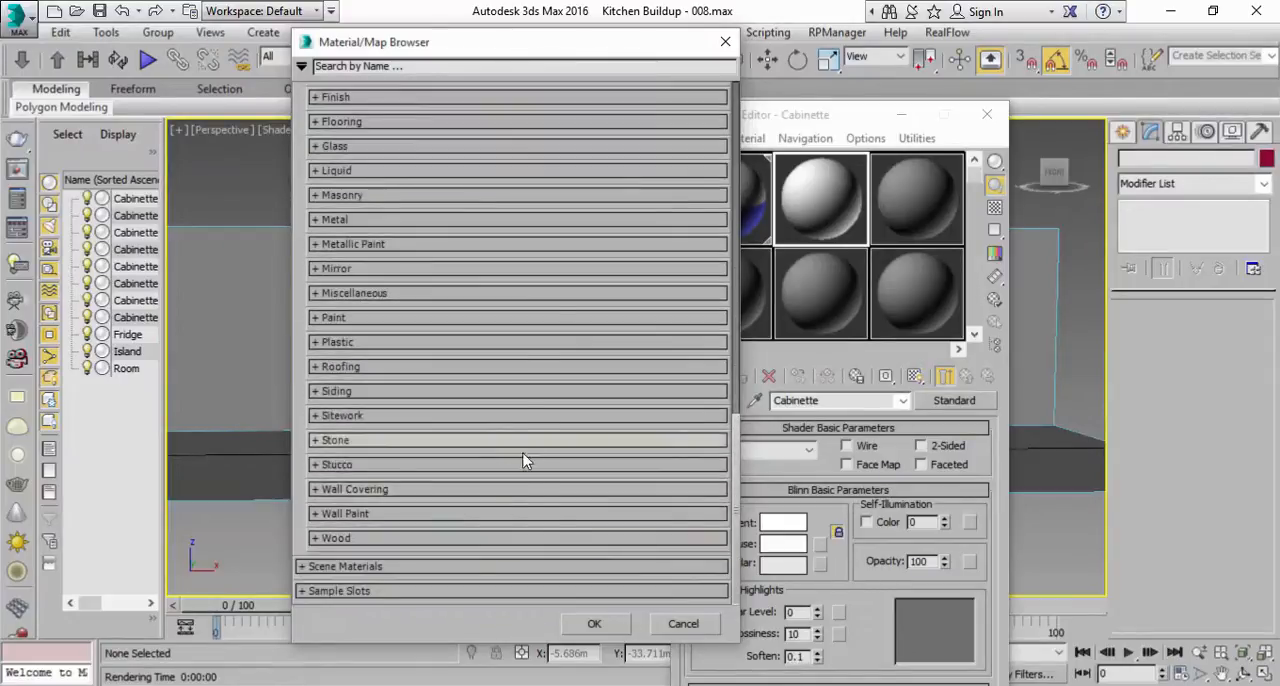
scroll(600, 449, up, 10)
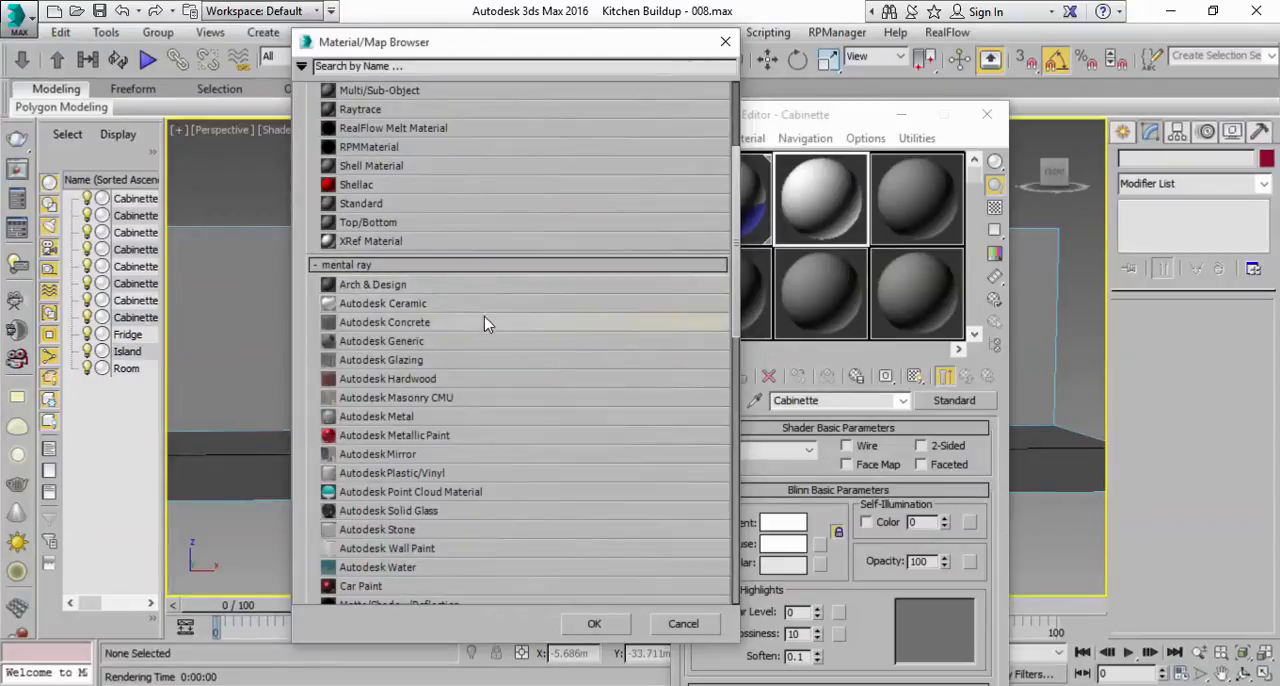
click(700, 685)
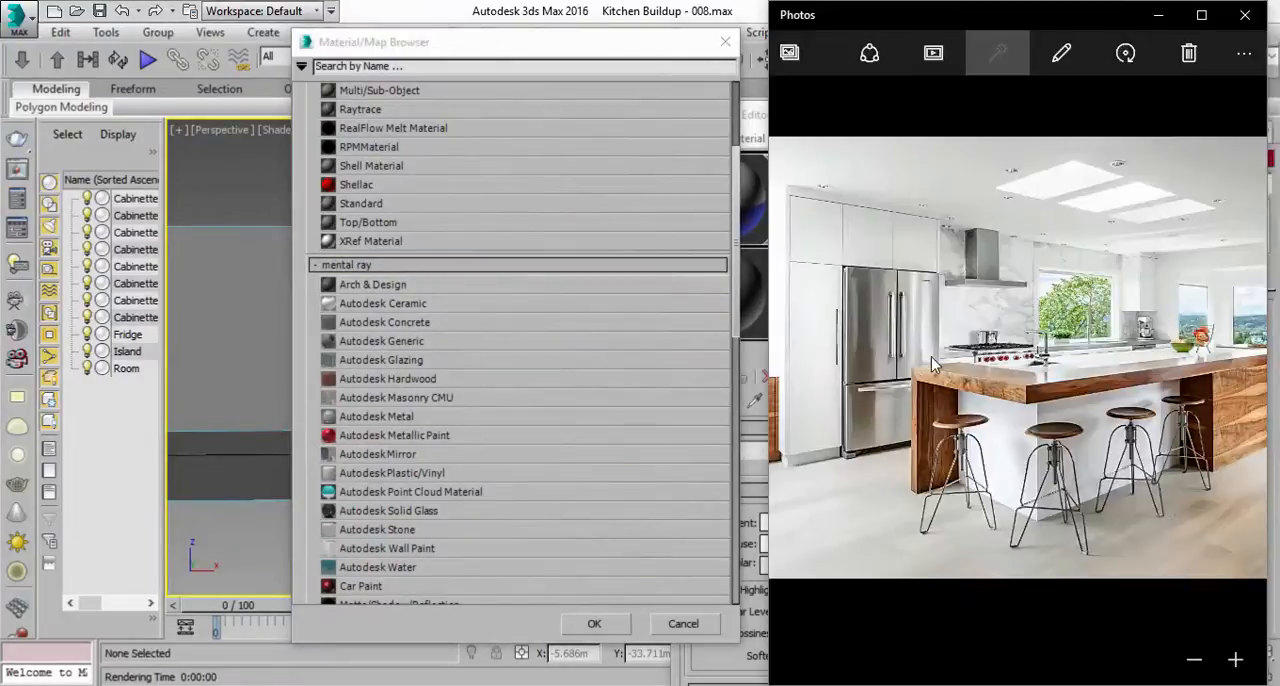
click(447, 46)
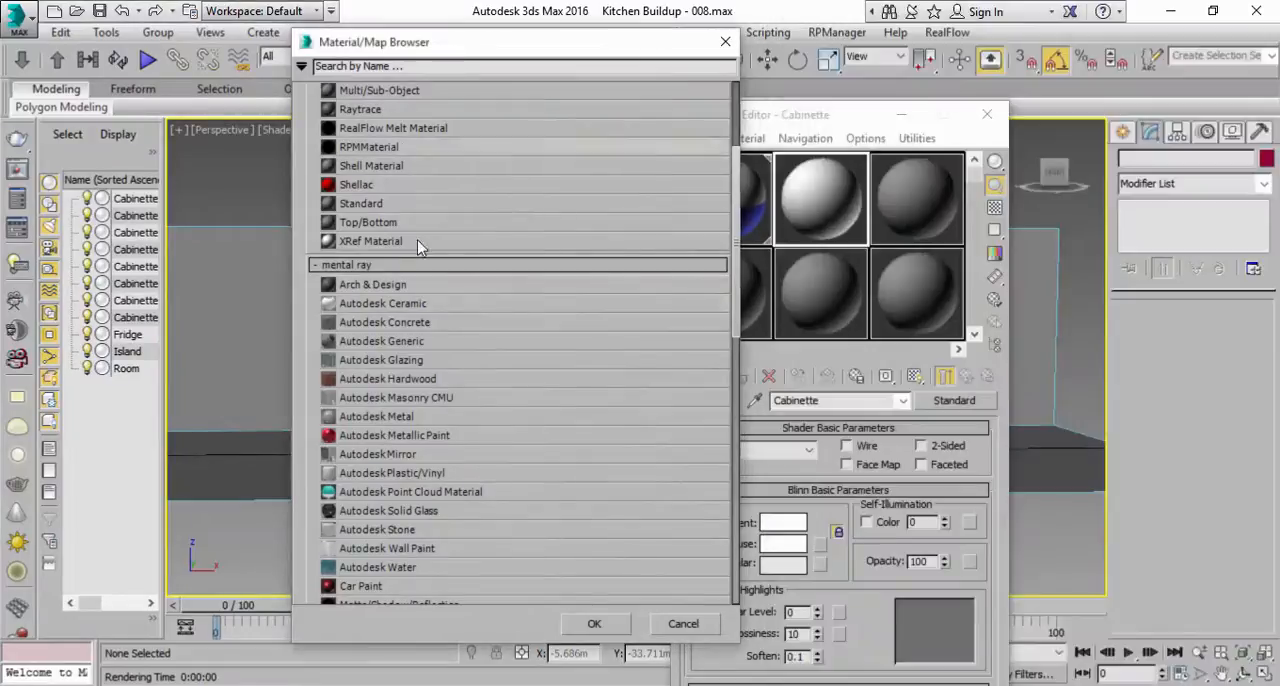
double_click(371, 286)
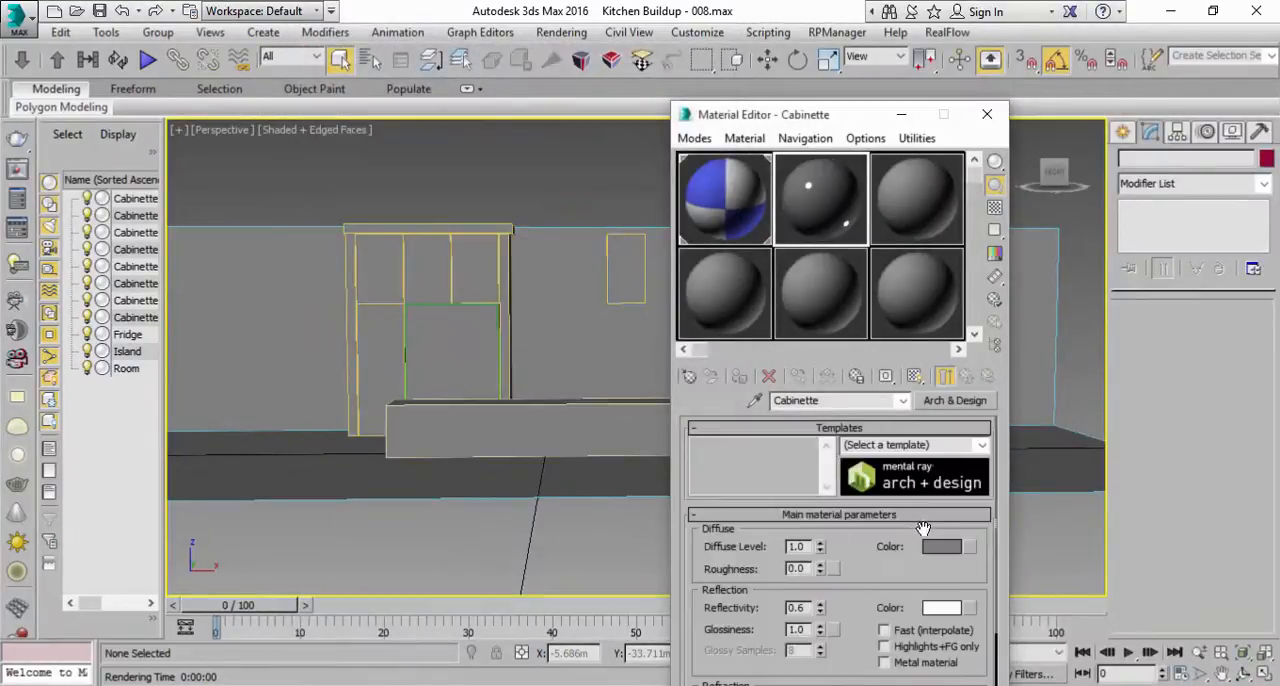
Step: Set the Cabinette material's diffuse color to white
click(930, 545)
drag(545, 239, 553, 283)
click(684, 284)
middle_drag(510, 282, 456, 311)
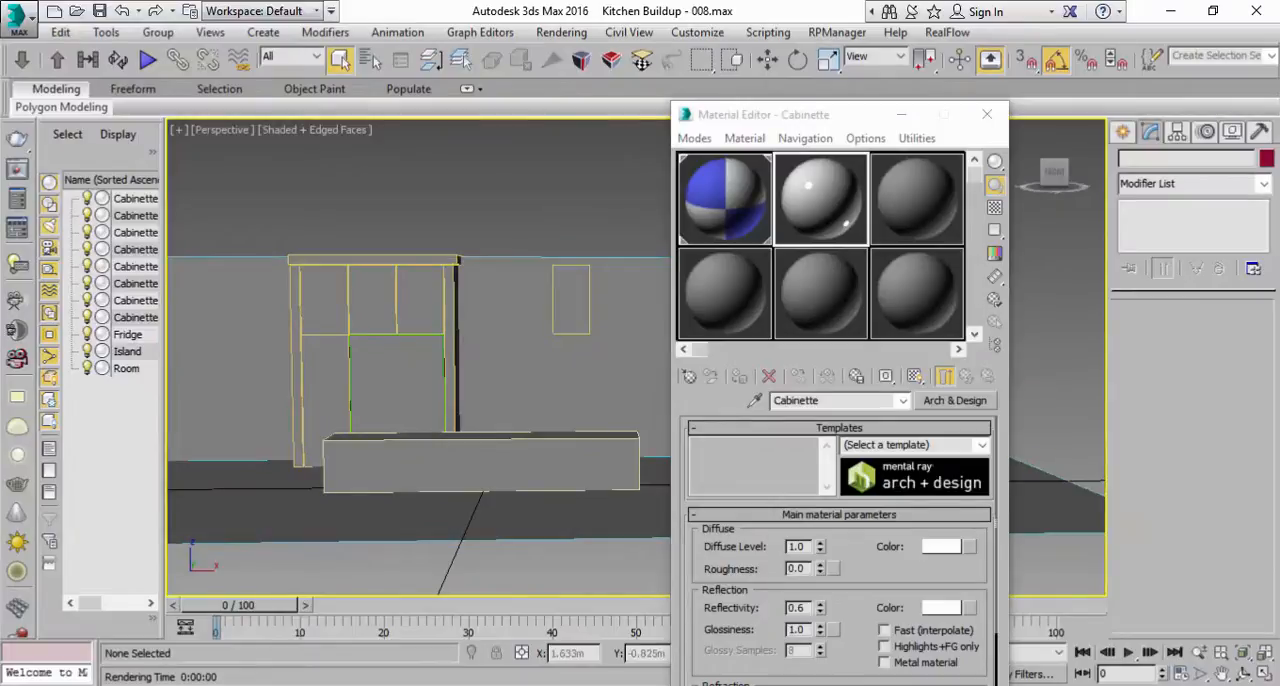
key(alt+Tab)
key(alt+Tab)
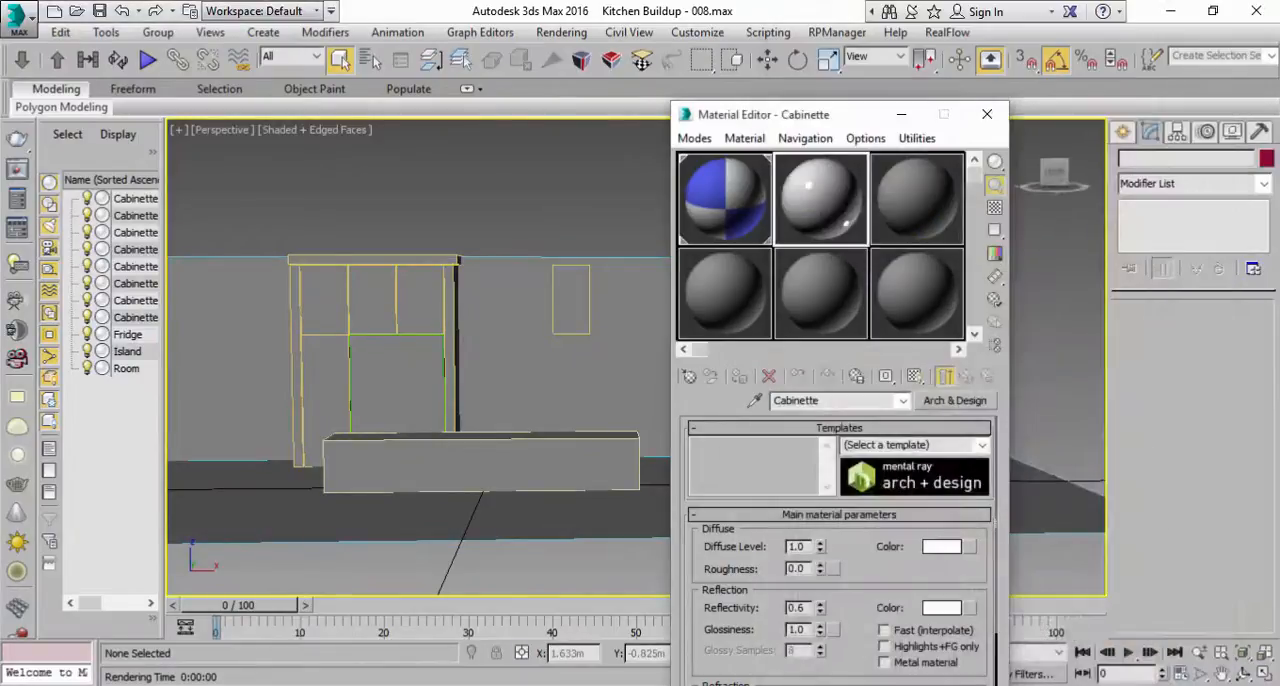
Step: Select all objects in the scene, assign the Cabinette material to them and clear the selection
middle_drag(380, 252, 400, 228)
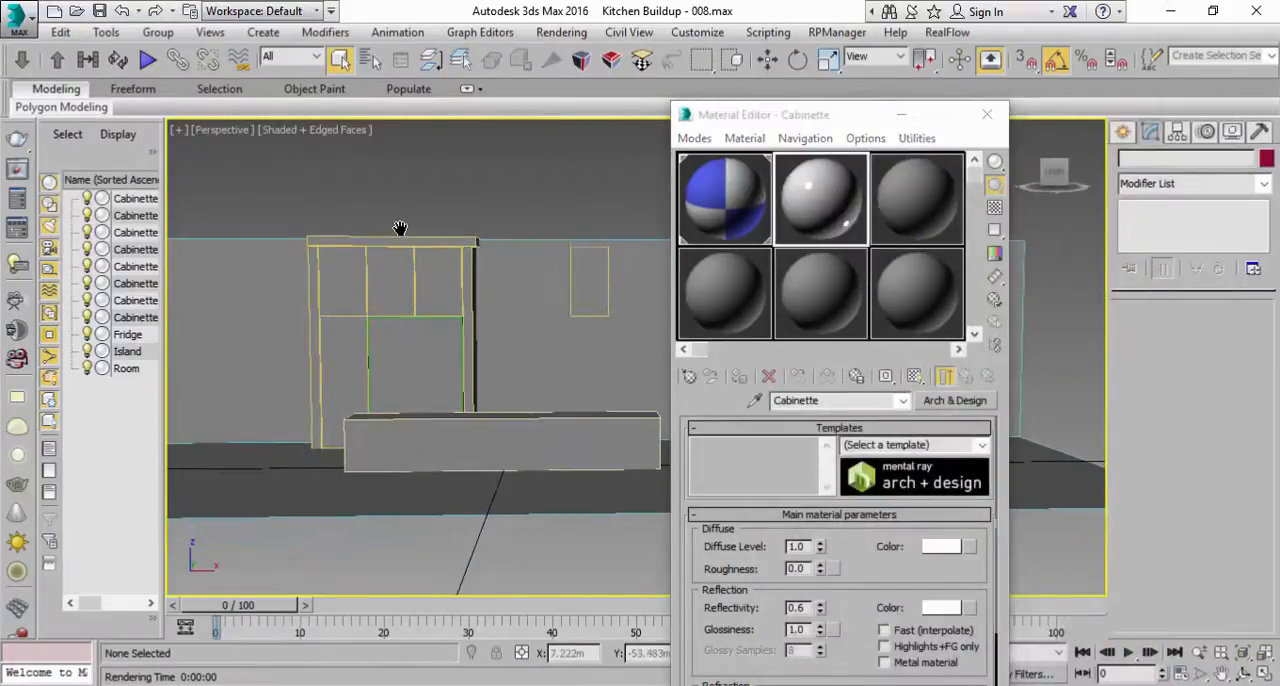
click(60, 32)
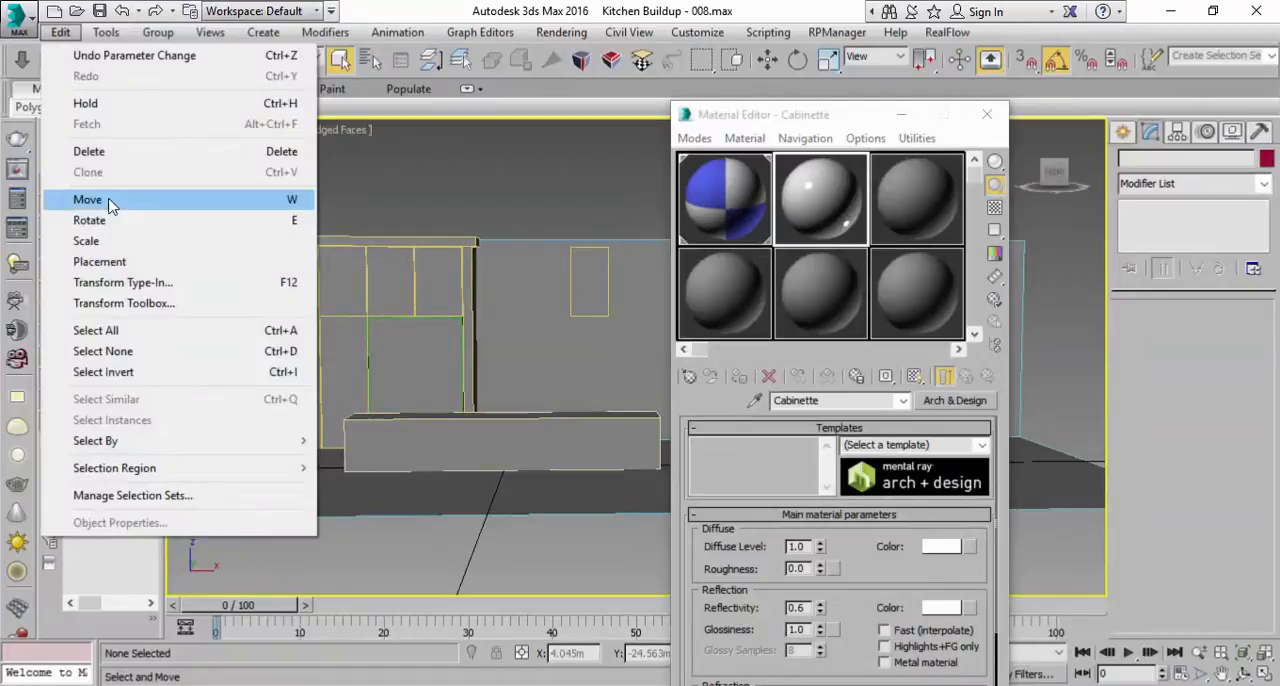
click(95, 330)
click(733, 237)
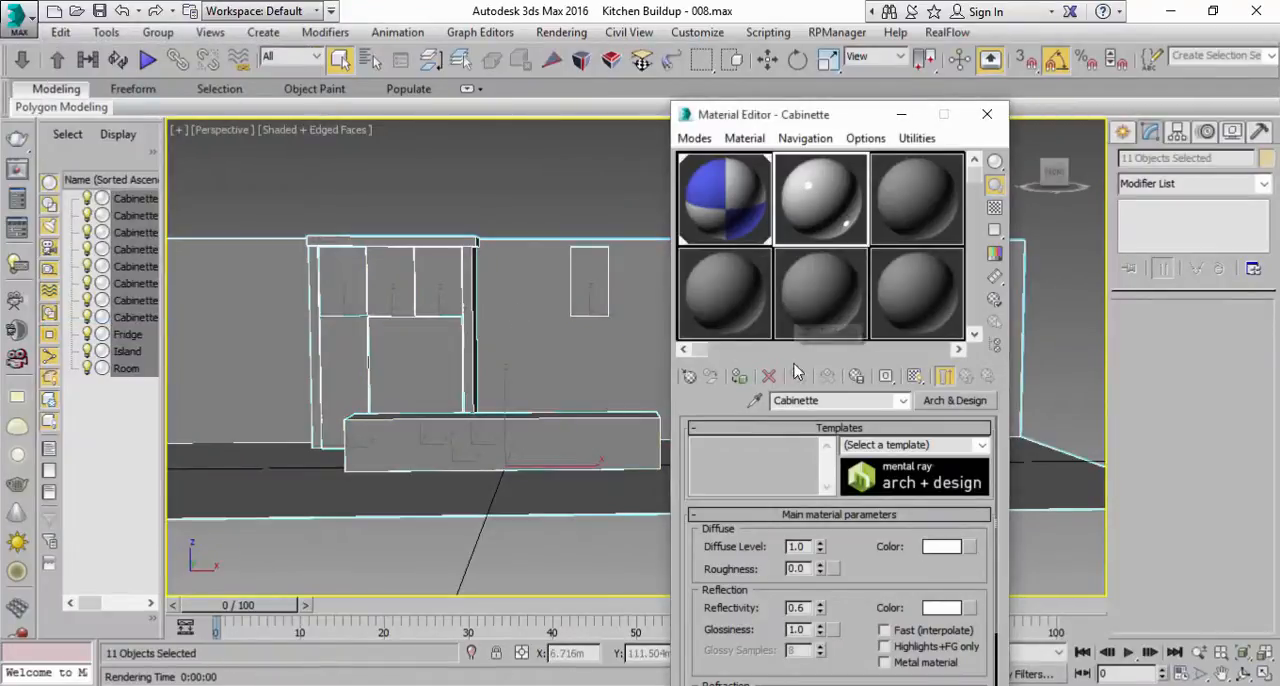
click(739, 376)
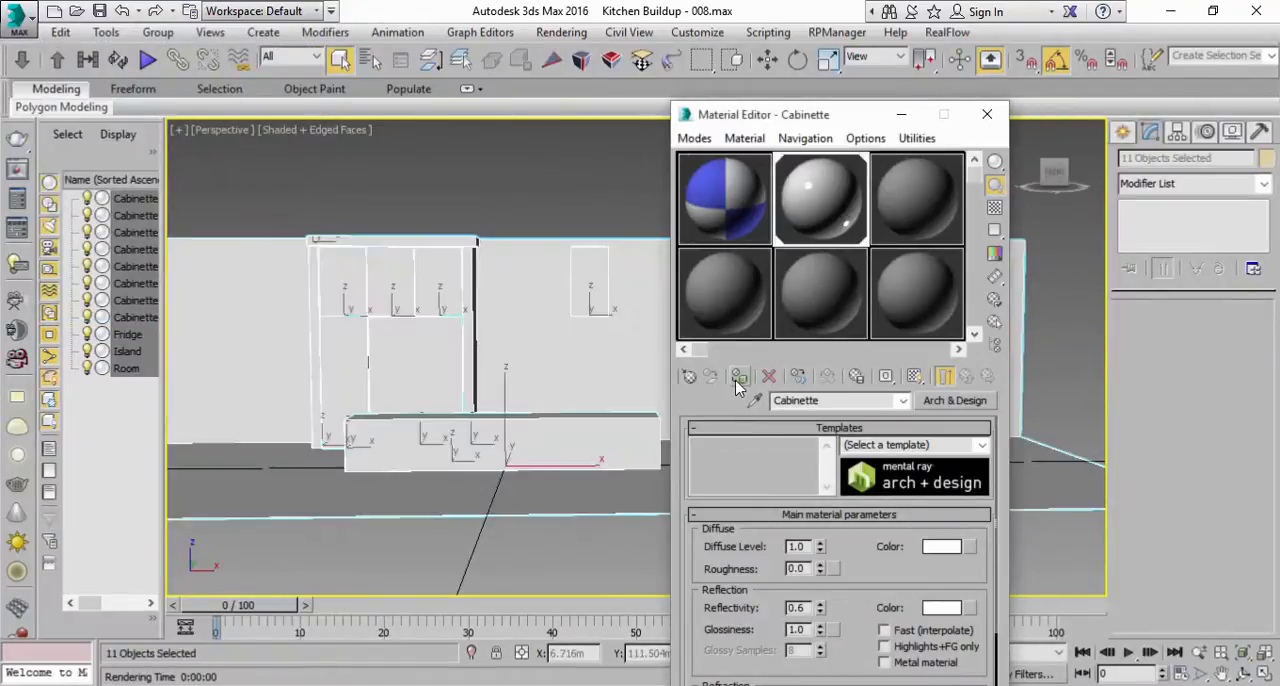
click(582, 186)
alt+middle_drag(537, 293, 513, 264)
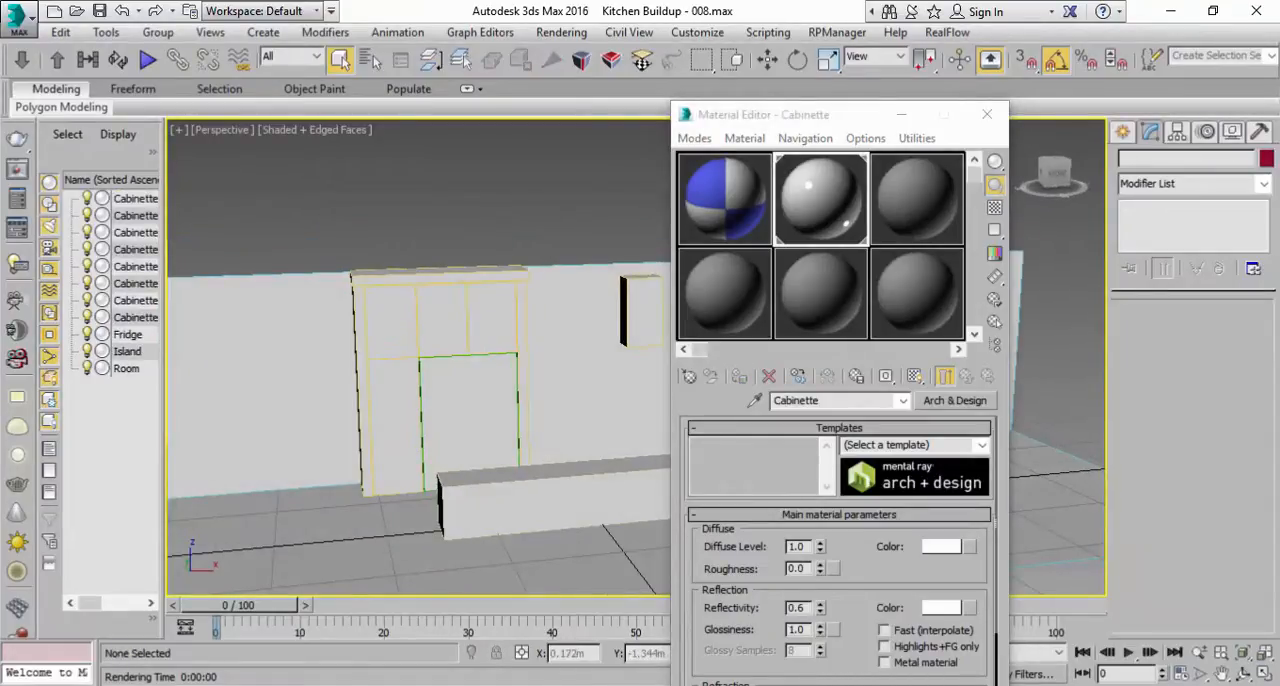
Step: Name the third sample material Steel, using the kitchen photo as reference, and change its type to Arch & Design
click(690, 684)
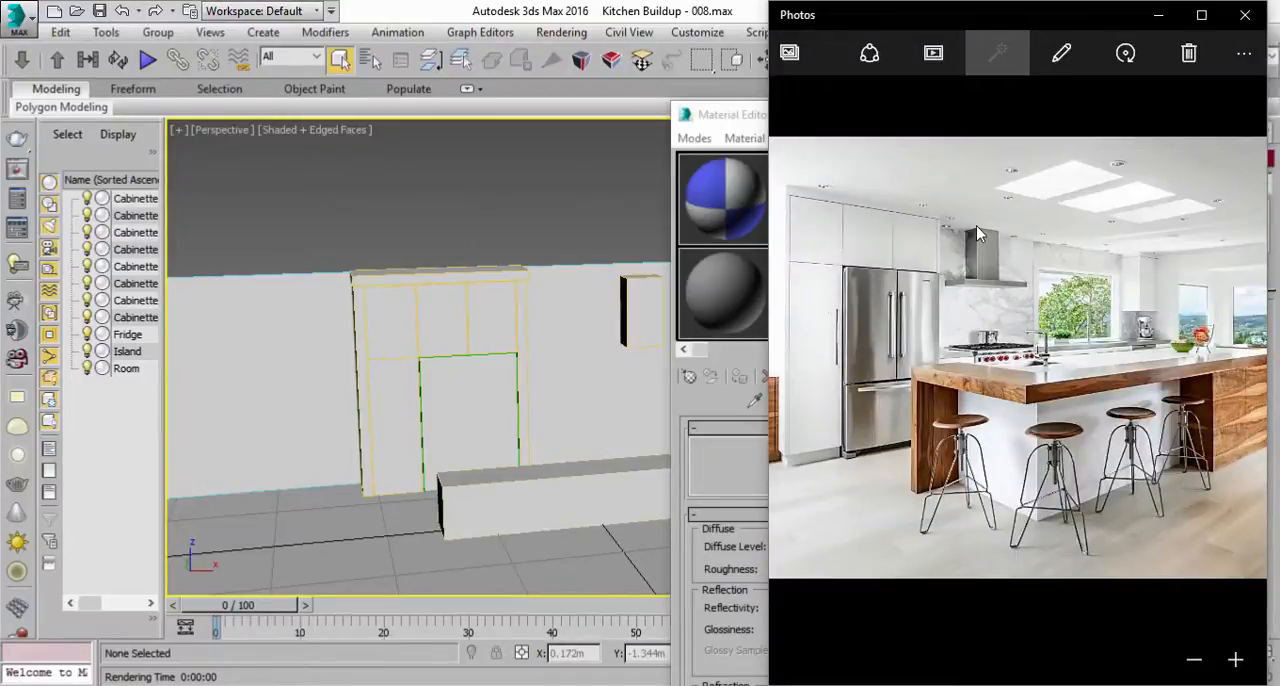
click(590, 224)
click(892, 207)
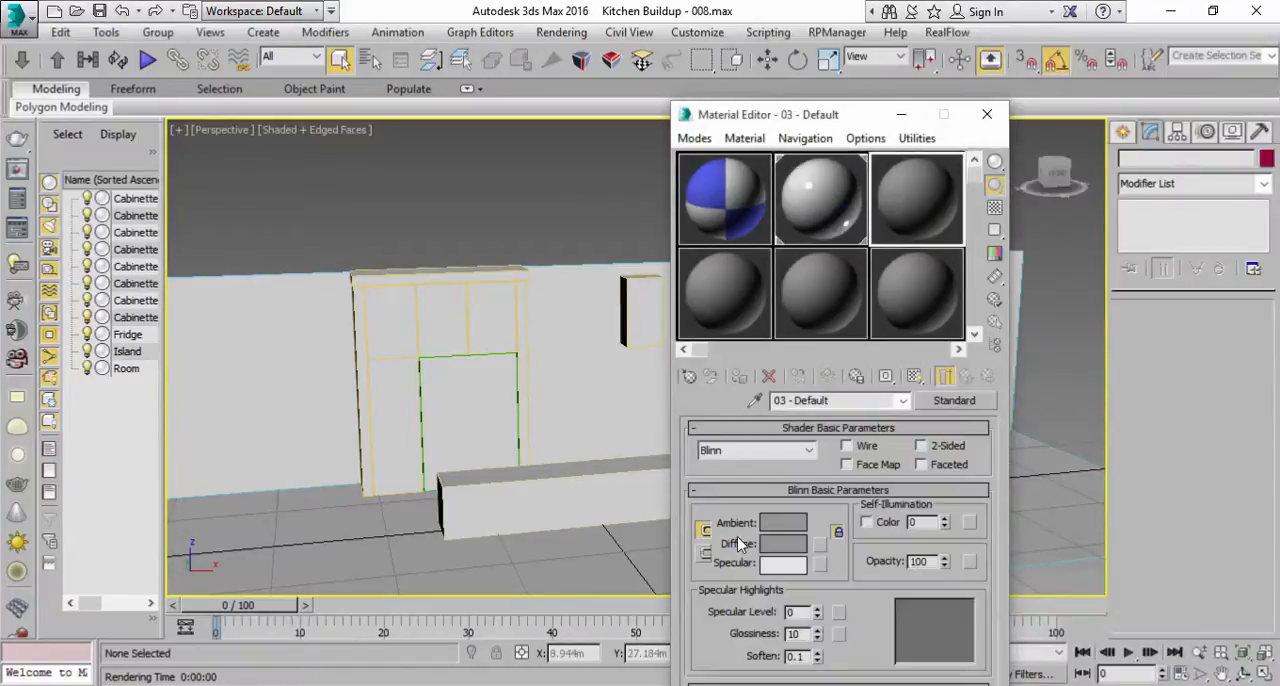
click(712, 684)
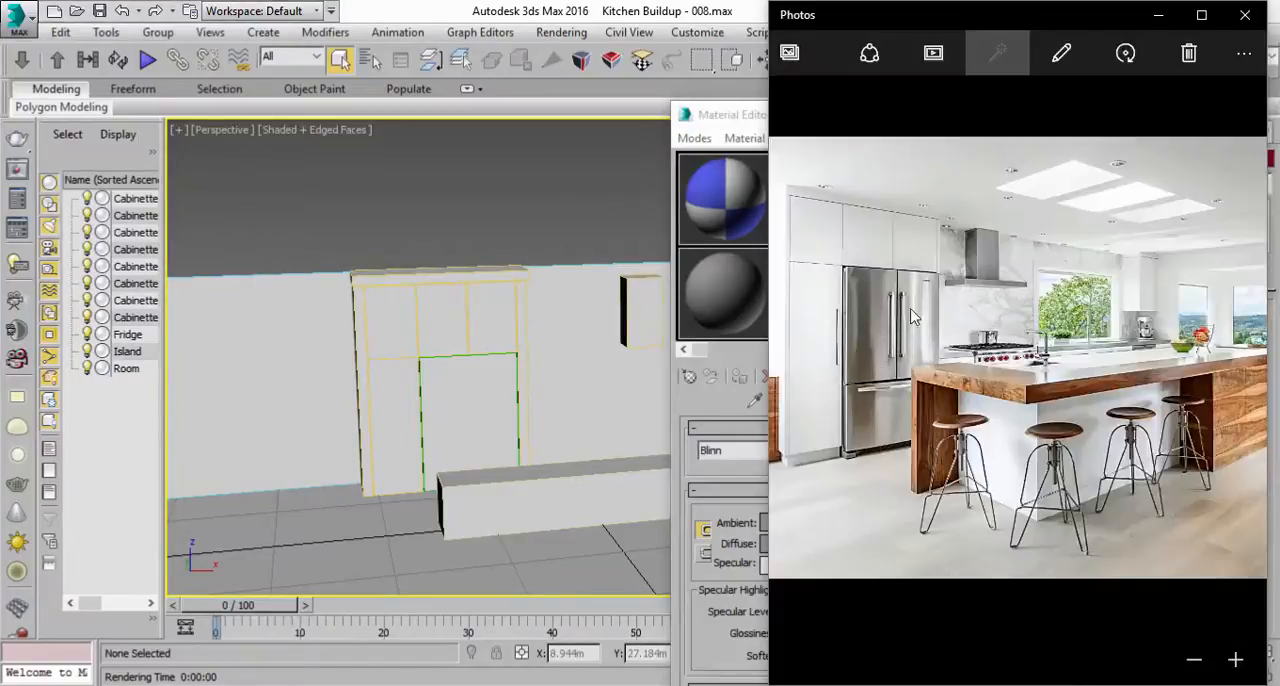
click(697, 390)
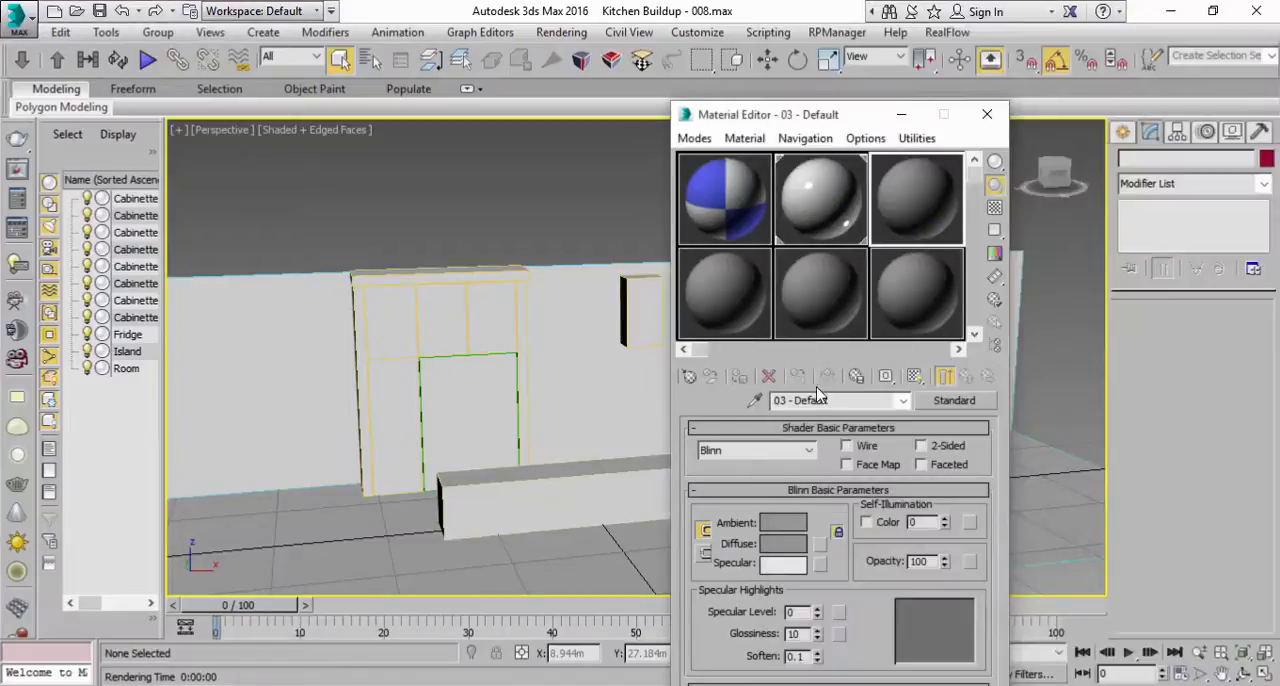
drag(835, 398, 702, 398)
text(Steel)
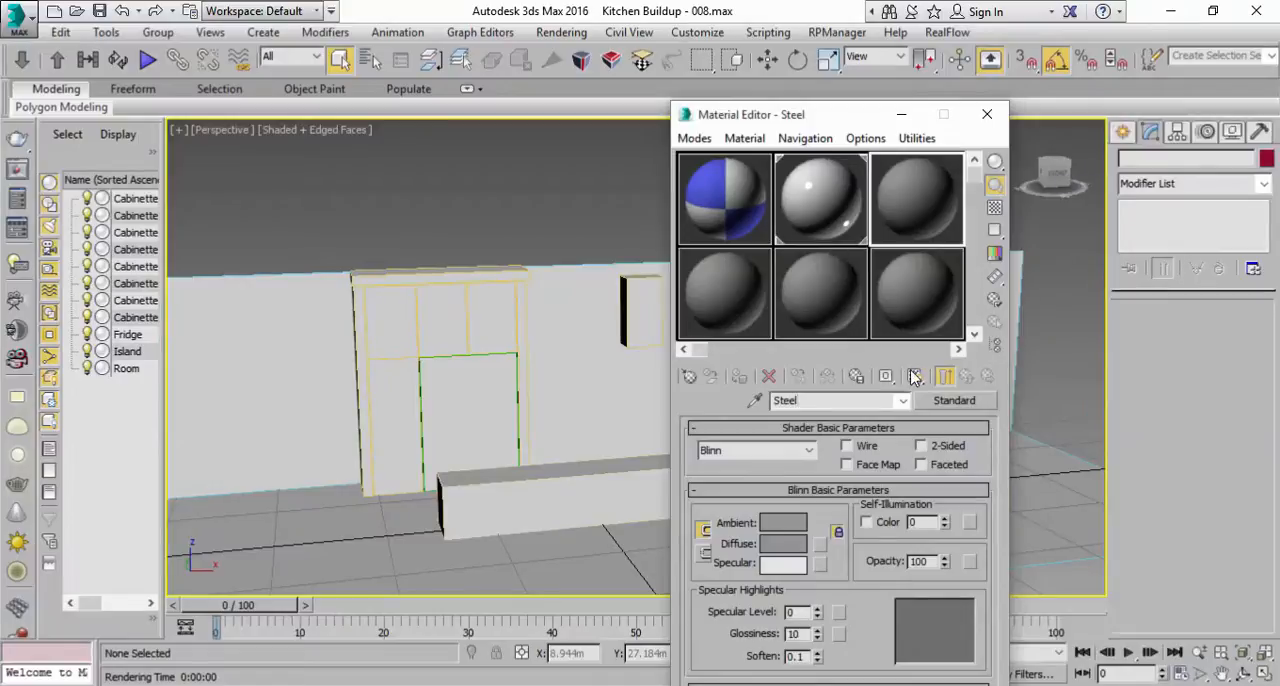
click(947, 403)
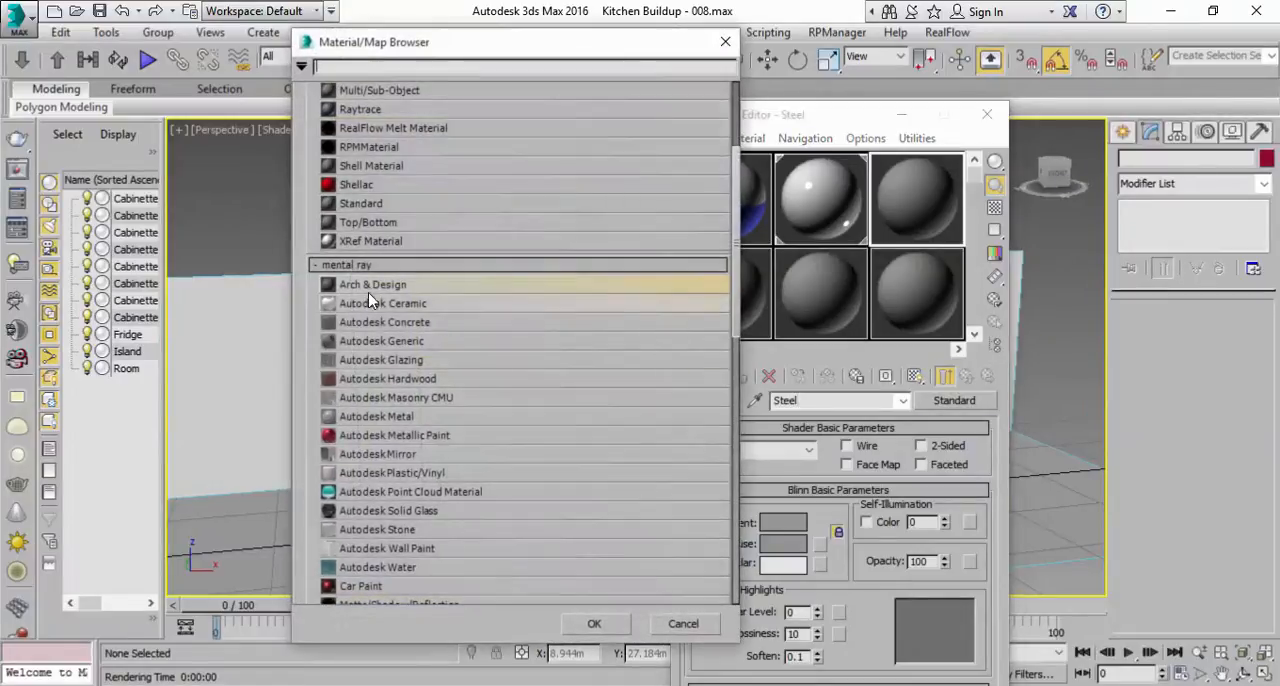
double_click(372, 285)
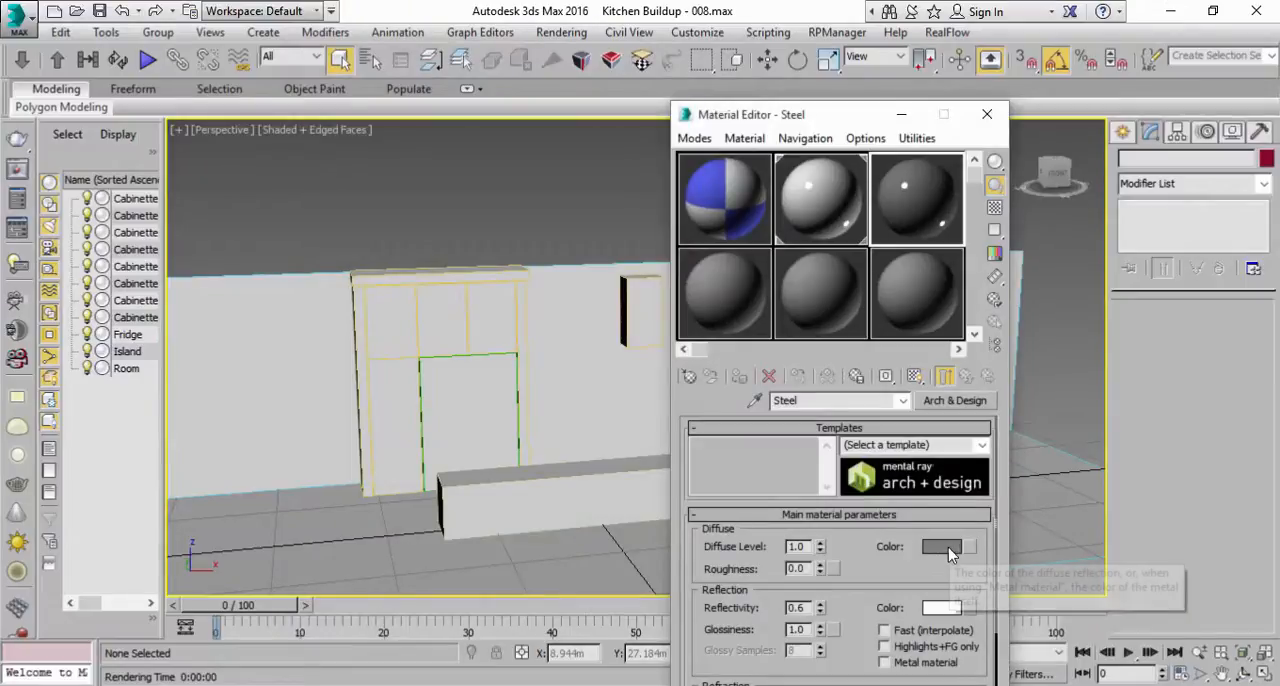
Step: Select the Fridge and assign the Steel material to it
middle_drag(491, 437, 491, 403)
click(469, 358)
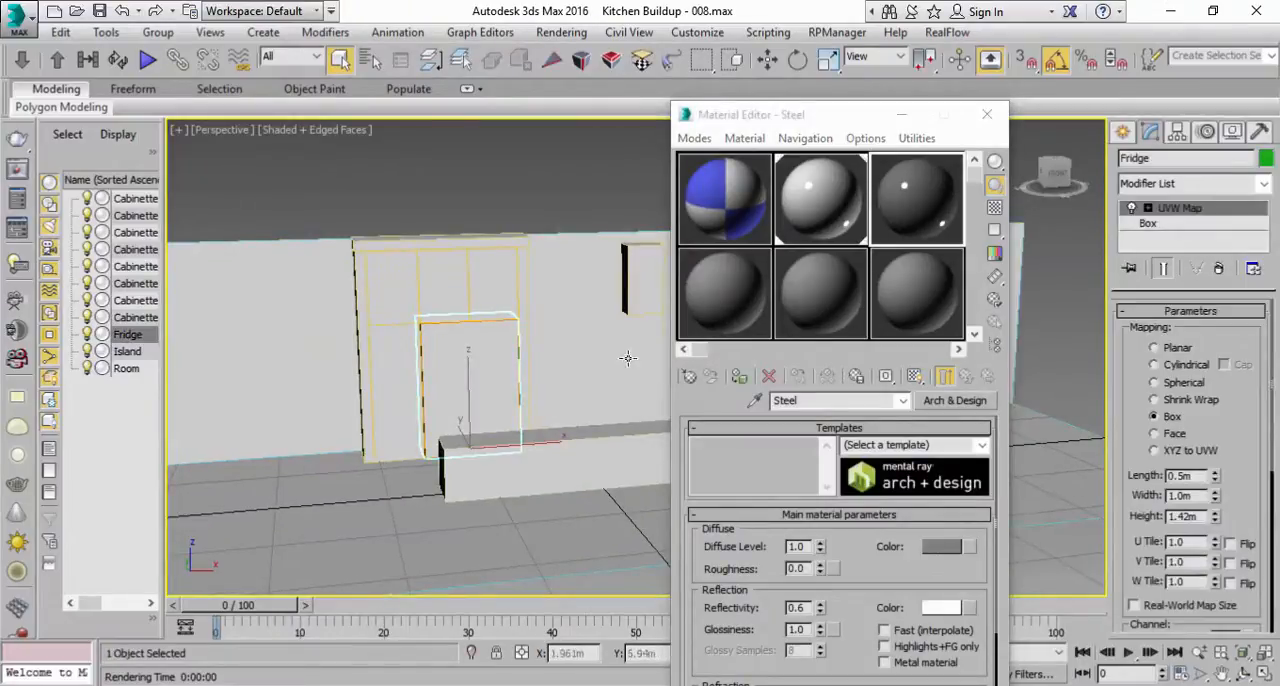
click(741, 376)
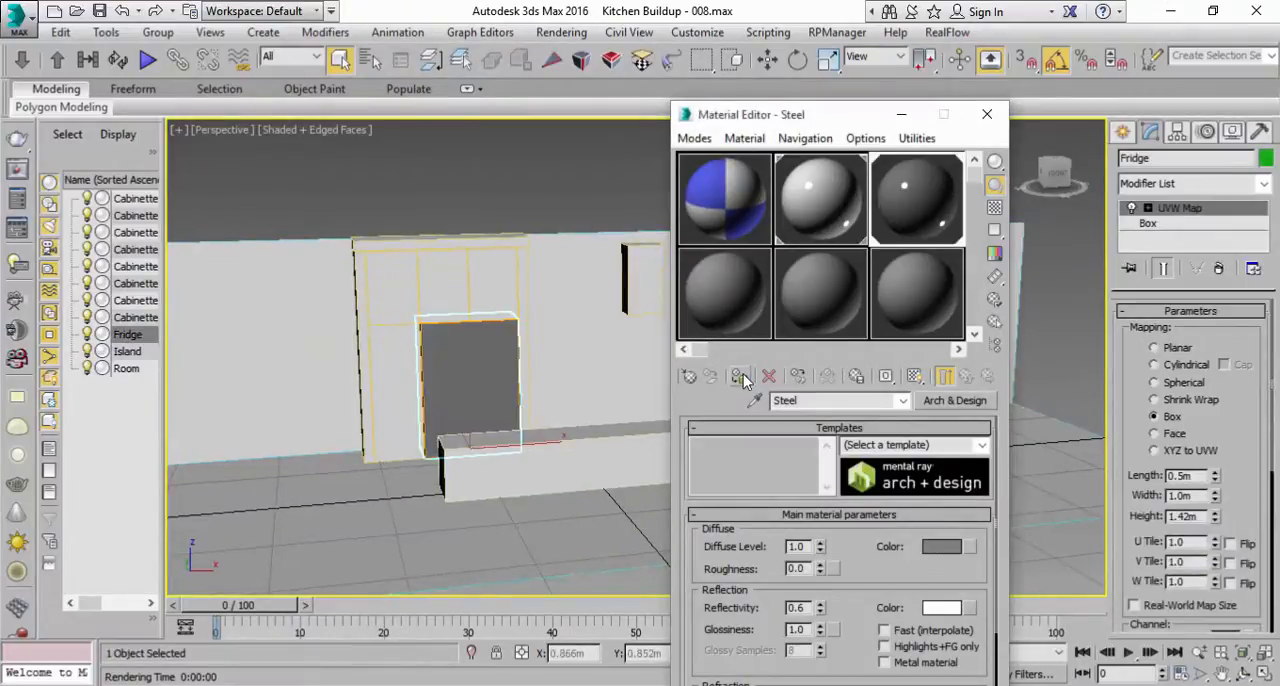
Step: Compare with the kitchen photo, assign the Steel material to the small wall-mounted cabinet and clear the selection
scroll(550, 382, down, 2)
middle_drag(558, 378, 434, 407)
scroll(434, 407, up, 2)
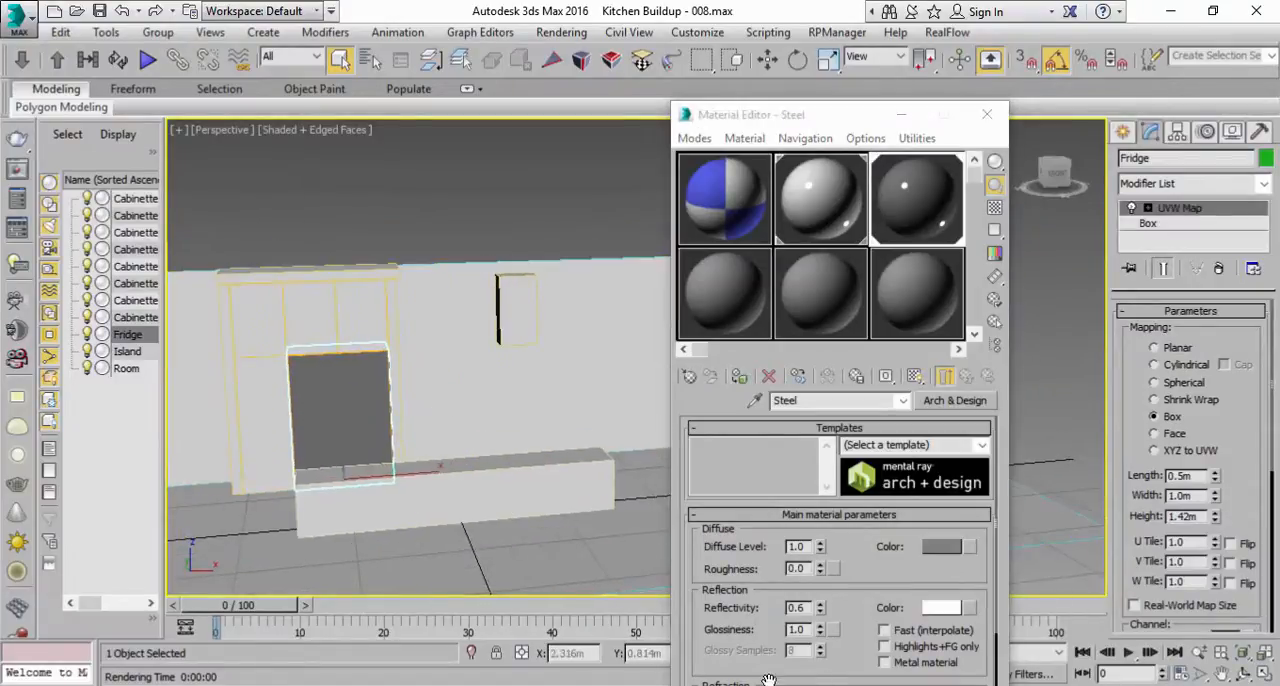
key(alt+Tab)
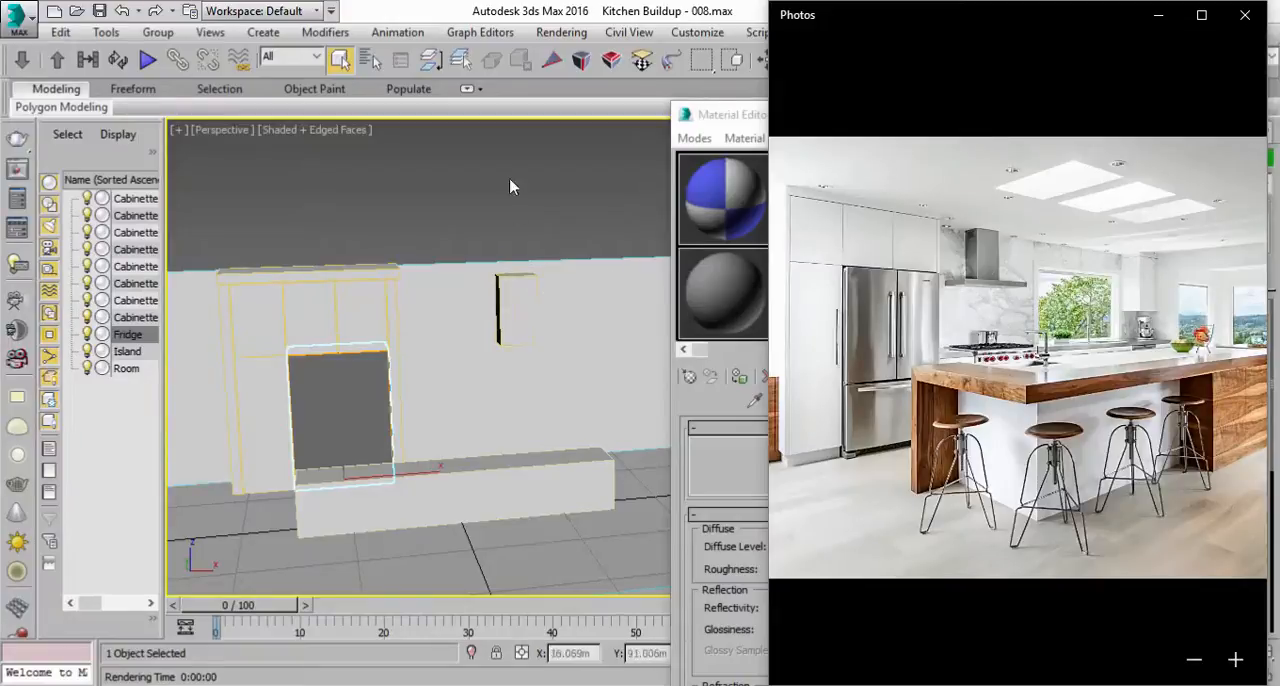
click(515, 308)
click(740, 376)
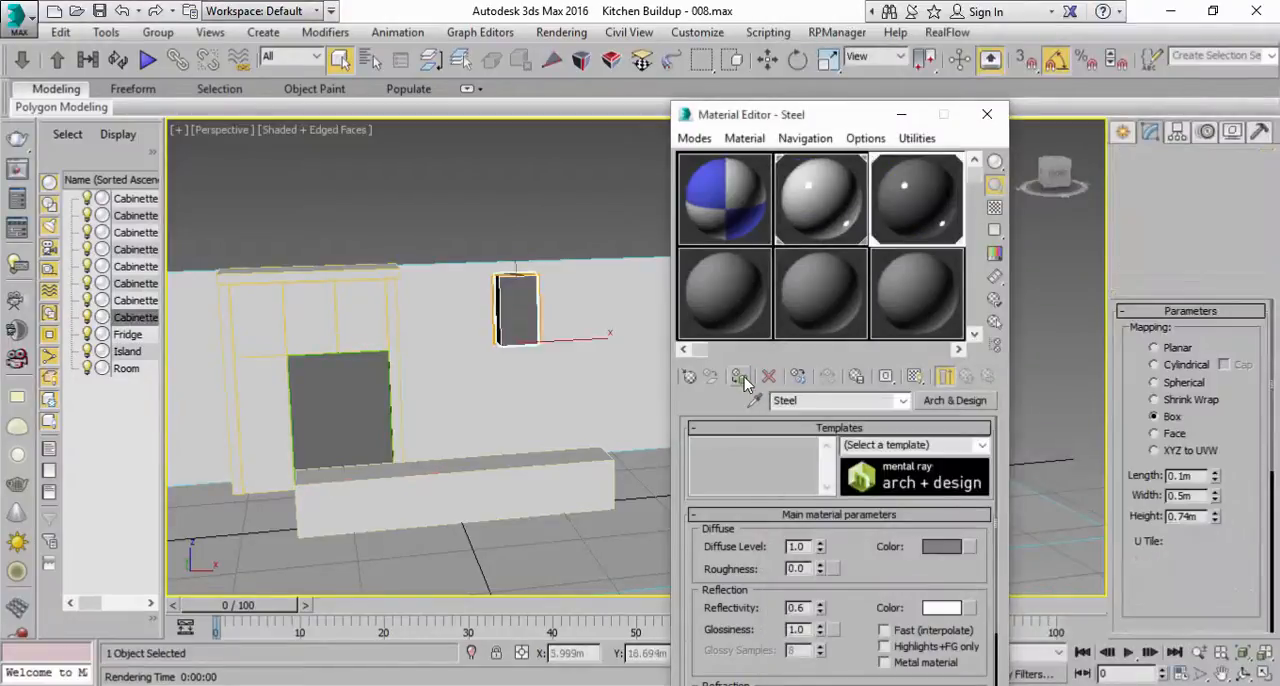
click(475, 216)
Step: Name the fourth sample material Wood, using the kitchen photo as reference, and change its type to Arch & Design
key(alt+Tab)
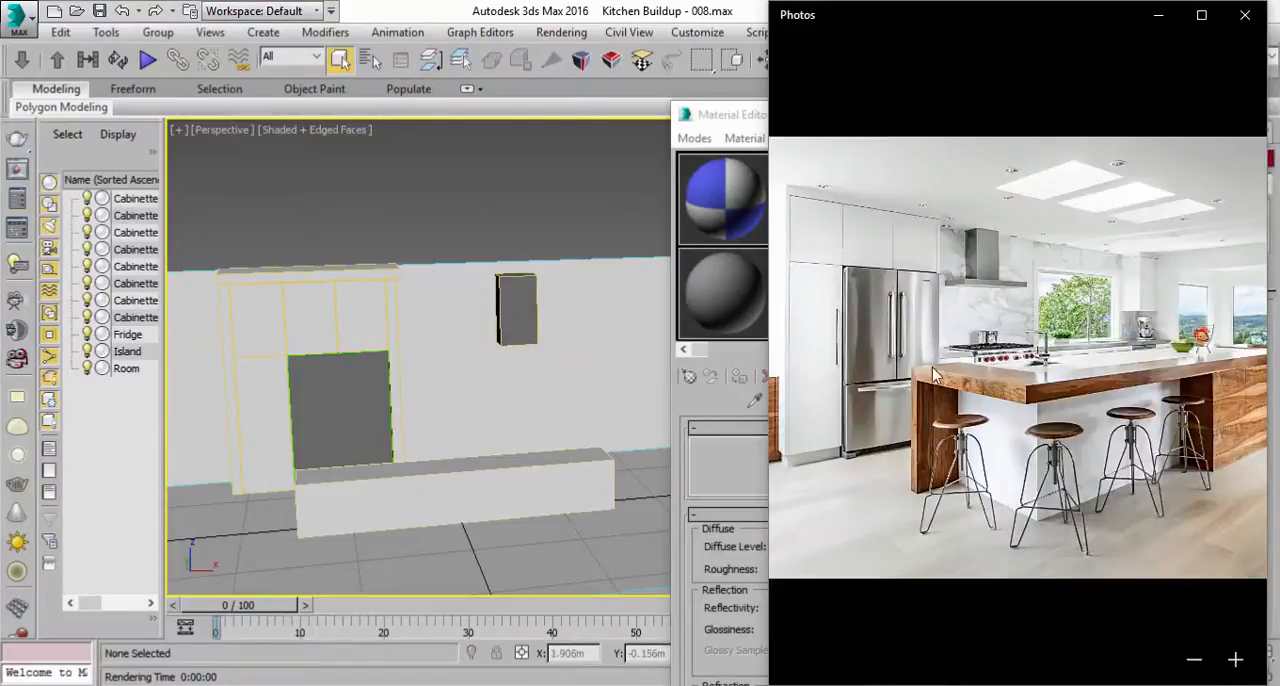
click(598, 218)
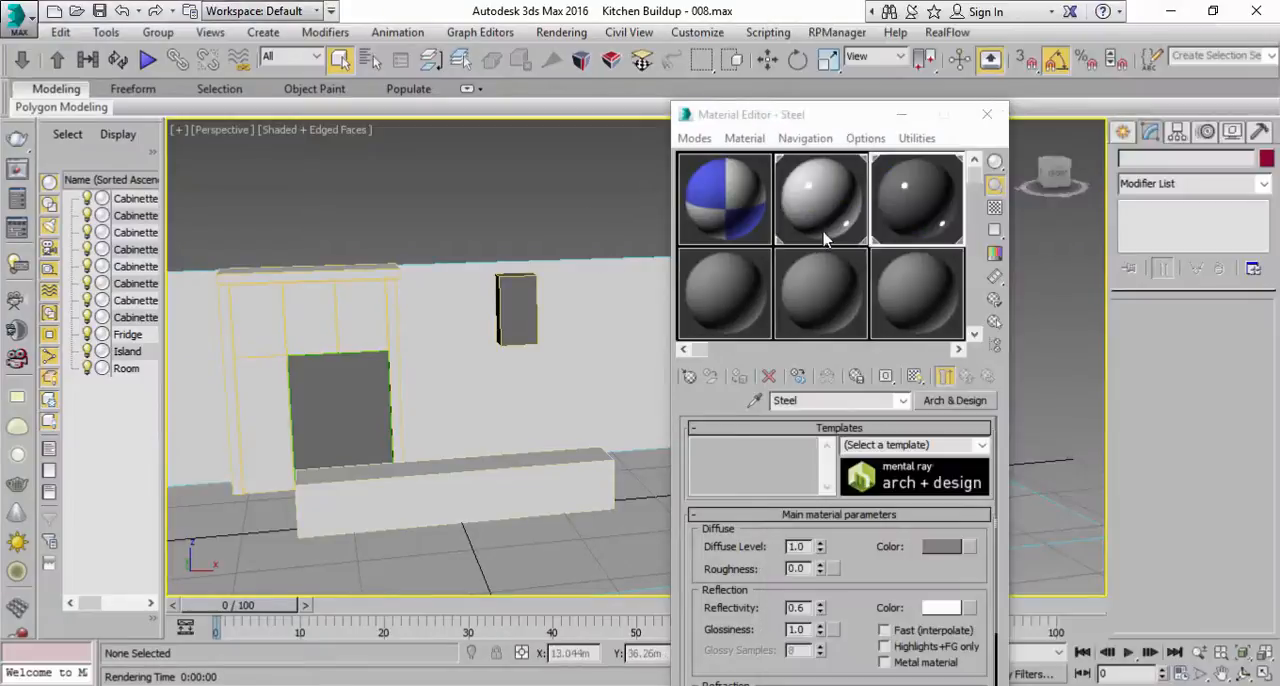
click(719, 285)
click(778, 400)
text(Wood)
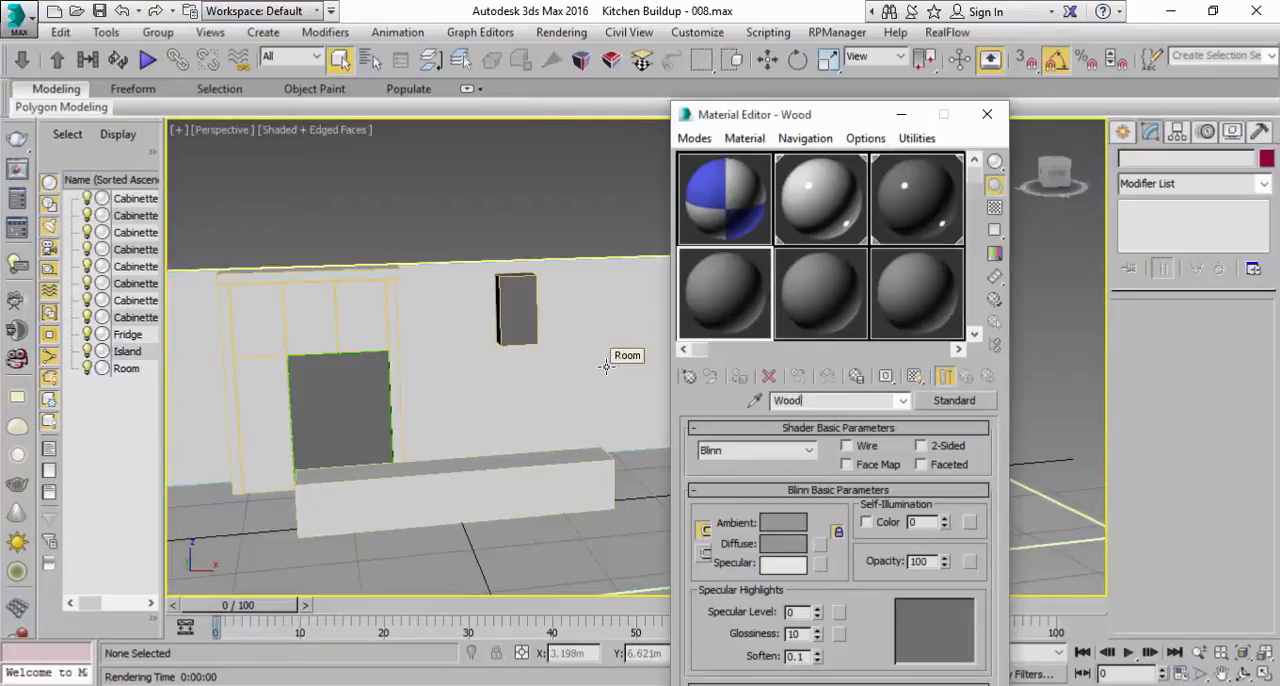
click(954, 400)
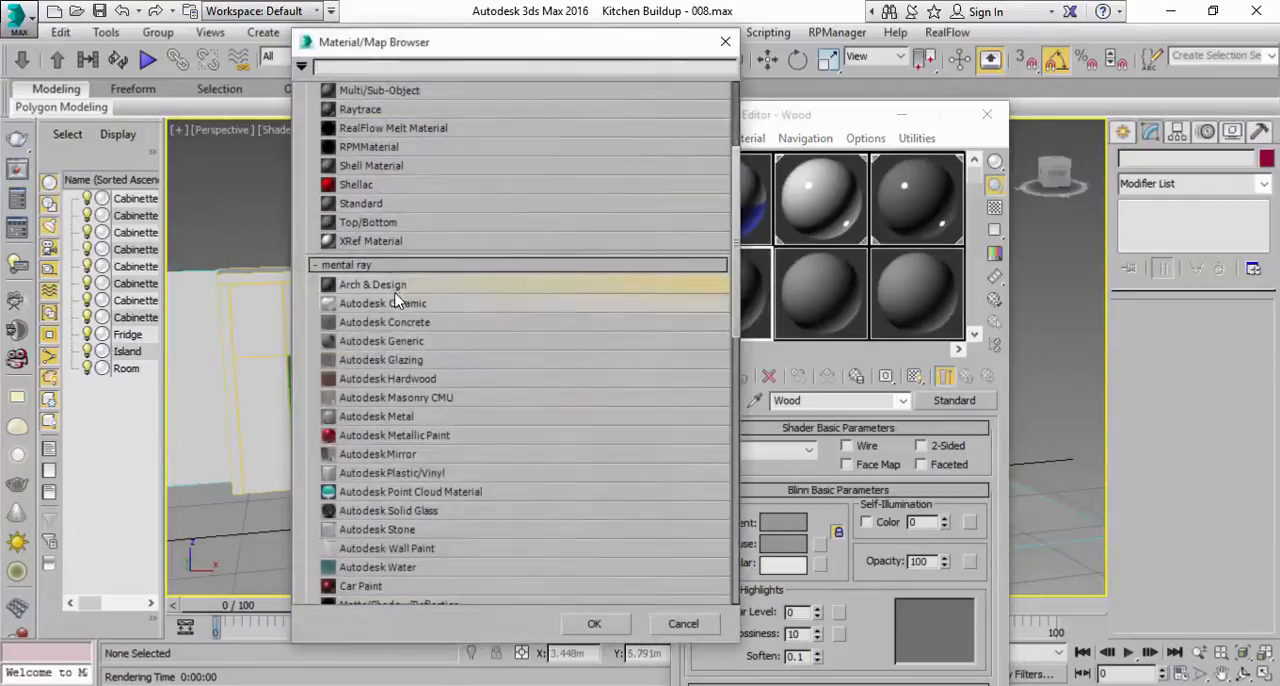
double_click(395, 288)
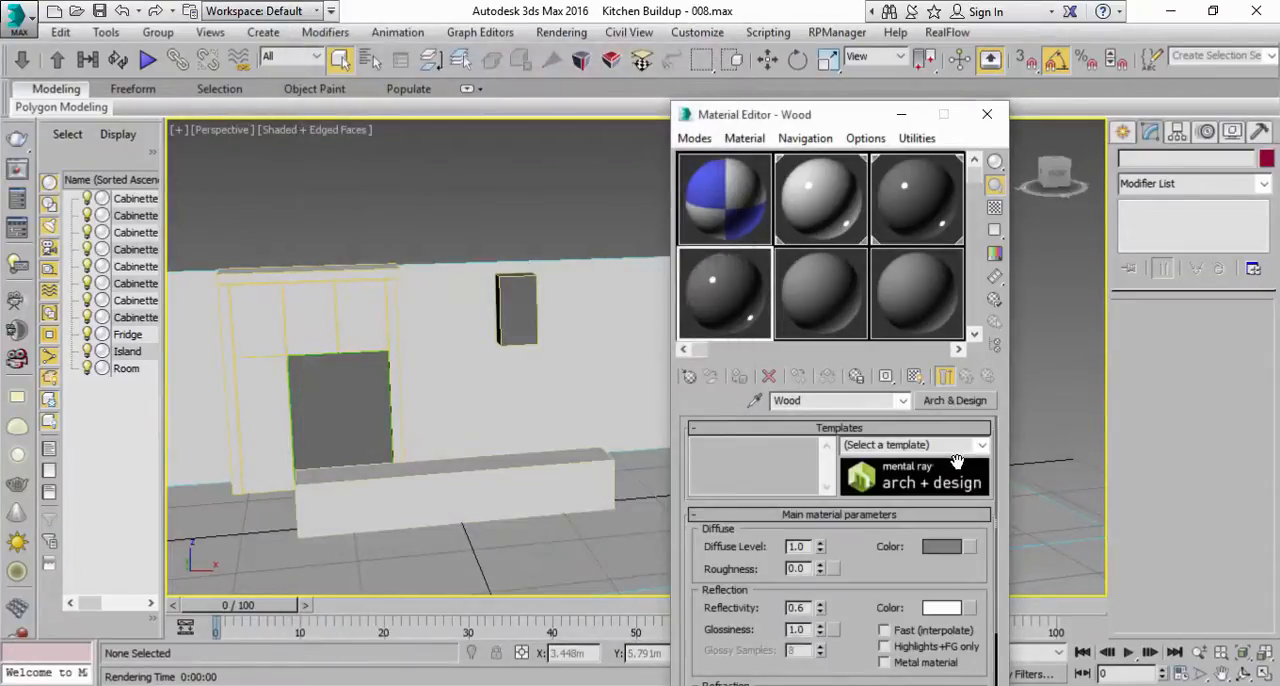
Step: Apply the Glossy Varnished Wood template to the Wood material and assign it to the Island
click(979, 455)
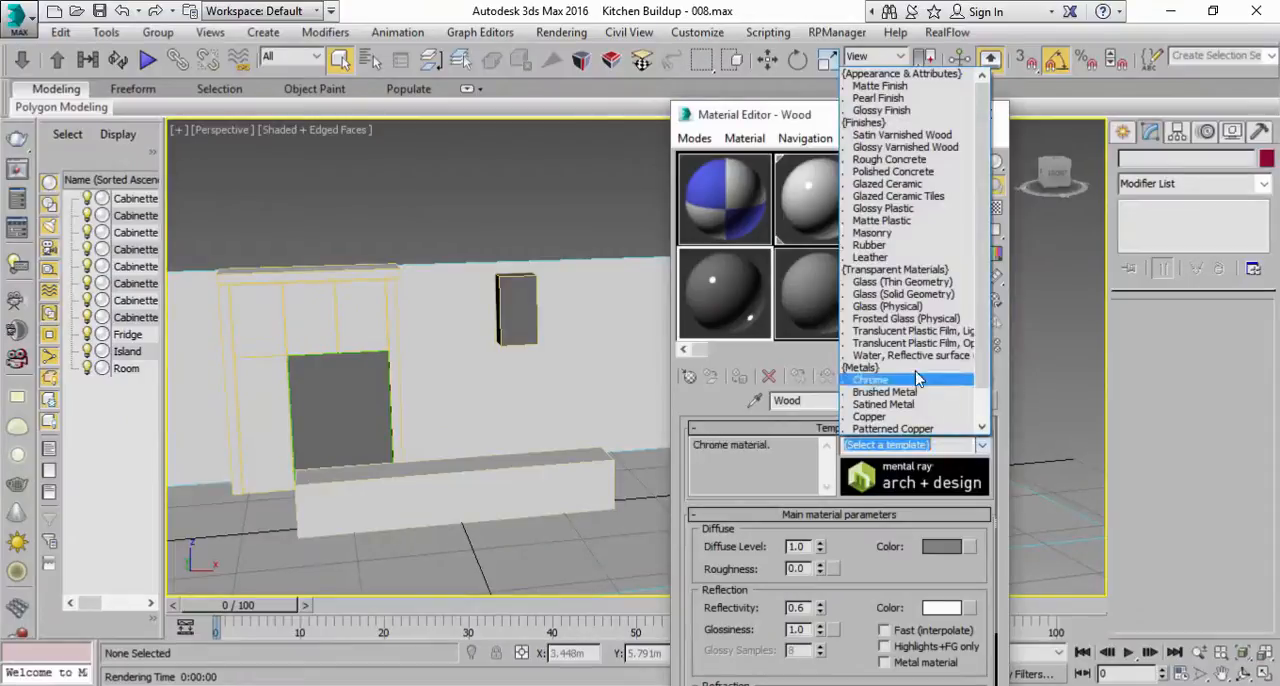
click(899, 147)
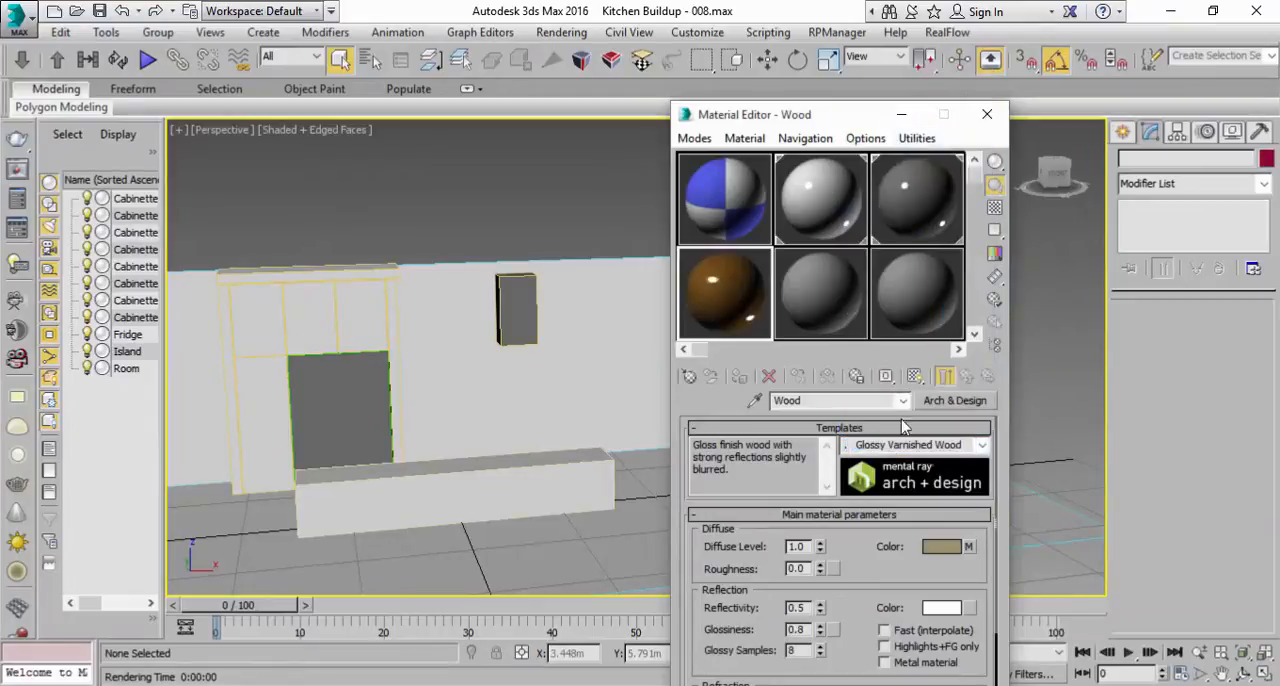
click(491, 506)
click(742, 380)
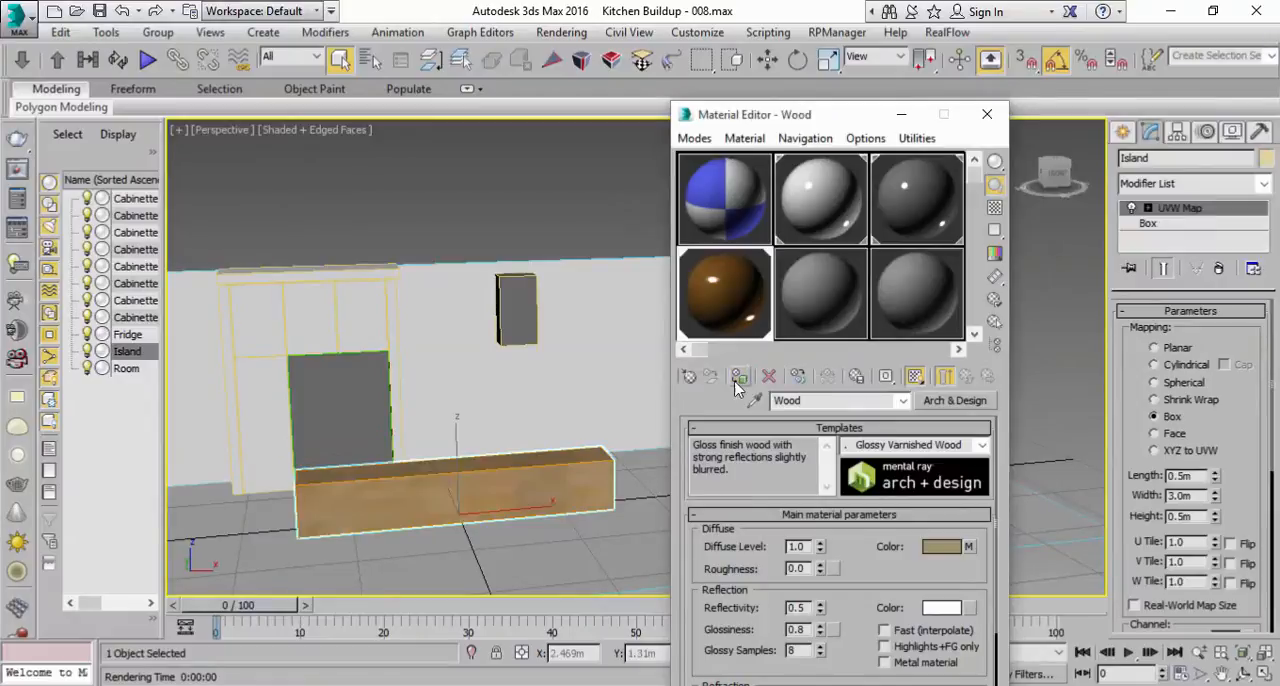
Step: Close the Material Editor, clear the selection and arrange the 3ds Max window side by side with the kitchen photo
scroll(506, 394, up, 5)
middle_drag(520, 369, 516, 391)
scroll(516, 391, down, 6)
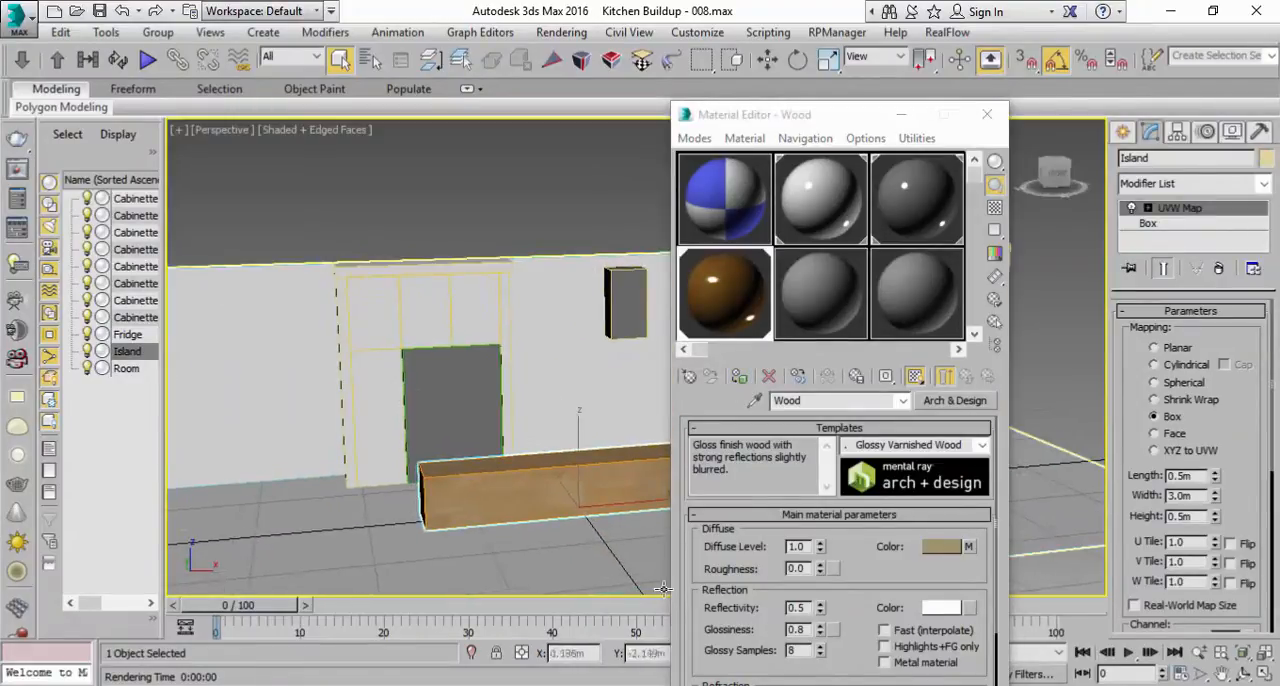
key(alt+Tab)
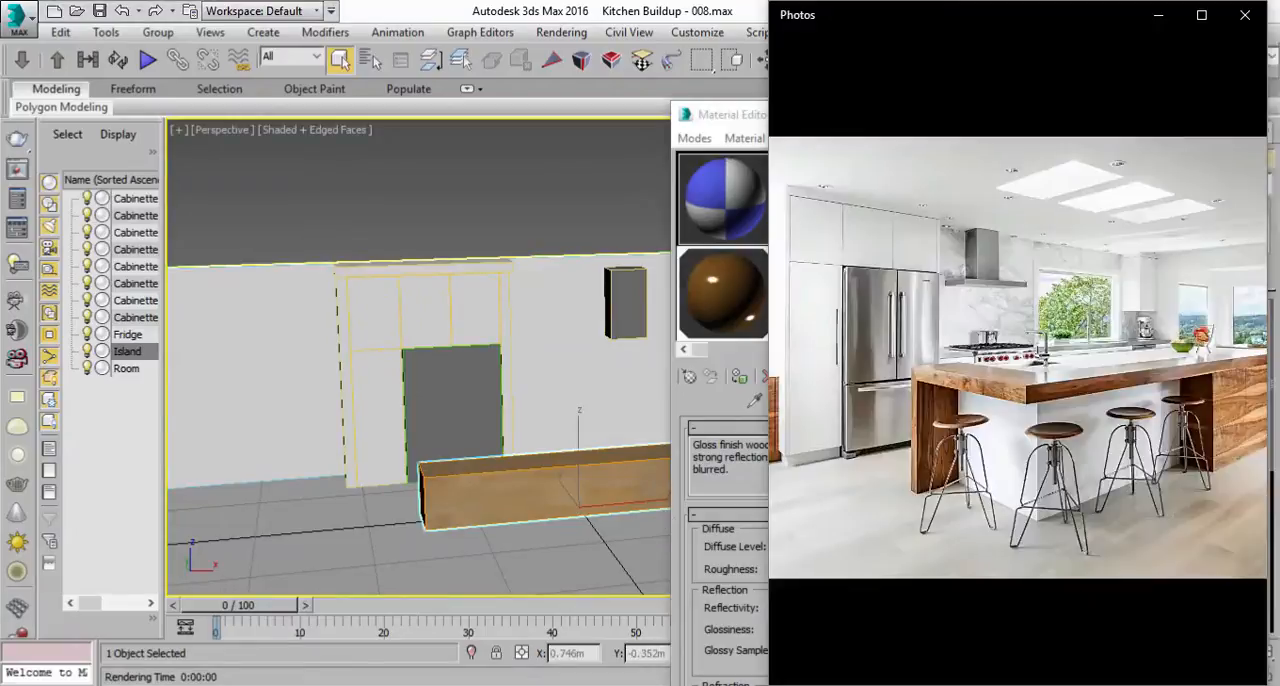
key(alt+Tab)
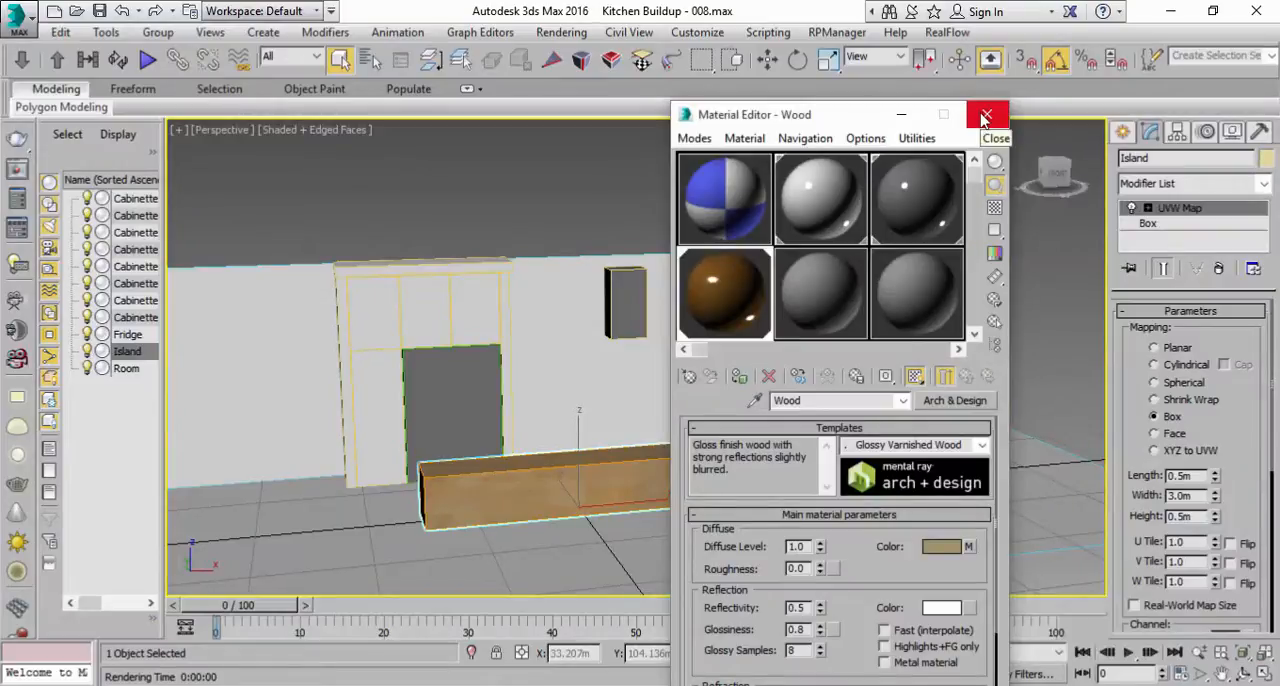
click(984, 117)
click(327, 257)
middle_drag(327, 257, 529, 300)
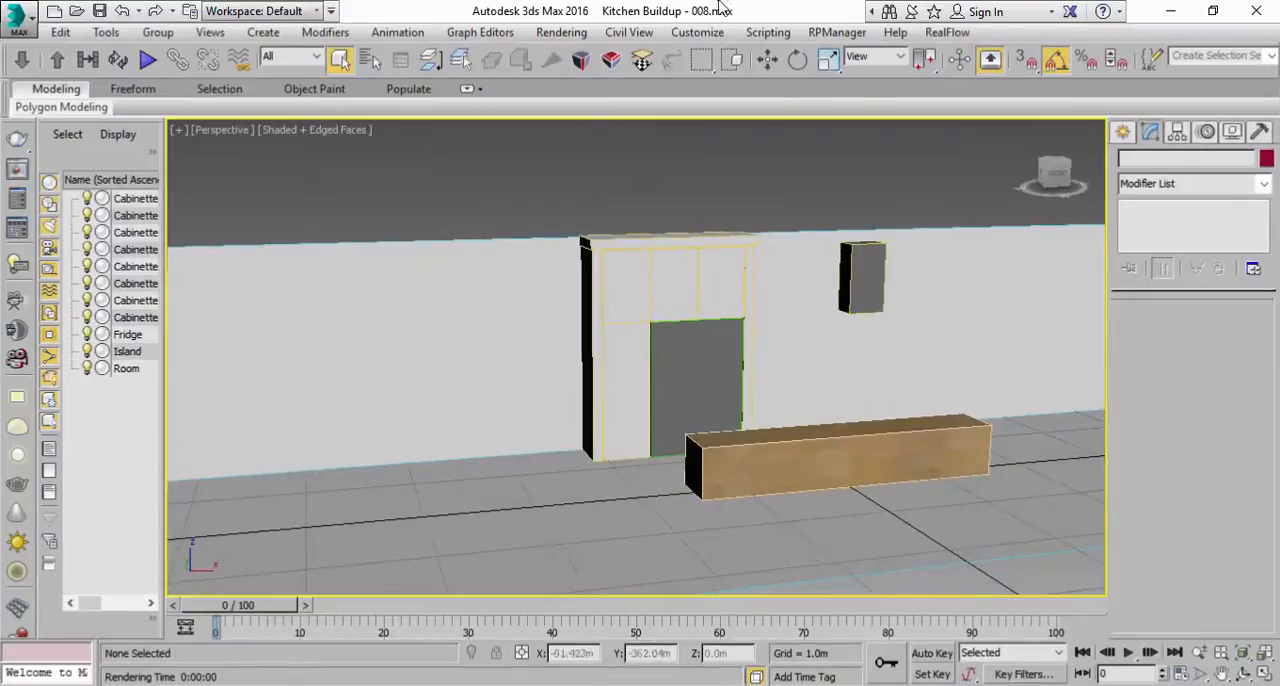
double_click(666, 8)
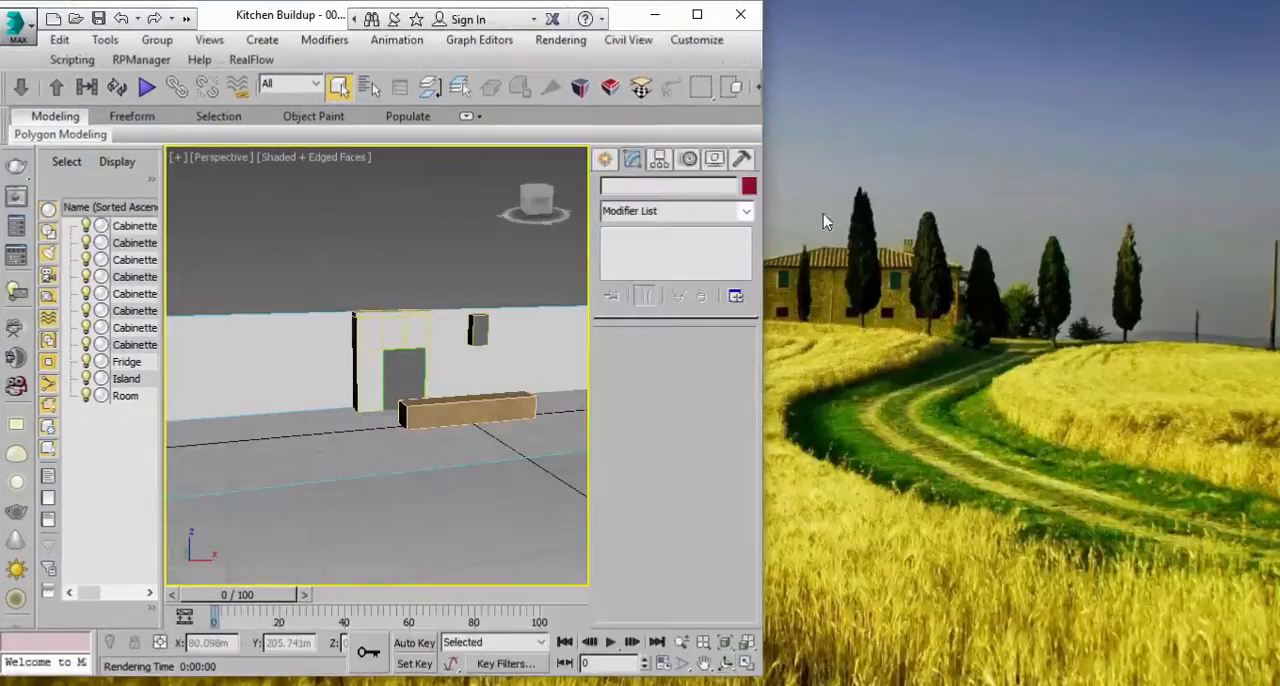
click(722, 685)
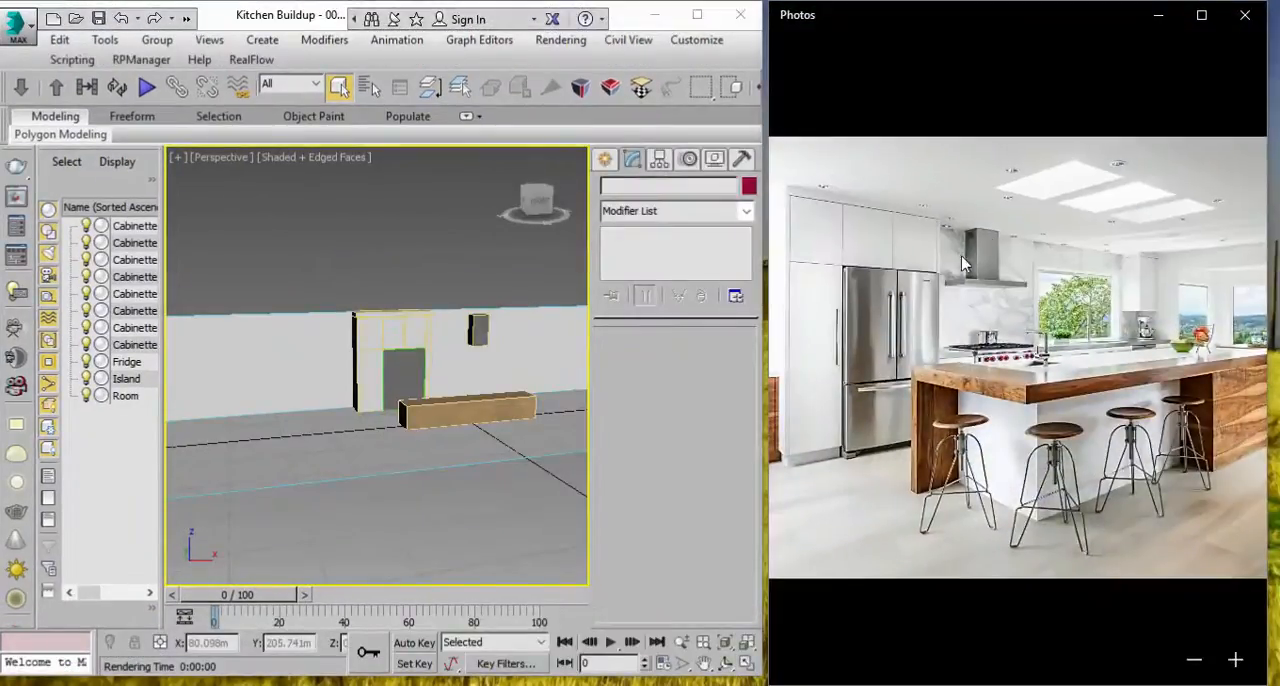
Step: Select the steel wall-mounted cabinet and reduce its box length to 0.05 m, undoing the stray height change
scroll(449, 311, up, 6)
middle_drag(449, 313, 433, 369)
middle_drag(550, 552, 462, 396)
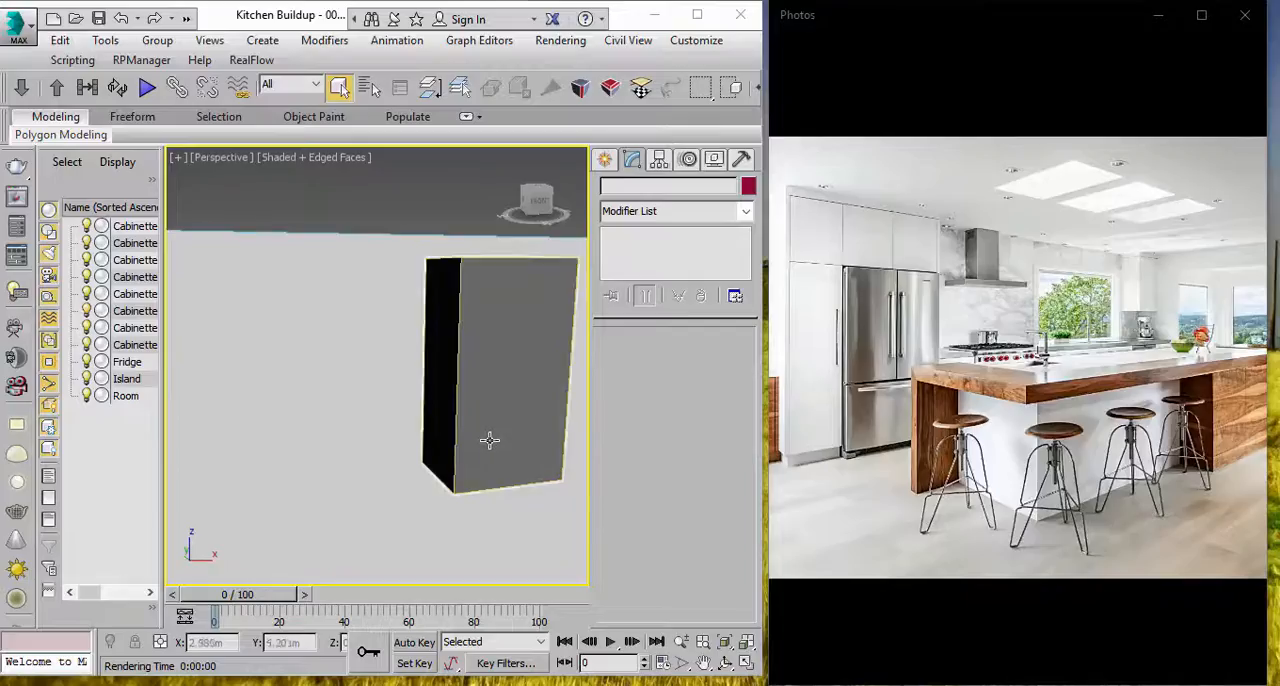
scroll(495, 418, down, 5)
click(498, 382)
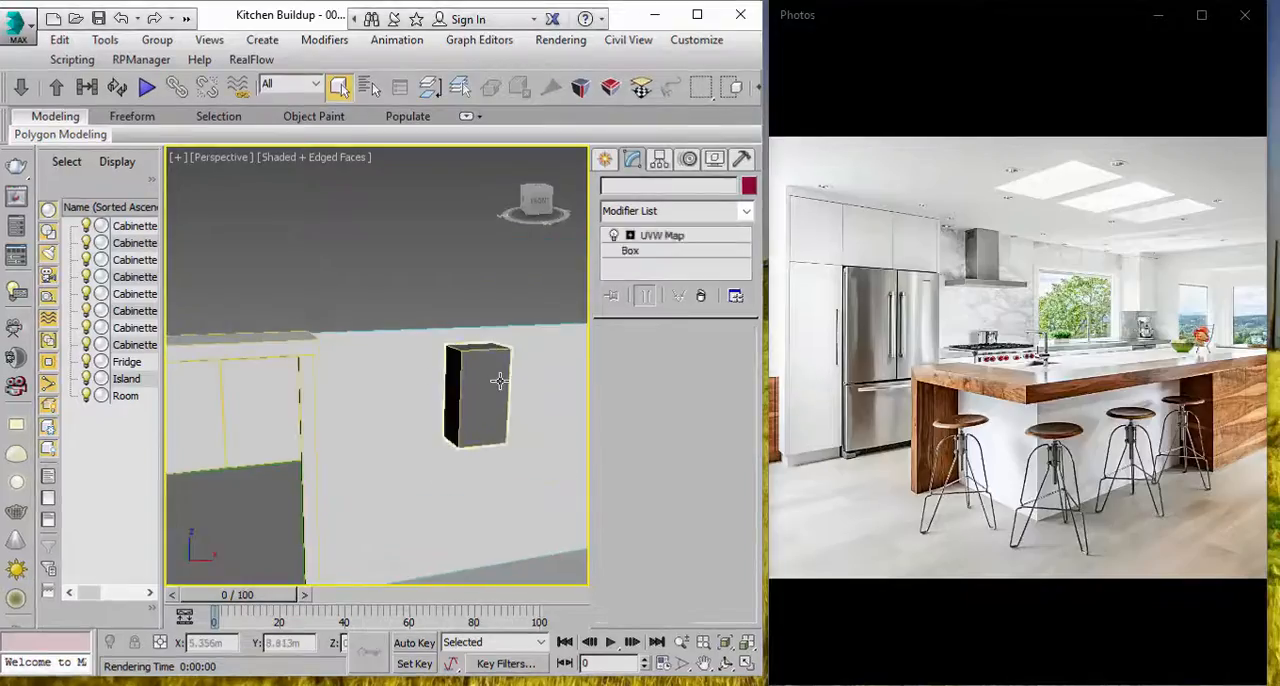
alt+middle_drag(499, 381, 517, 387)
click(664, 250)
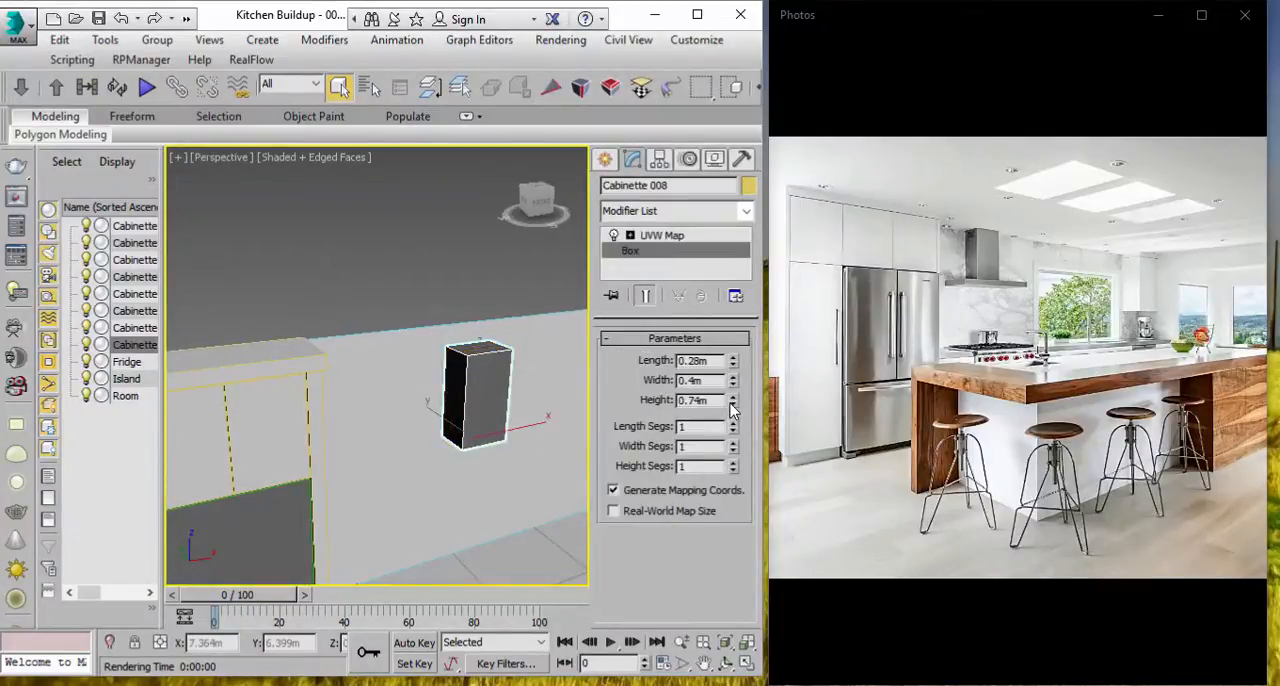
mouse_move(733, 401)
mouse_down()
mouse_move(735, 365)
mouse_move(734, 382)
mouse_up()
key(ctrl+z)
key(ctrl+z)
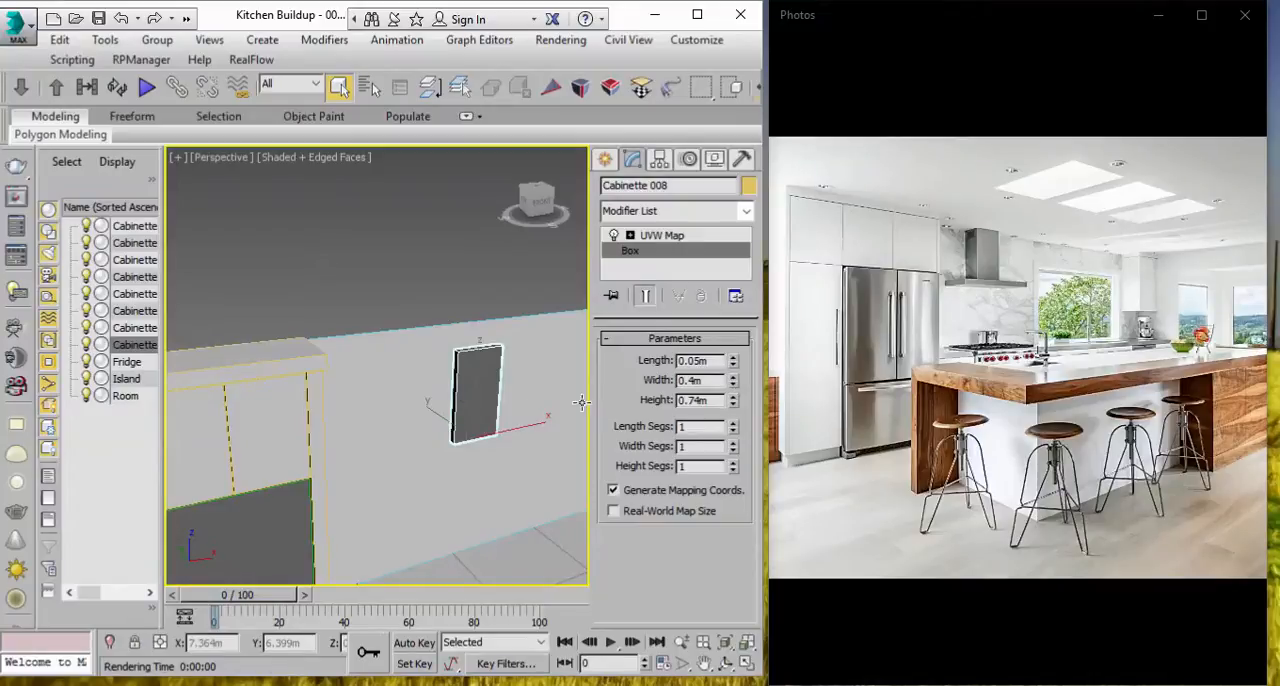
Step: Clone the thin steel wall panel in place as an independent copy
key(w)
alt+middle_drag(493, 450, 507, 462)
drag(484, 392, 499, 400)
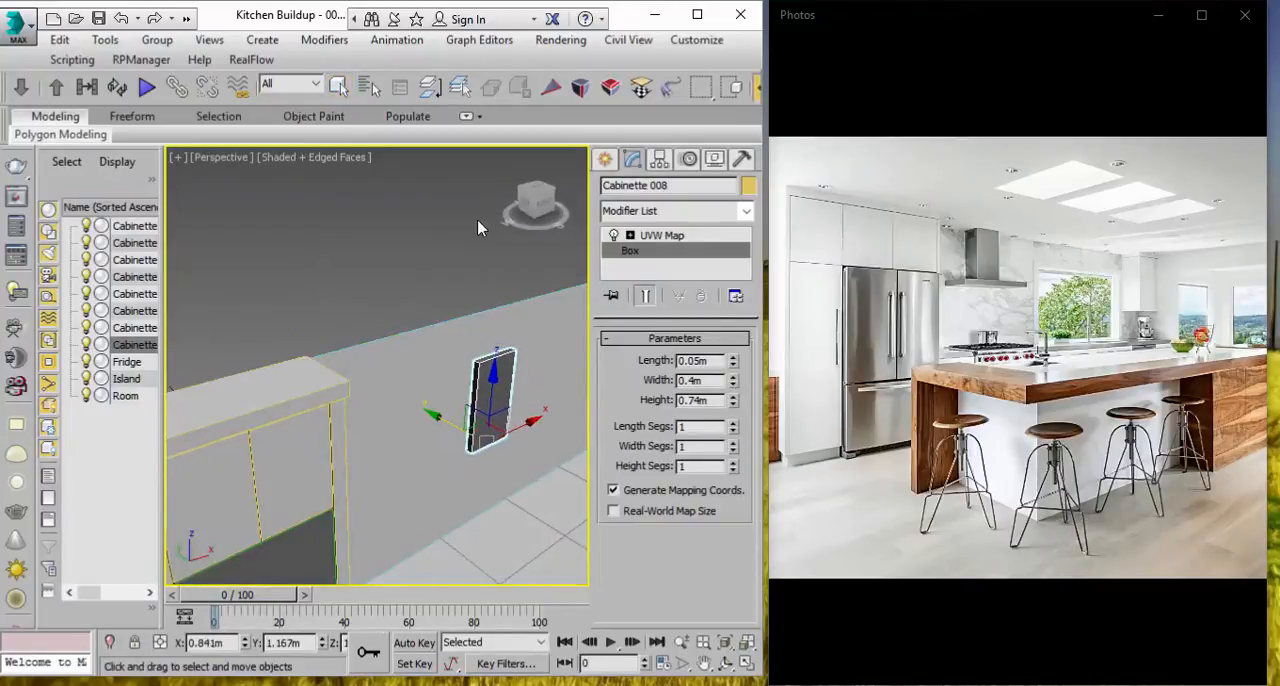
scroll(514, 388, up, 5)
middle_drag(510, 389, 496, 384)
scroll(495, 384, down, 5)
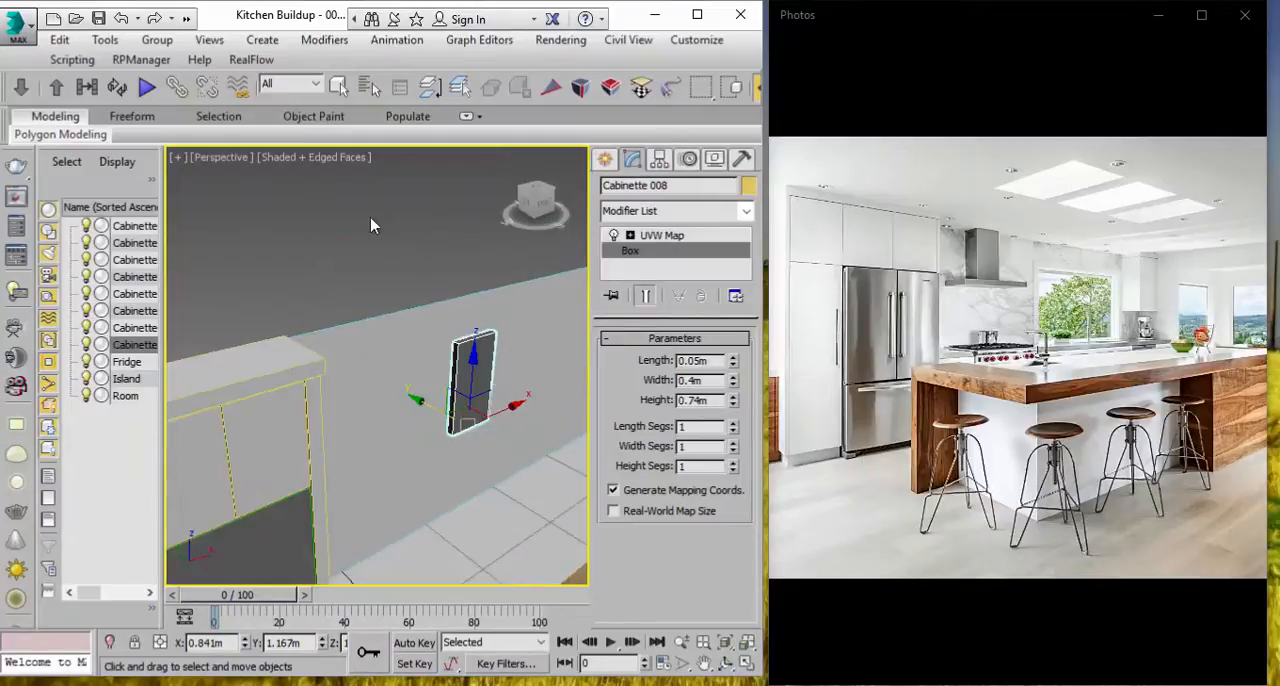
click(105, 40)
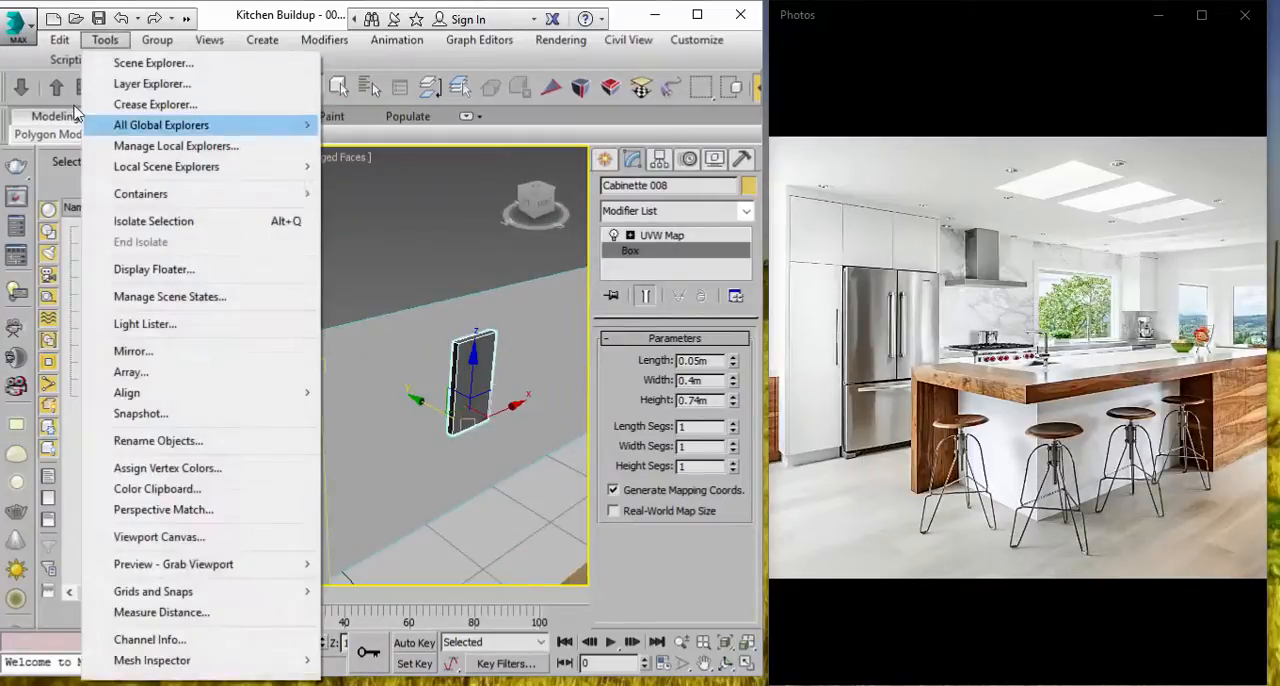
mouse_move(60, 40)
click(86, 181)
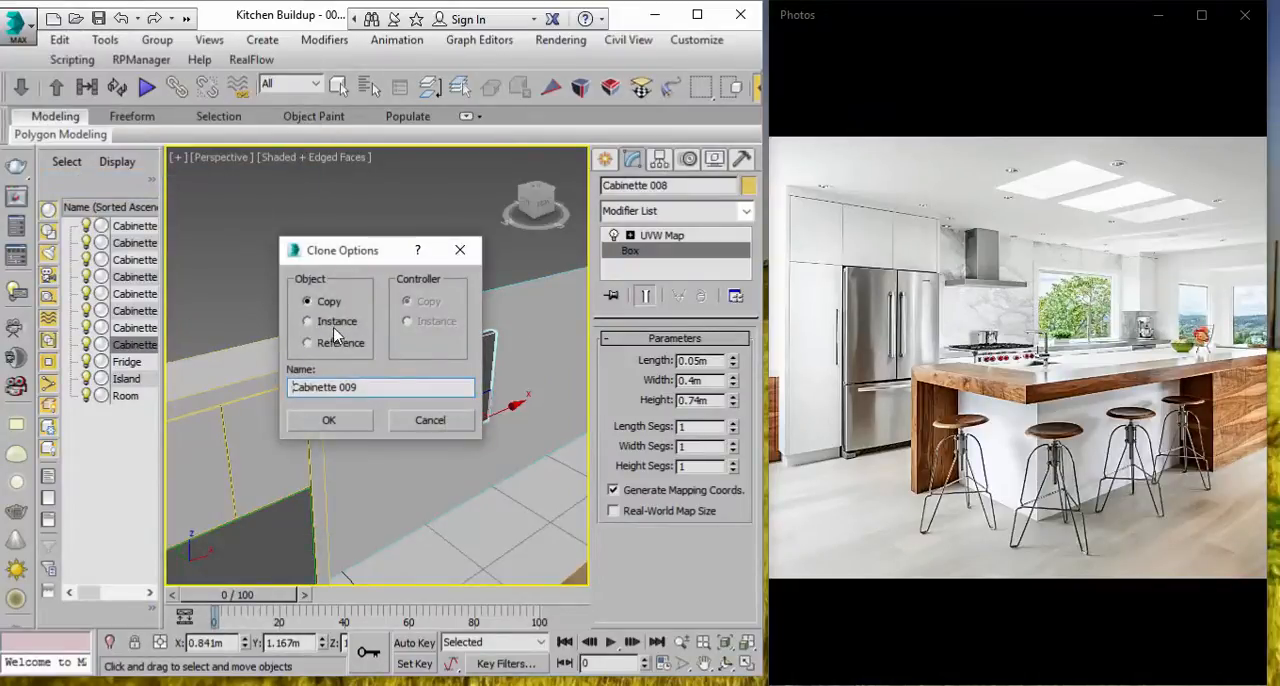
click(330, 421)
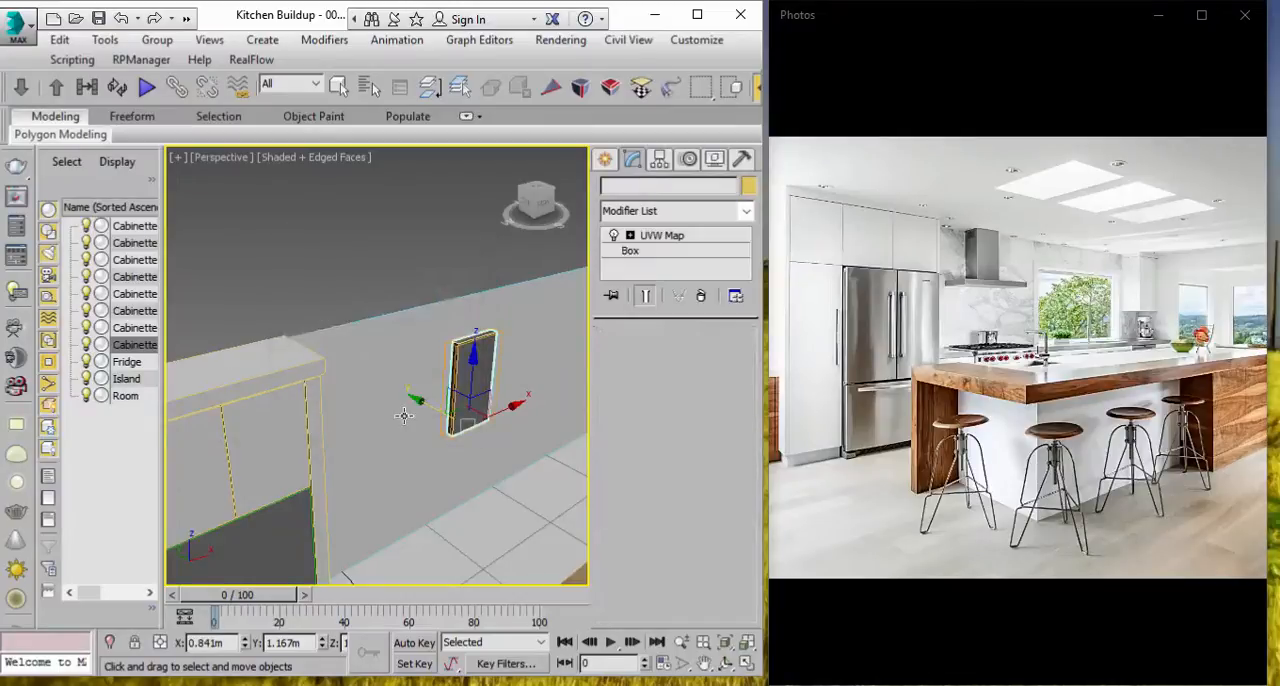
Step: Maximize the 3ds Max window, rotate the copied panel -90 degrees about Z and compare it with the range hood in the photo
click(697, 15)
click(799, 61)
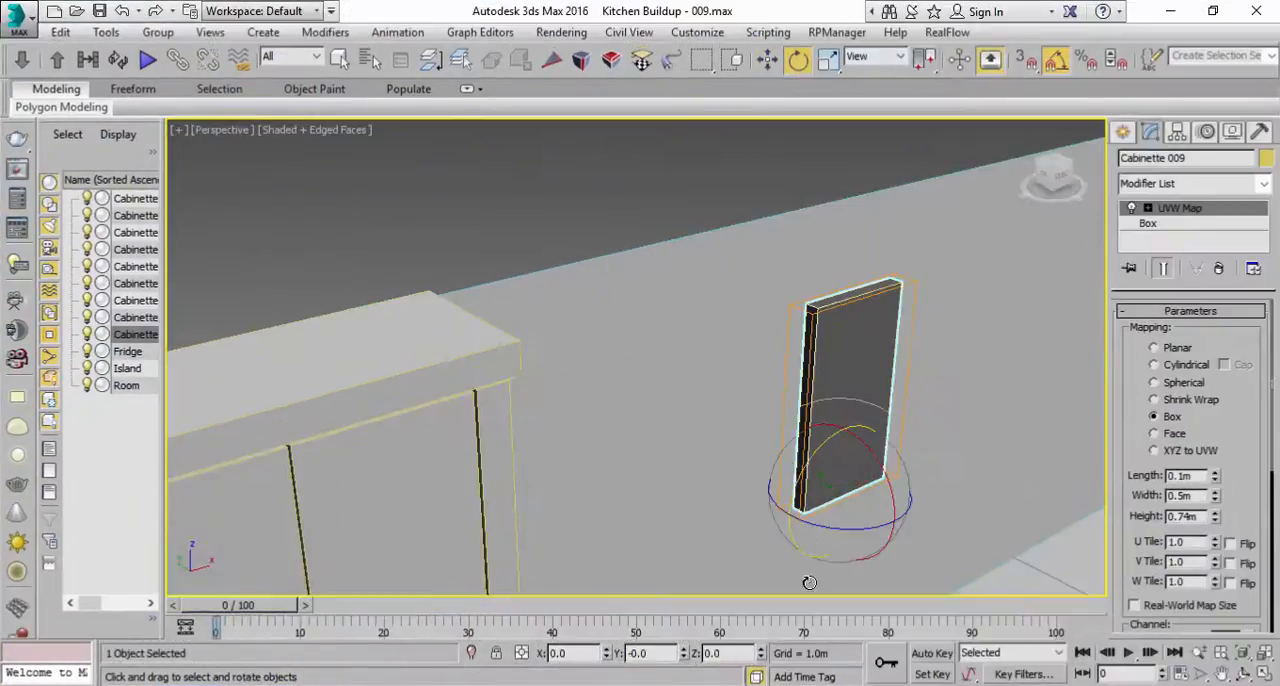
middle_drag(810, 583, 820, 430)
drag(827, 395, 746, 382)
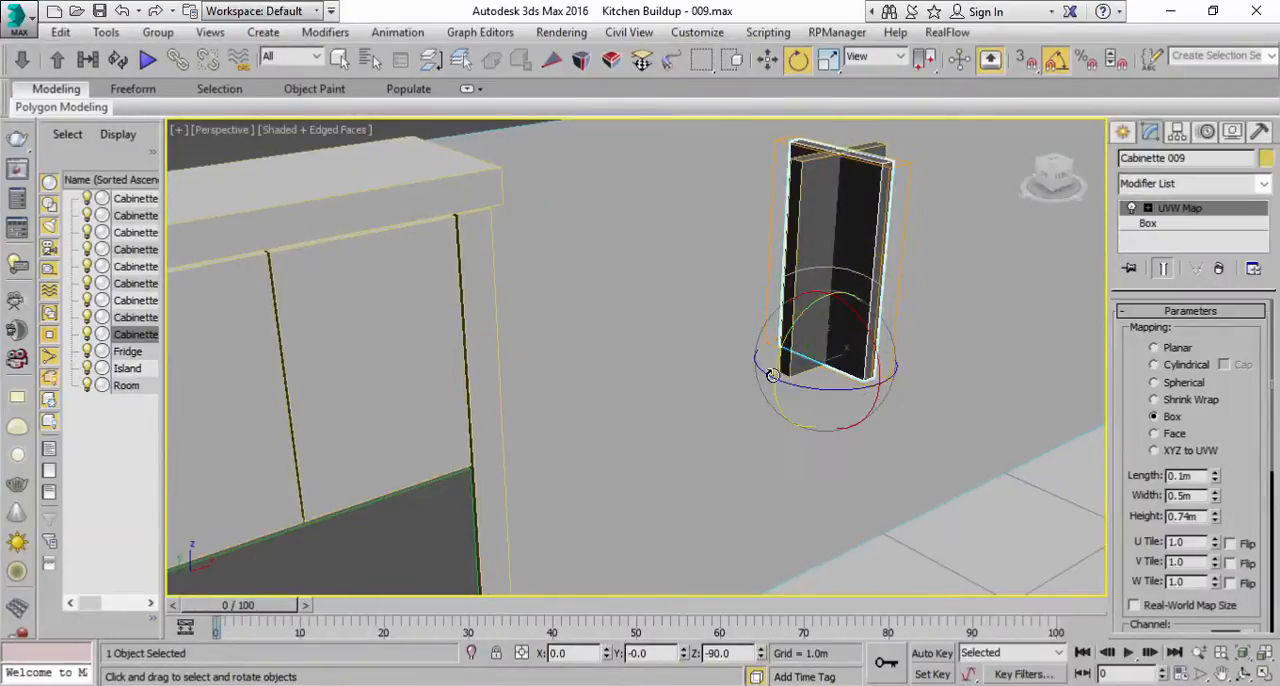
double_click(804, 10)
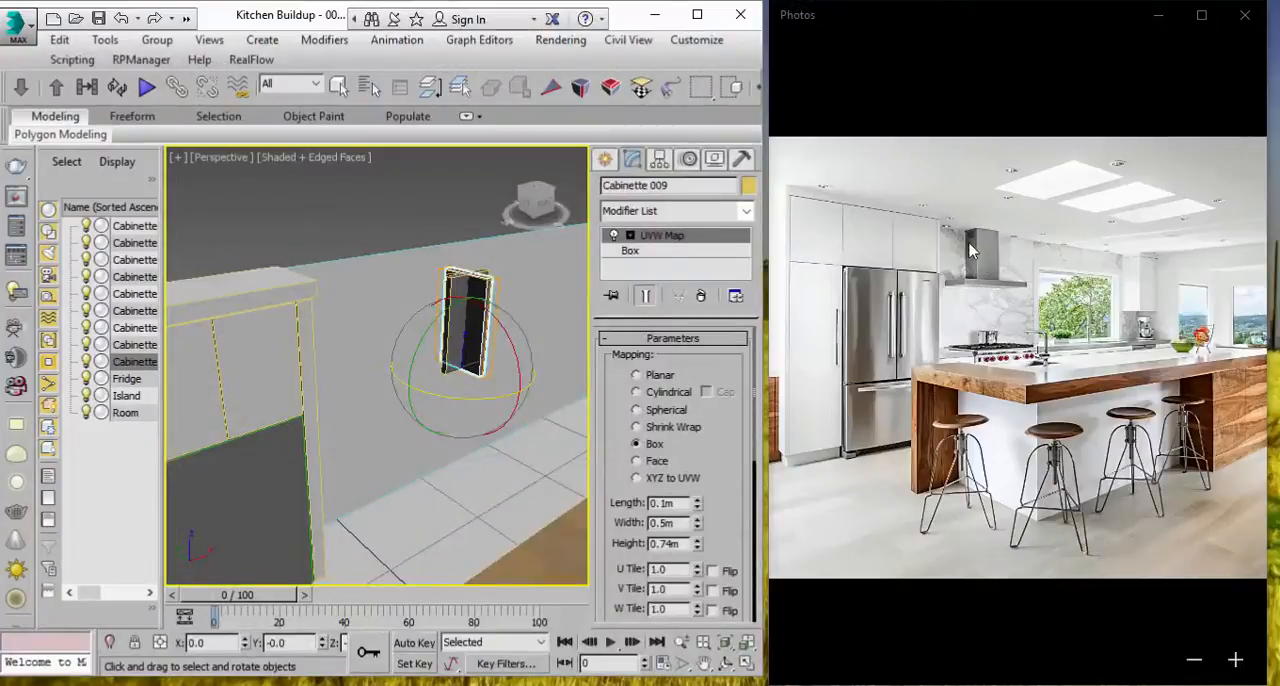
click(697, 14)
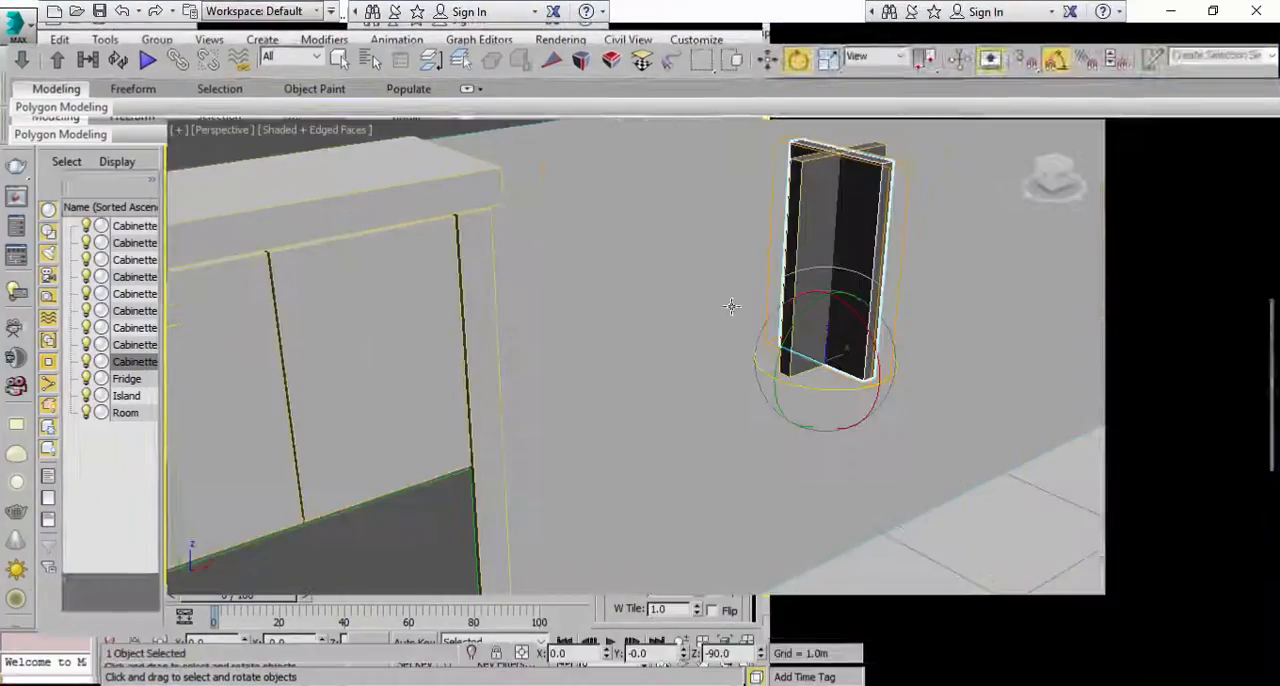
Step: Move the rotated panel along X to about 0.671 m and set its box width to 0.27 m
key(w)
drag(775, 452, 735, 461)
click(1140, 224)
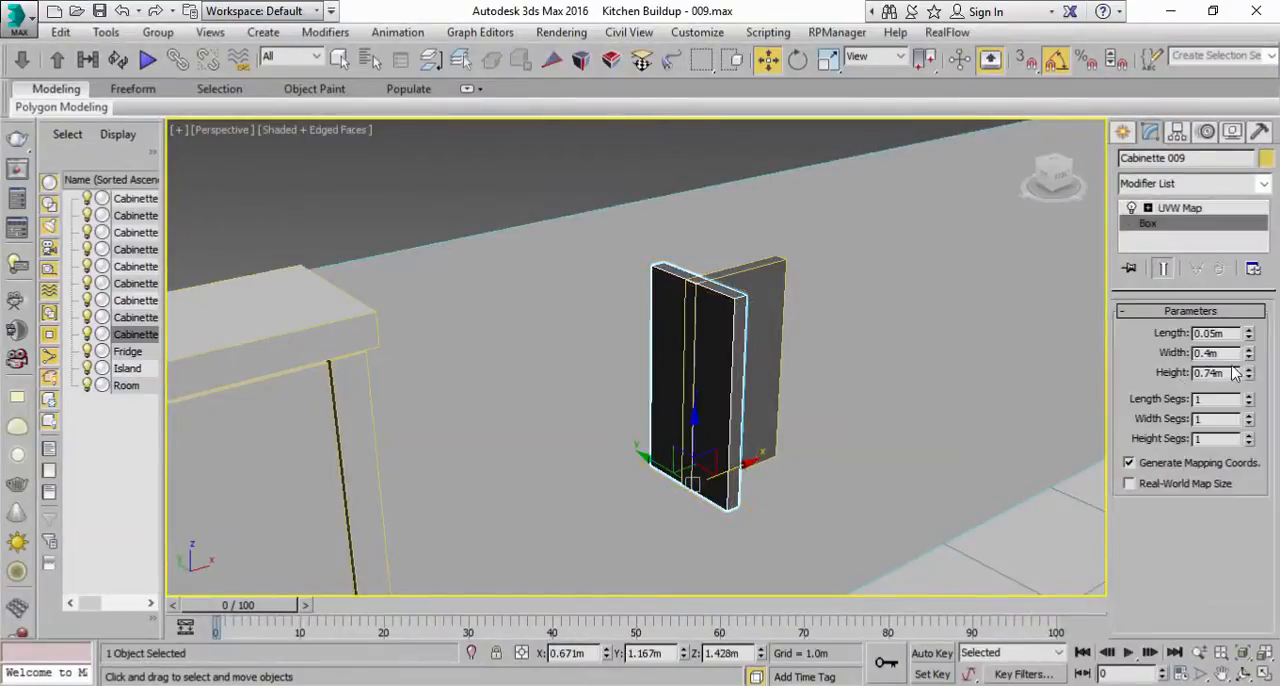
drag(1248, 360, 1247, 368)
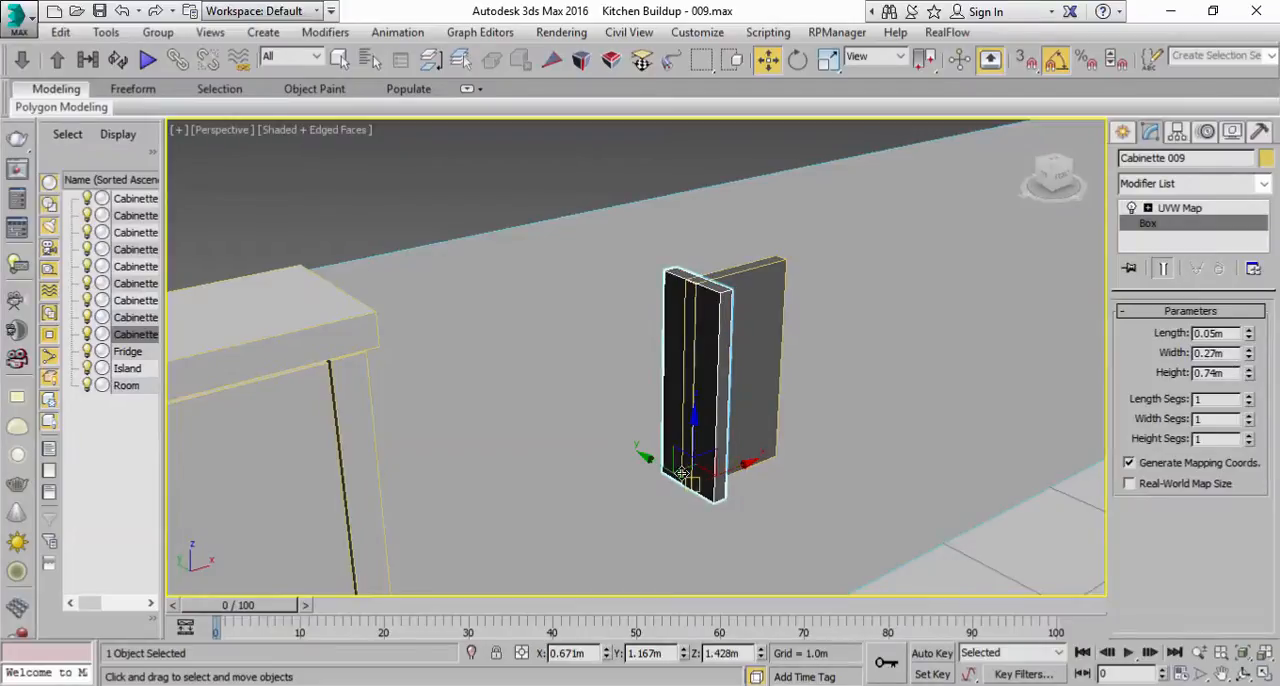
Step: Move the side panel to the front panel's left edge, at about X 0.655 m and Y 1.273 m, and check its alignment in the Front view
mouse_move(655, 463)
mouse_down()
mouse_move(627, 452)
mouse_move(639, 456)
mouse_up()
alt+middle_drag(716, 419, 728, 415)
drag(723, 448, 718, 447)
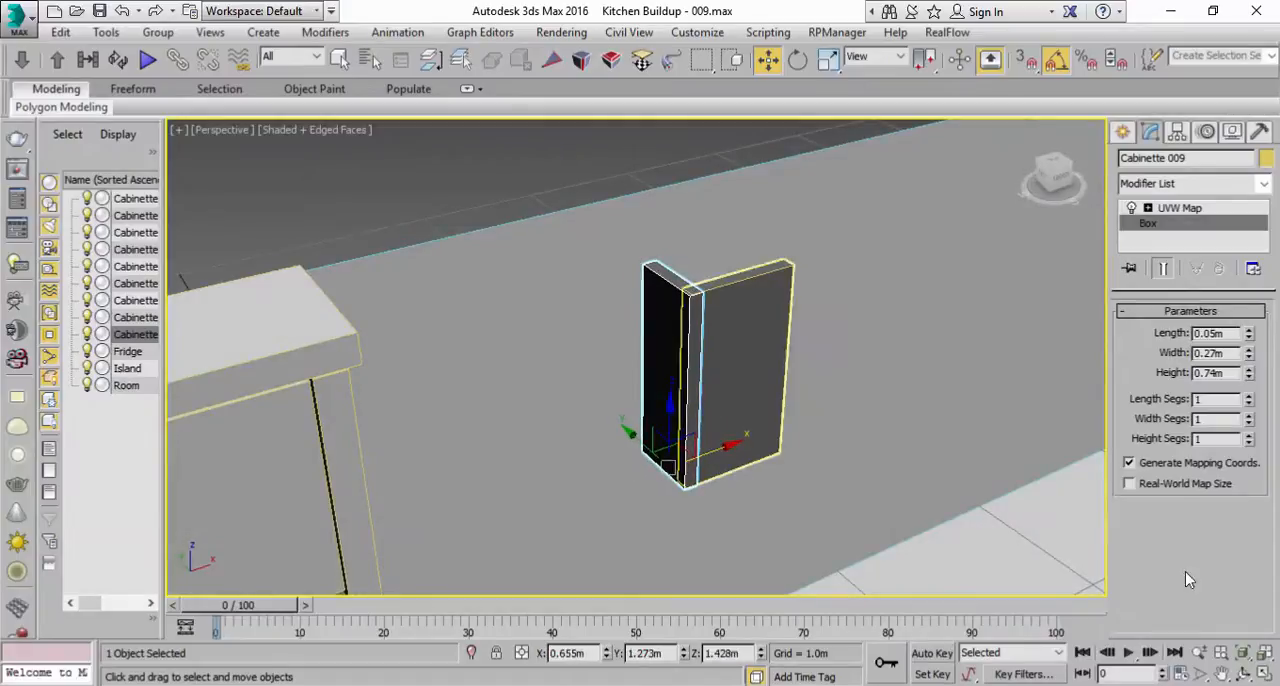
click(1262, 676)
right_click(842, 205)
key(z)
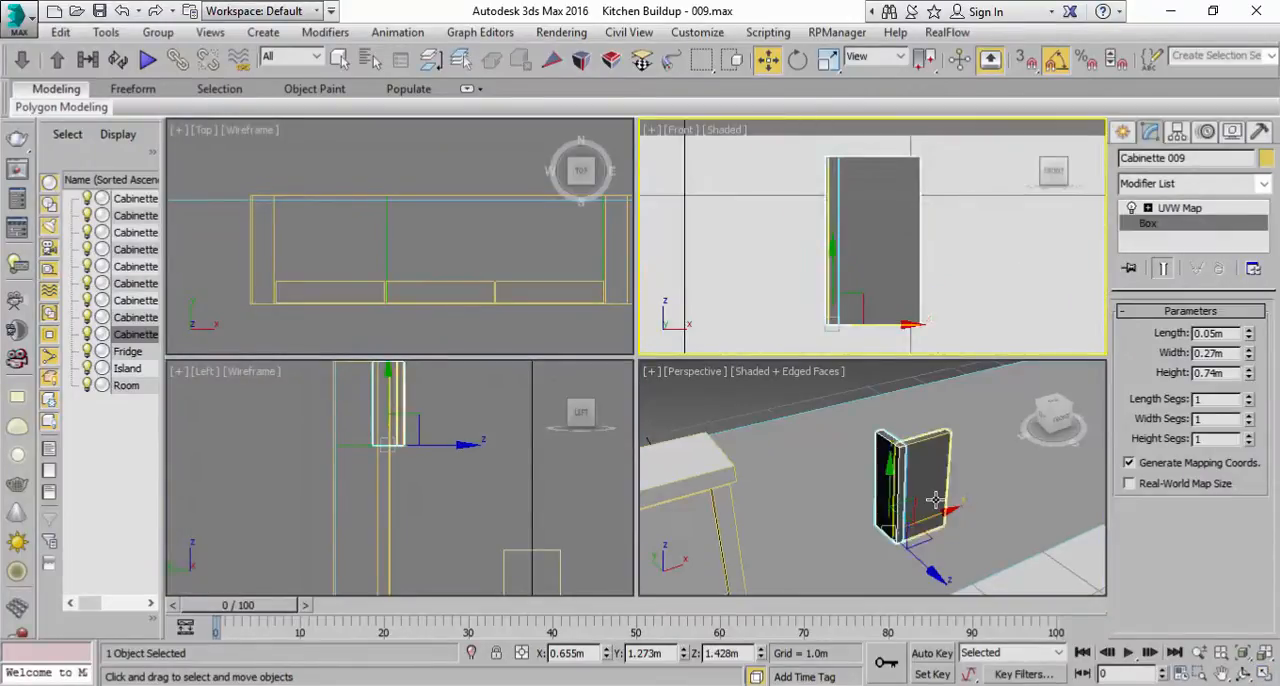
right_click(934, 500)
click(1262, 676)
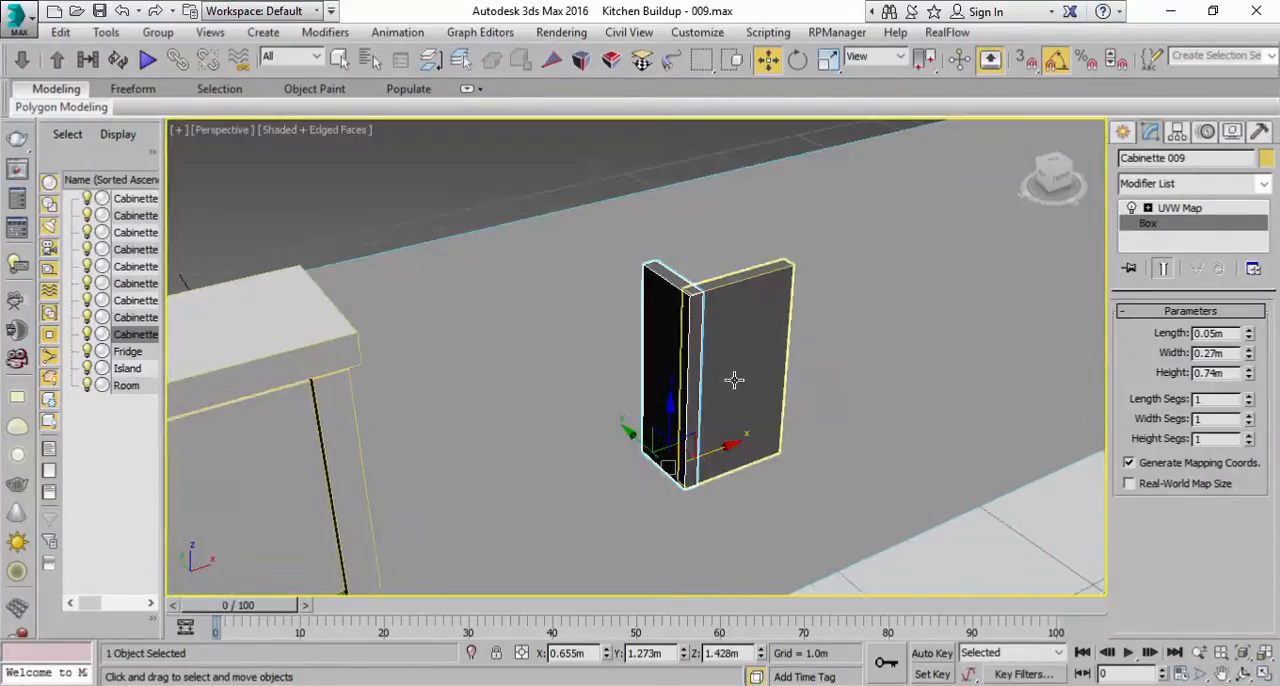
Step: Align the side panel with the front panel's outer edge, at about X 0.662 m and Y 1.28 m
click(1249, 653)
alt+middle_drag(695, 295, 735, 319)
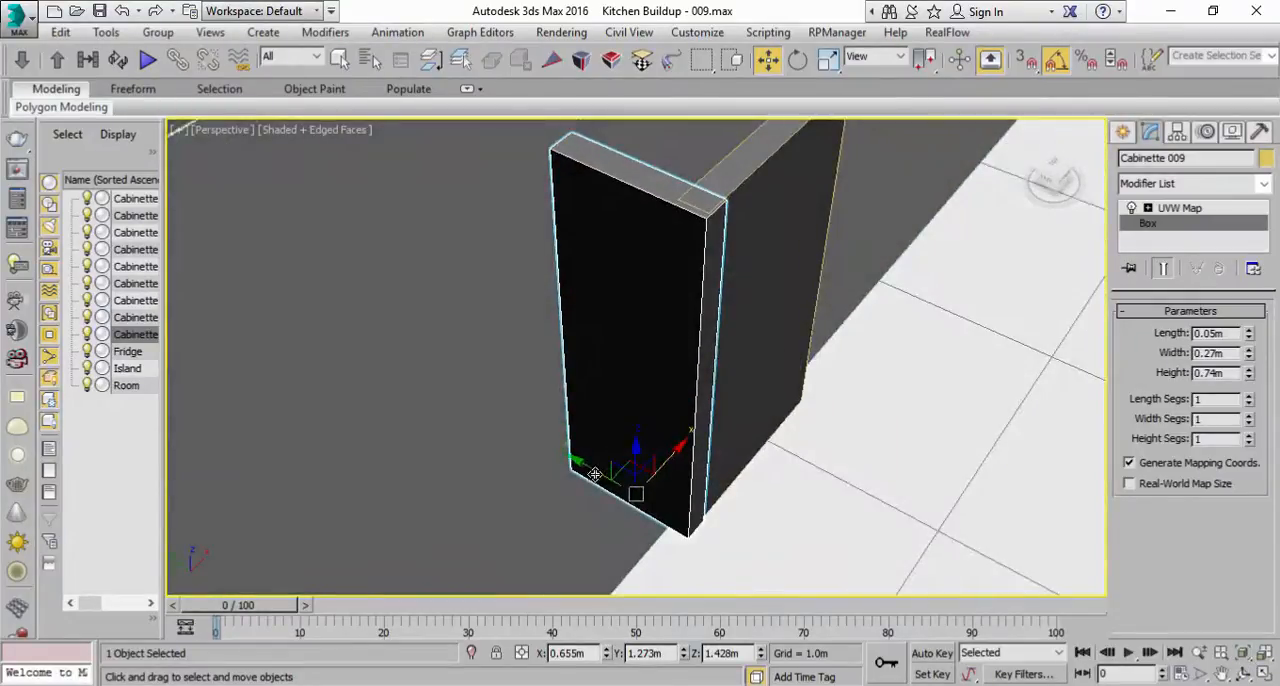
drag(598, 468, 597, 466)
alt+middle_drag(668, 417, 648, 417)
drag(682, 456, 687, 455)
drag(594, 453, 597, 452)
alt+middle_drag(680, 390, 707, 312)
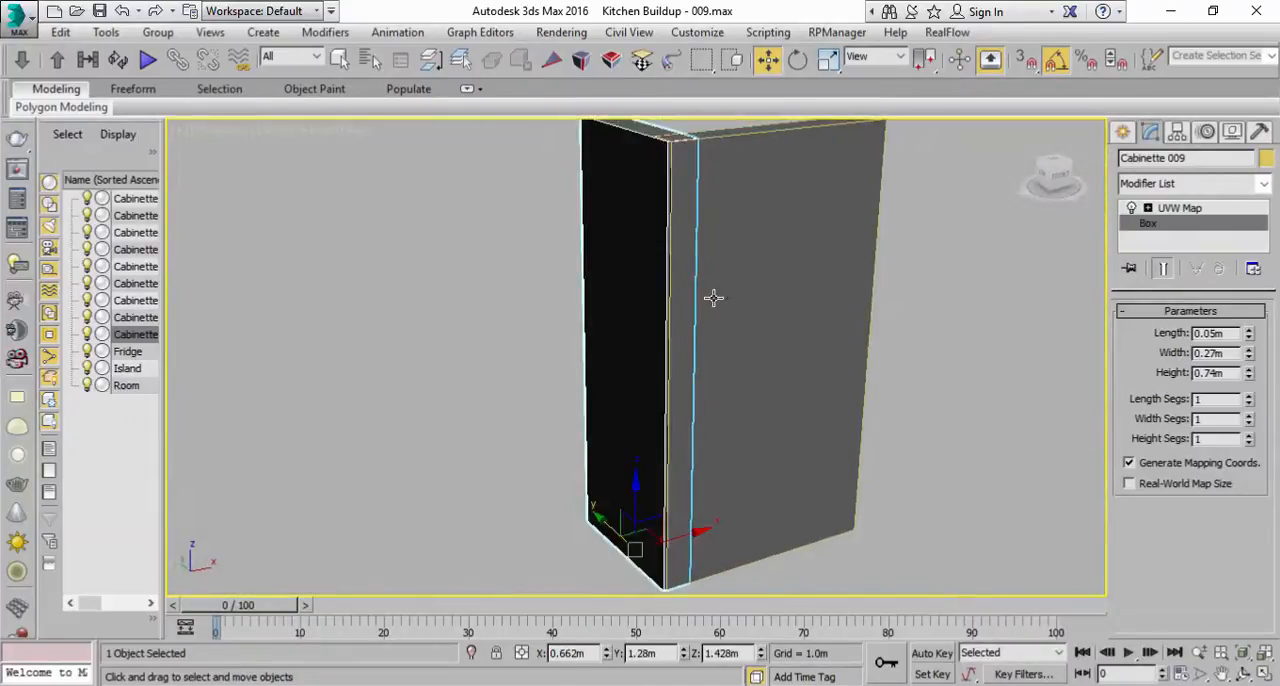
Step: Turn off the edged faces display in the Perspective view and select the hood's side panel
scroll(711, 294, down, 3)
middle_drag(397, 260, 401, 358)
click(480, 208)
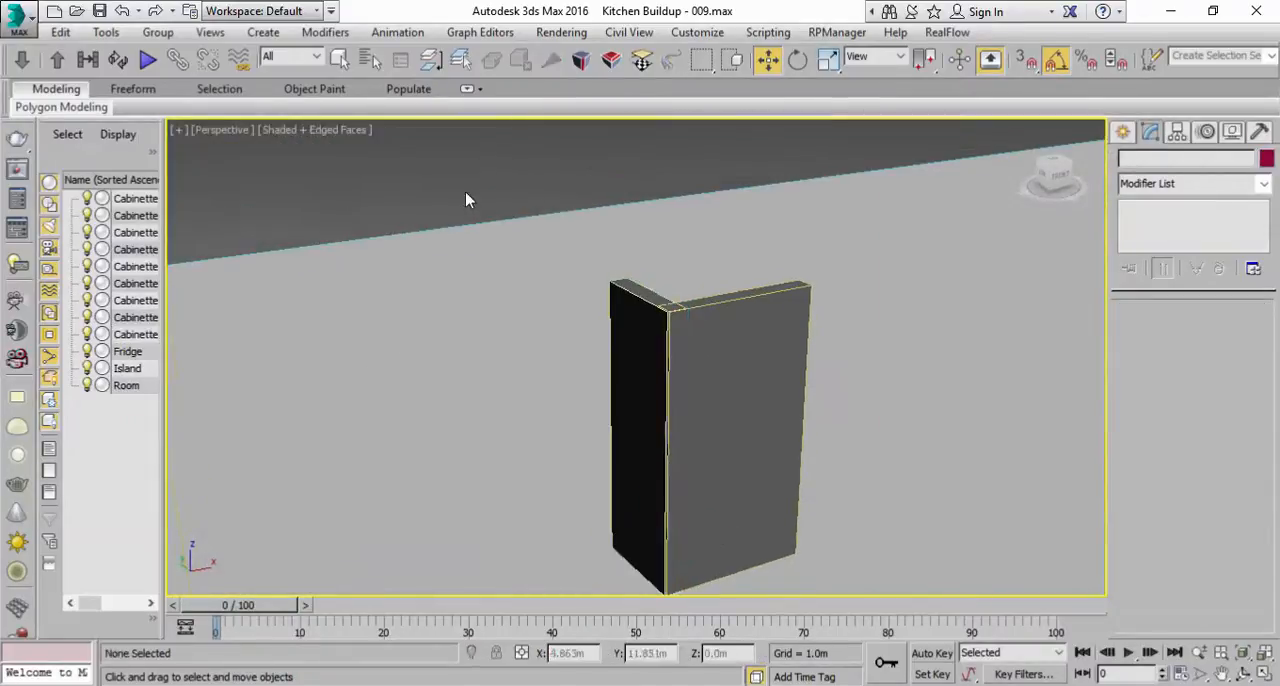
click(304, 128)
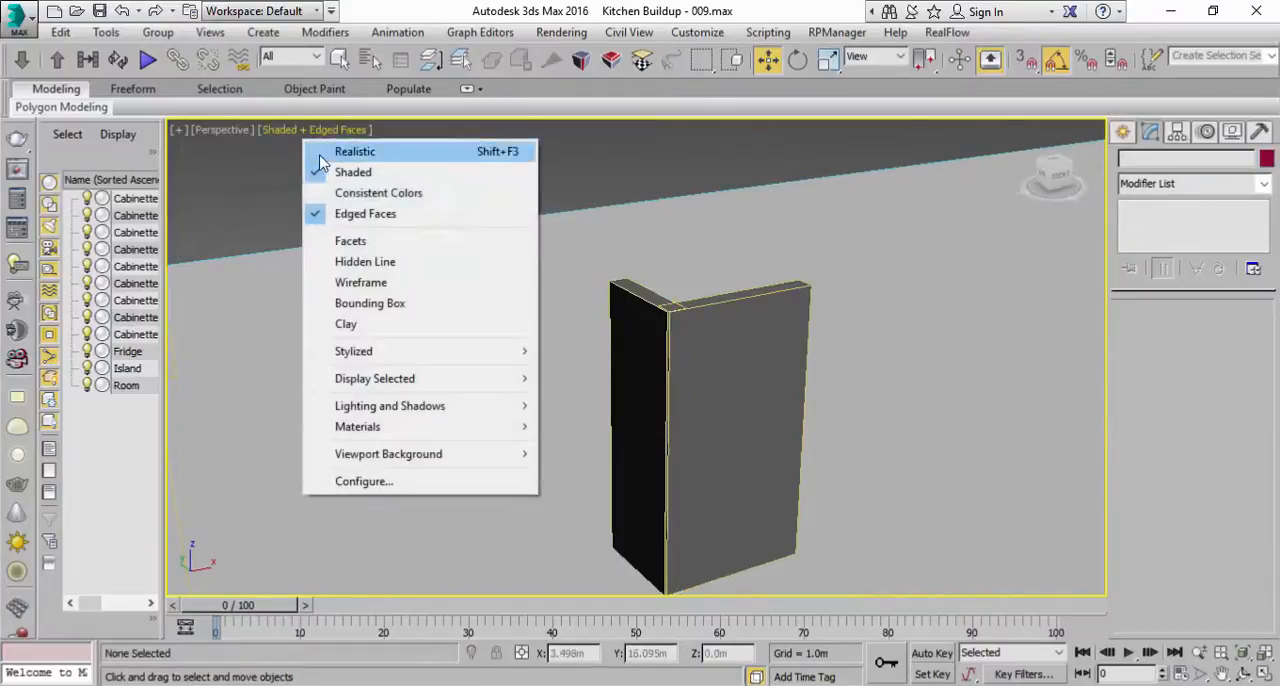
click(352, 213)
scroll(664, 340, up, 2)
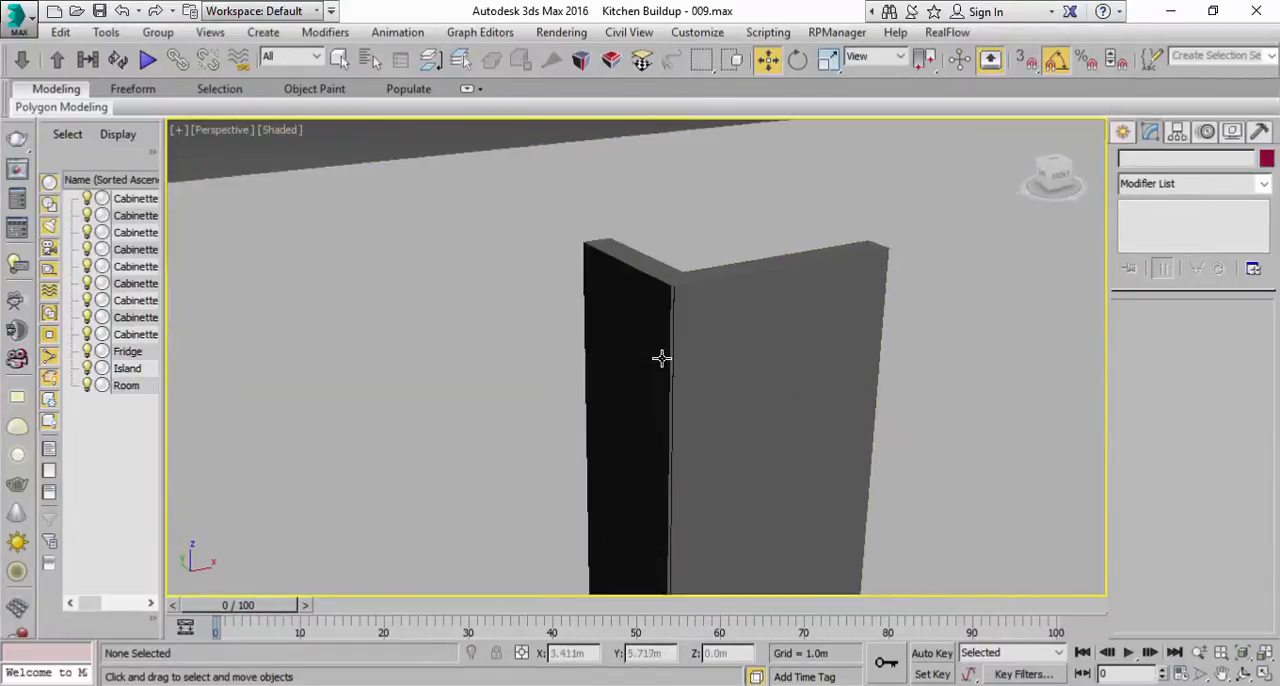
click(653, 284)
alt+middle_drag(749, 358, 700, 316)
click(60, 32)
click(110, 172)
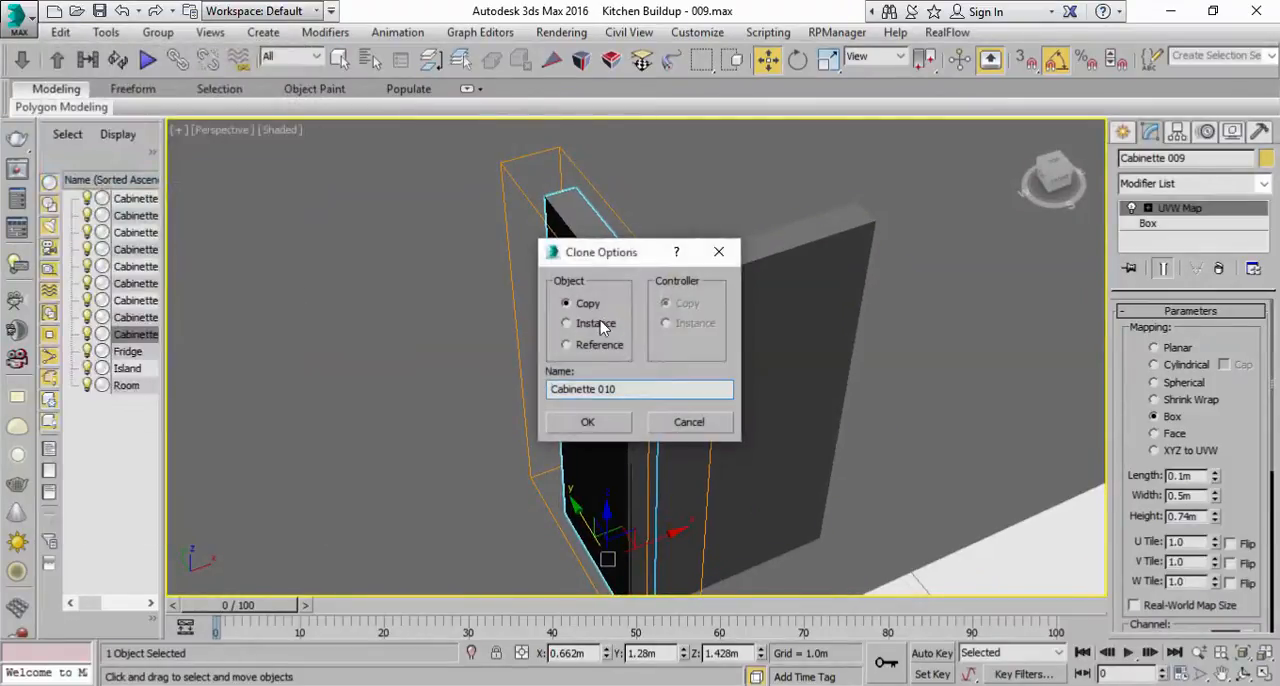
click(688, 423)
Step: Fit the side panel's UVW Map gizmo to the panel's own dimensions
scroll(1156, 465, down, 5)
scroll(1160, 490, up, 5)
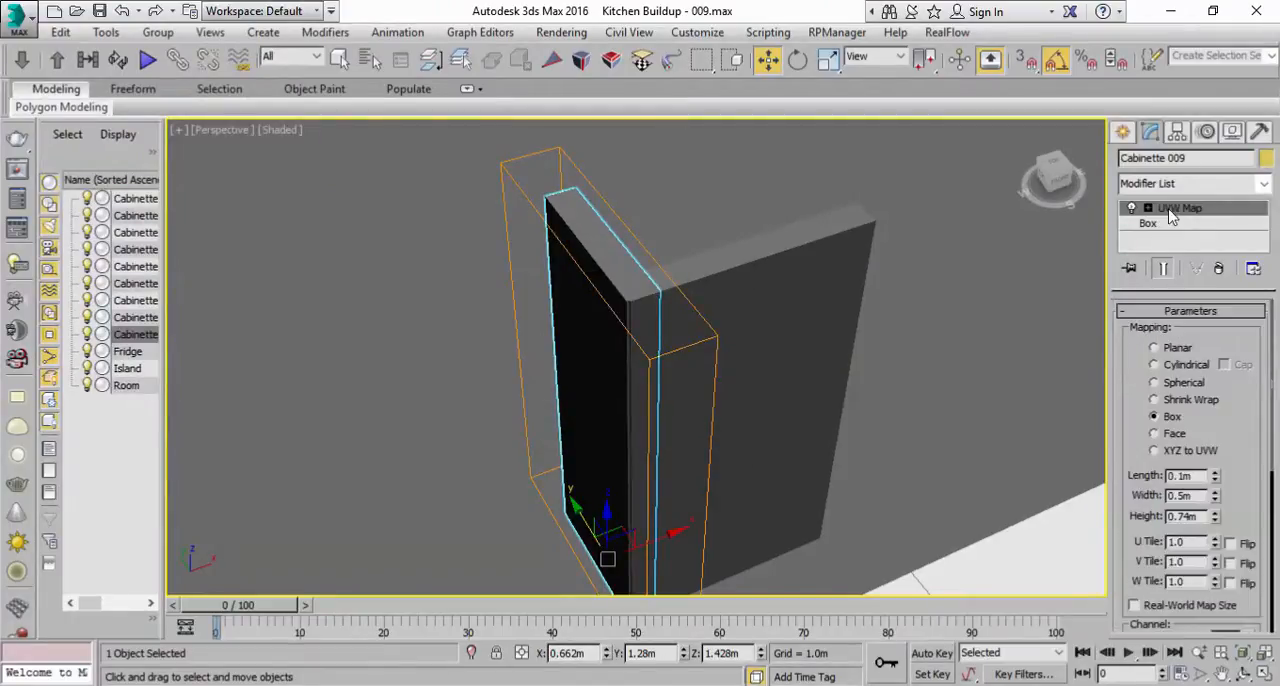
scroll(1152, 481, down, 5)
click(1155, 516)
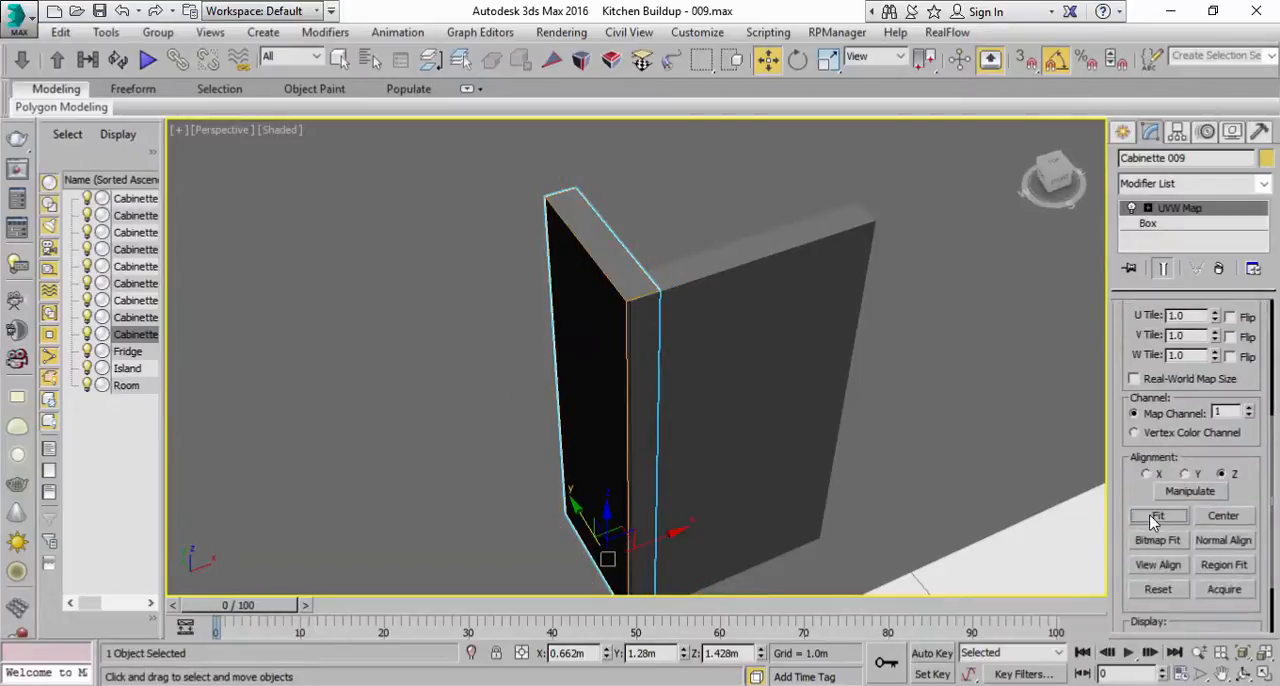
Step: Clone the side panel as an independent copy and move it along X to the front panel's opposite edge, at about 1.016 m
click(60, 32)
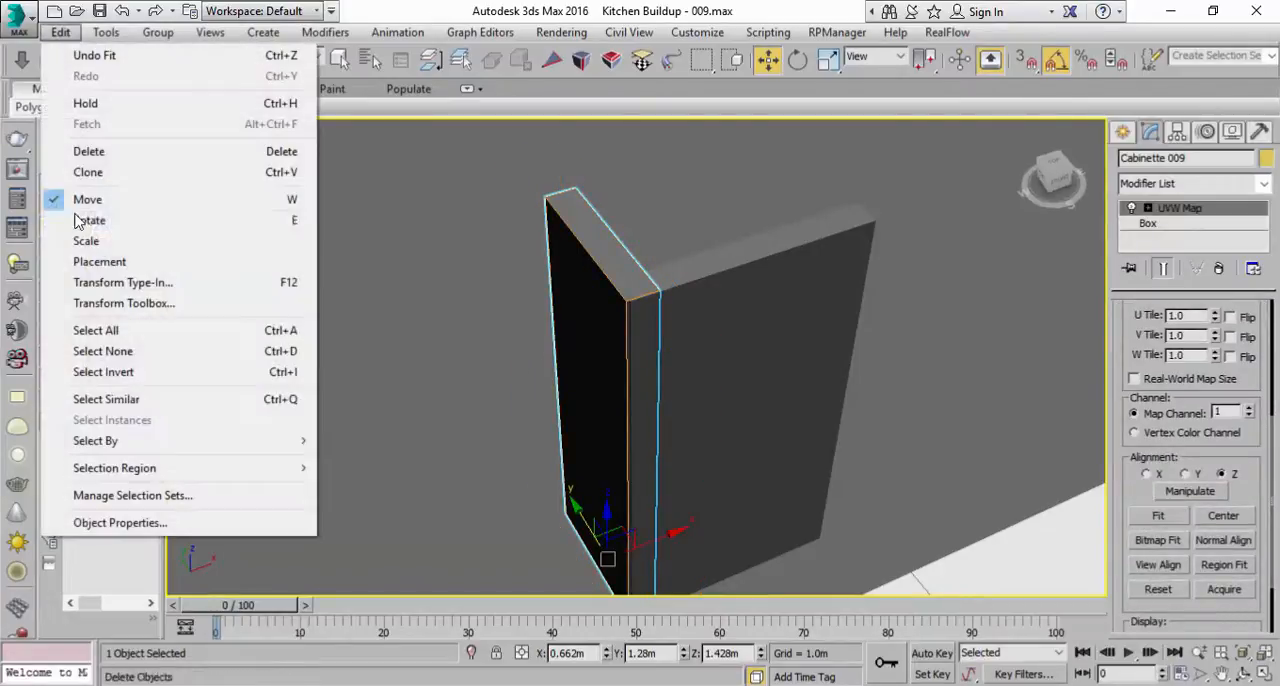
click(88, 172)
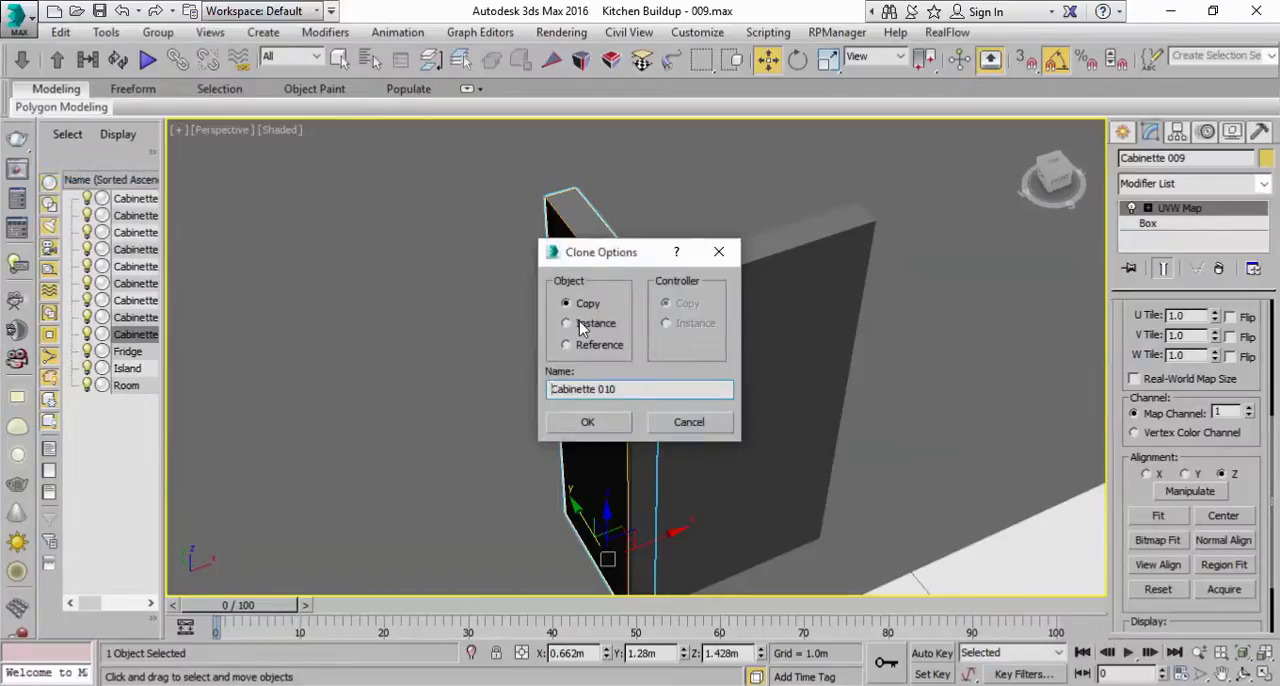
click(592, 423)
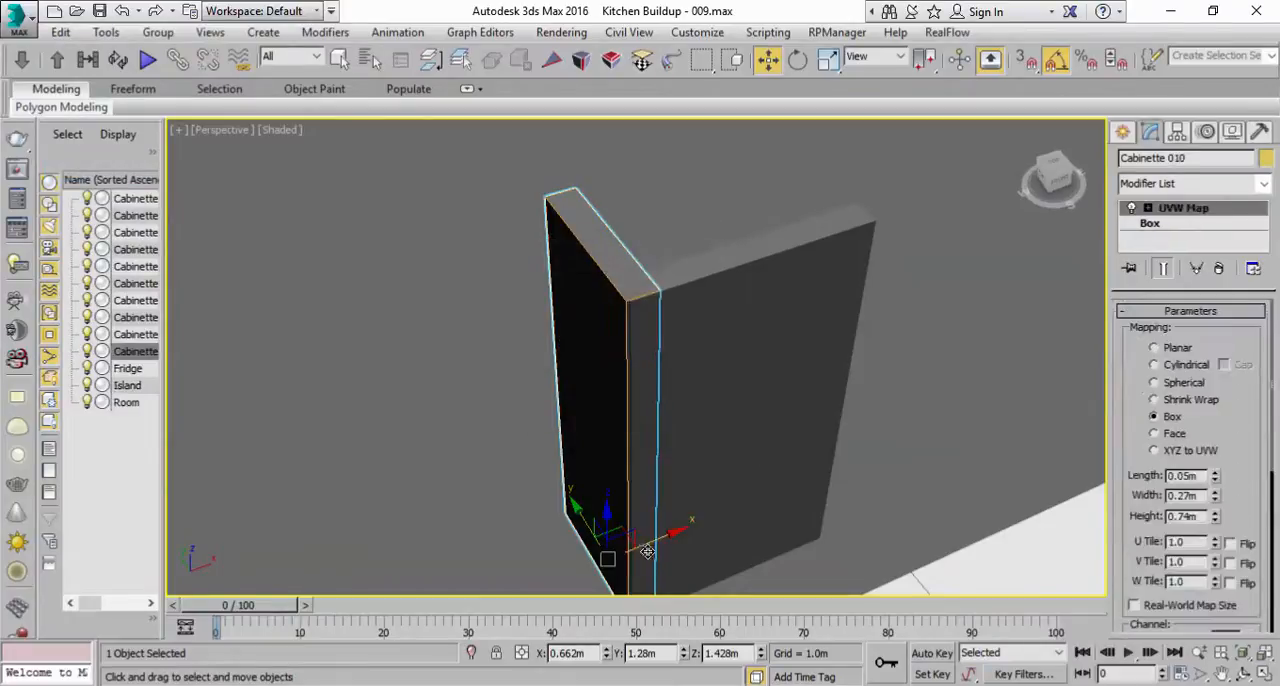
drag(660, 533, 836, 473)
alt+middle_drag(706, 314, 586, 298)
drag(832, 525, 824, 527)
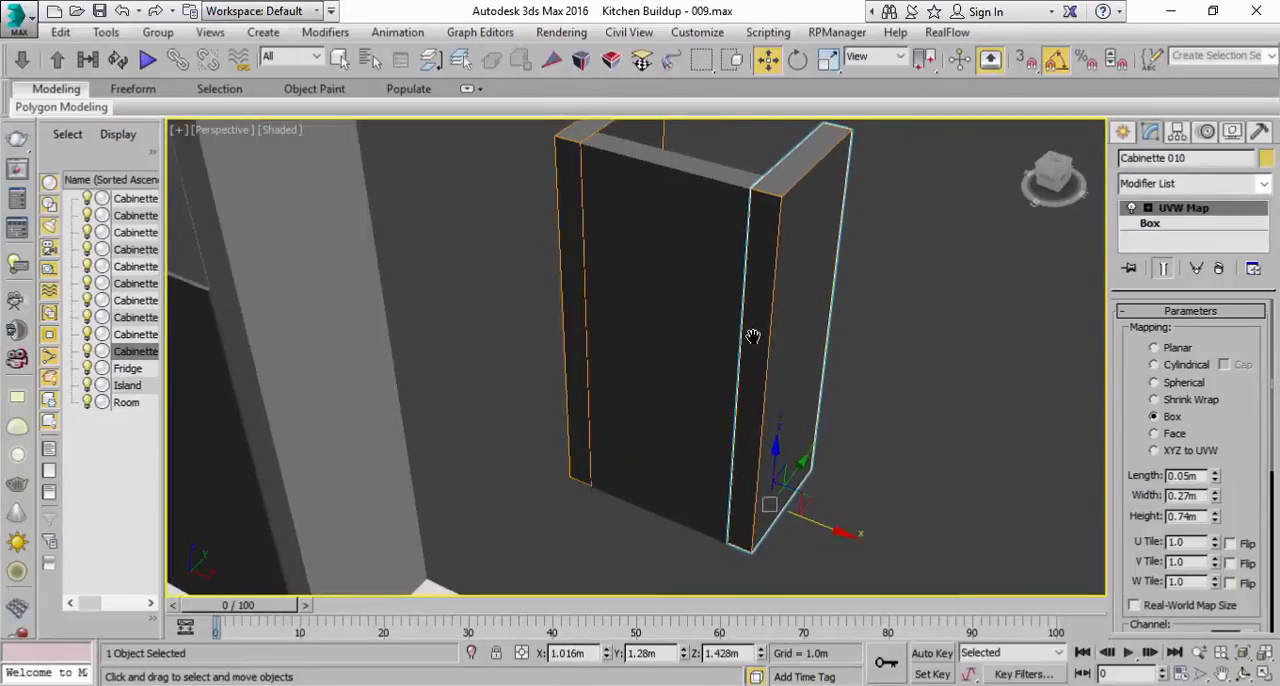
Step: Select the hood's front panel and nudge it along Y to about 1.165 m
scroll(755, 337, down, 3)
click(340, 59)
alt+middle_drag(402, 170, 818, 329)
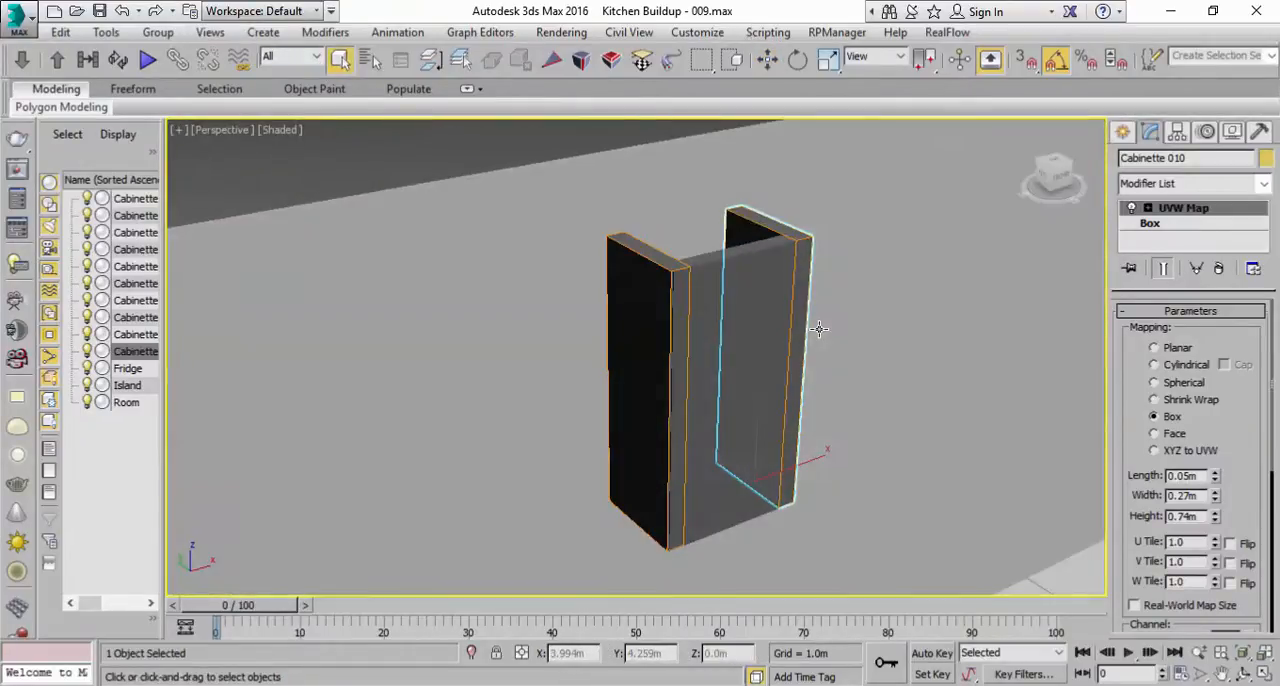
click(723, 417)
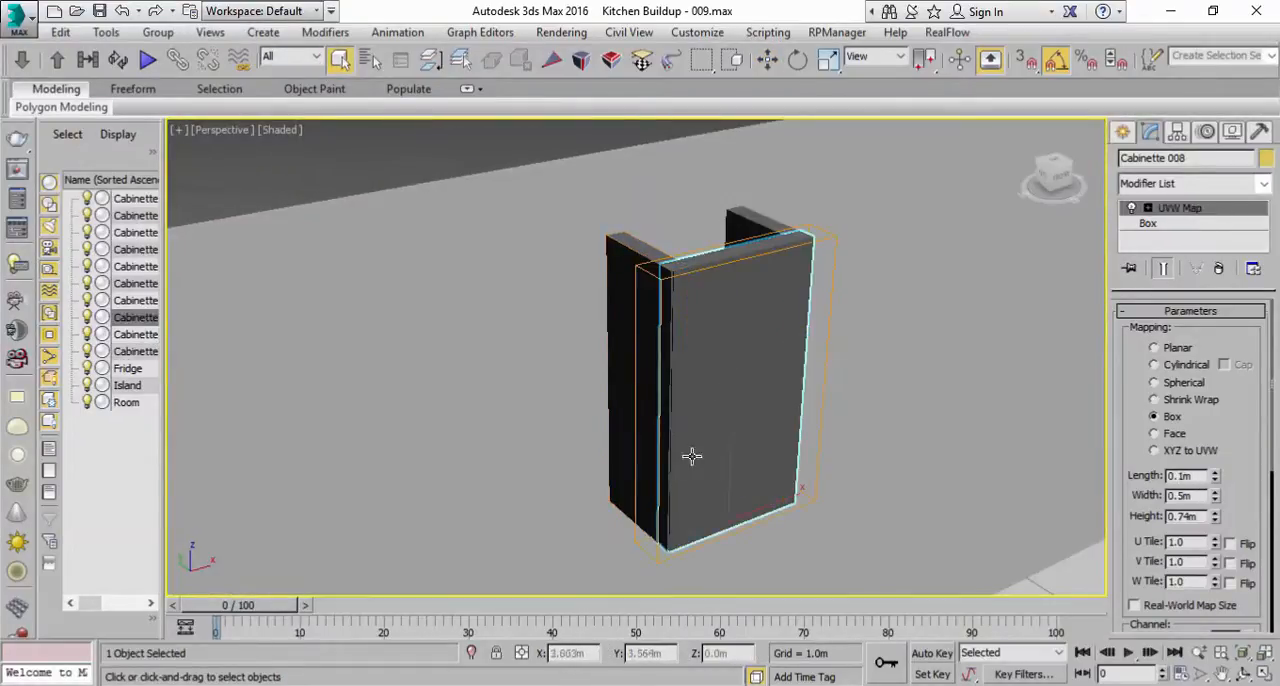
key(w)
drag(699, 494, 703, 494)
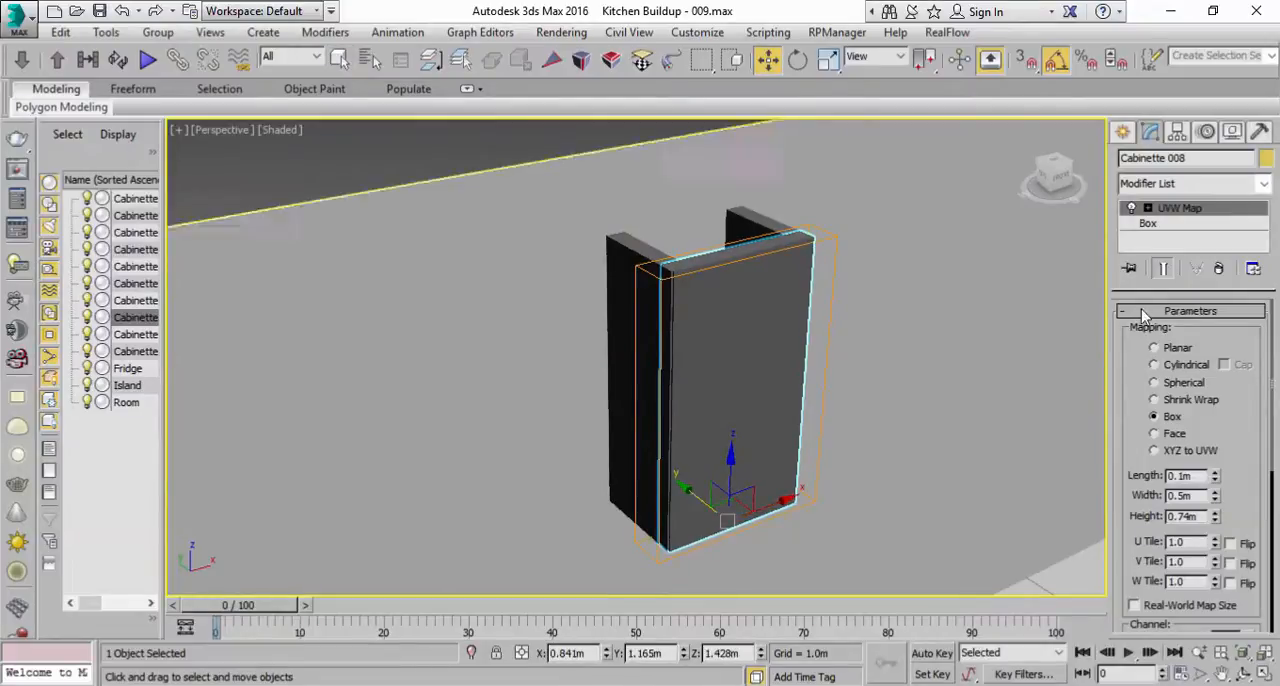
Step: Open the front panel's Box parameters and save the scene as Kitchen Buildup - 010.max
click(1186, 225)
scroll(947, 469, down, 4)
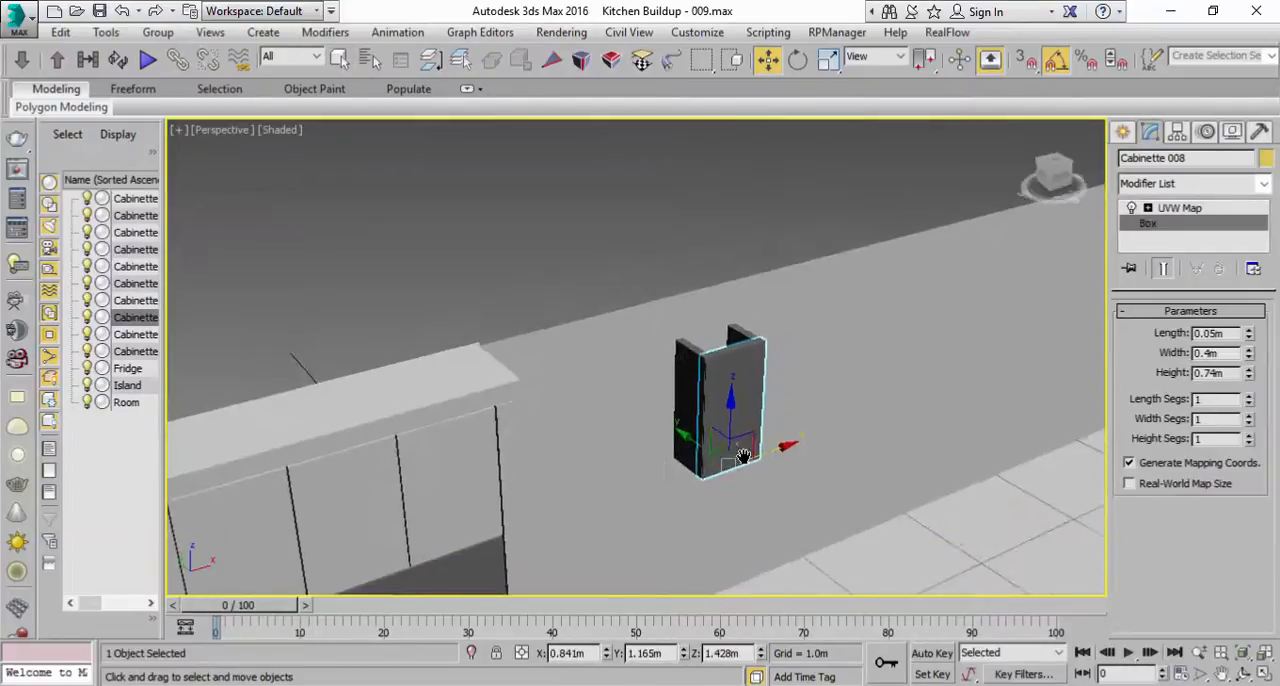
click(101, 13)
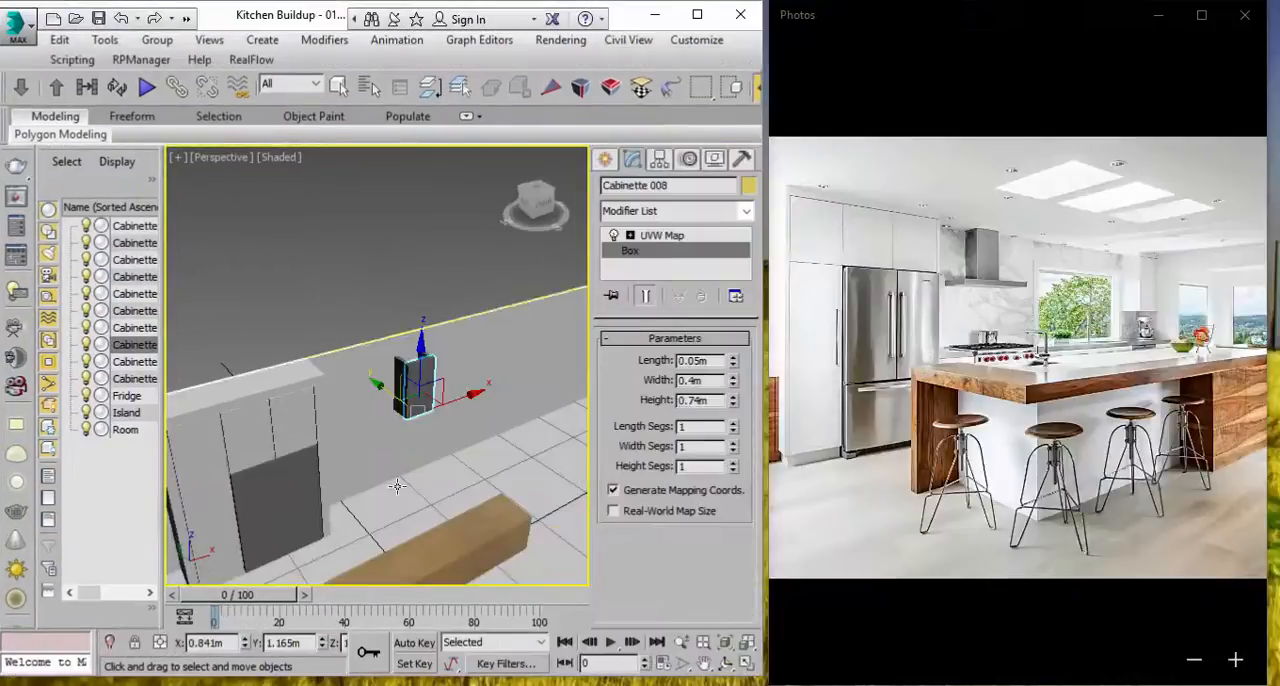
middle_drag(397, 486, 377, 426)
Step: Select the Room object, go to its Editable Poly level and compare the back wall with the window in the reference photo
click(340, 86)
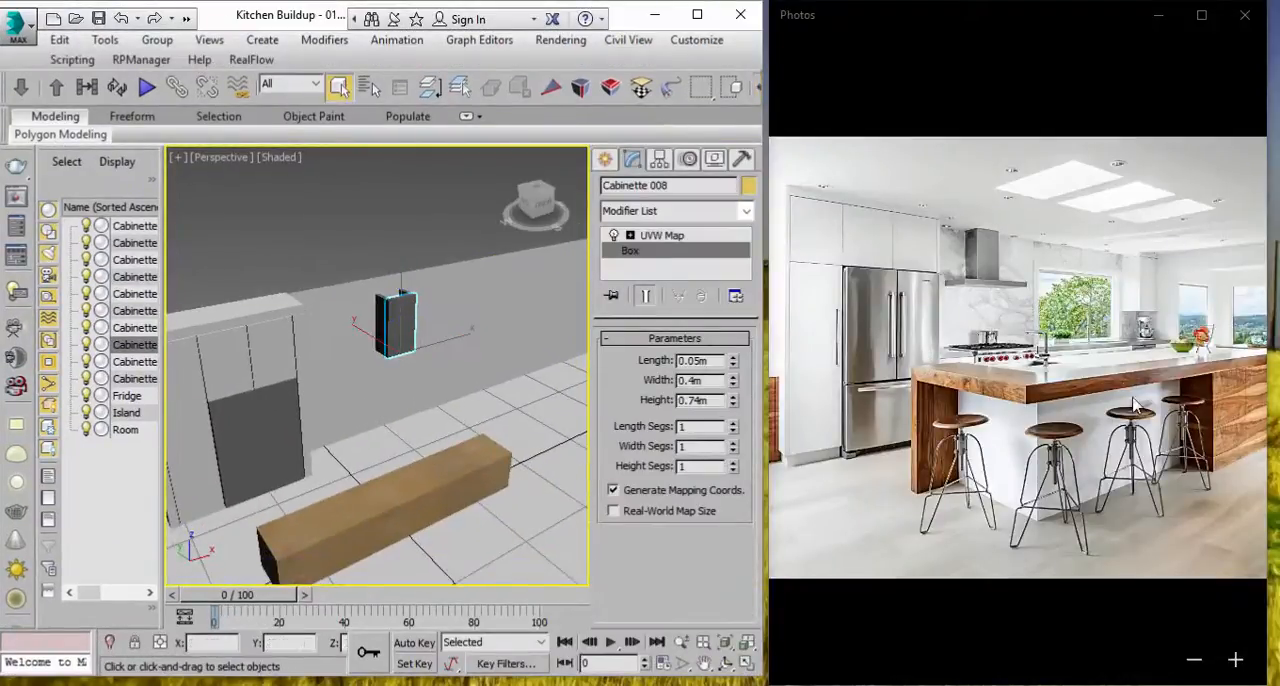
click(496, 297)
mouse_move(486, 314)
alt+middle_down()
mouse_move(480, 334)
mouse_move(491, 326)
alt+middle_up()
scroll(491, 326, down, 2)
scroll(490, 325, up, 3)
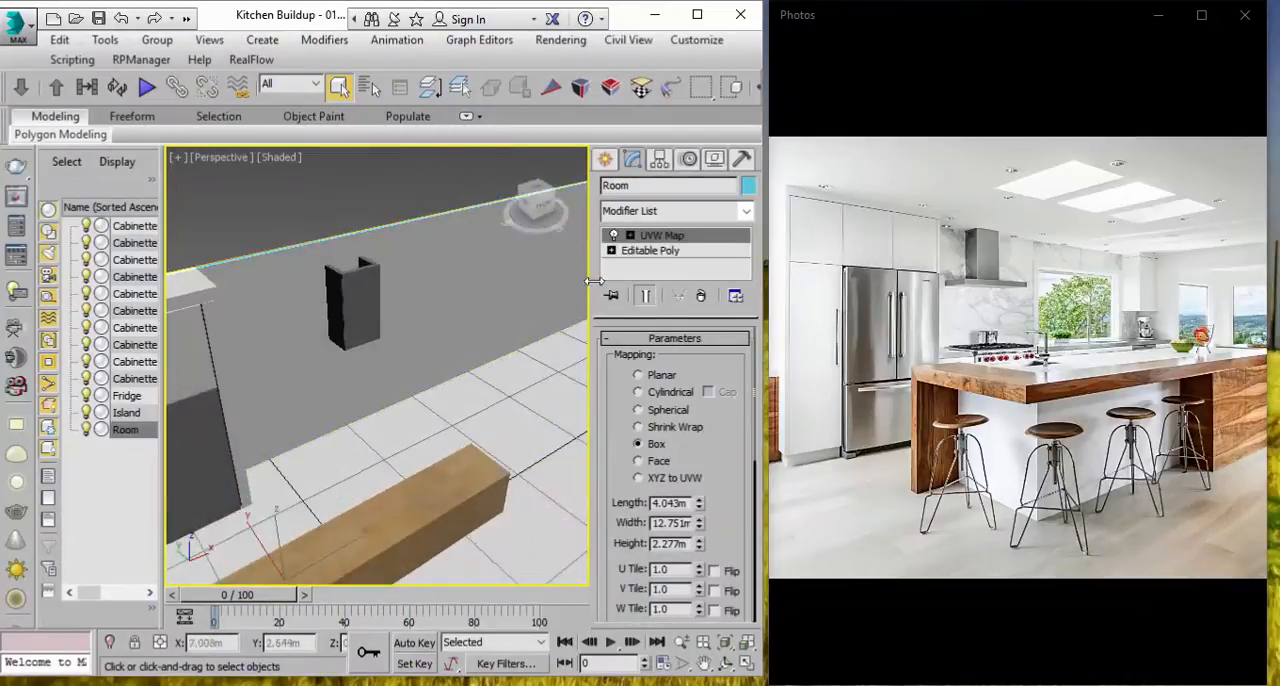
click(652, 251)
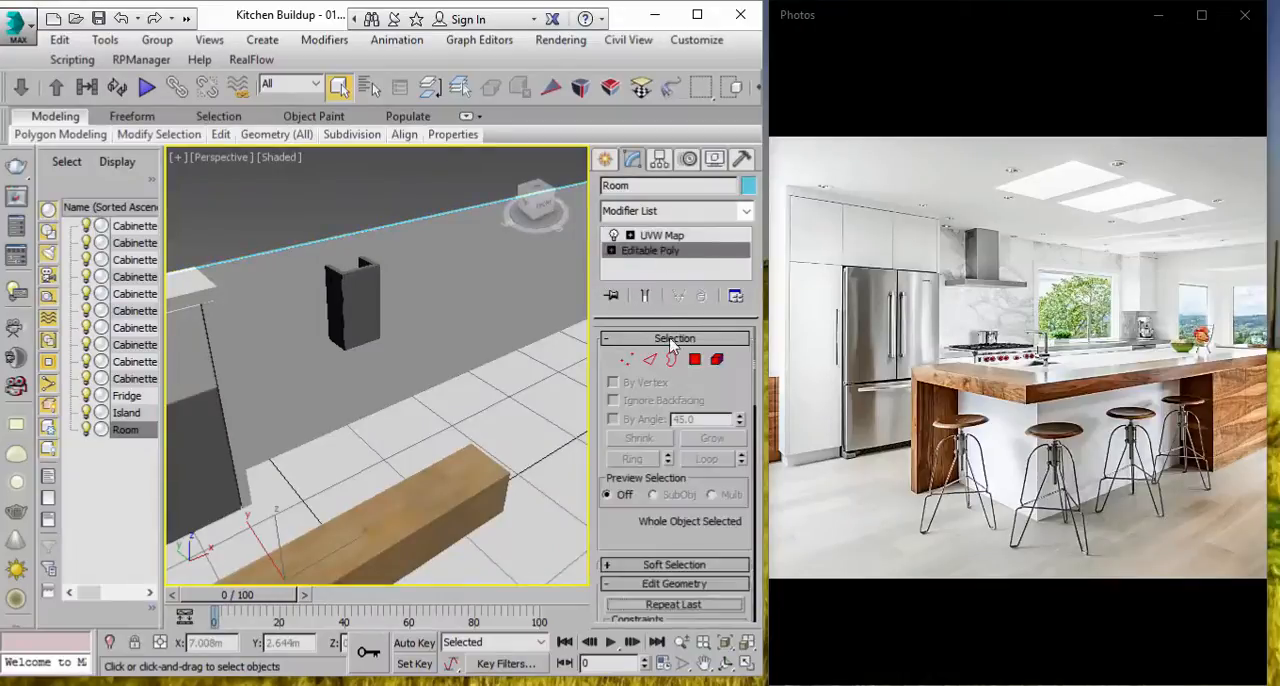
scroll(433, 393, down, 3)
alt+middle_drag(409, 397, 395, 403)
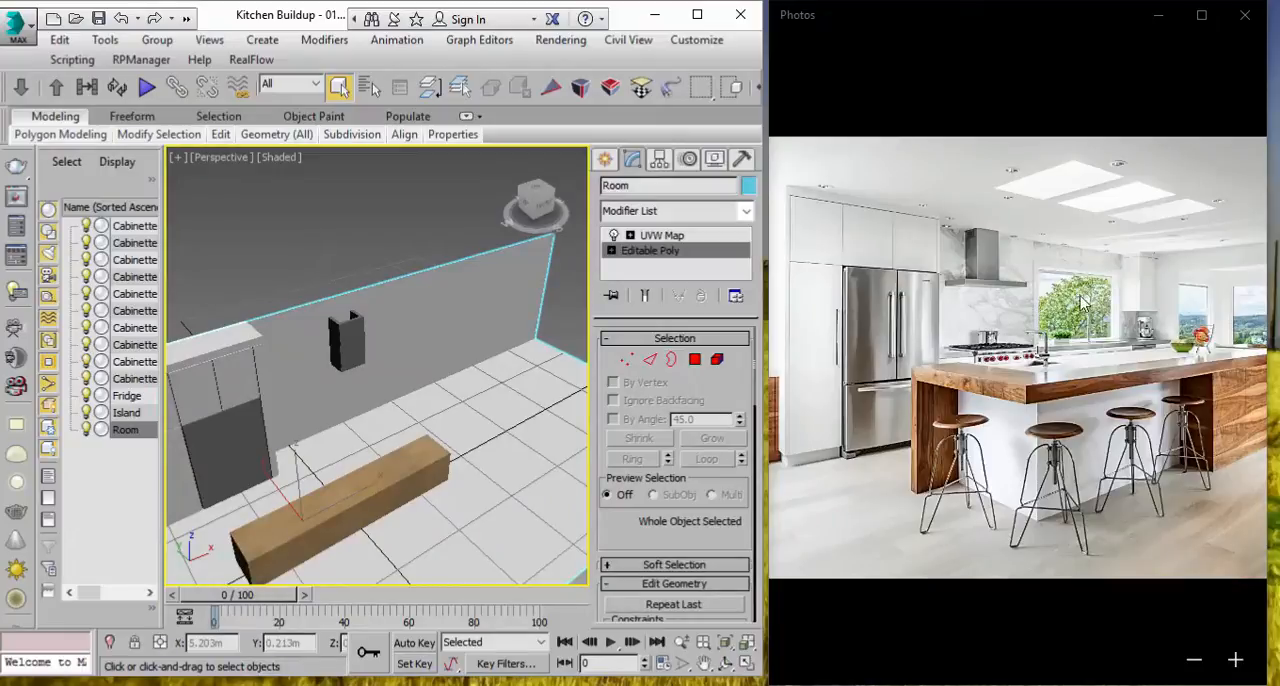
Step: Enter edge editing on the room, turn edged faces back on and ring-select its three long horizontal edges
click(650, 359)
scroll(475, 292, down, 4)
click(282, 157)
click(321, 243)
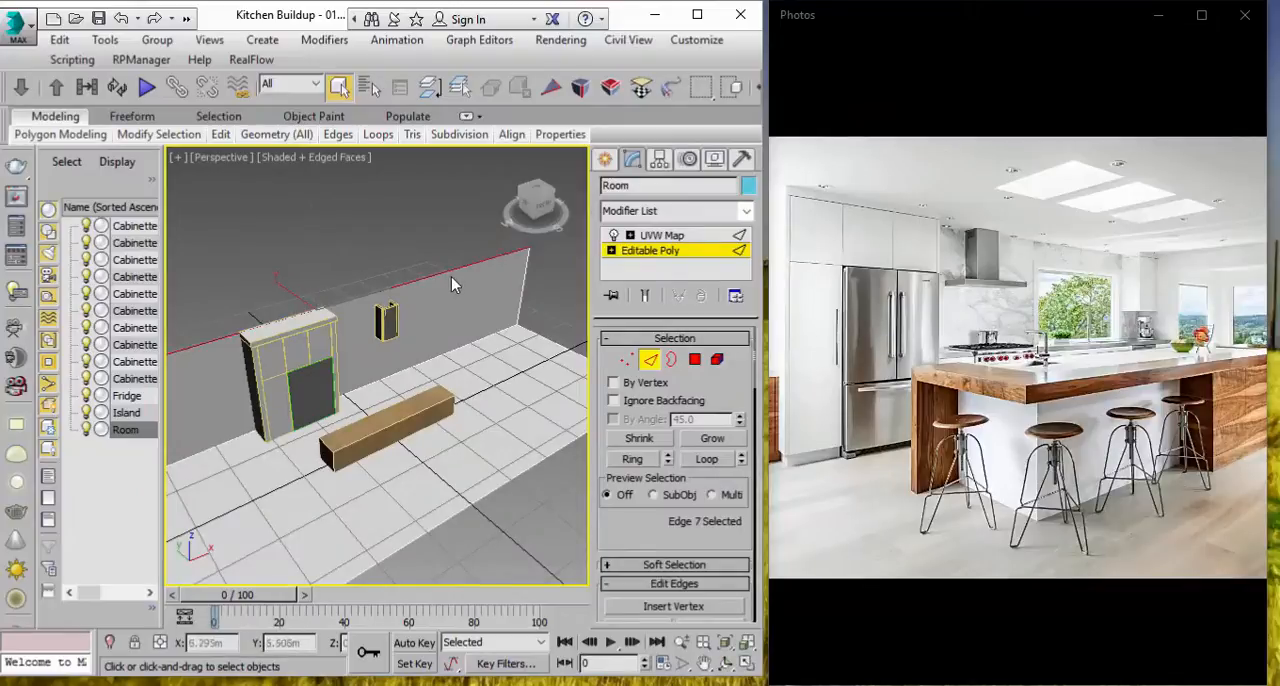
click(632, 458)
scroll(466, 505, down, 4)
scroll(471, 423, up, 2)
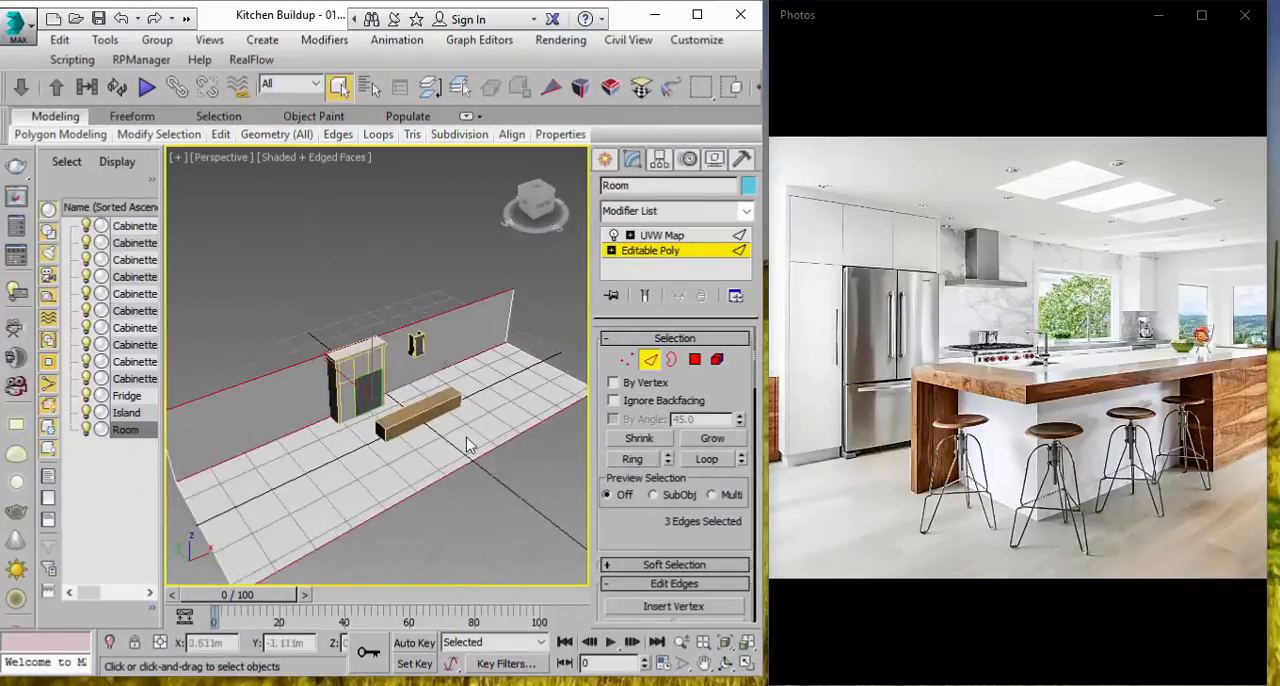
Step: Maximize the 3ds Max window, then bring up the reference photo and examine the windows at the far end of the kitchen
click(697, 14)
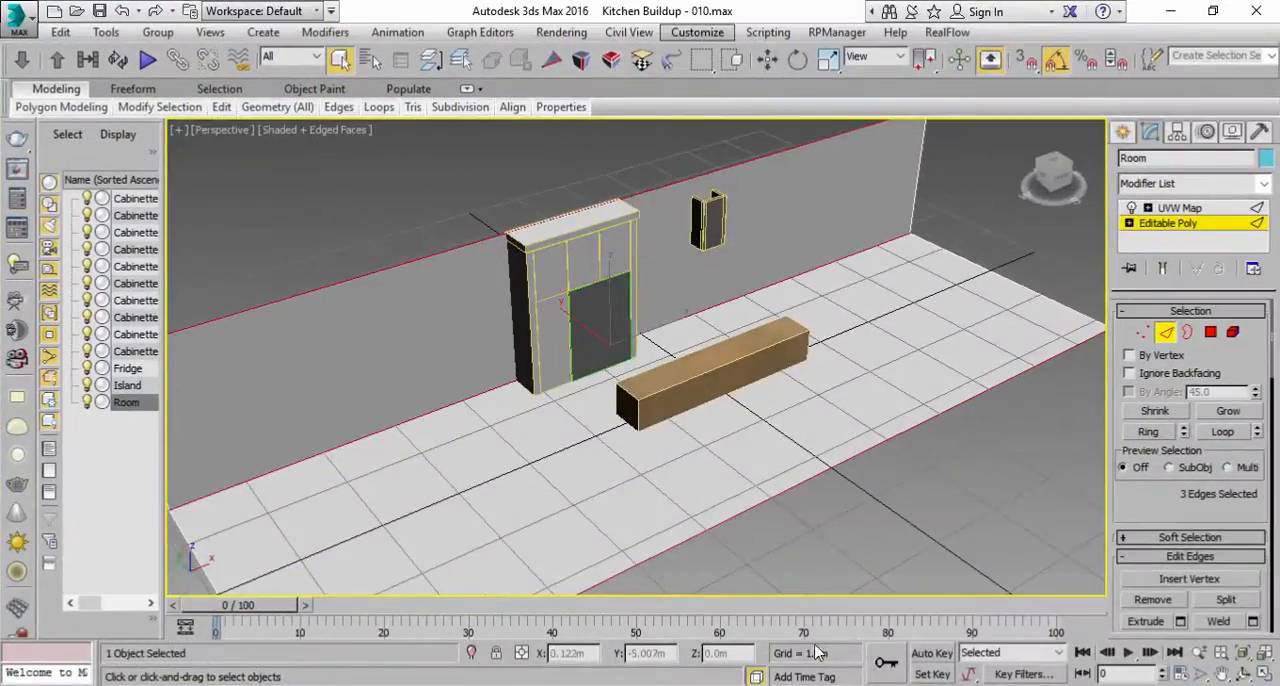
click(742, 684)
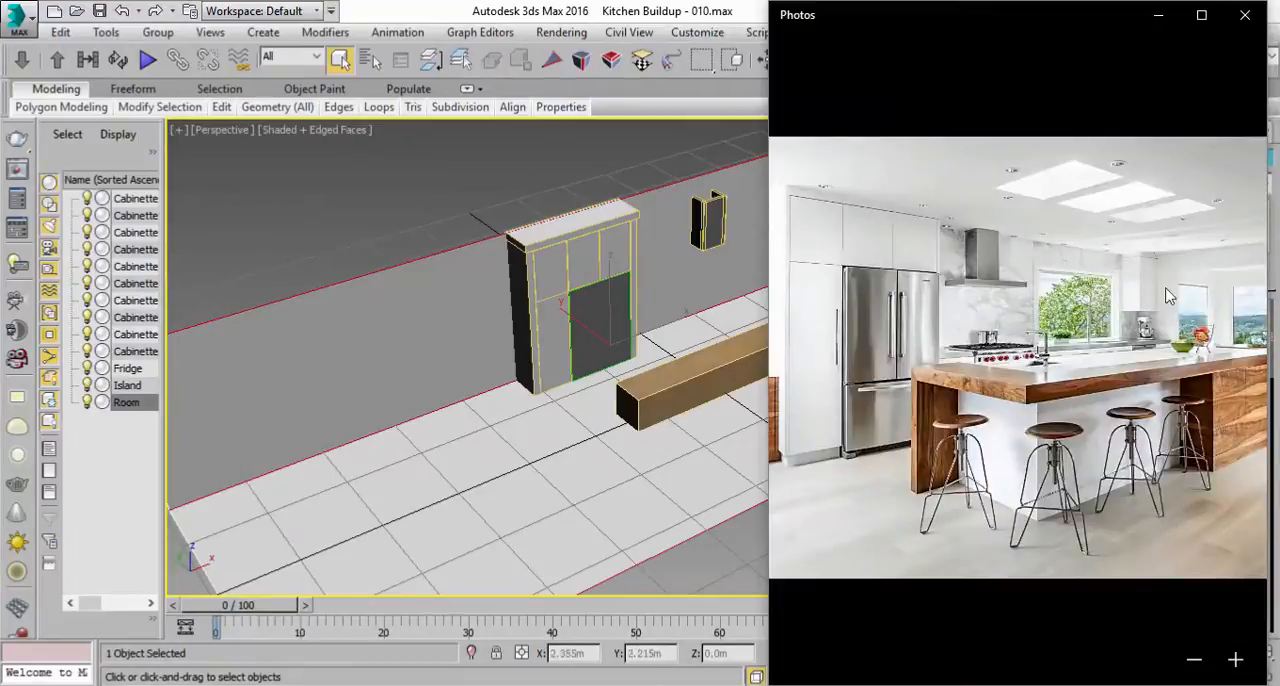
drag(1178, 313, 1012, 330)
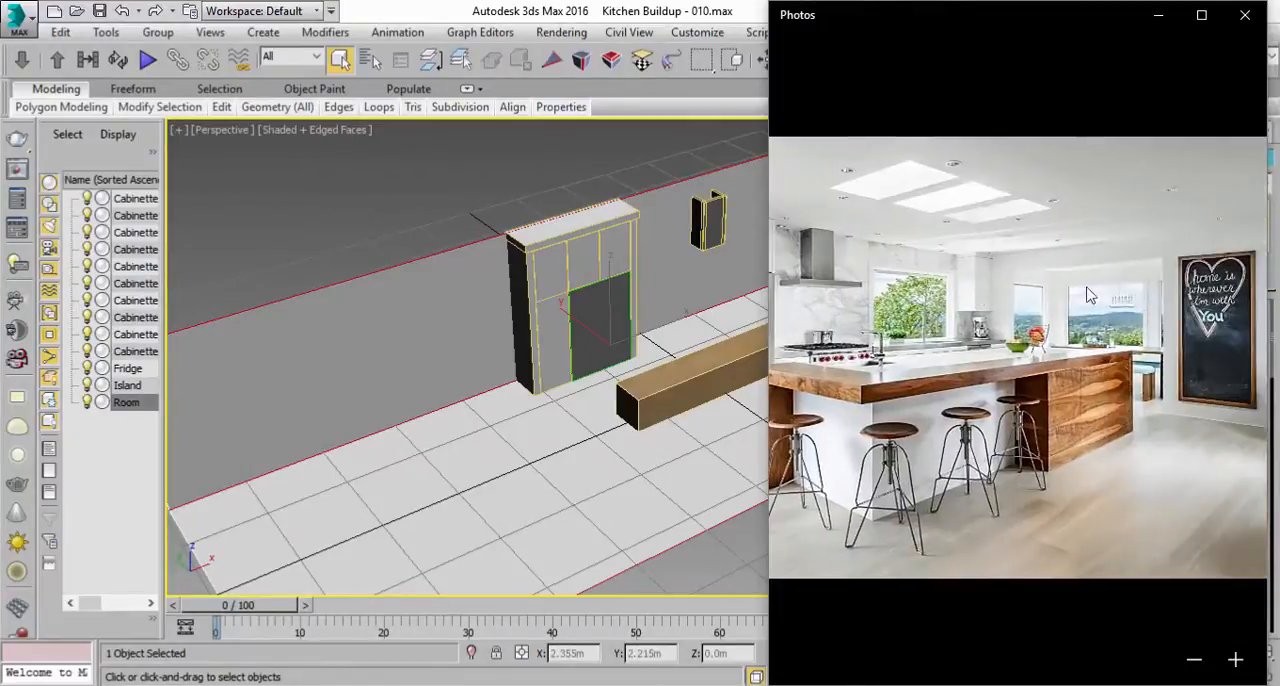
Step: Ring-select the room's long edges again and try connecting them with 2 and 3 segments
click(698, 334)
click(1147, 432)
click(1056, 358)
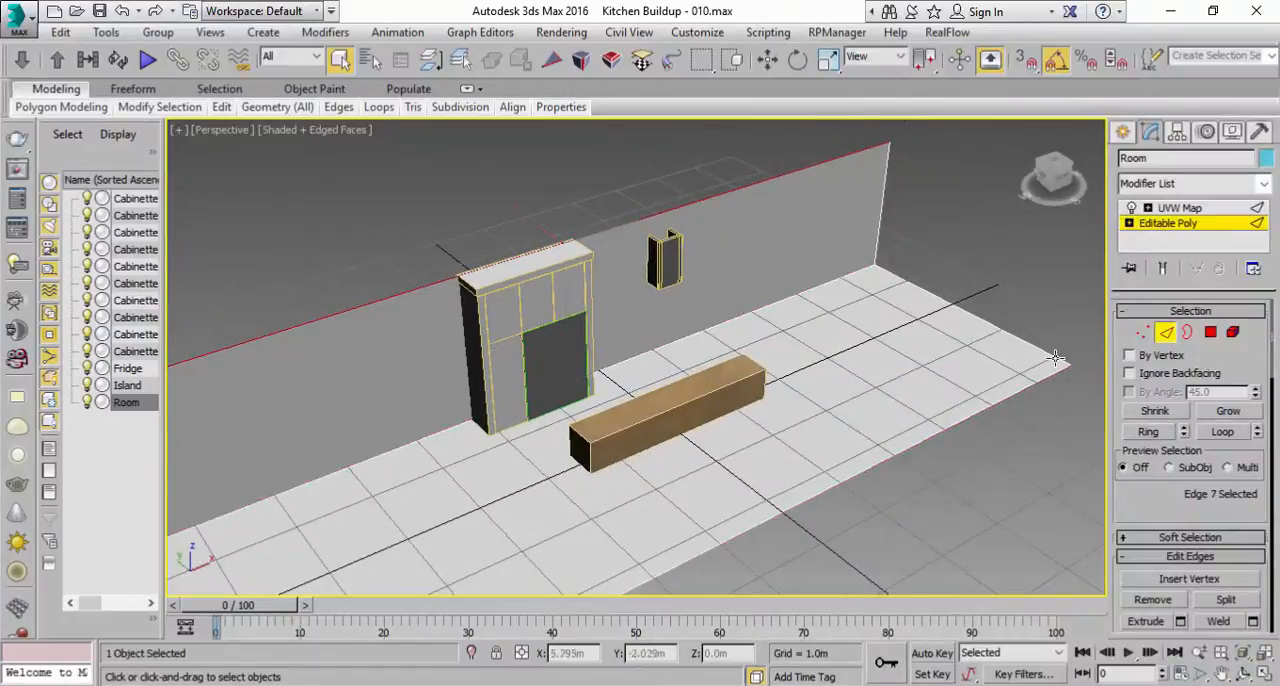
click(1146, 436)
scroll(1144, 500, down, 5)
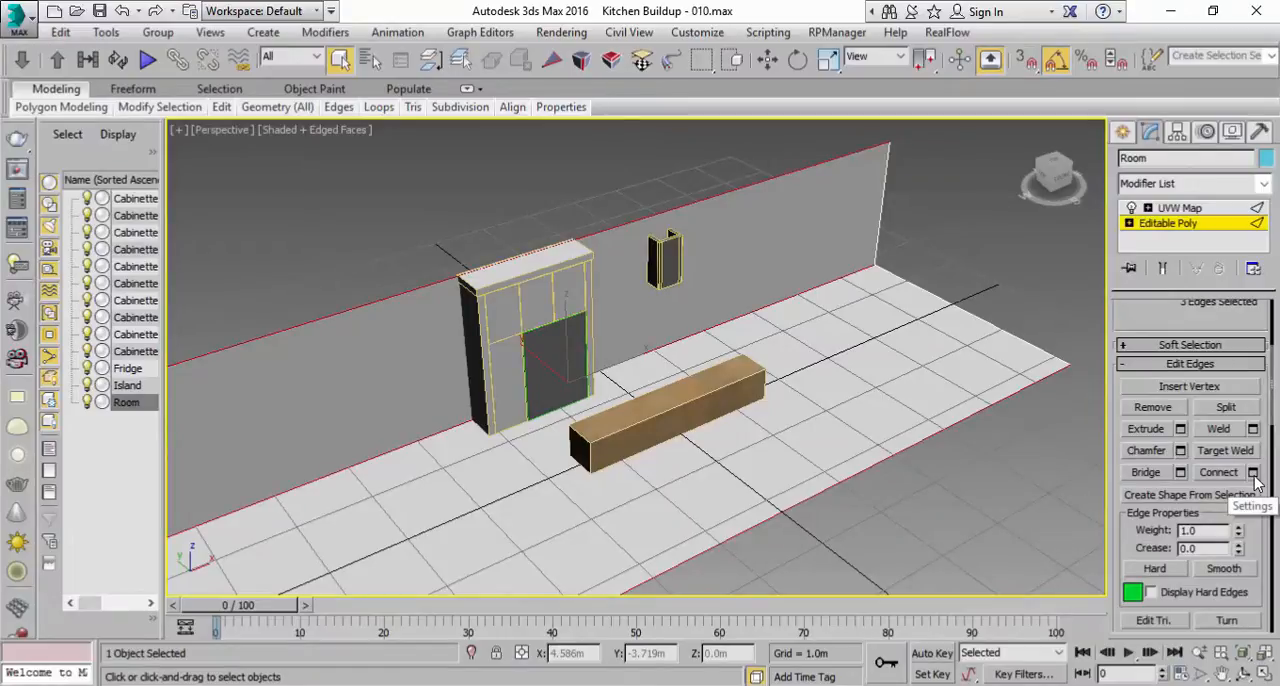
click(1255, 477)
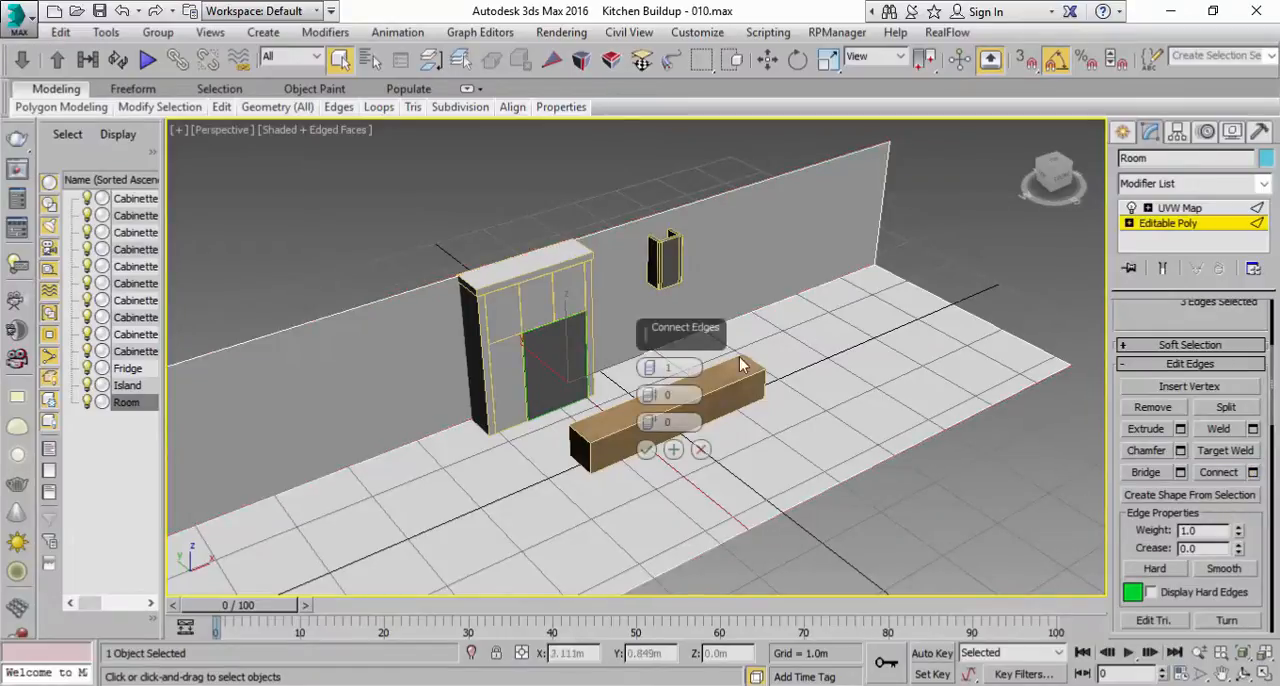
click(649, 364)
scroll(573, 357, down, 2)
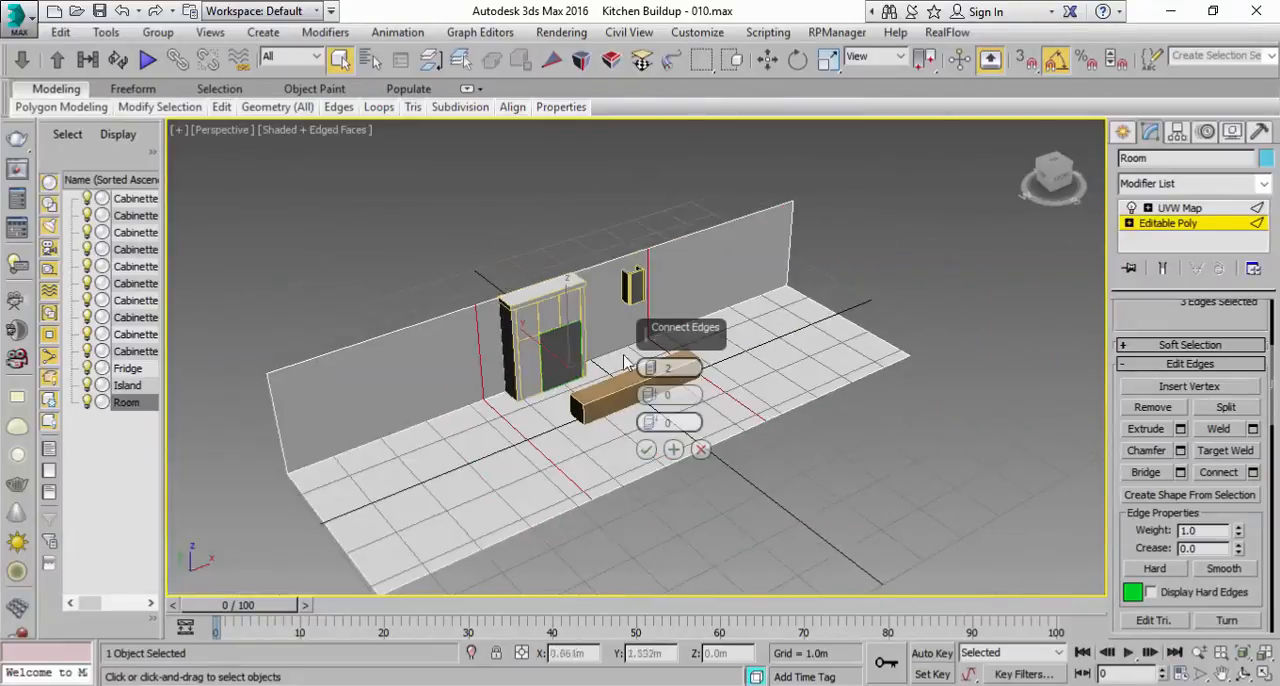
drag(649, 370, 648, 367)
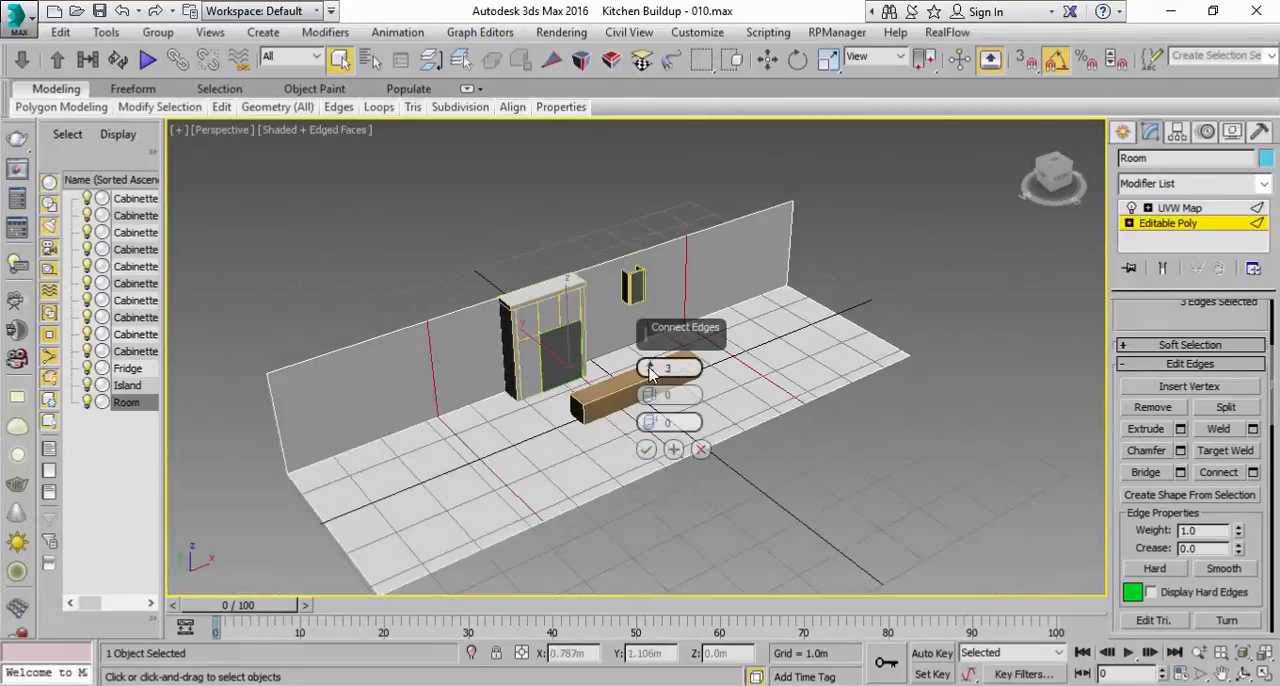
click(649, 373)
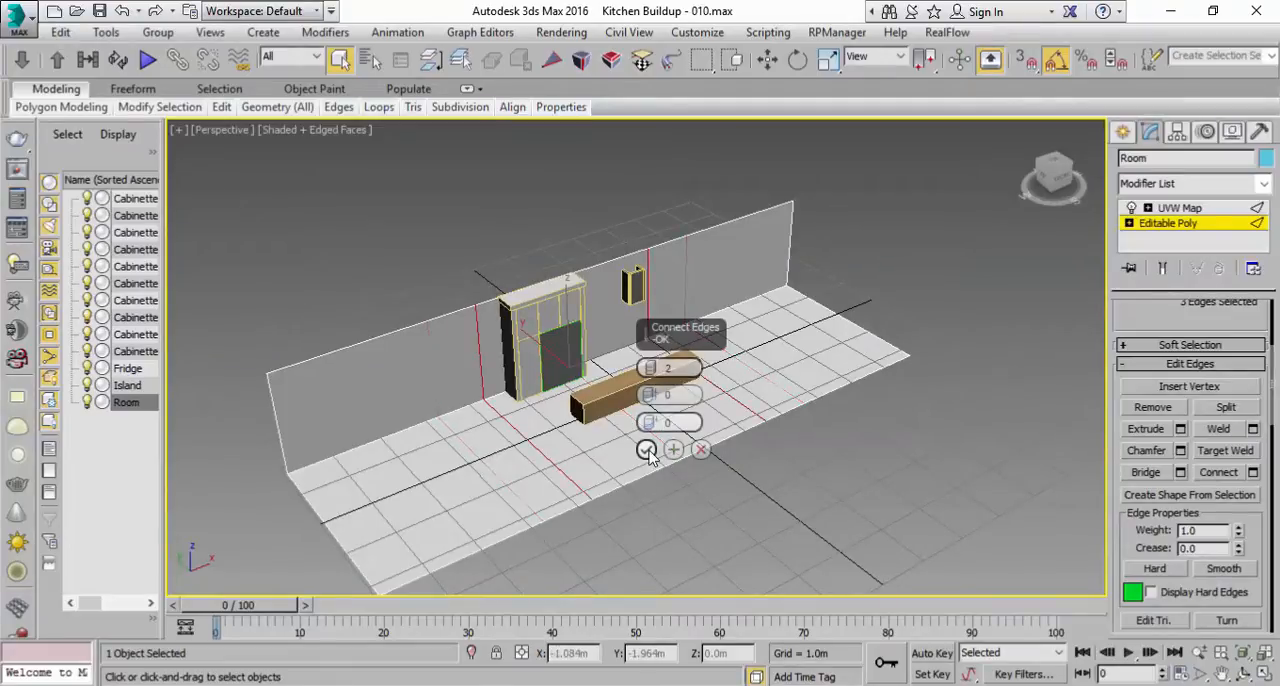
click(700, 449)
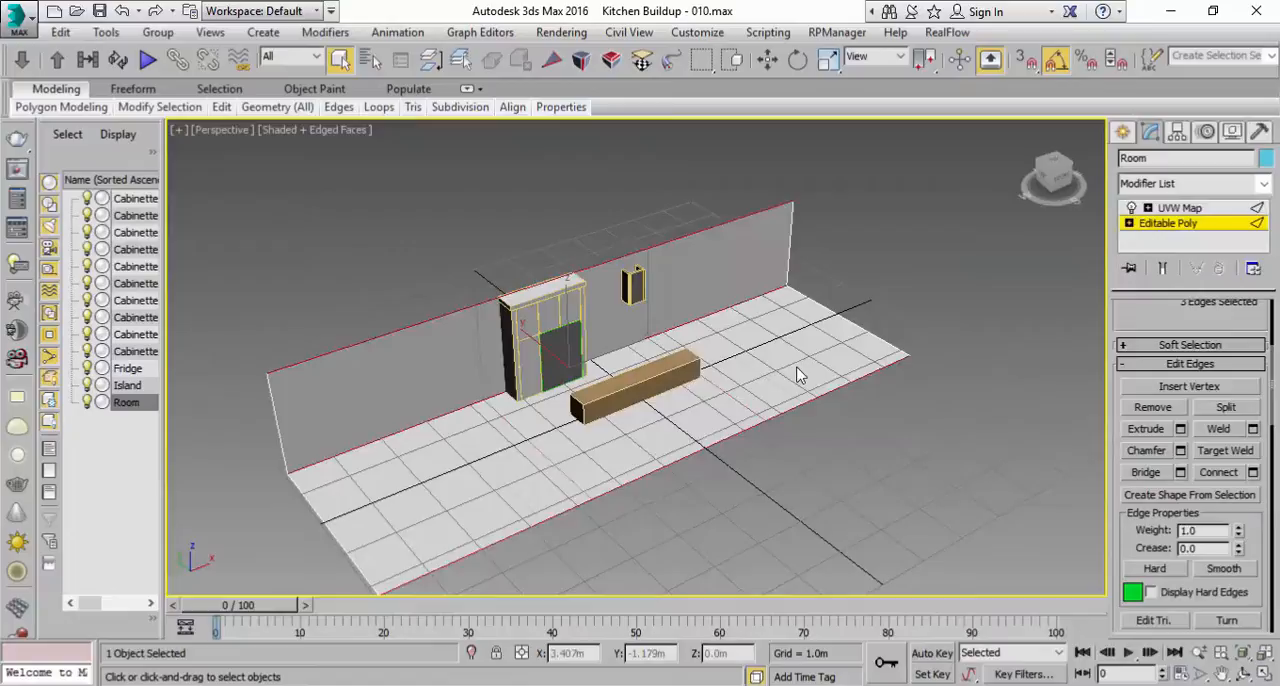
Step: Select the back wall polygon of the Room and detach it as a separate object named Wall
click(1191, 228)
click(1210, 332)
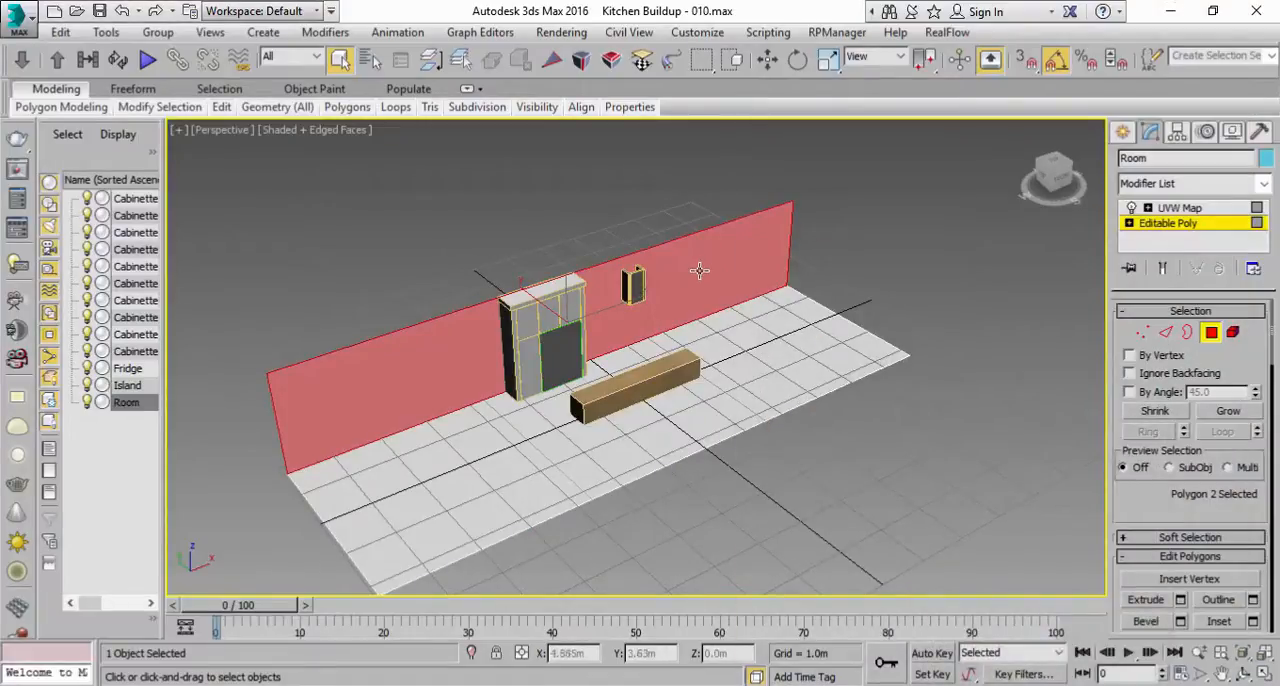
scroll(1120, 443, down, 5)
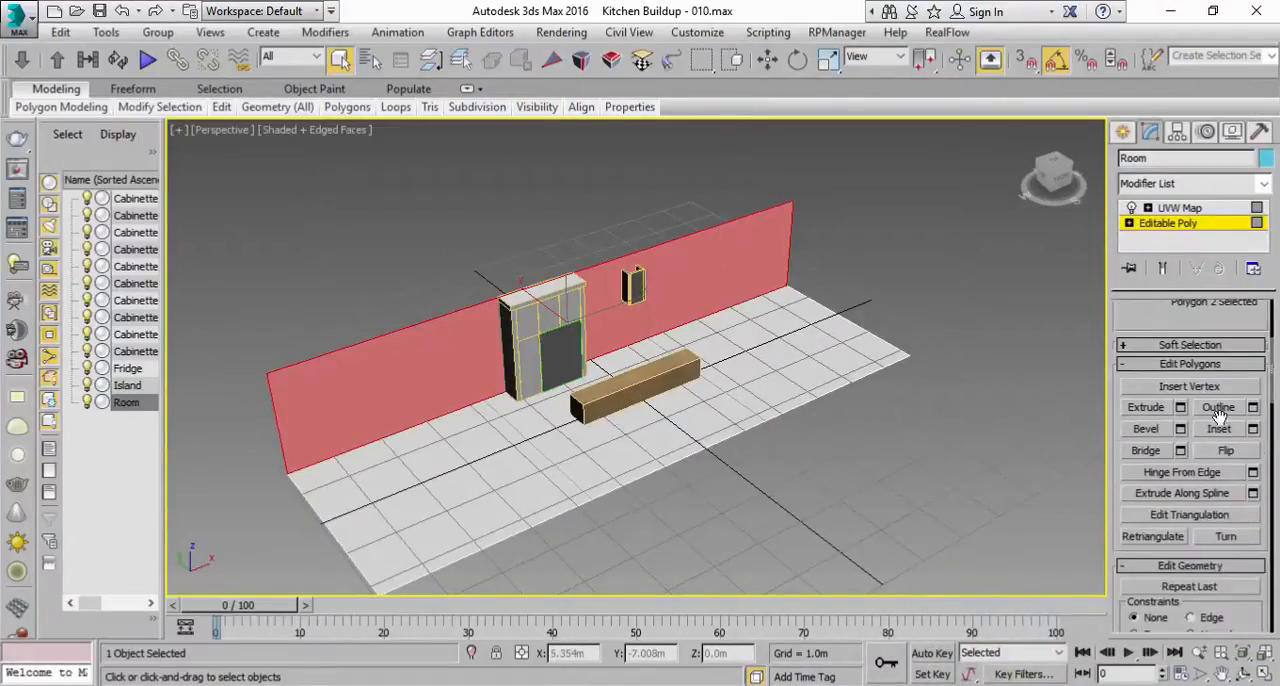
click(1210, 622)
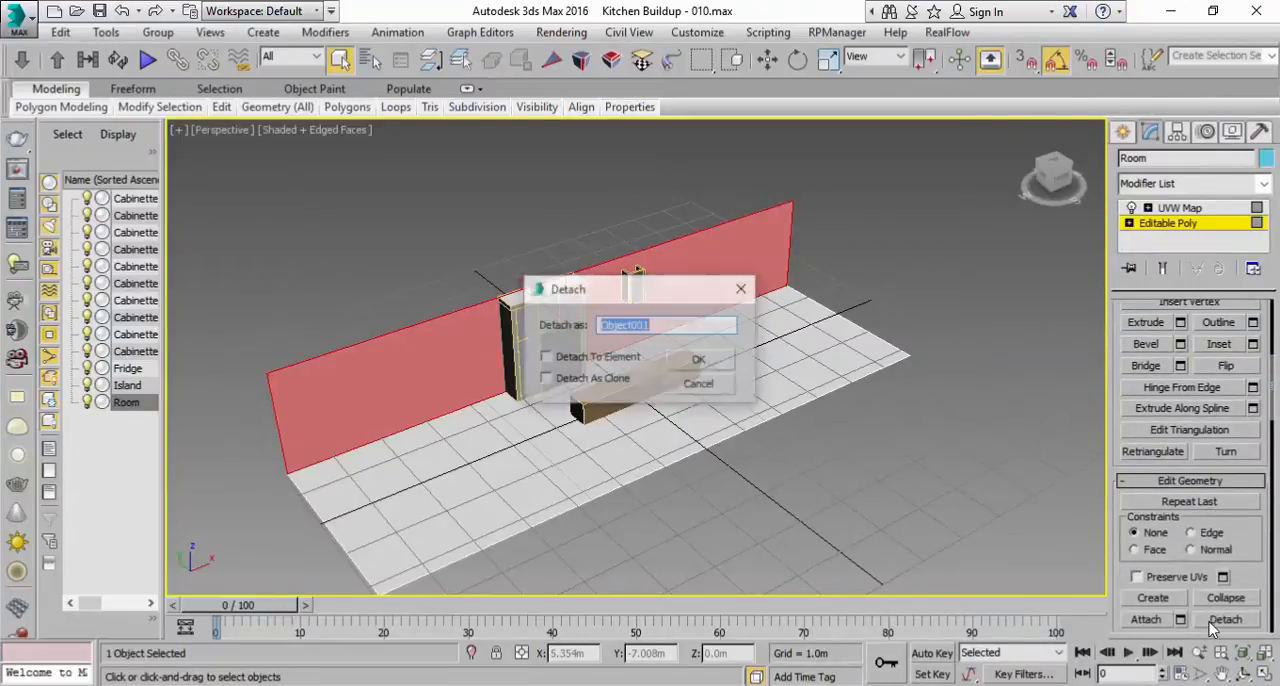
text(Wall)
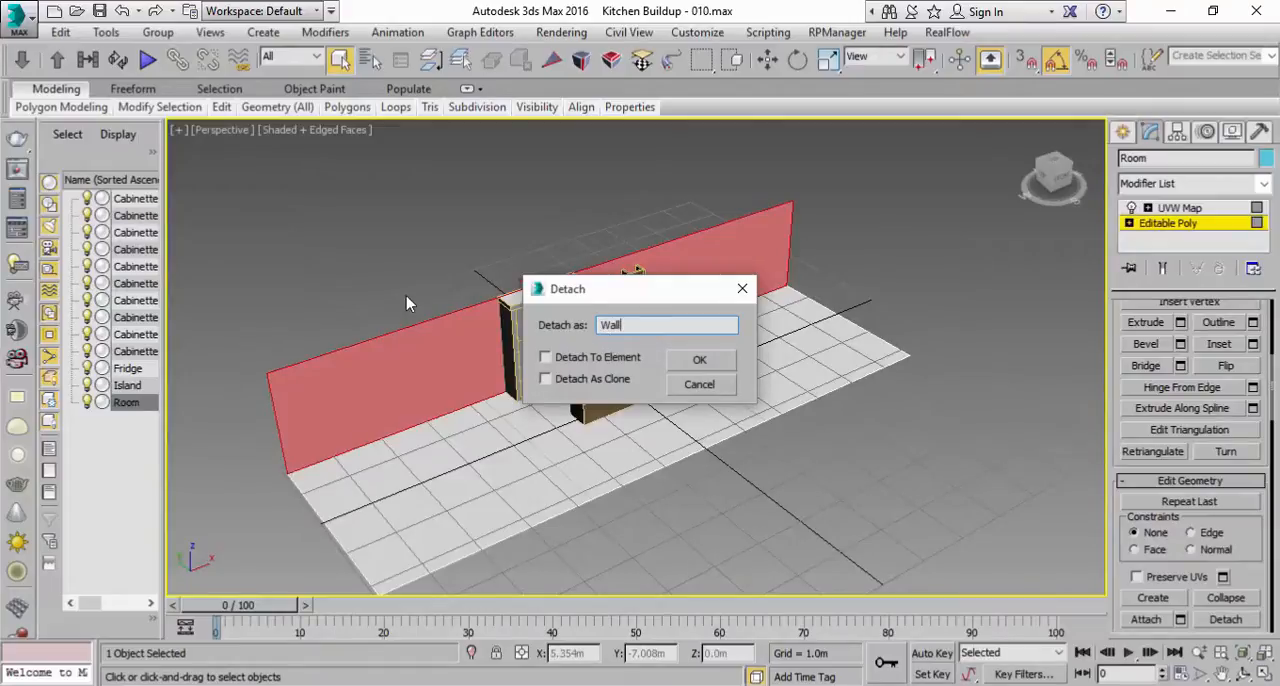
click(701, 362)
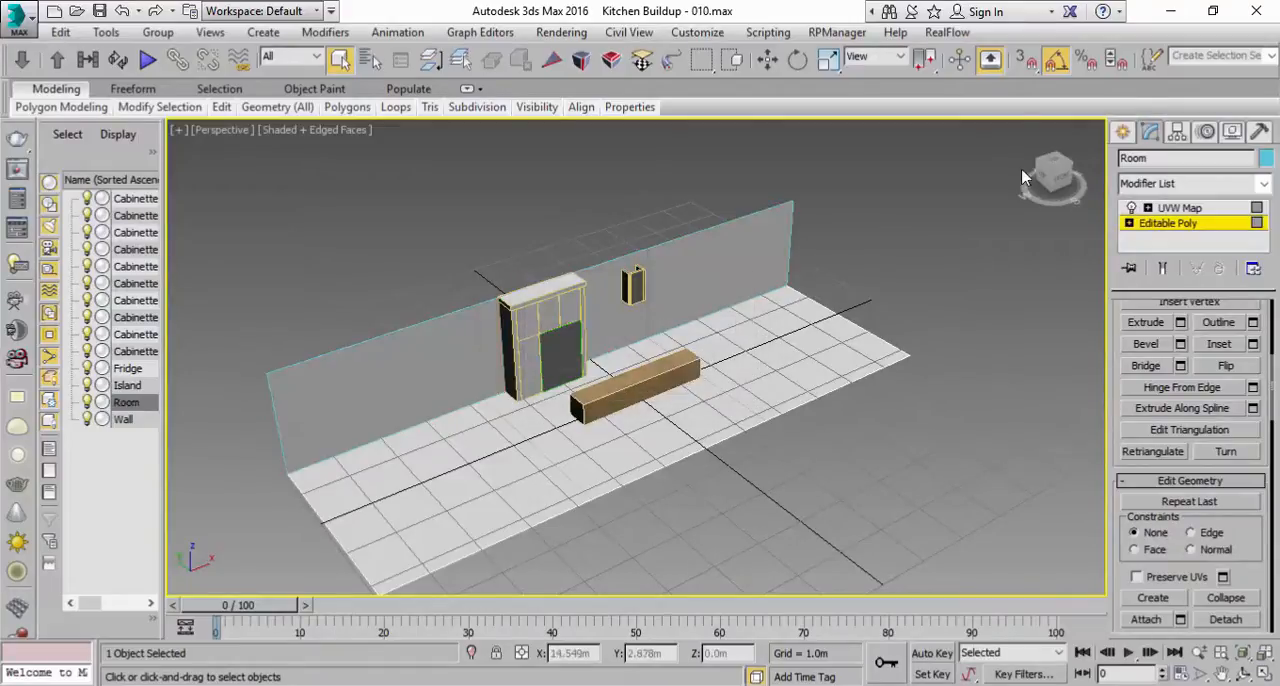
Step: Leave polygon editing on the Room object and rename it as Floor
click(1160, 224)
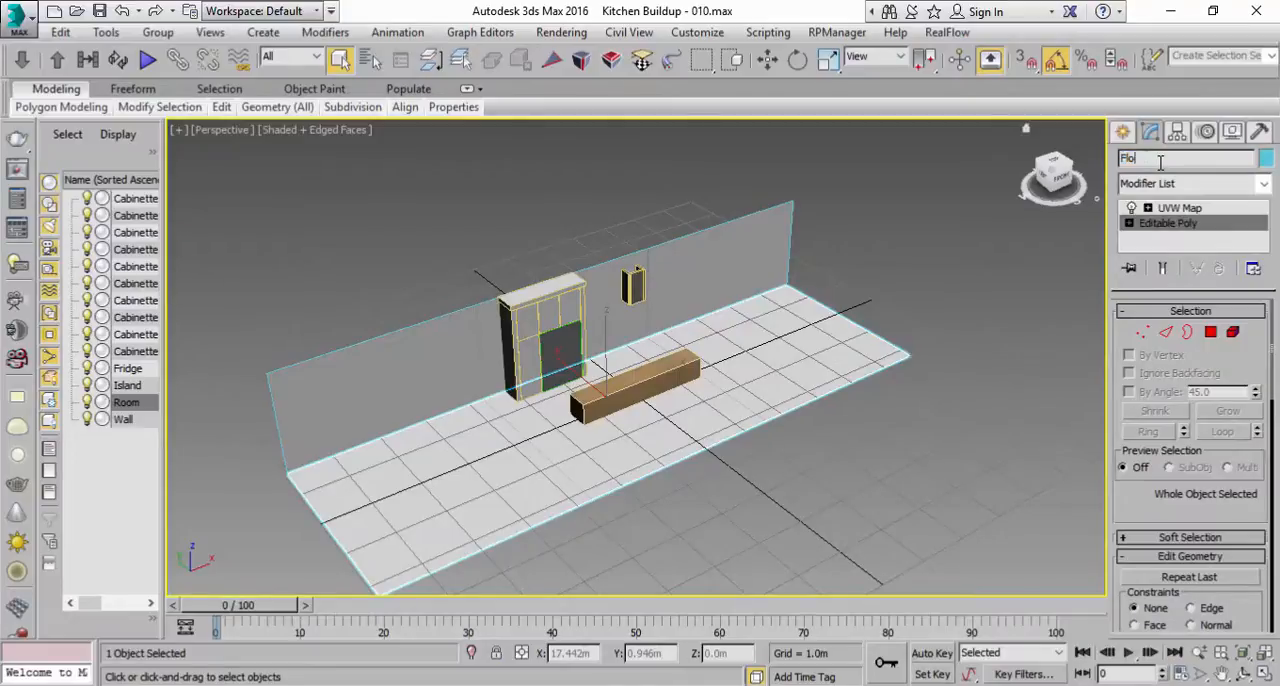
click(1160, 163)
text(Floor)
Step: Select the Wall object and add a UVW Map modifier to it
click(766, 258)
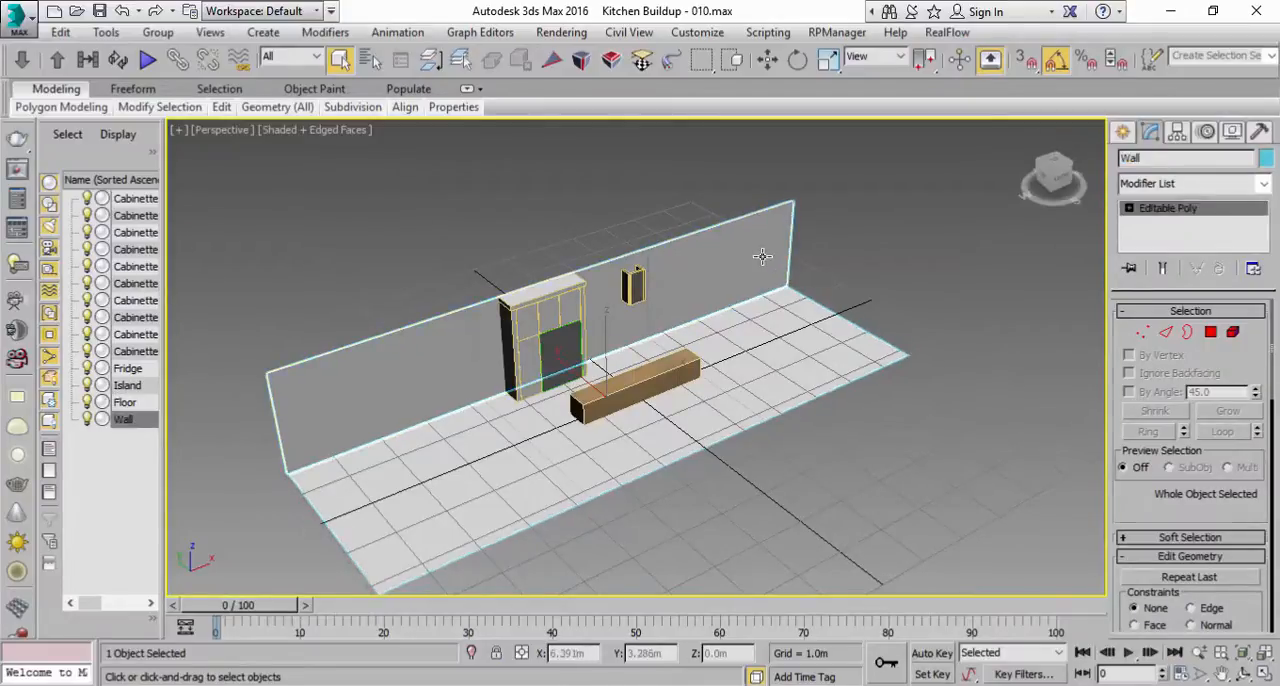
click(1264, 185)
scroll(1172, 515, down, 15)
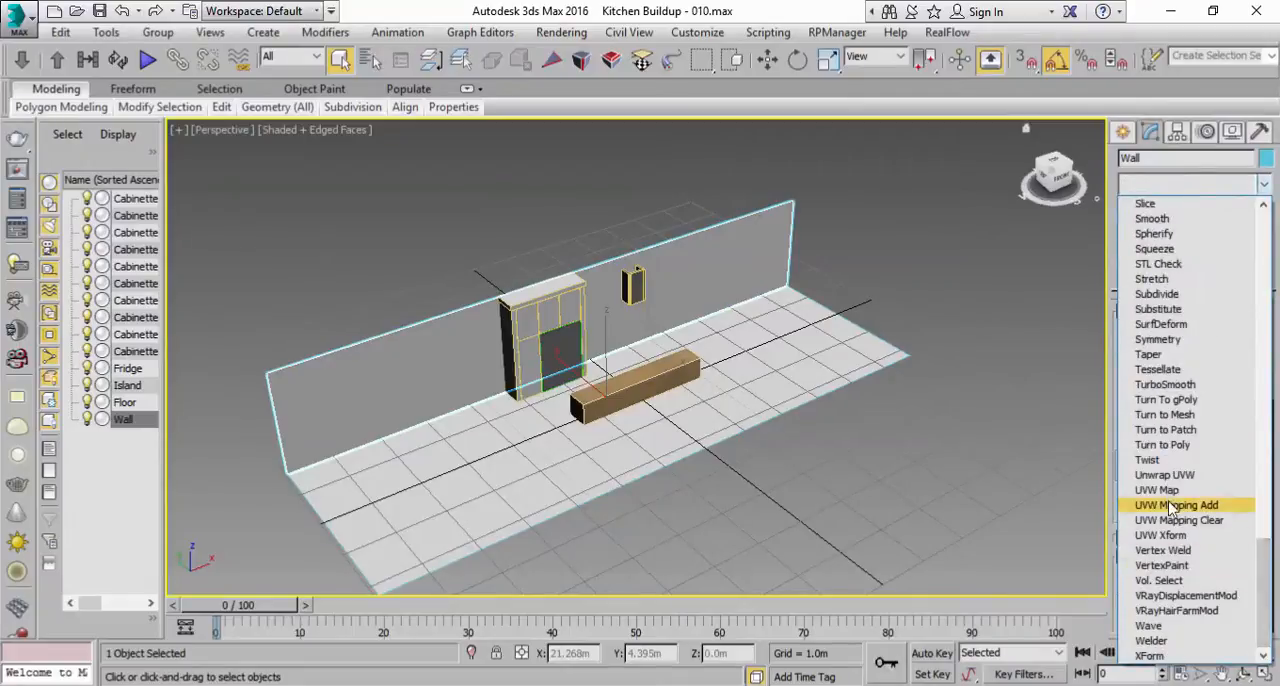
click(1160, 490)
click(1155, 416)
scroll(1124, 573, down, 5)
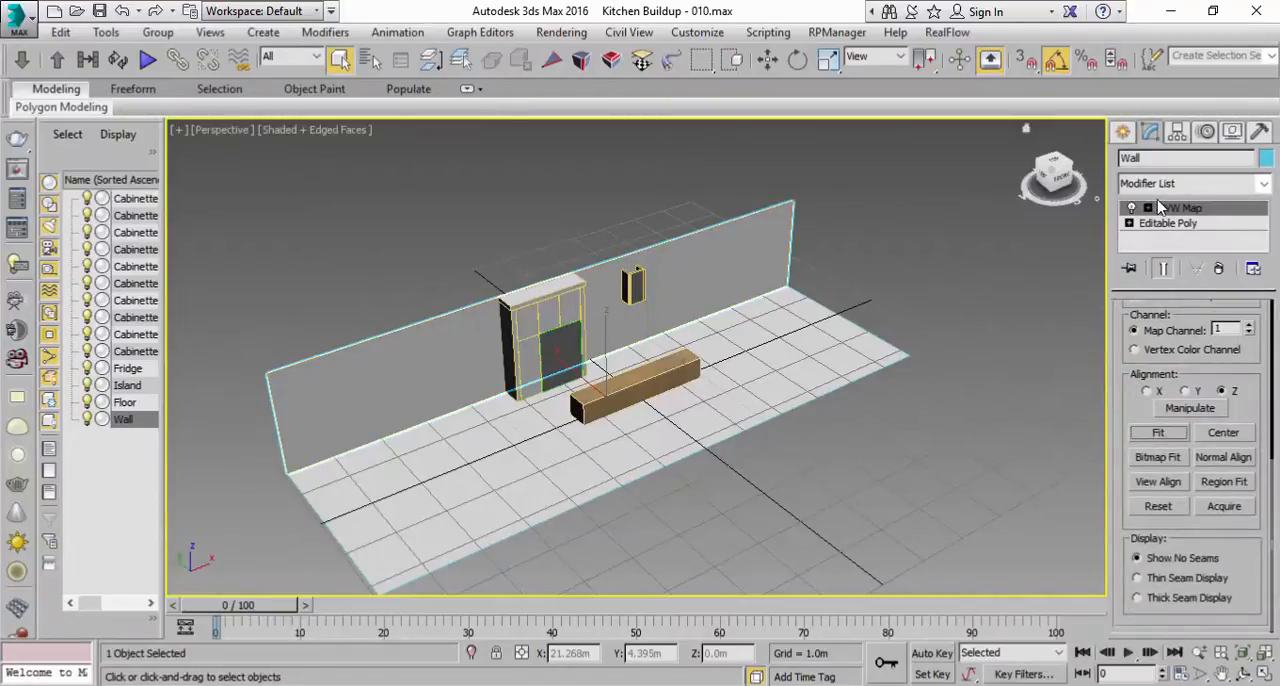
Step: Ring-select the wall's two long horizontal edges at the Editable Poly level and connect them with 2 segments
click(1184, 224)
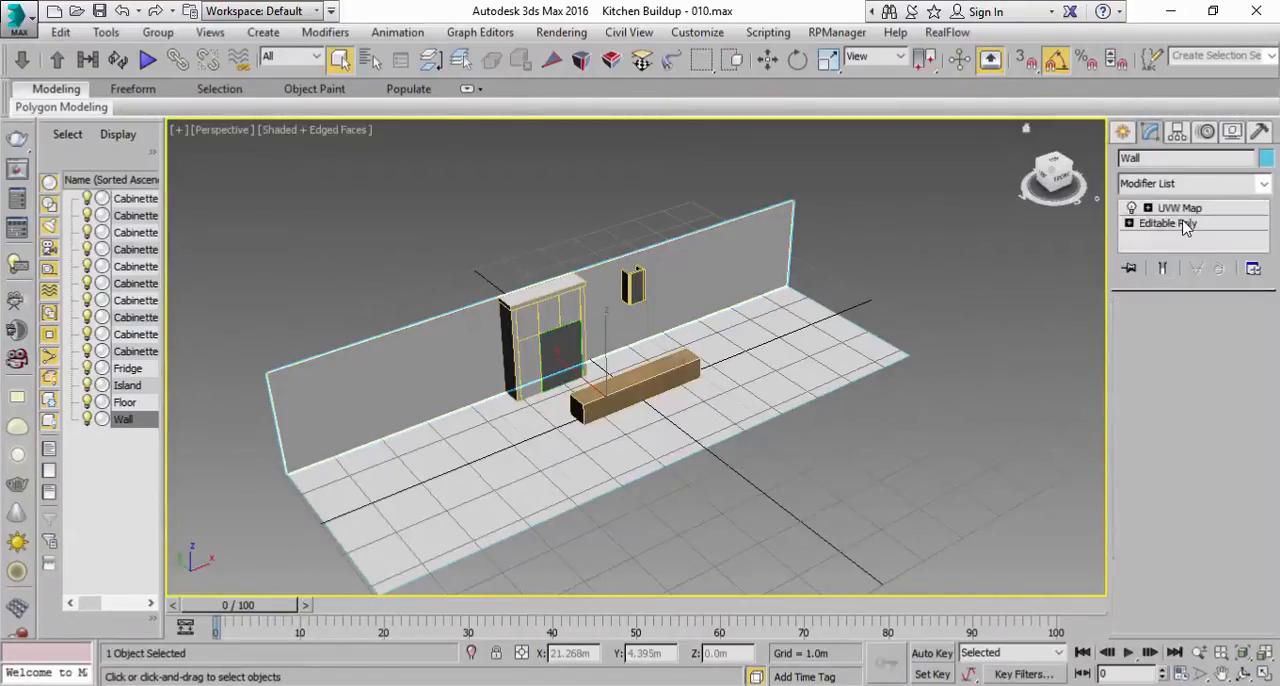
click(1166, 334)
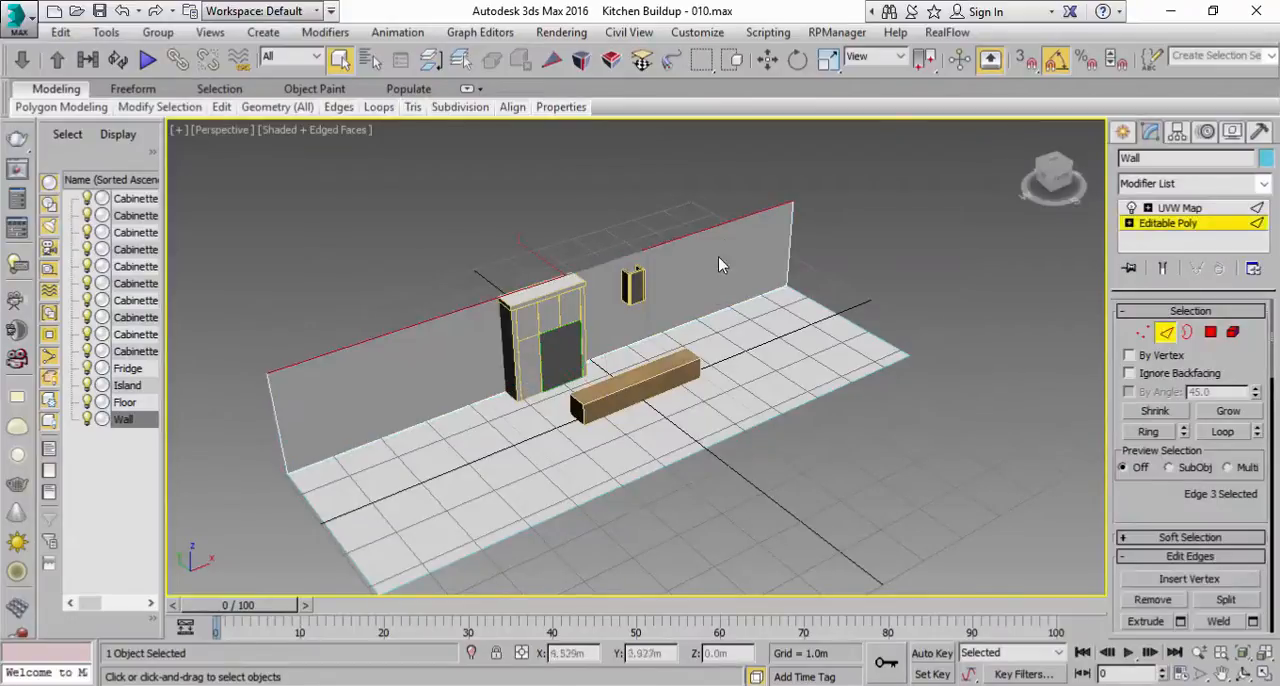
click(1148, 431)
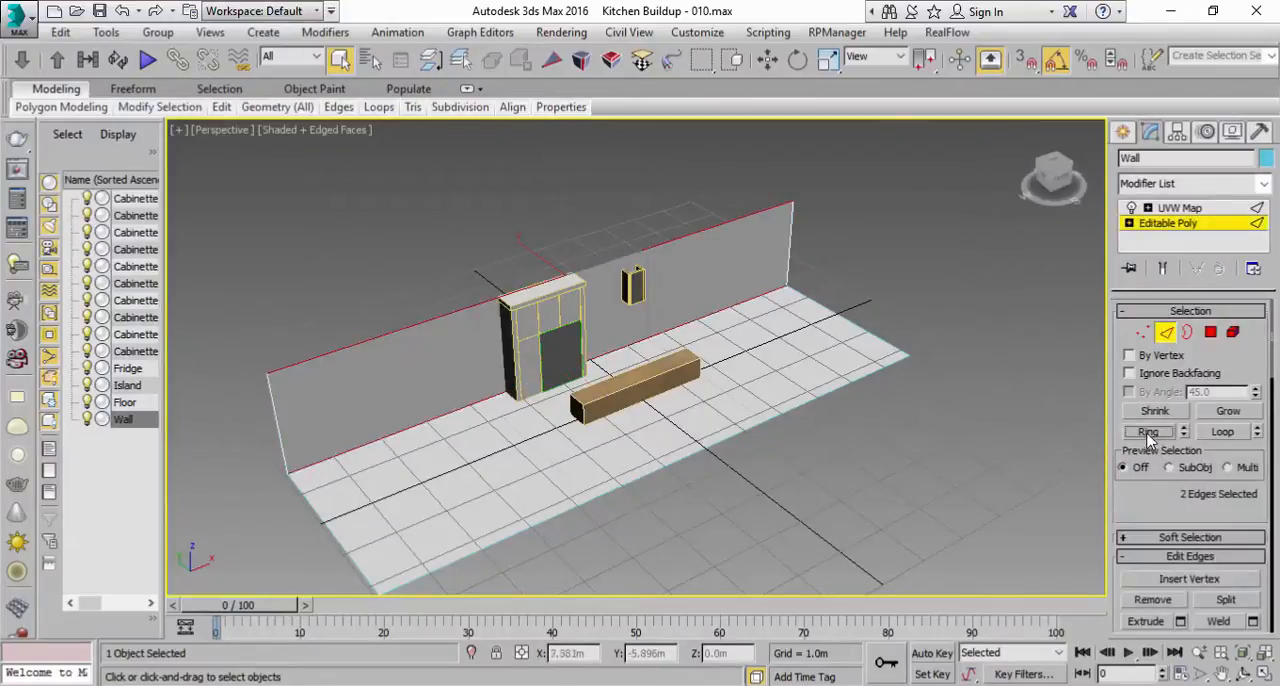
middle_drag(855, 306, 922, 314)
scroll(1187, 522, down, 3)
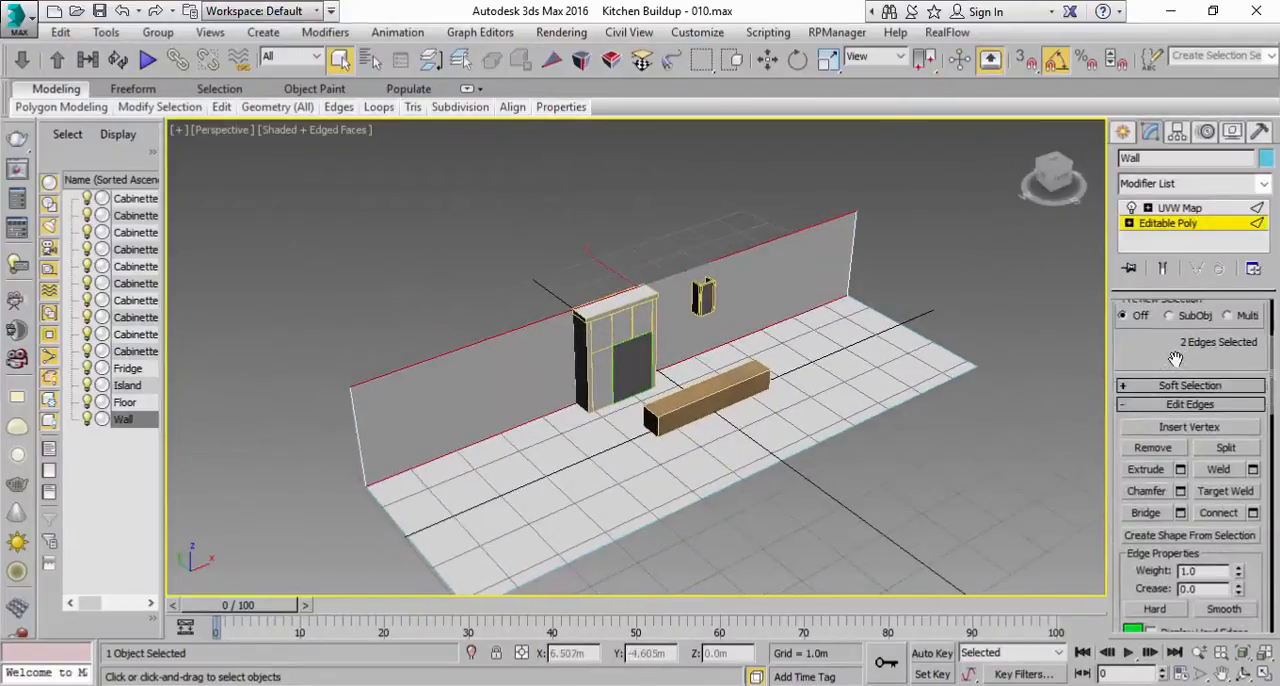
click(1253, 514)
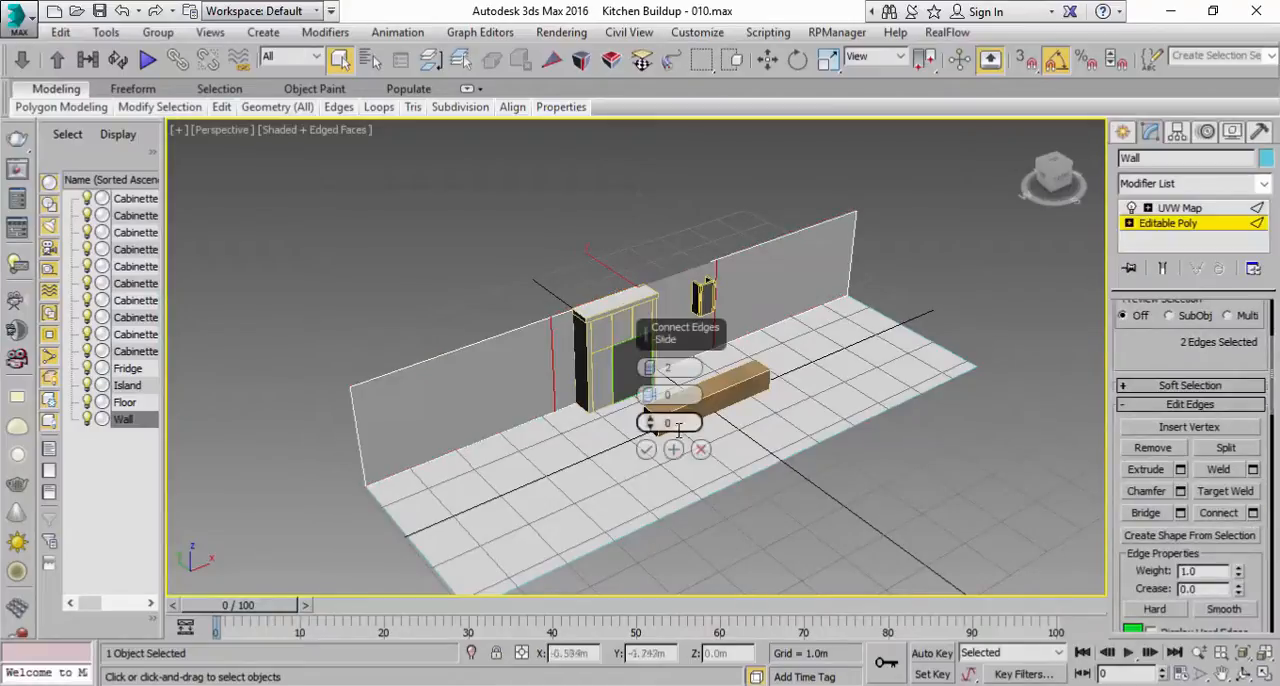
click(646, 450)
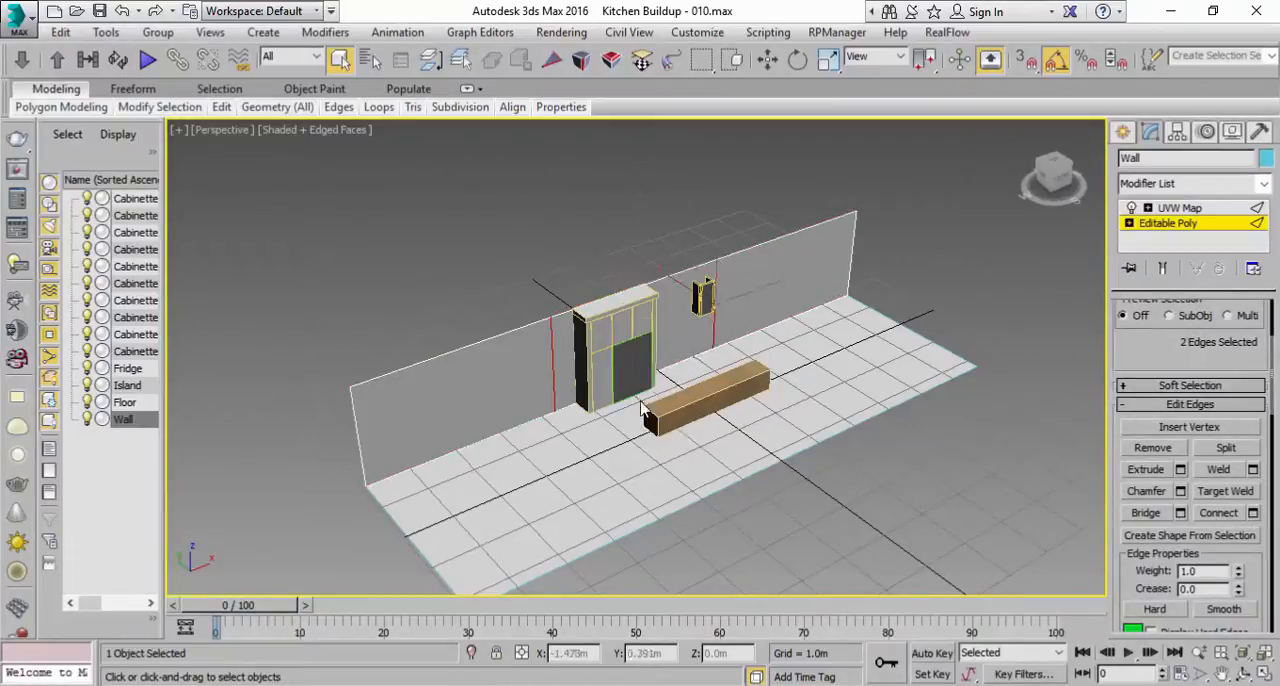
Step: Move the wall's two new vertical edges along X, one close to the far end and the other near the range hood
middle_drag(637, 374, 614, 409)
scroll(614, 409, up, 3)
click(767, 59)
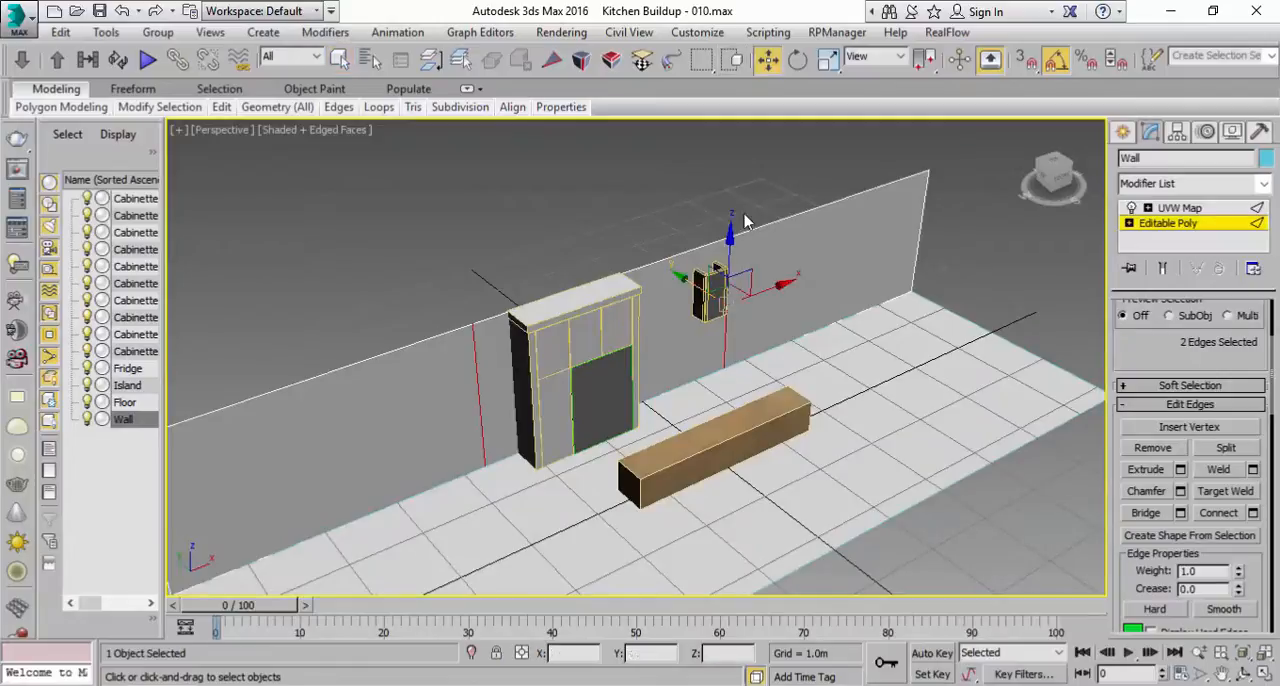
drag(765, 287, 919, 206)
click(678, 344)
drag(726, 304, 782, 268)
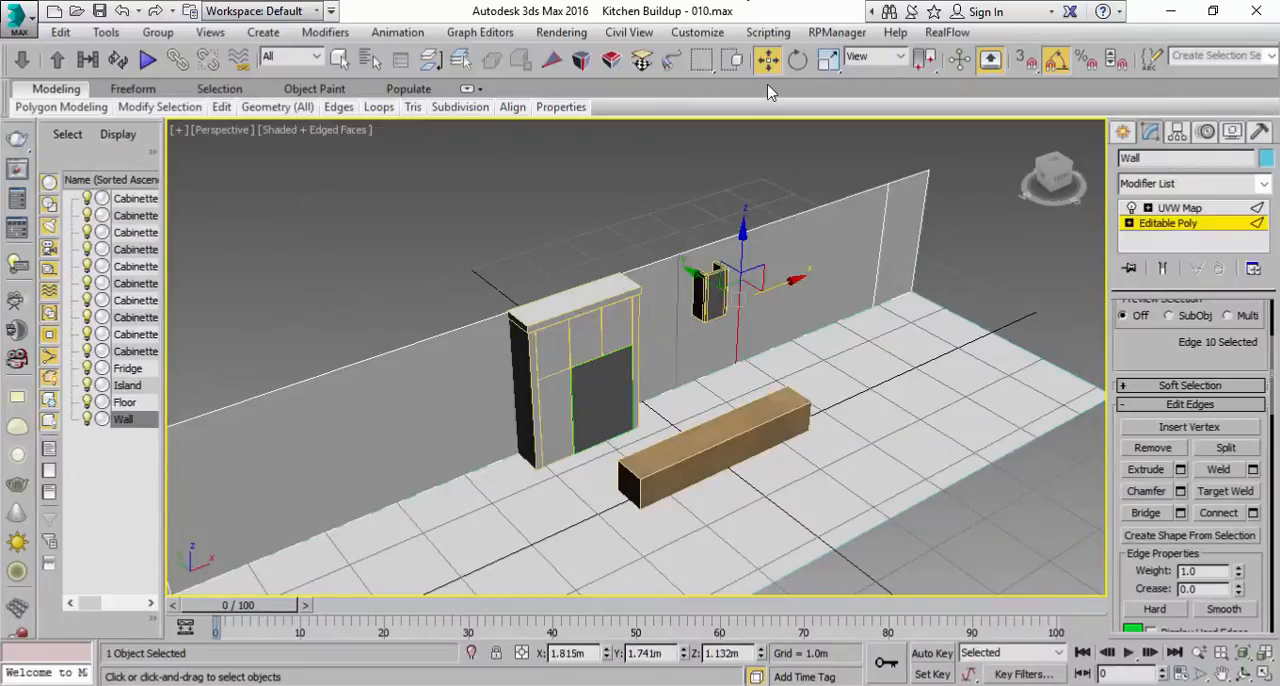
Step: Place the reference photo alongside and shift the vertical edge beside the range hood to about X 2.26 m
double_click(750, 10)
key(alt+Tab)
scroll(418, 378, up, 4)
alt+middle_drag(418, 378, 458, 338)
drag(483, 336, 505, 337)
middle_drag(496, 341, 488, 303)
scroll(441, 343, down, 3)
scroll(488, 345, up, 5)
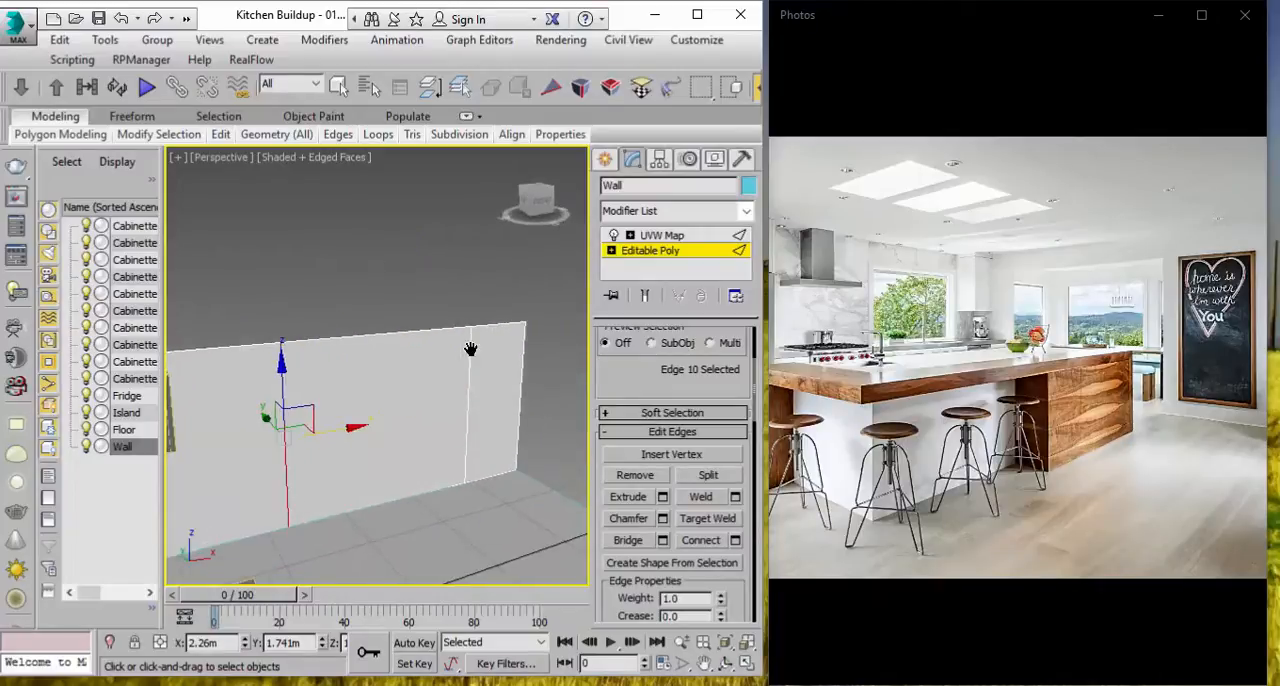
scroll(469, 353, down, 4)
Step: Ring-select the wall's vertical edges and connect them with 2 segments, checking the window heights in the reference photo
click(532, 340)
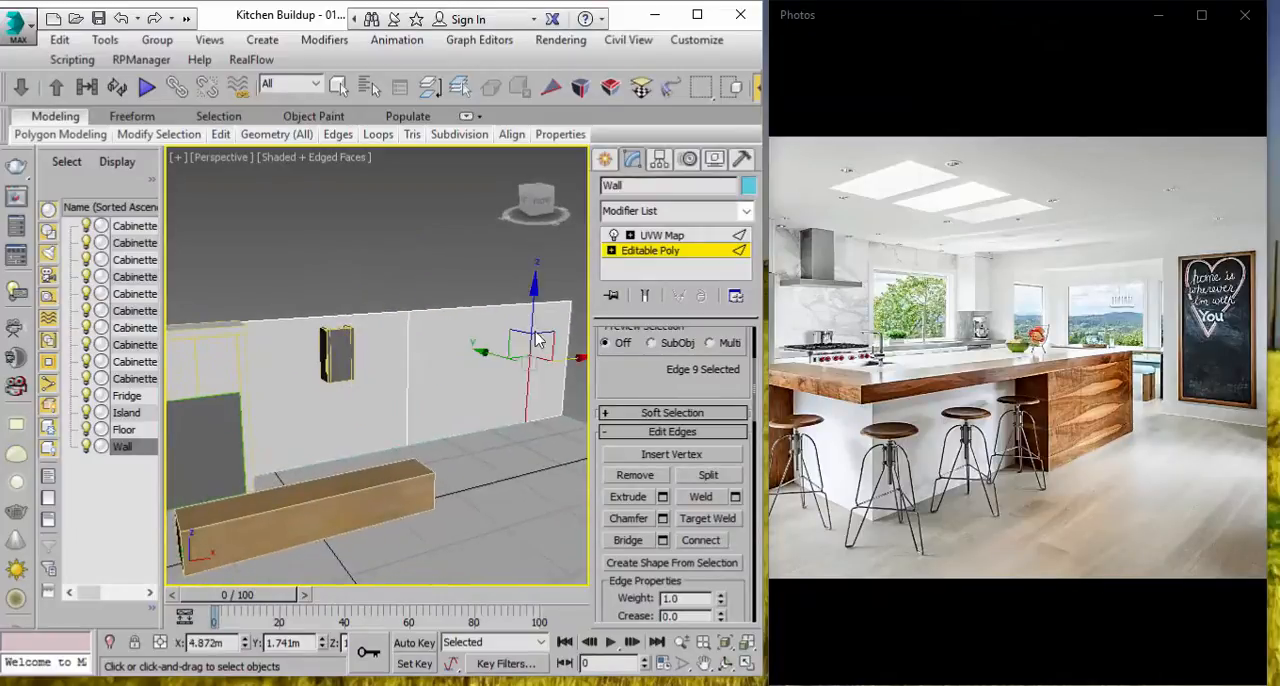
scroll(636, 384, up, 3)
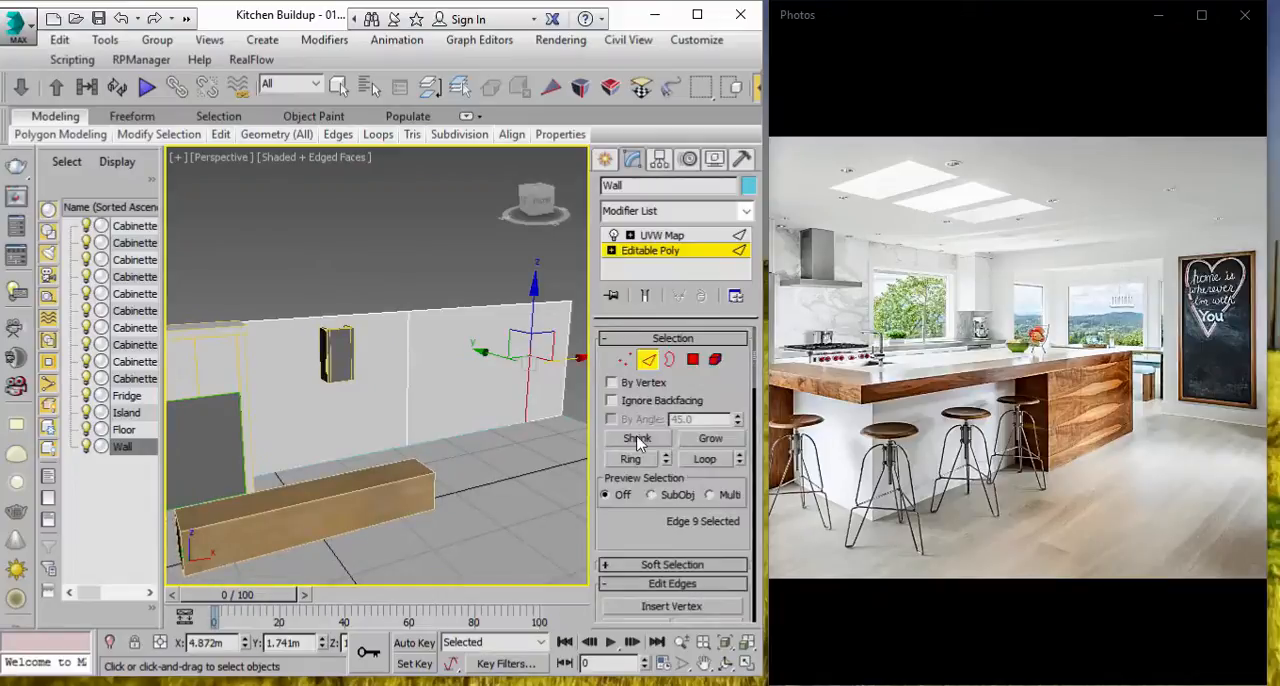
click(630, 459)
scroll(463, 437, down, 5)
middle_drag(463, 437, 520, 403)
scroll(635, 541, down, 2)
click(697, 14)
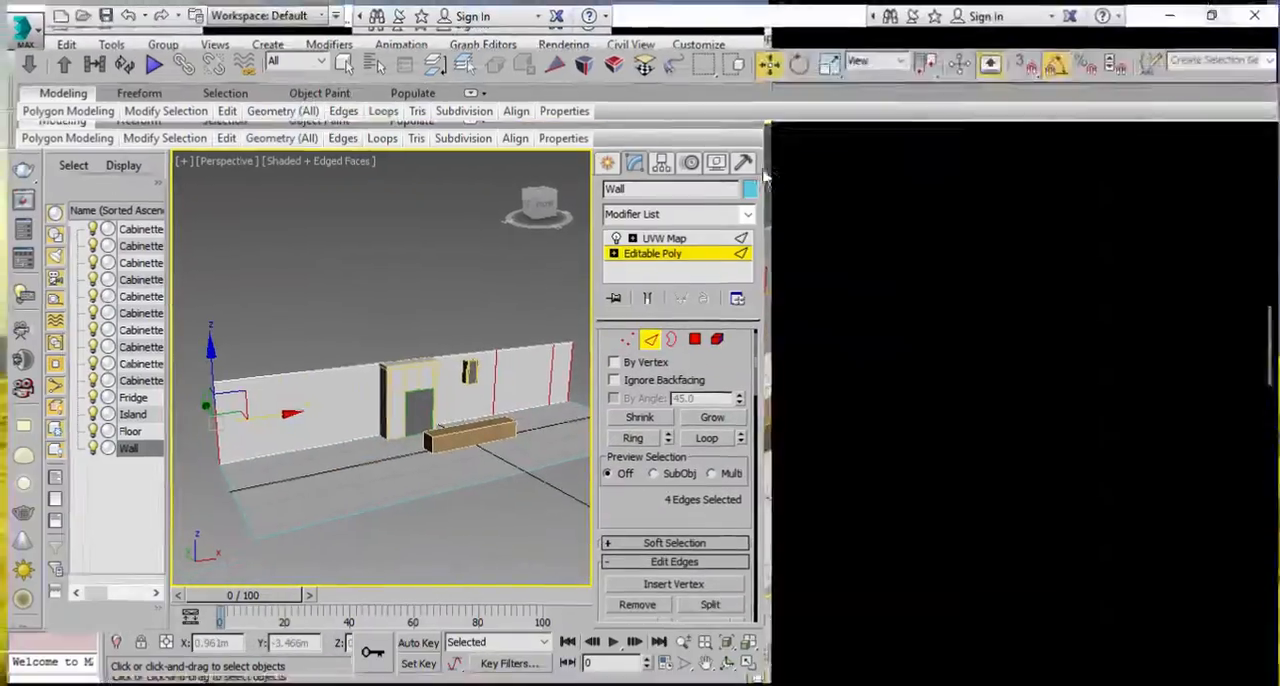
scroll(1165, 495, down, 4)
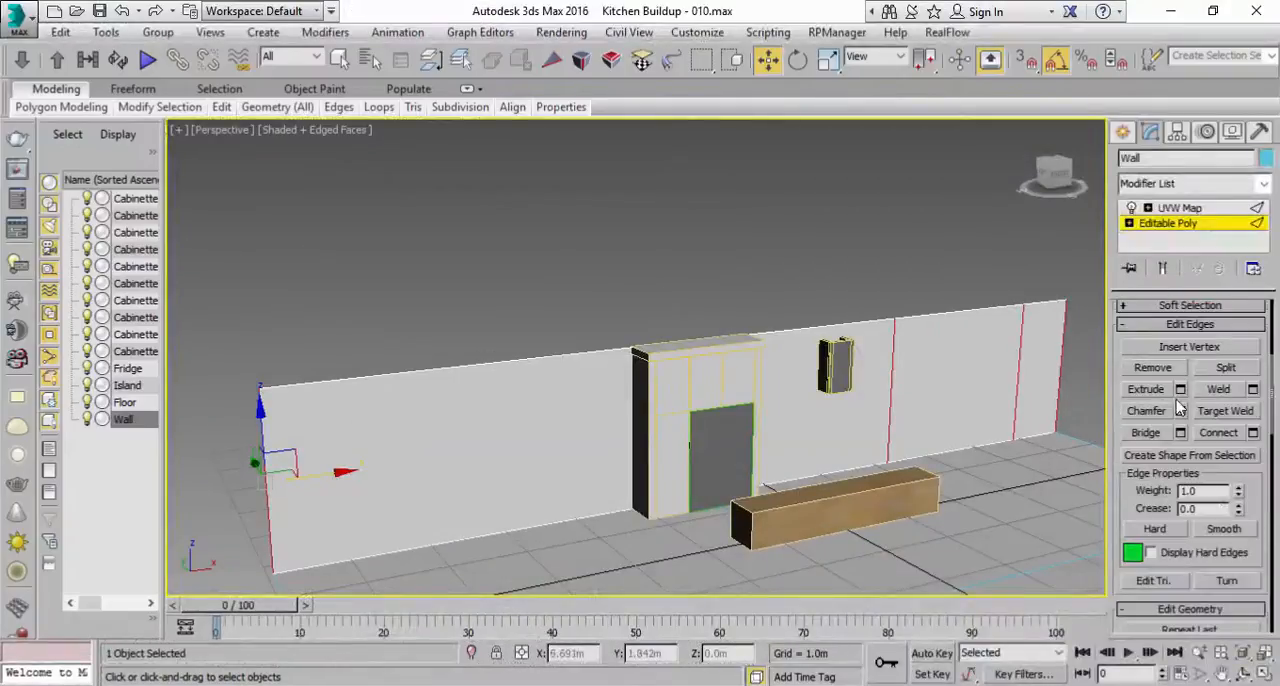
click(1253, 433)
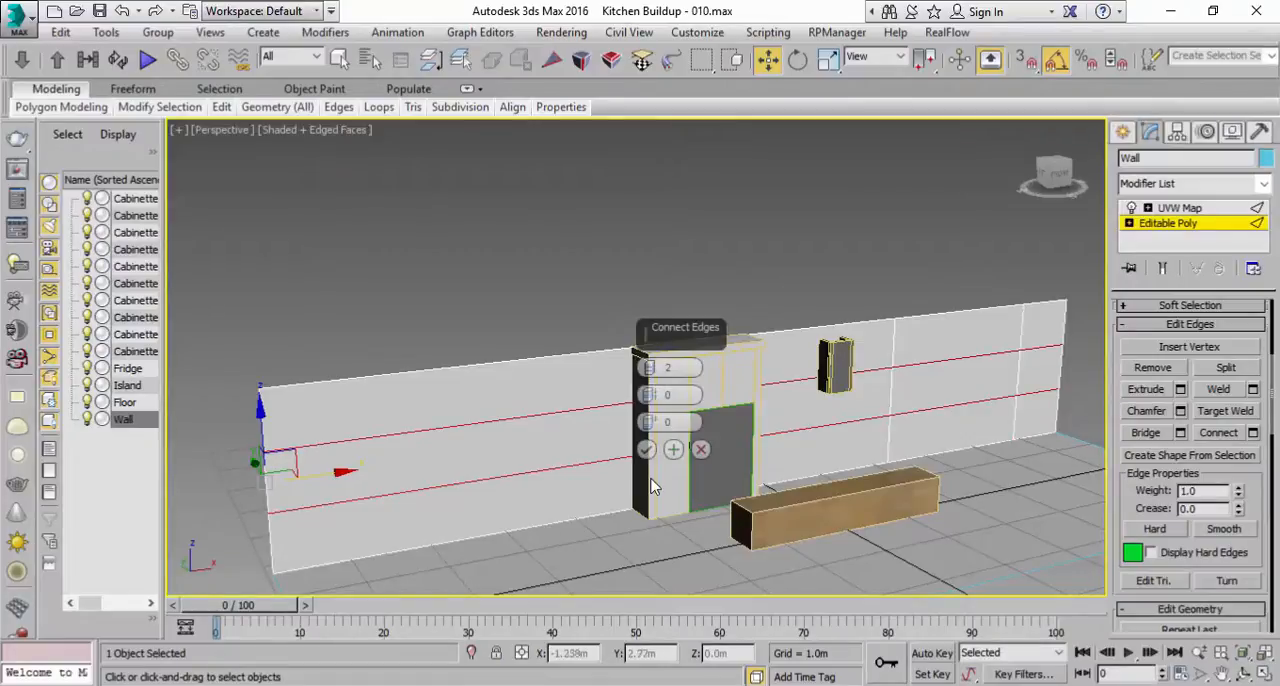
click(757, 685)
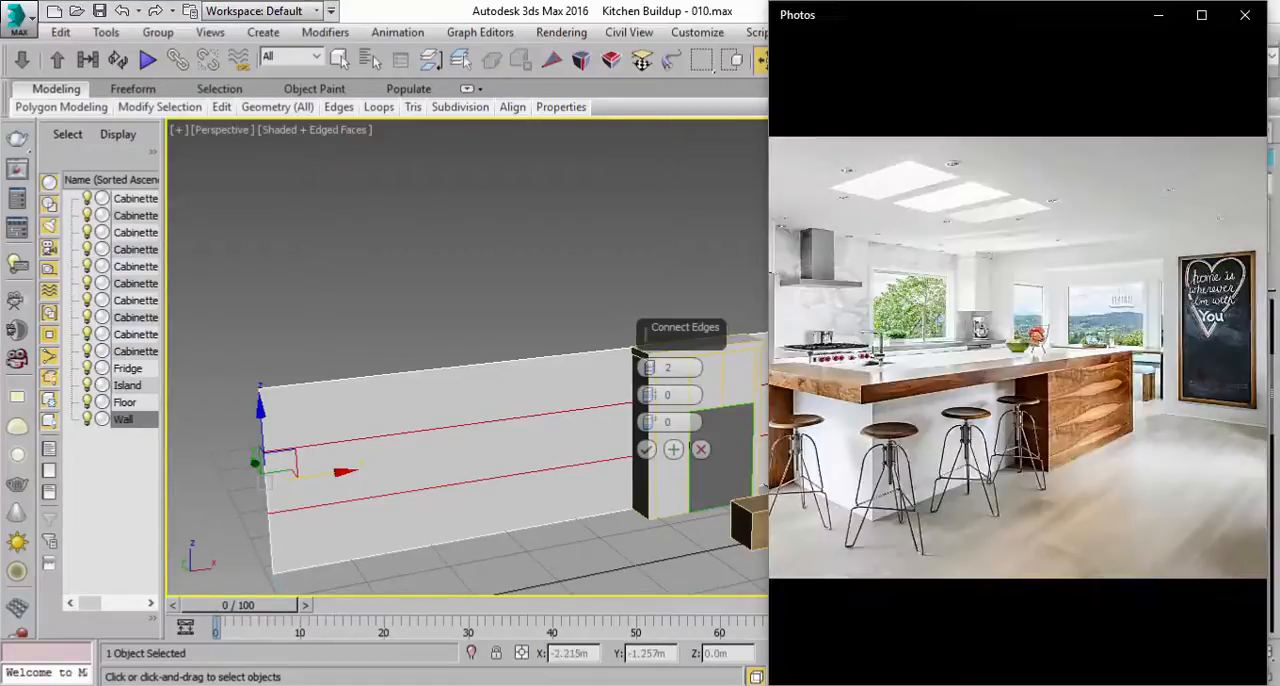
click(757, 685)
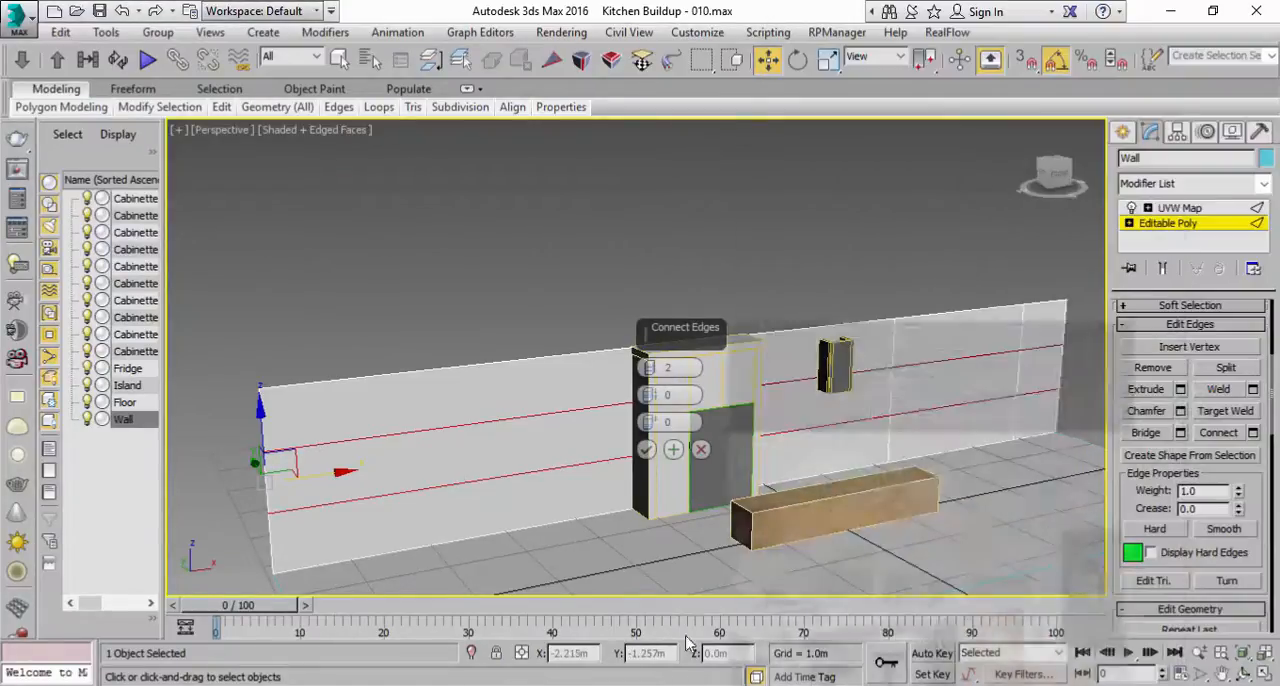
click(646, 449)
Step: Loop-select the upper horizontal edge across the wall and switch to the four-viewport layout
click(958, 368)
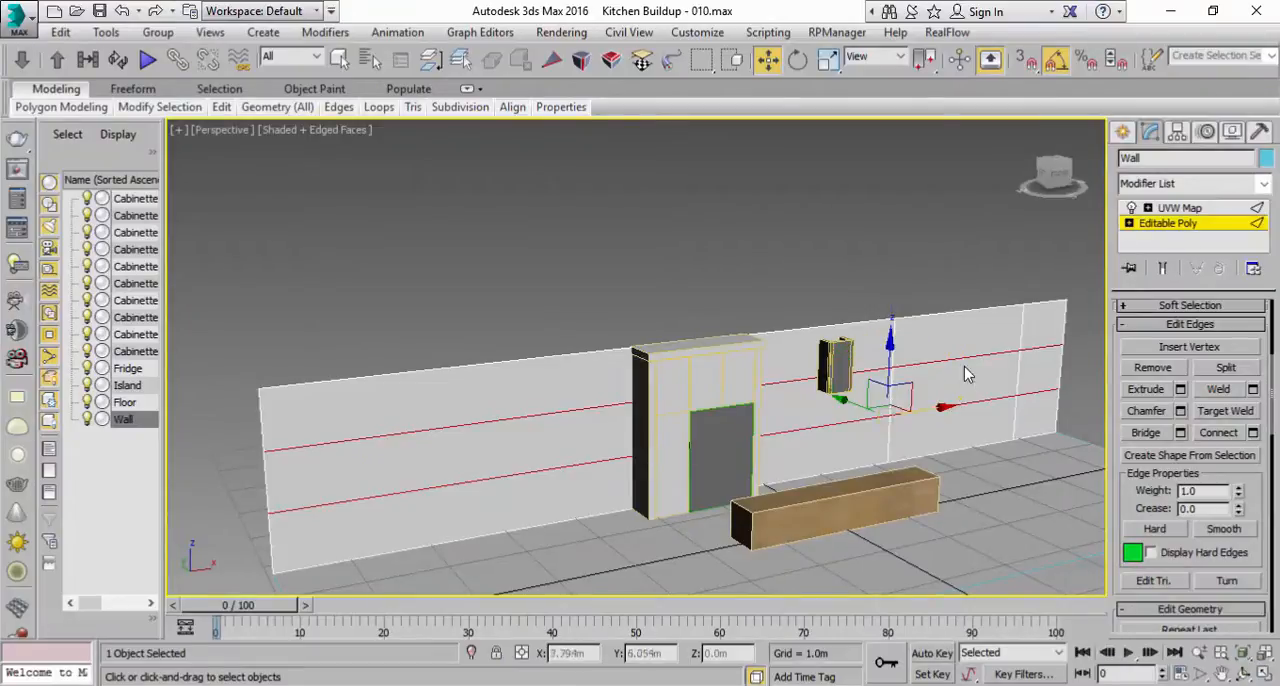
drag(1116, 343, 1116, 575)
click(1222, 431)
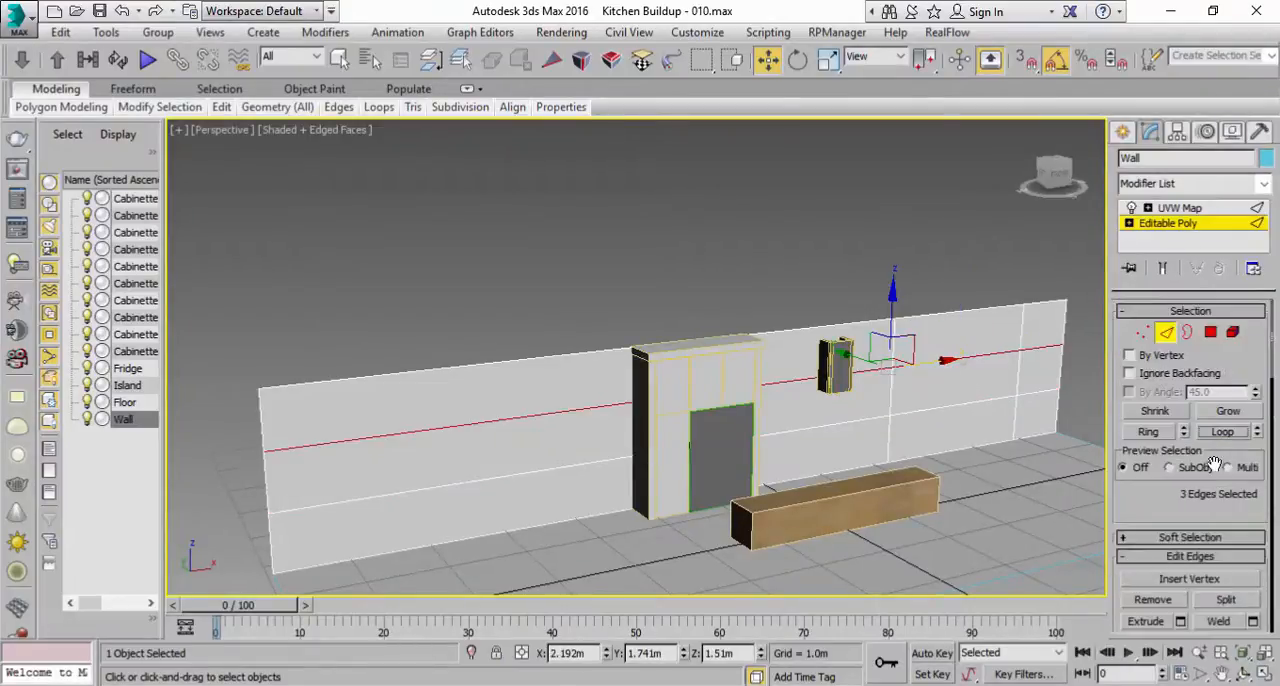
click(1263, 673)
scroll(914, 177, down, 2)
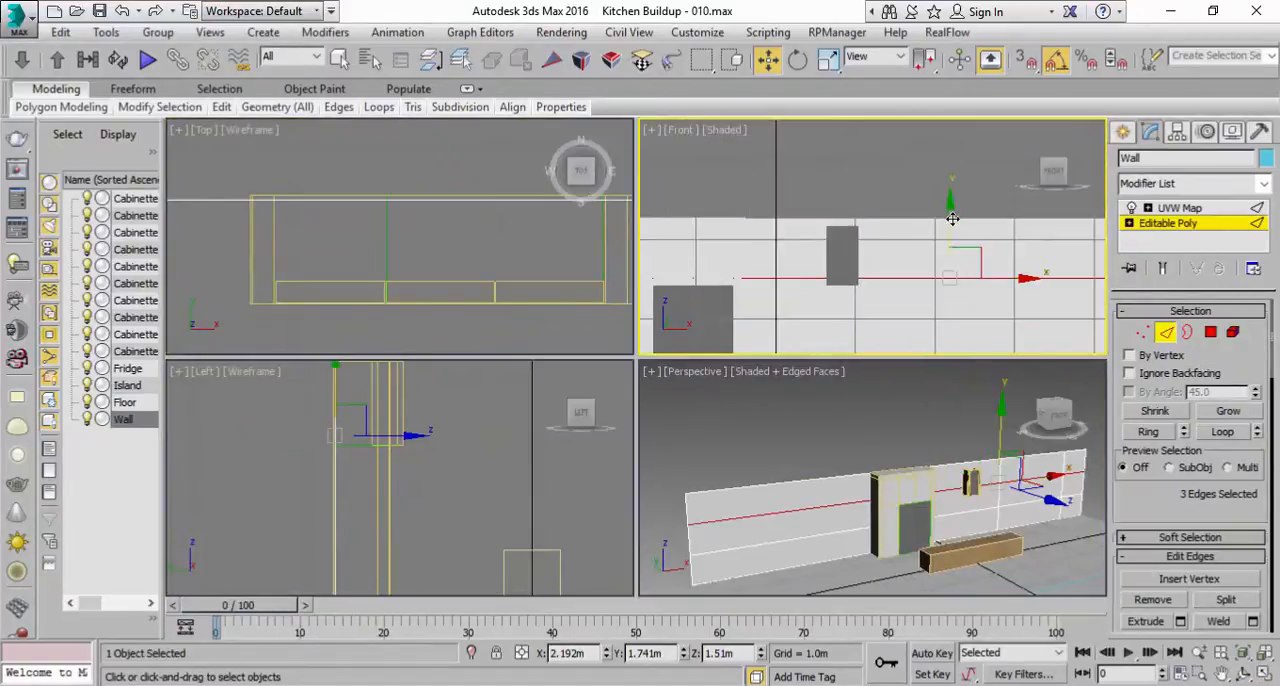
scroll(949, 221, down, 1)
Step: Turn on Edged Faces in the Front viewport and hide its grid
click(726, 130)
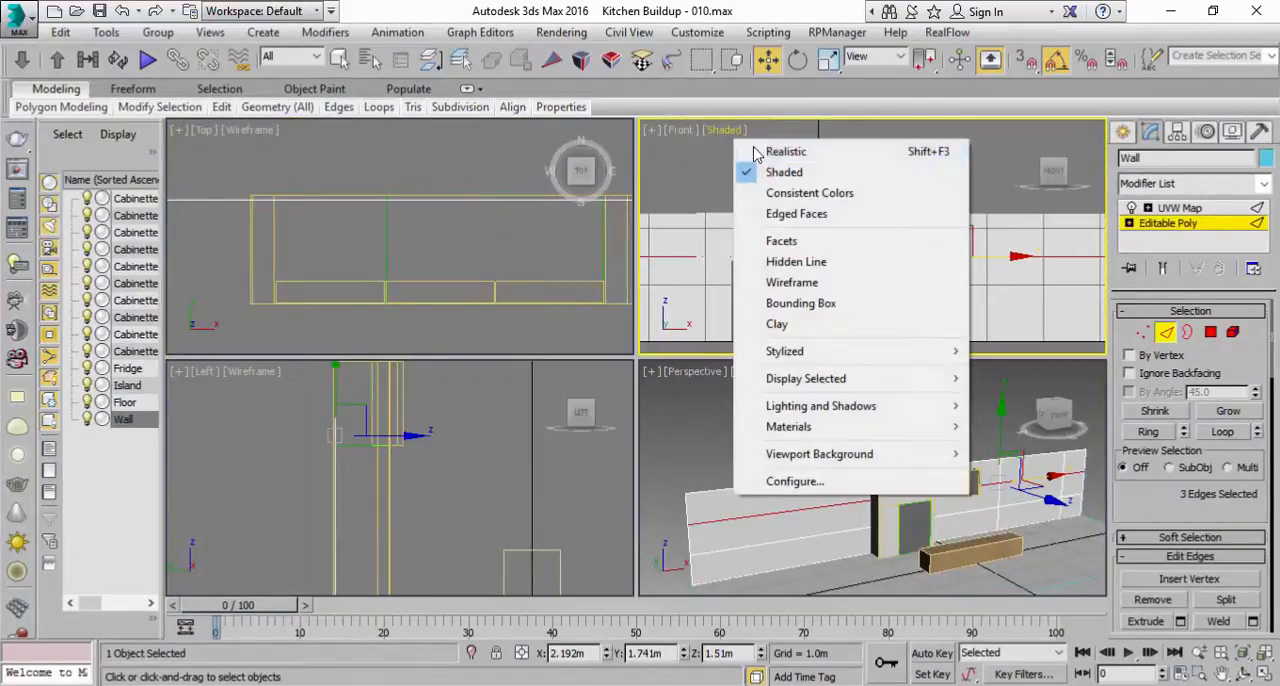
click(787, 213)
scroll(872, 210, up, 2)
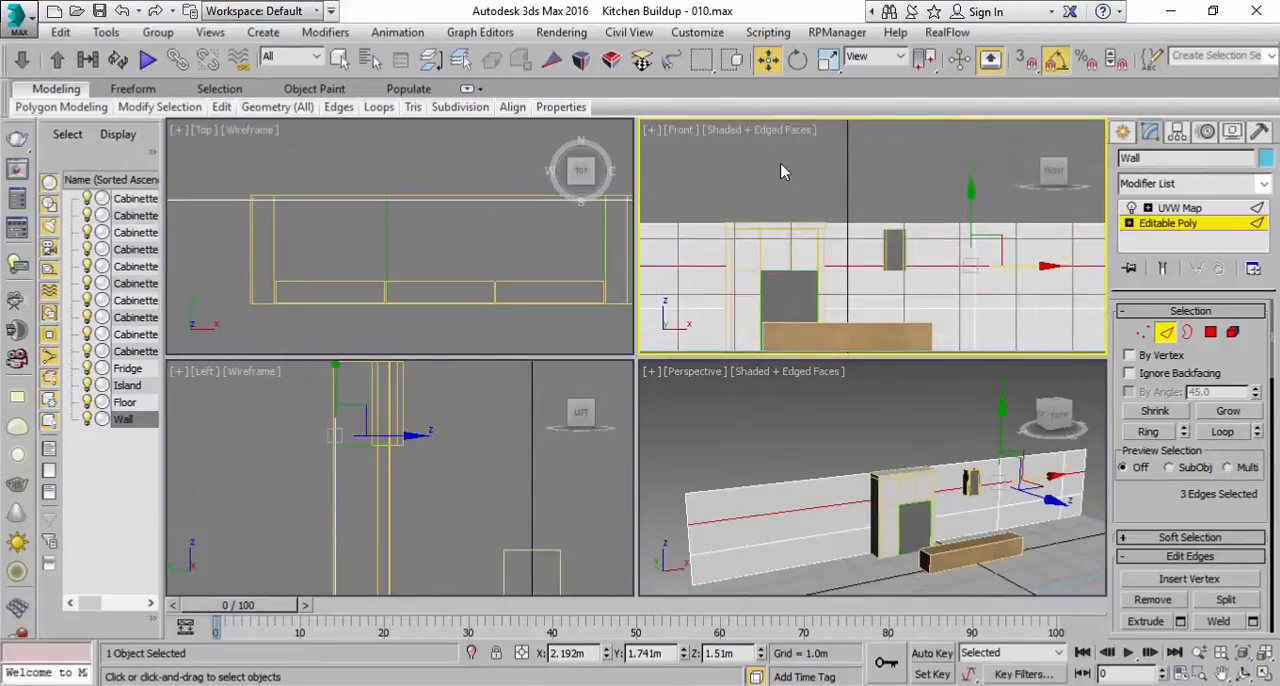
click(682, 130)
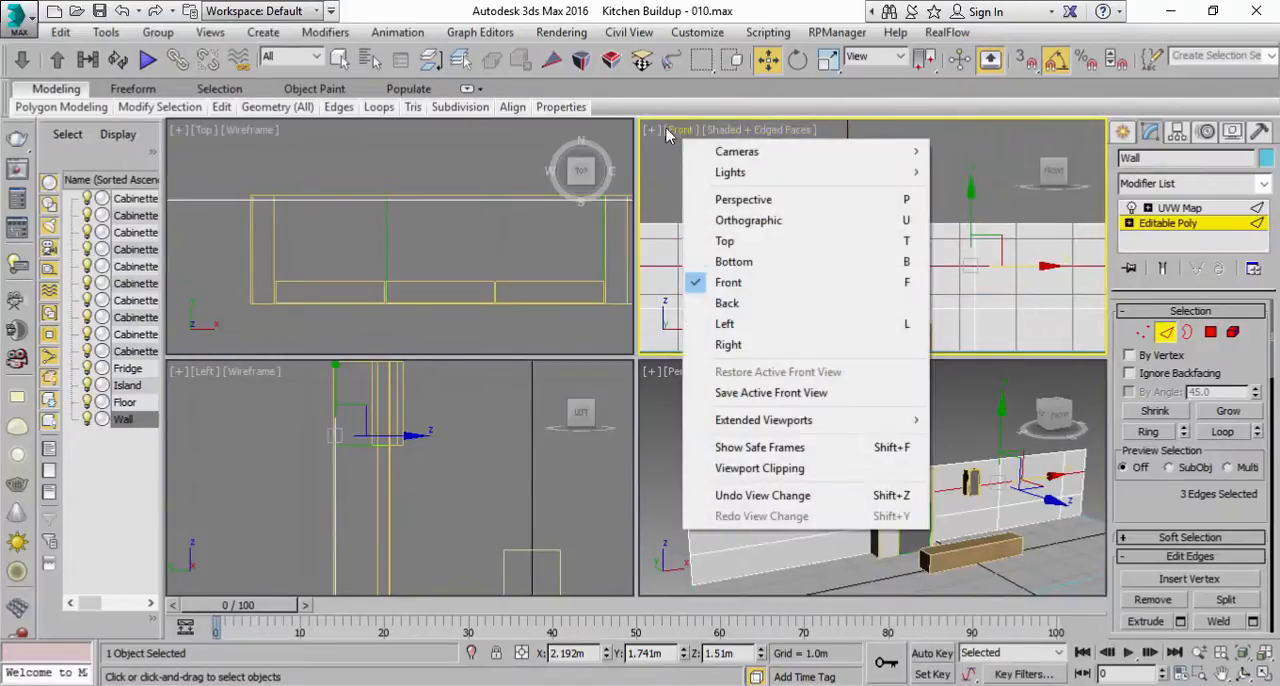
click(656, 131)
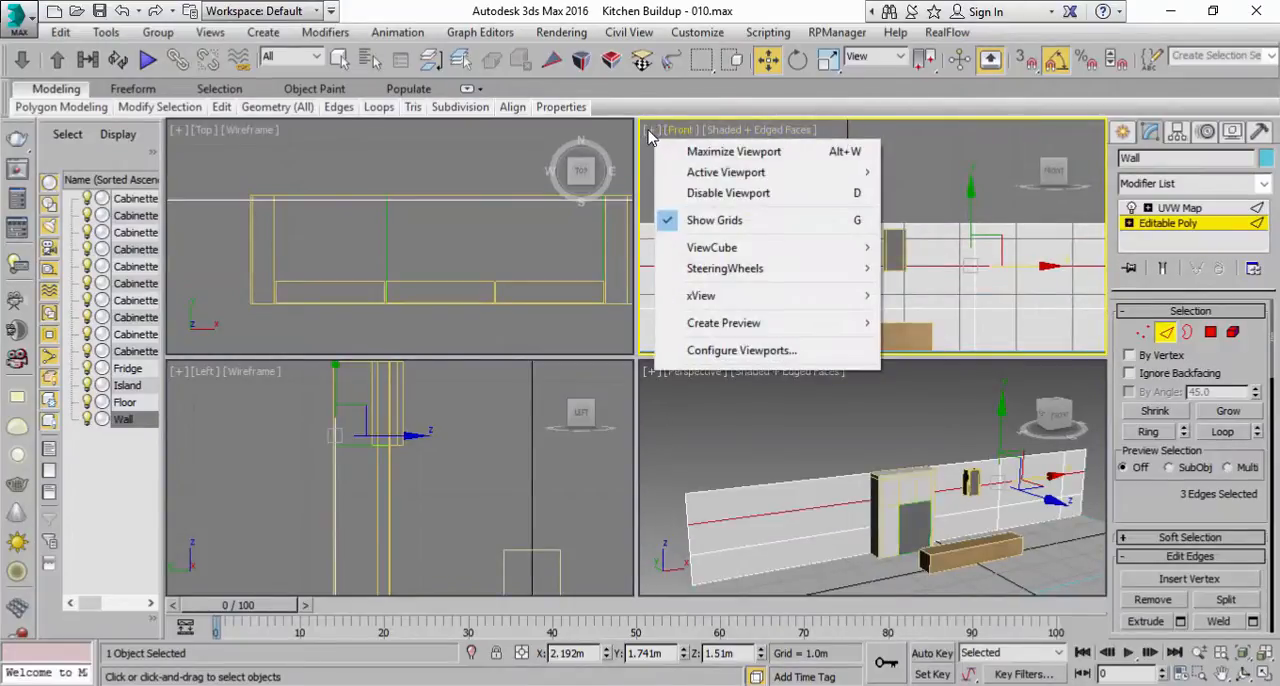
click(650, 136)
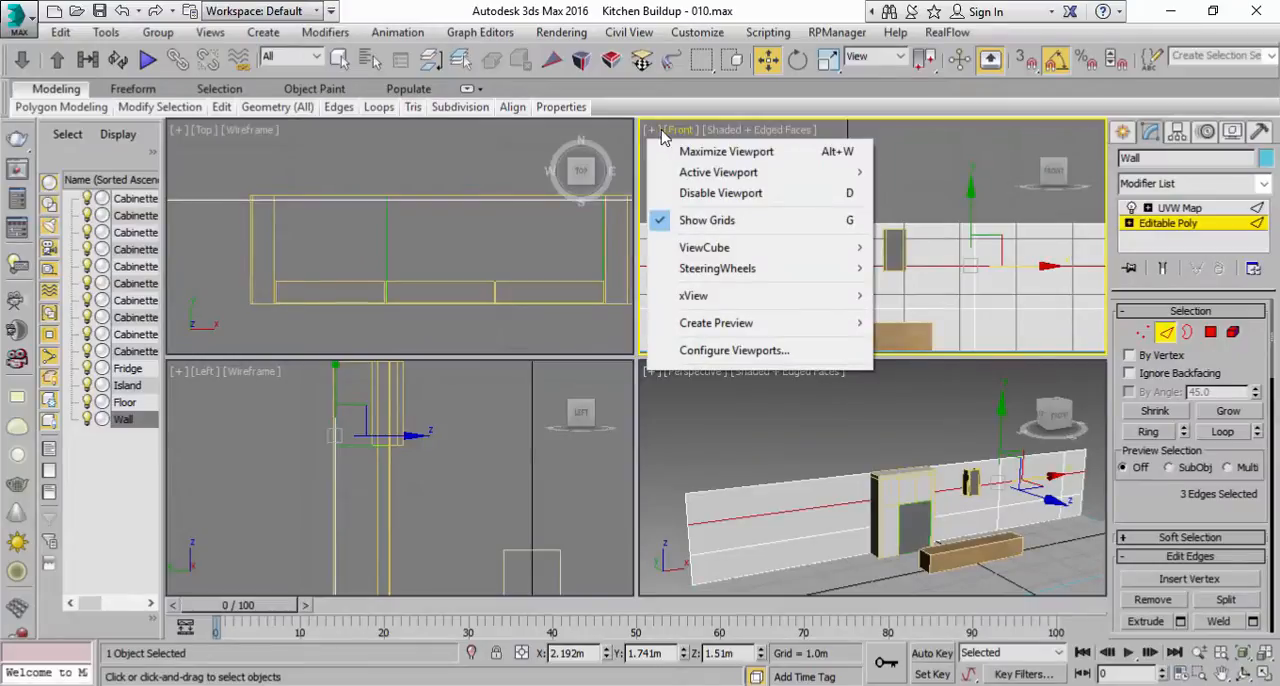
click(680, 220)
scroll(825, 235, down, 2)
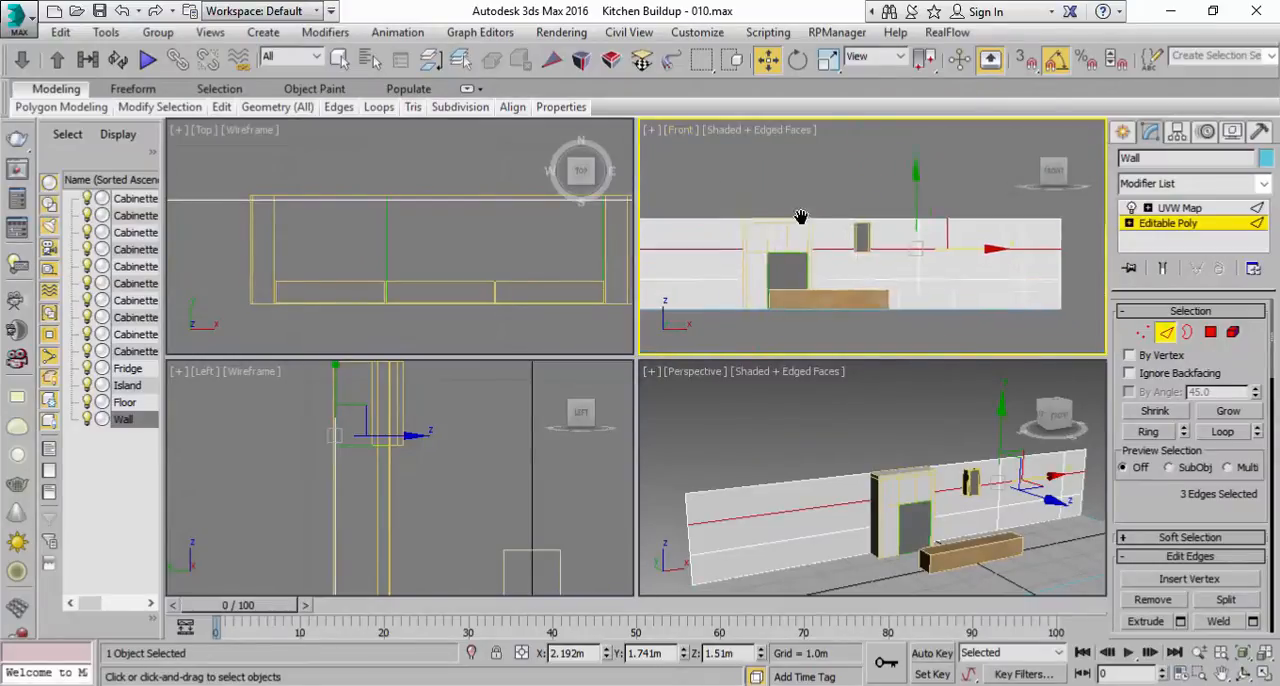
Step: Raise the wall's upper horizontal edge loop in the Front view and bring the reference photo alongside for comparison
middle_drag(825, 235, 809, 203)
drag(915, 175, 915, 151)
double_click(818, 8)
key(alt+Tab)
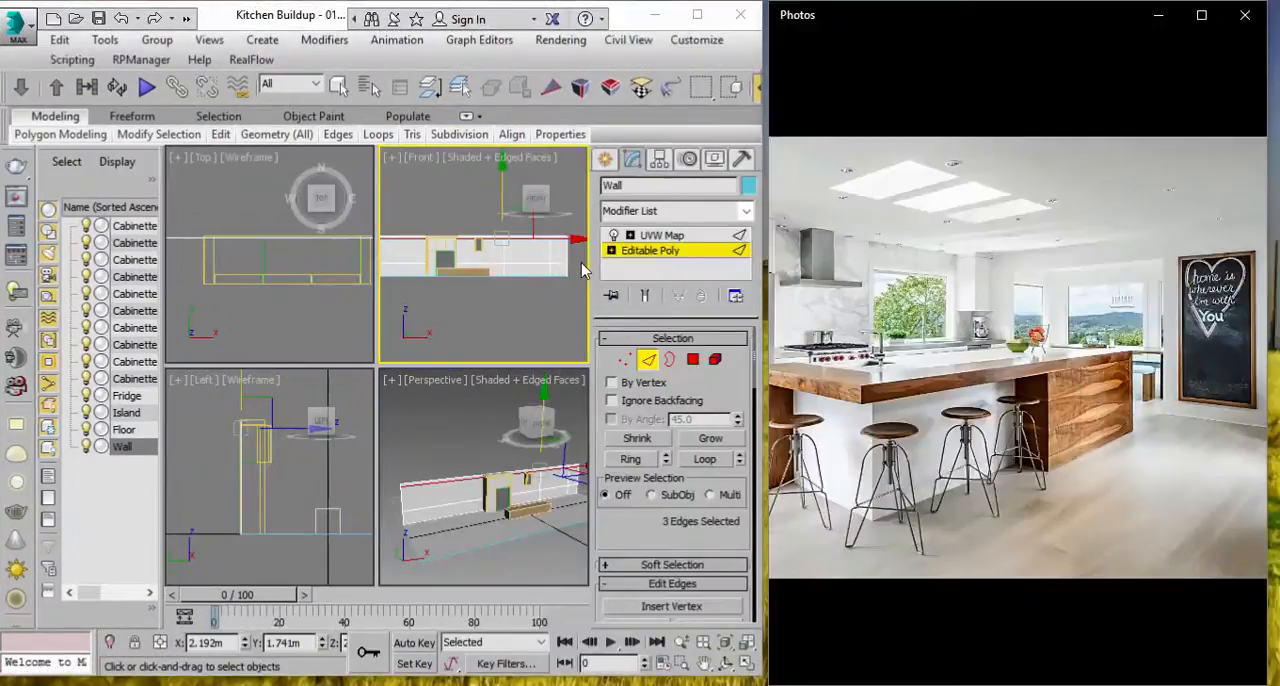
Step: Fine-tune the height of the wall's upper horizontal edge loop in the Front view
scroll(477, 274, up, 4)
middle_drag(486, 274, 426, 317)
mouse_move(479, 241)
mouse_down()
mouse_move(478, 262)
mouse_move(479, 249)
mouse_up()
middle_drag(505, 330, 513, 292)
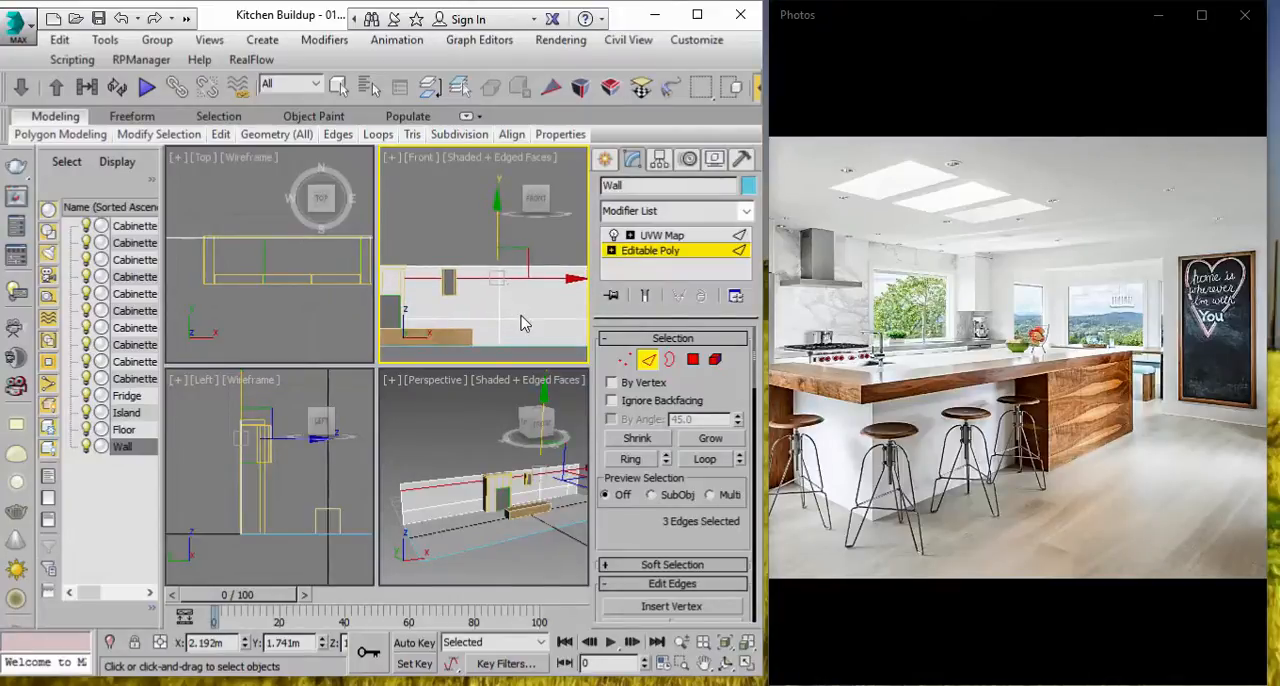
Step: Loop-select the wall's lower horizontal edge and move it slightly down in the Front view
click(522, 319)
click(705, 458)
mouse_move(480, 330)
middle_down()
mouse_move(535, 297)
mouse_move(511, 325)
mouse_move(486, 320)
middle_up()
scroll(486, 320, up, 2)
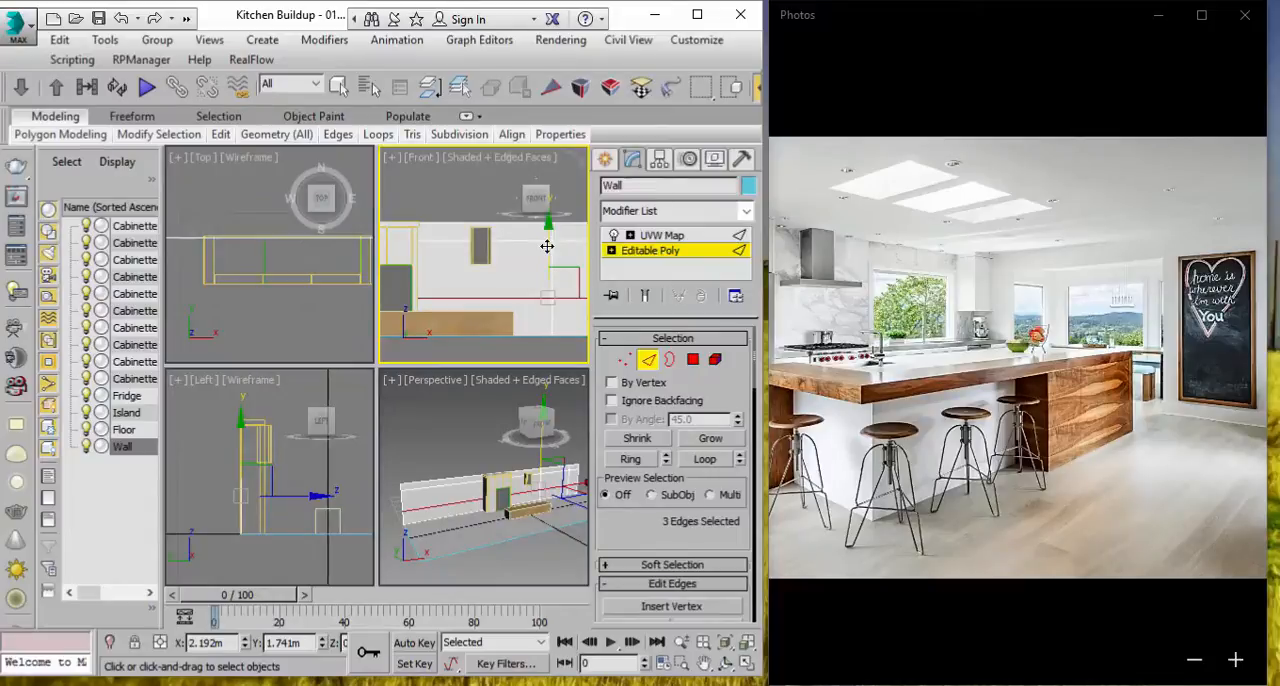
drag(547, 246, 545, 251)
middle_drag(516, 288, 512, 288)
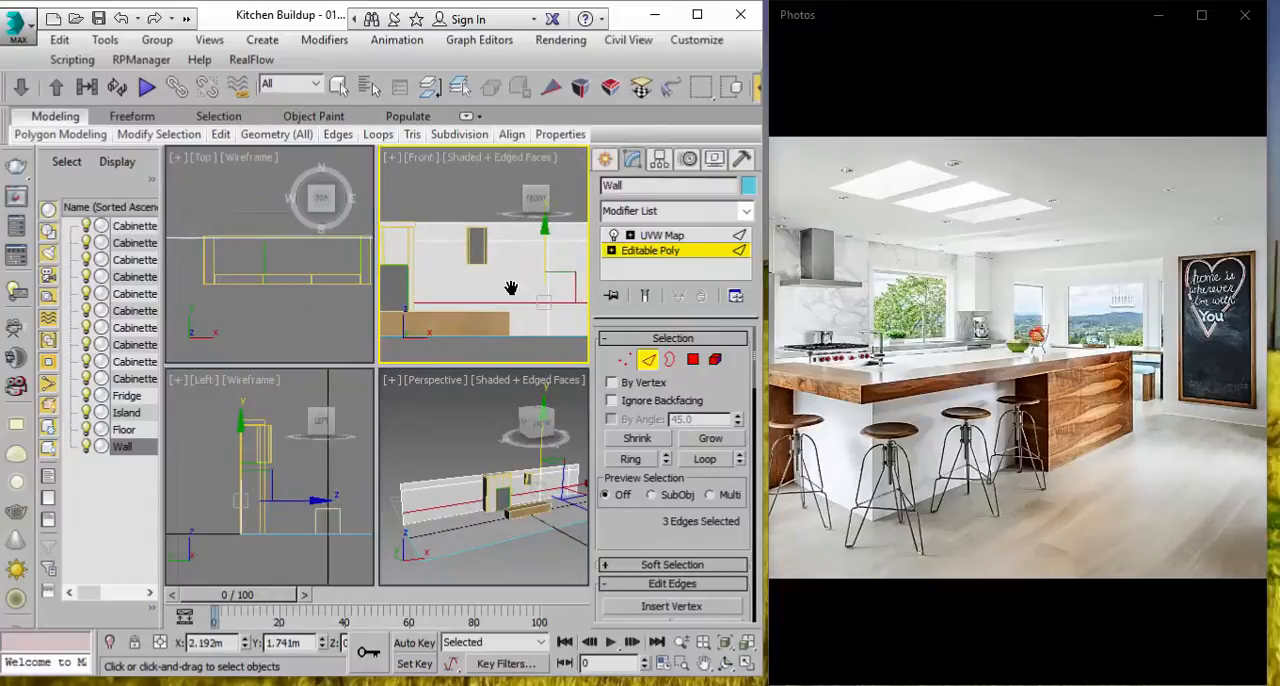
Step: Leave edge editing and maximize the Perspective viewport, framing the window area at the far end of the wall
click(668, 252)
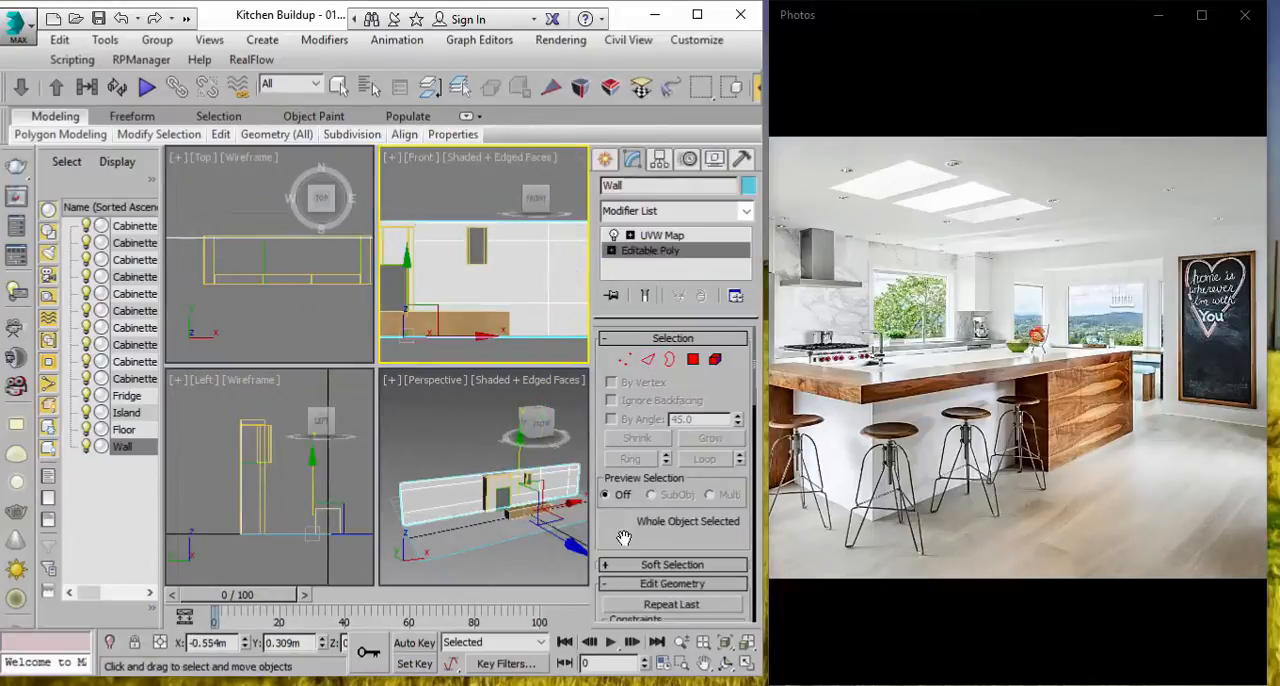
click(523, 520)
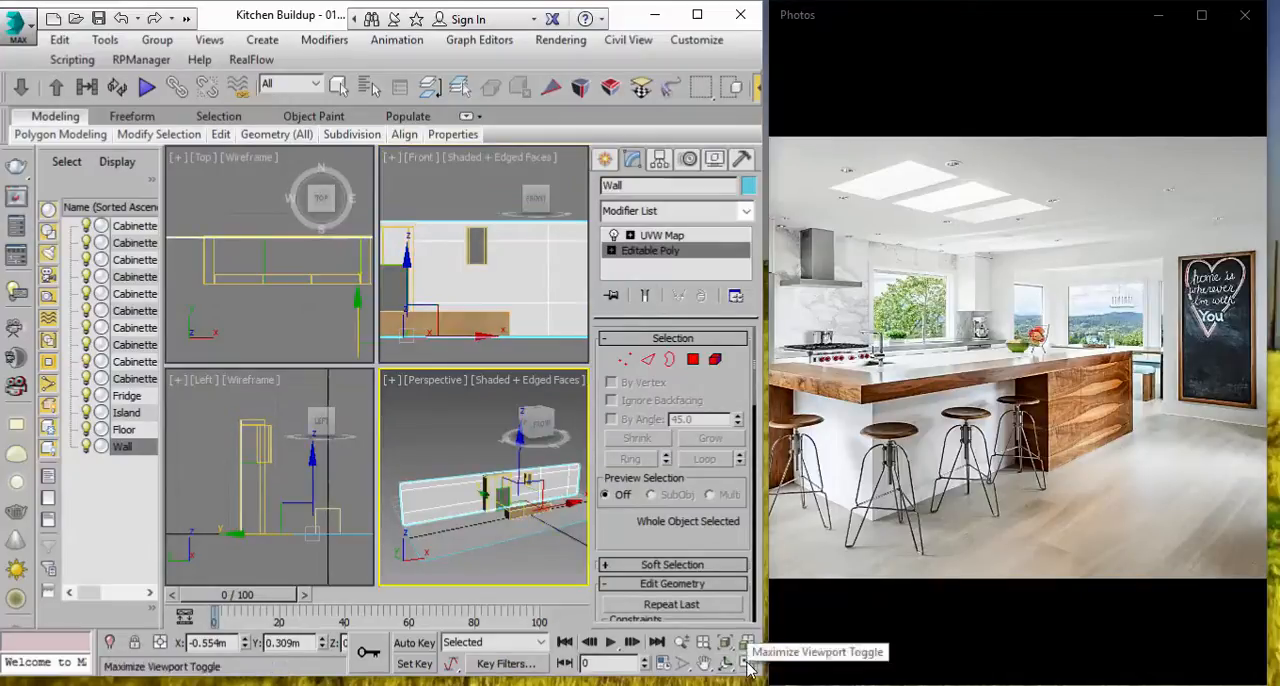
key(alt+w)
middle_drag(385, 420, 354, 521)
scroll(478, 385, up, 4)
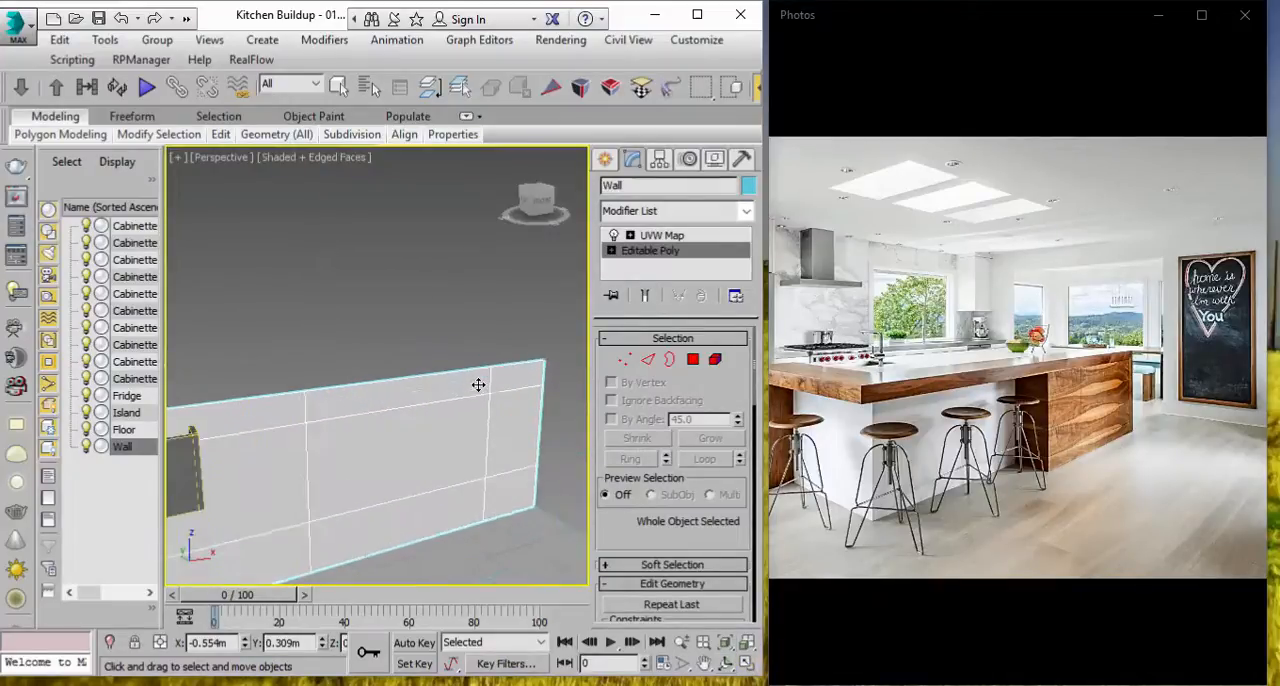
Step: Select the large middle polygon near the wall's end and inset it by 0.1 m
click(338, 87)
click(693, 359)
key(ctrl+a)
click(442, 451)
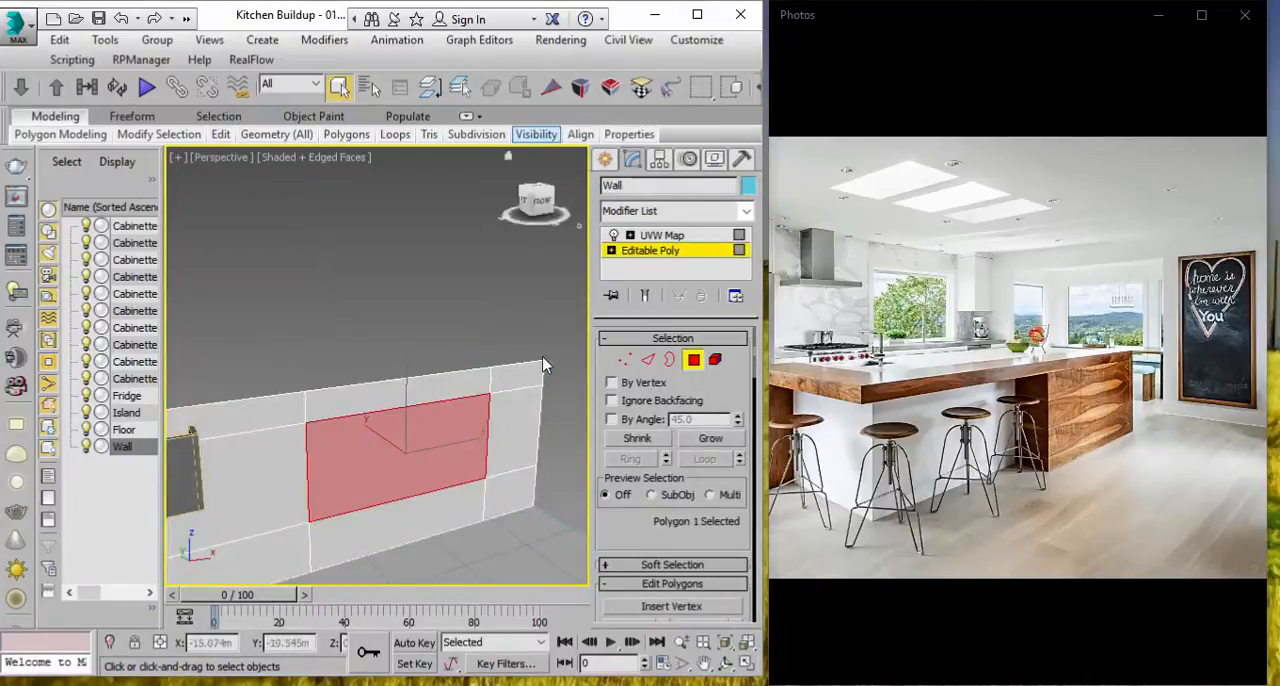
click(536, 134)
scroll(486, 443, up, 3)
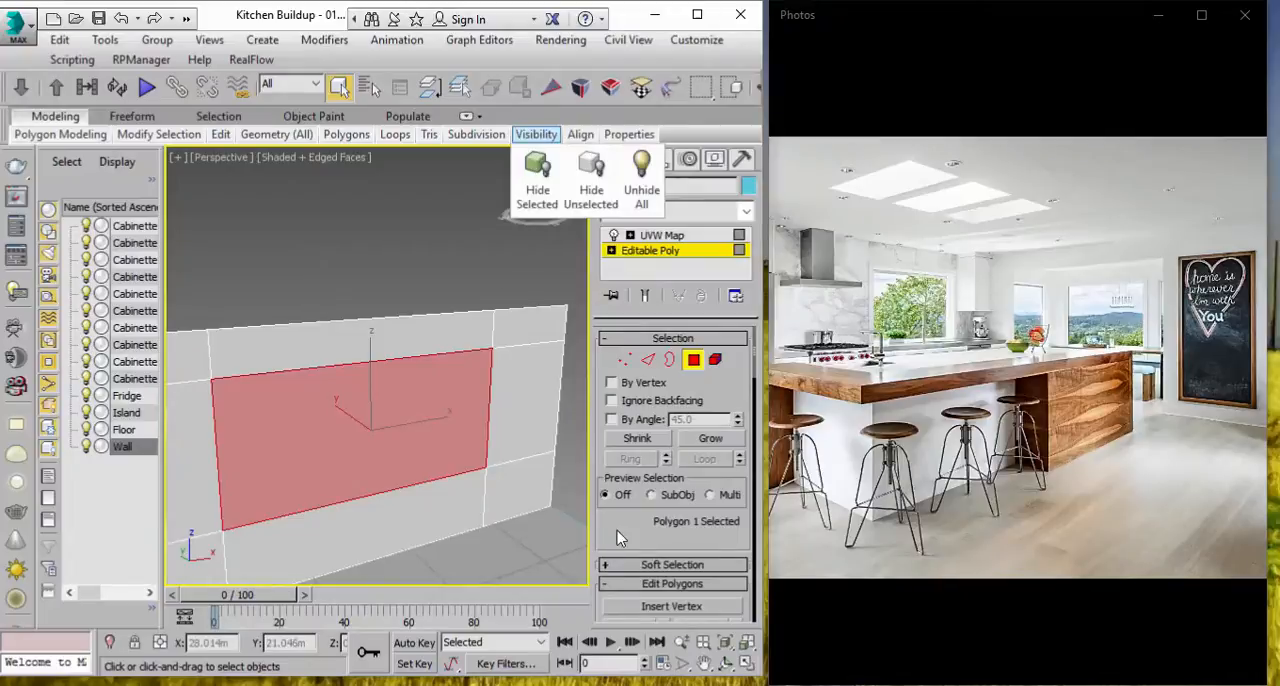
scroll(672, 441, down, 5)
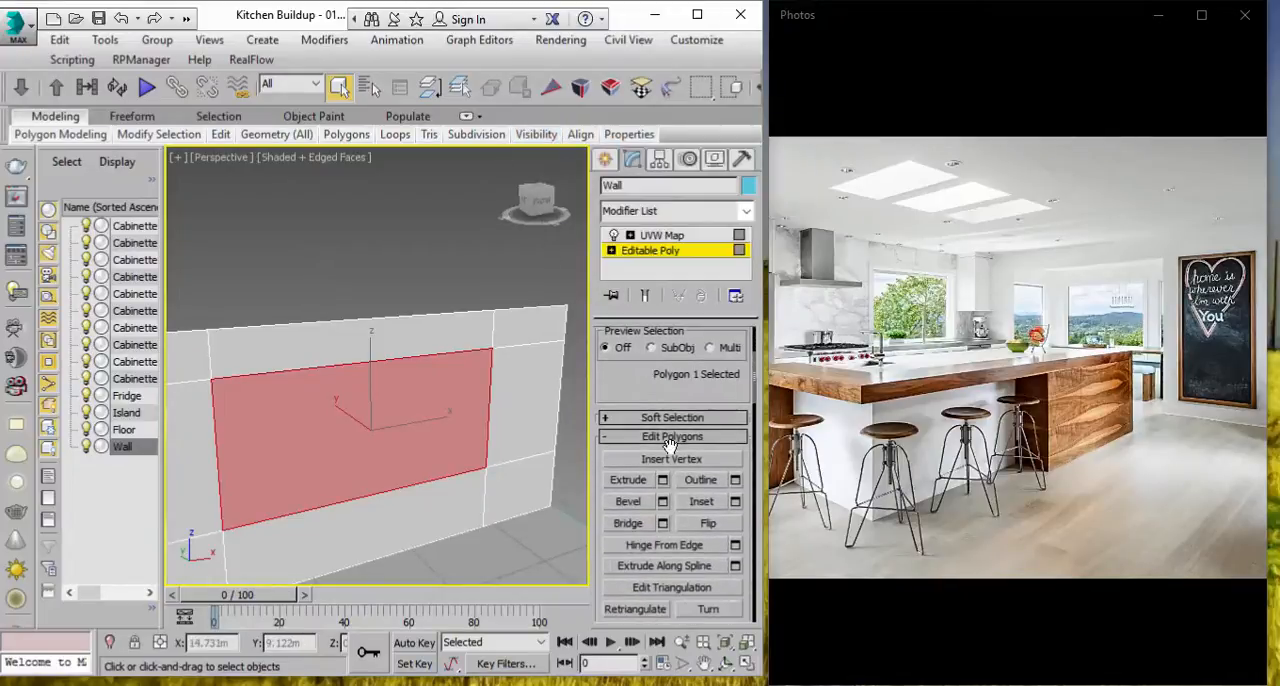
scroll(668, 470, down, 1)
click(736, 475)
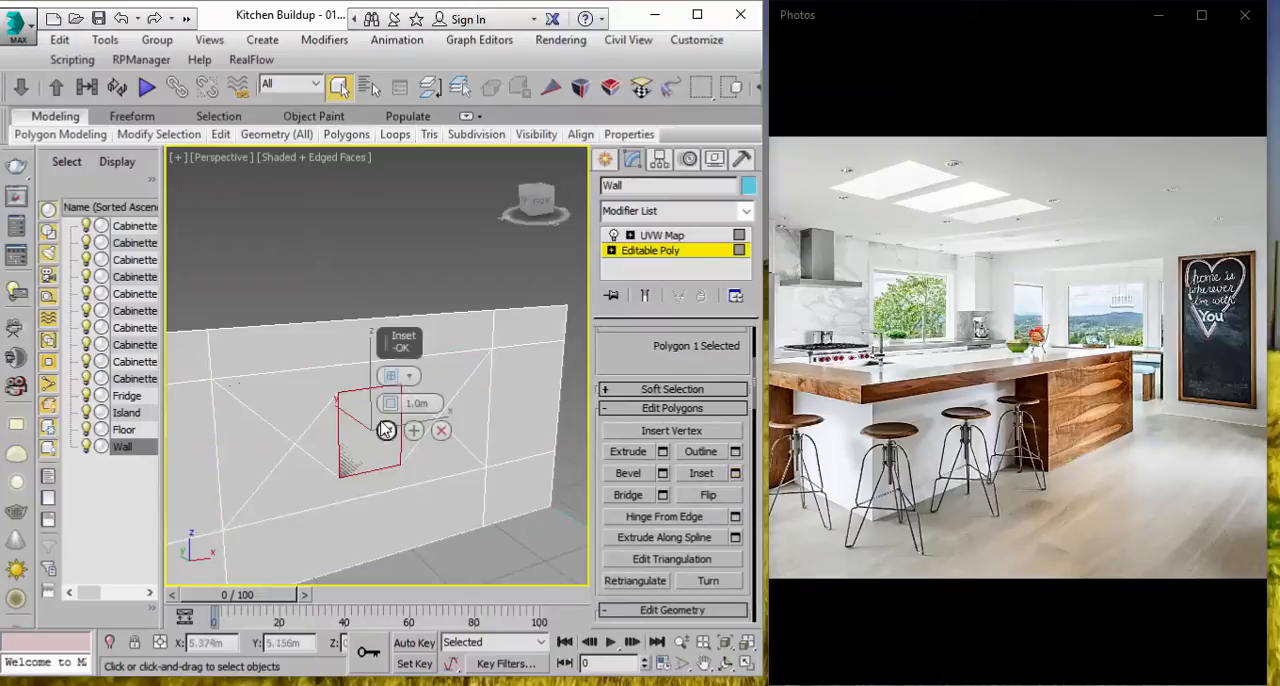
drag(388, 406, 390, 402)
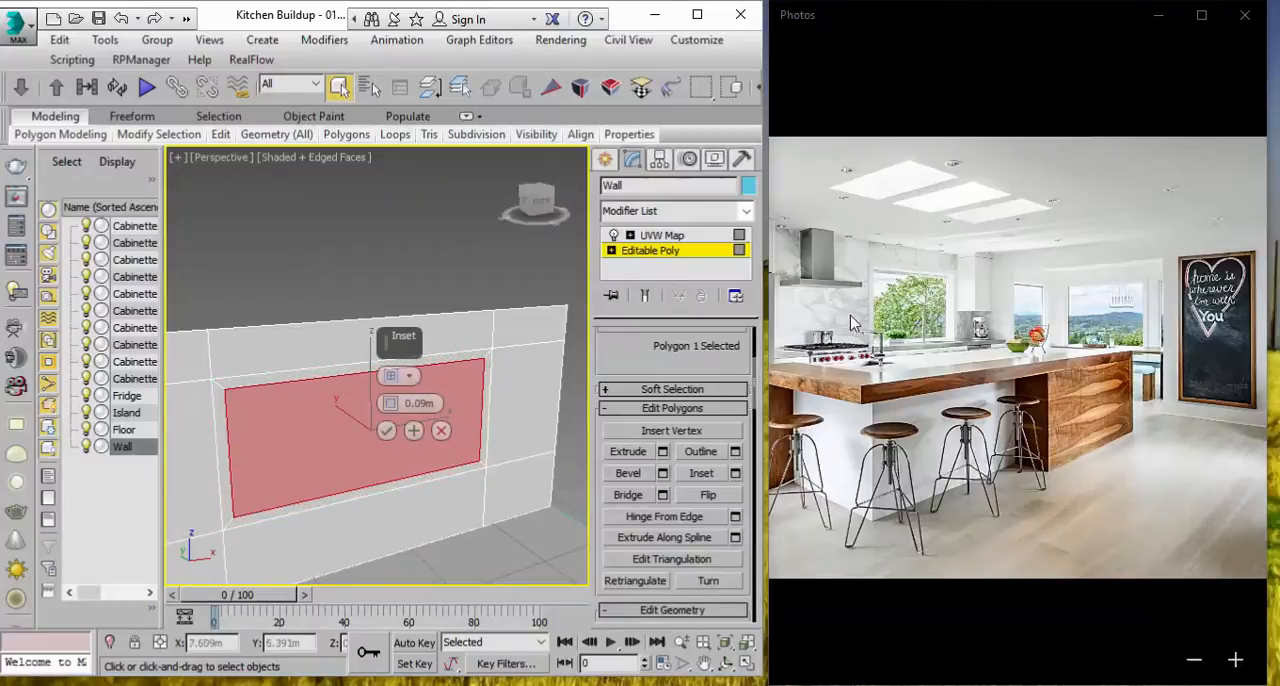
click(391, 403)
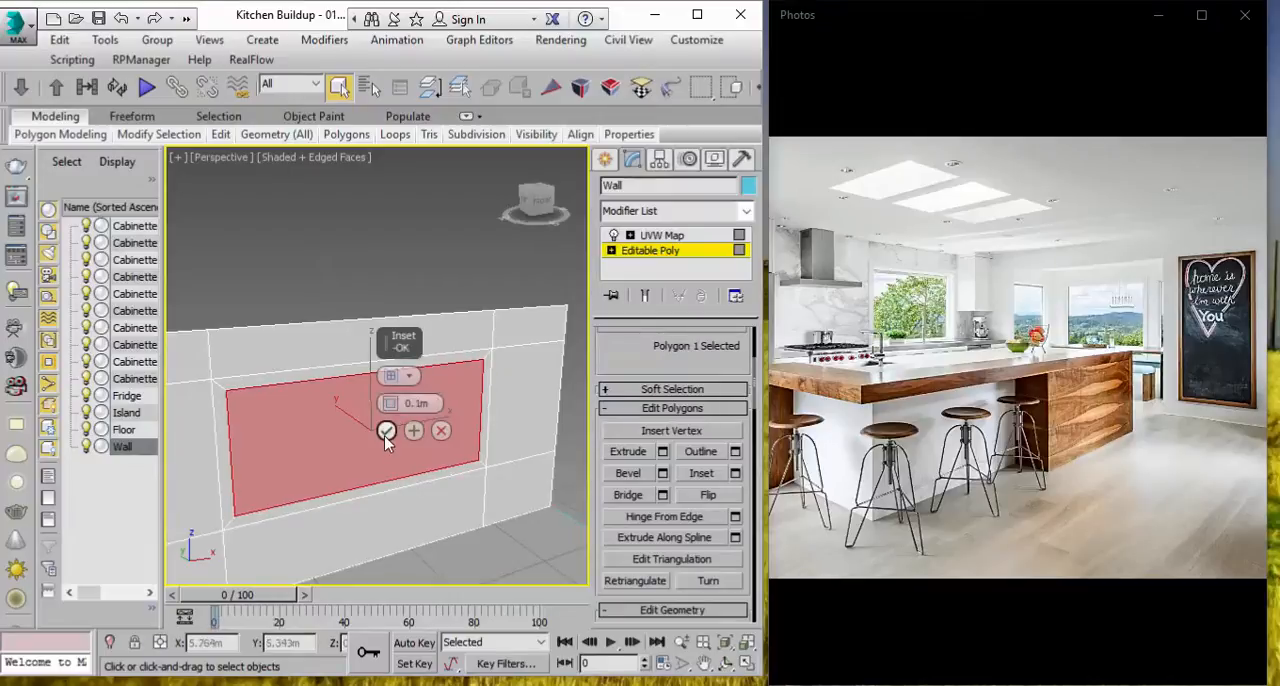
click(386, 430)
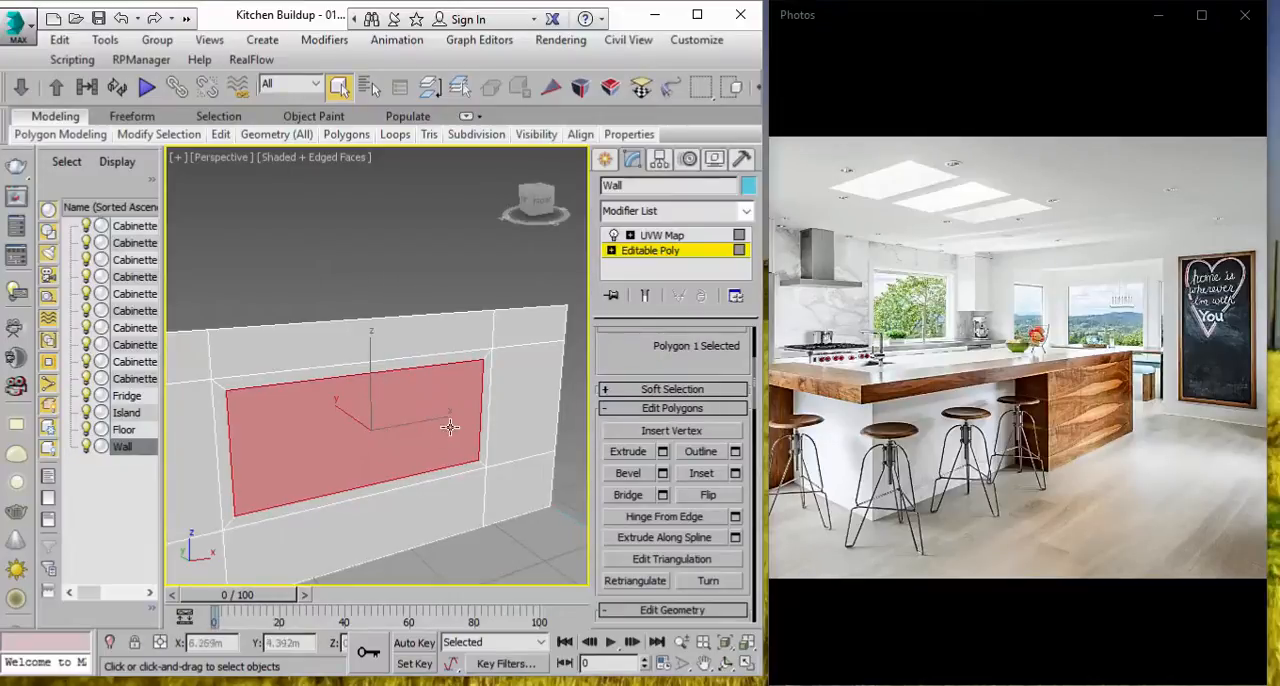
Step: Select the four border polygons around the inset pane and extrude them 0.3 m as a window frame
click(480, 362)
ctrl+click(475, 357)
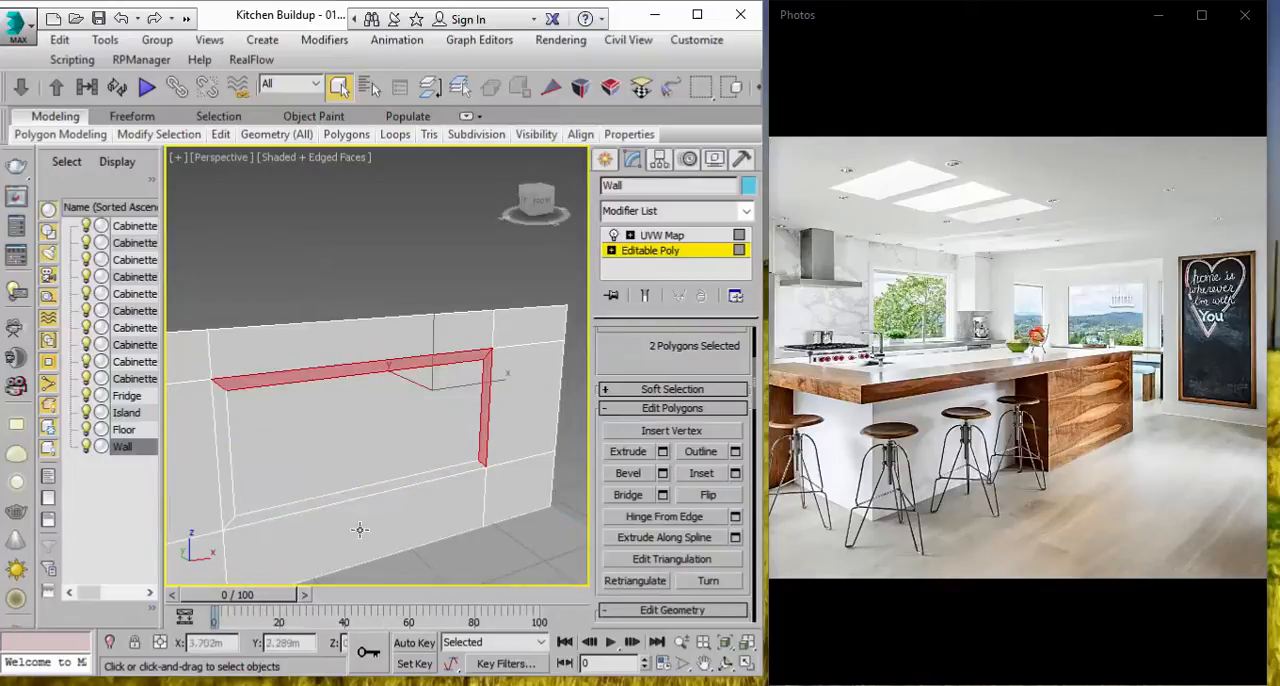
ctrl+click(352, 492)
ctrl+click(220, 470)
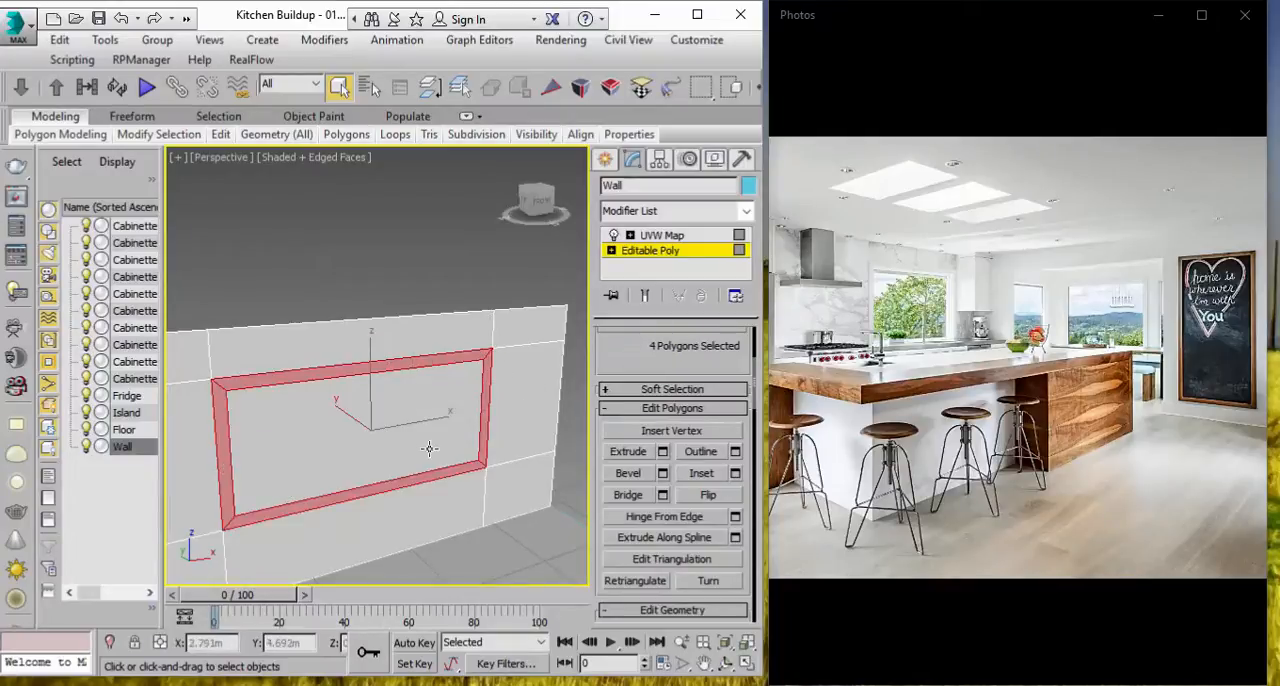
click(662, 451)
mouse_move(390, 404)
mouse_down()
mouse_move(400, 420)
mouse_move(390, 405)
mouse_up()
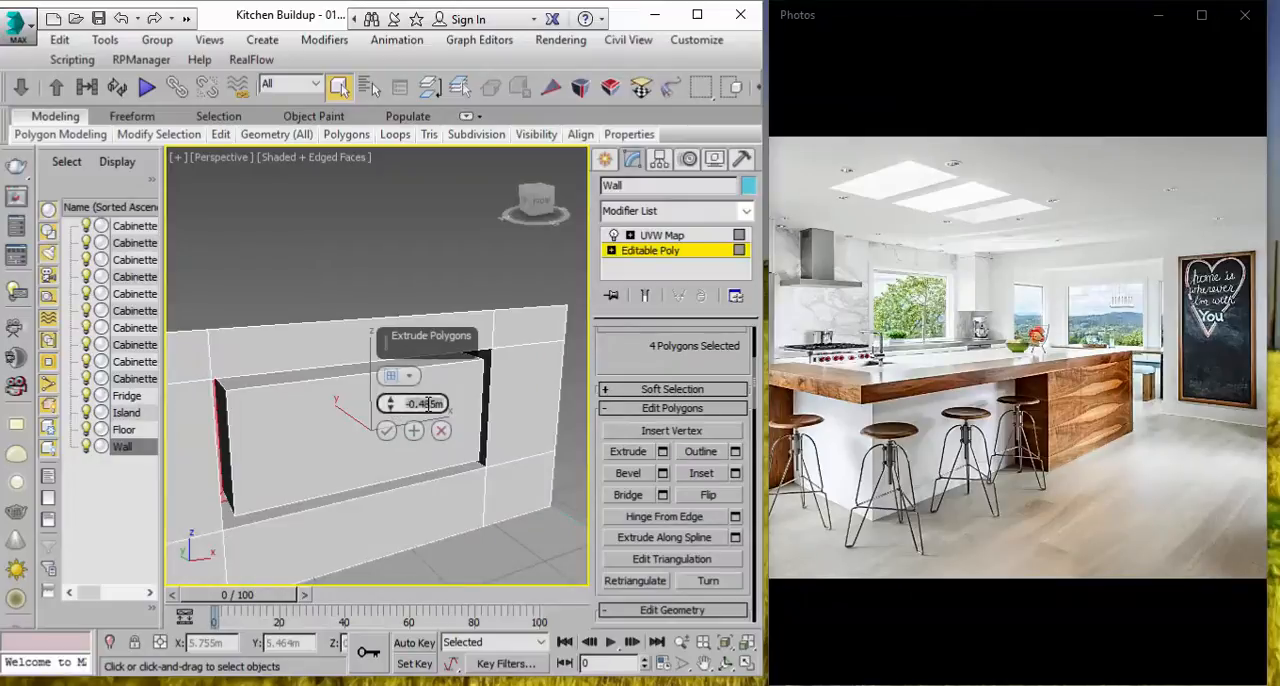
key(Return)
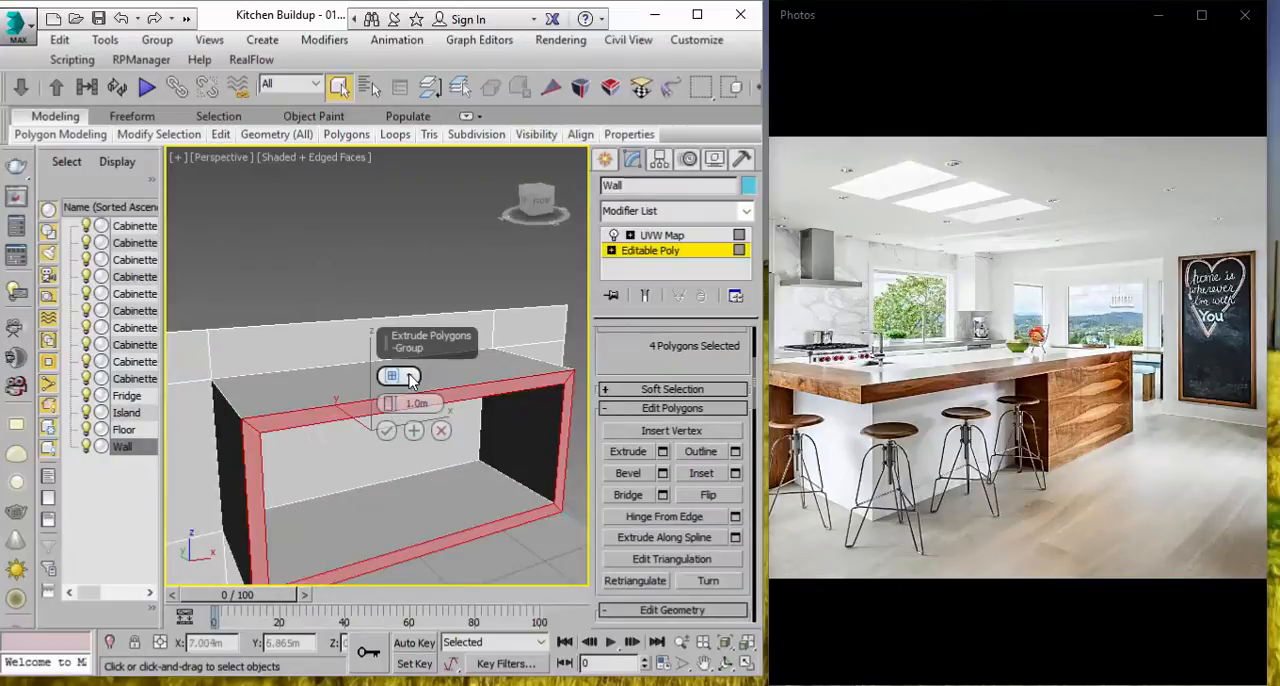
click(408, 376)
drag(388, 404, 418, 414)
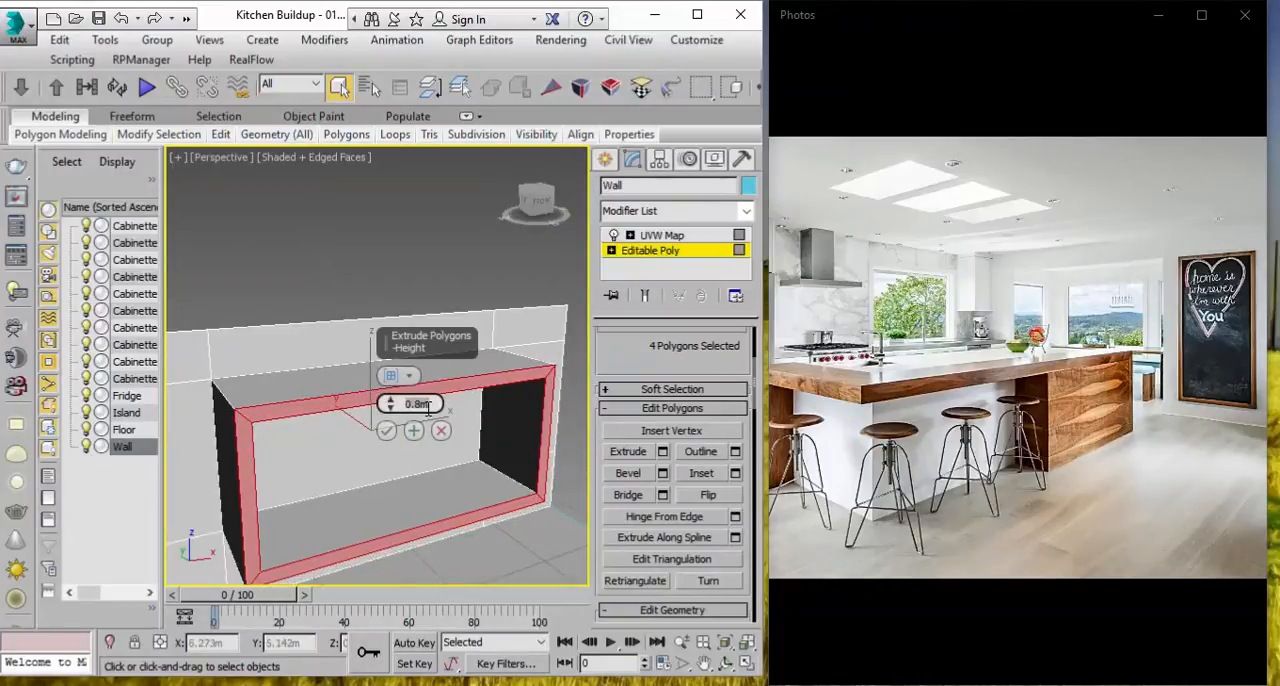
click(428, 408)
text(0.3)
key(Return)
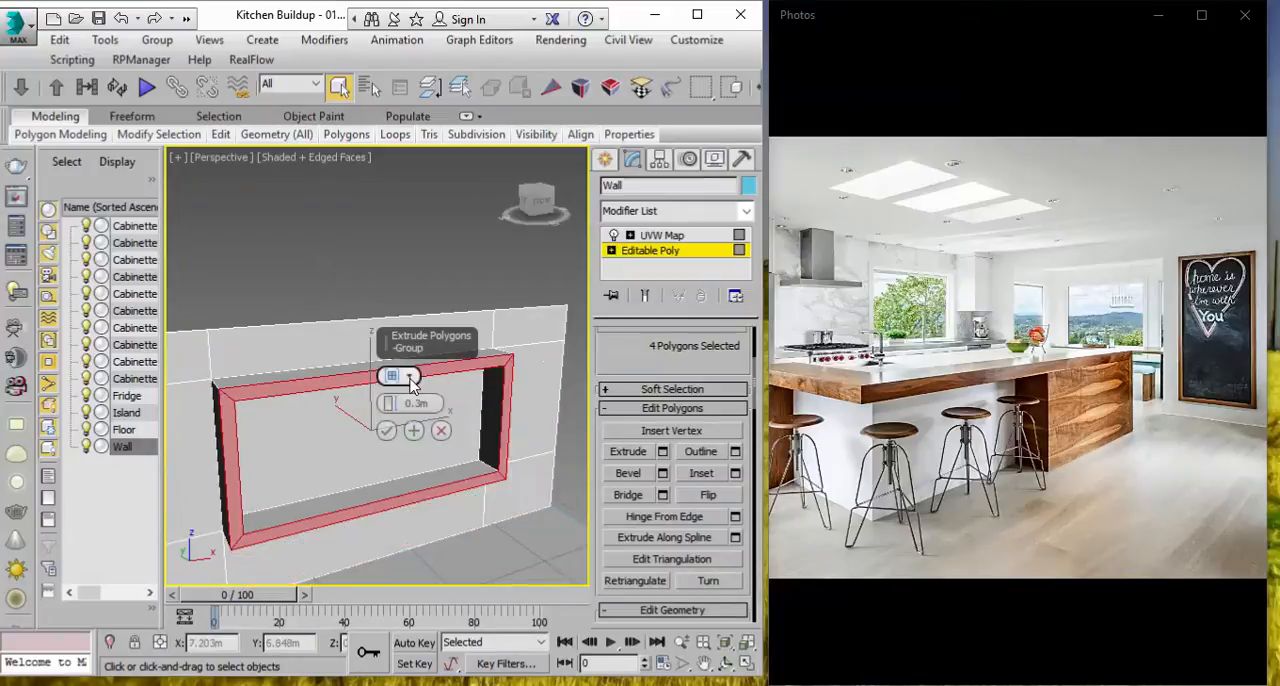
click(409, 377)
click(413, 390)
click(387, 431)
Step: Move the extruded window frame polygons back along Y toward the wall, to about Y 1.647 m
key(w)
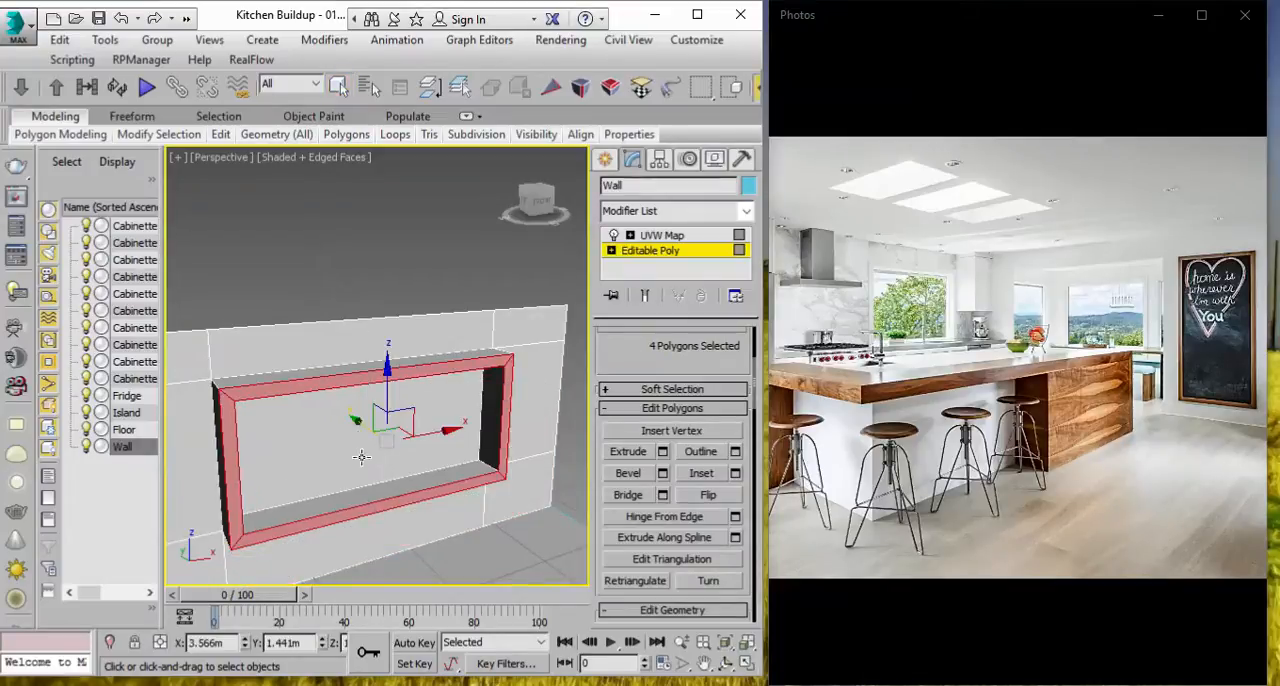
drag(368, 430, 357, 424)
middle_drag(449, 389, 480, 371)
Step: Select the pane polygon inside the frame and detach it as a separate object named Window
click(611, 251)
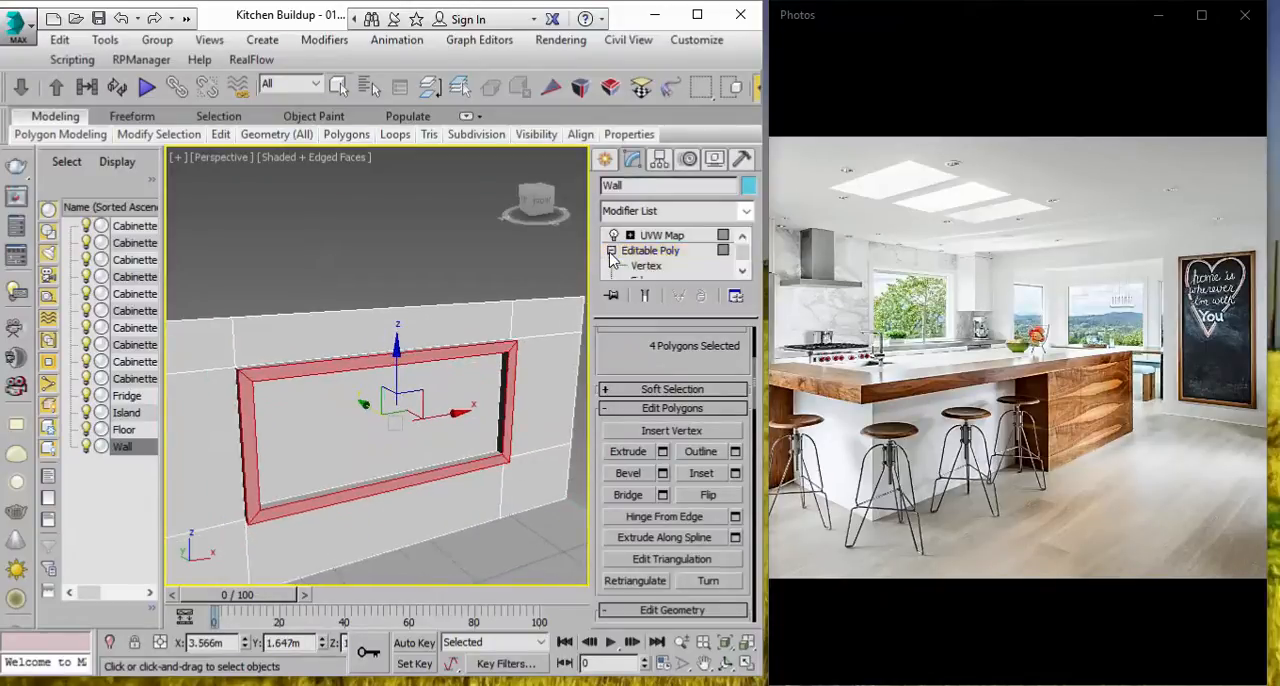
drag(603, 360, 597, 635)
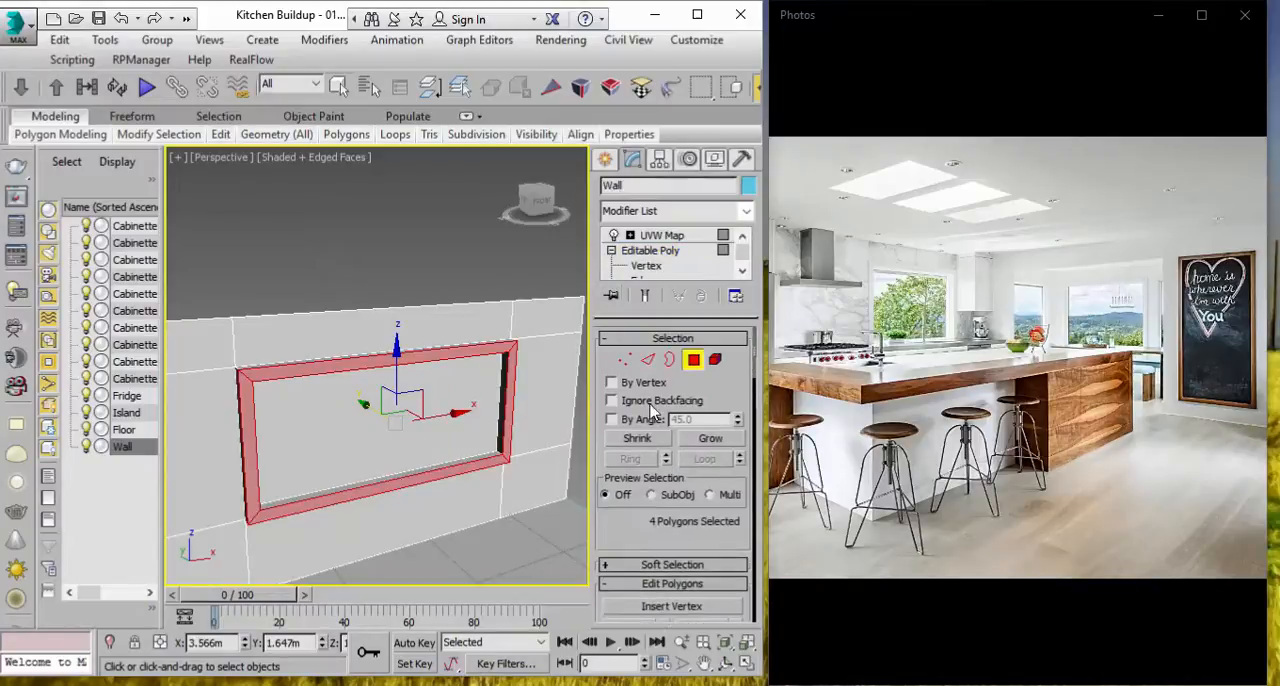
click(413, 438)
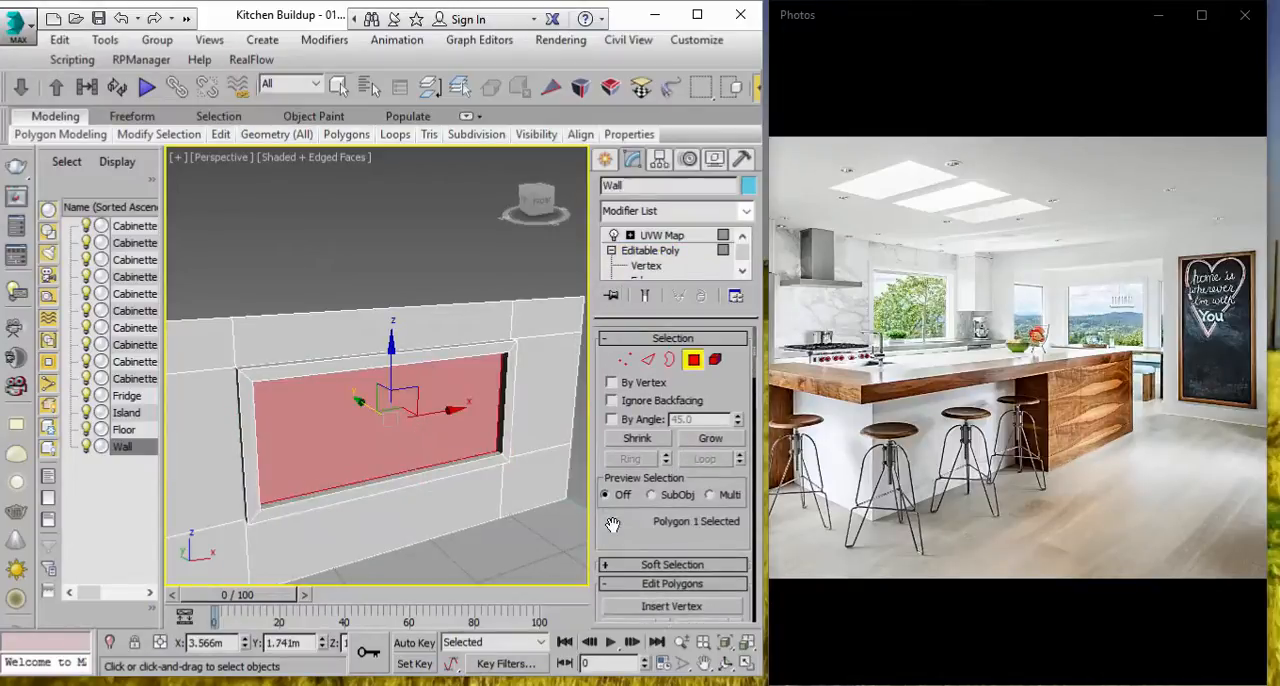
scroll(612, 420, down, 4)
scroll(700, 486, down, 4)
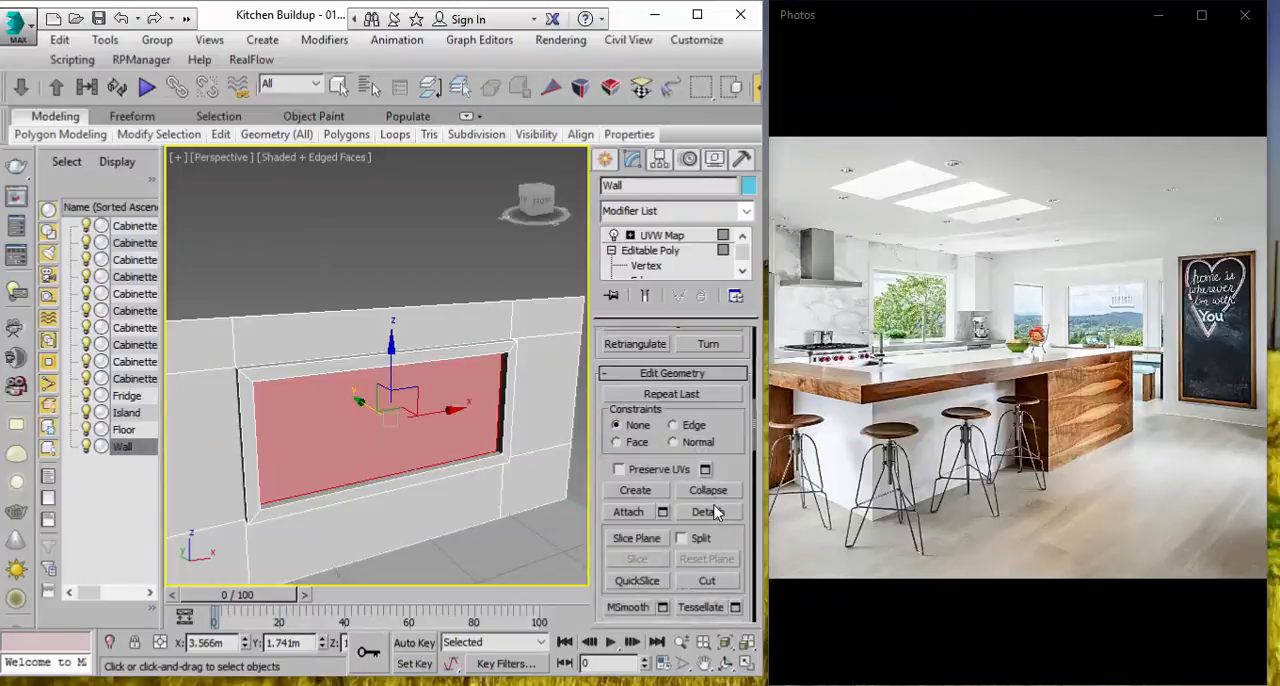
click(714, 510)
text(Window)
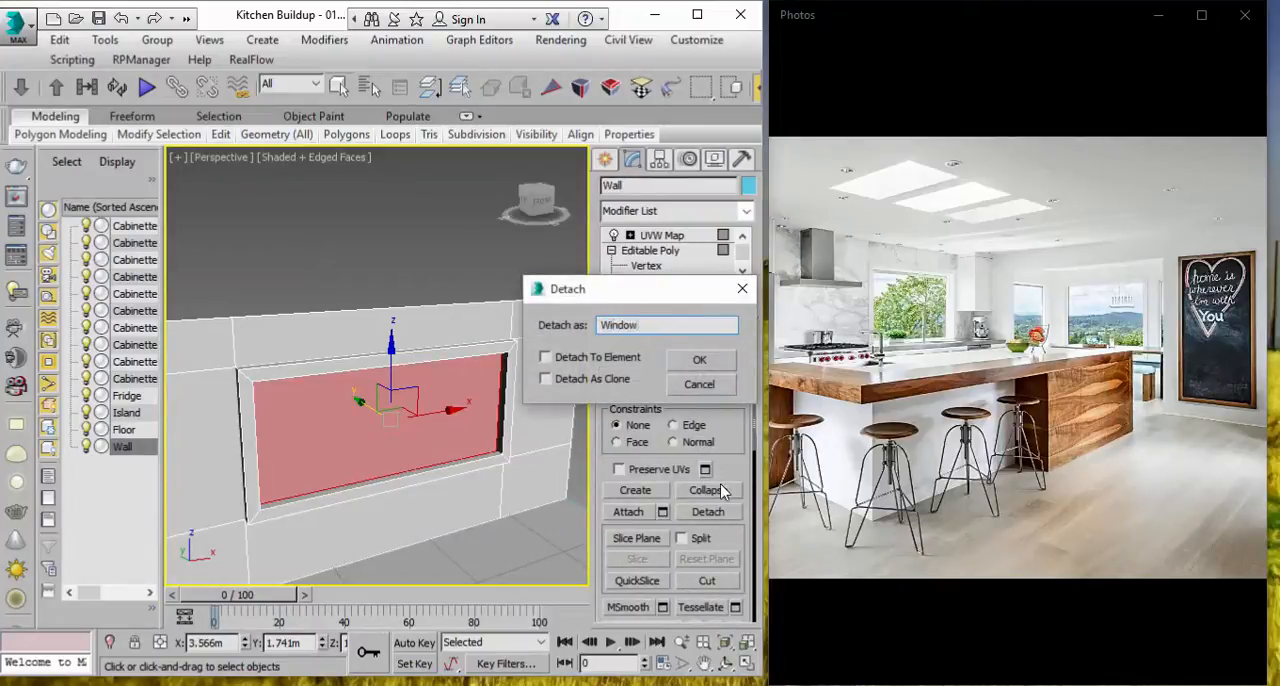
click(699, 362)
Step: Leave polygon editing on the wall, select the detached Window object and enlarge the 3ds Max window to full screen
click(660, 250)
click(514, 251)
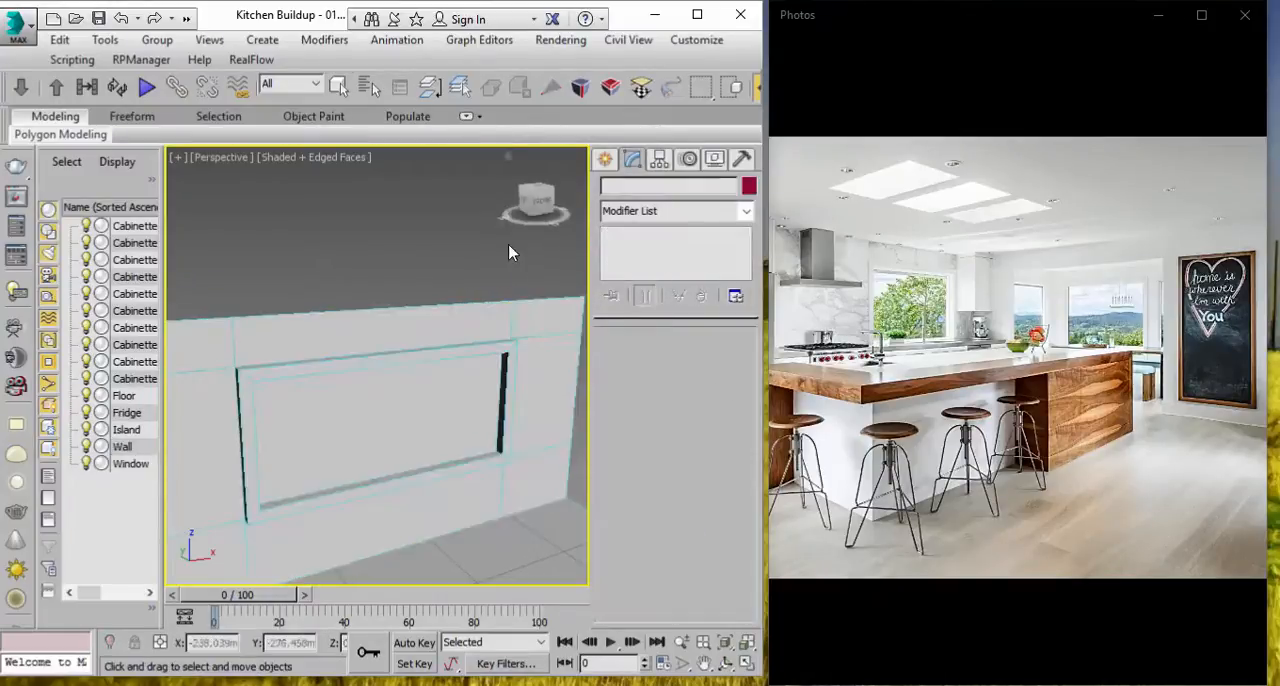
click(420, 391)
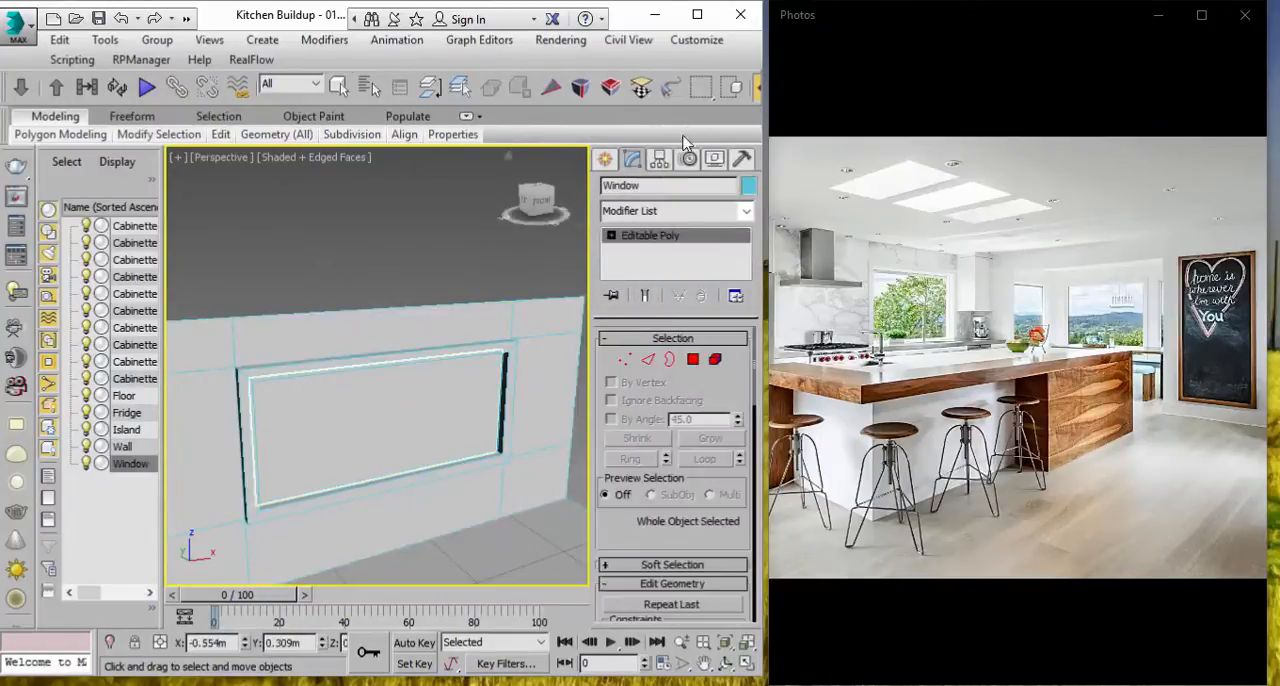
click(697, 15)
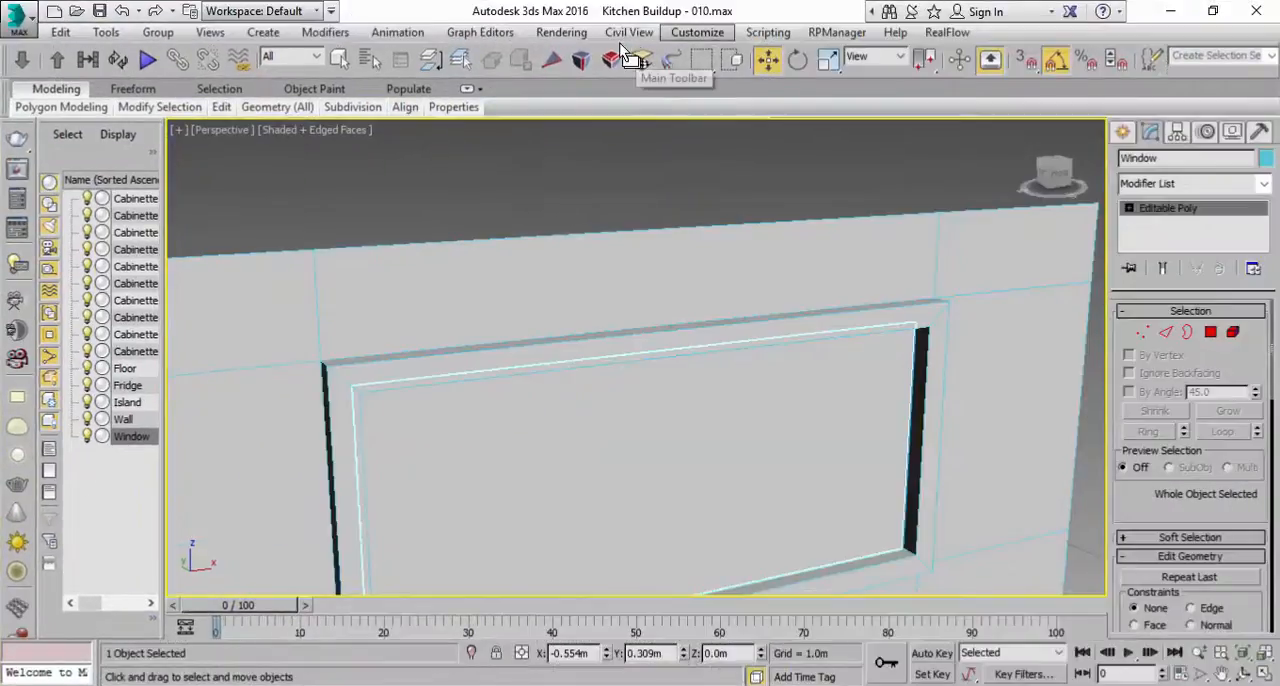
Step: Open the Material Editor and name the unused 08 - Default material Glass
click(561, 32)
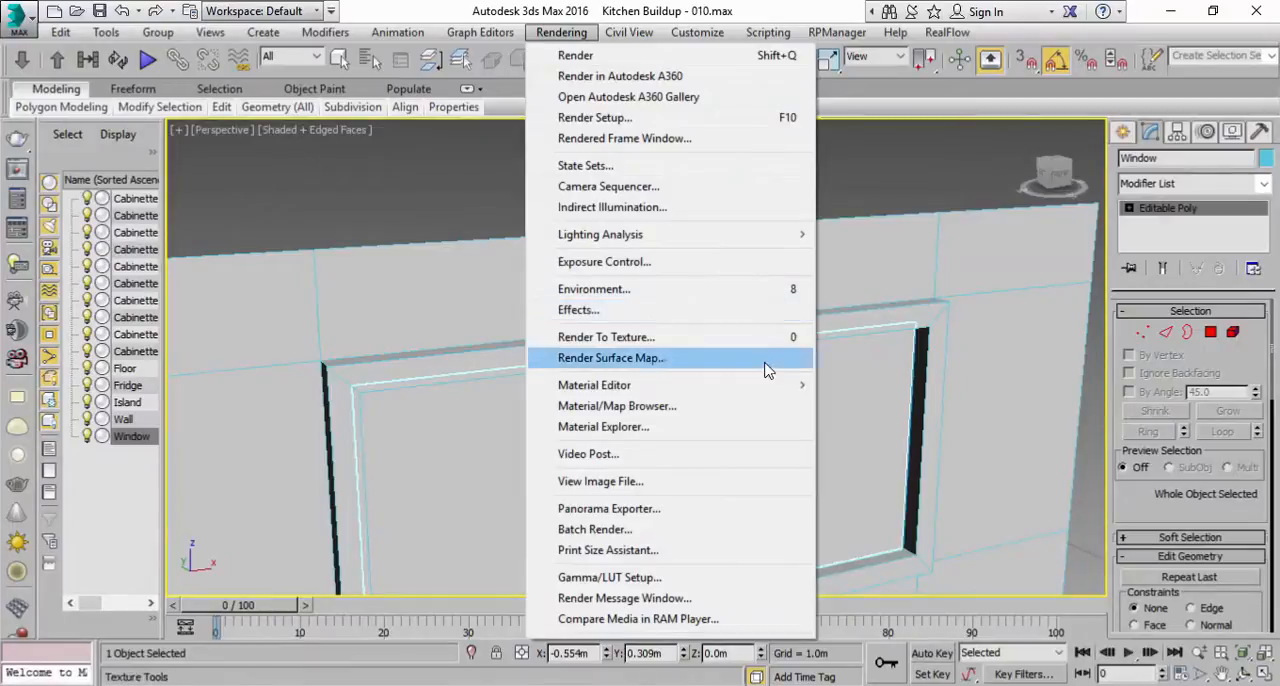
mouse_move(775, 386)
click(845, 386)
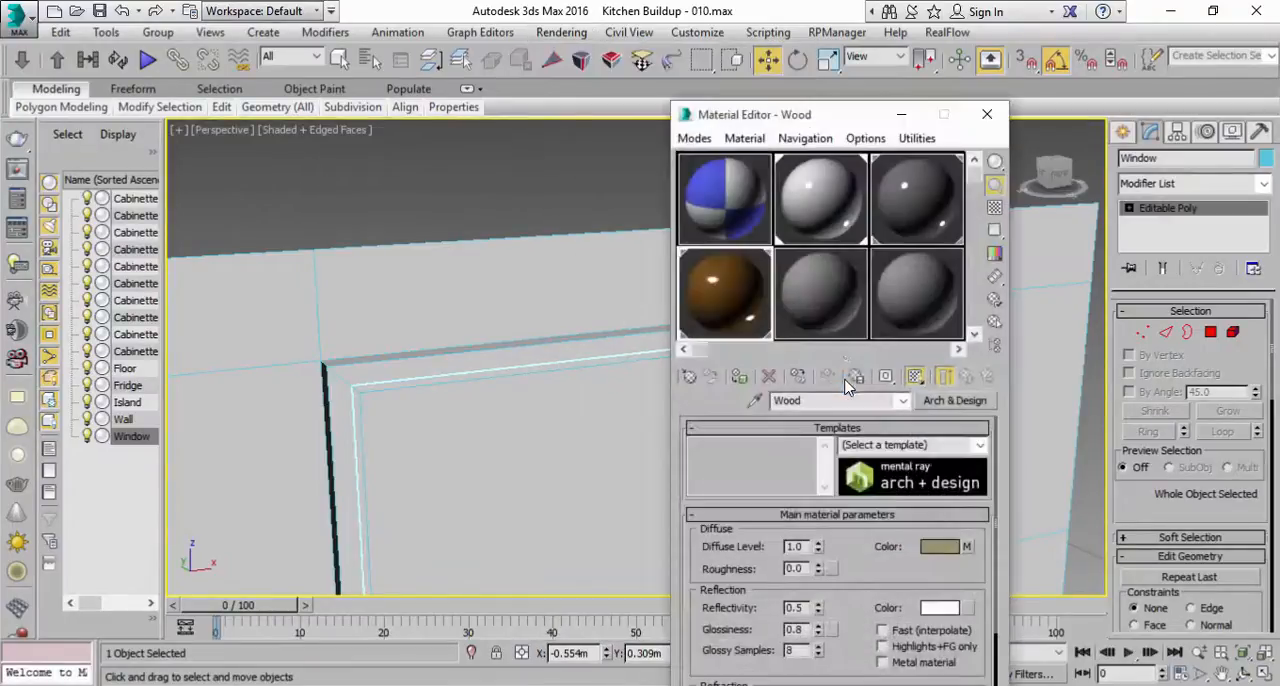
click(825, 308)
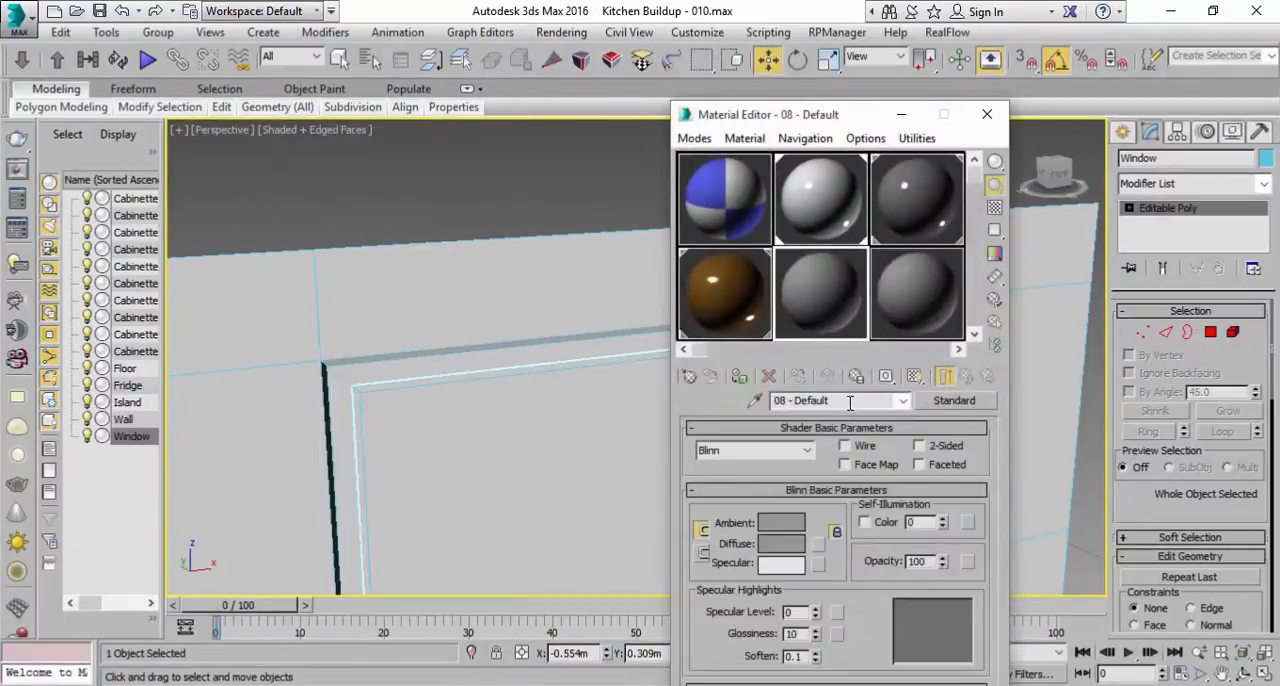
text(Glass)
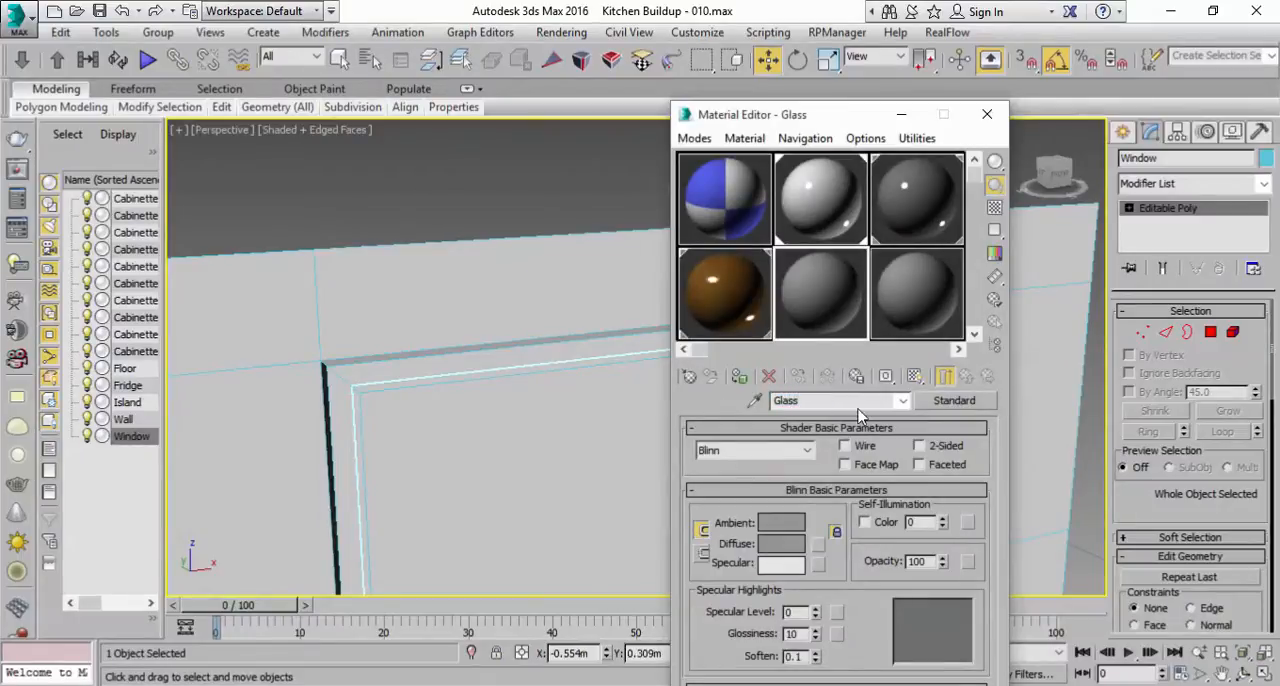
Step: Change the Glass material to Arch & Design and apply the Glass (Solid Geometry) template
click(950, 400)
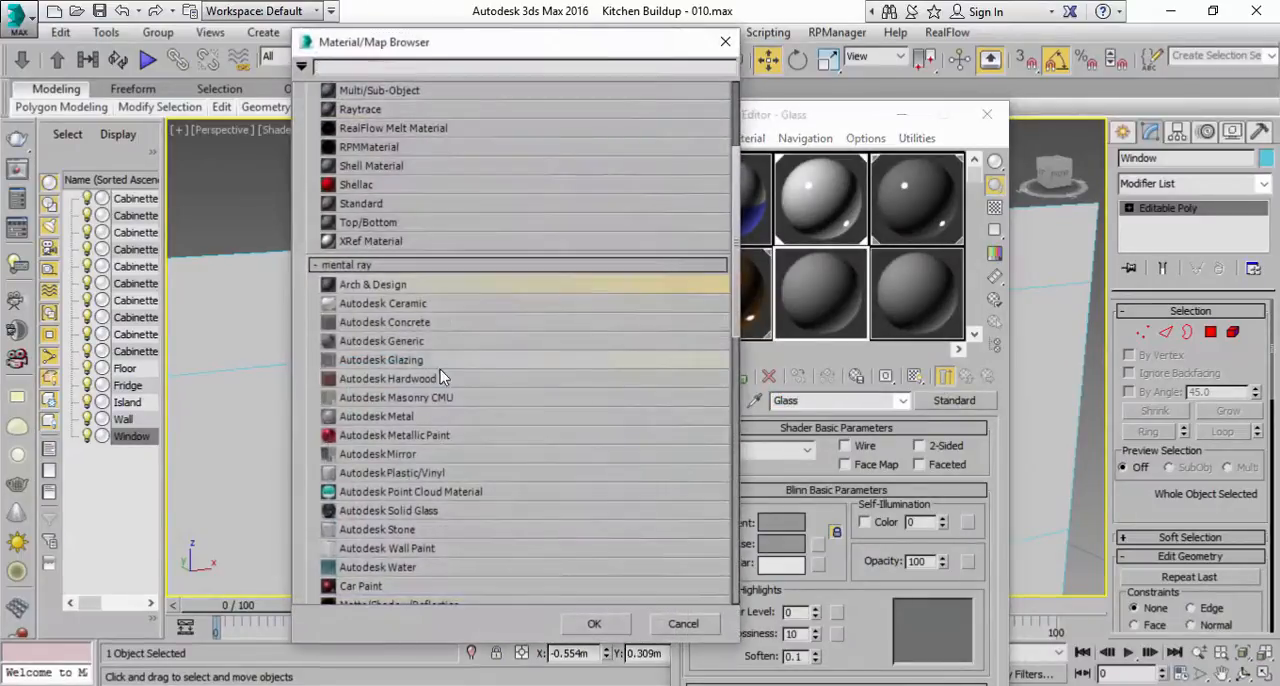
double_click(402, 290)
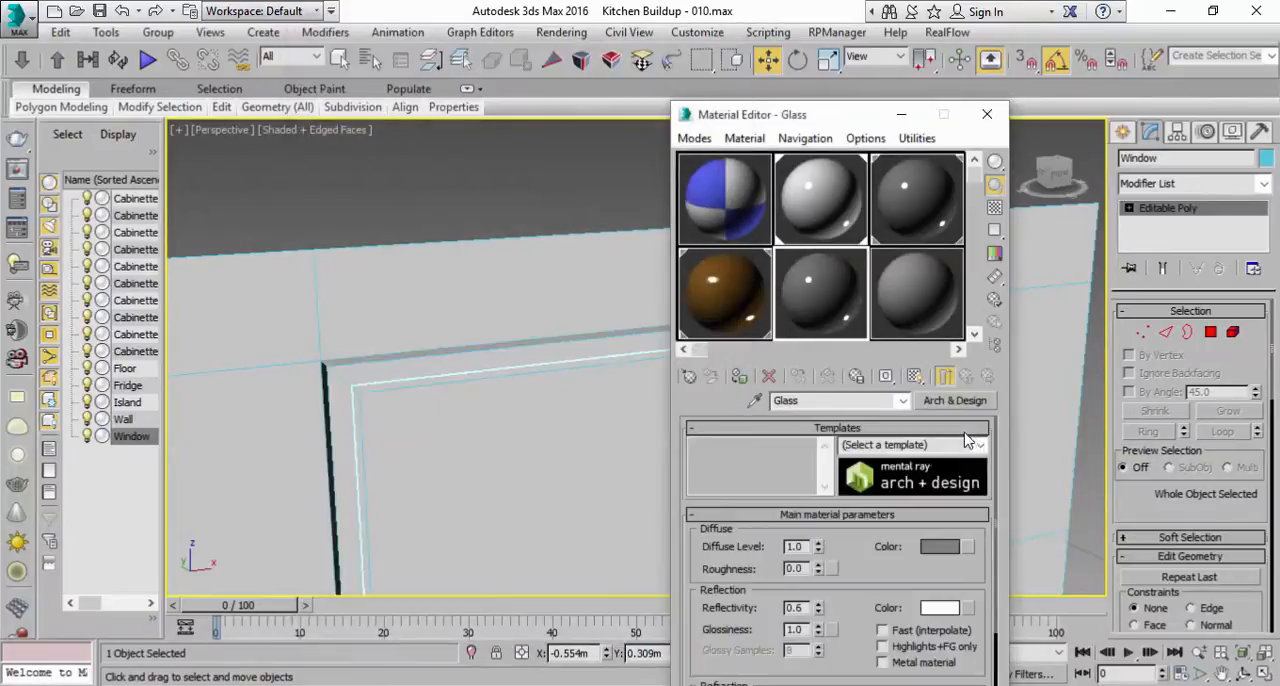
click(979, 447)
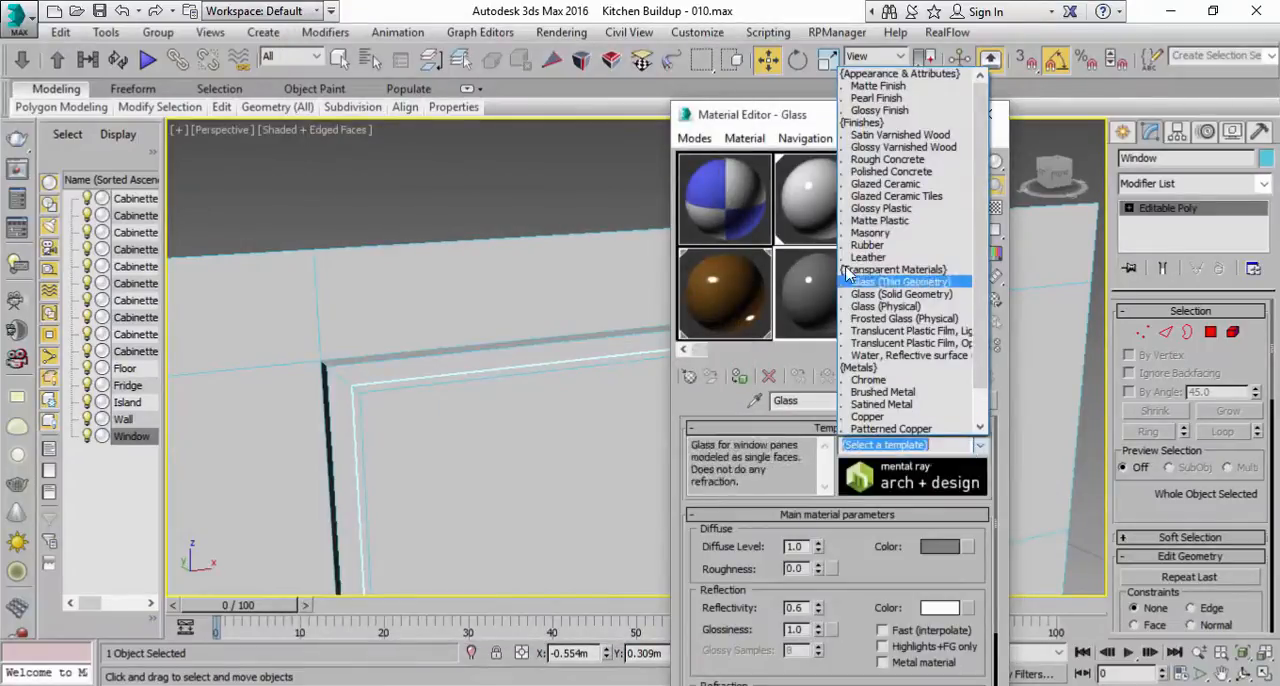
click(911, 294)
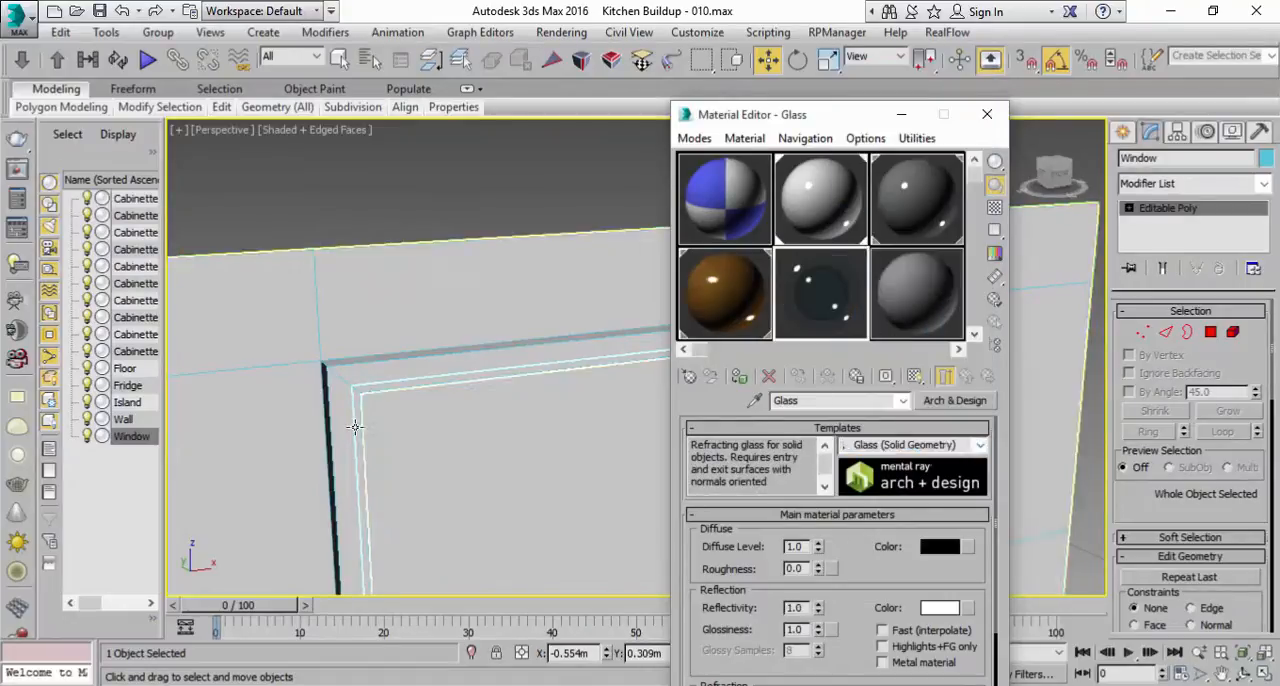
Step: Assign the Glass material to the Window pane and close the Material Editor
click(622, 449)
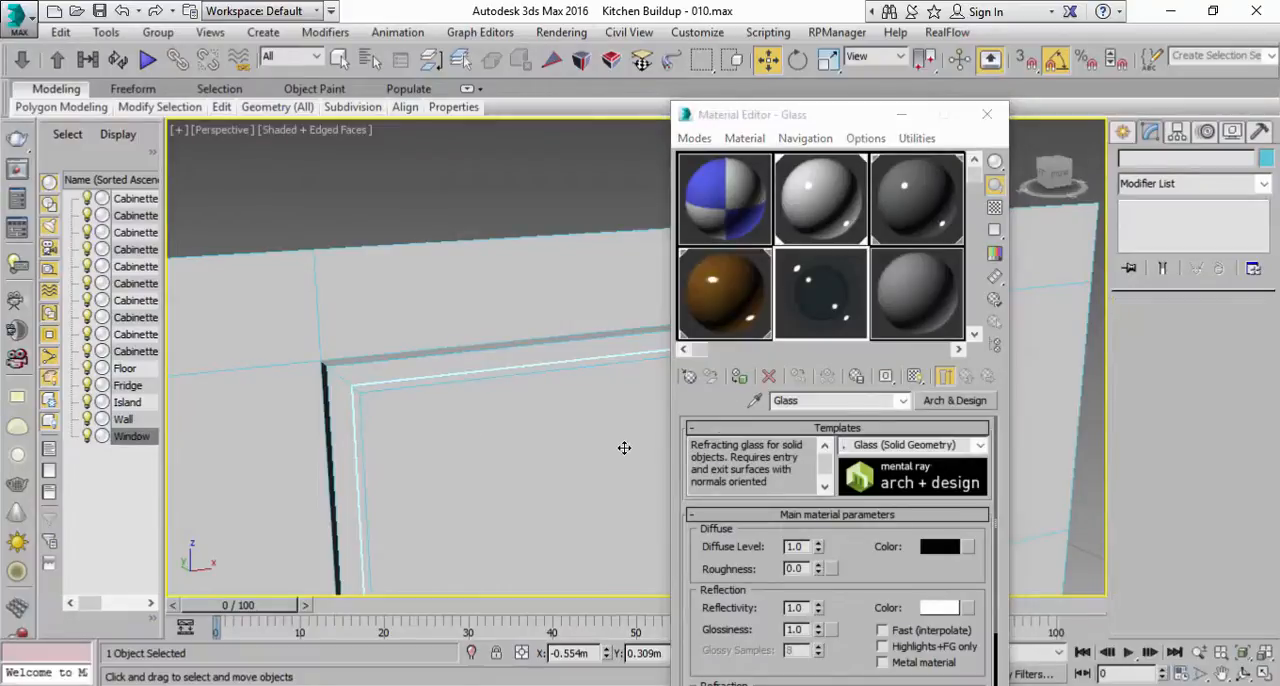
click(738, 376)
scroll(480, 354, down, 5)
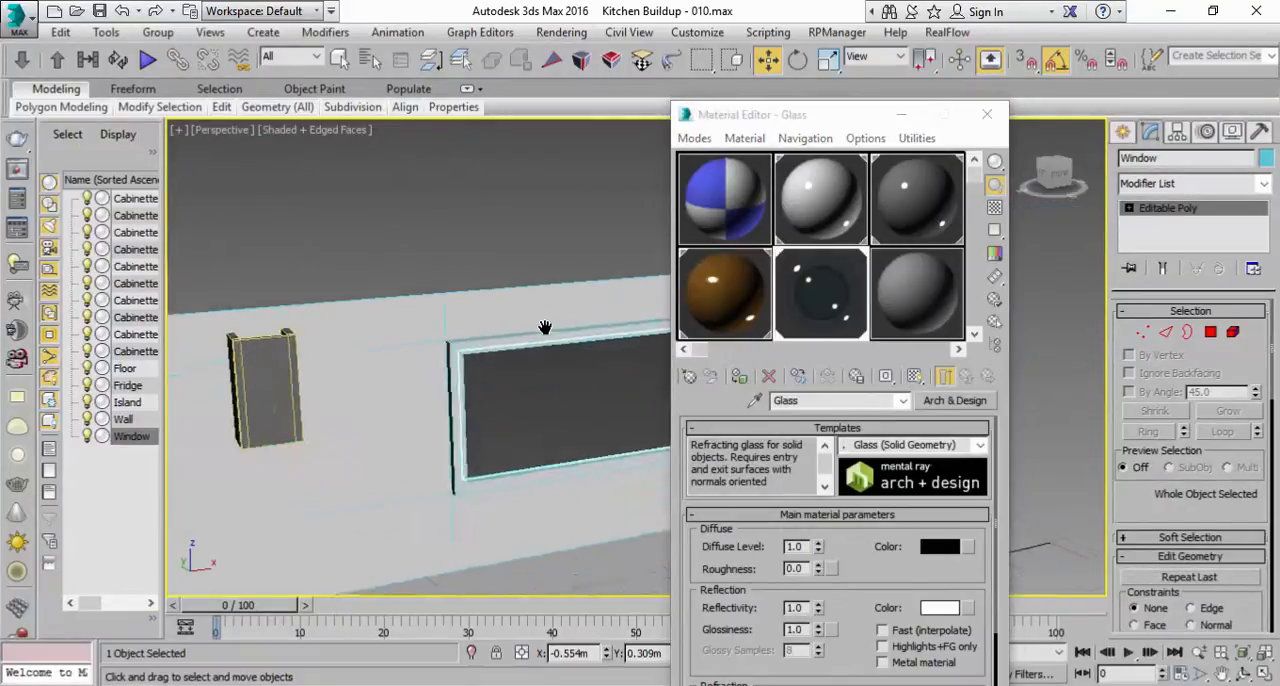
click(986, 115)
Step: Select the three boxes of the wall-mounted hood chimney and raise them slightly toward the wall's upper edge
key(q)
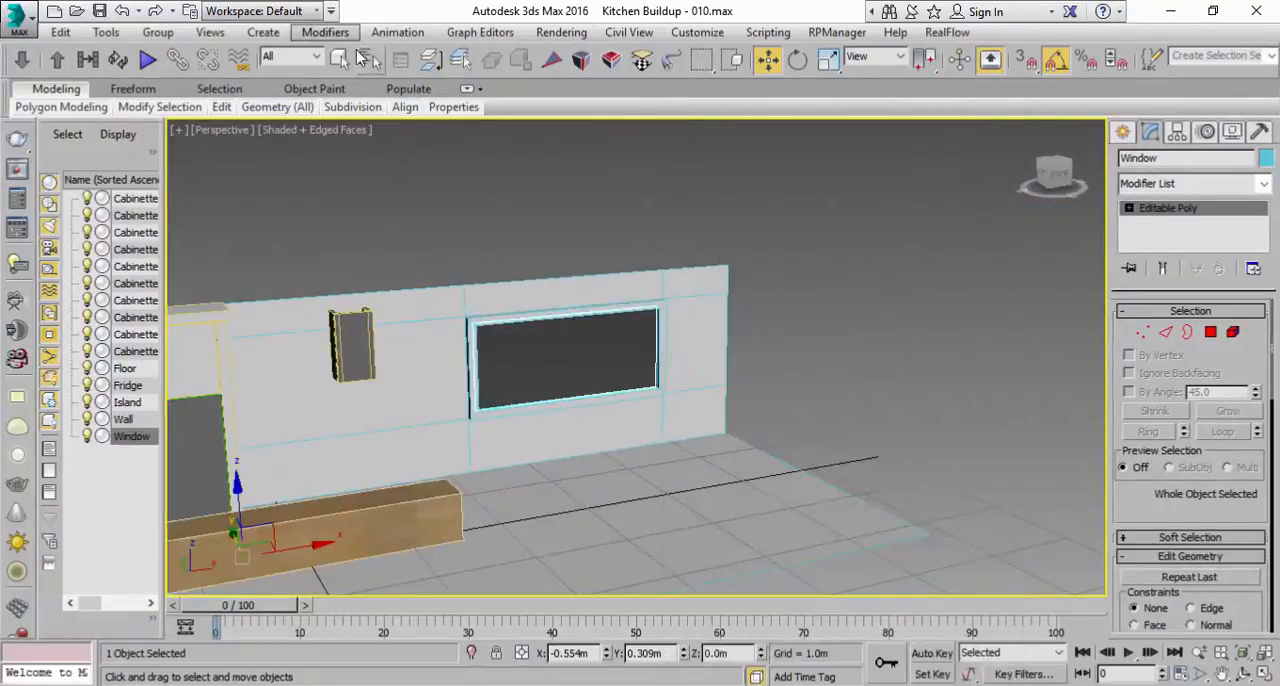
click(580, 253)
alt+middle_drag(518, 322, 665, 357)
click(579, 337)
scroll(562, 315, up, 5)
ctrl+click(560, 318)
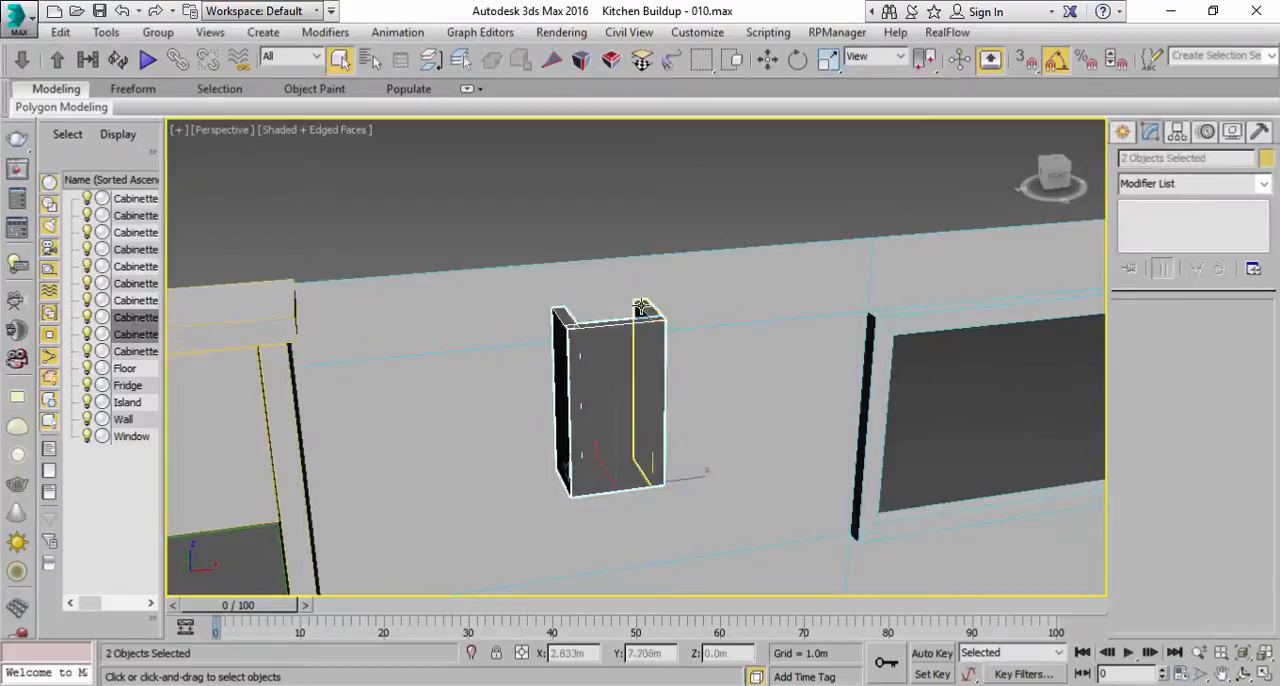
ctrl+click(645, 310)
click(1262, 673)
middle_click(881, 195)
key(w)
drag(858, 159, 857, 146)
right_click(1061, 527)
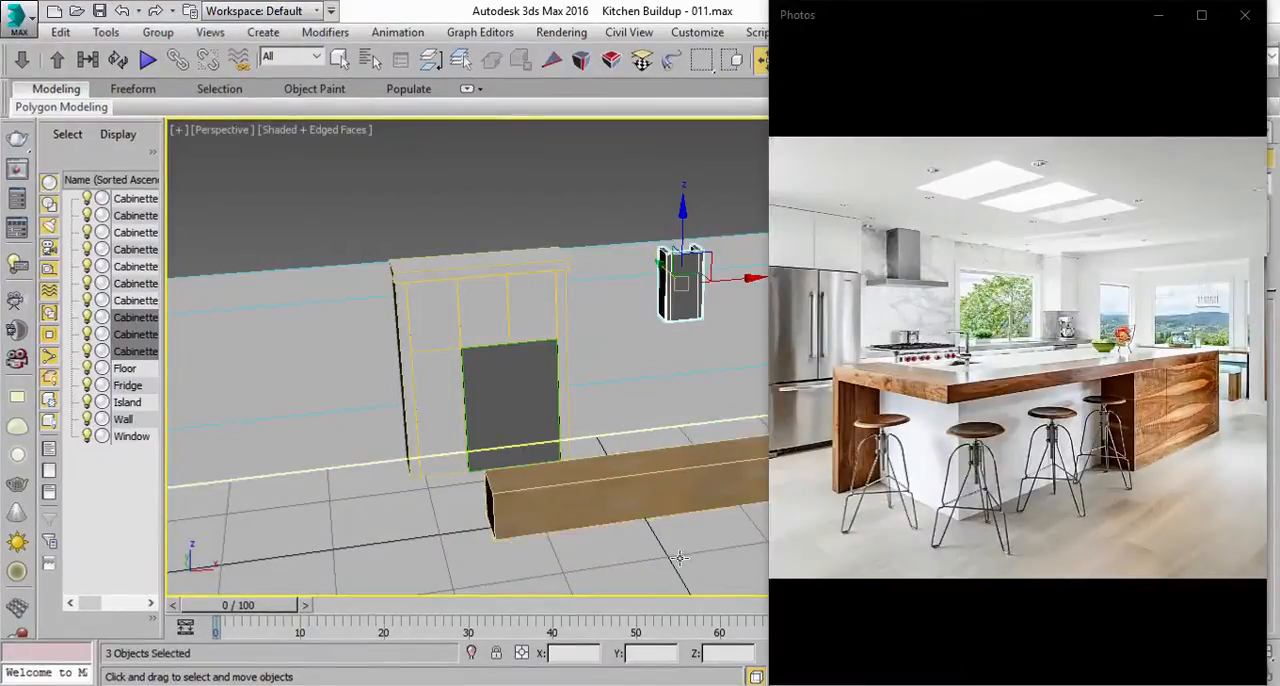
Step: Clone the flat panel that caps the fridge cabinet
middle_click(651, 397)
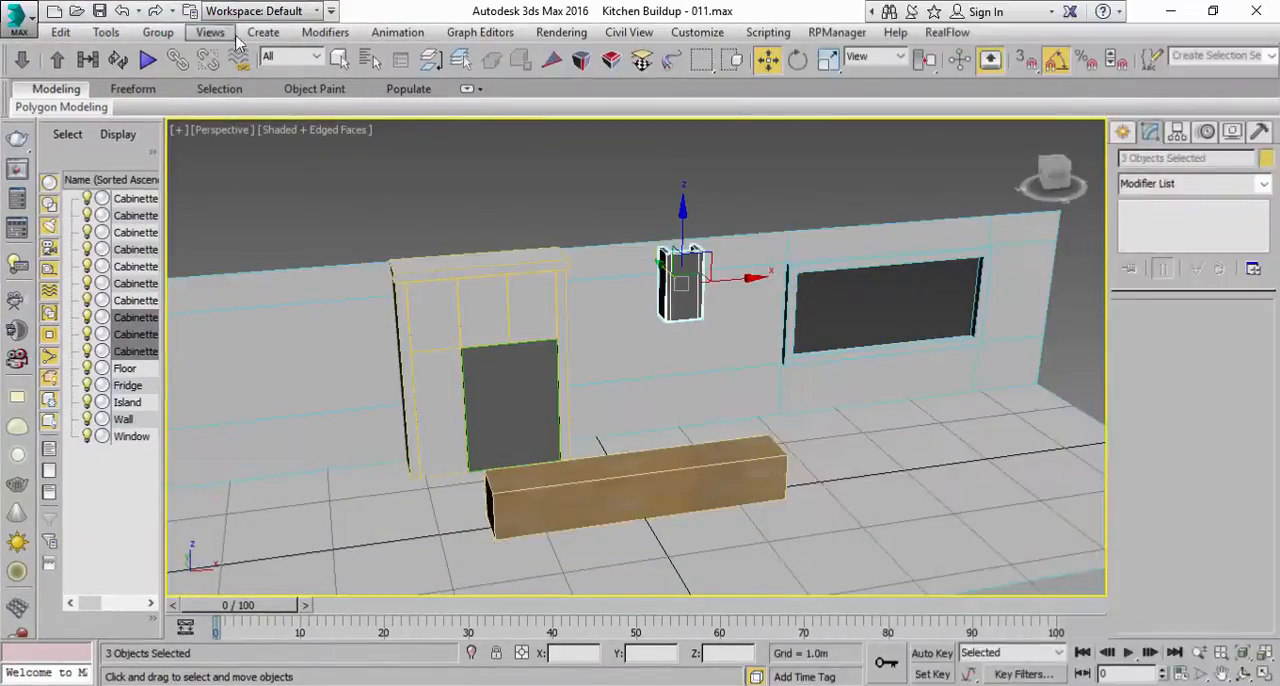
click(341, 58)
click(500, 261)
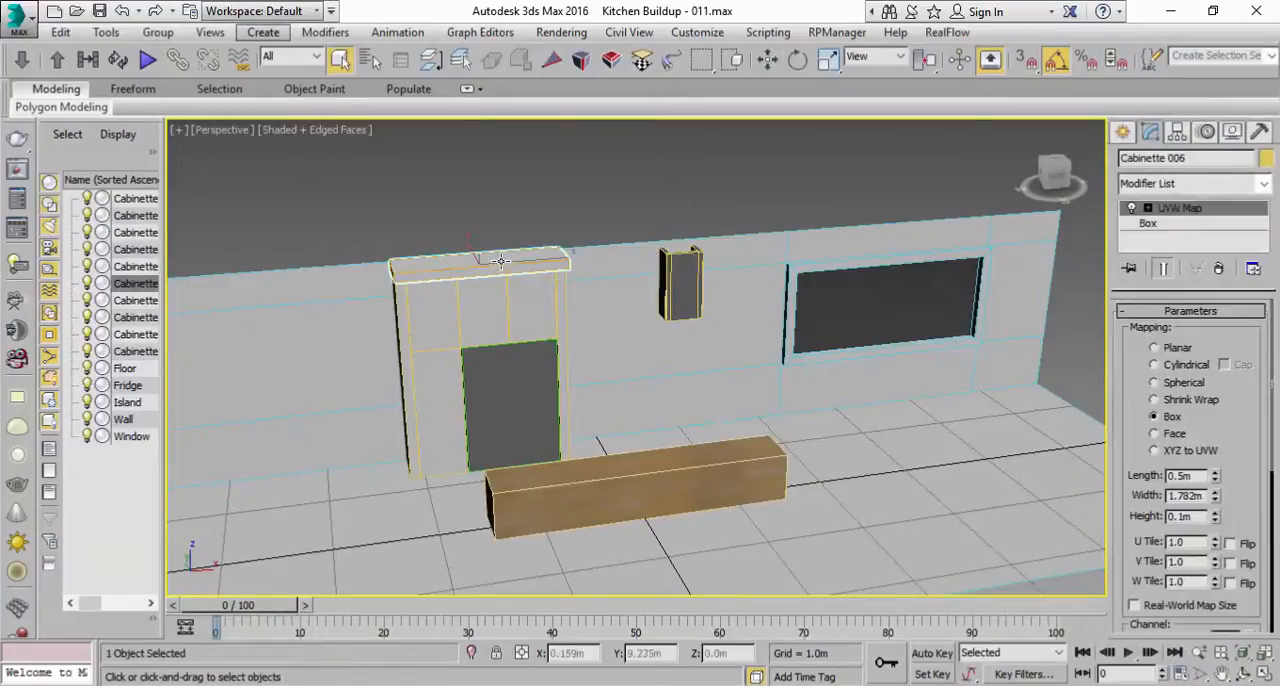
click(60, 32)
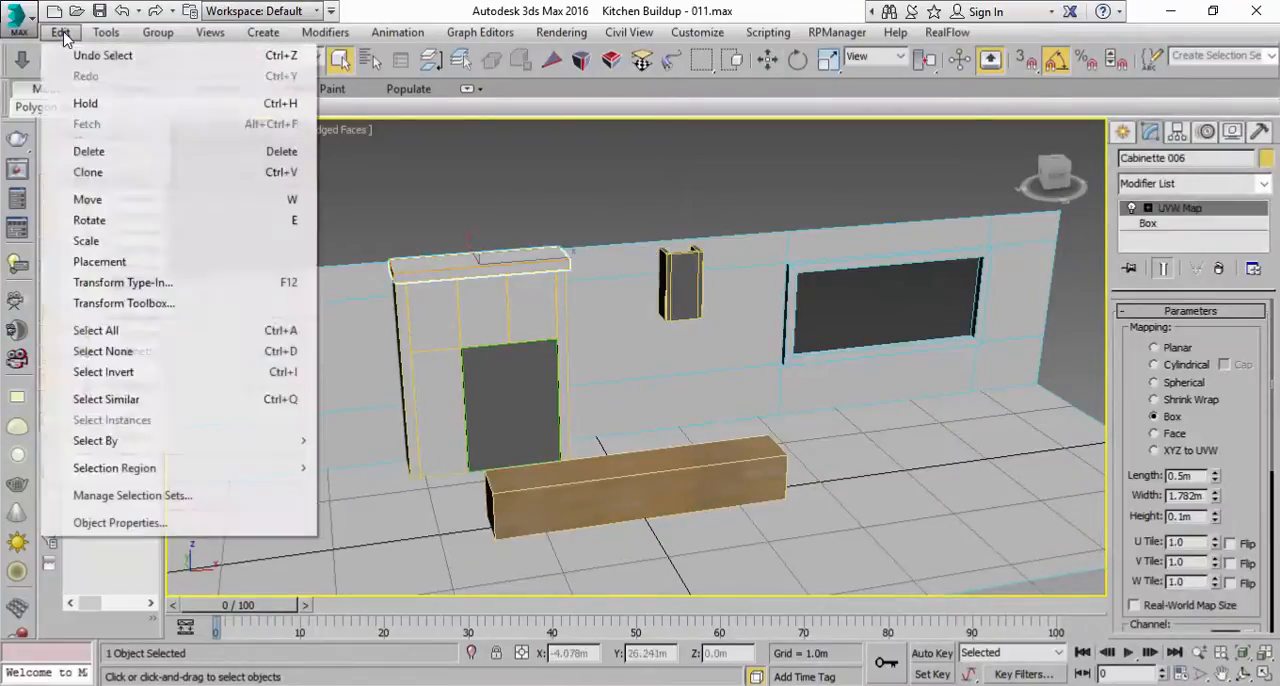
click(90, 172)
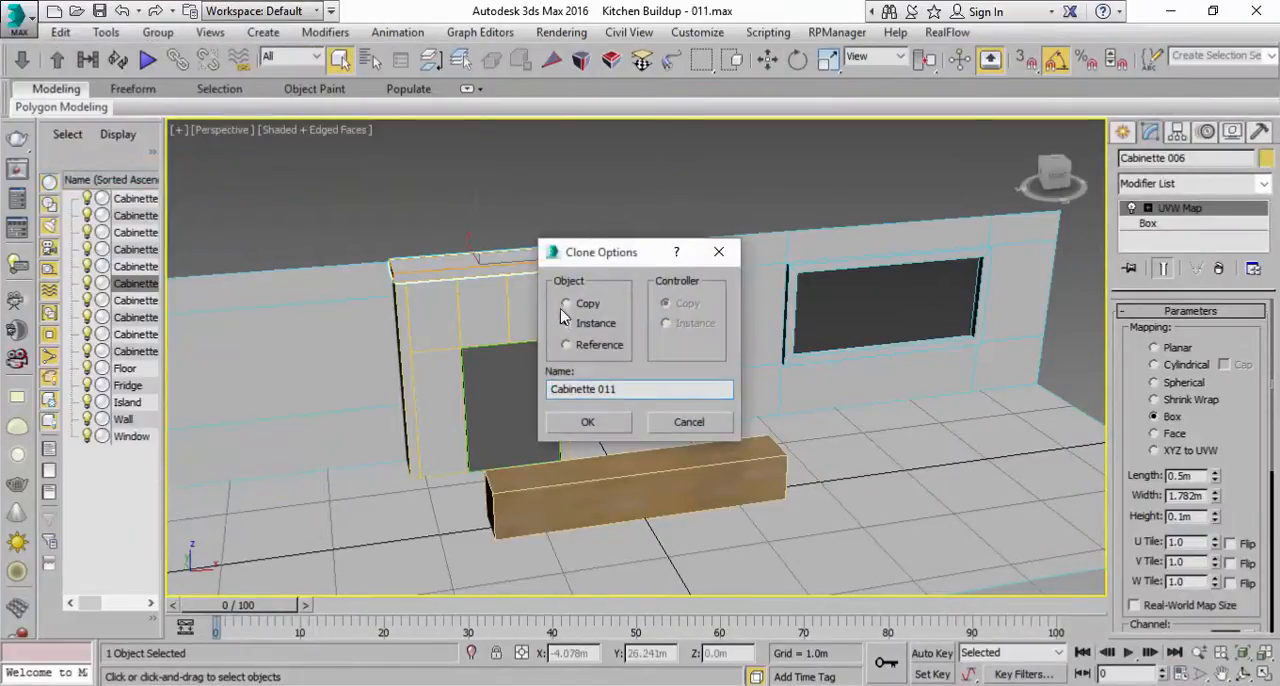
click(604, 429)
Step: Move the cloned panel out in front of the wall beside the hood chimney, to about X -0.69 m, Y -0.021 m, Z 2.227 m
key(w)
mouse_move(382, 287)
alt+middle_down()
mouse_move(417, 290)
mouse_move(334, 277)
alt+middle_up()
mouse_move(367, 272)
mouse_down()
mouse_move(520, 316)
mouse_move(667, 280)
mouse_up()
scroll(668, 280, up, 4)
middle_drag(668, 280, 672, 348)
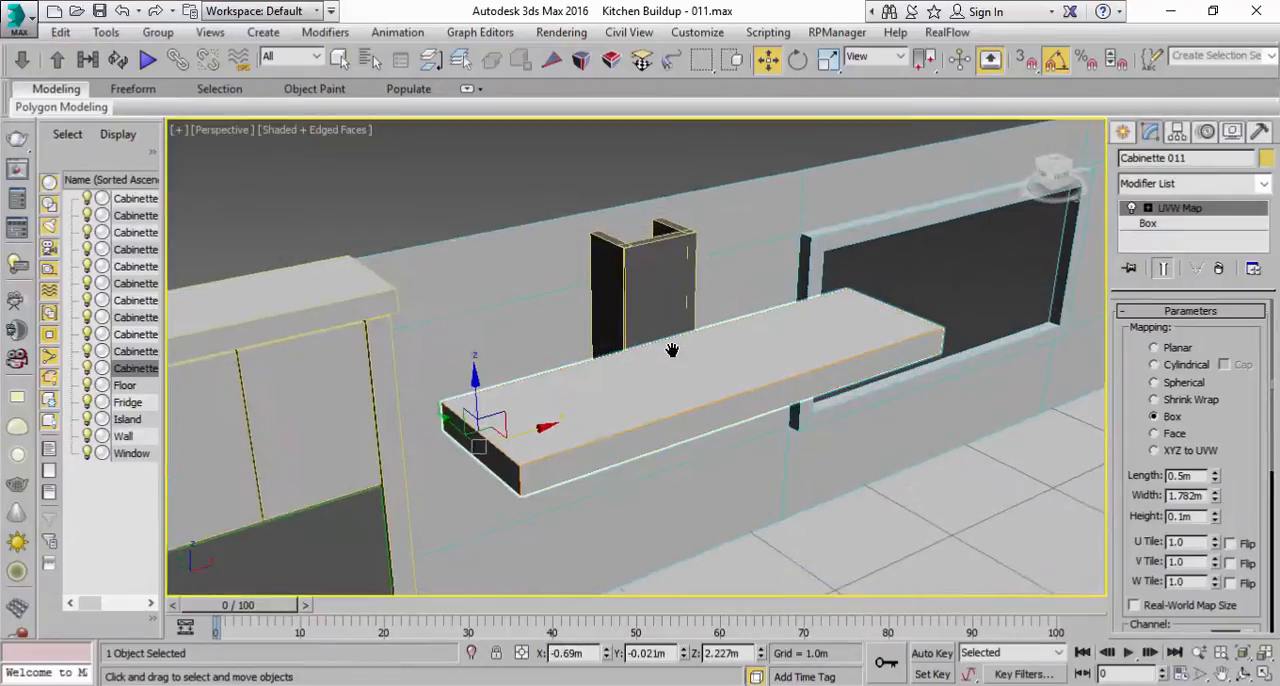
scroll(672, 348, down, 4)
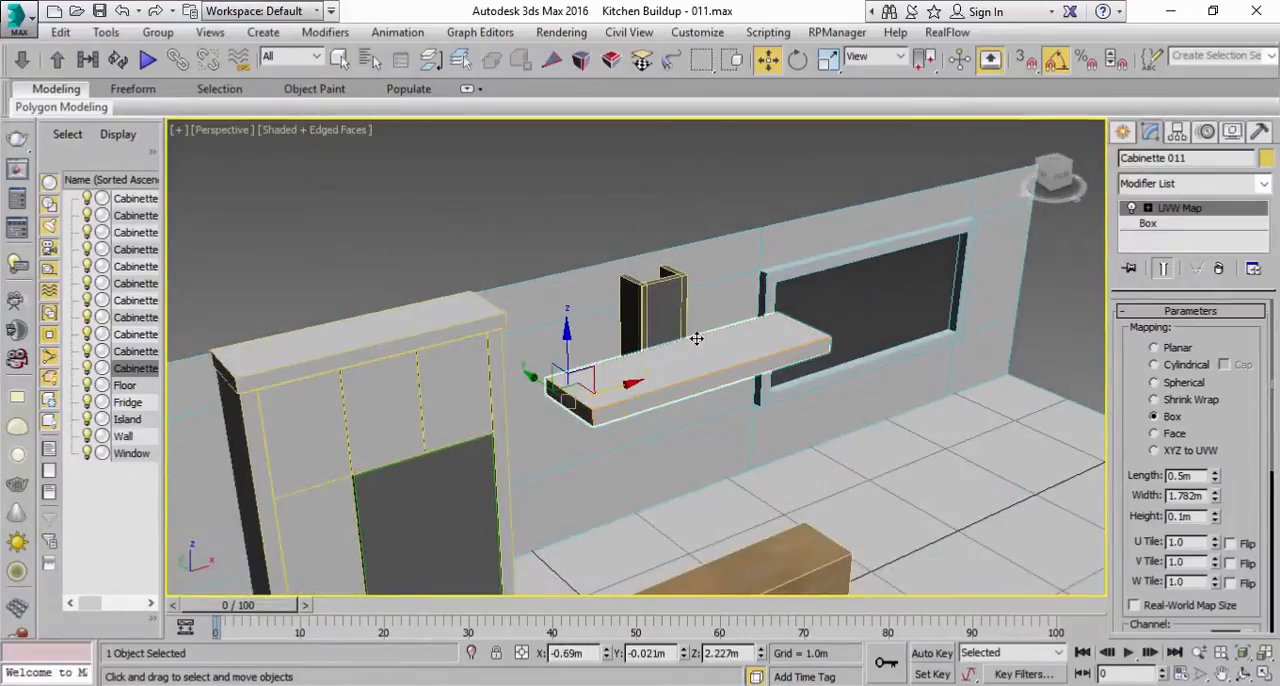
Step: Shorten the cloned panel by reducing its box height to 0.695 m
click(1167, 226)
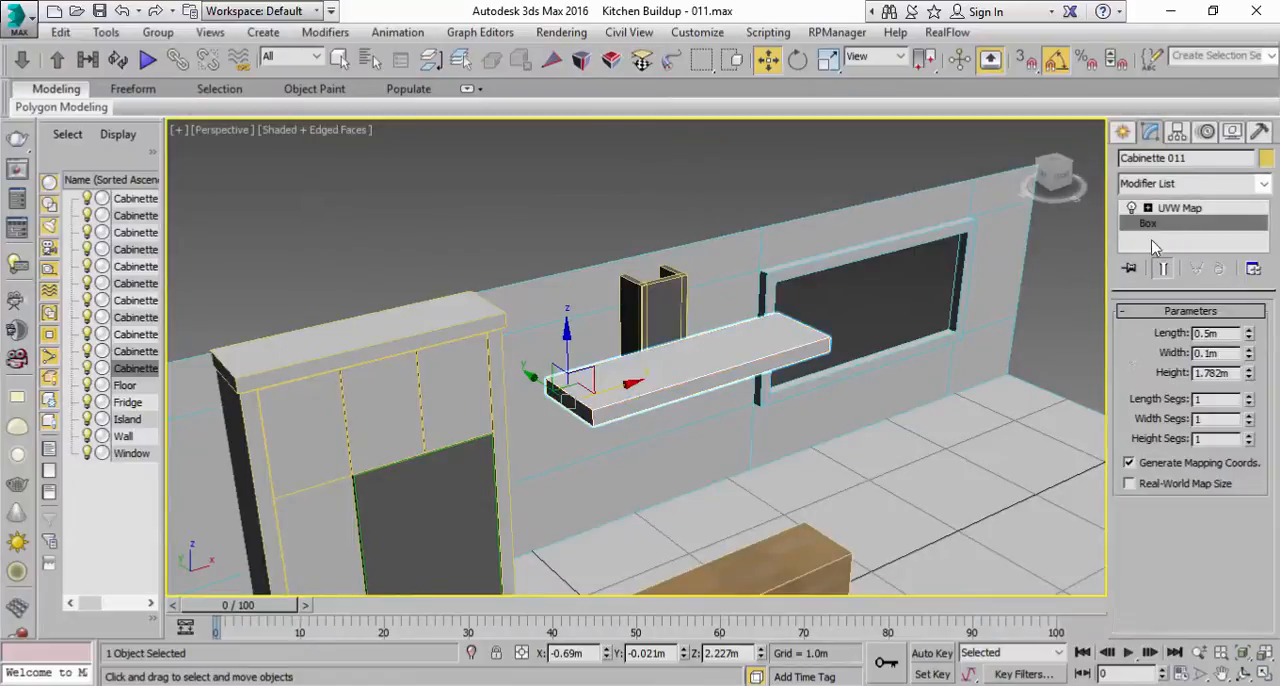
drag(1249, 376, 1240, 430)
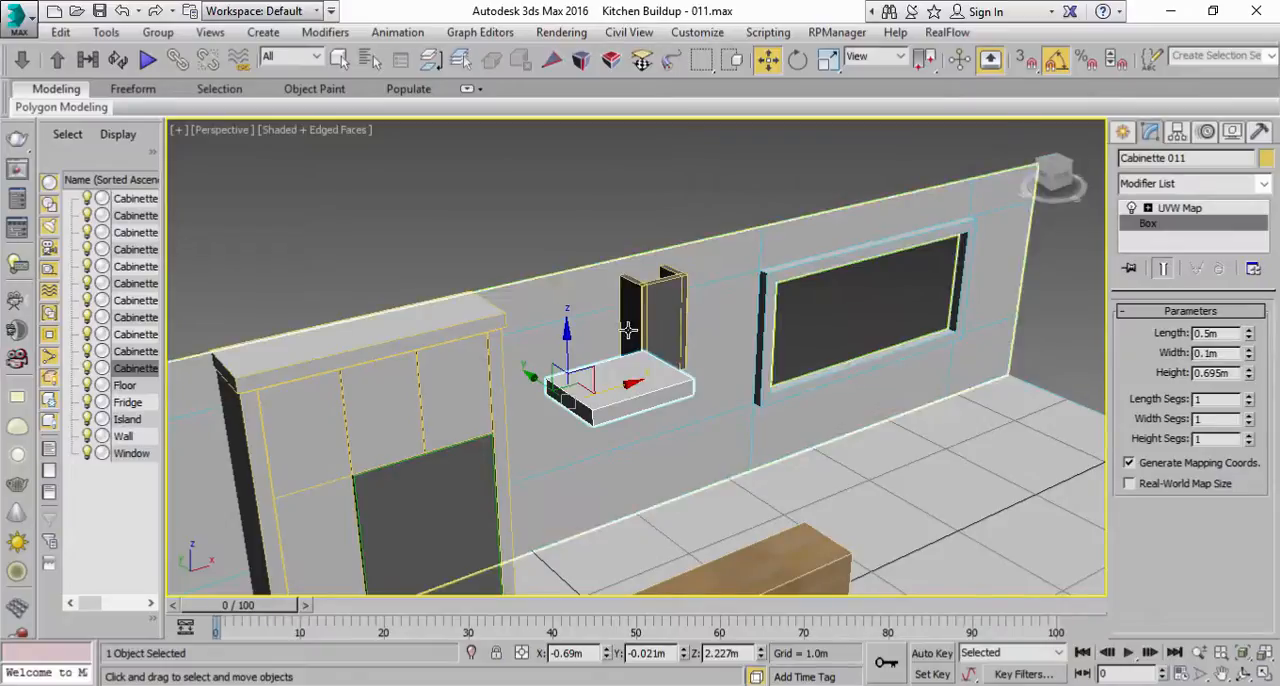
alt+middle_drag(672, 317, 708, 315)
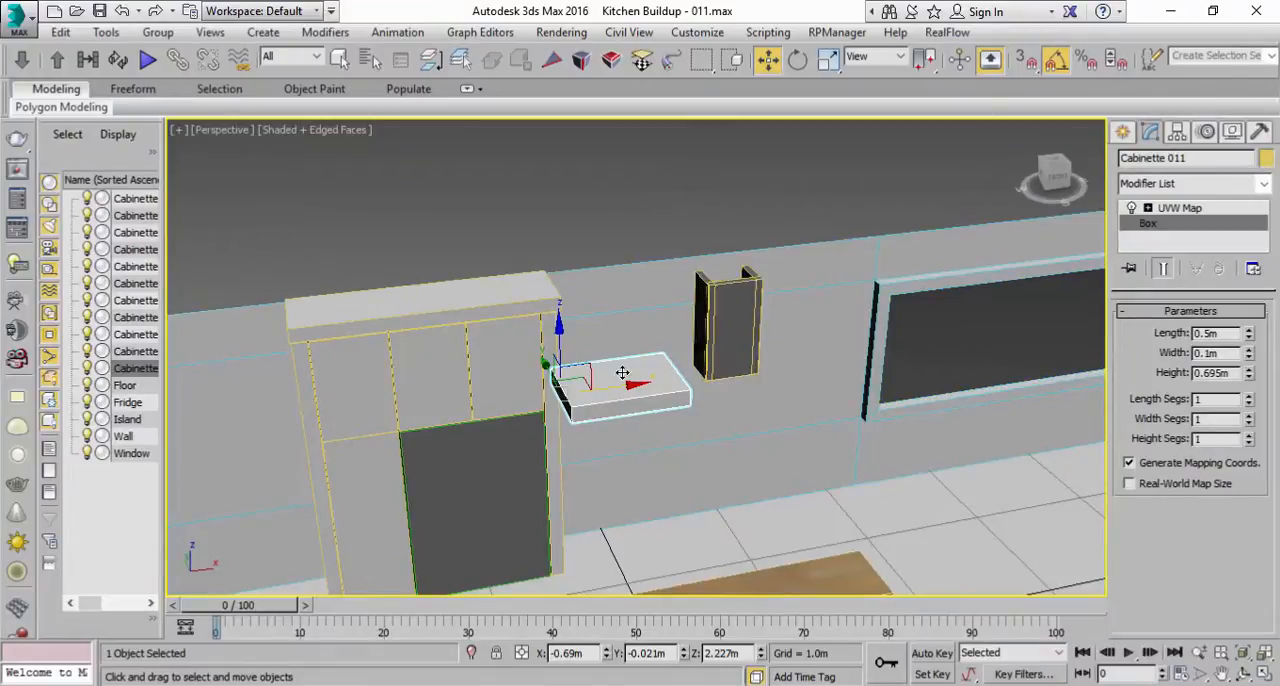
Step: Center the shortened panel's pivot on the object and leave pivot editing
click(1177, 133)
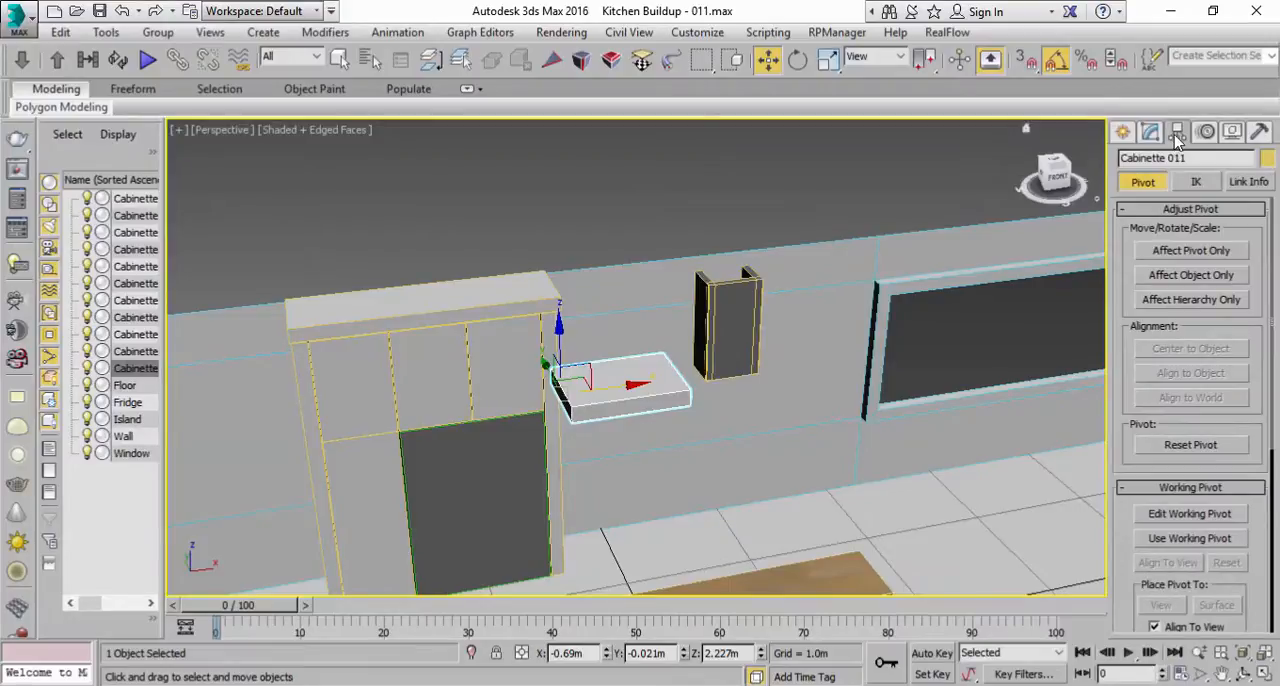
click(1175, 258)
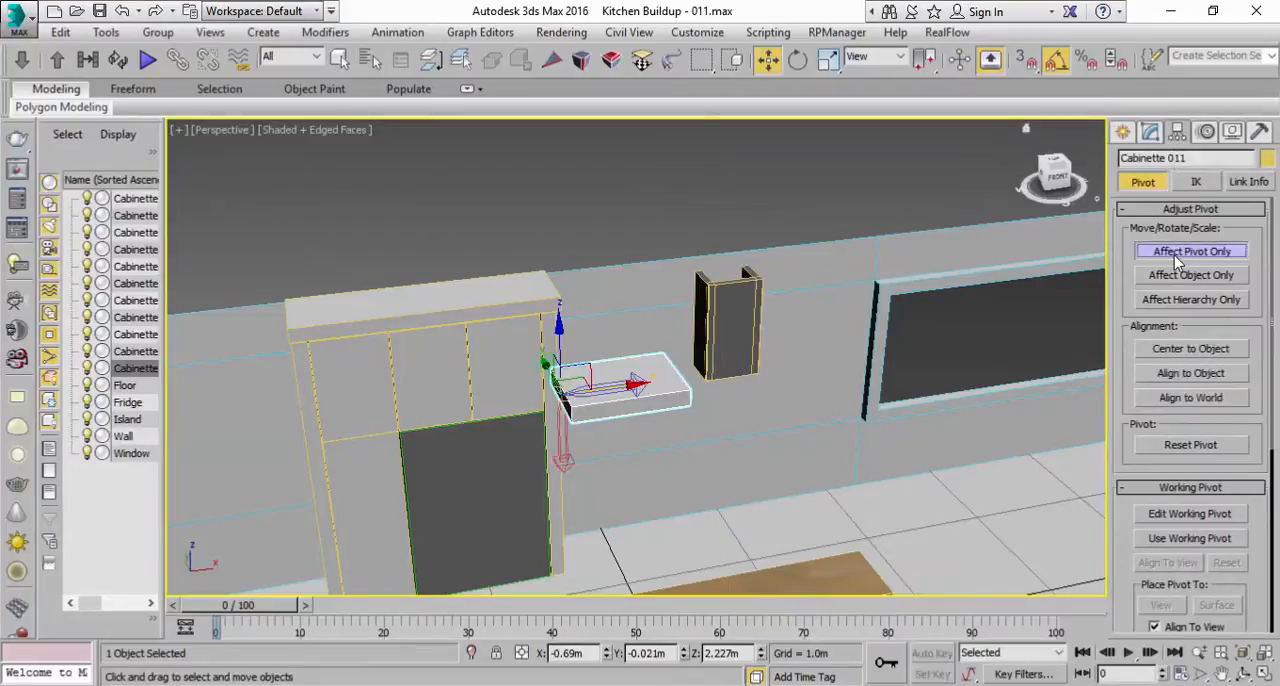
click(1172, 350)
mouse_move(718, 357)
alt+middle_down()
mouse_move(683, 306)
mouse_move(700, 365)
alt+middle_up()
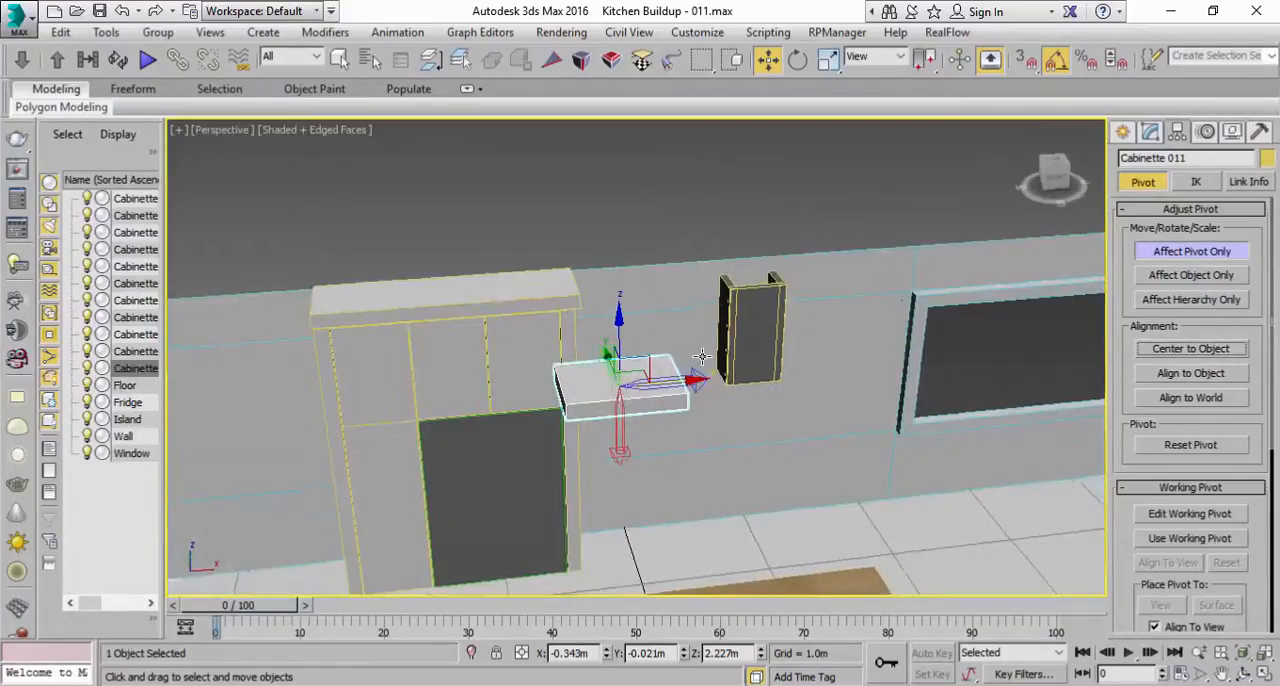
click(1150, 256)
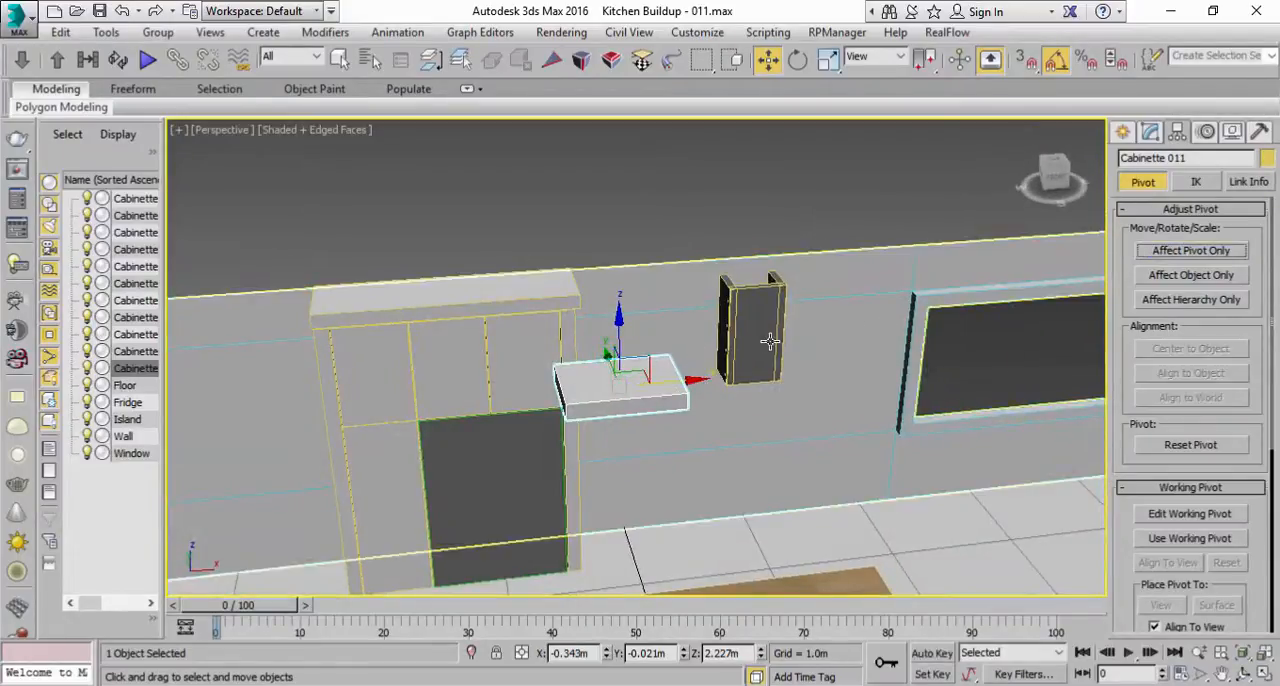
Step: Align the shortened panel to the chimney's front box, Cabinette 008, pivot point to pivot point in X, Y and Z position
click(755, 341)
alt+middle_drag(755, 341, 803, 308)
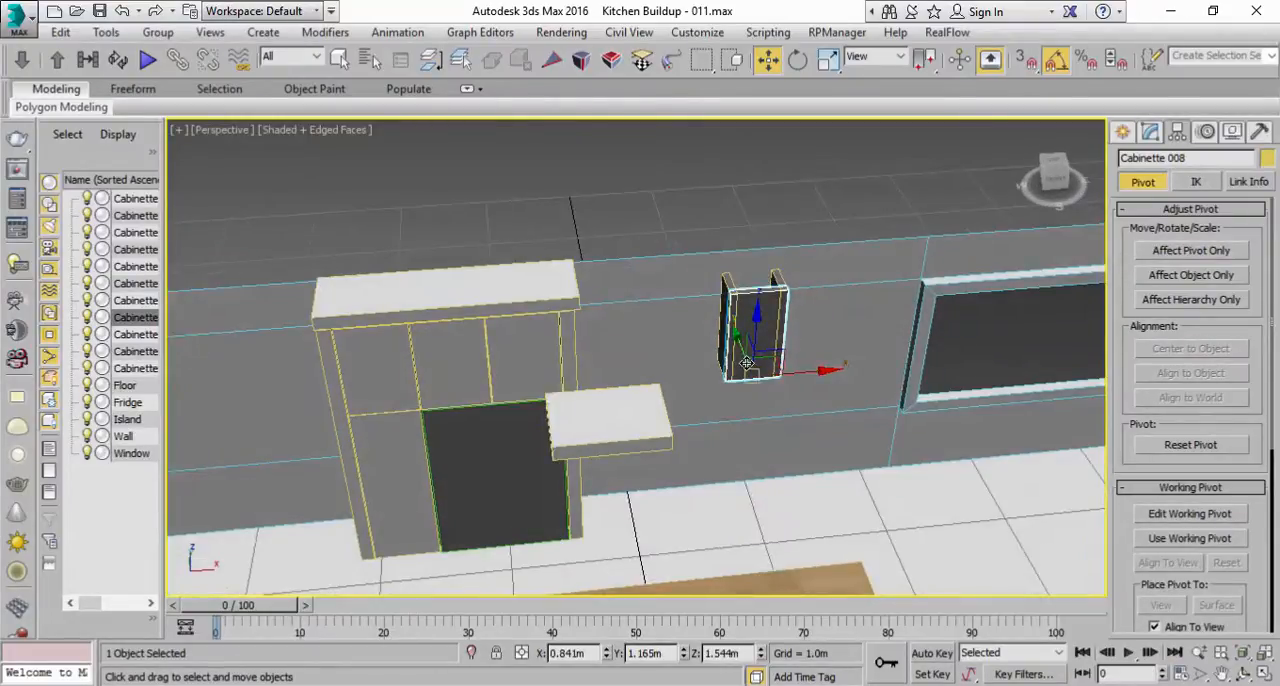
click(595, 418)
scroll(700, 380, up, 3)
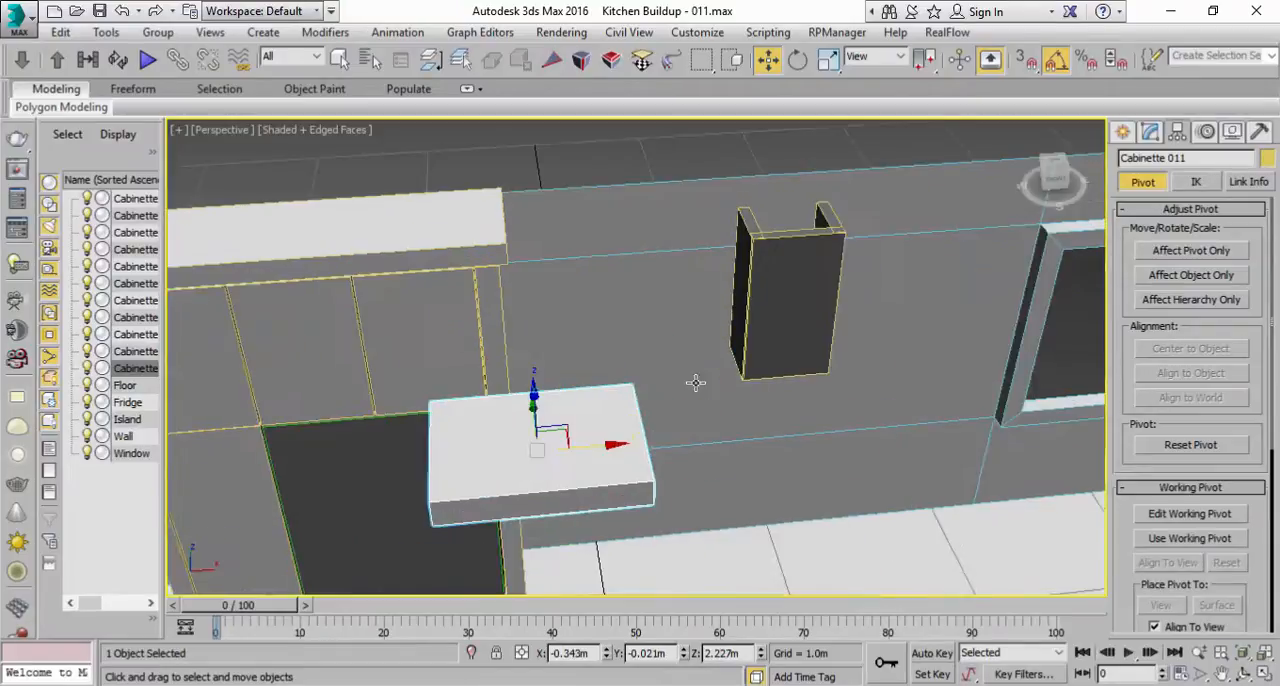
drag(888, 77, 597, 76)
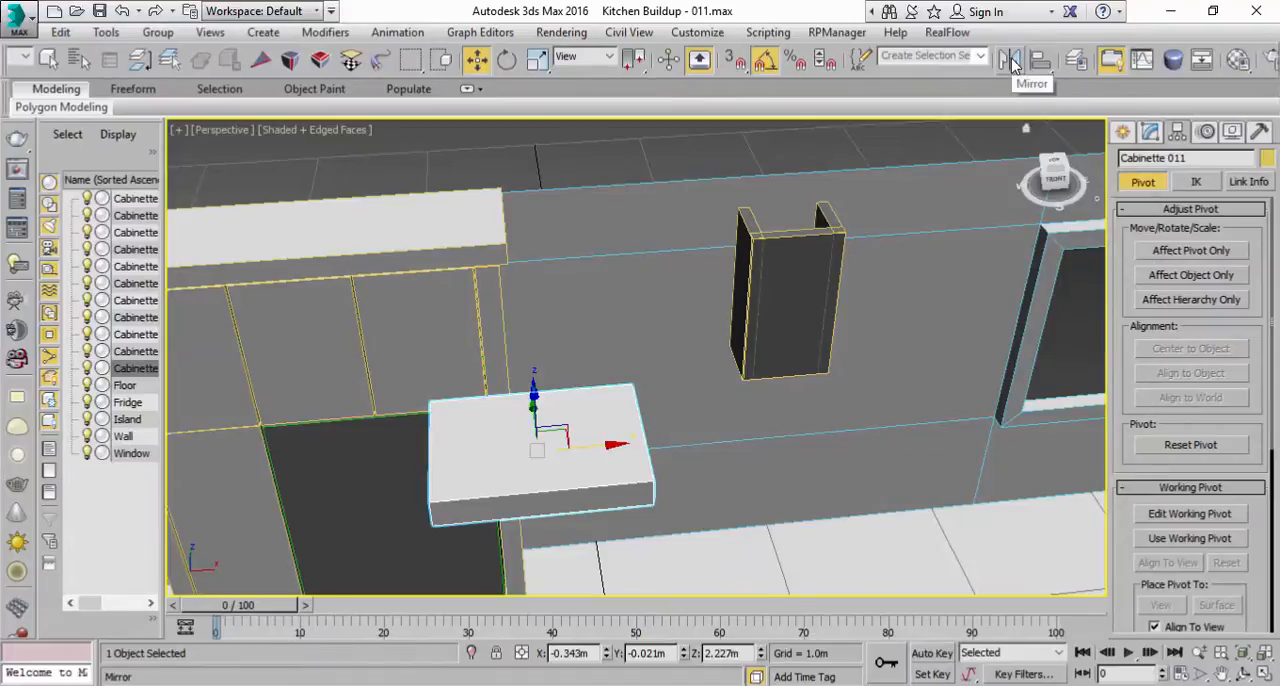
click(1040, 59)
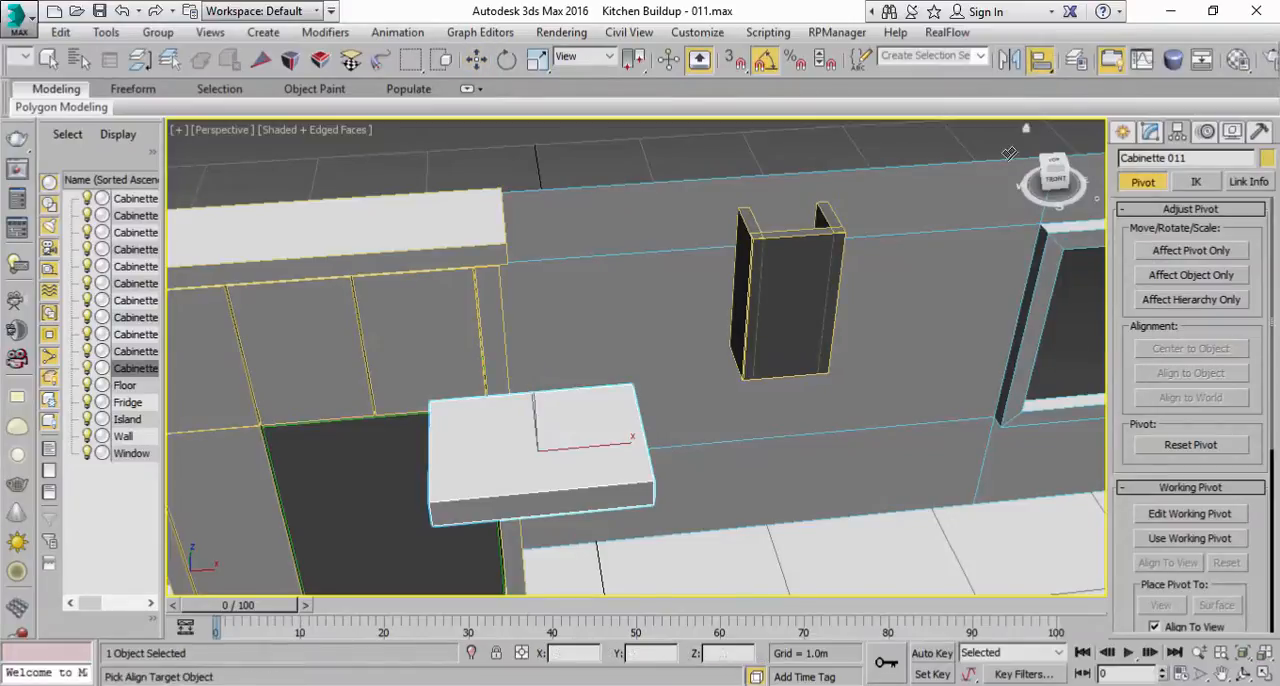
click(792, 326)
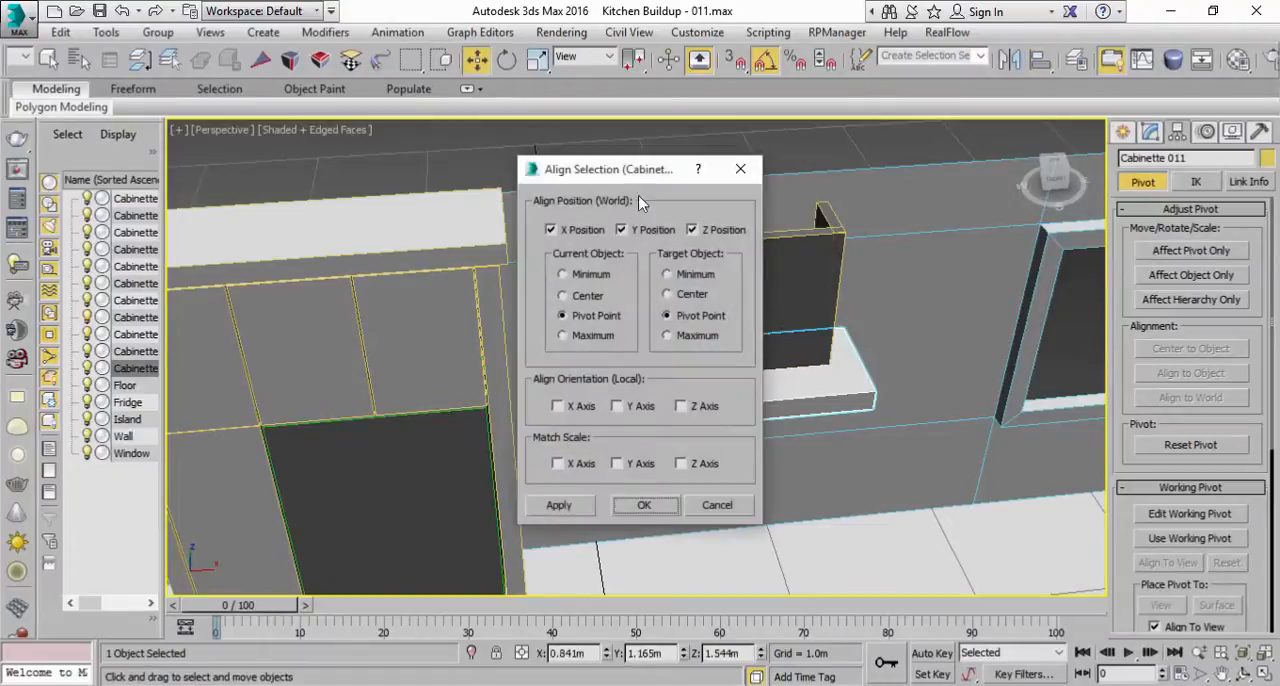
drag(613, 175, 435, 185)
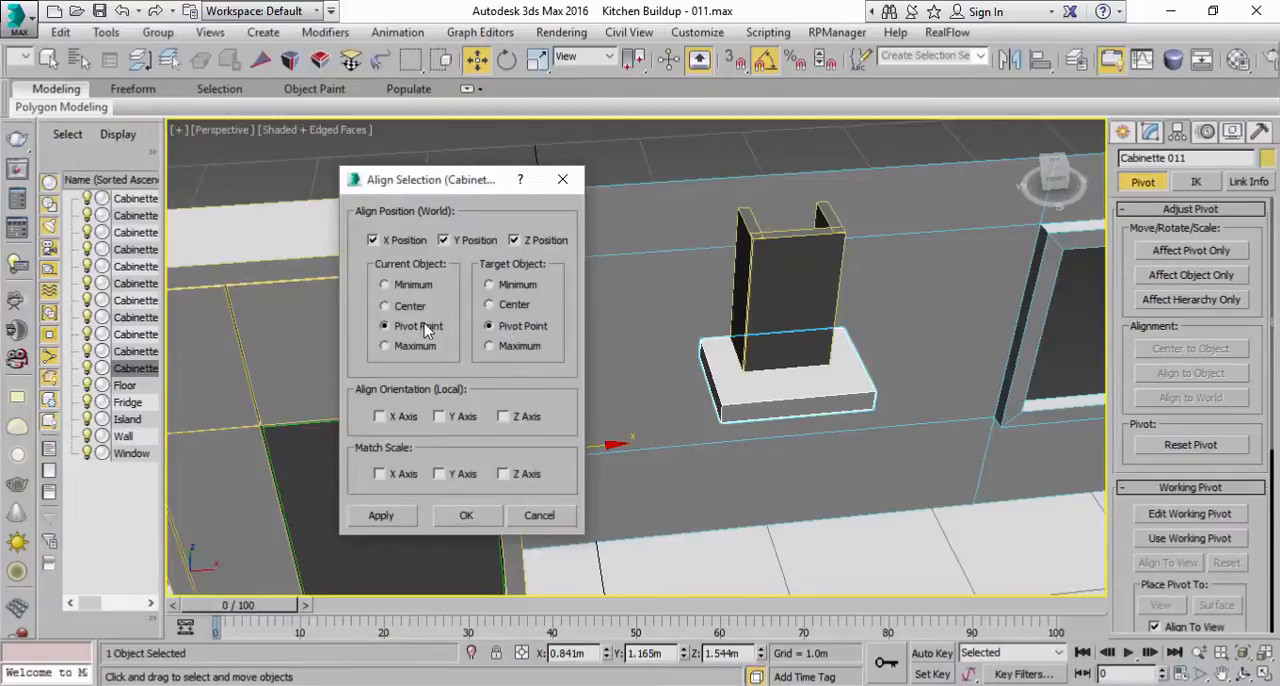
click(407, 246)
click(410, 245)
click(444, 241)
click(444, 241)
click(511, 242)
click(512, 241)
click(467, 515)
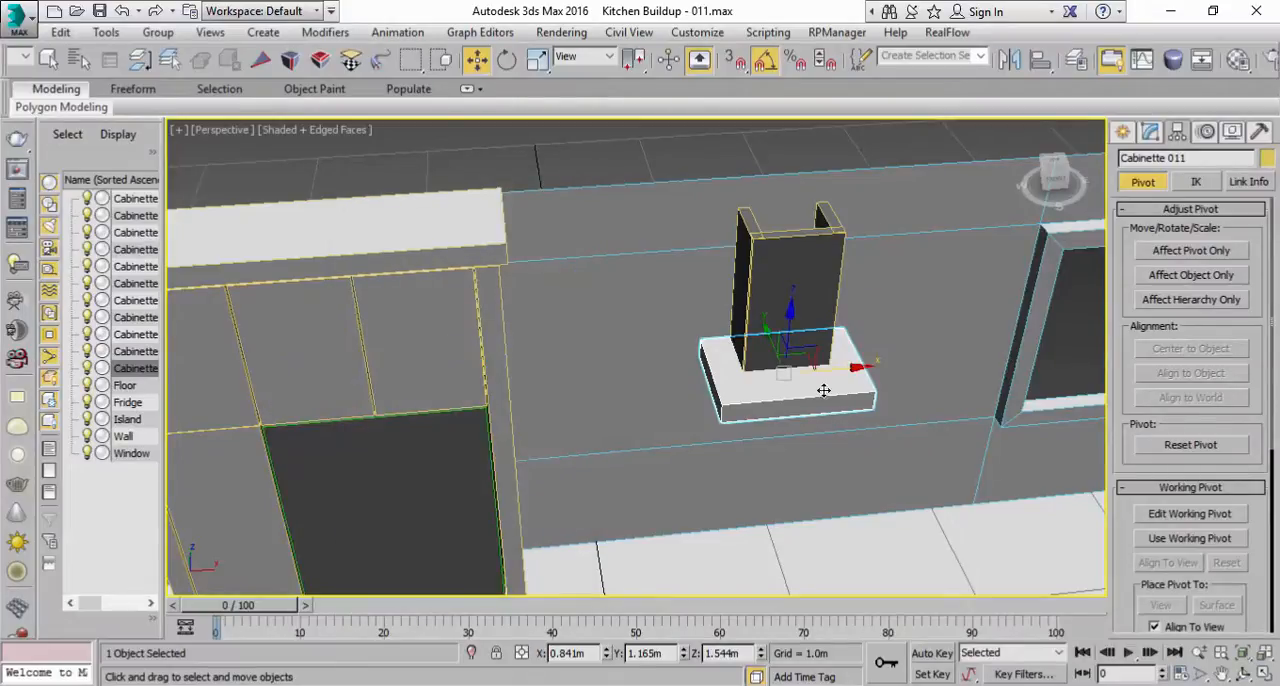
Step: Restore the smaller modeling window beside the reference photo and compare the panel and chimney with the pictured range hood
alt+middle_drag(858, 378, 937, 360)
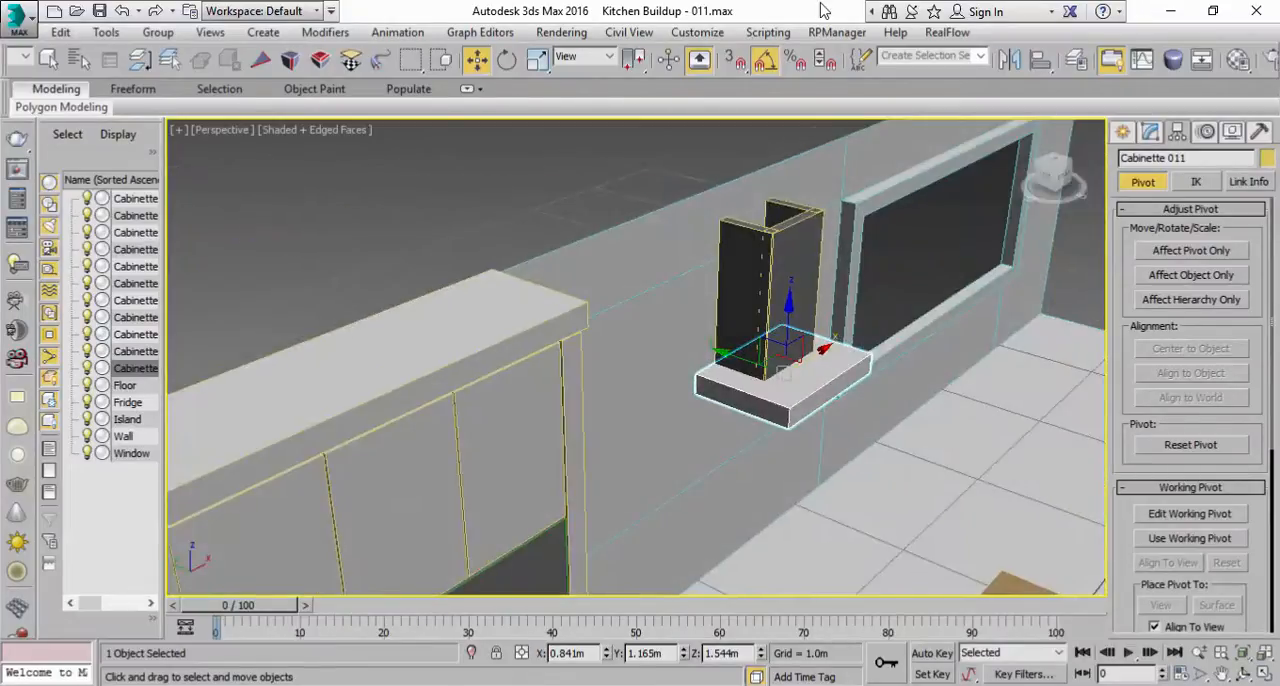
double_click(822, 10)
scroll(480, 360, up, 5)
alt+middle_drag(466, 369, 490, 385)
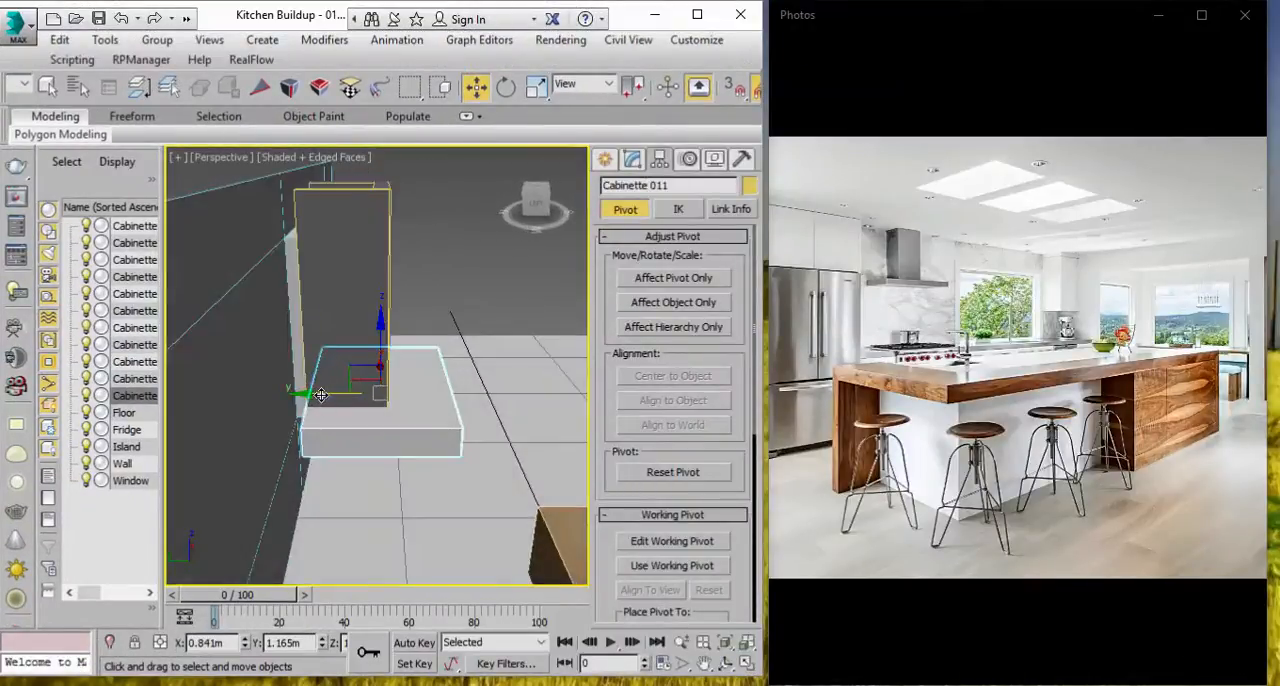
alt+middle_drag(322, 394, 305, 145)
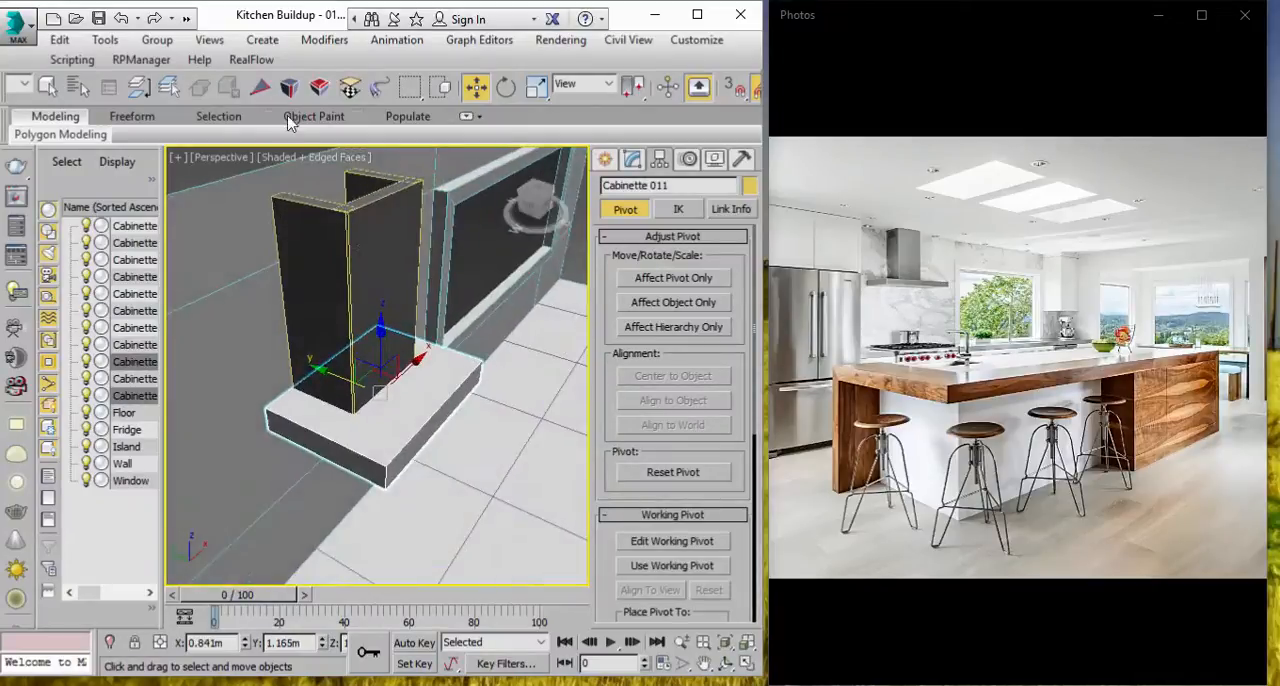
Step: Select the three chimney boxes together with the base panel and move them back along Y to the wall, placing the panel at about Y 1.498 m
key(q)
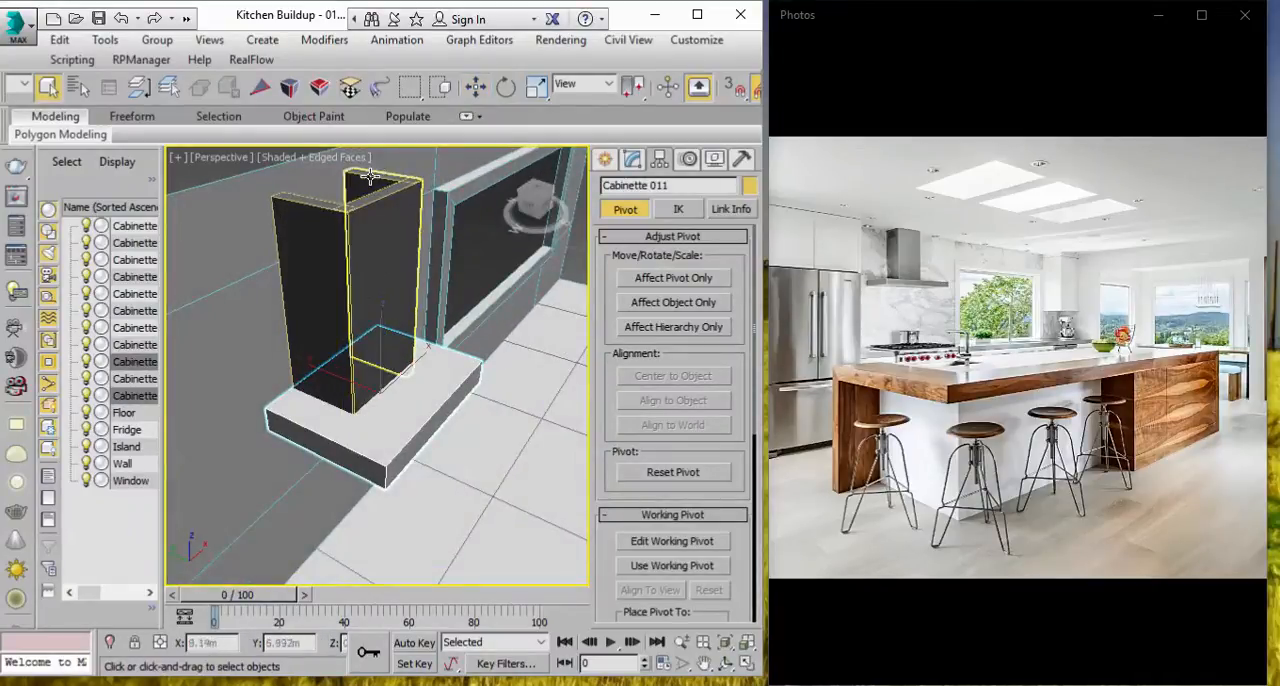
click(381, 250)
ctrl+click(310, 250)
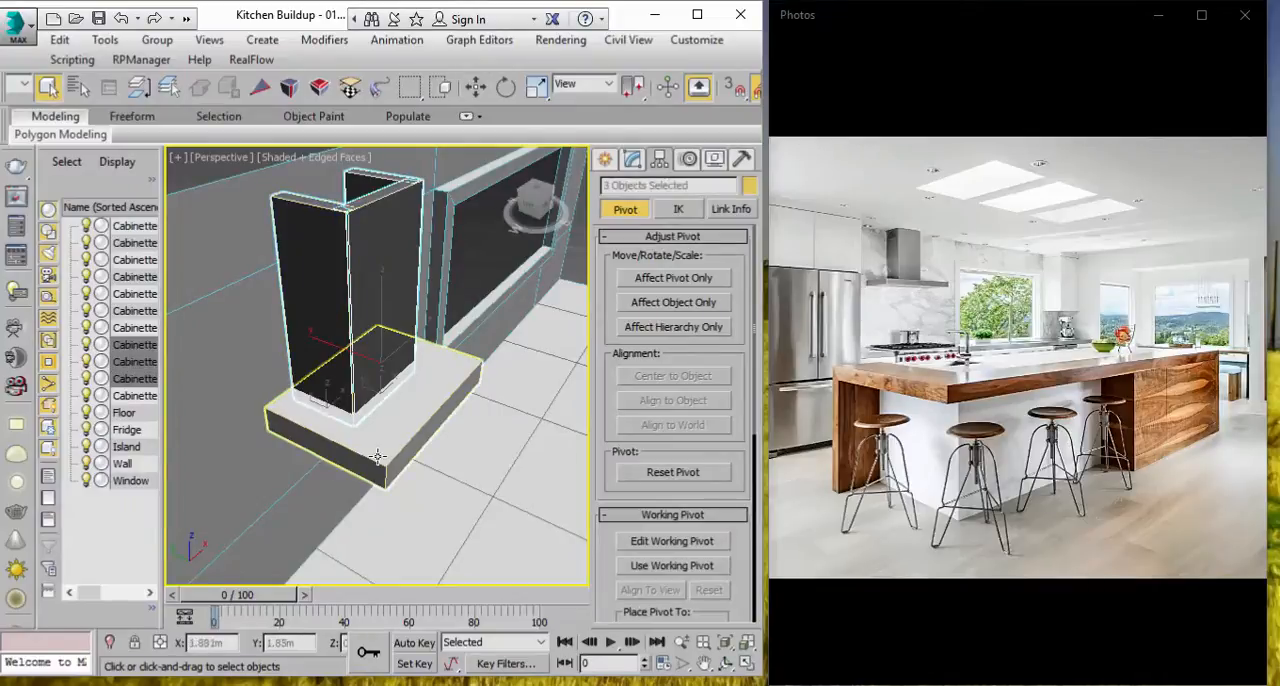
ctrl+click(385, 451)
key(w)
alt+middle_drag(403, 426, 416, 372)
drag(371, 336, 289, 305)
alt+middle_drag(386, 384, 348, 320)
Step: Try increasing the box height of the hood's base panel, Cabinette 011, to 0.935 m
click(426, 163)
click(400, 385)
click(633, 161)
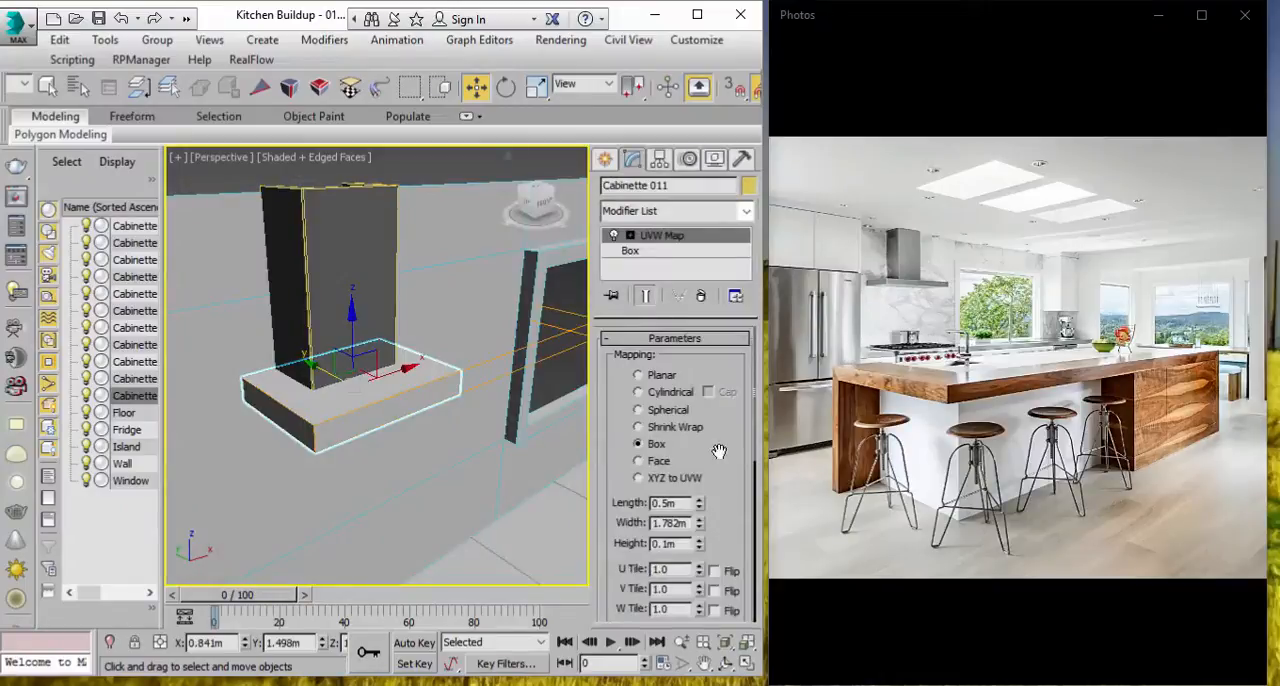
click(642, 252)
drag(731, 408, 735, 388)
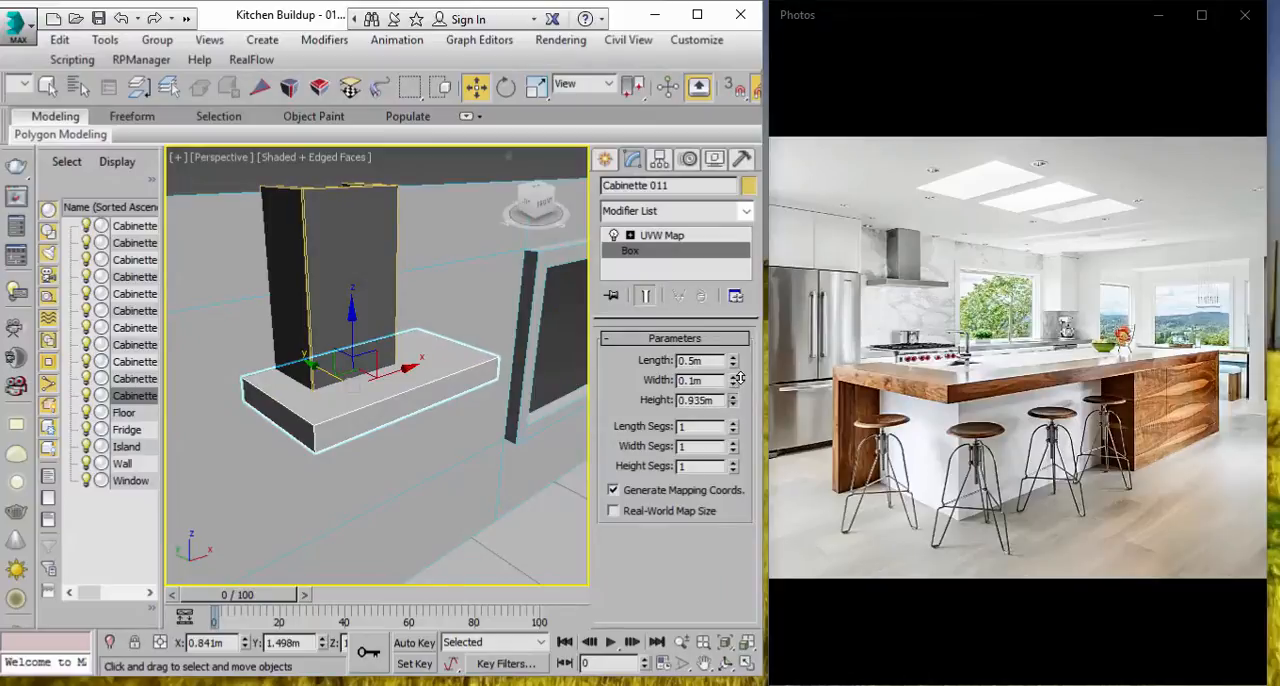
click(125, 19)
Step: Scale the hood's base panel wider along its long horizontal axis and thinner vertically, matching the pictured hood's proportions
alt+middle_drag(364, 437, 319, 442)
key(e)
key(r)
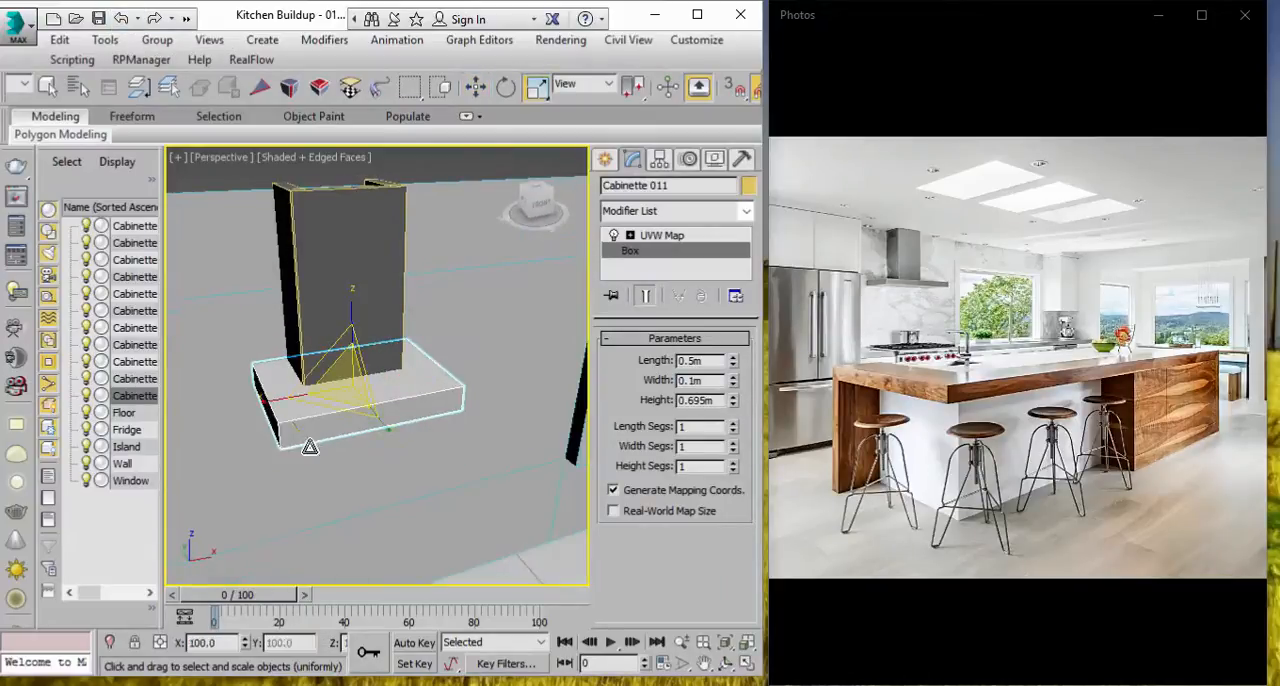
drag(269, 409, 241, 403)
alt+middle_drag(241, 403, 400, 363)
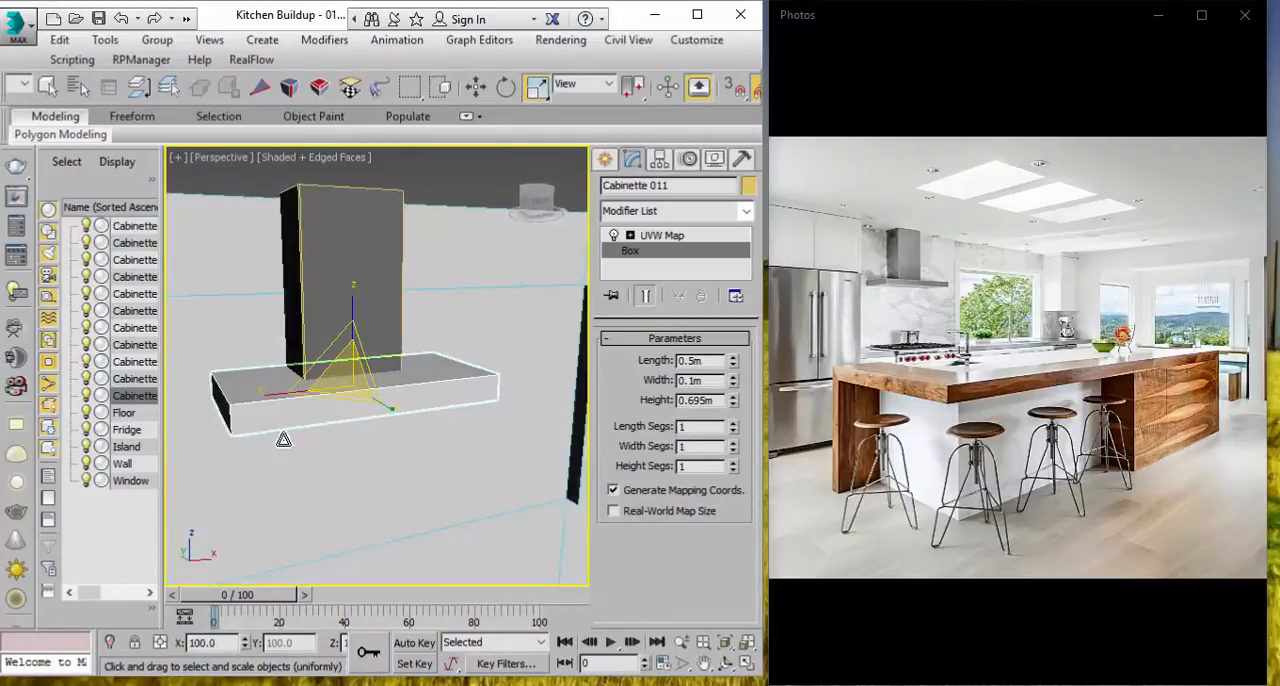
drag(266, 401, 250, 402)
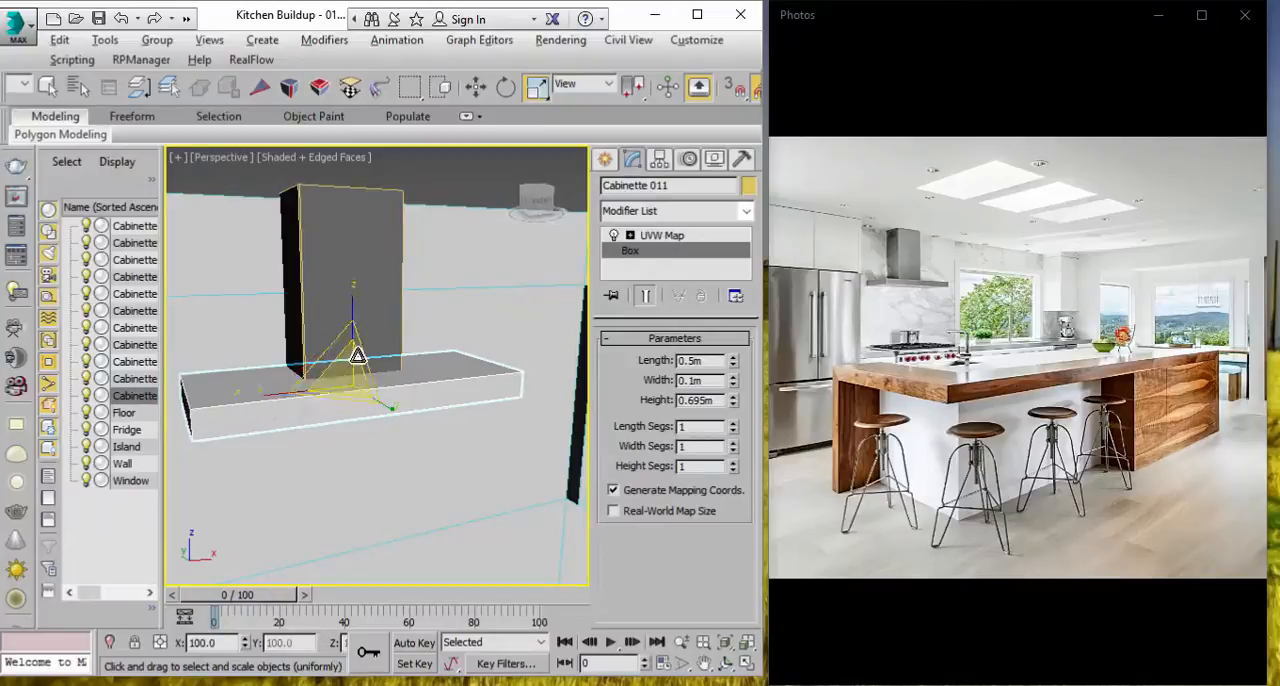
alt+middle_drag(351, 362, 383, 334)
drag(350, 302, 340, 331)
key(w)
scroll(342, 335, down, 4)
mouse_move(403, 394)
alt+middle_down()
mouse_move(414, 368)
mouse_move(399, 397)
alt+middle_up()
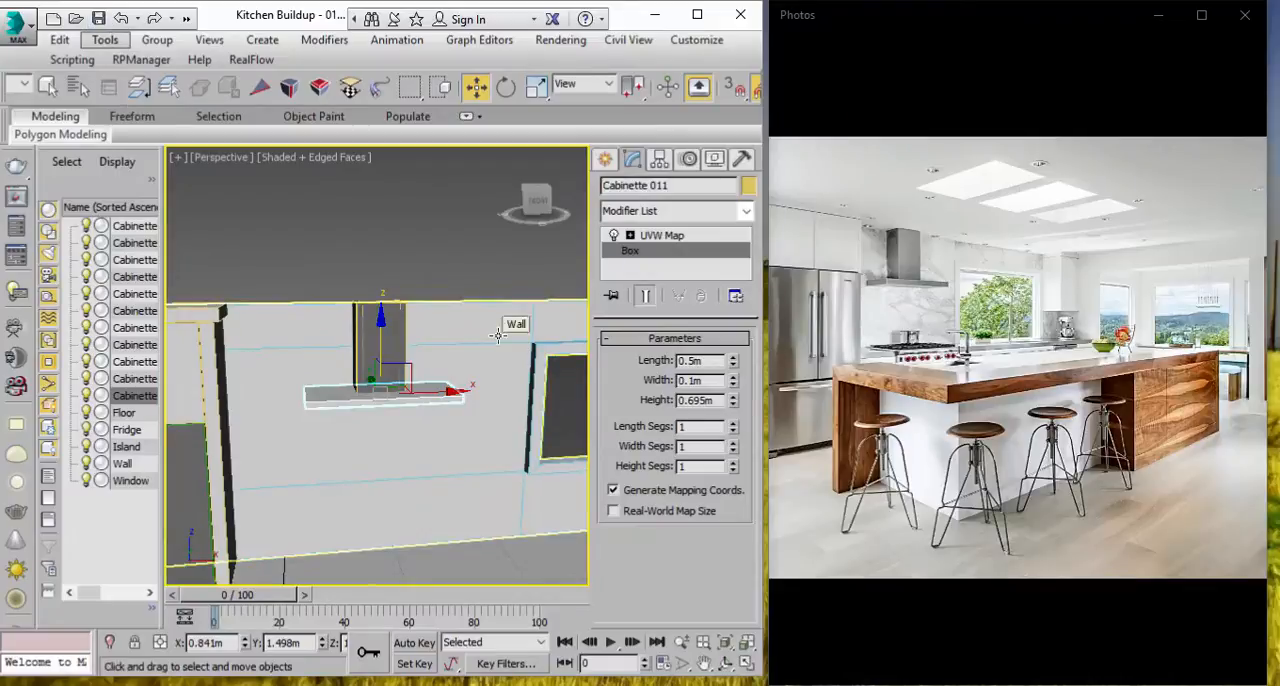
Step: Assign the existing Steel material to the hood's widened base panel
click(697, 14)
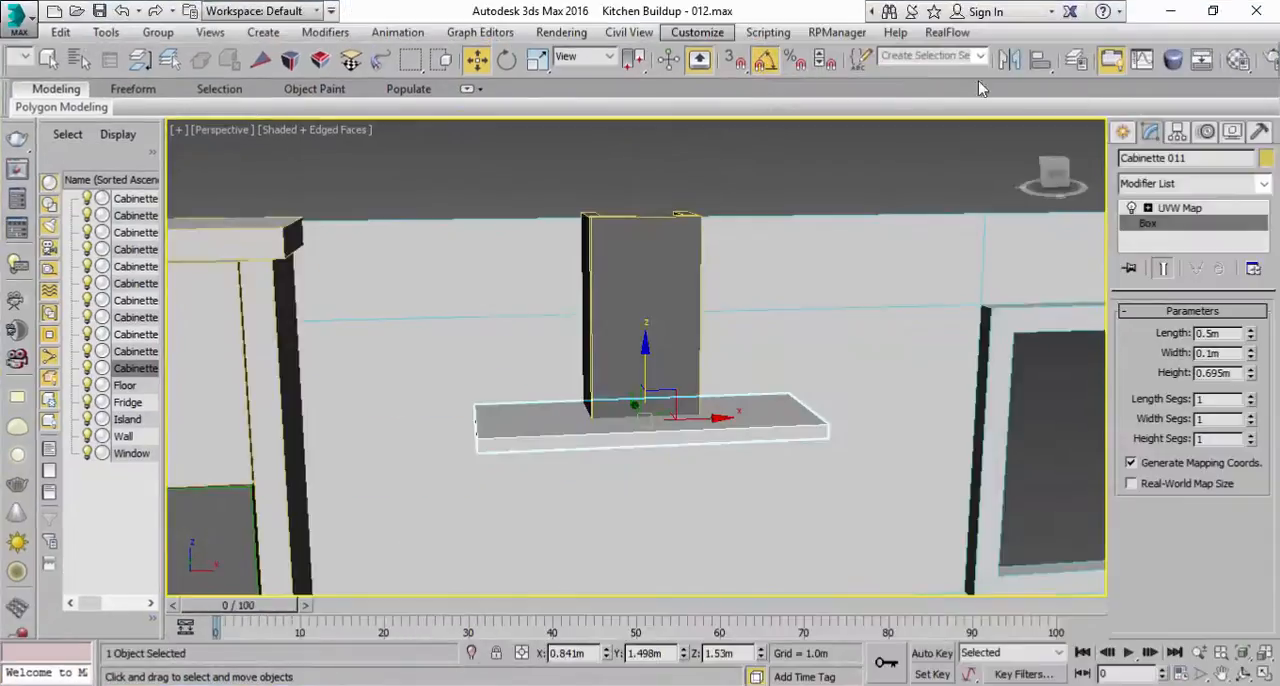
scroll(836, 309, down, 3)
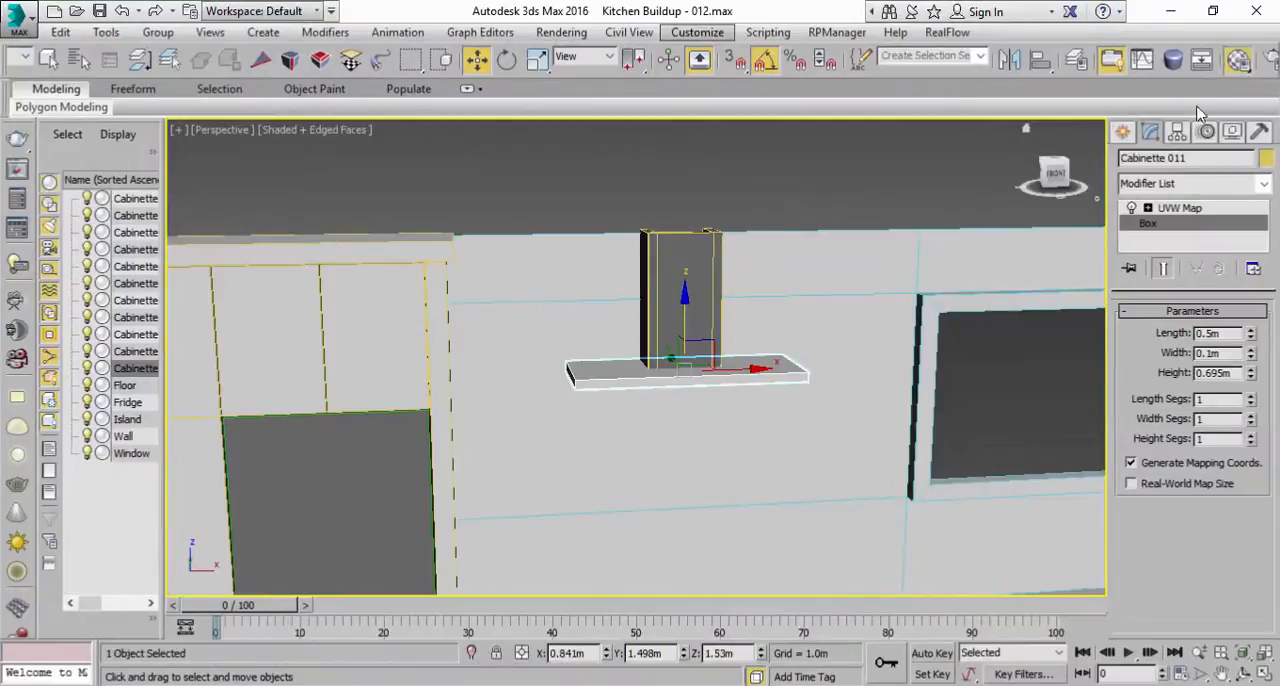
click(1237, 66)
click(925, 213)
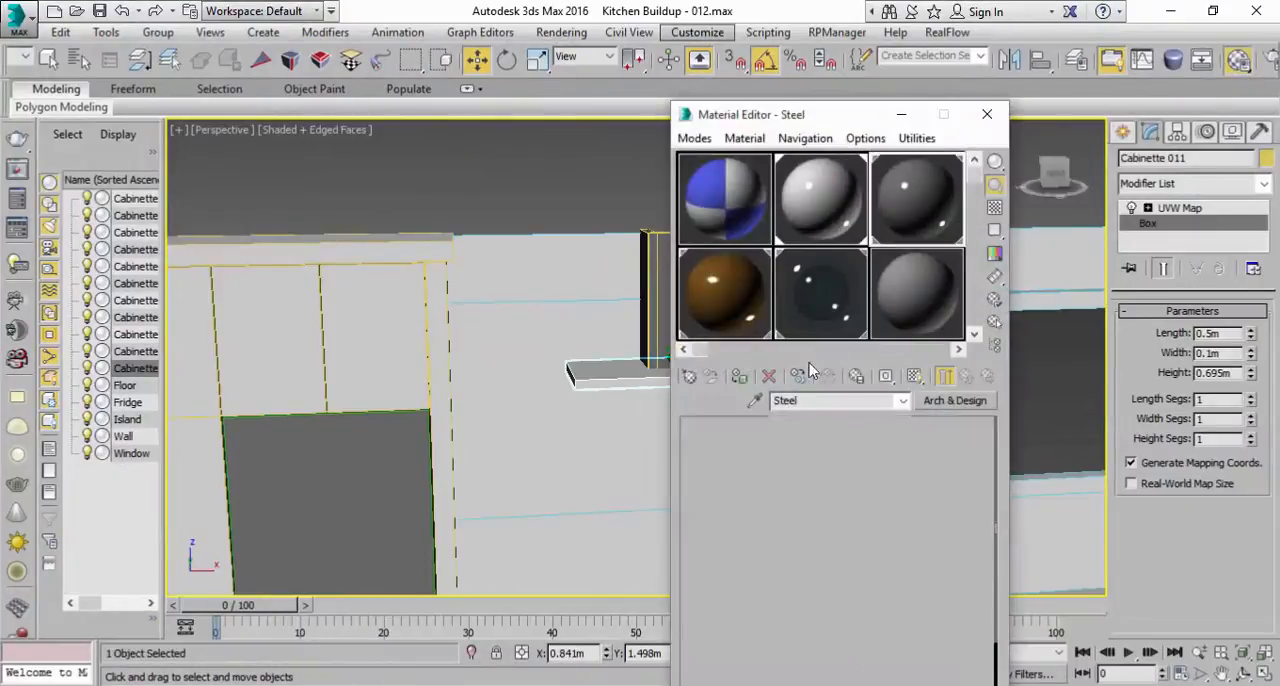
click(741, 379)
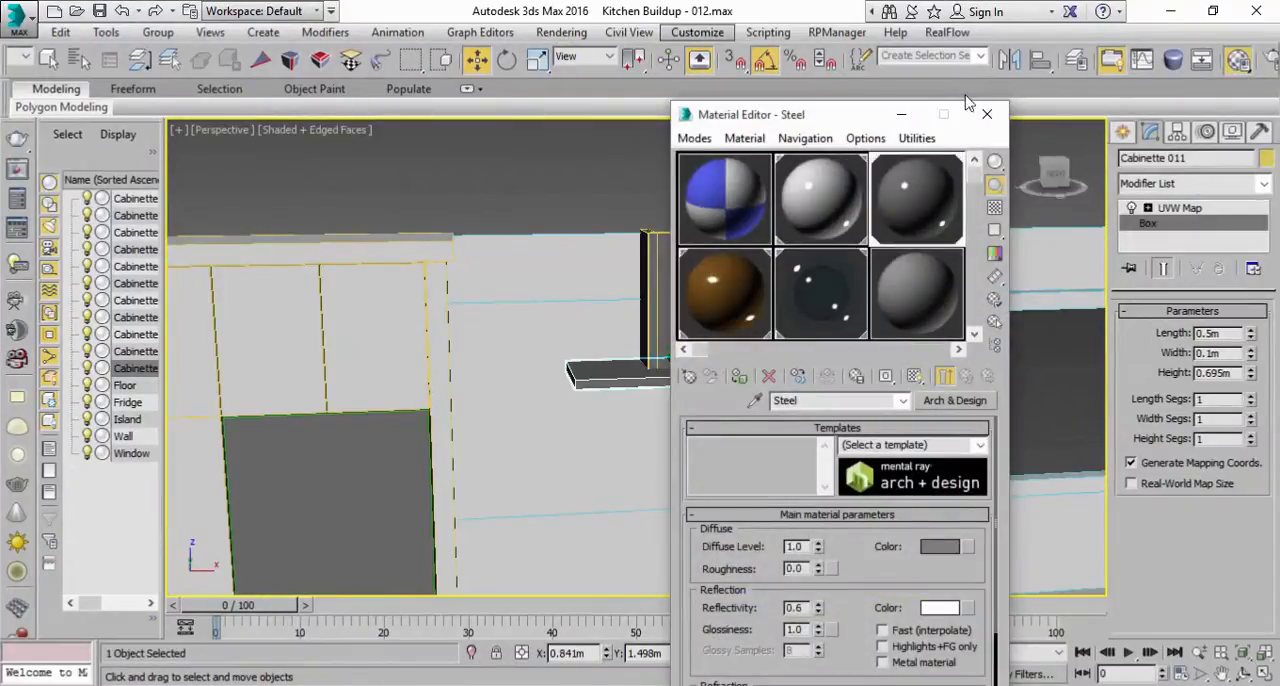
click(901, 116)
Step: Examine the hood, cabinets and island box from several sides beside the reference photo to plan the island's shape
scroll(757, 257, down, 3)
middle_drag(757, 257, 688, 230)
double_click(720, 6)
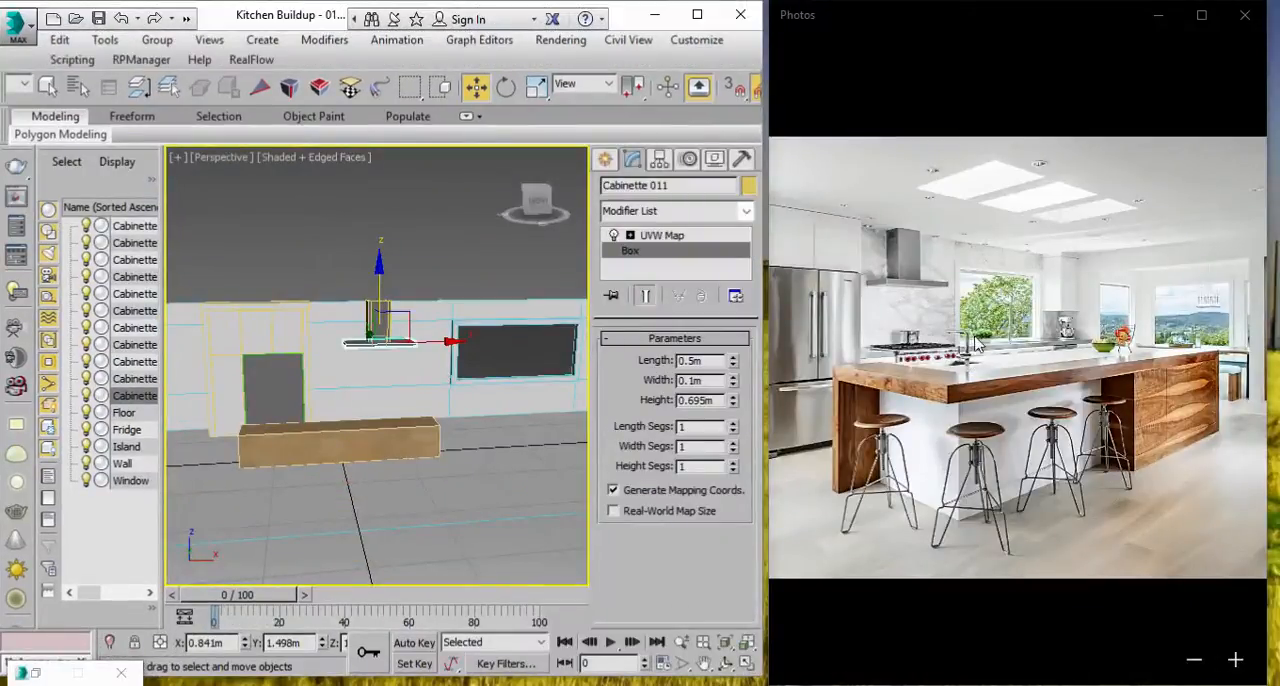
click(1014, 406)
scroll(523, 435, up, 2)
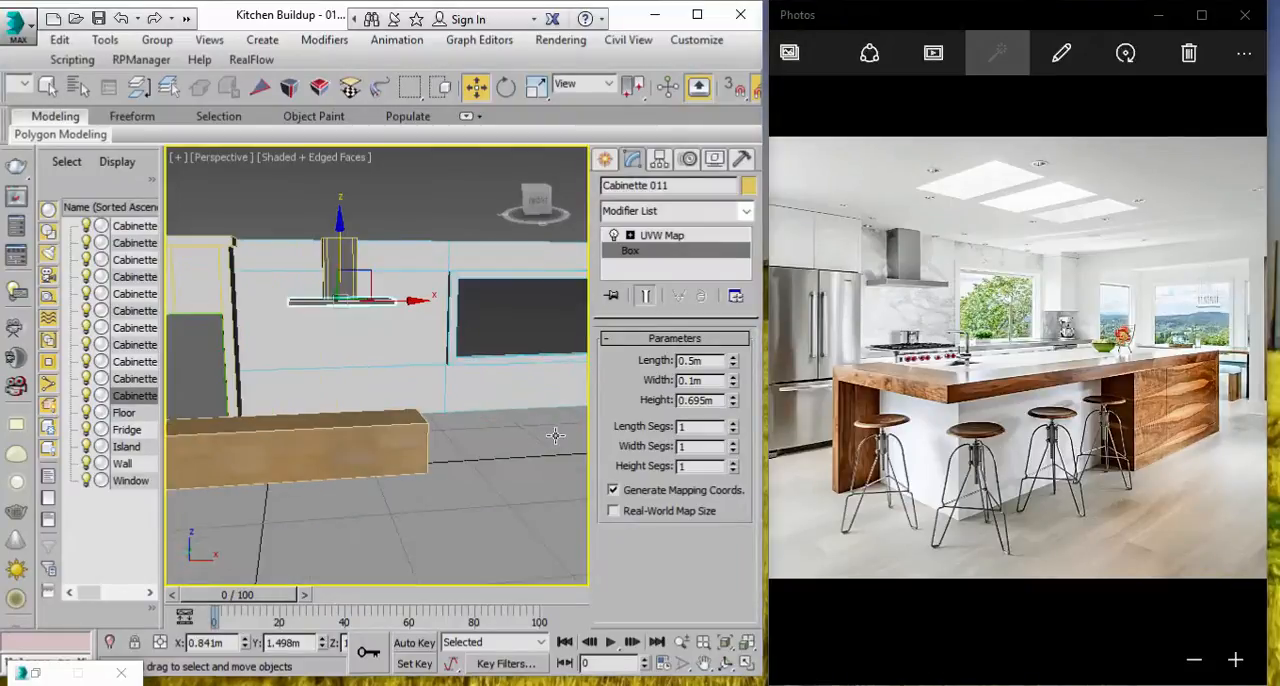
click(47, 87)
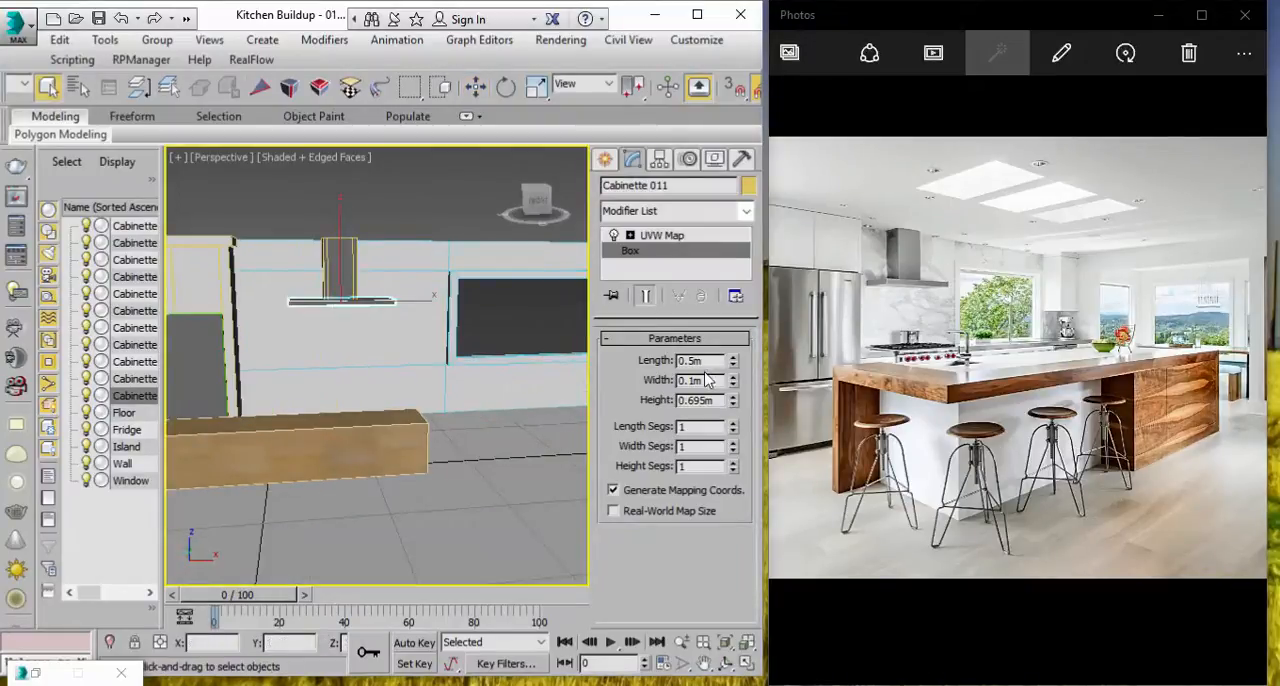
middle_drag(426, 452, 526, 454)
alt+middle_drag(505, 437, 531, 443)
alt+middle_drag(340, 454, 369, 414)
scroll(369, 414, up, 3)
scroll(469, 440, down, 3)
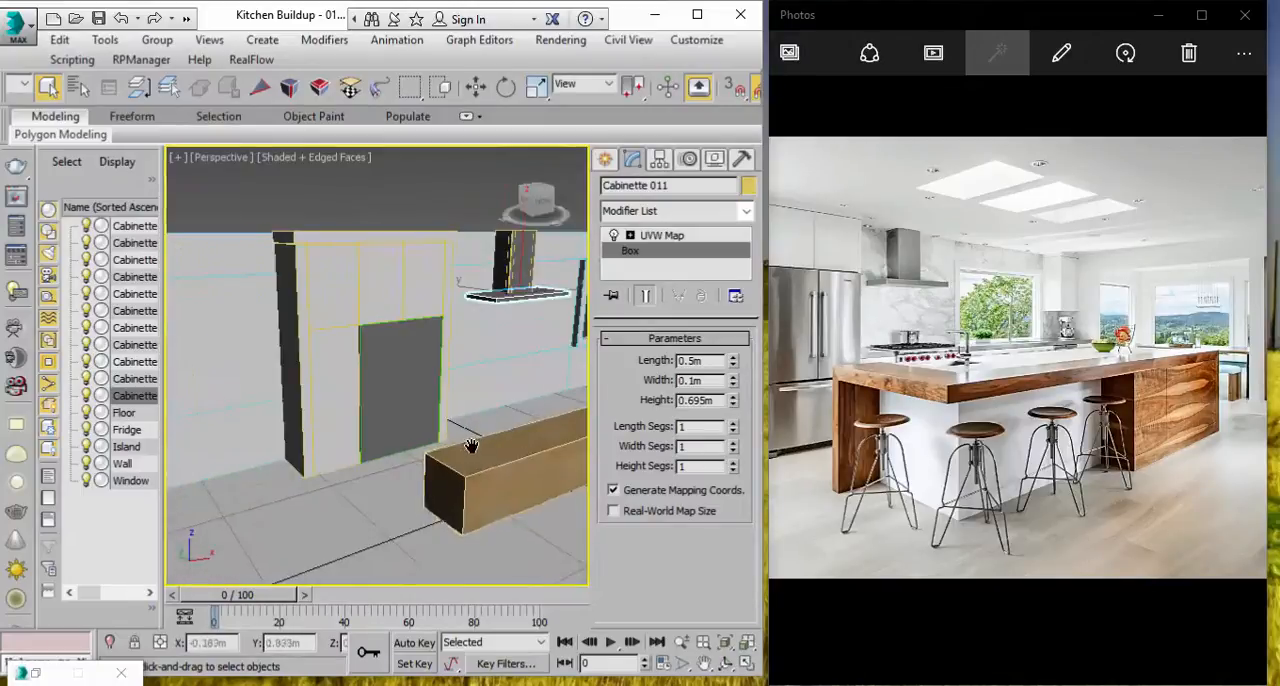
alt+middle_drag(485, 448, 425, 432)
click(436, 448)
scroll(436, 448, up, 3)
scroll(430, 450, down, 3)
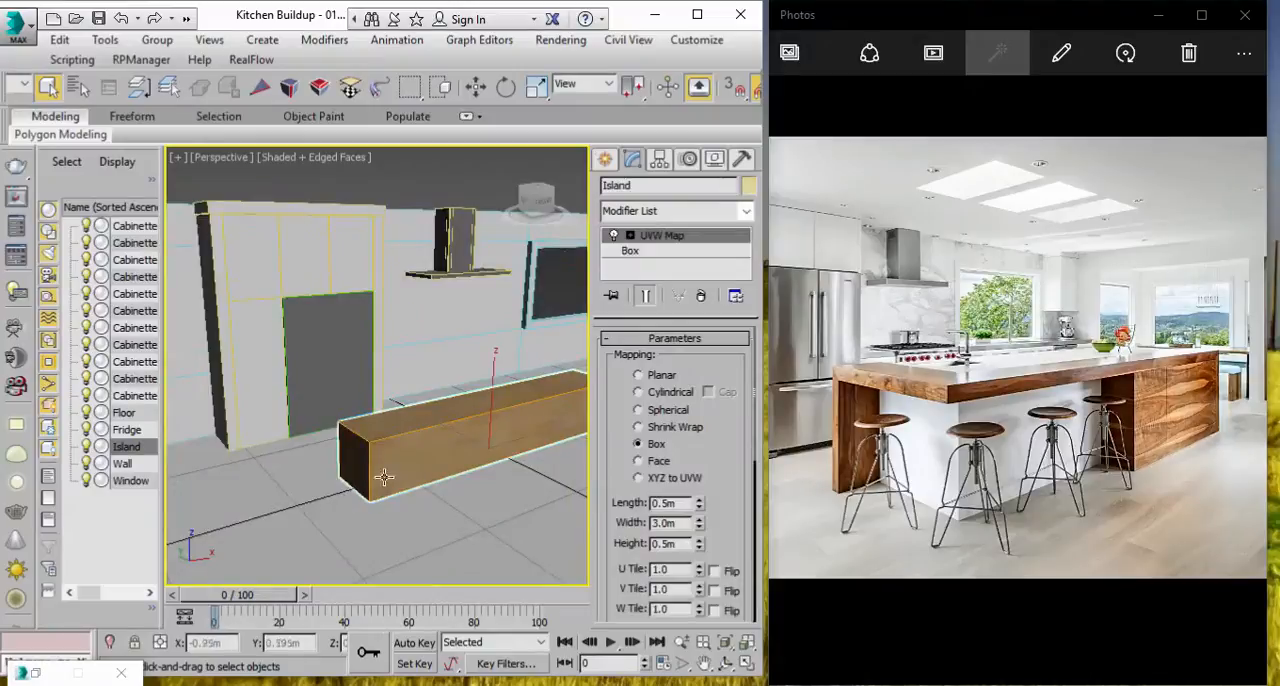
Step: Clone the tall cabinet panel beside the fridge, Cabinette 001, as a copy named Island
click(254, 390)
alt+middle_drag(254, 390, 190, 242)
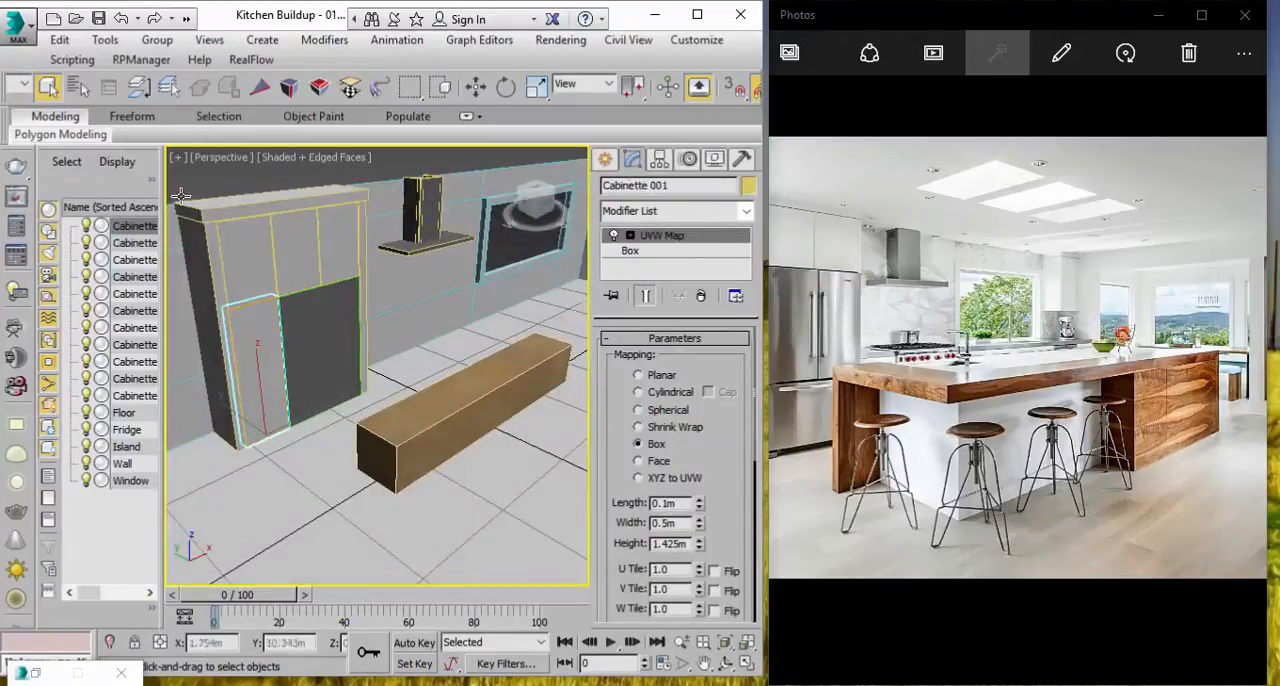
click(60, 40)
click(110, 179)
drag(368, 391, 154, 404)
text(Island)
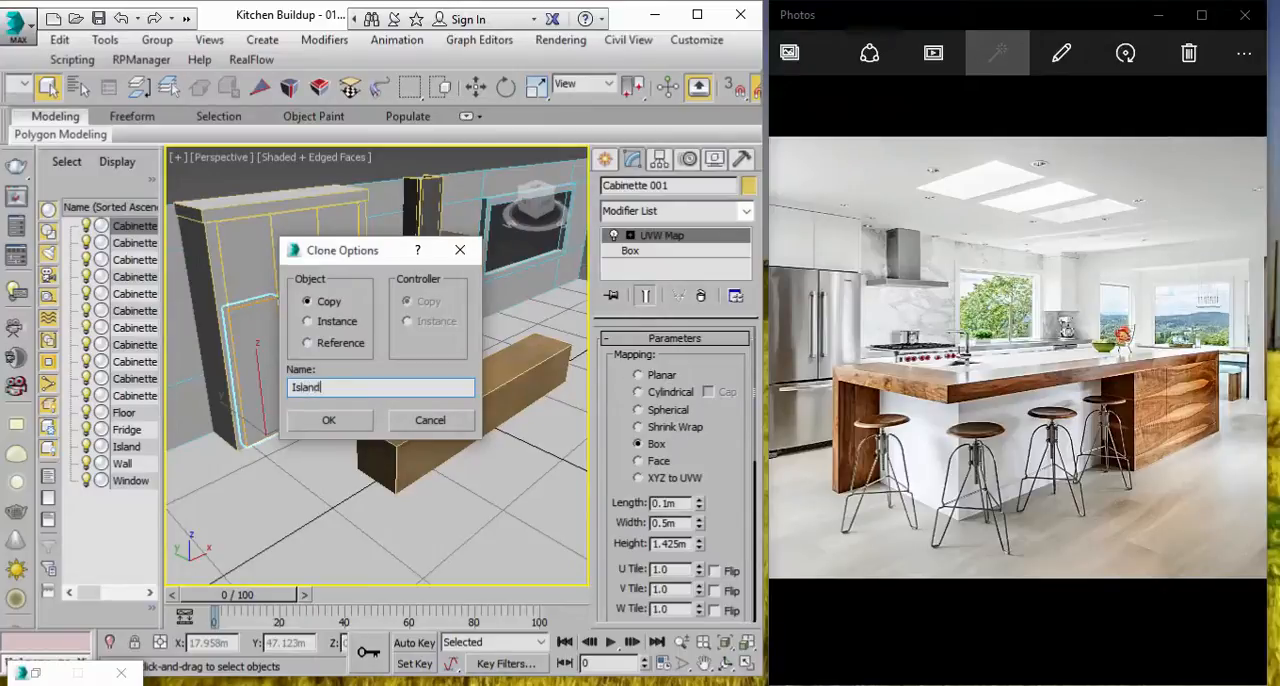
key(Return)
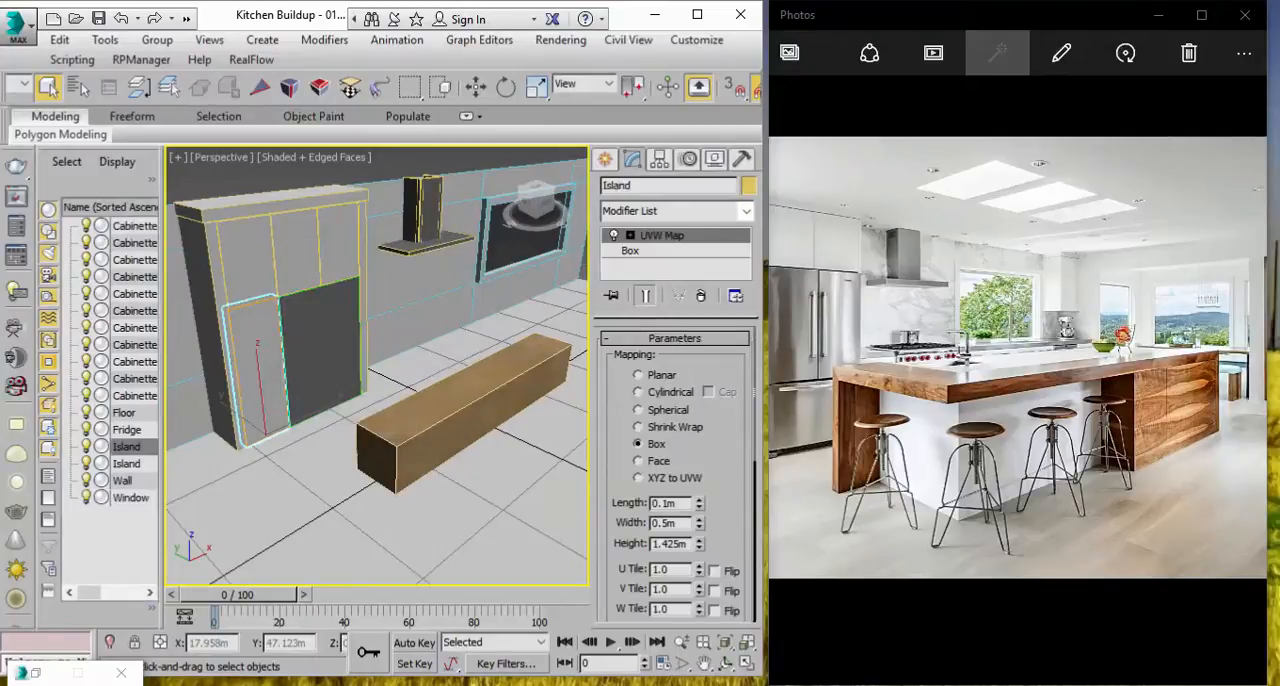
Step: Move the copied Island panel to the near end of the wooden island box, at about X -1.797 m, Y -0.283 m
key(w)
drag(233, 413, 348, 493)
alt+middle_drag(526, 451, 456, 406)
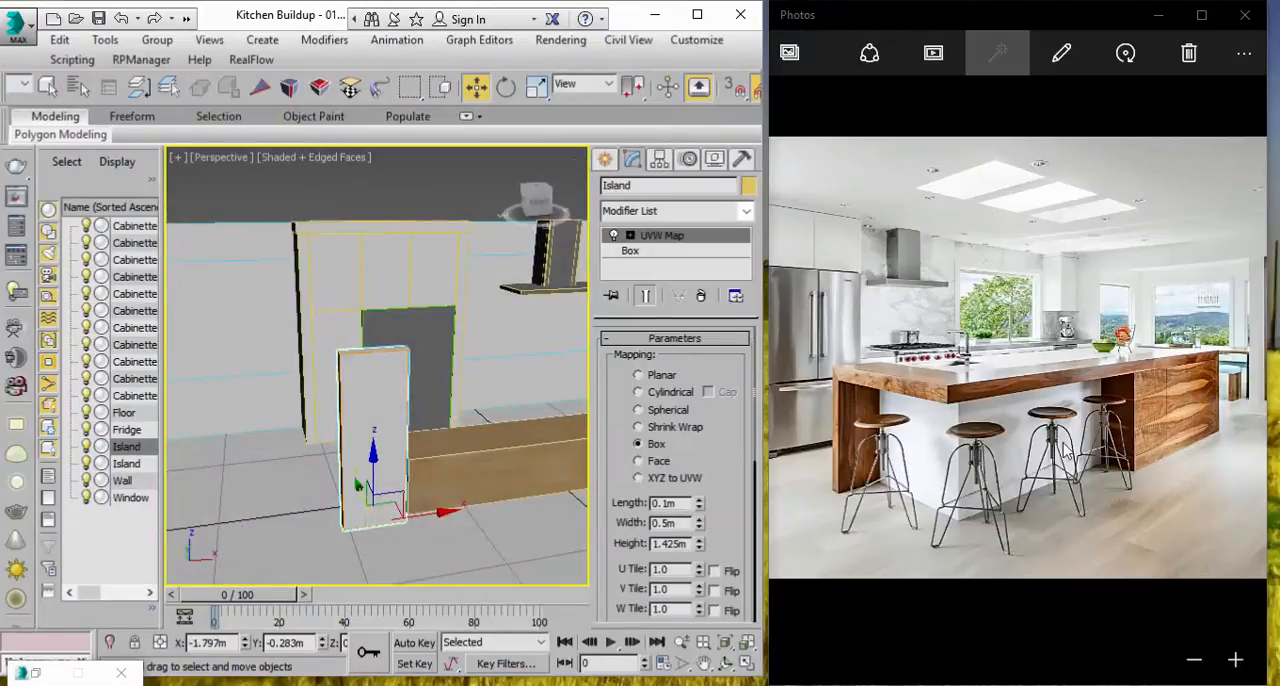
alt+middle_drag(428, 488, 501, 499)
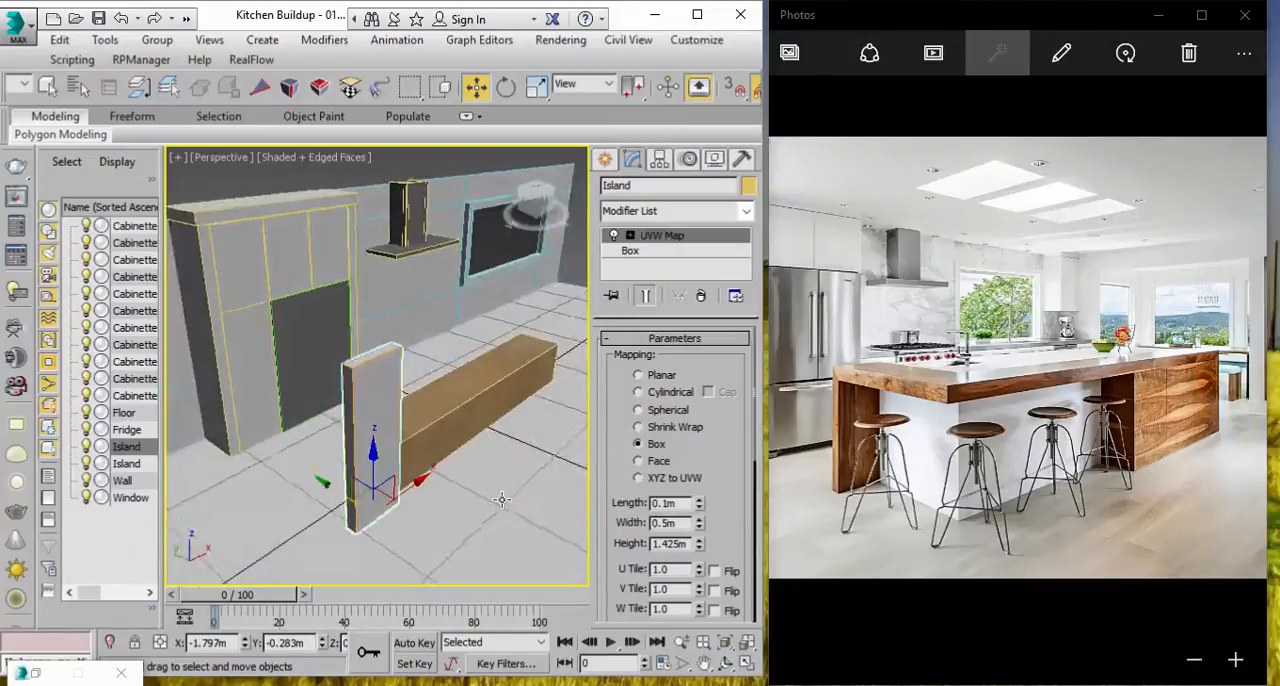
Step: Open the copied Island panel's Box parameters and show the kitchen in a maximized, shaded Front view
click(632, 251)
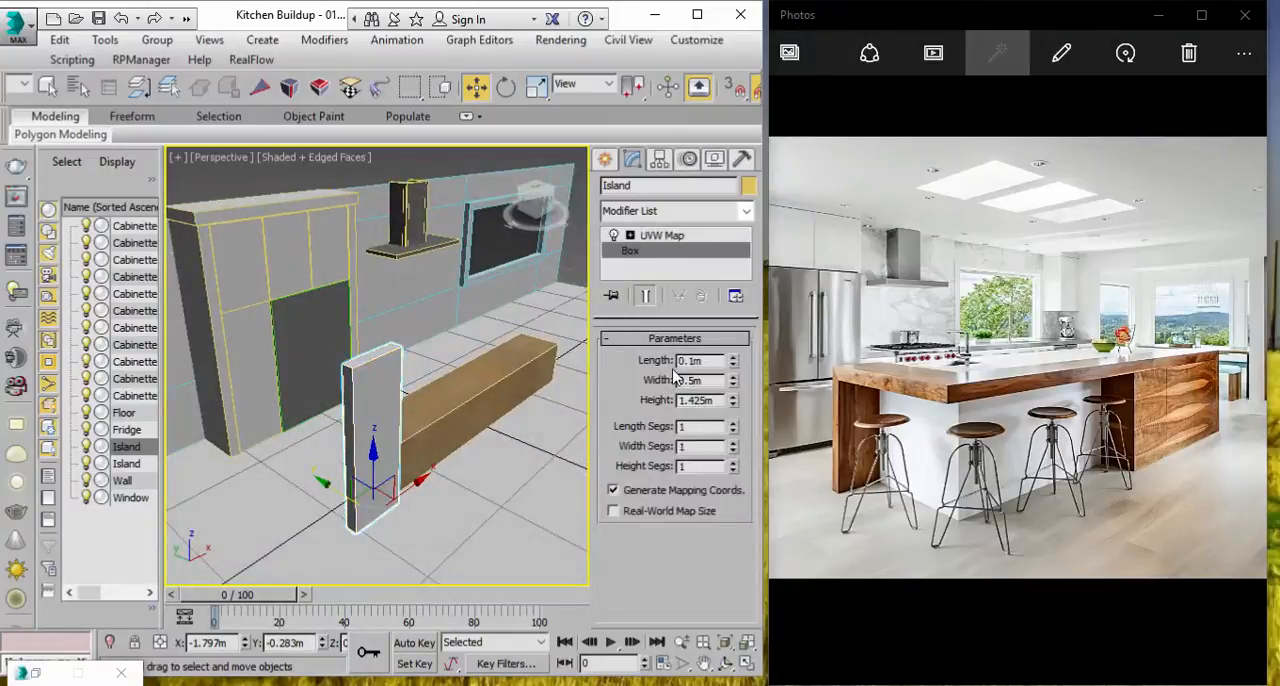
click(745, 660)
middle_drag(520, 232, 550, 251)
click(697, 16)
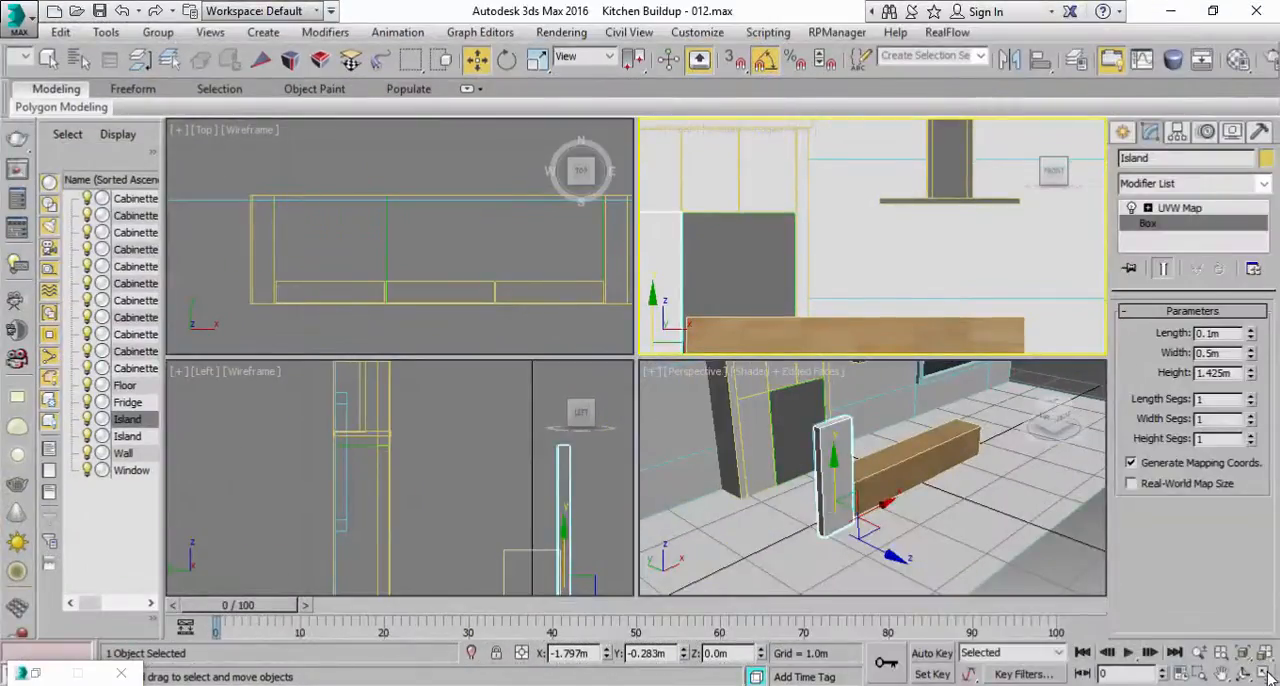
click(1268, 674)
scroll(829, 391, down, 2)
middle_drag(829, 391, 803, 341)
scroll(803, 342, up, 1)
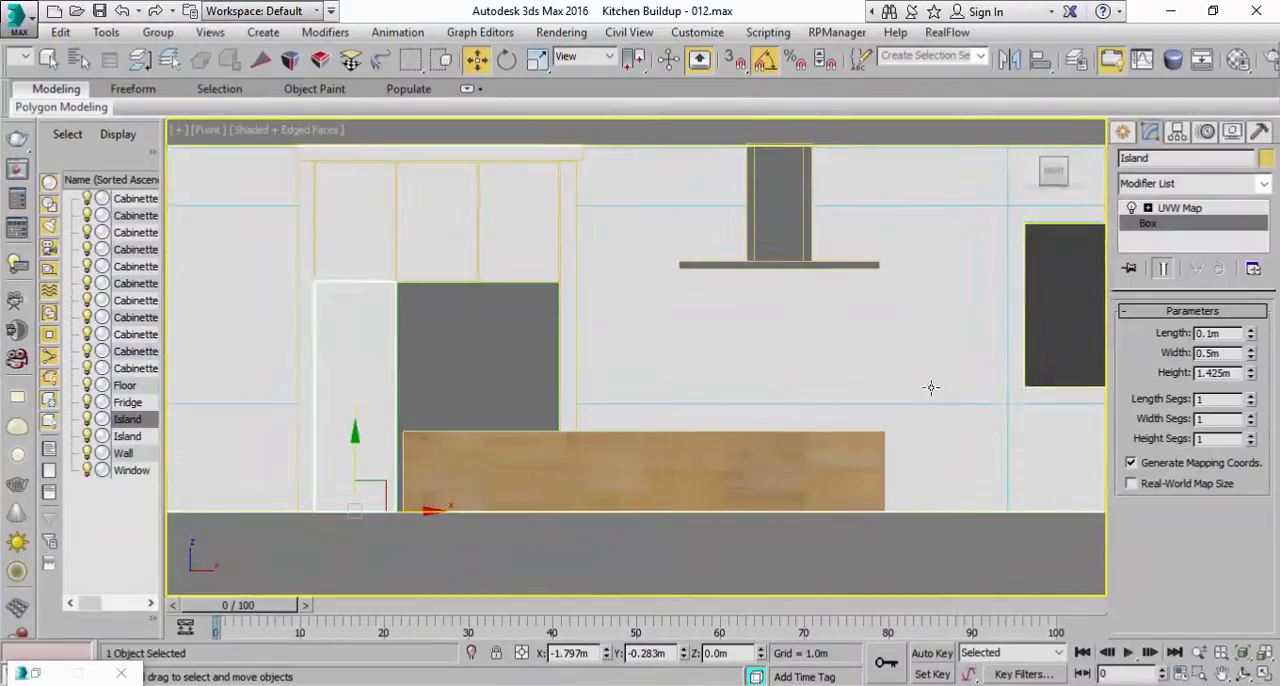
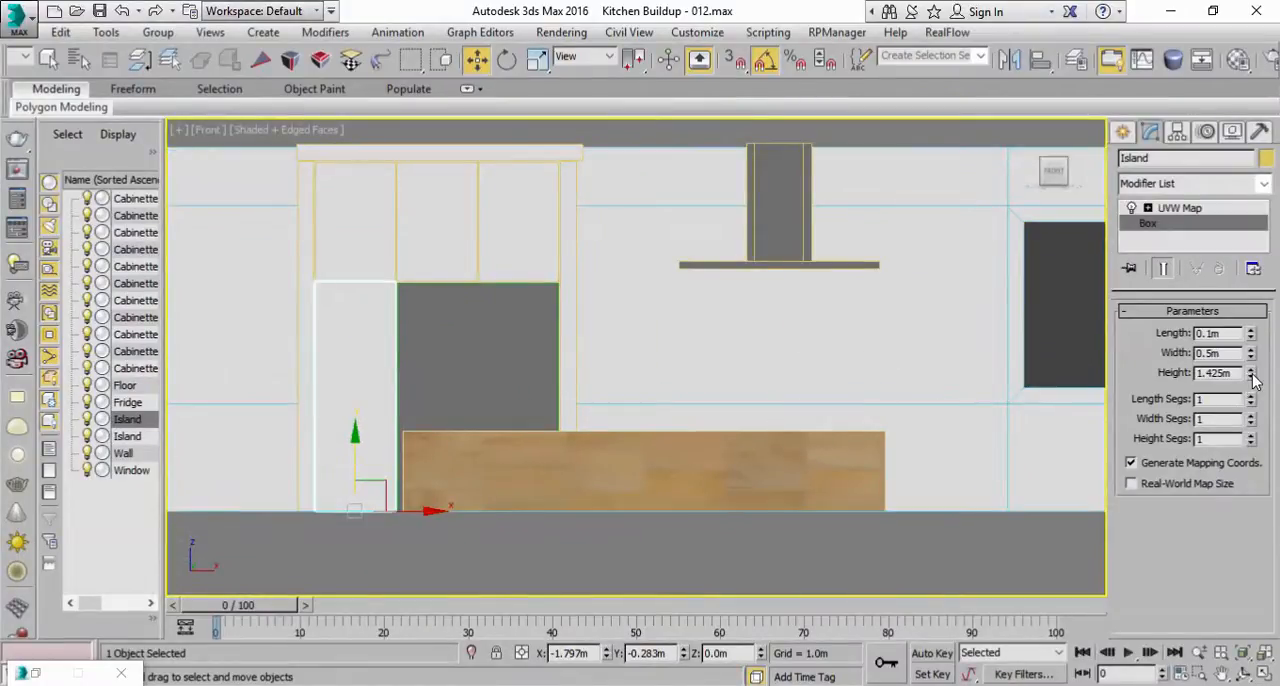
Step: Set the copied Island panel's height to 0.661 m and return to a maximized Perspective view
drag(1253, 377, 1226, 424)
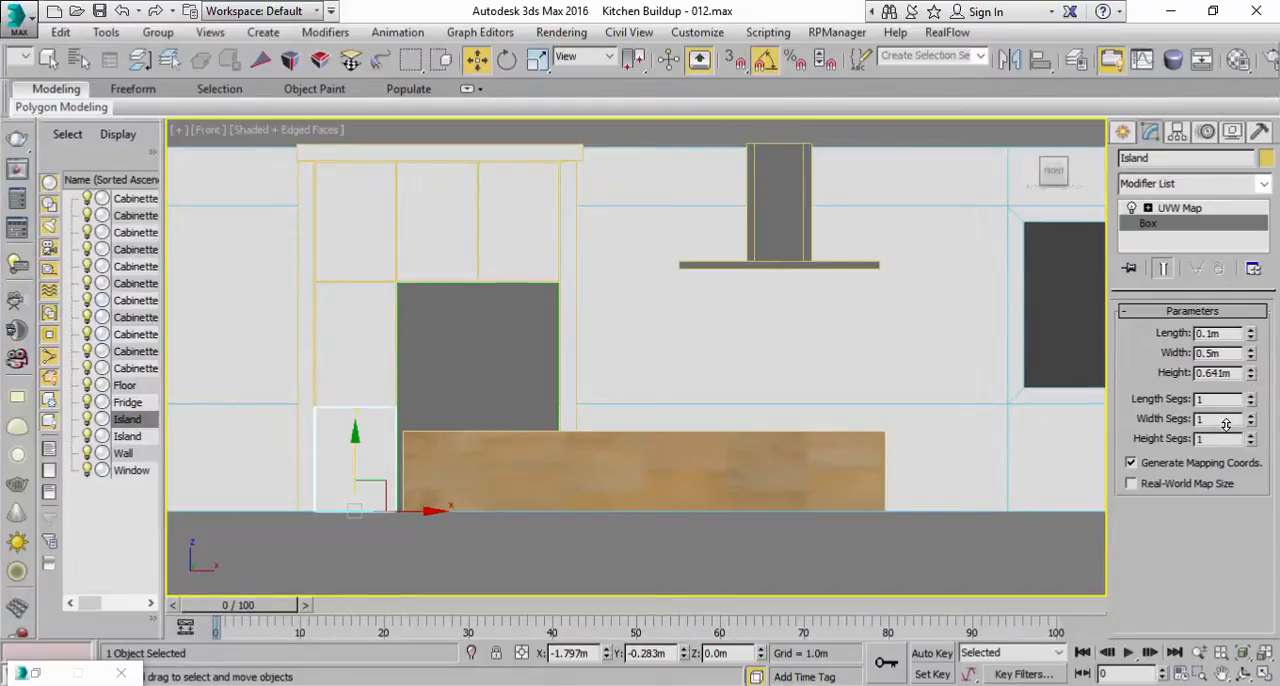
click(1252, 369)
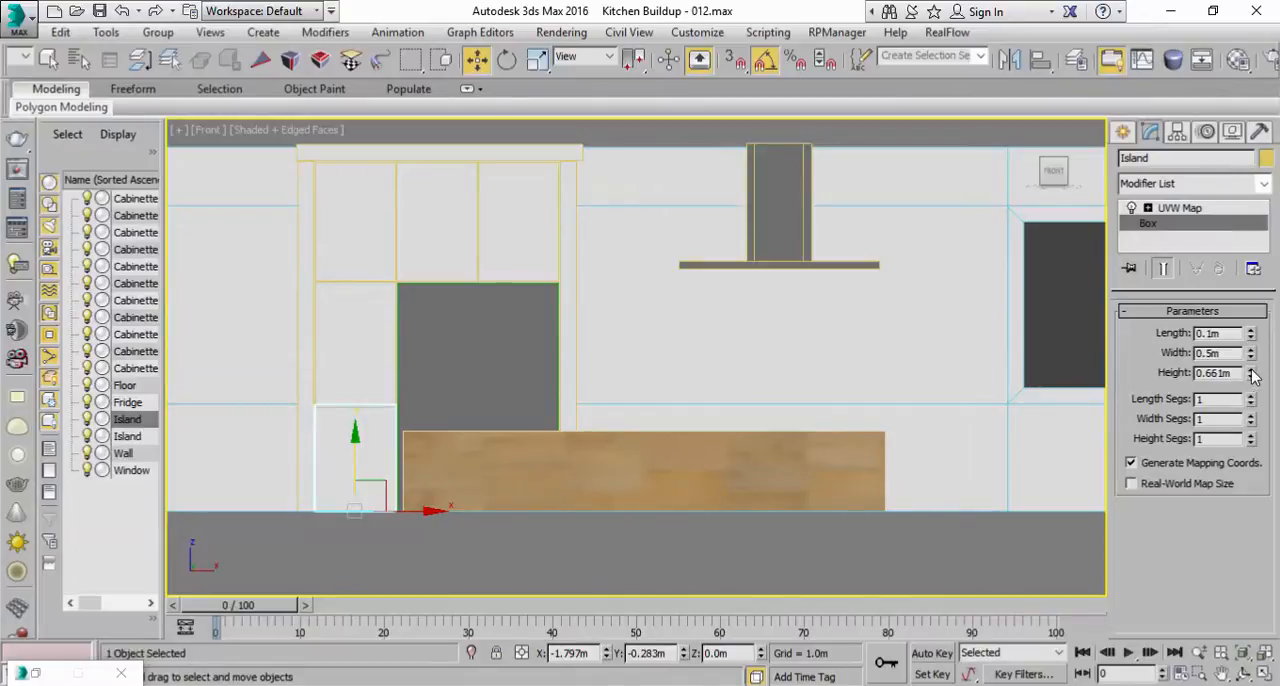
click(1256, 674)
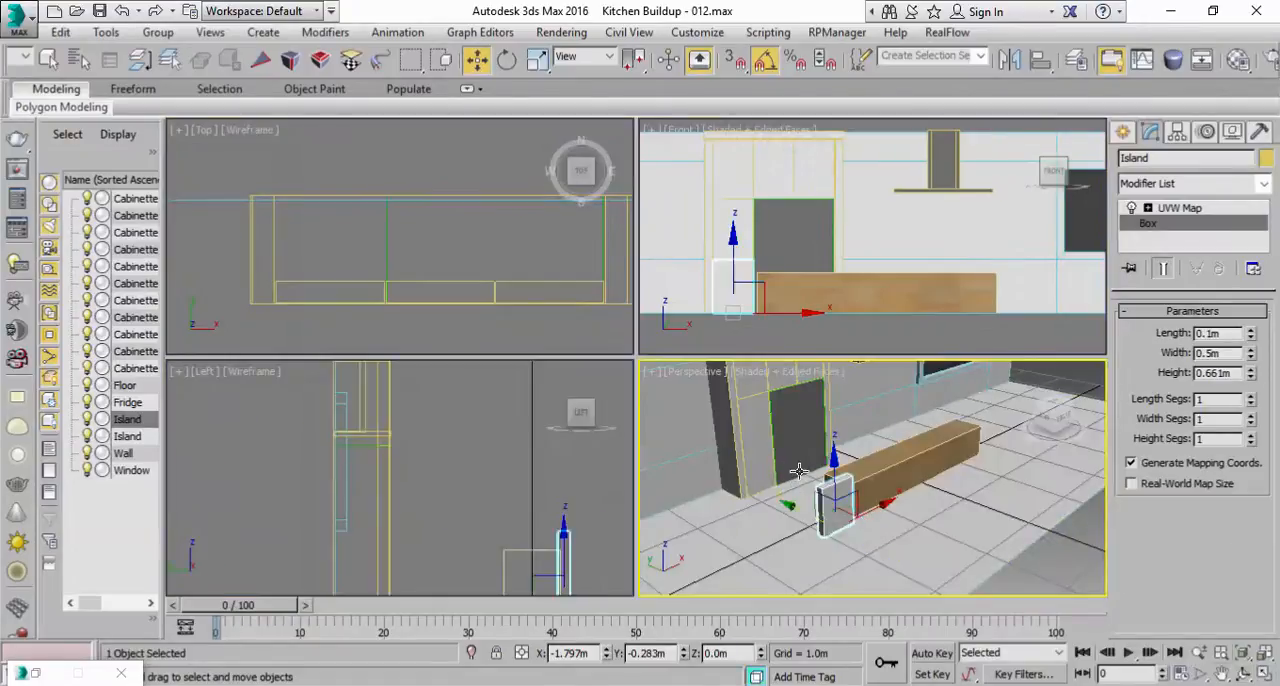
click(1266, 674)
scroll(610, 435, up, 5)
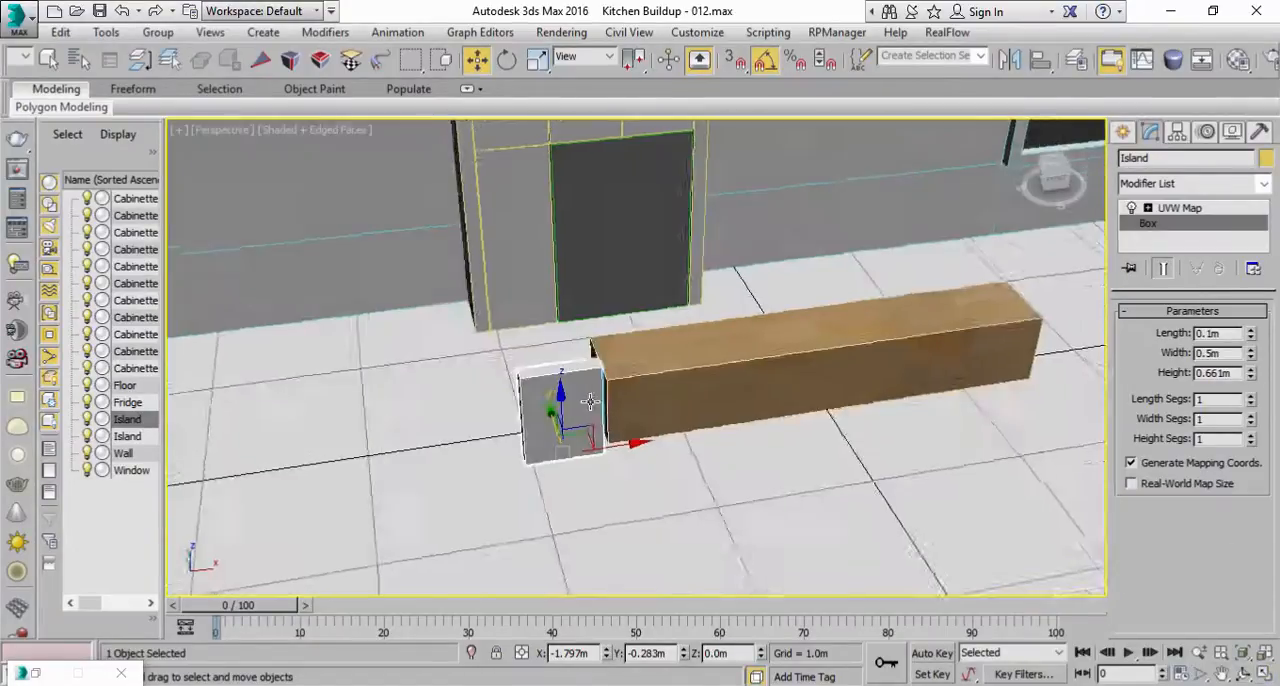
Step: Move the Island panel against the wooden box's front face at its near end, at about X -1.237 m, Y -0.242 m
drag(621, 451, 705, 409)
alt+middle_drag(704, 409, 803, 373)
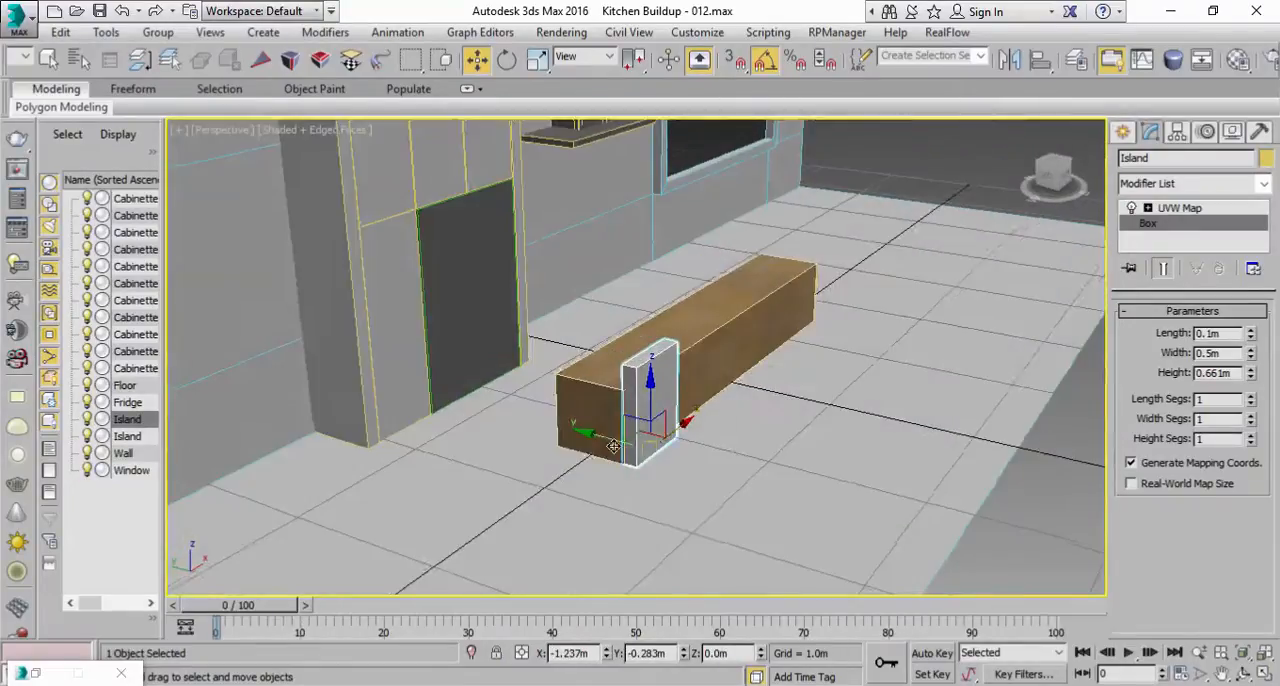
drag(601, 437, 593, 435)
alt+middle_drag(780, 343, 689, 336)
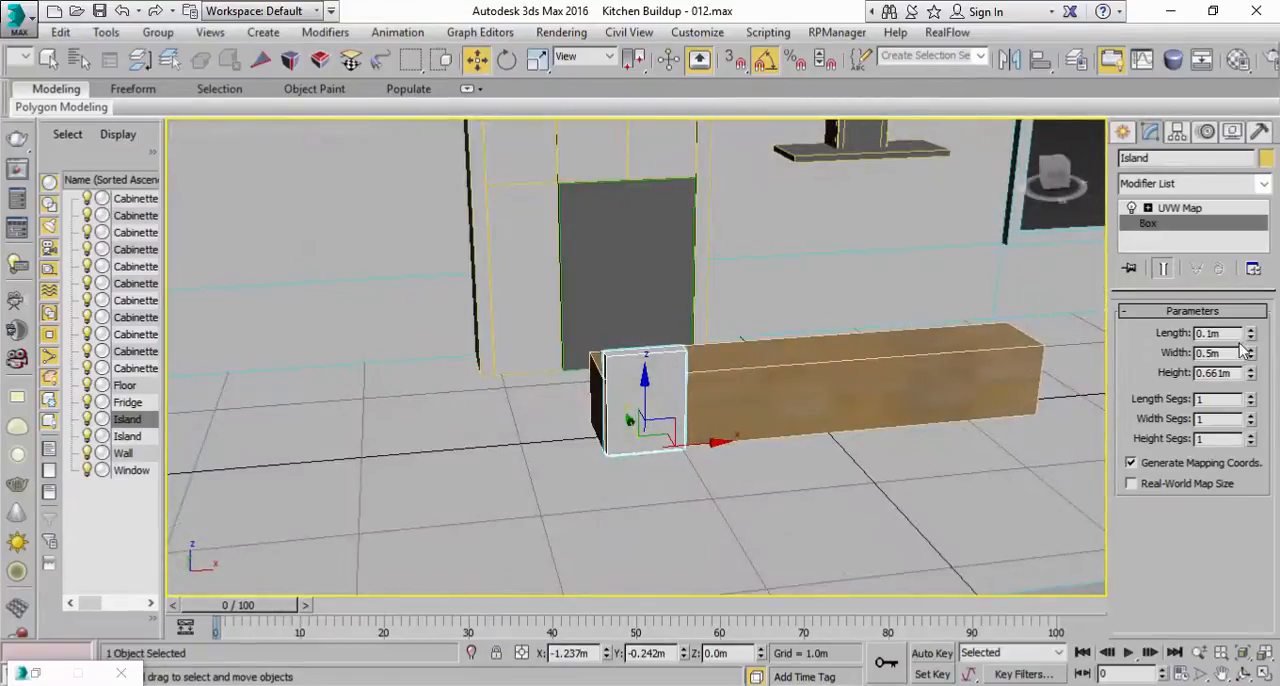
Step: Set the Island panel's width to 3.0 m, checking the wooden box's parameters for reference
drag(1253, 358, 1262, 133)
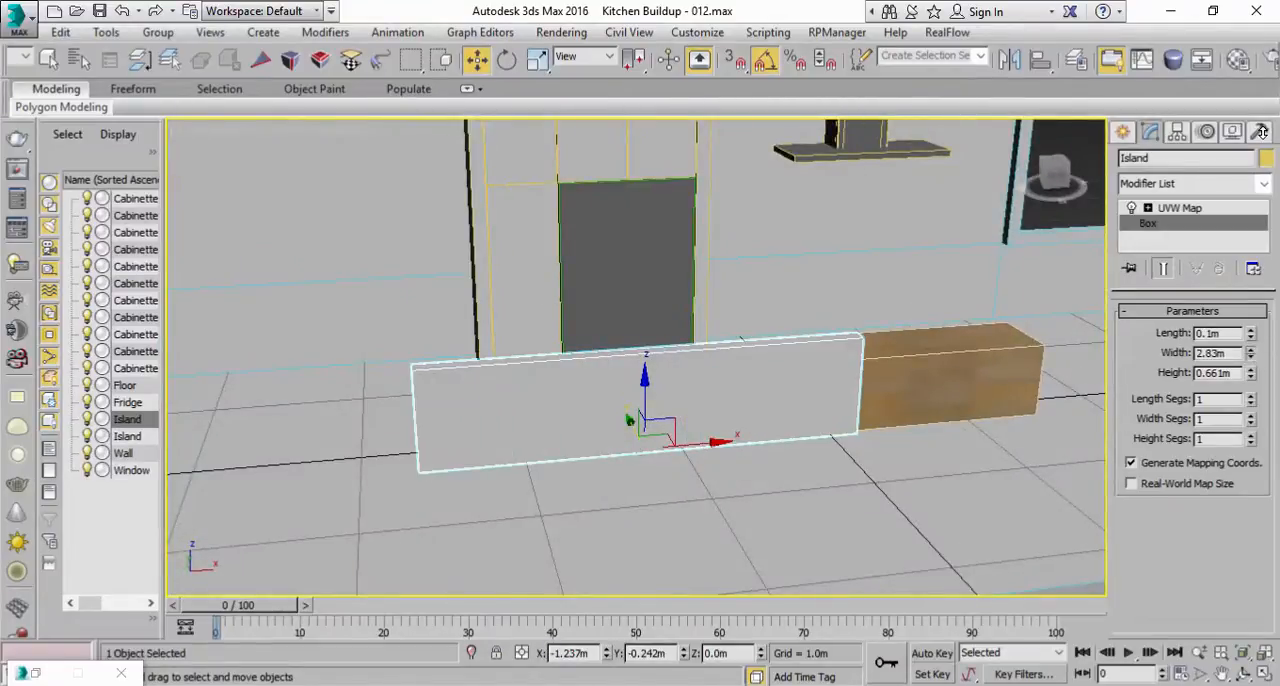
alt+middle_drag(768, 371, 746, 451)
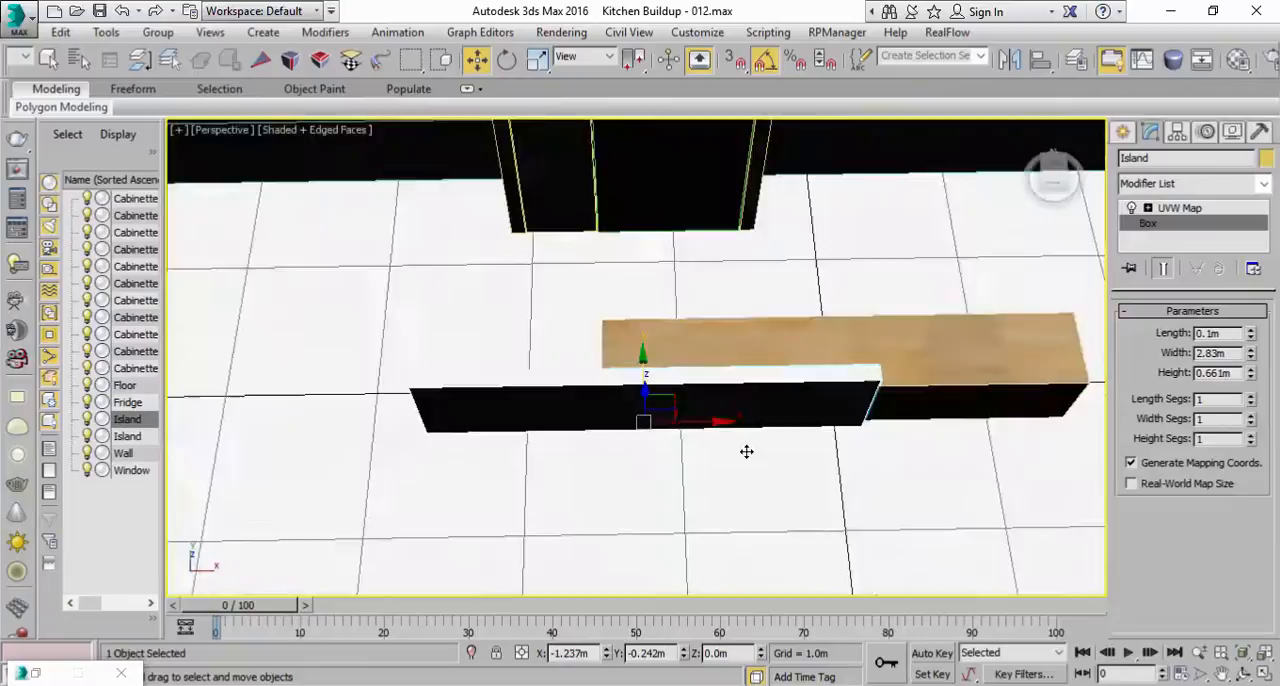
click(818, 324)
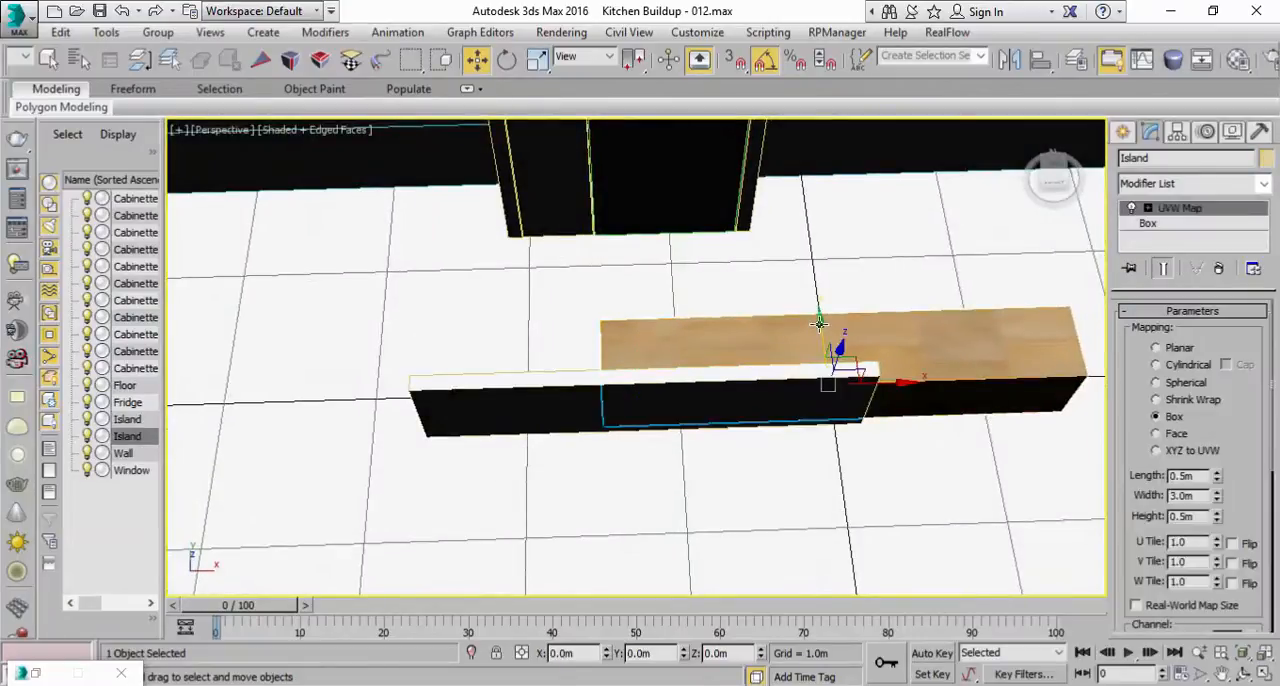
click(1150, 223)
click(590, 378)
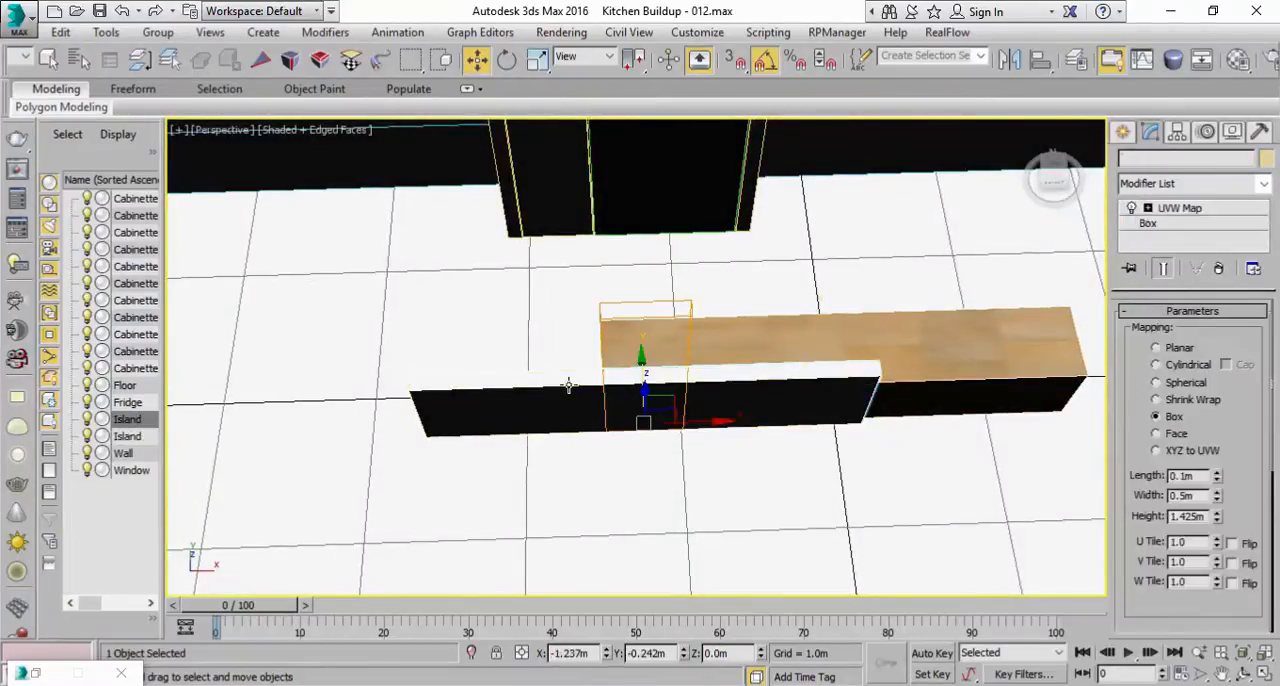
click(1178, 223)
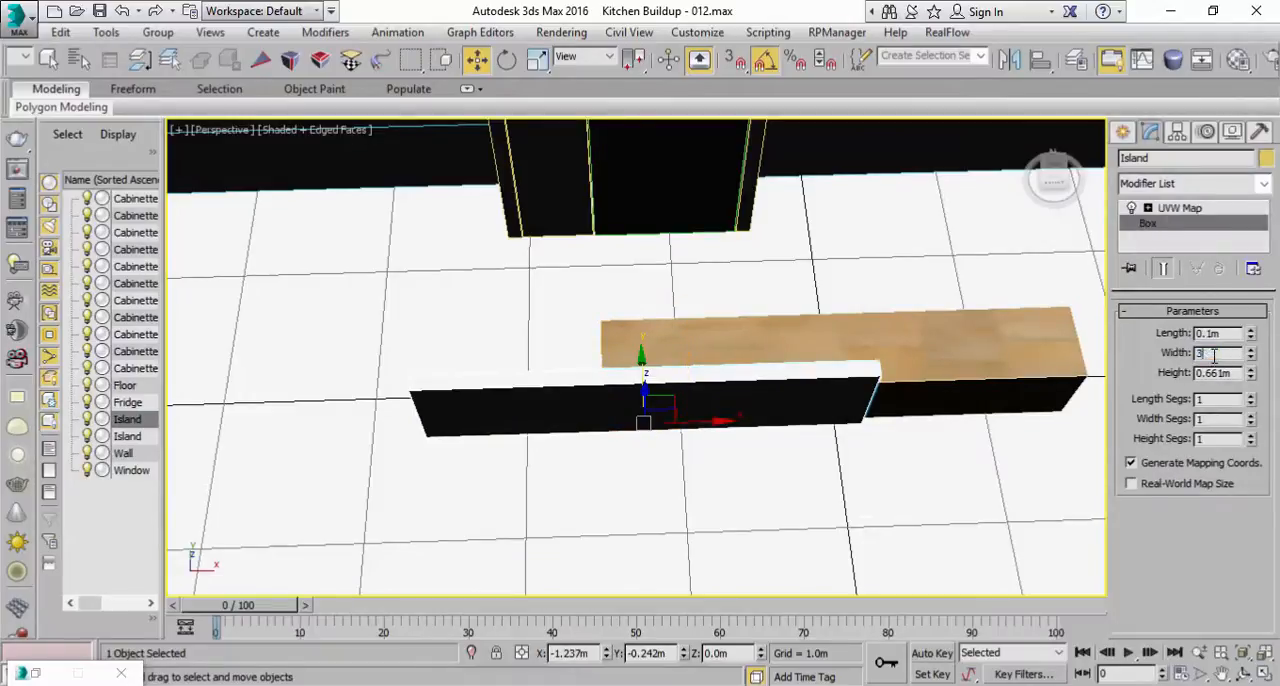
text(1)
key(Return)
Step: Slide the Island panel about 1.244 m along X to line up with the wooden box, and delete the wooden box
drag(707, 418, 892, 408)
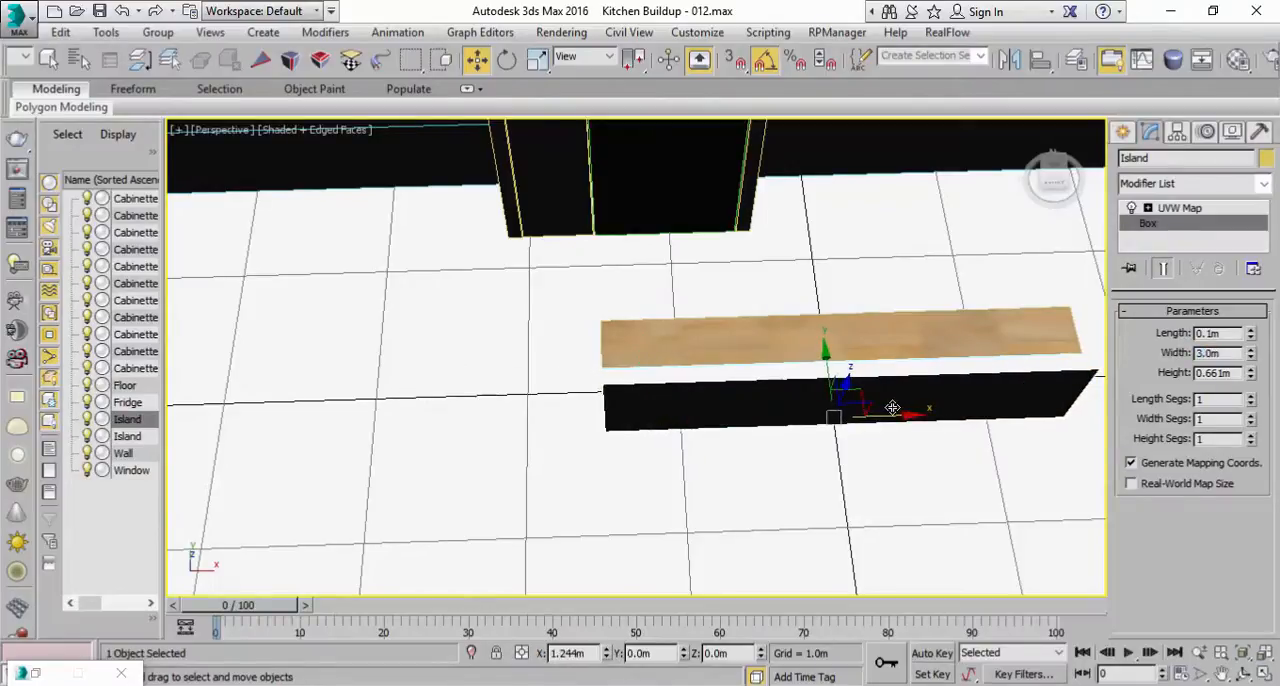
alt+middle_drag(892, 408, 876, 240)
click(715, 455)
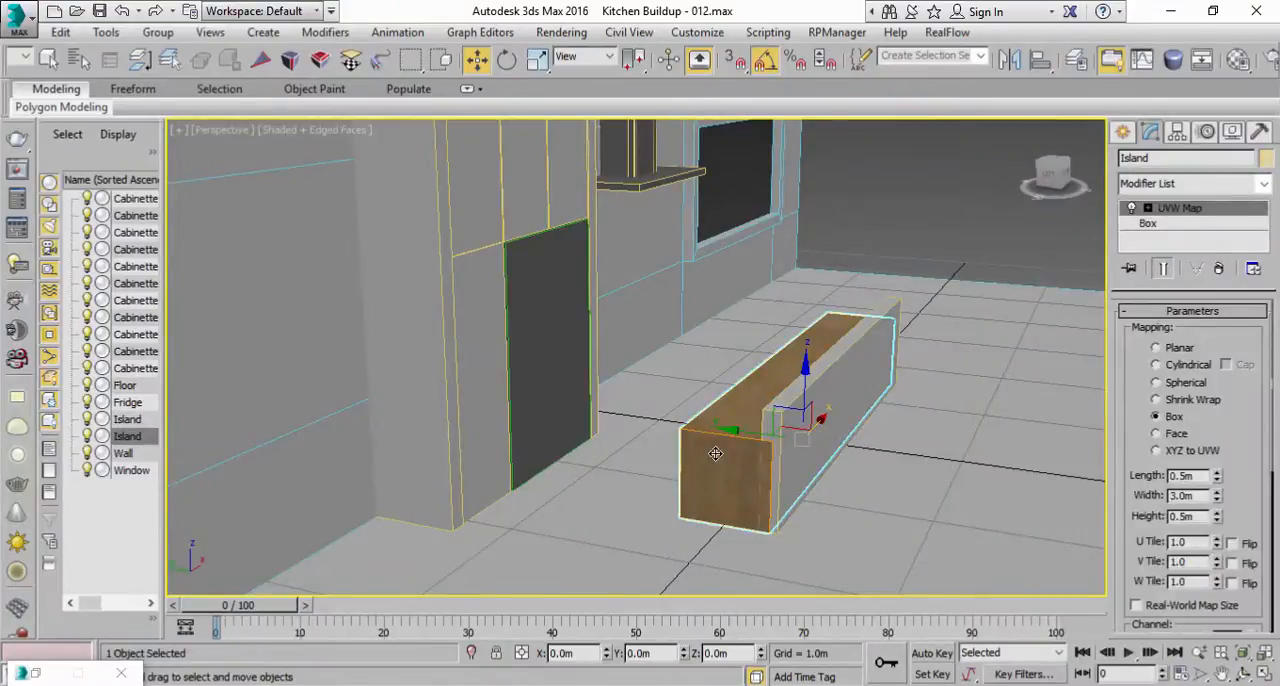
key(Delete)
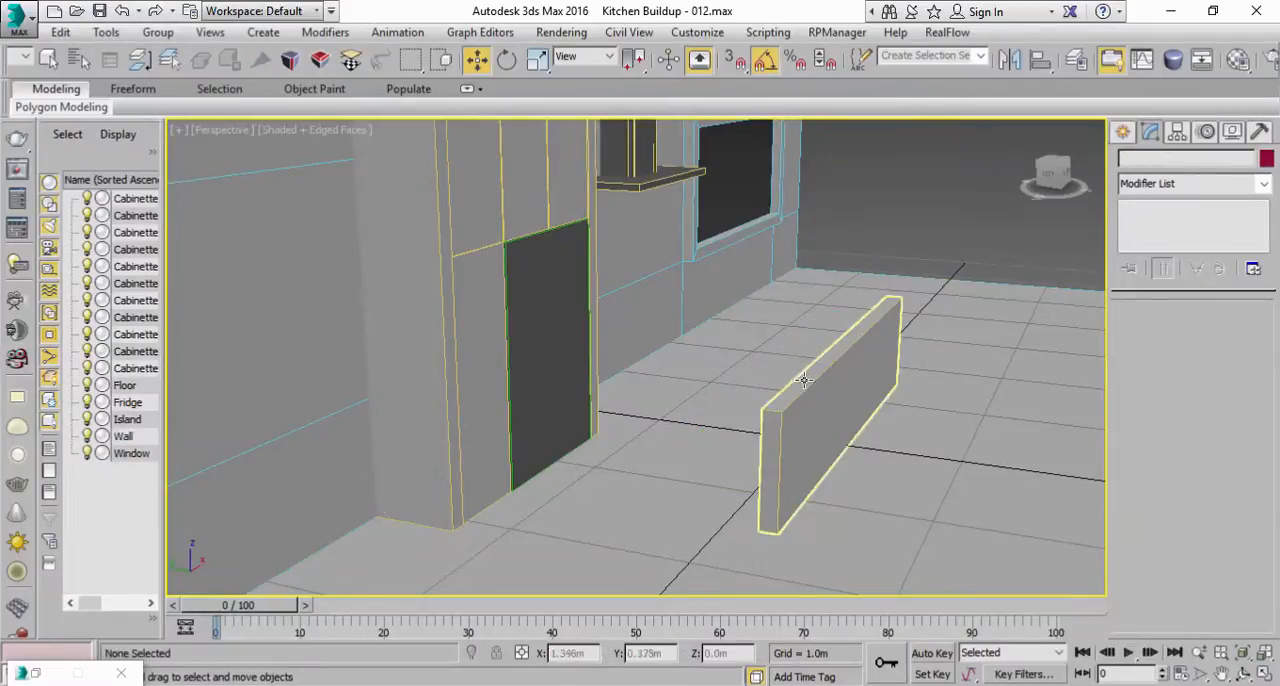
Step: Fit the Island panel's UVW Map gizmo to the resized box
click(883, 363)
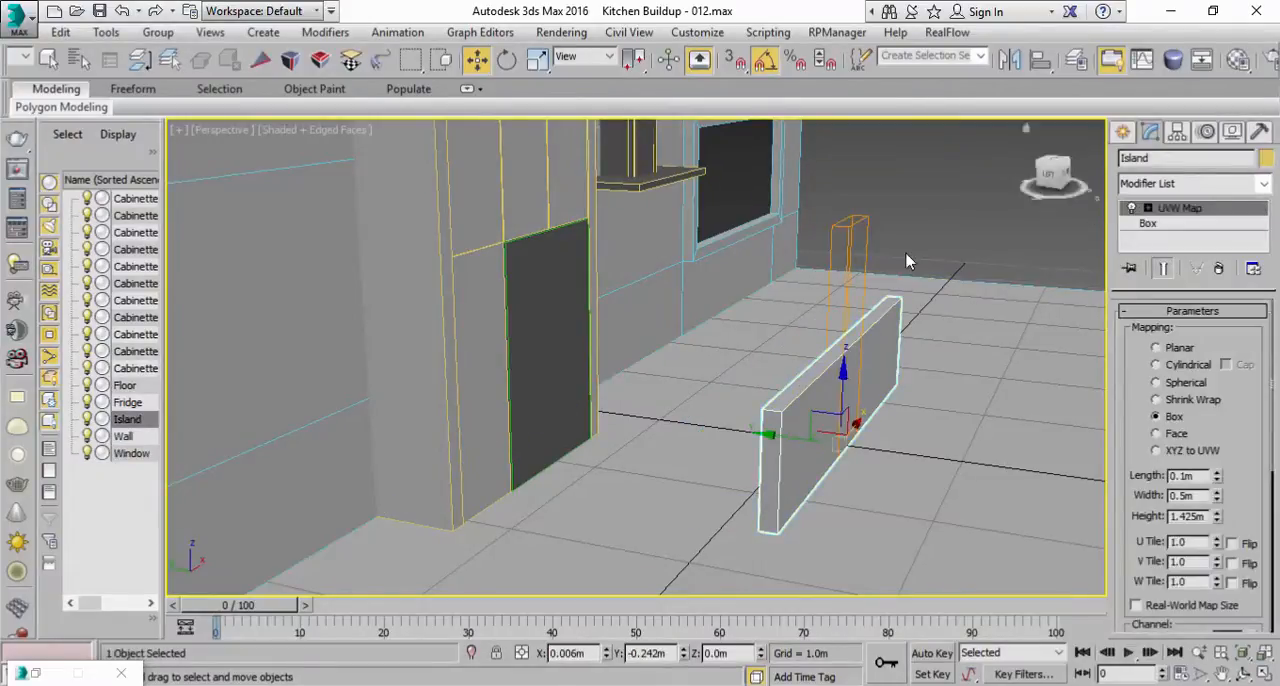
alt+middle_drag(854, 334, 758, 307)
click(49, 59)
scroll(1153, 541, down, 5)
click(1150, 563)
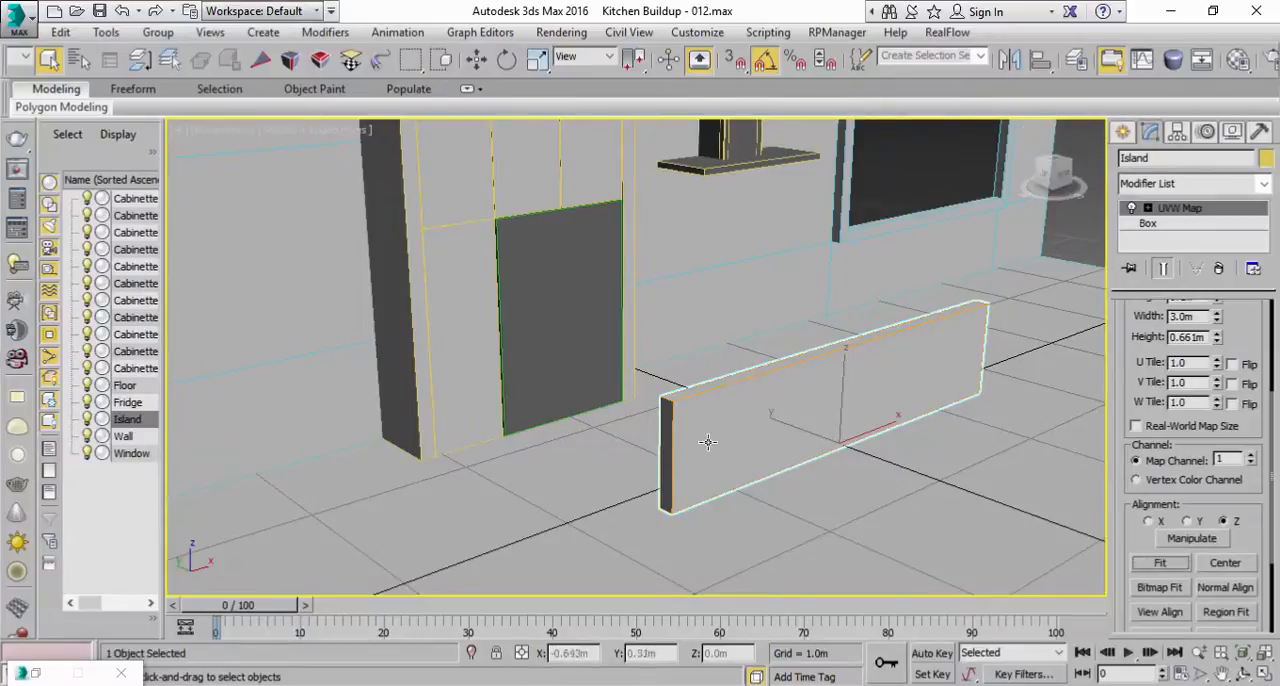
middle_drag(707, 443, 702, 439)
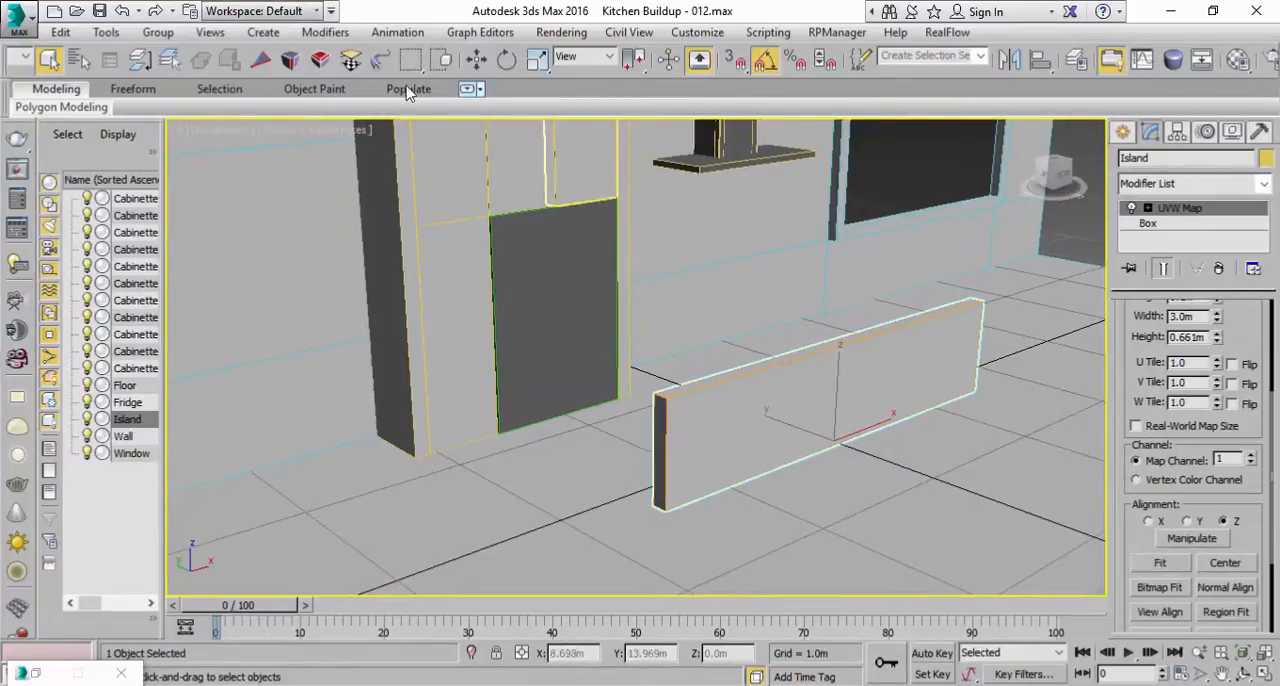
Step: Clone the Island panel
click(60, 32)
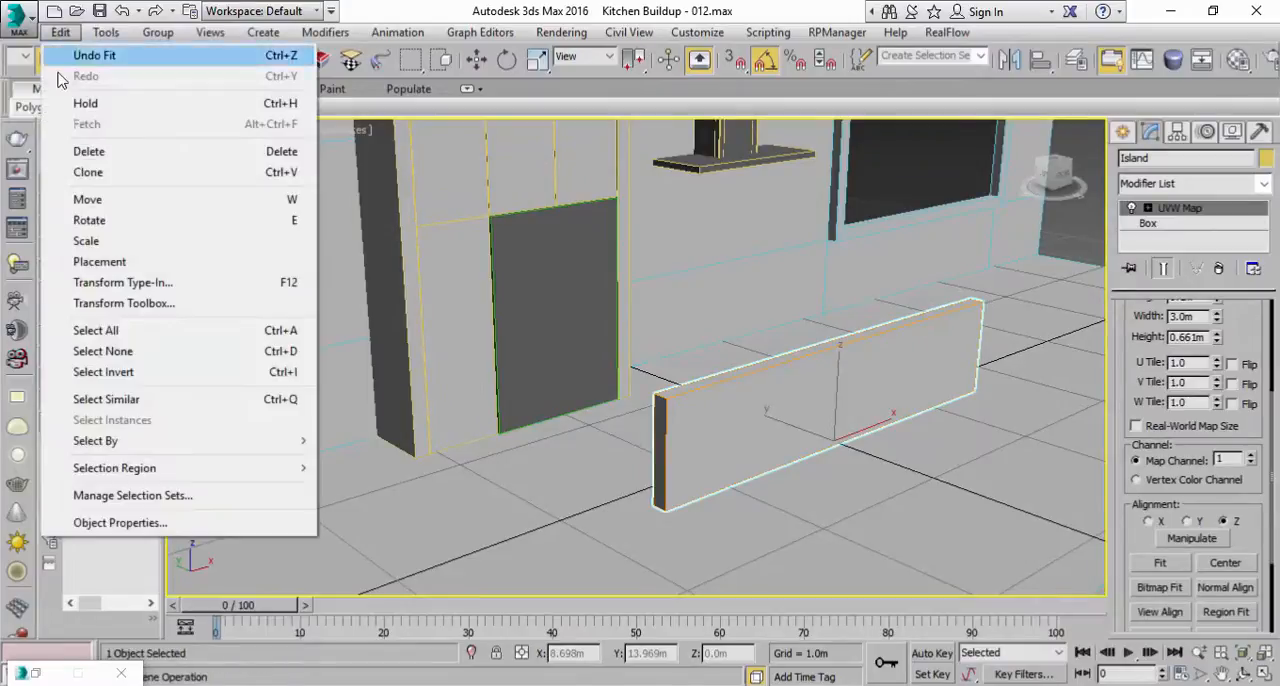
click(88, 172)
click(588, 422)
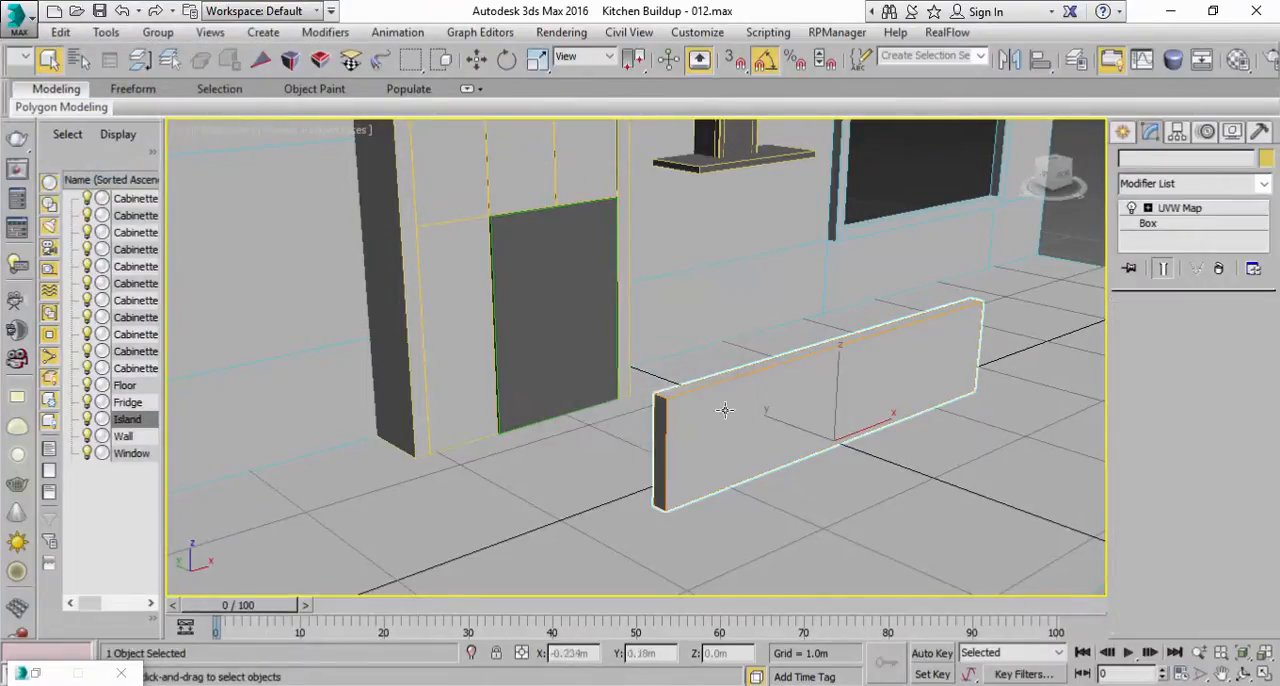
Step: Rotate the cloned panel perpendicular to the original and move it along X to the island's near end, at about X -1.509 m
click(508, 62)
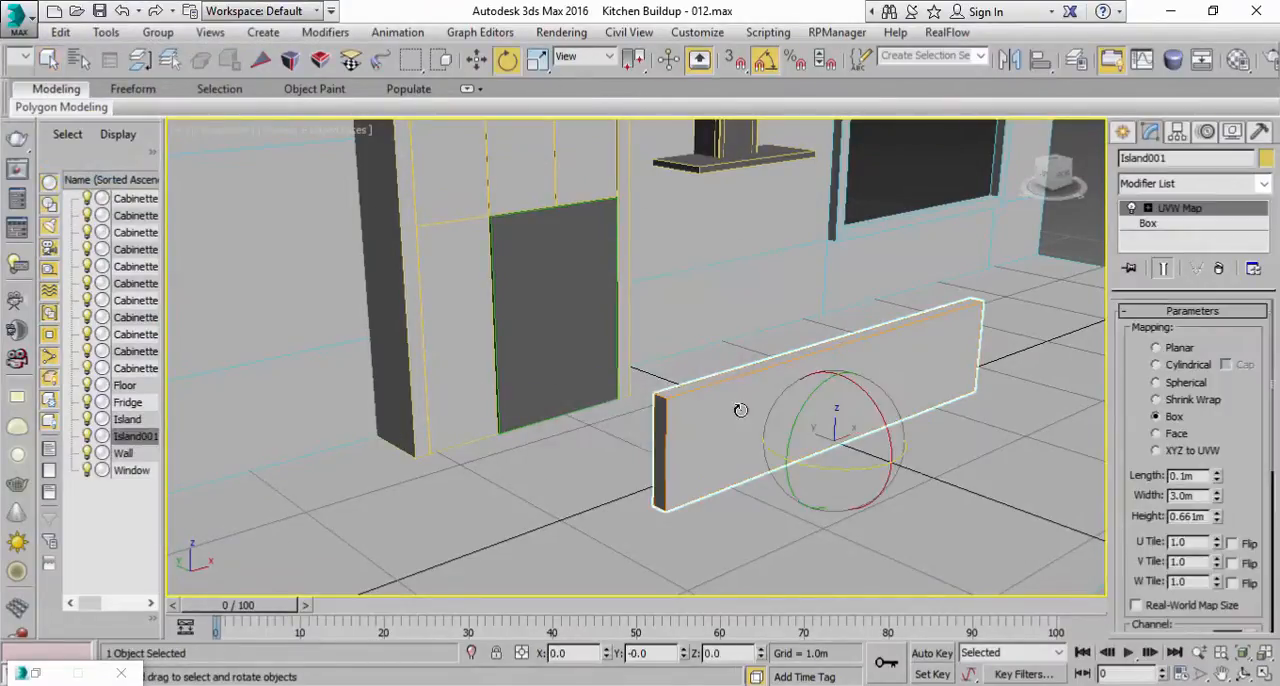
drag(834, 467, 751, 443)
key(w)
drag(829, 423, 676, 491)
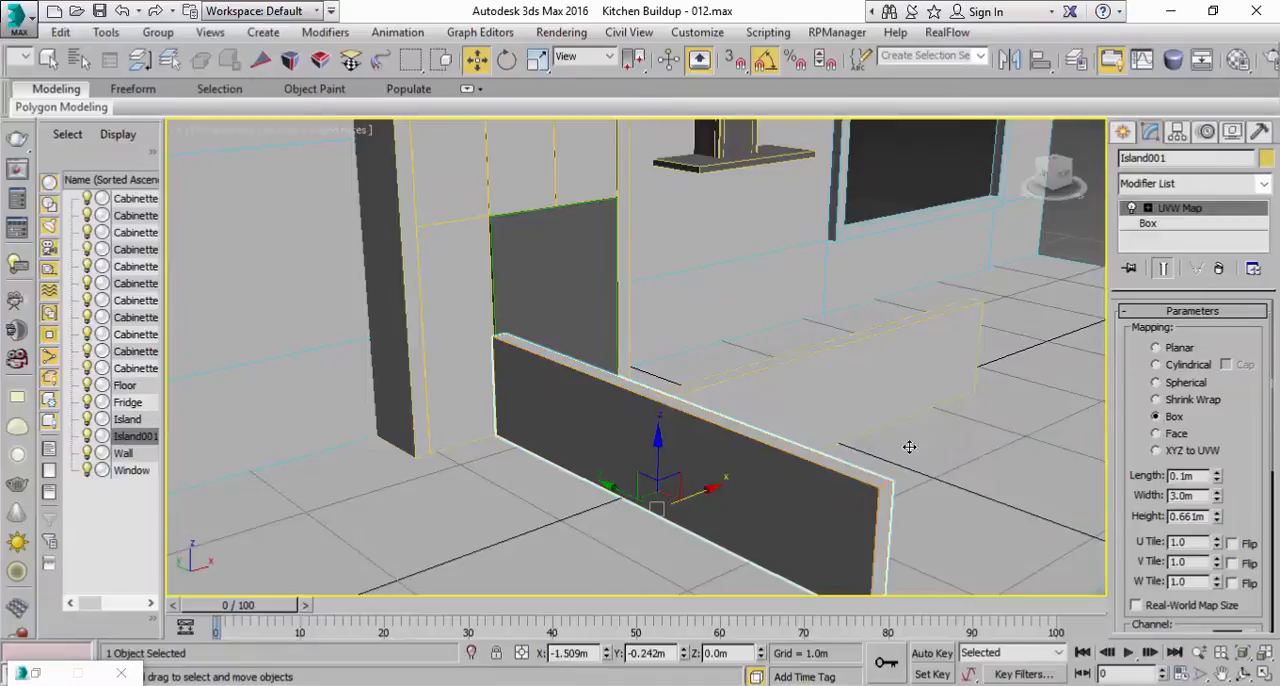
Step: Try widths of 5 m, 0.5 m and 0.8 m on the cloned end panel, and settle on 0.6 m
click(1158, 224)
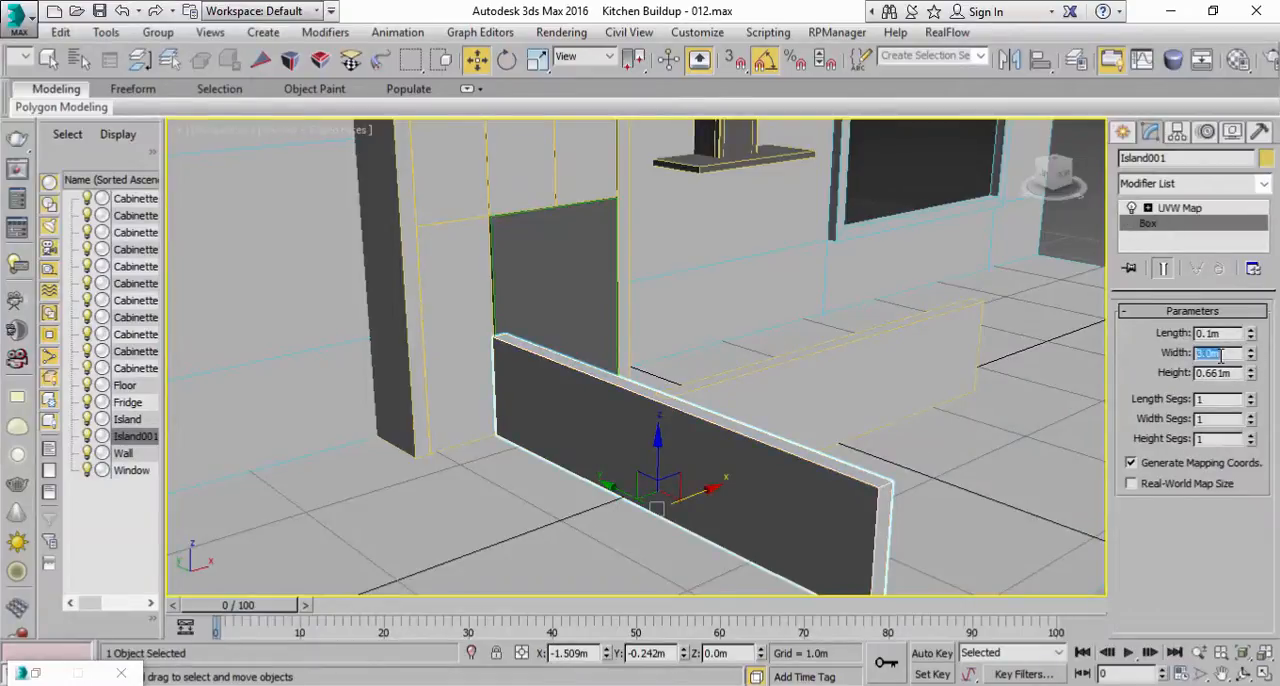
text(5)
key(Return)
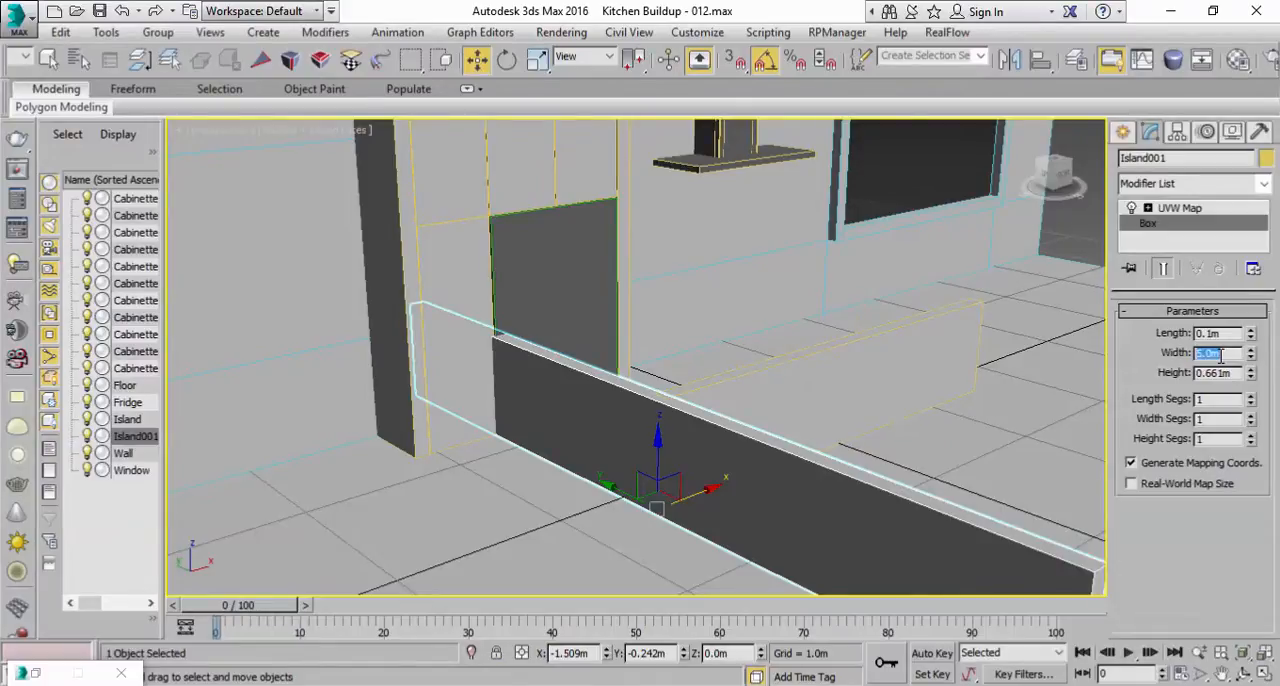
text(0.5)
key(Return)
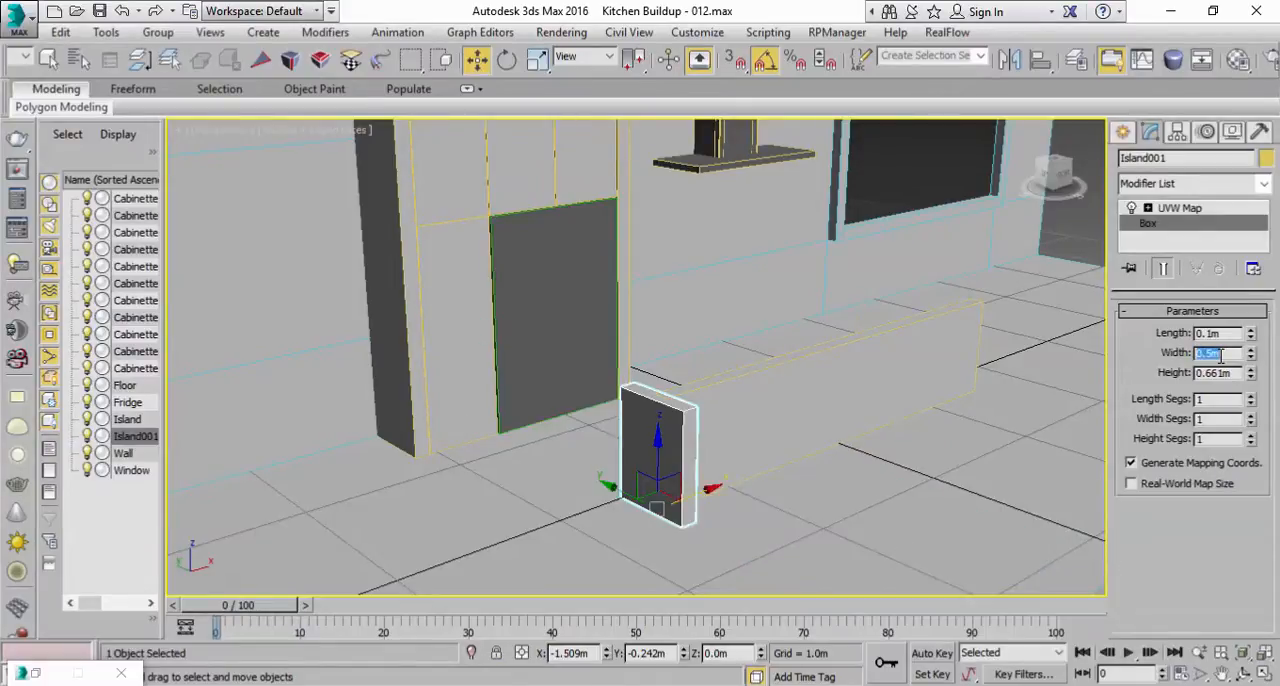
text(0.8)
key(Return)
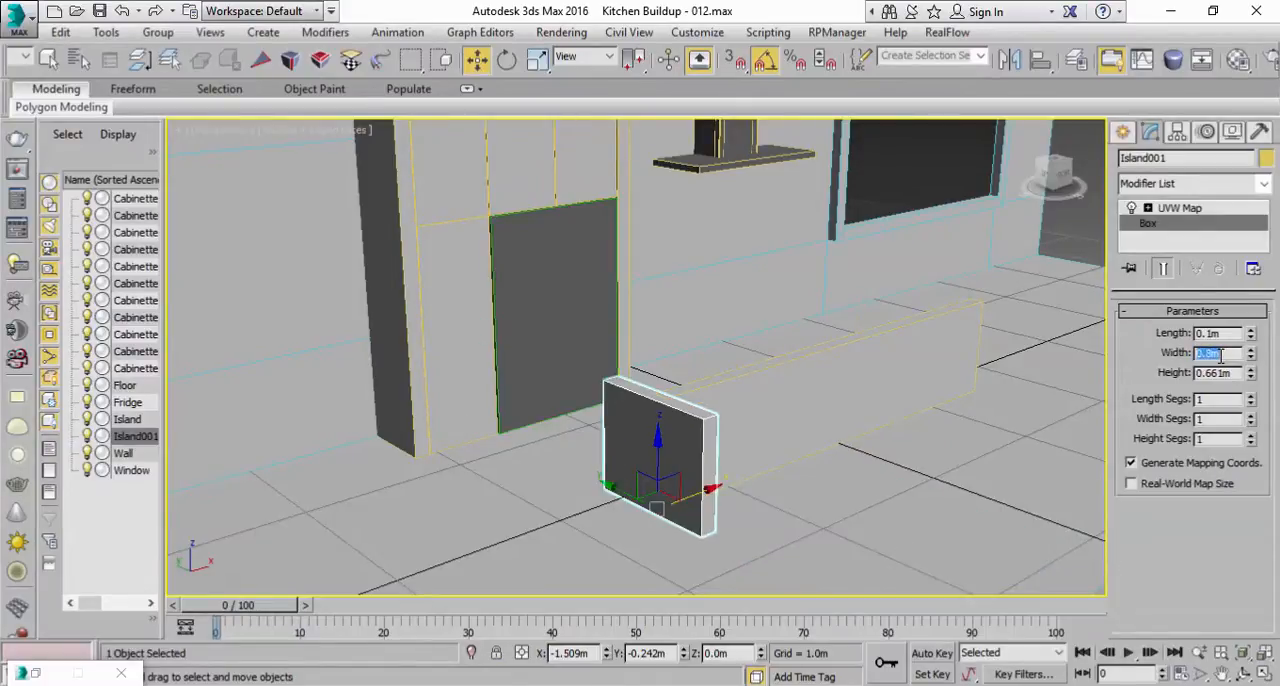
text(0.6)
key(Return)
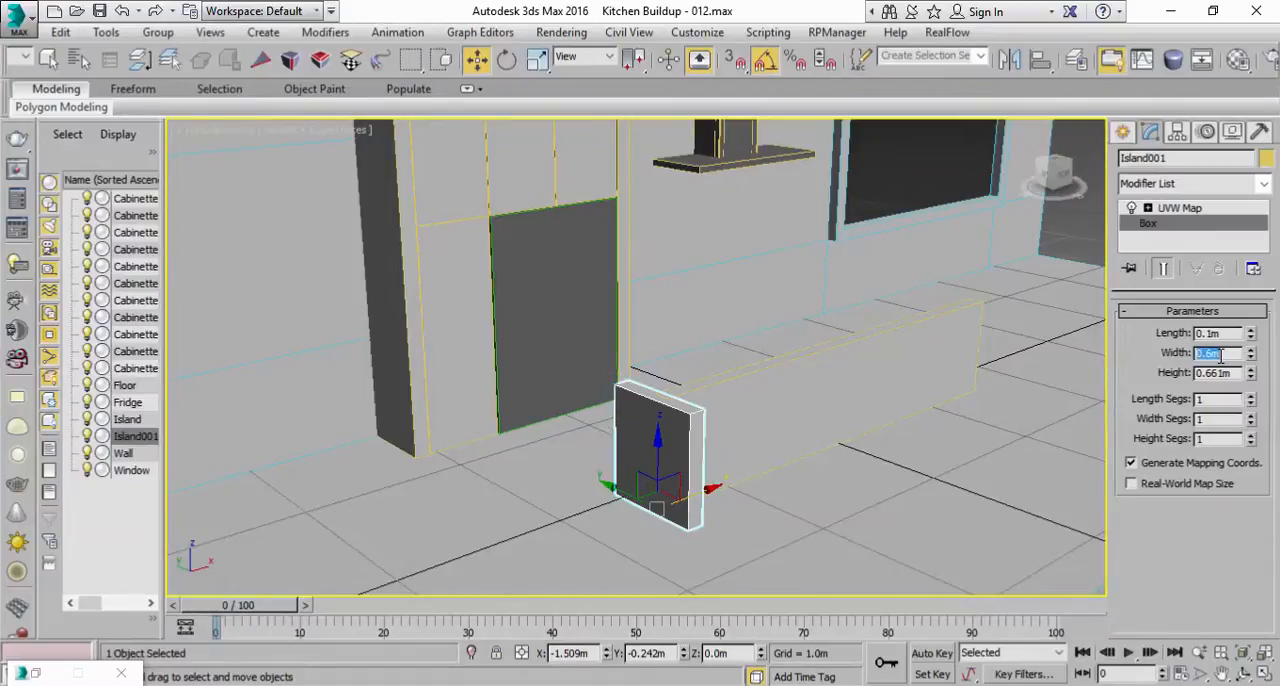
Step: Compare the island with the reference photo and move the end panel along Y to about 0.024 m, against the long panel's end
double_click(818, 11)
scroll(424, 460, up, 4)
middle_drag(426, 464, 491, 537)
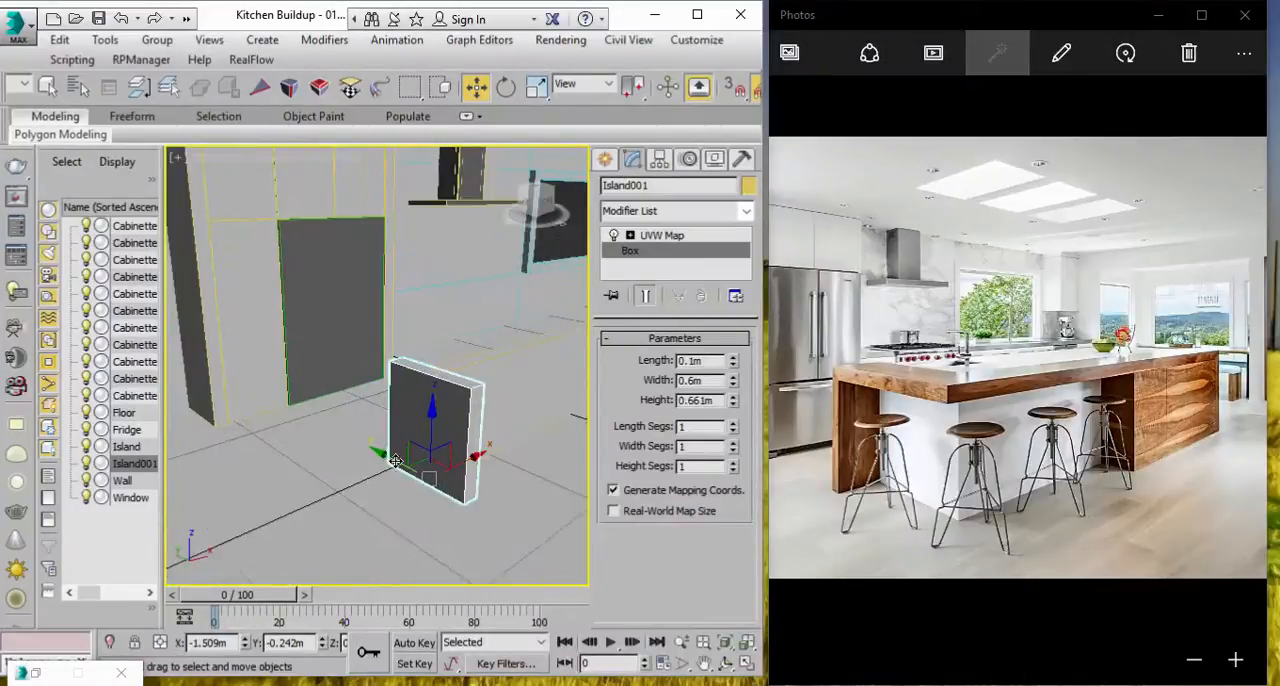
drag(359, 453, 363, 452)
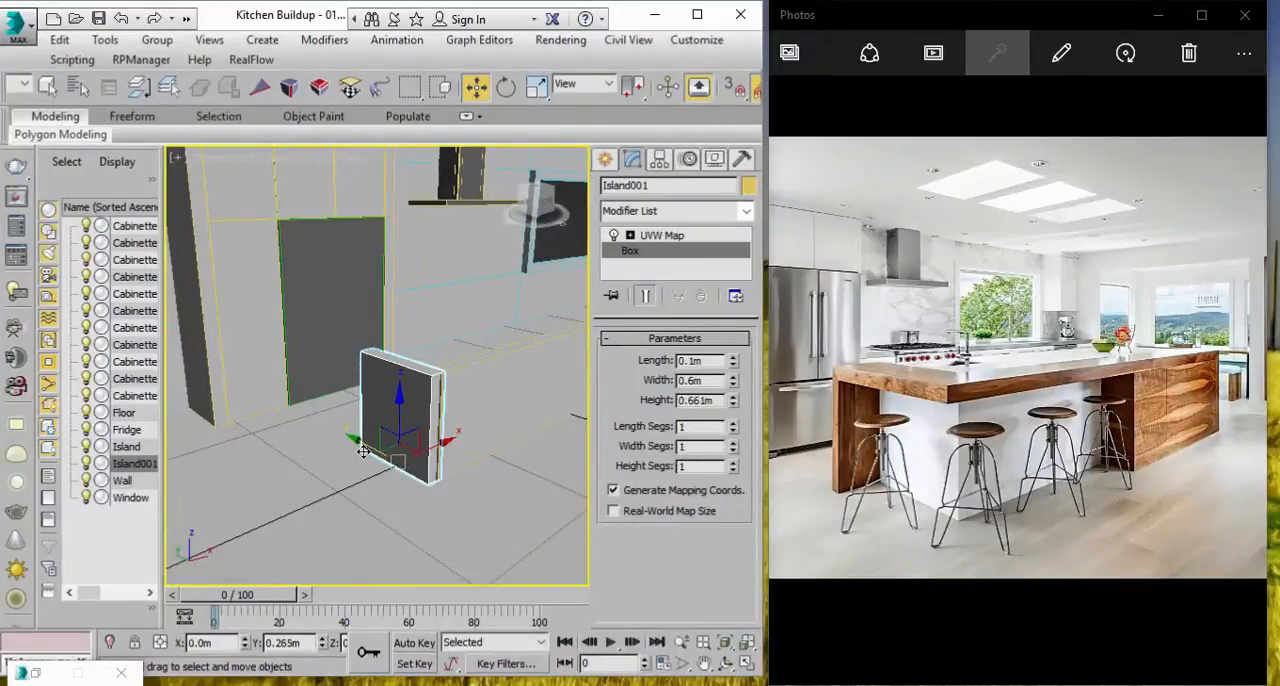
alt+middle_drag(449, 382, 420, 392)
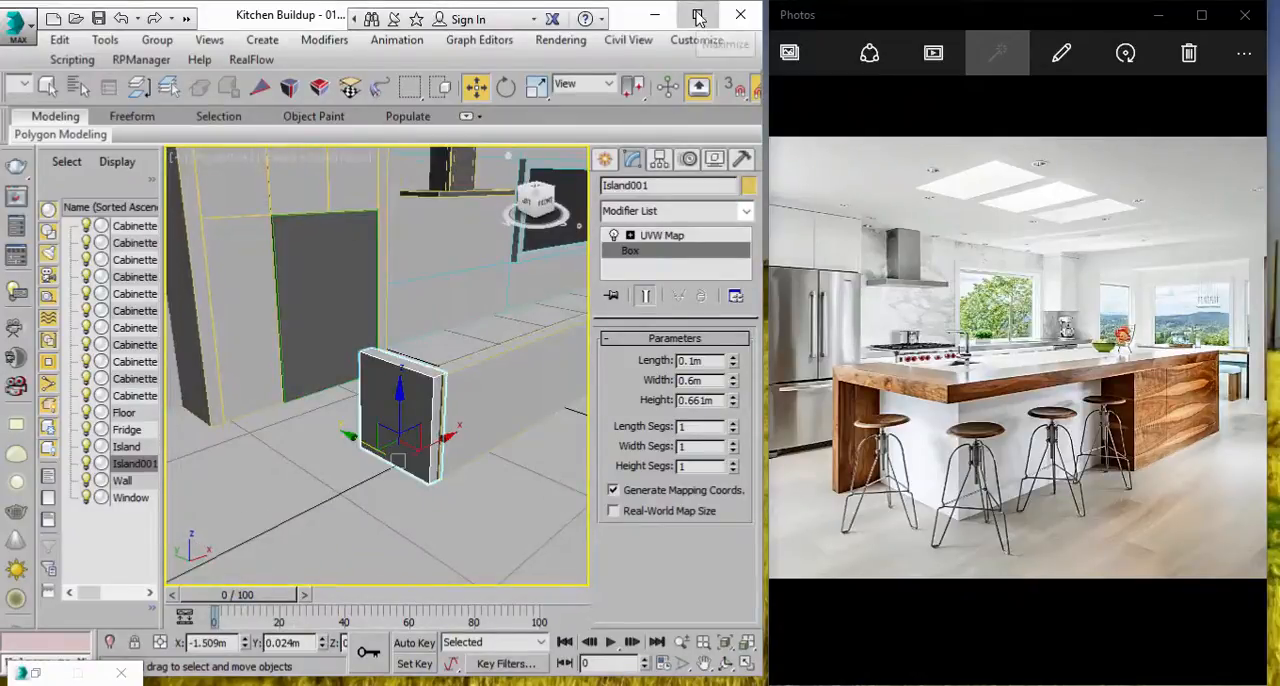
click(698, 17)
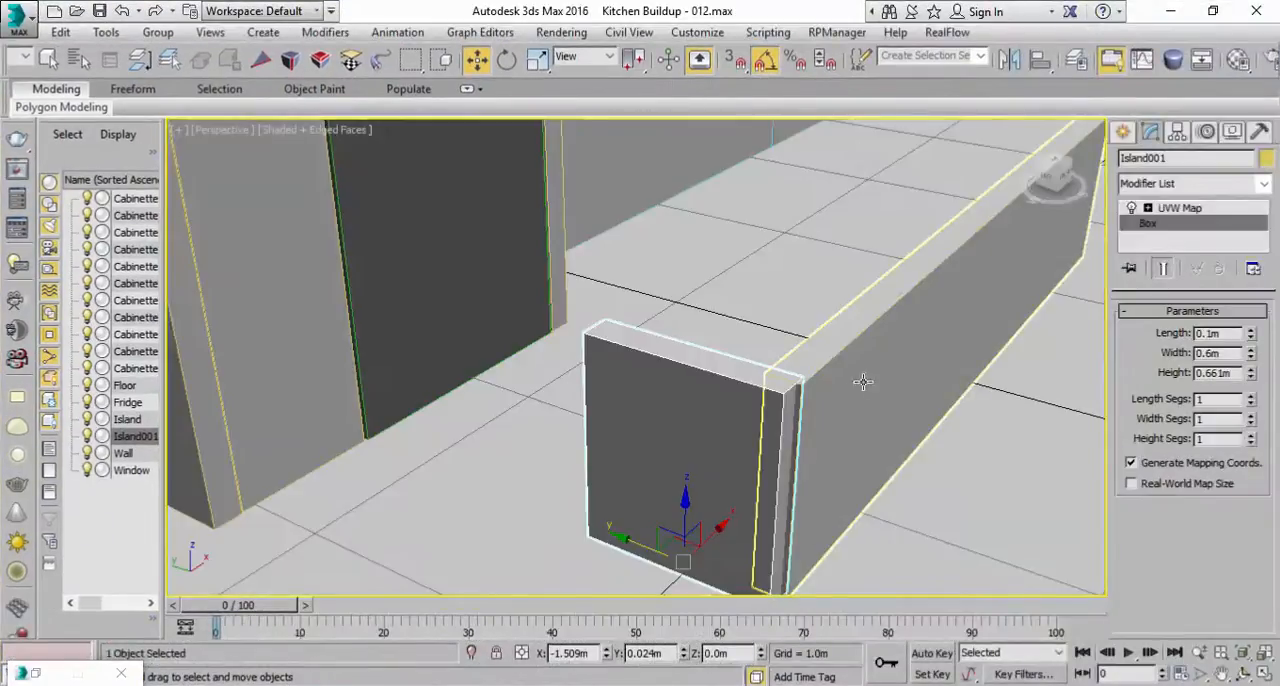
Step: Move the long Island panel forward along Y to about -0.446 m
ctrl+click(862, 383)
middle_drag(785, 463, 769, 435)
drag(774, 326, 811, 428)
click(811, 428)
middle_drag(788, 458, 773, 441)
Step: Fit the end panel's UVW Map to its box and move the panel flush with the long panel, at about Y -0.201 m
scroll(1135, 521, down, 5)
click(1166, 531)
drag(661, 518, 676, 525)
alt+middle_drag(1014, 365, 690, 345)
Step: Set the end panel's length to 0.05 m to make it thinner
click(1152, 224)
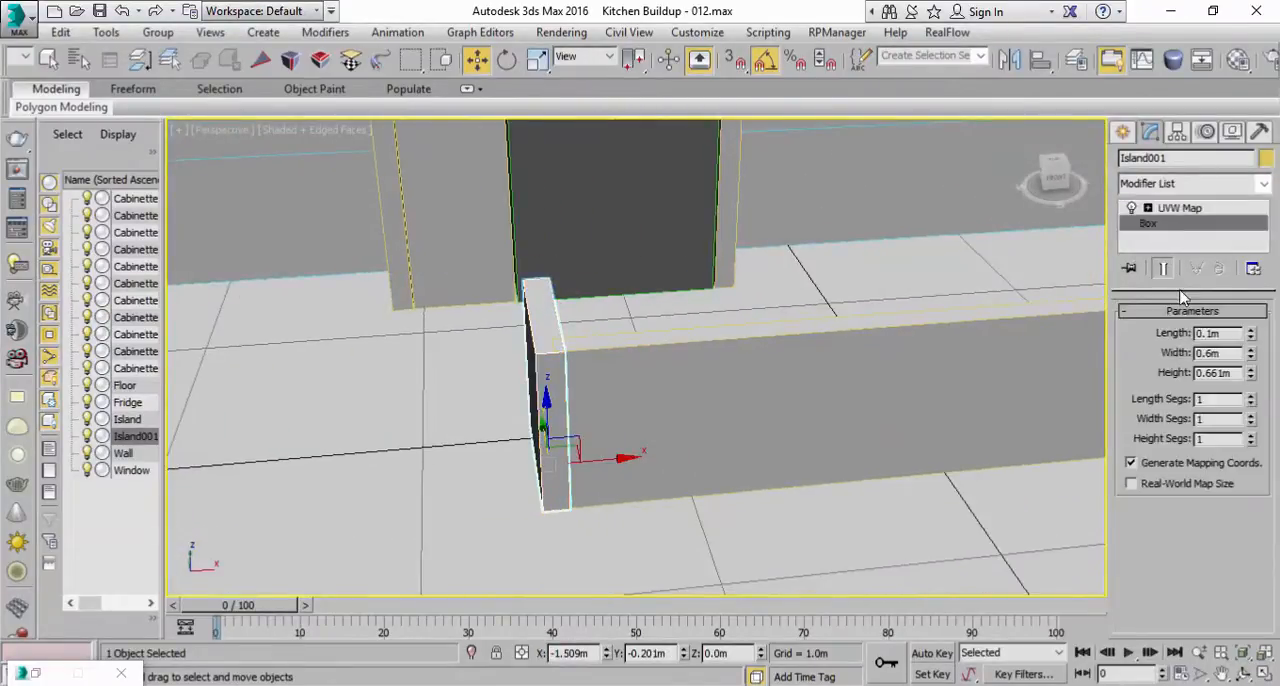
click(1222, 337)
text(0.05)
key(Return)
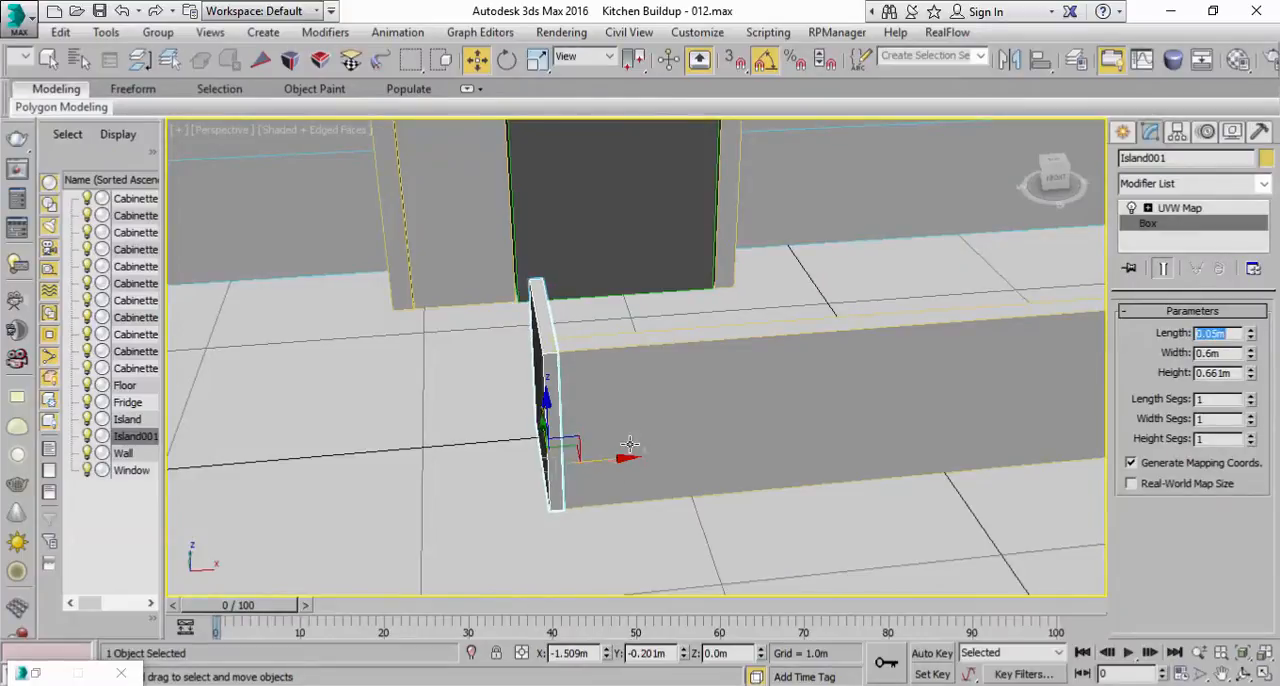
alt+middle_drag(625, 455, 689, 429)
Step: Set the long Island panel's length to 0.05 m to match the end panel's thickness
click(689, 429)
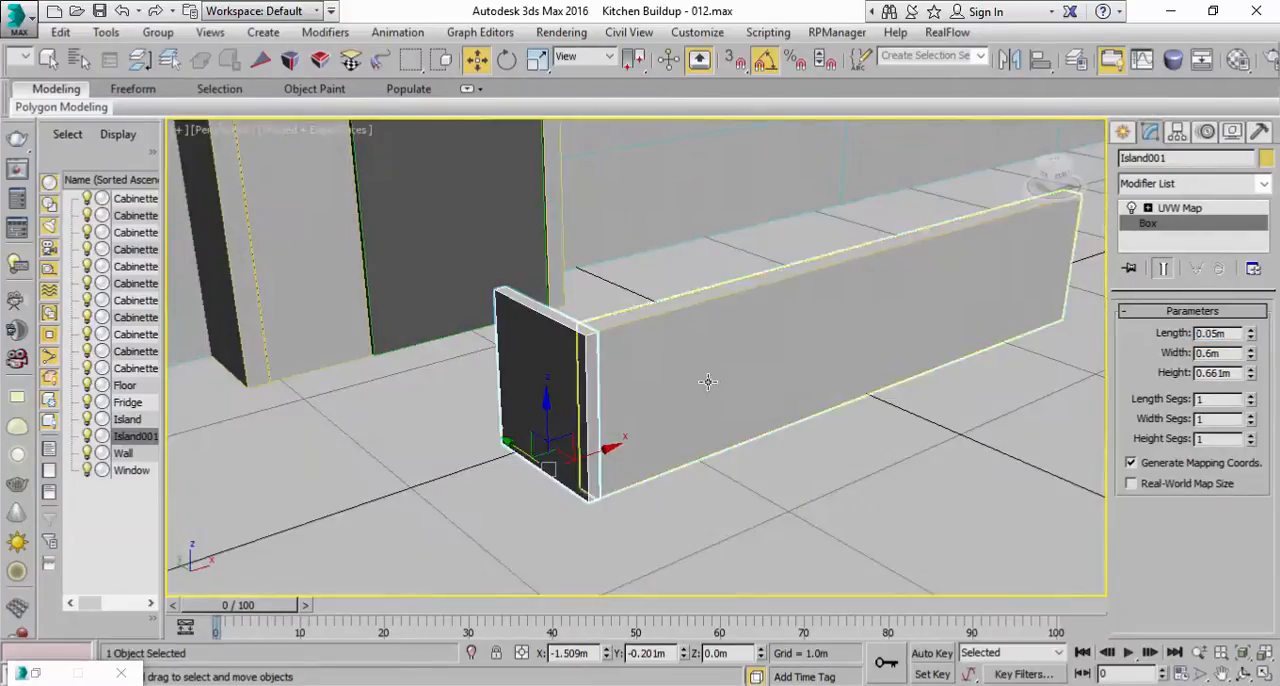
click(1160, 226)
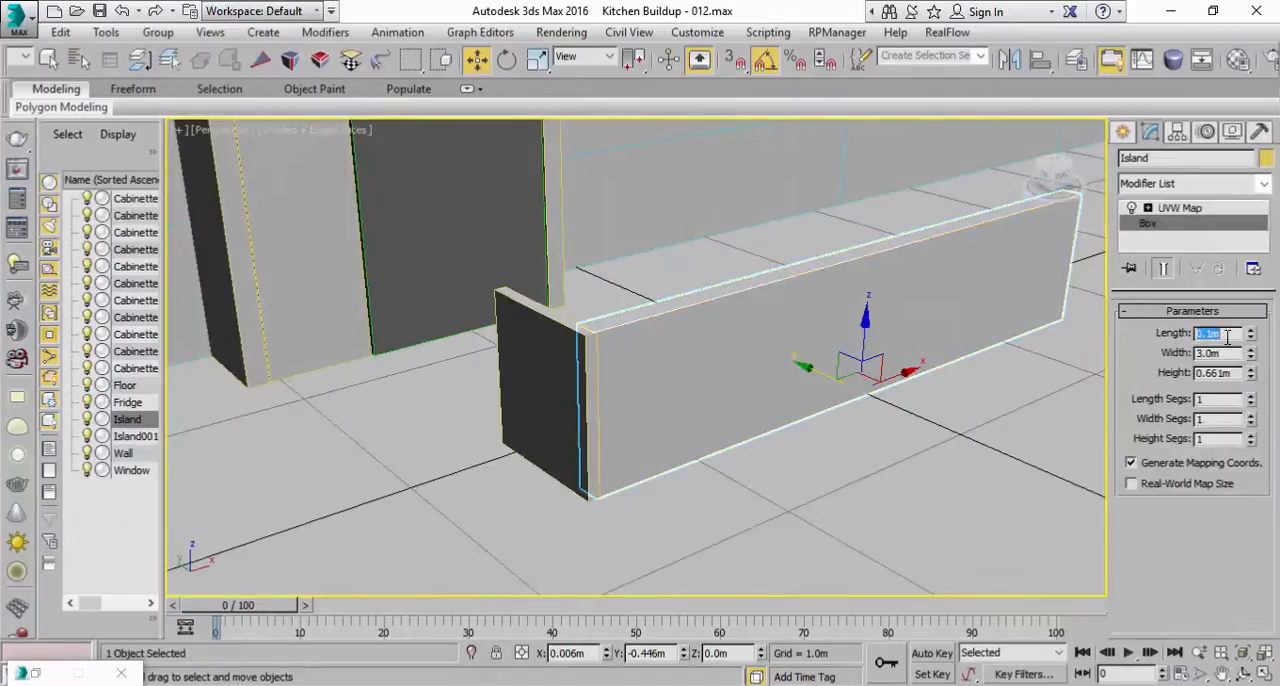
key(Return)
mouse_move(786, 363)
alt+middle_down()
mouse_move(771, 437)
mouse_move(806, 346)
alt+middle_up()
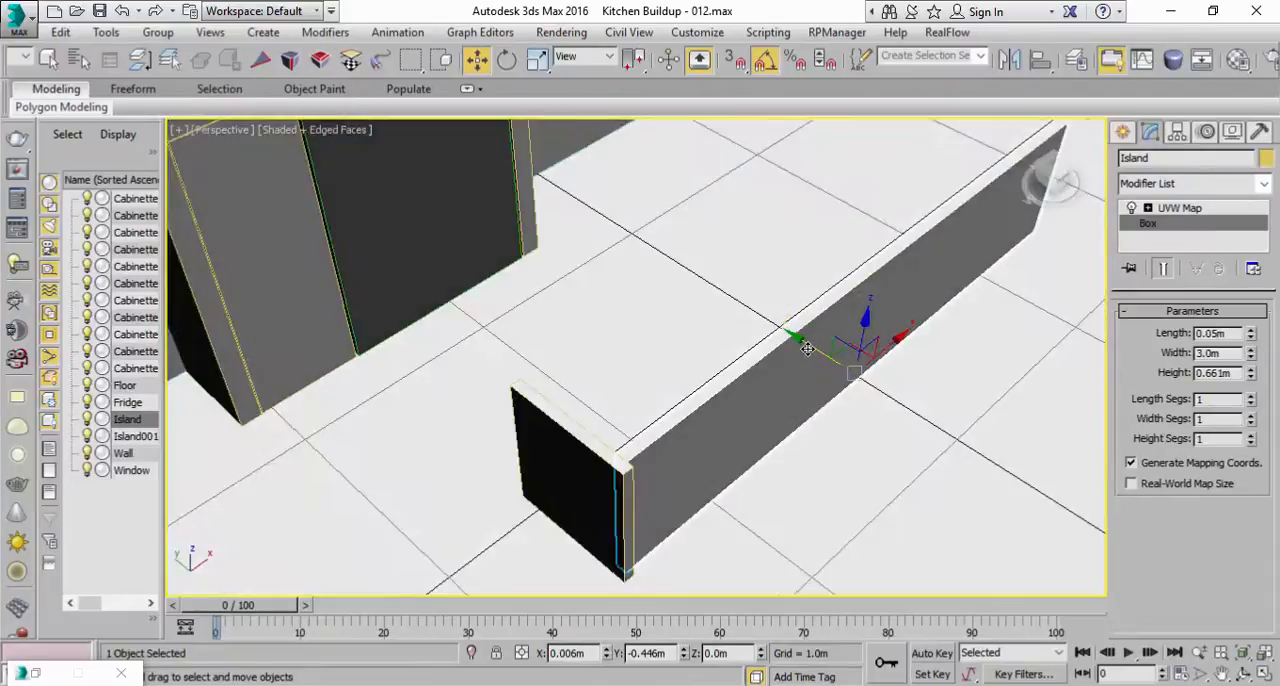
Step: Nudge the long Island panel along Y to about -0.464 m and clone the end panel as an instance
alt+middle_drag(813, 350, 669, 291)
click(503, 285)
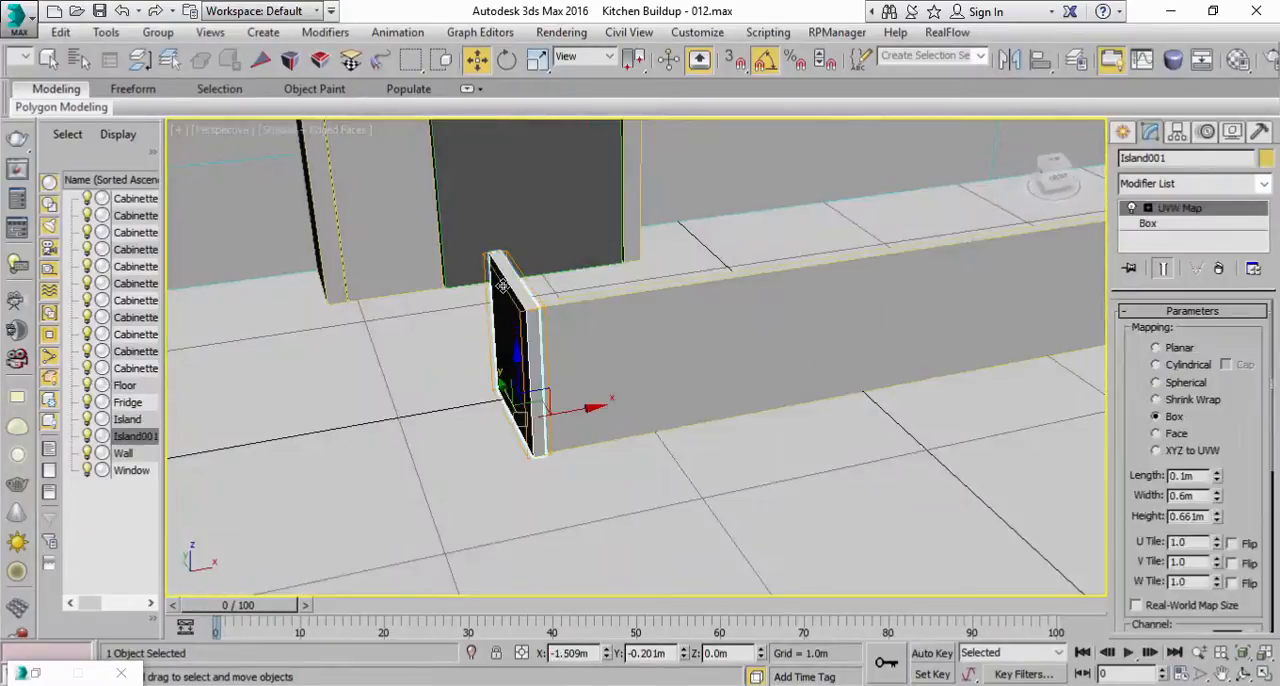
click(47, 35)
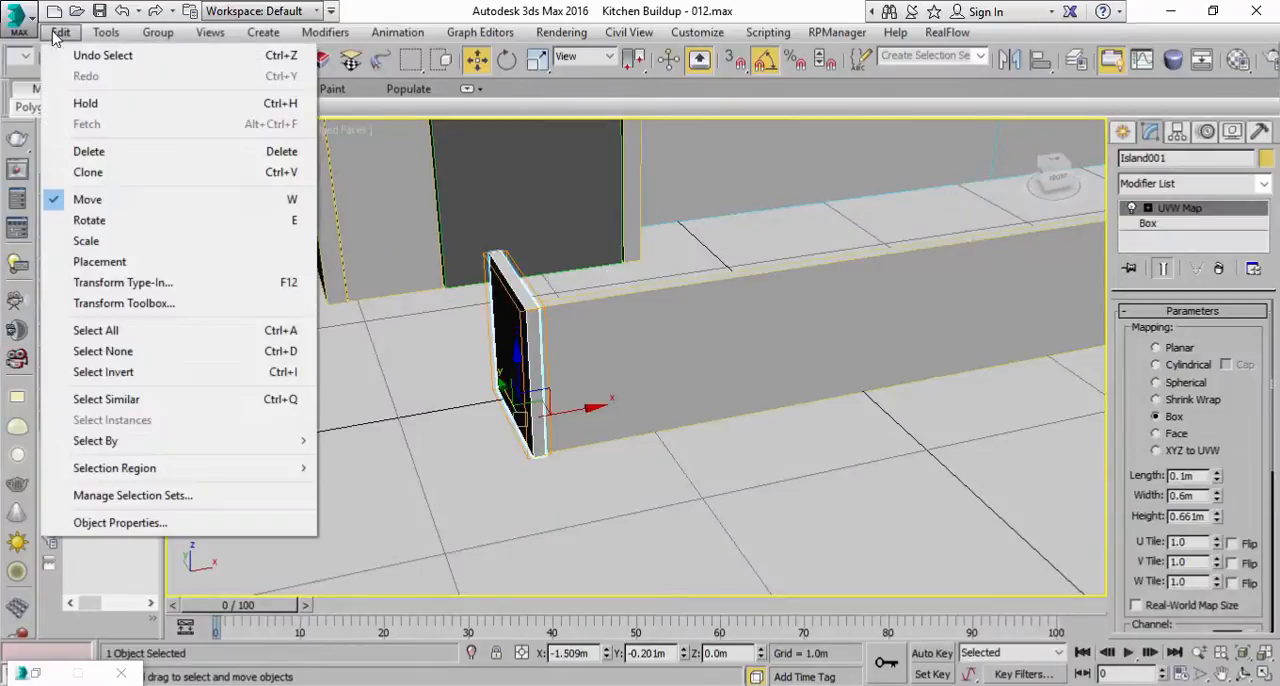
click(40, 171)
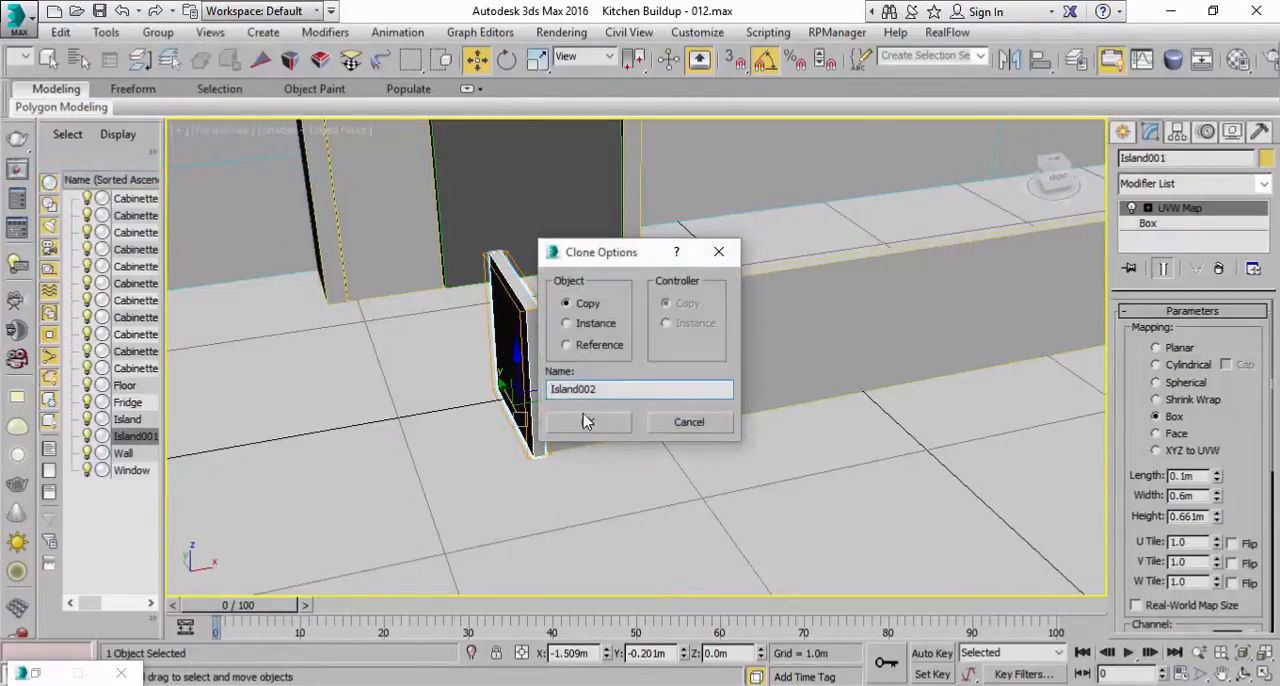
click(586, 326)
click(587, 421)
Step: Move the cloned end panel along X to the opposite end of the long panel, at about X 1.493 m
alt+middle_drag(663, 394, 471, 457)
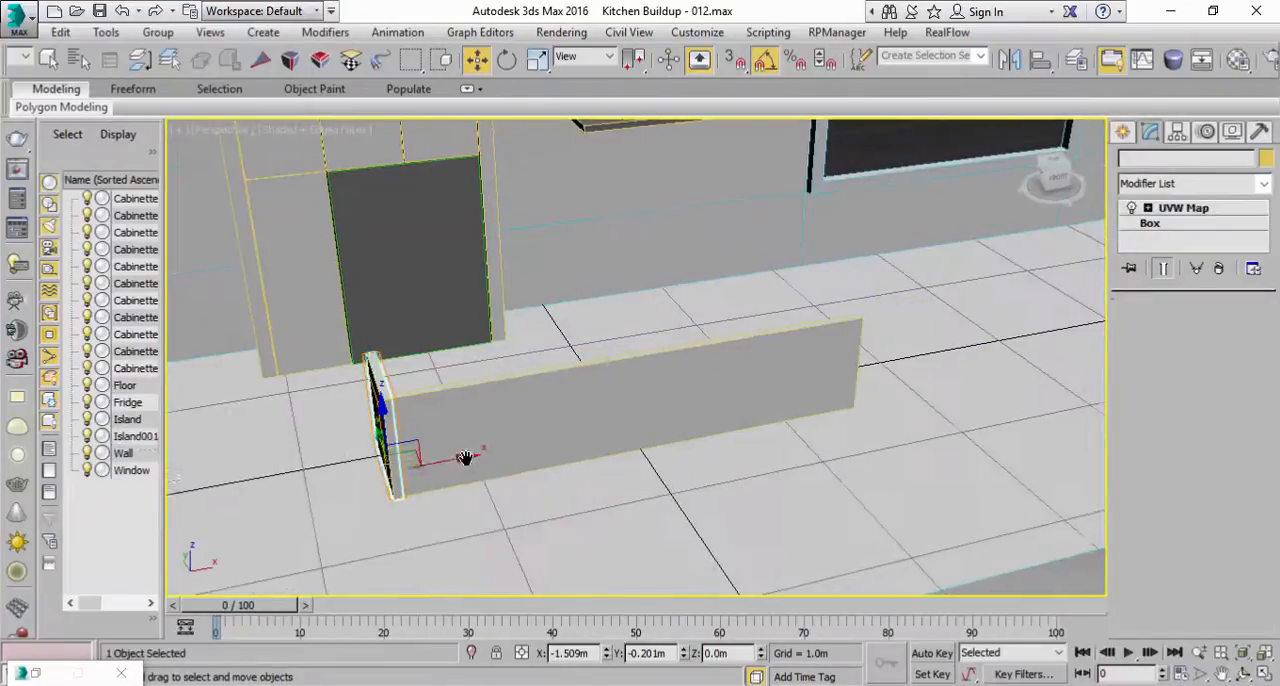
drag(457, 459, 874, 381)
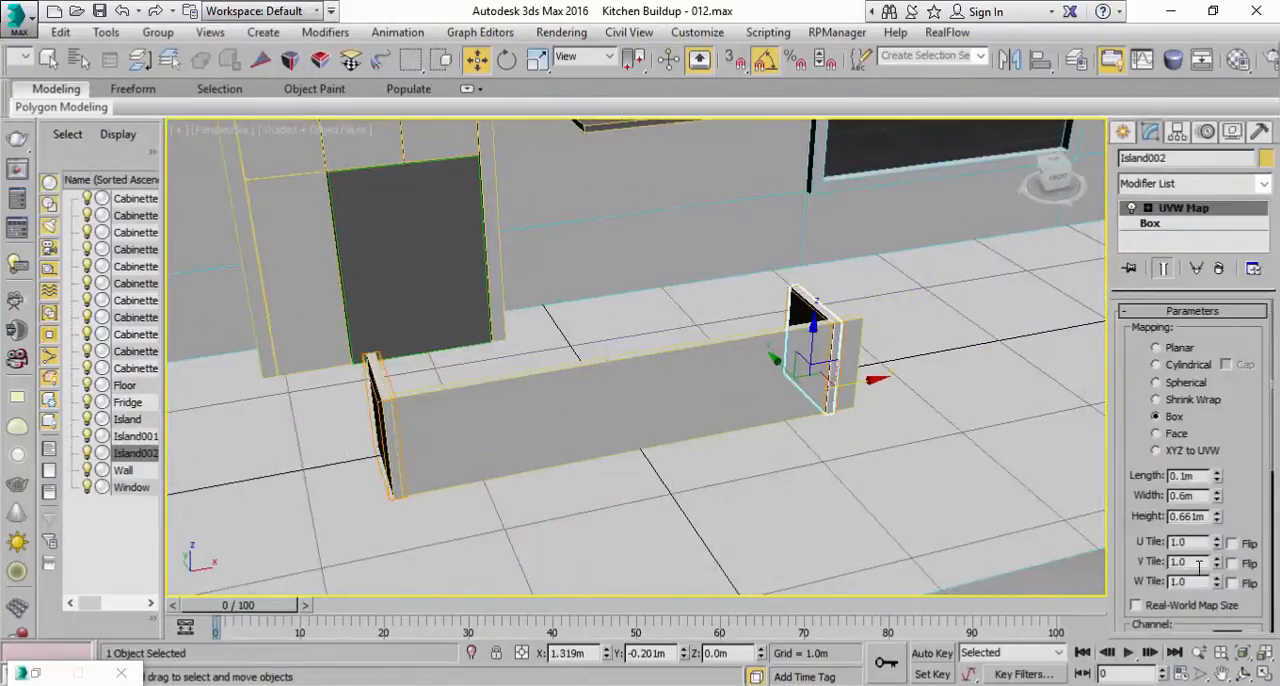
click(1263, 677)
middle_drag(932, 228, 990, 227)
scroll(961, 294, up, 3)
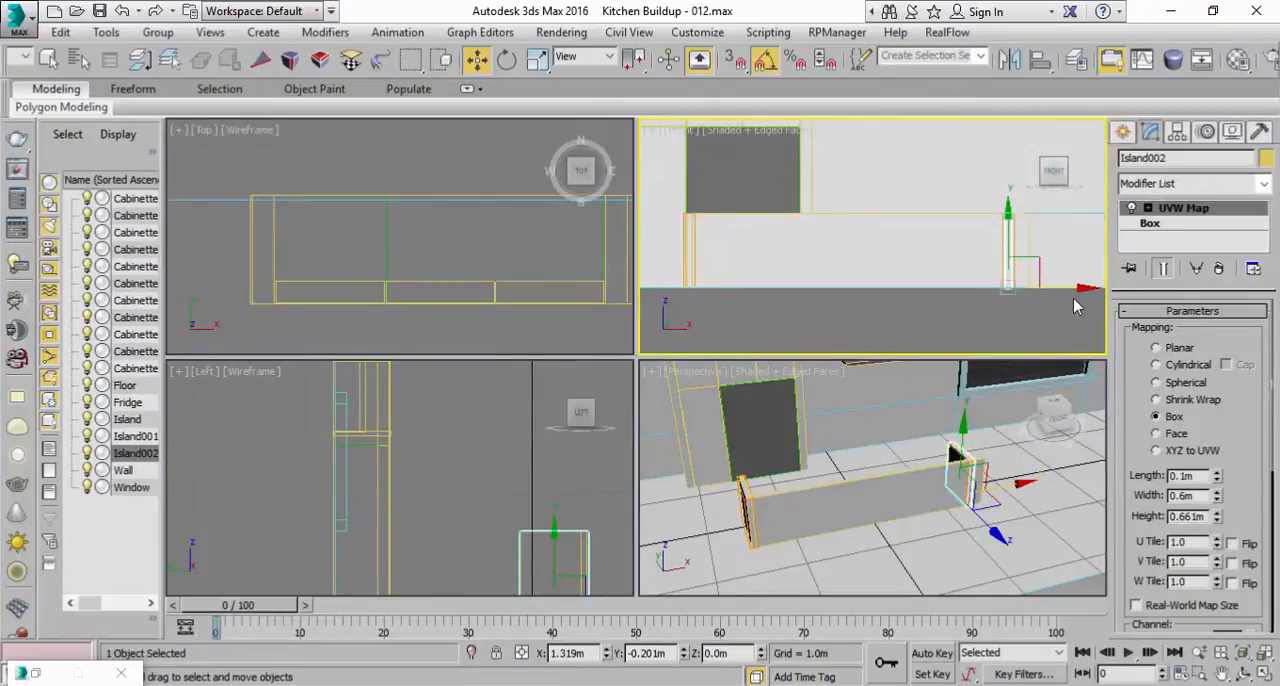
drag(1071, 289, 1088, 289)
scroll(420, 283, down, 4)
mouse_move(420, 283)
middle_down()
mouse_move(354, 182)
mouse_move(270, 123)
middle_up()
middle_drag(418, 252, 256, 212)
scroll(276, 225, up, 5)
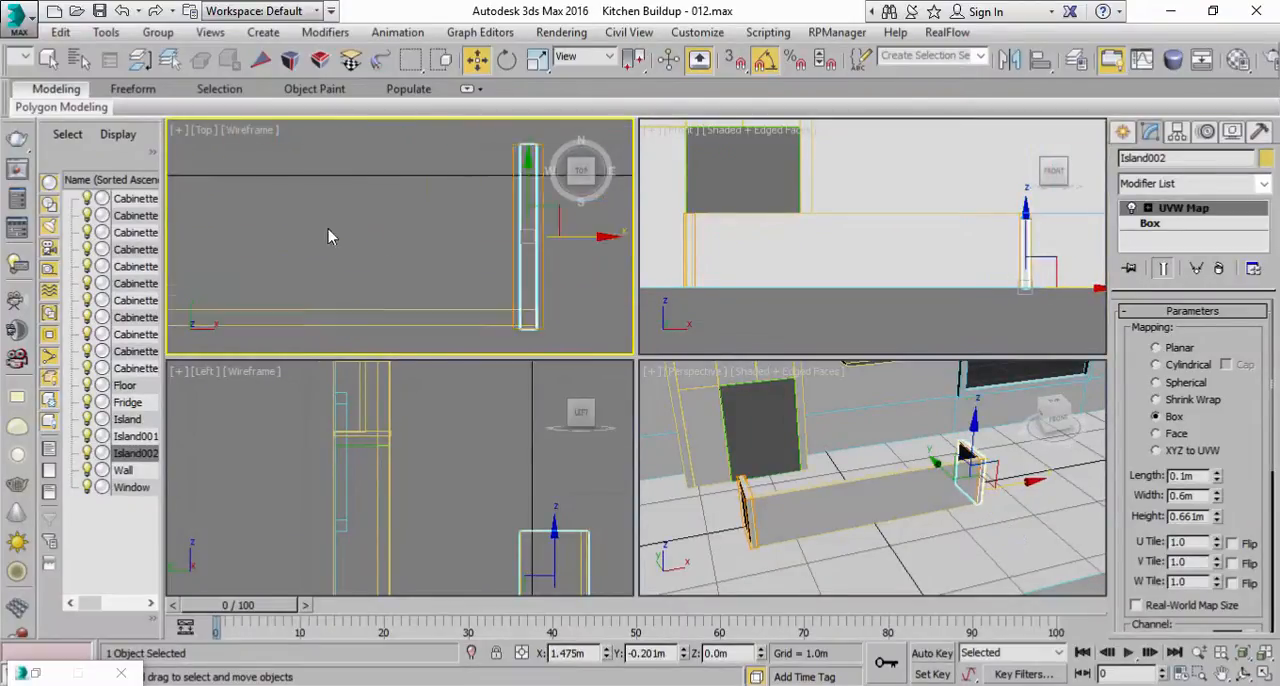
middle_drag(540, 279, 534, 280)
drag(565, 243, 569, 243)
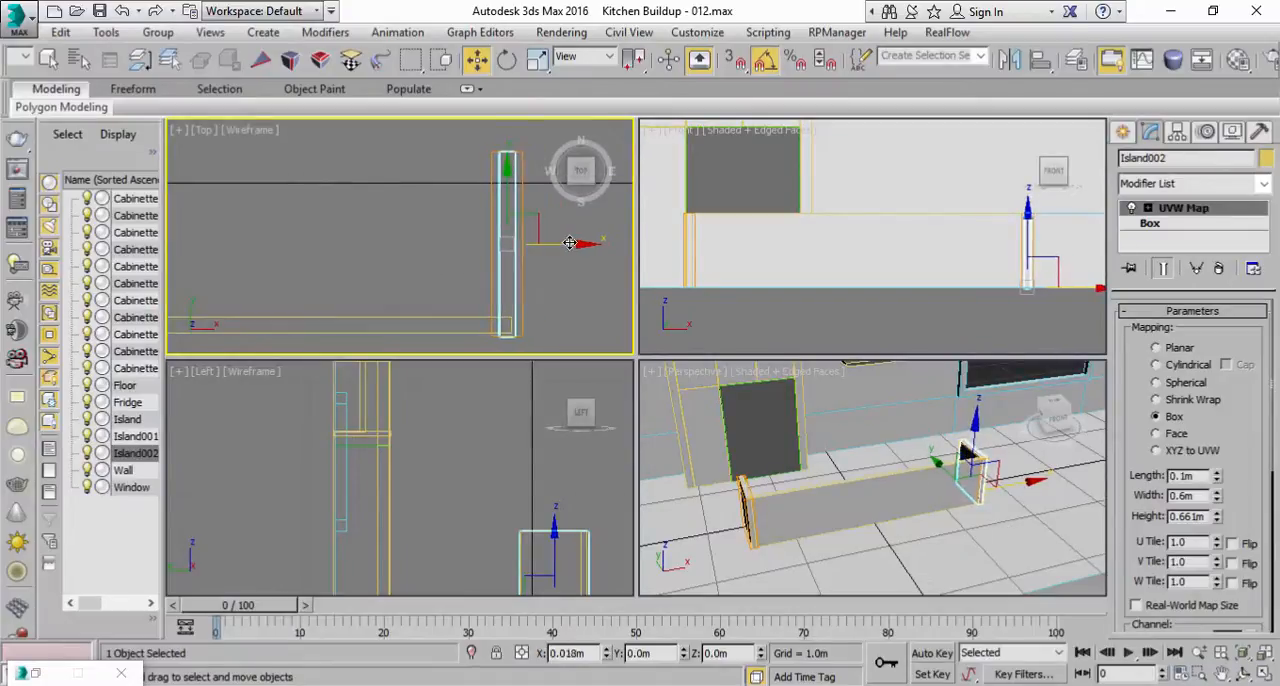
Step: Fit the cloned end panel's UVW Map gizmo to its box
scroll(1124, 512, down, 5)
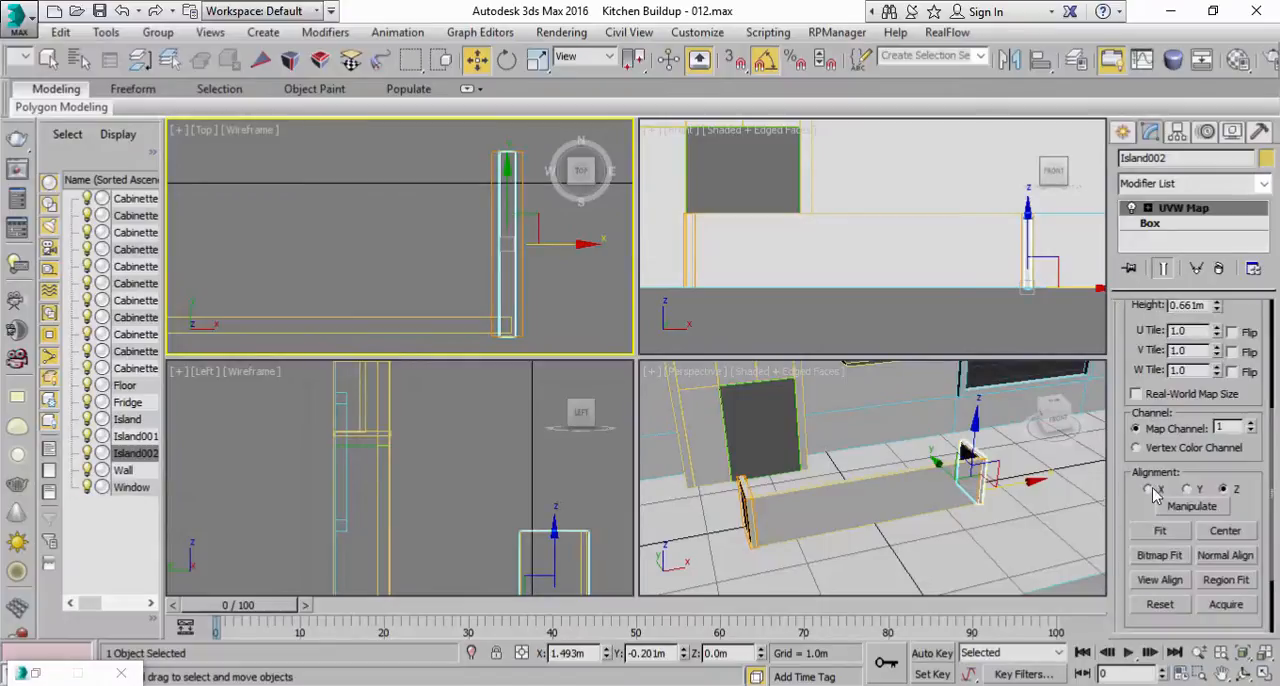
click(1160, 530)
right_click(954, 530)
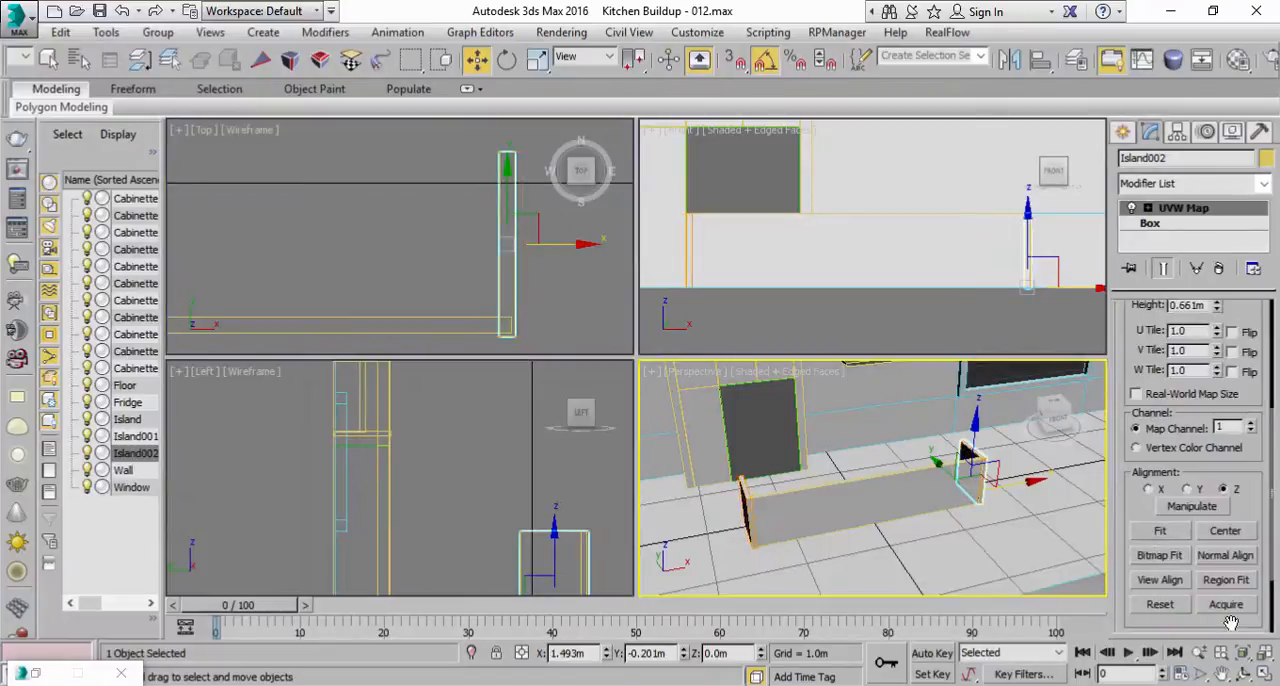
click(1265, 674)
mouse_move(505, 335)
alt+middle_down()
mouse_move(601, 309)
mouse_move(597, 330)
alt+middle_up()
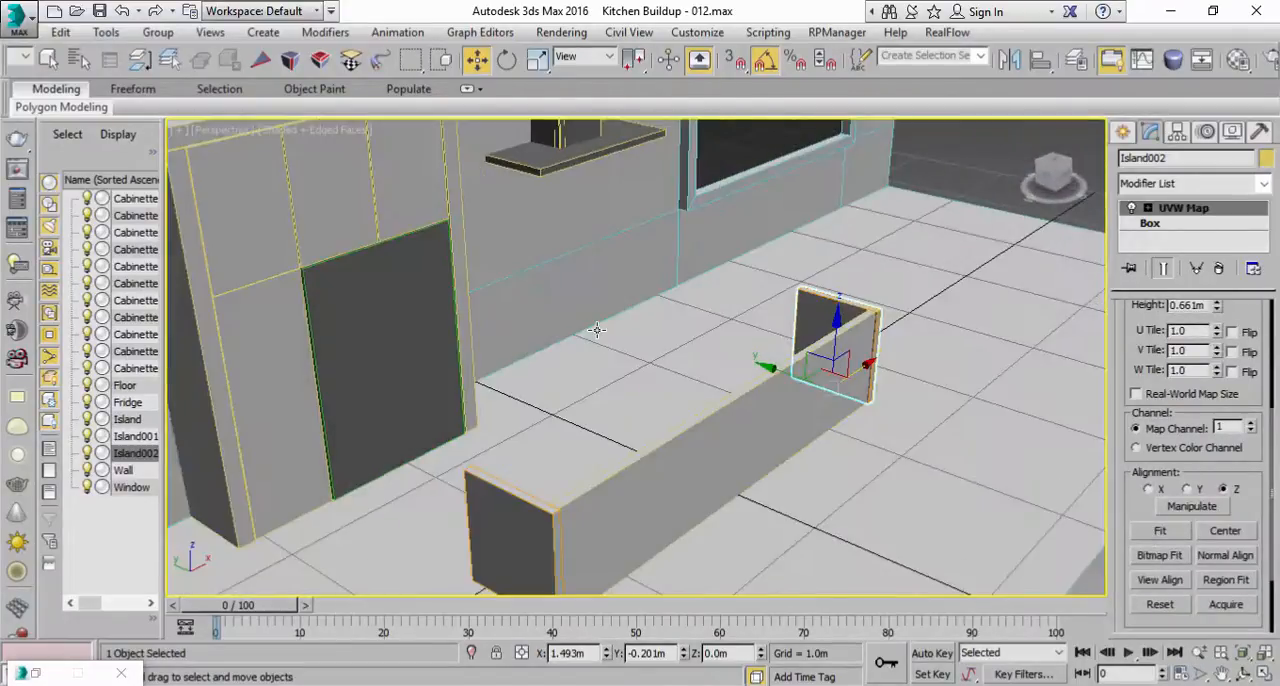
Step: Clone the long front Island panel as an instance
click(634, 502)
middle_drag(664, 422, 669, 395)
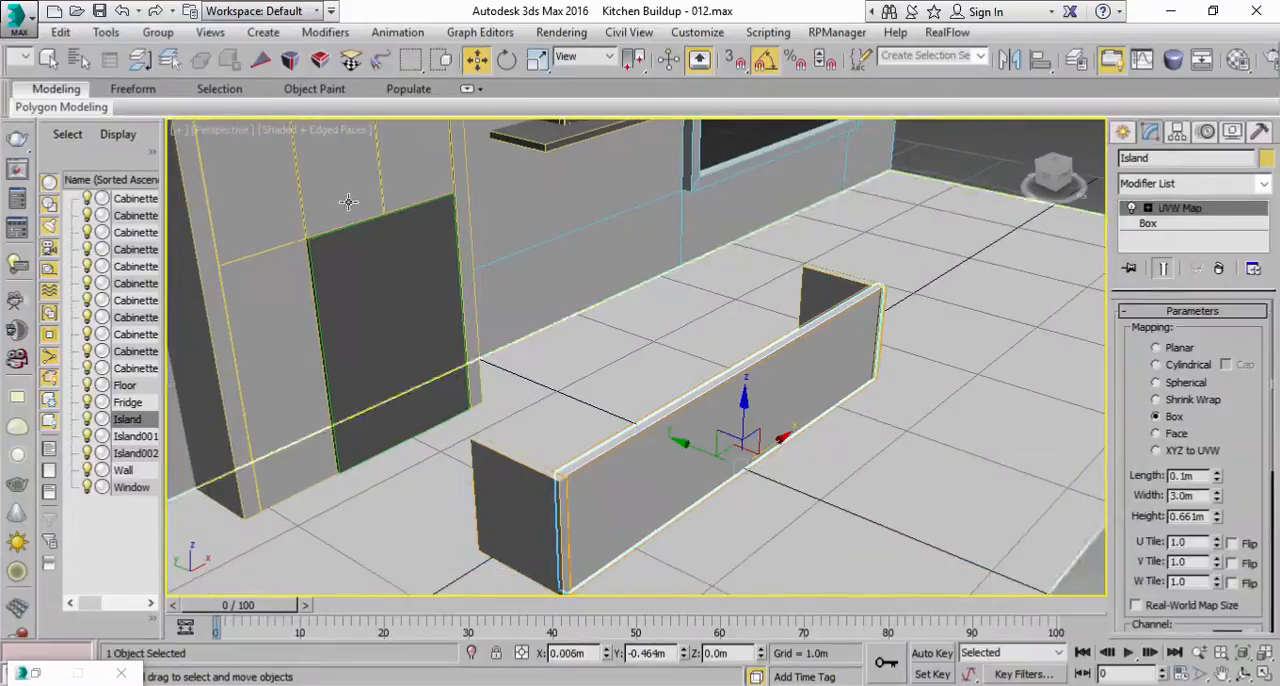
click(92, 172)
click(592, 422)
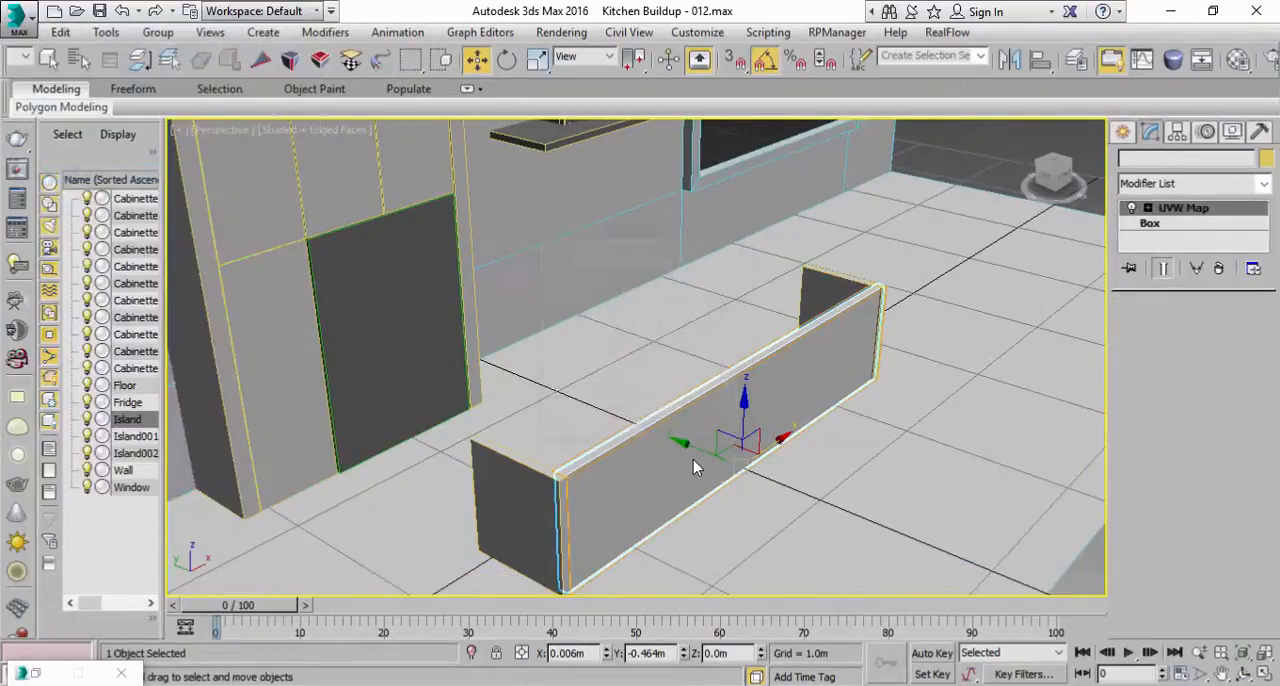
Step: Move the cloned long panel back along Y to the rear edges of the end panels, at about Y 0.049 m
drag(682, 442, 638, 427)
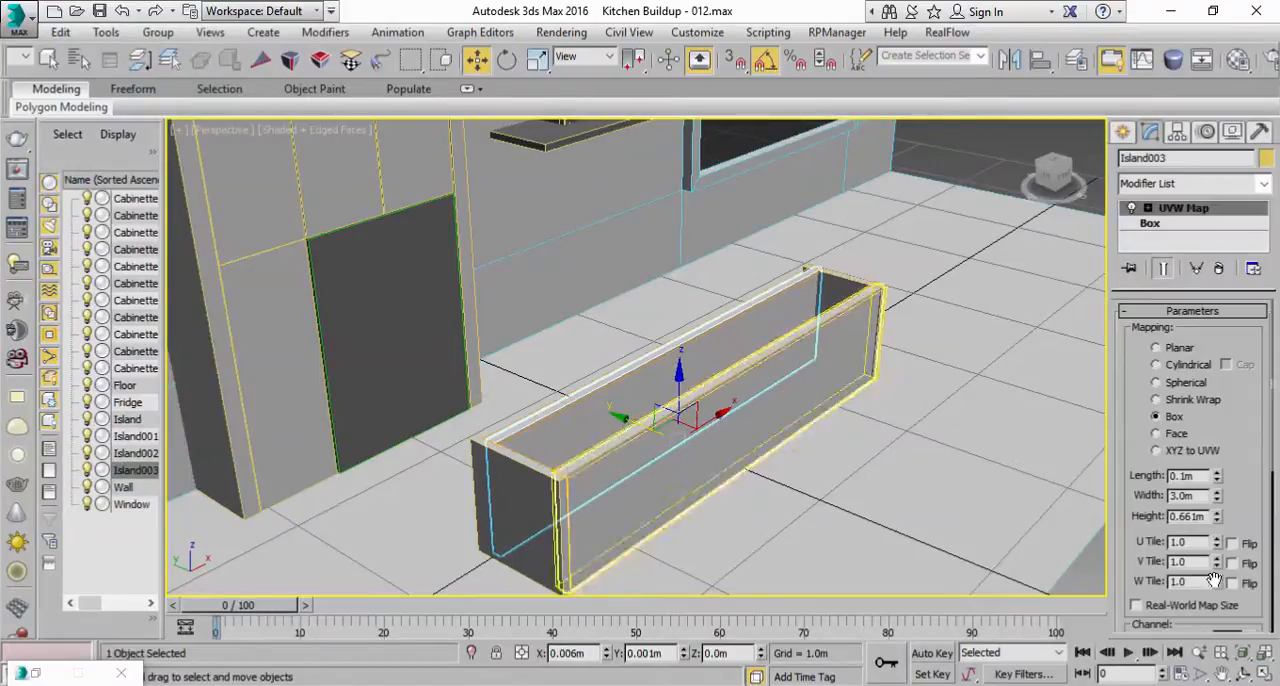
click(1259, 674)
click(268, 187)
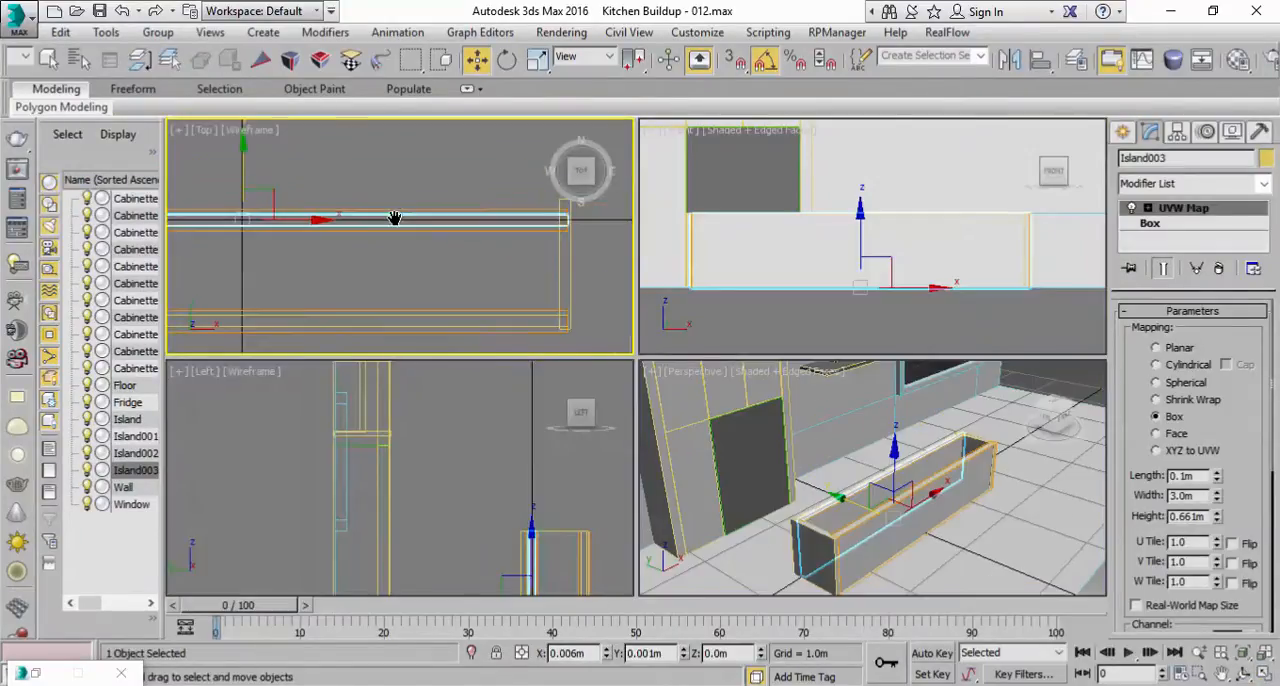
drag(240, 168, 237, 158)
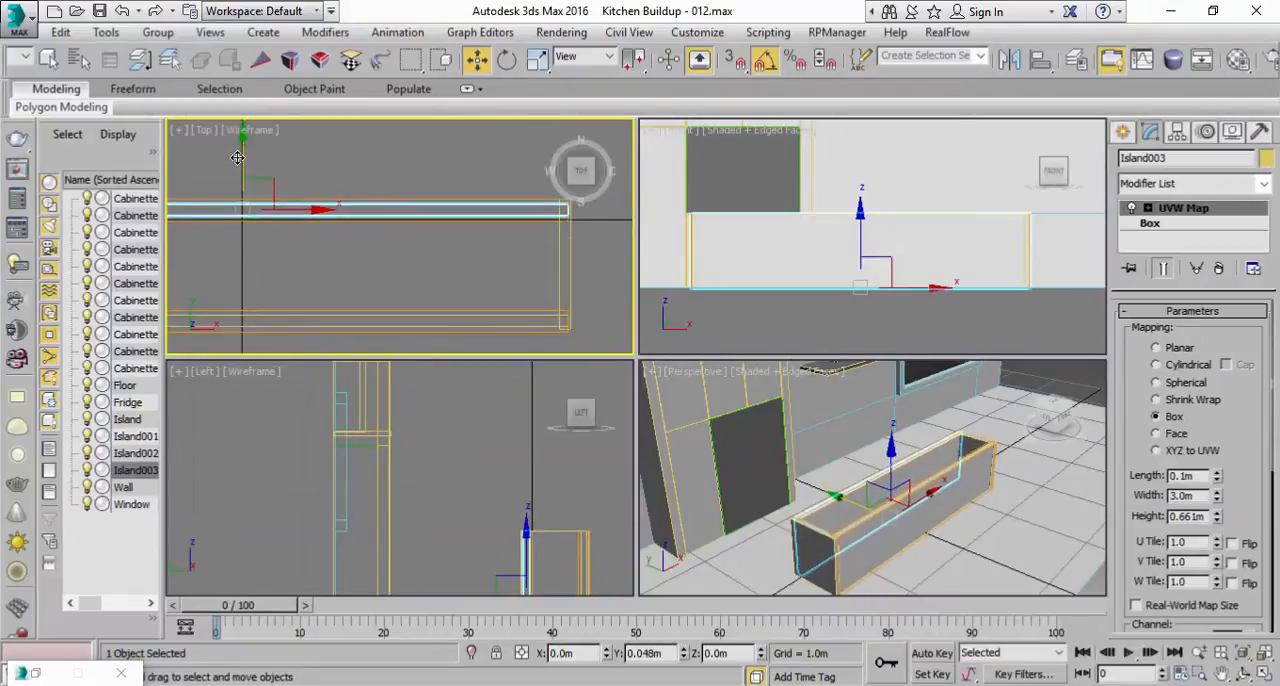
Step: Save the scene as Kitchen Buildup - 013.max and check the island against the reference photo
right_click(1085, 545)
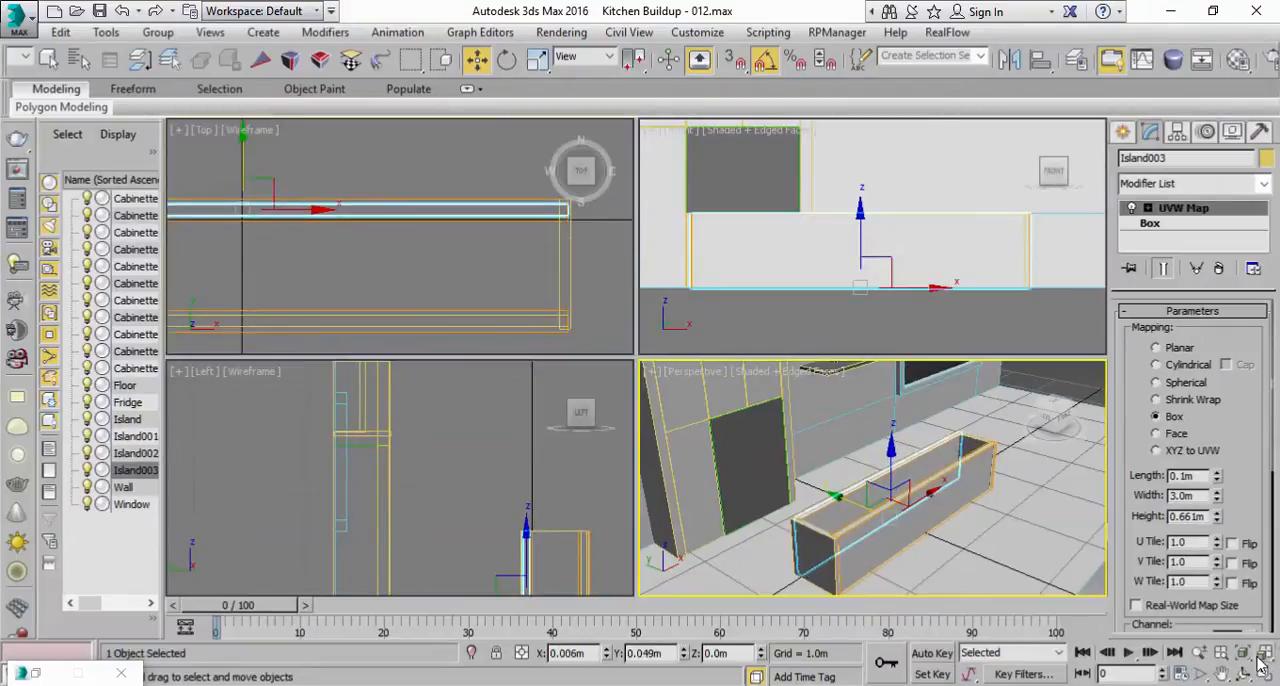
click(1263, 674)
alt+middle_drag(793, 405, 761, 391)
click(99, 10)
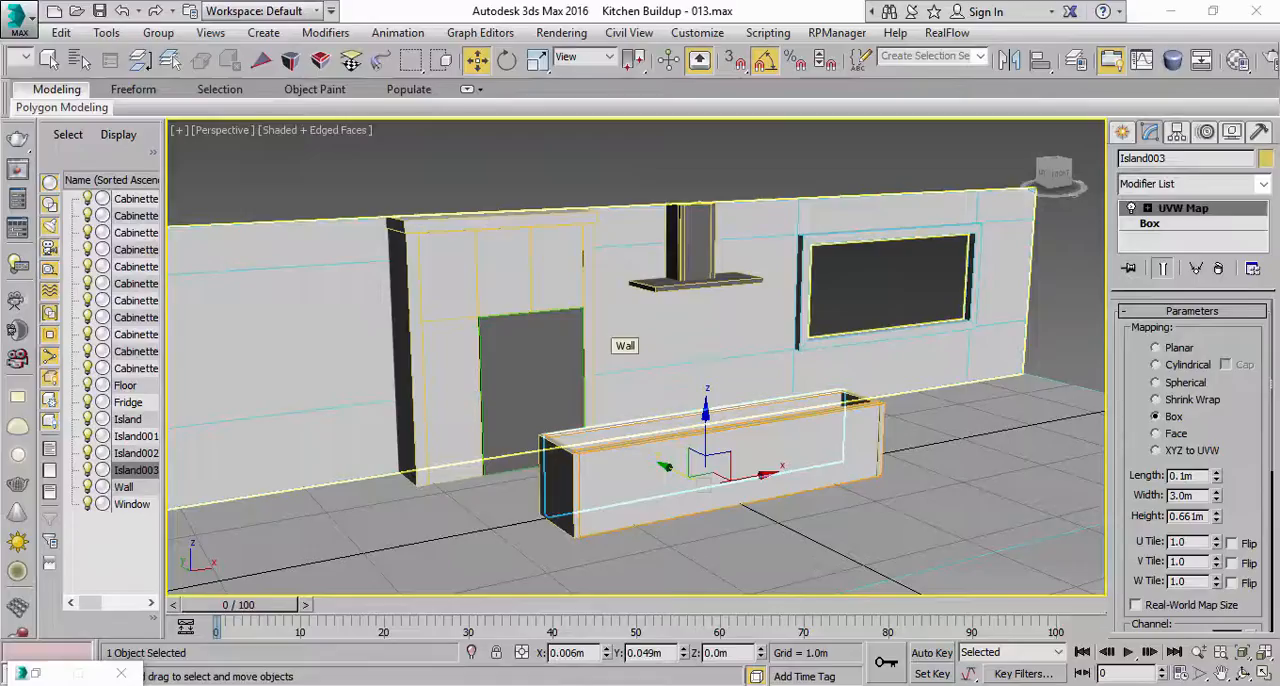
key(alt+Tab)
click(706, 684)
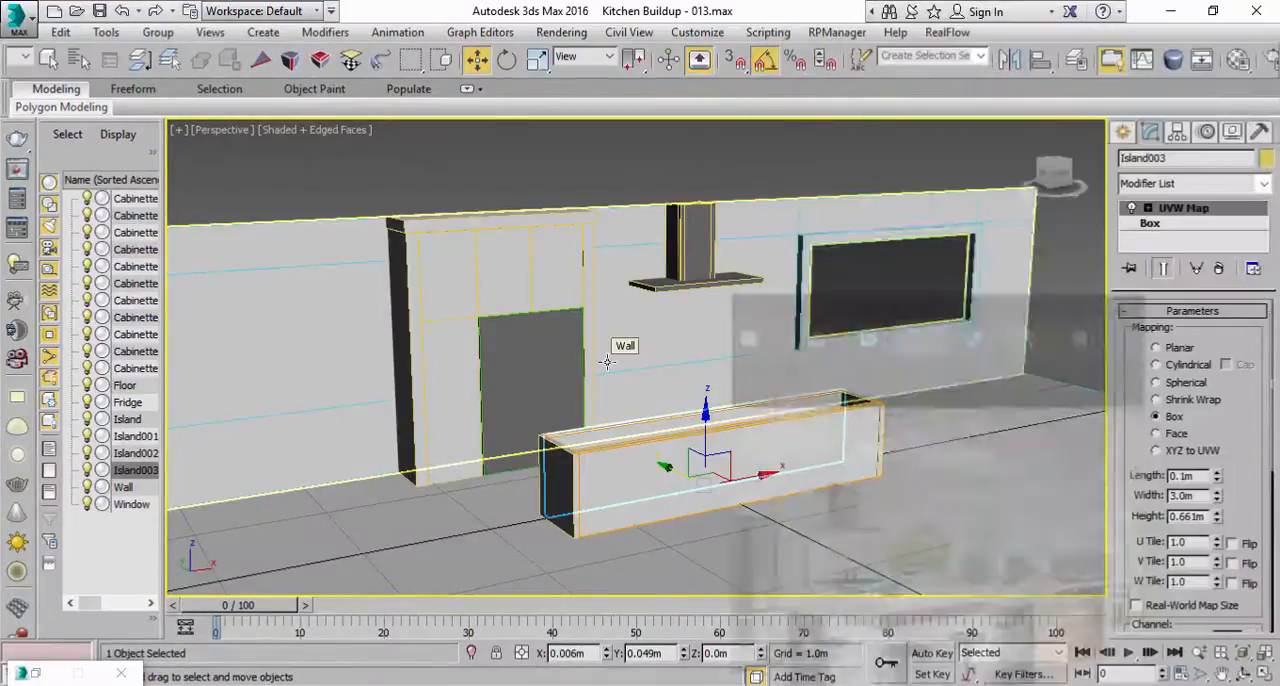
Step: Make the rear long panel's UVW Map modifier unique so it is independent of the front panel
click(48, 58)
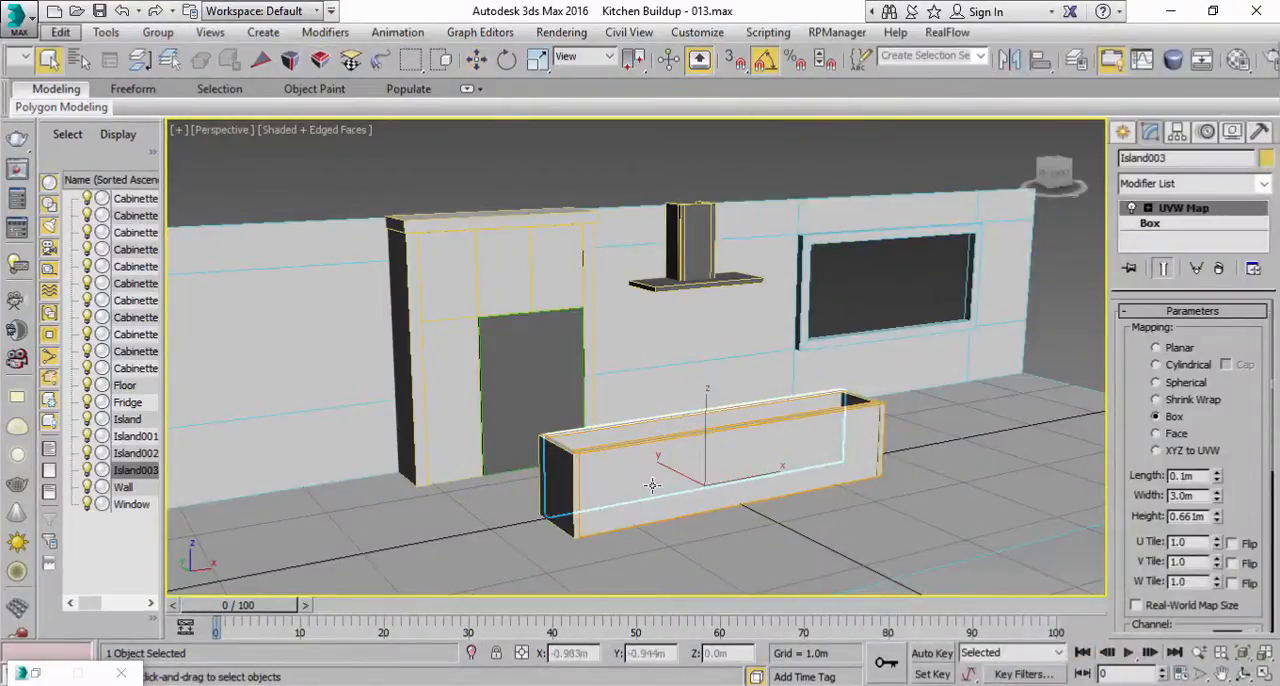
scroll(645, 467, up, 5)
alt+middle_drag(554, 408, 589, 405)
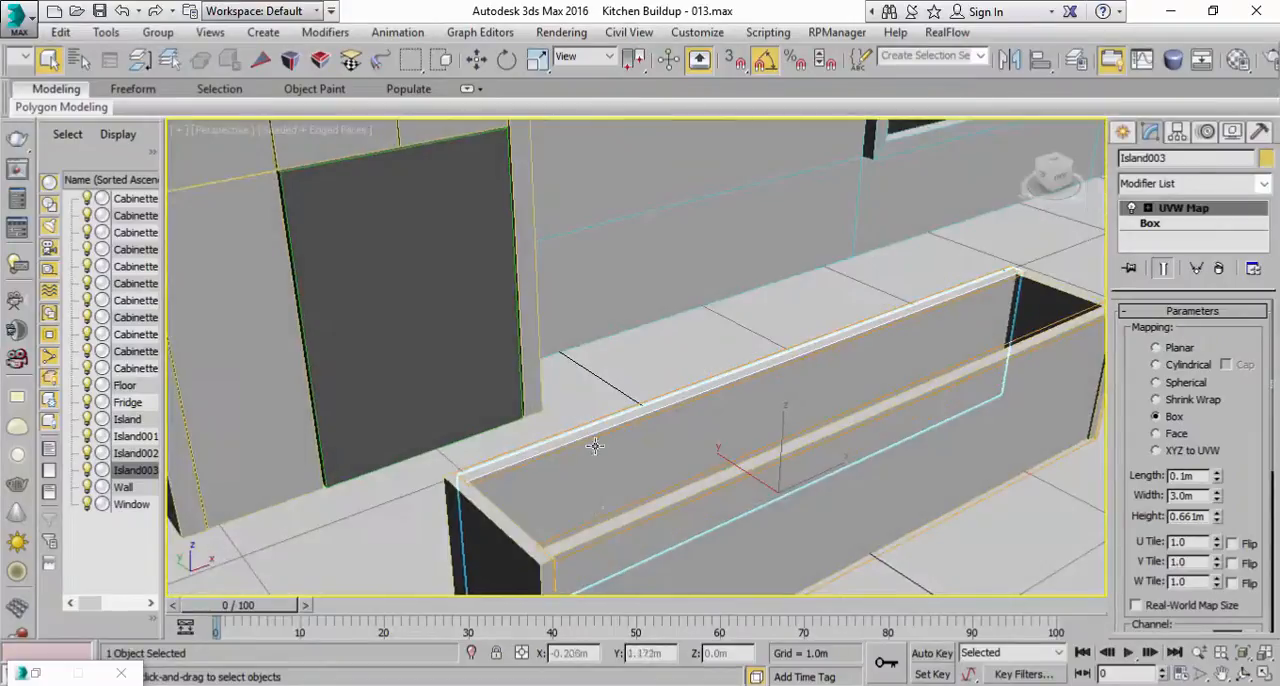
alt+middle_drag(626, 452, 670, 366)
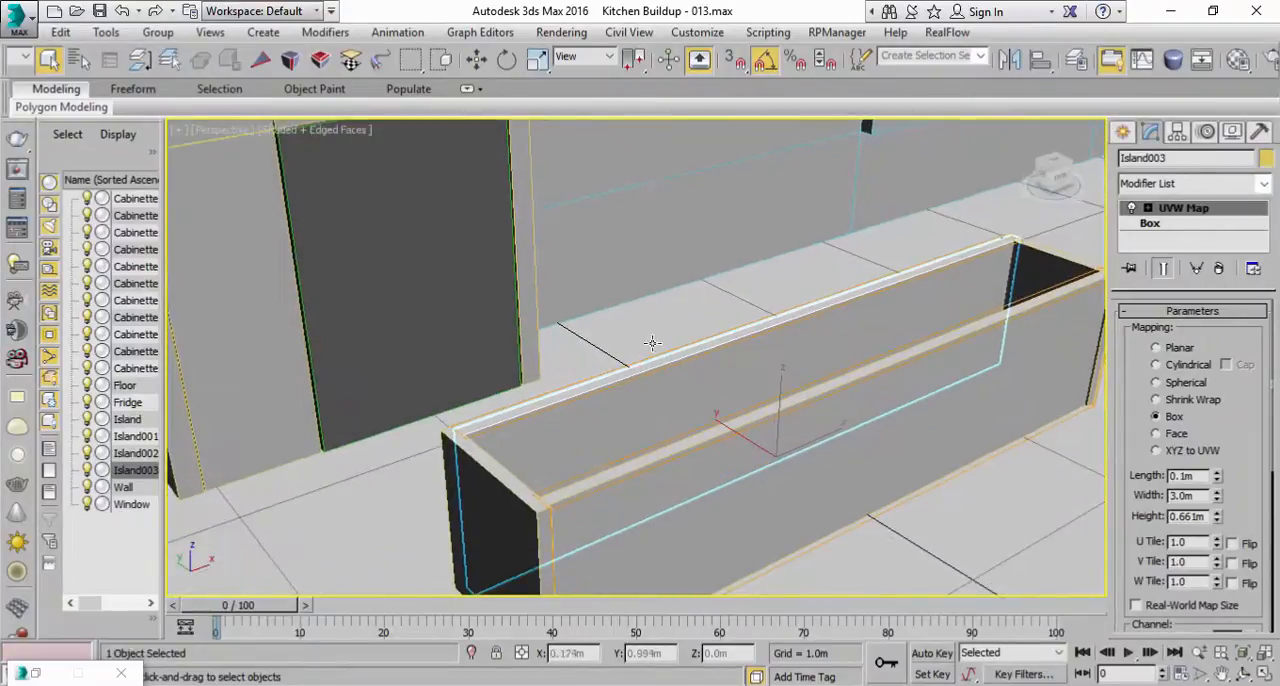
right_click(1180, 210)
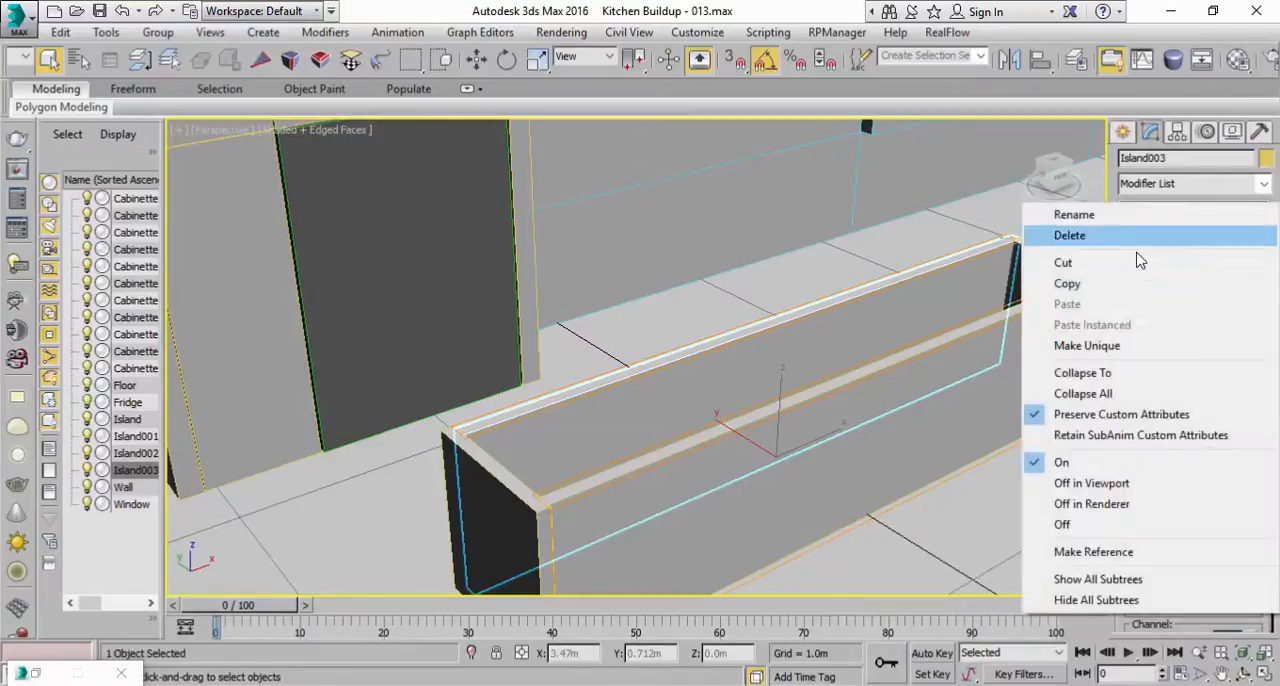
click(1098, 344)
scroll(869, 455, down, 3)
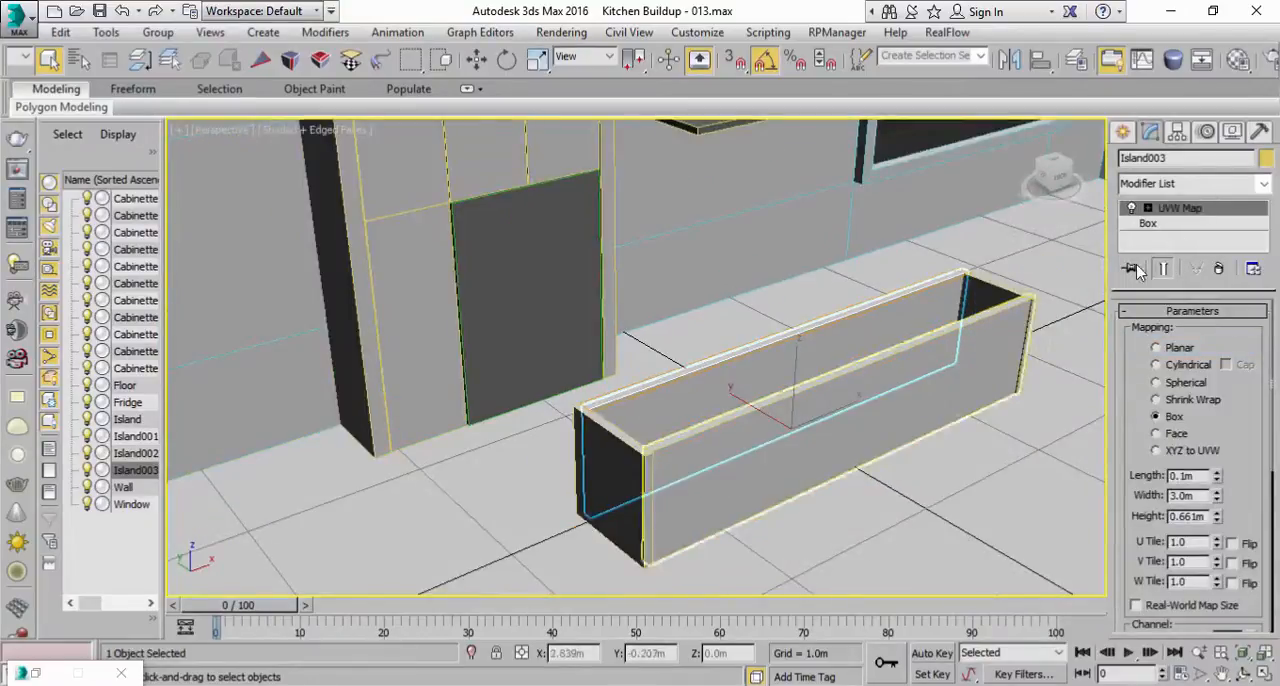
Step: Set the rear panel's box width to 3.8 m so it extends past both end panels
click(1158, 226)
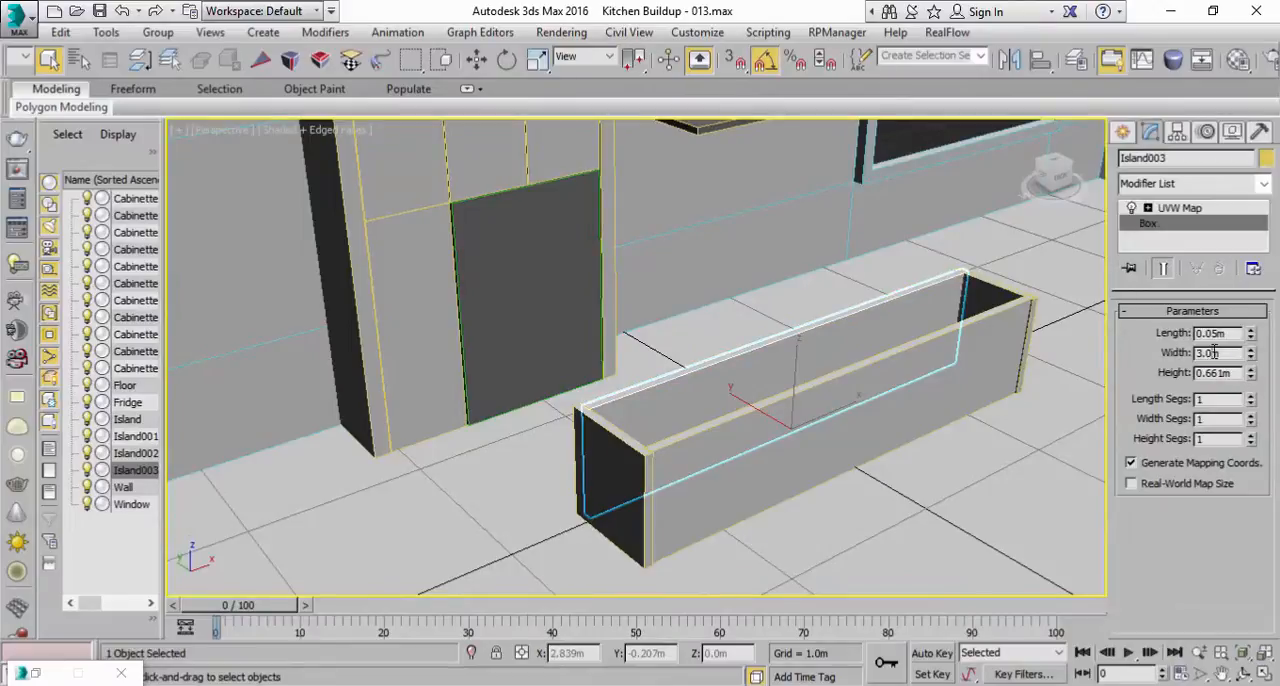
key(Return)
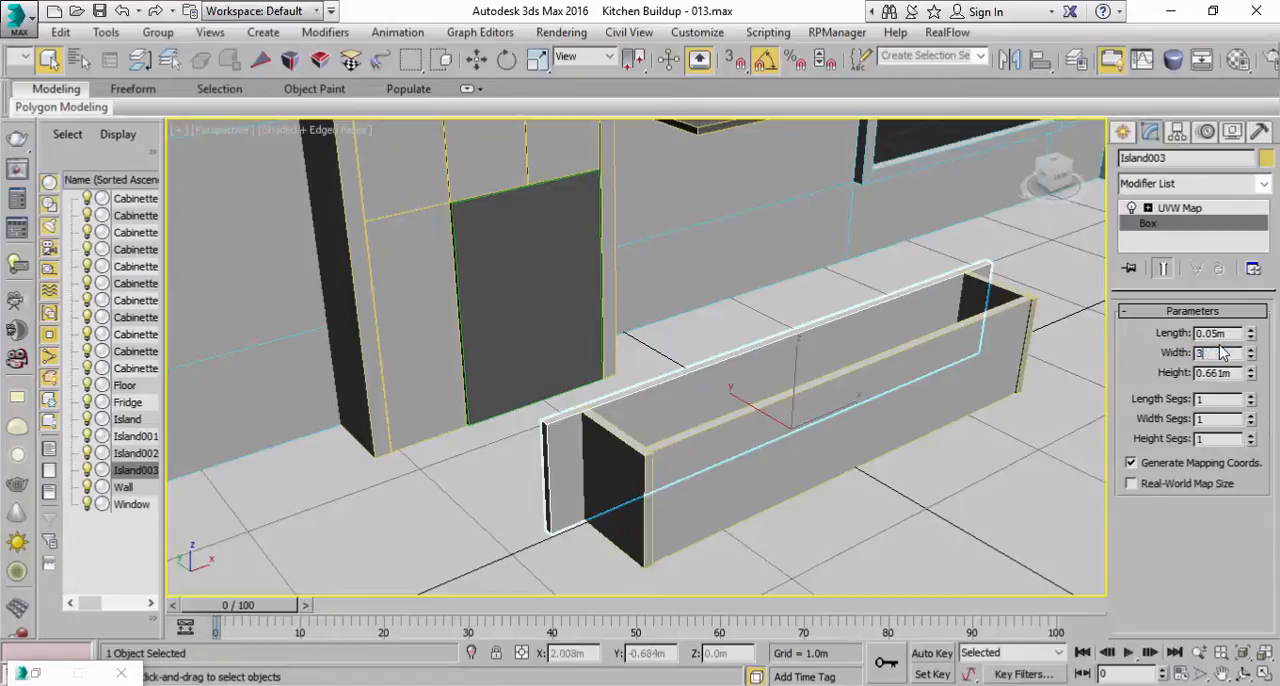
text(3.8)
key(Return)
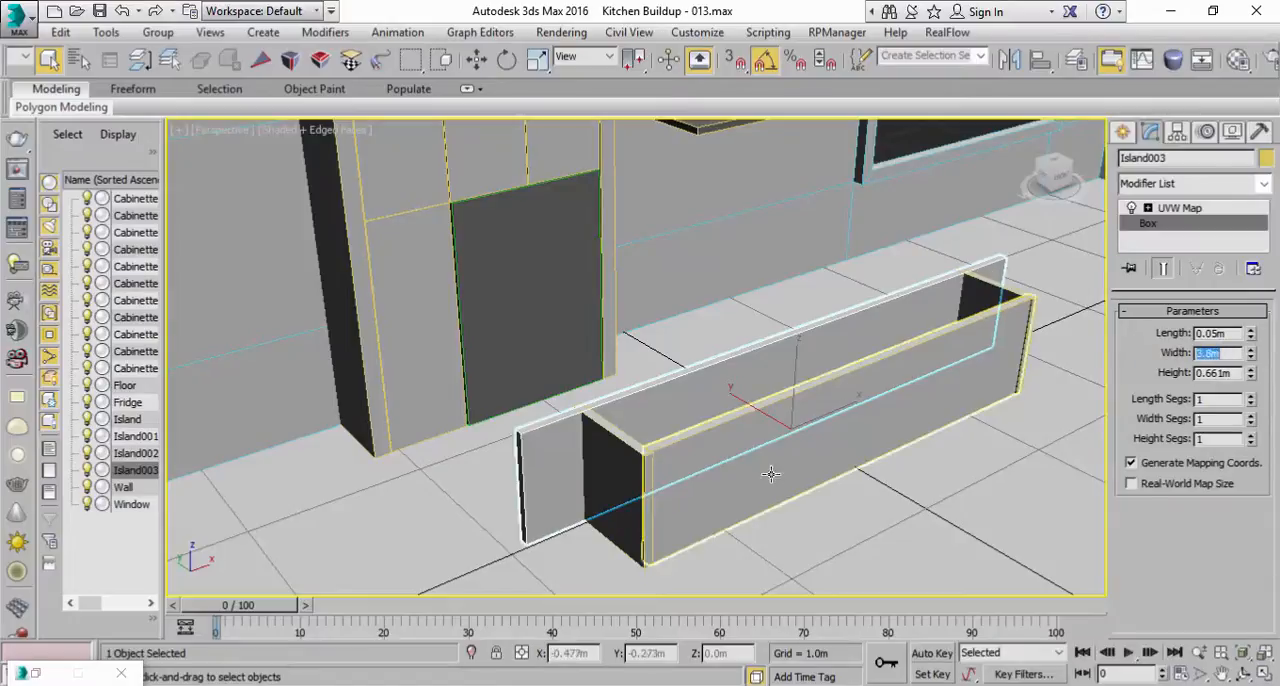
alt+middle_drag(804, 361, 824, 342)
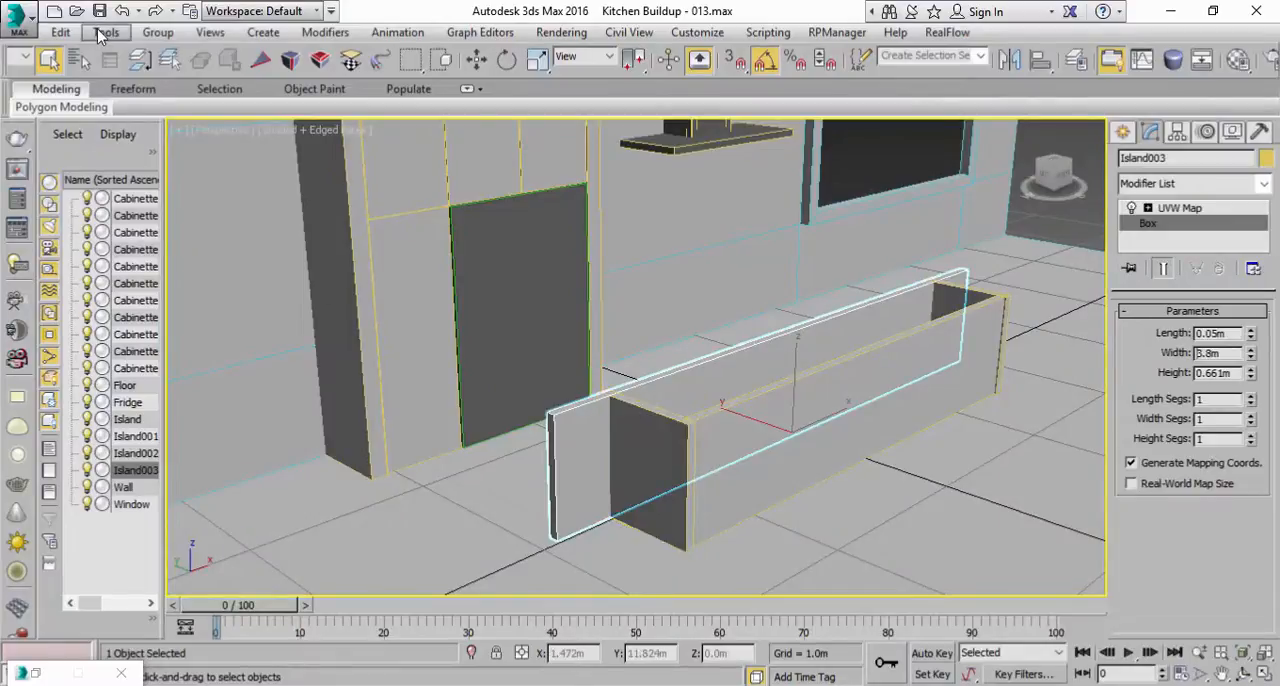
Step: Clone the rear panel as an independent copy and raise it above the island to about Z 0.771 m
click(60, 32)
click(97, 167)
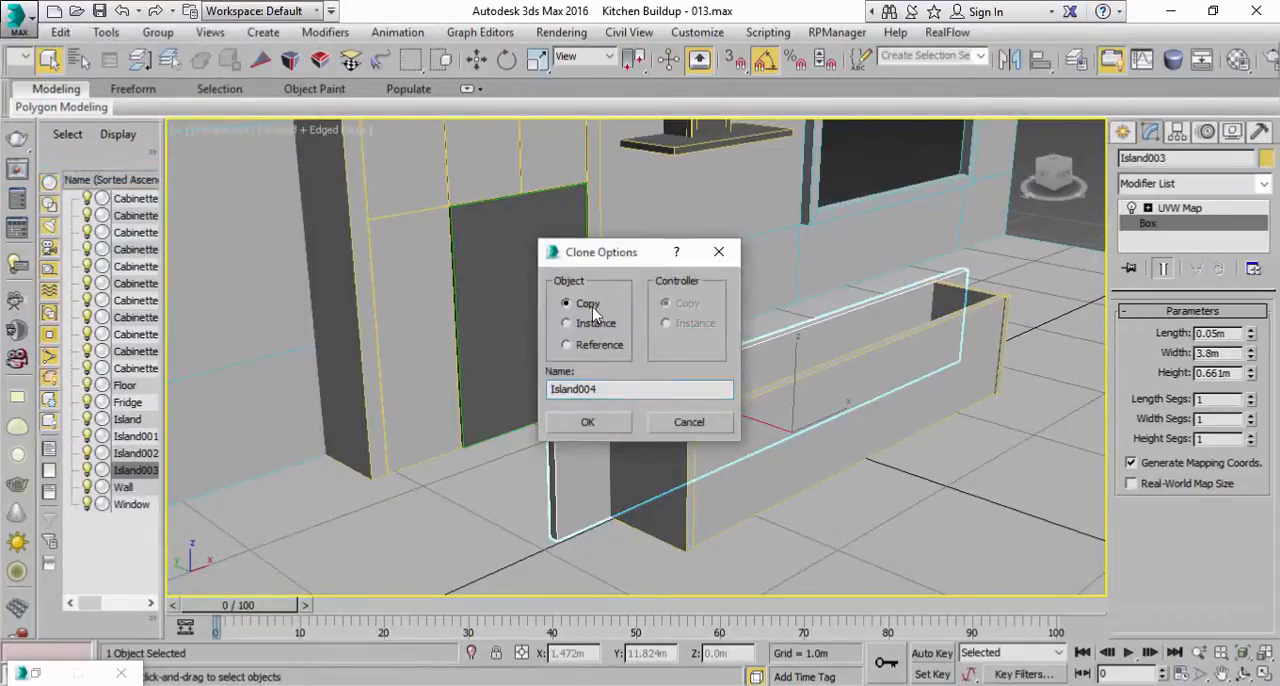
click(588, 422)
click(476, 59)
drag(790, 364, 877, 356)
Step: Rotate the copy 90 degrees about X to lie flat as a countertop and lower it to about Z 0.68 m
click(507, 61)
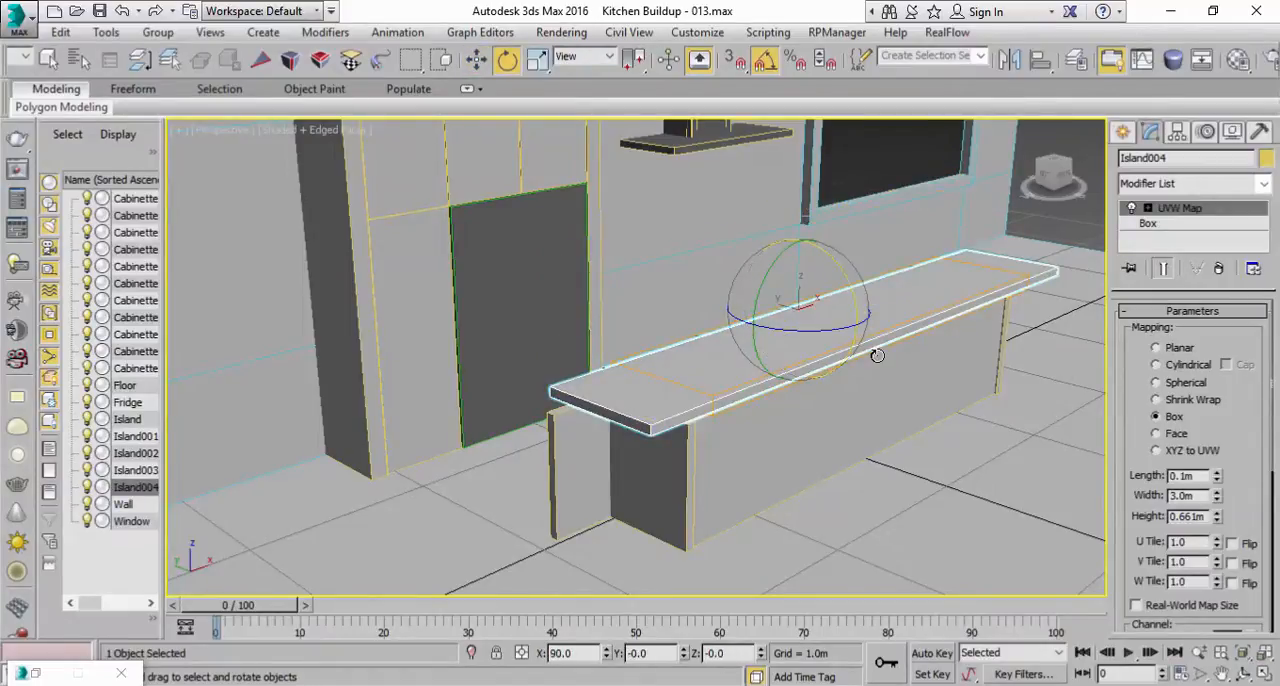
key(w)
alt+middle_drag(877, 356, 789, 254)
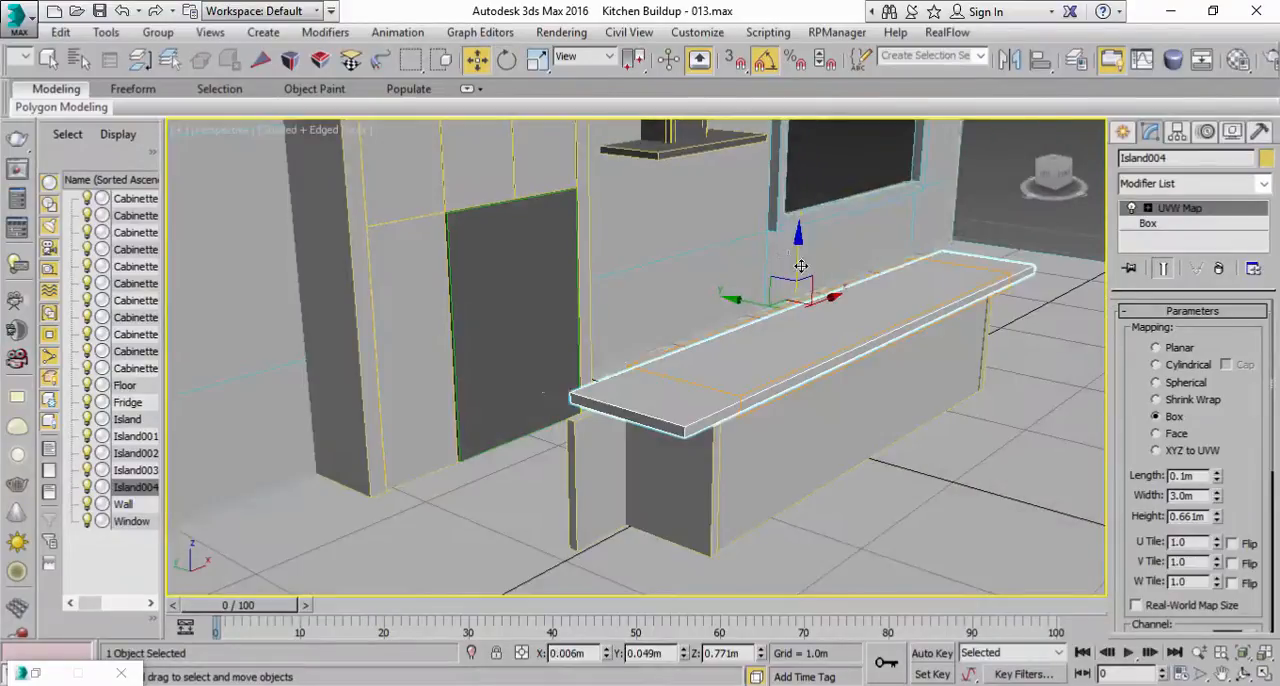
drag(797, 250, 800, 265)
Step: Set the countertop box's height to 1.0 m to extend it beyond the front panel
click(1152, 224)
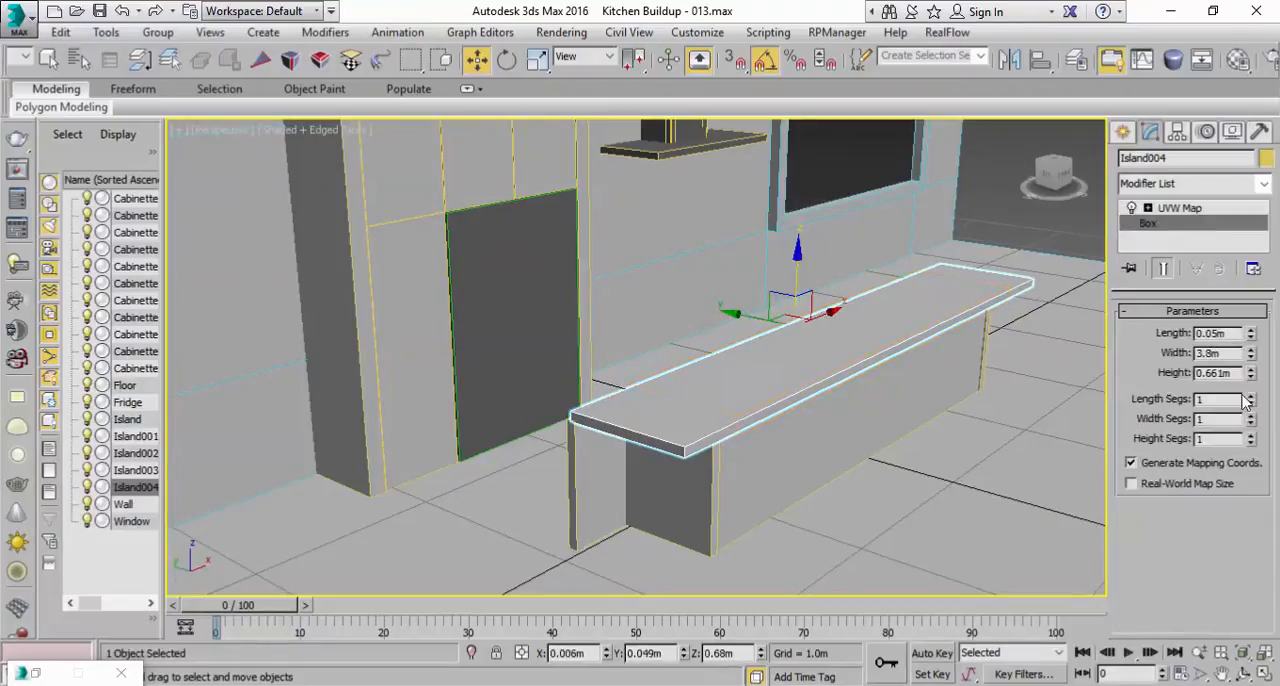
alt+middle_drag(848, 384, 817, 414)
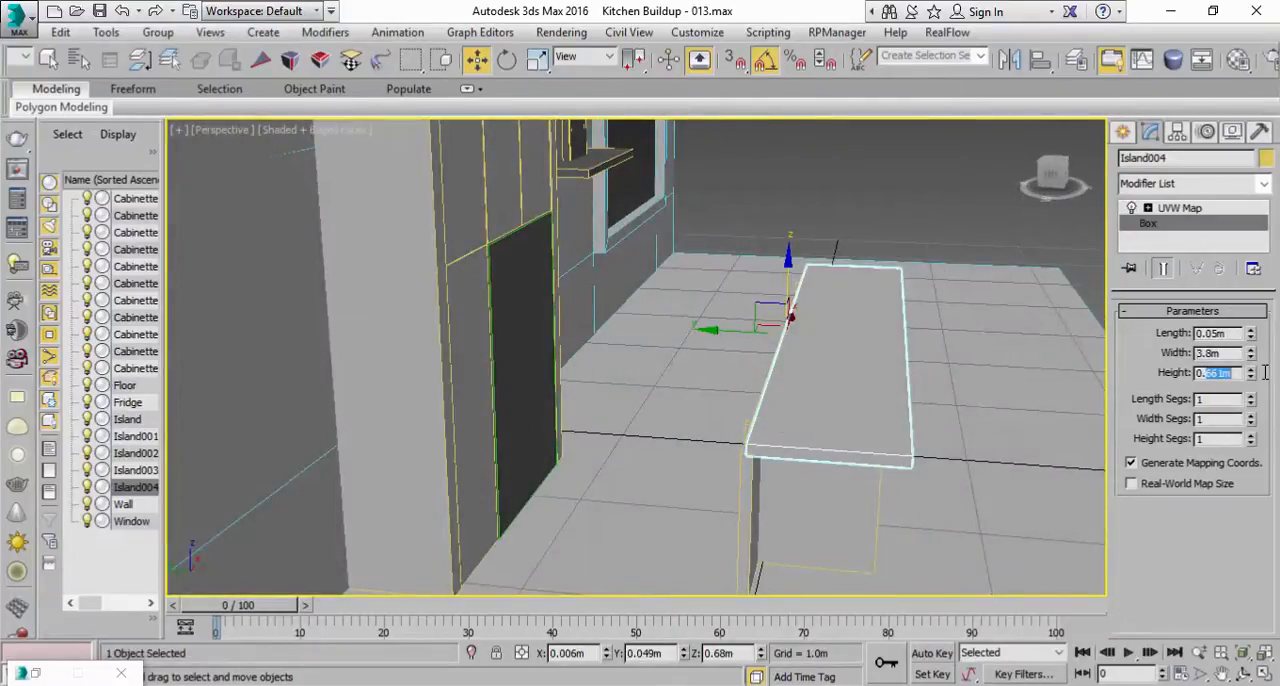
key(Return)
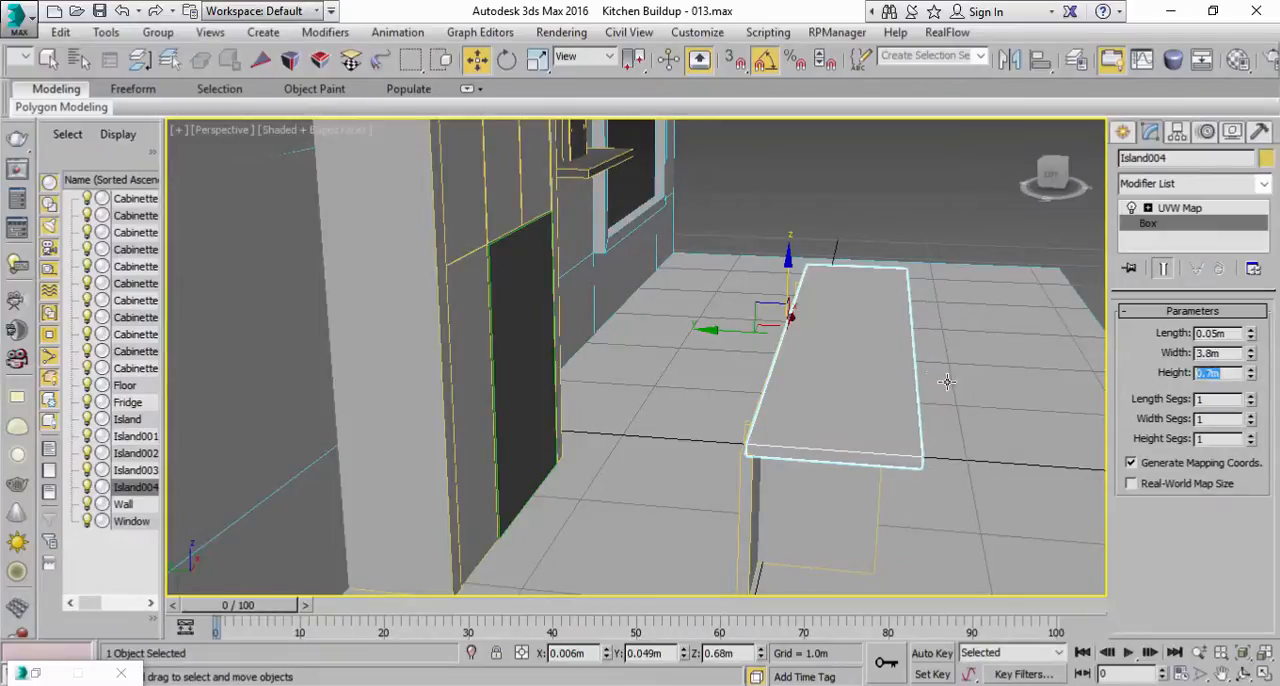
text(1)
key(Return)
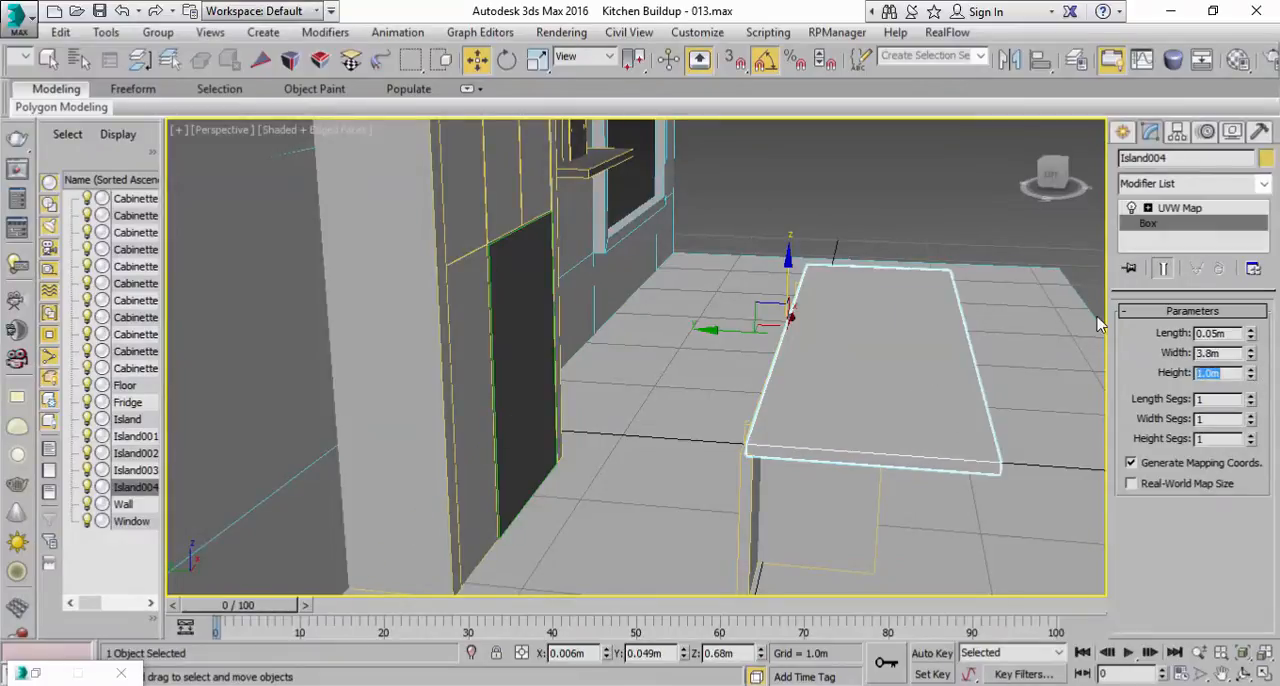
Step: Move the countertop along Y to about 0.145 m so it sits over the island panels, and save the scene
alt+middle_drag(720, 330, 812, 389)
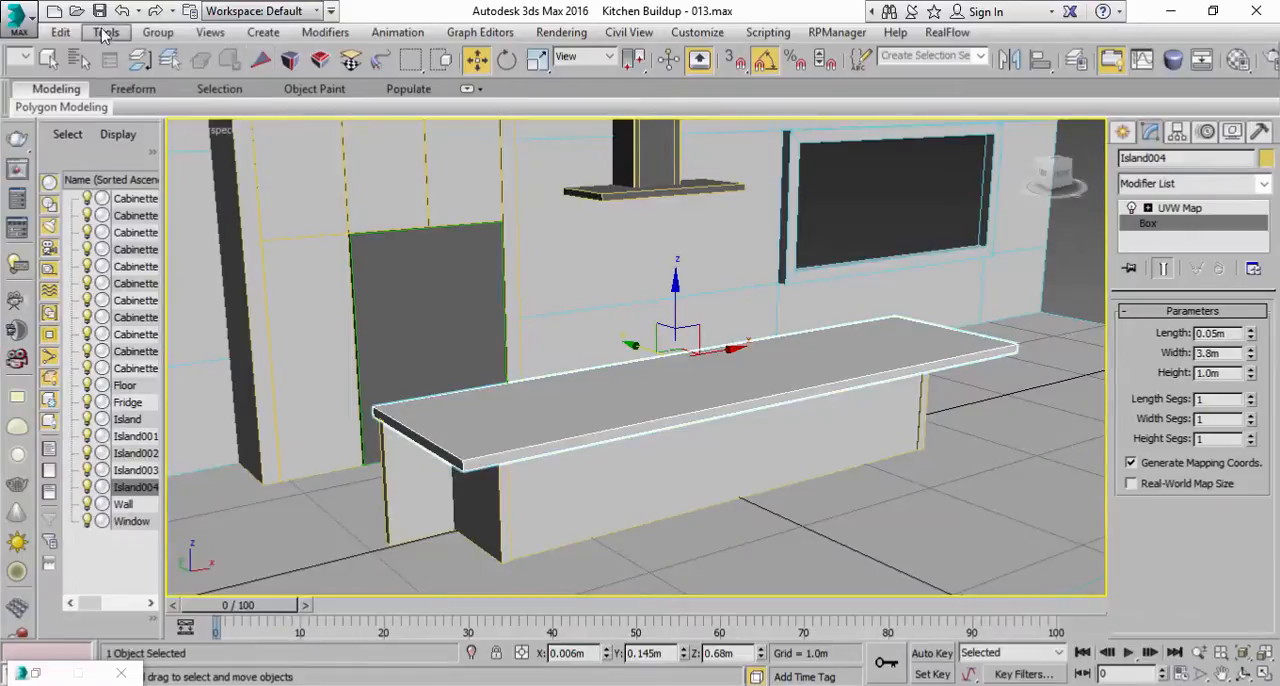
click(103, 10)
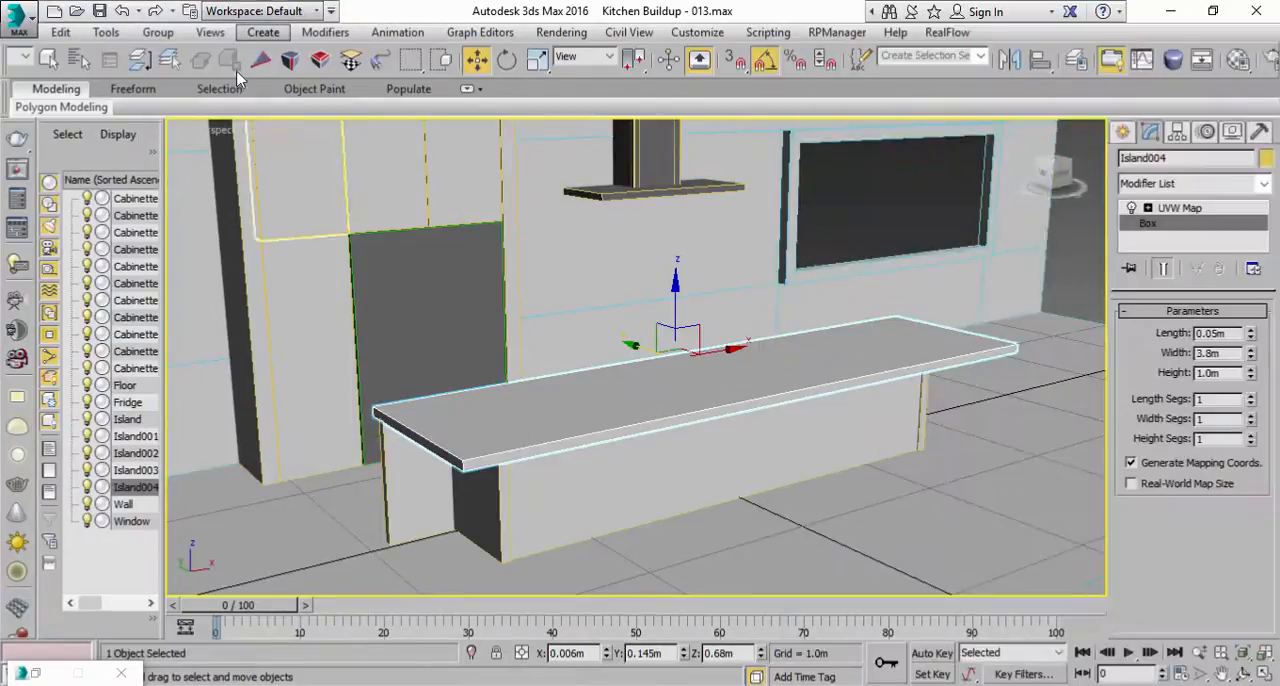
Step: Clone the fridge as an independent copy named Drawer and move it forward to the island at about Y -0.595 m
click(50, 61)
middle_drag(413, 313, 414, 323)
scroll(414, 325, down, 3)
middle_drag(523, 363, 556, 365)
click(534, 395)
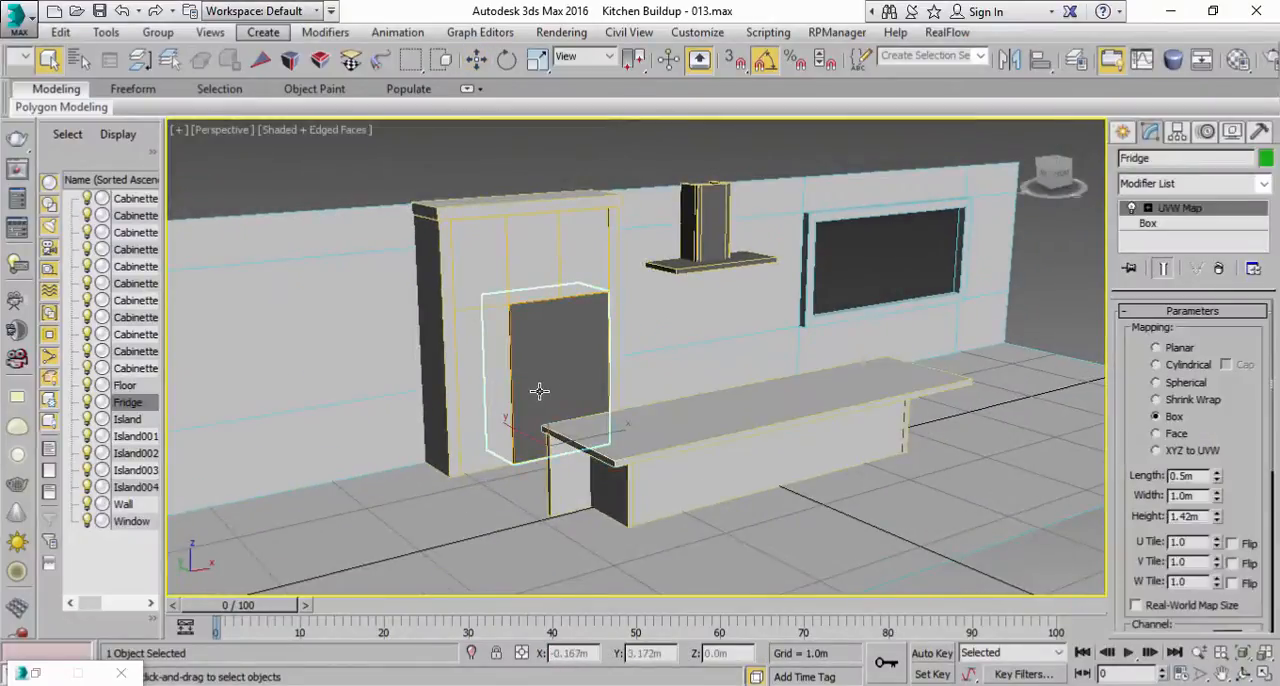
click(60, 32)
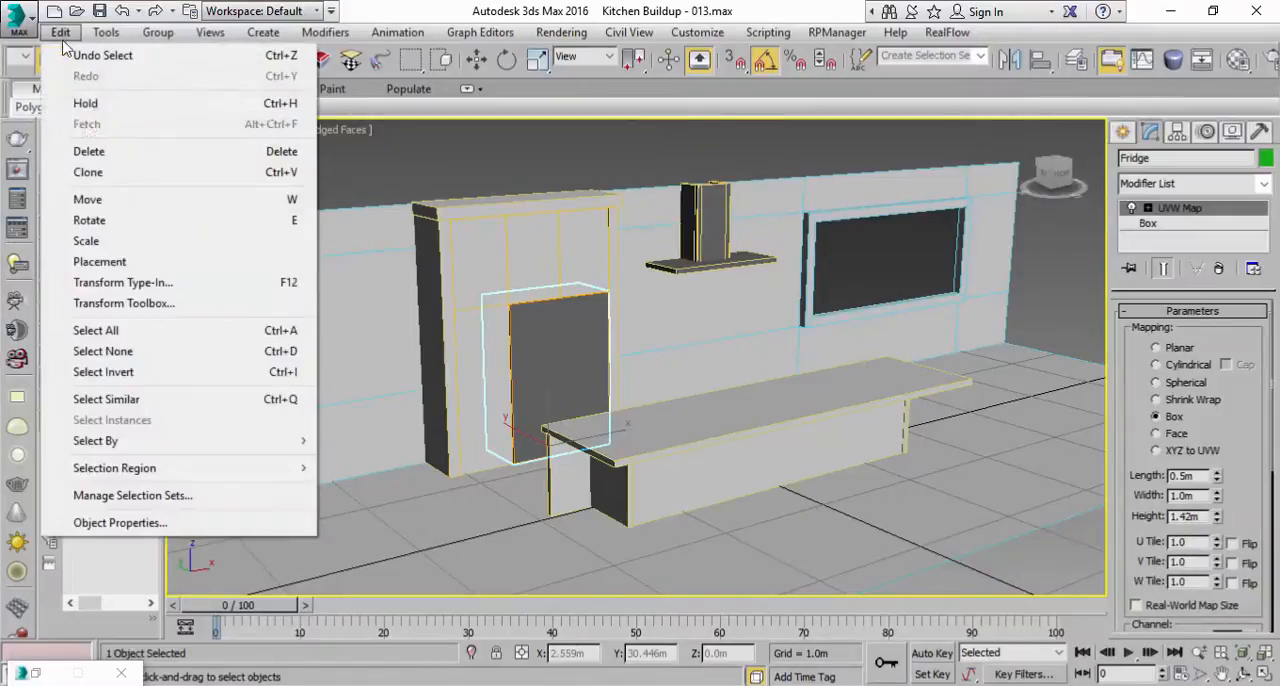
click(88, 173)
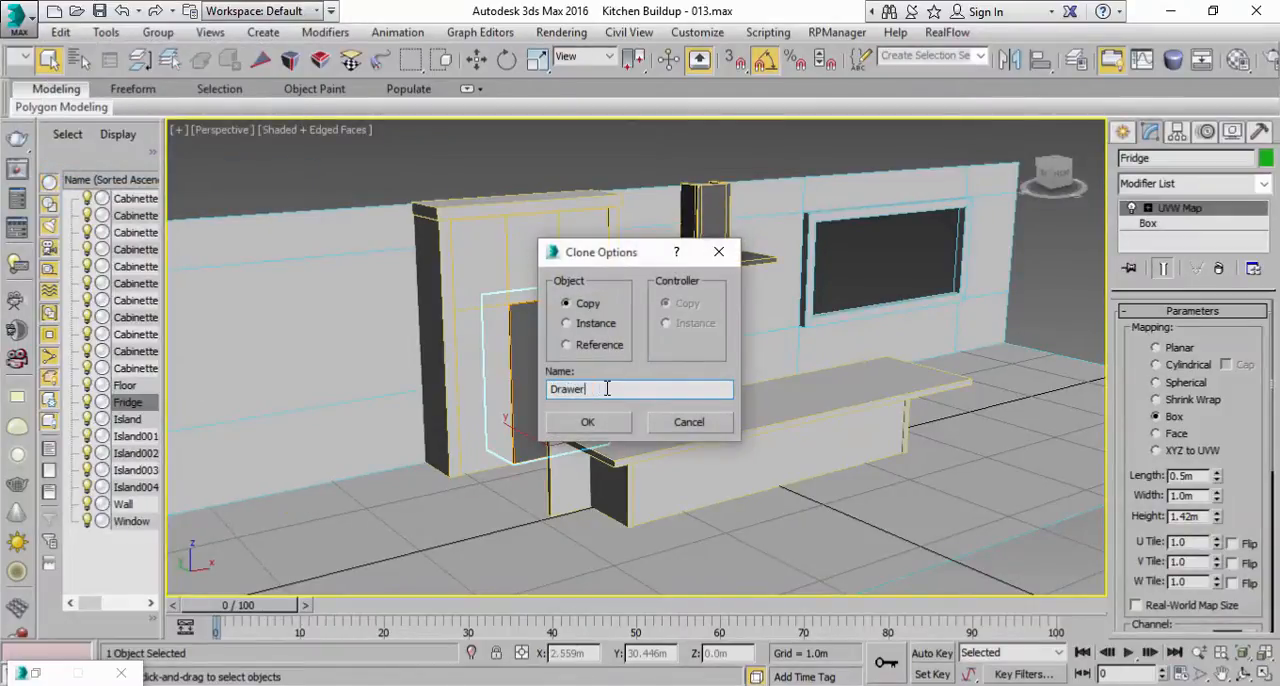
click(613, 419)
key(w)
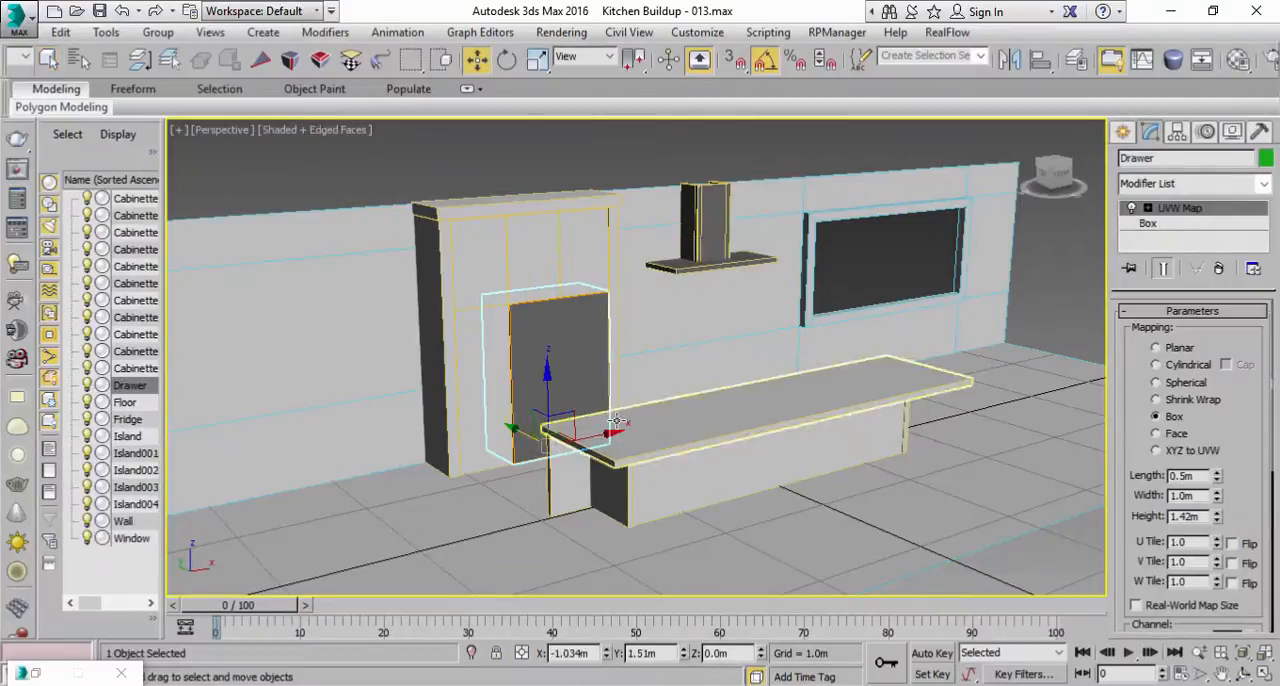
drag(552, 451, 692, 520)
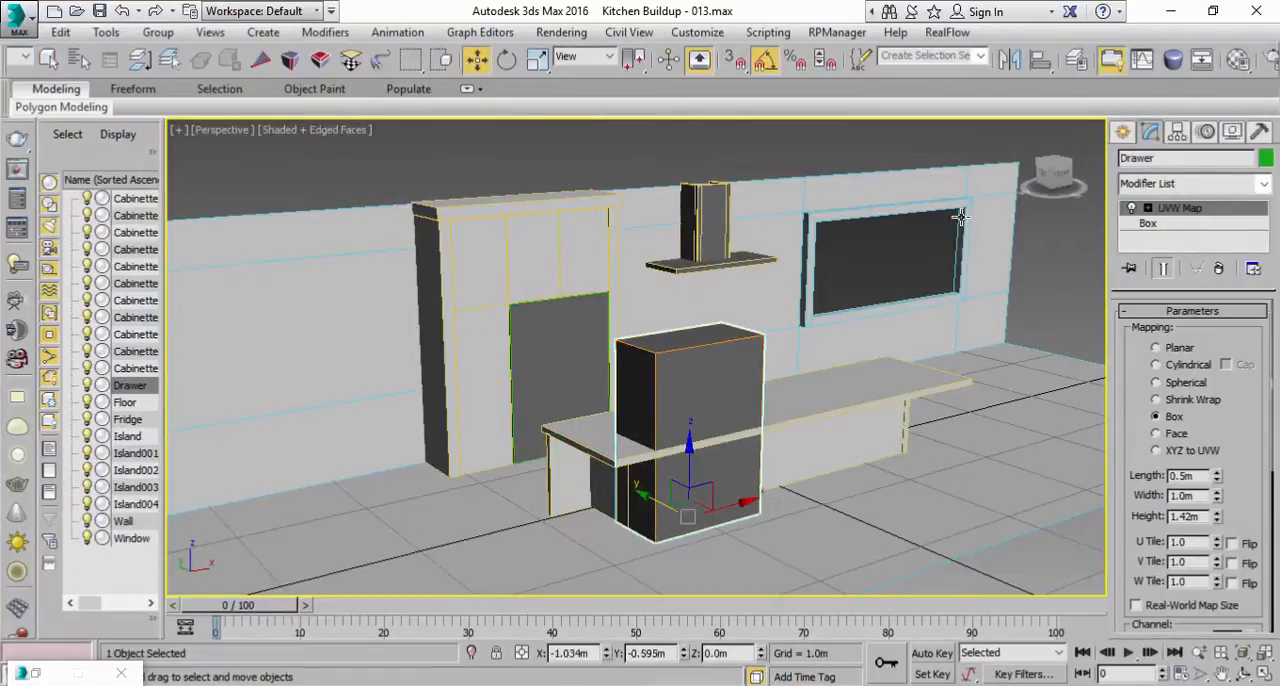
Step: Name an unused material slot Drawer and change its type to Arch & Design
click(1237, 60)
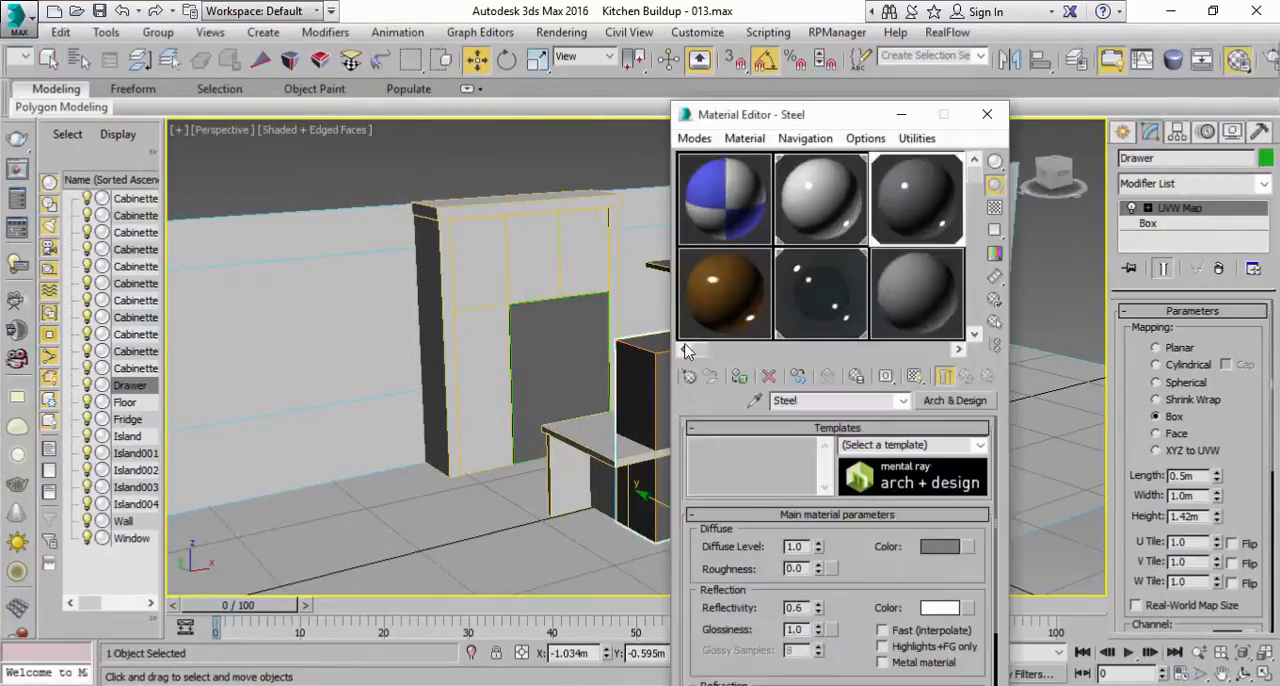
click(895, 290)
click(840, 400)
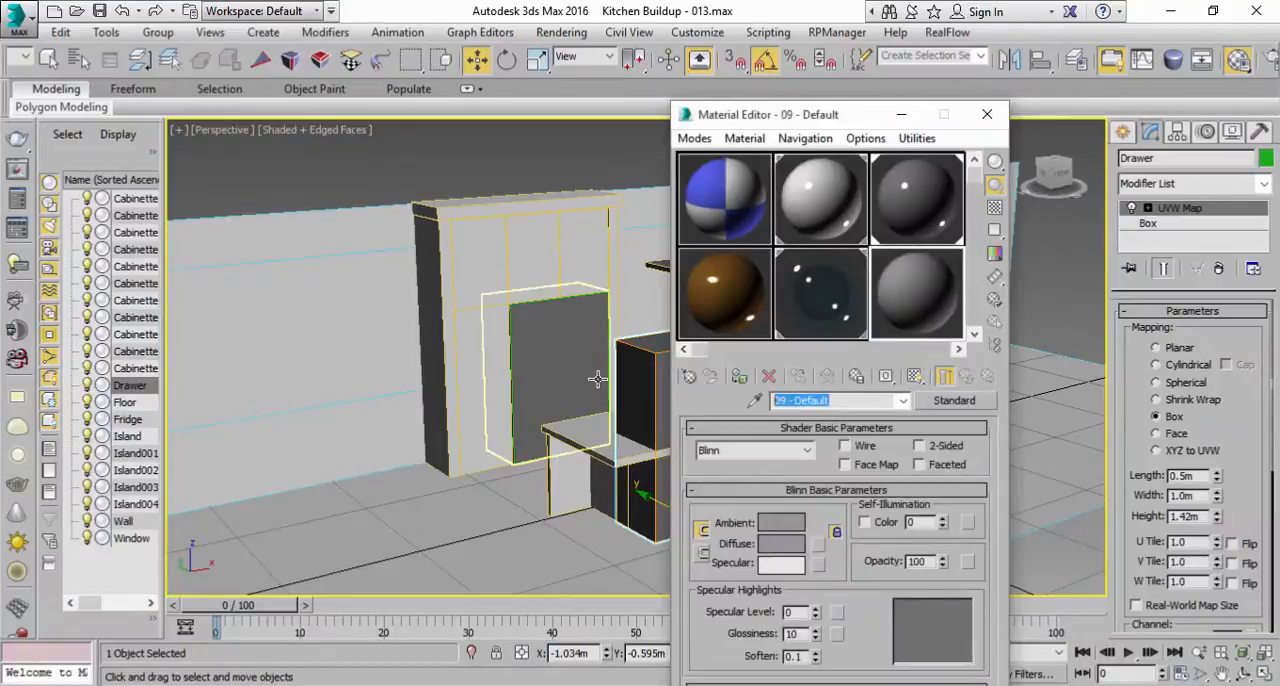
text(Drawer)
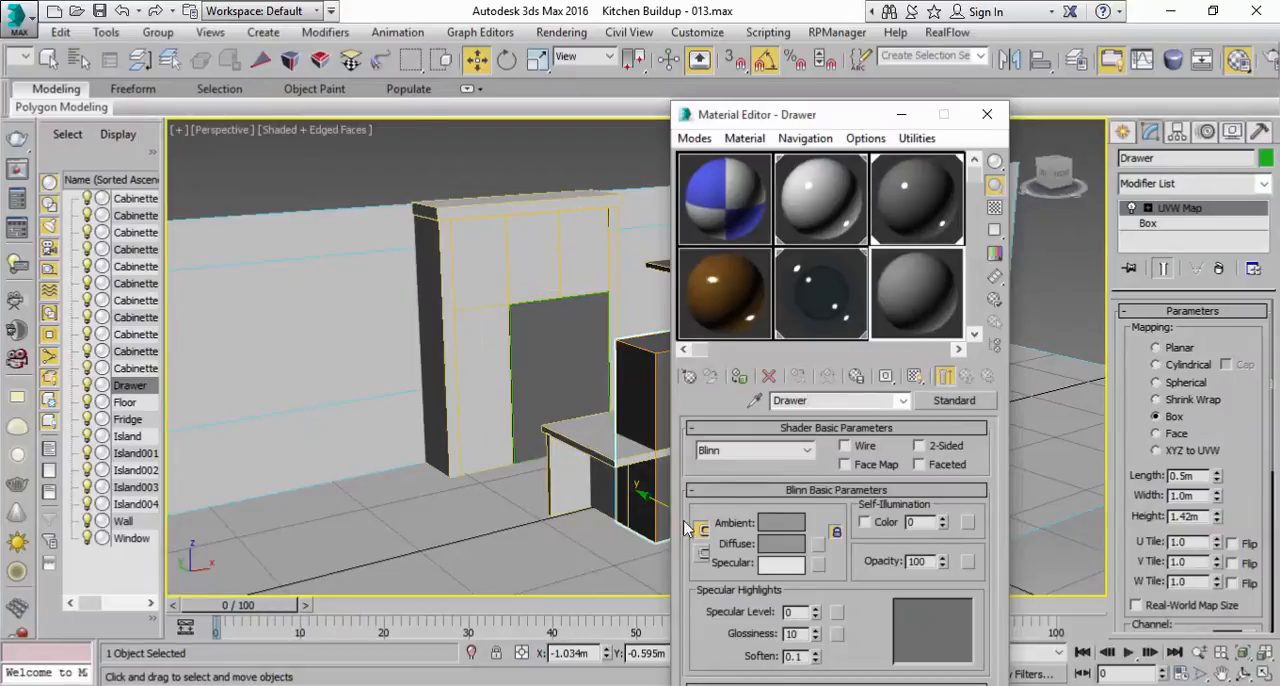
click(945, 400)
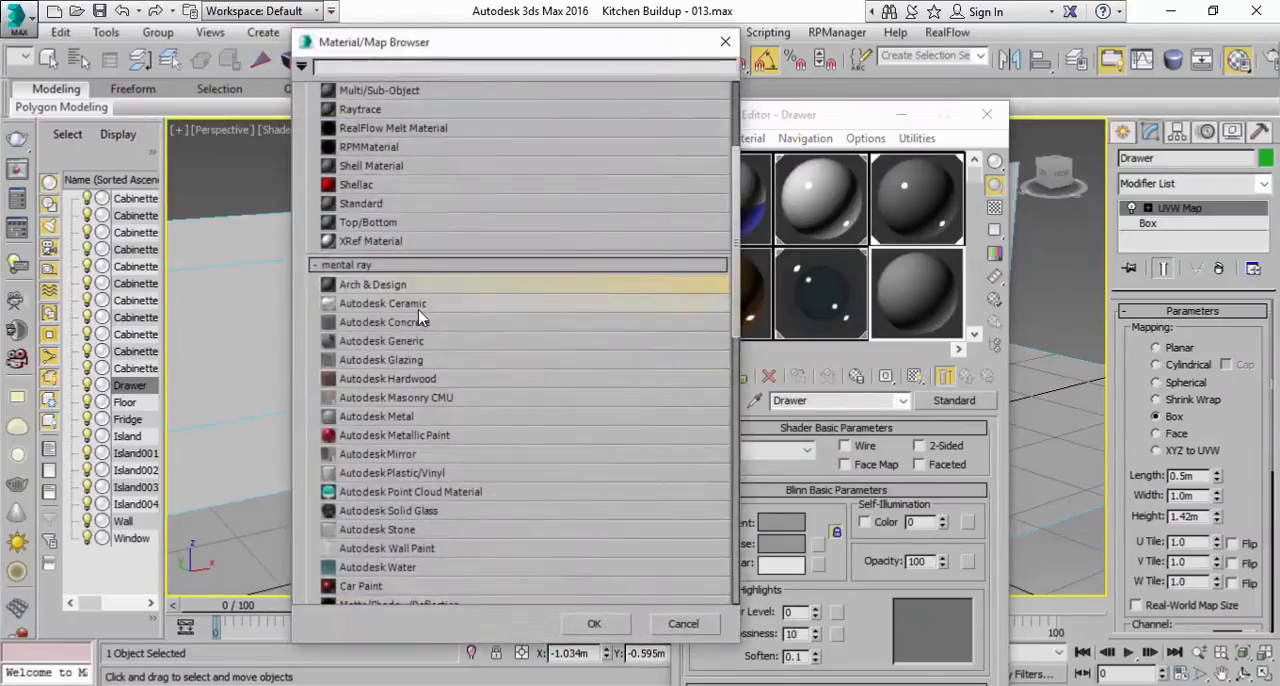
double_click(428, 303)
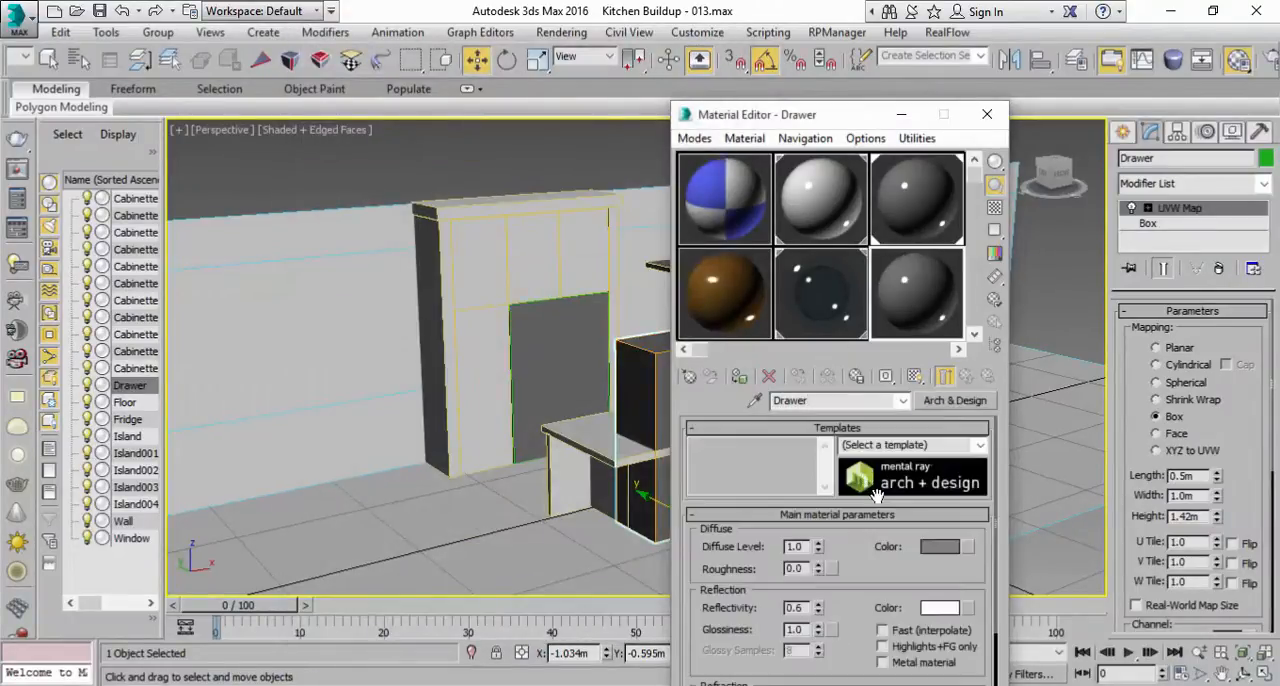
Step: Give the Drawer material a saturated green diffuse color, assign it to the drawer box and close the Material Editor
click(931, 540)
click(430, 201)
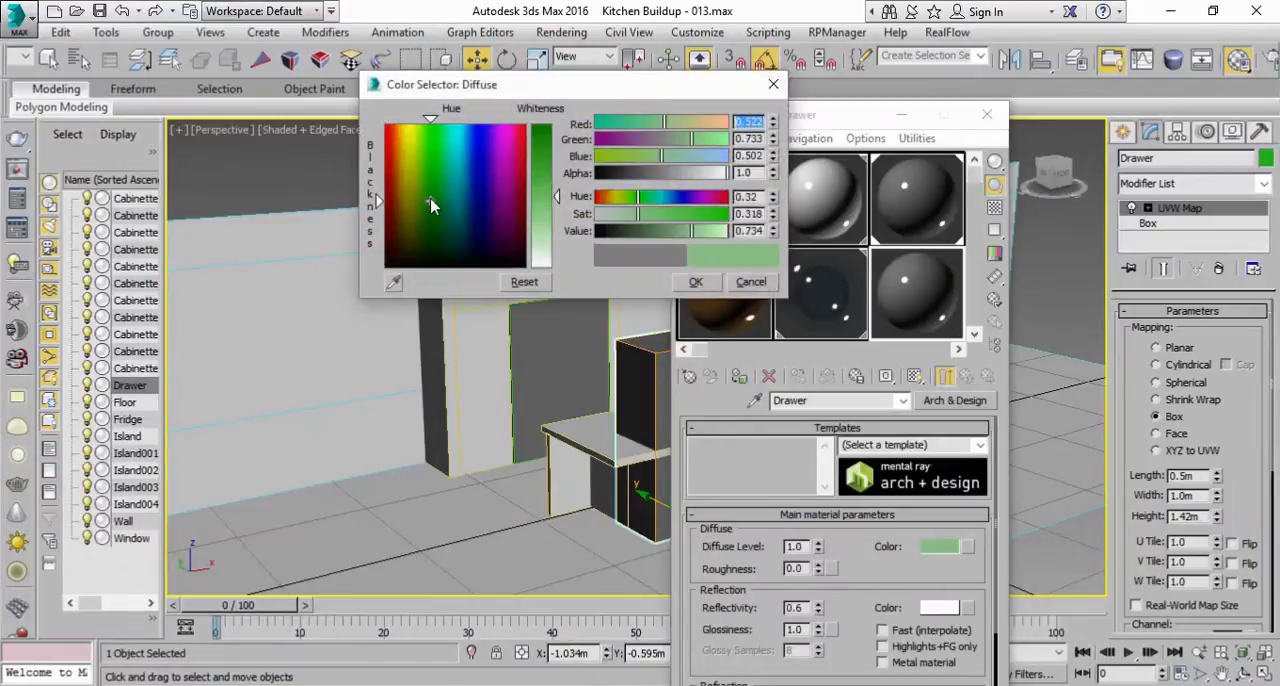
drag(537, 188, 539, 137)
click(701, 285)
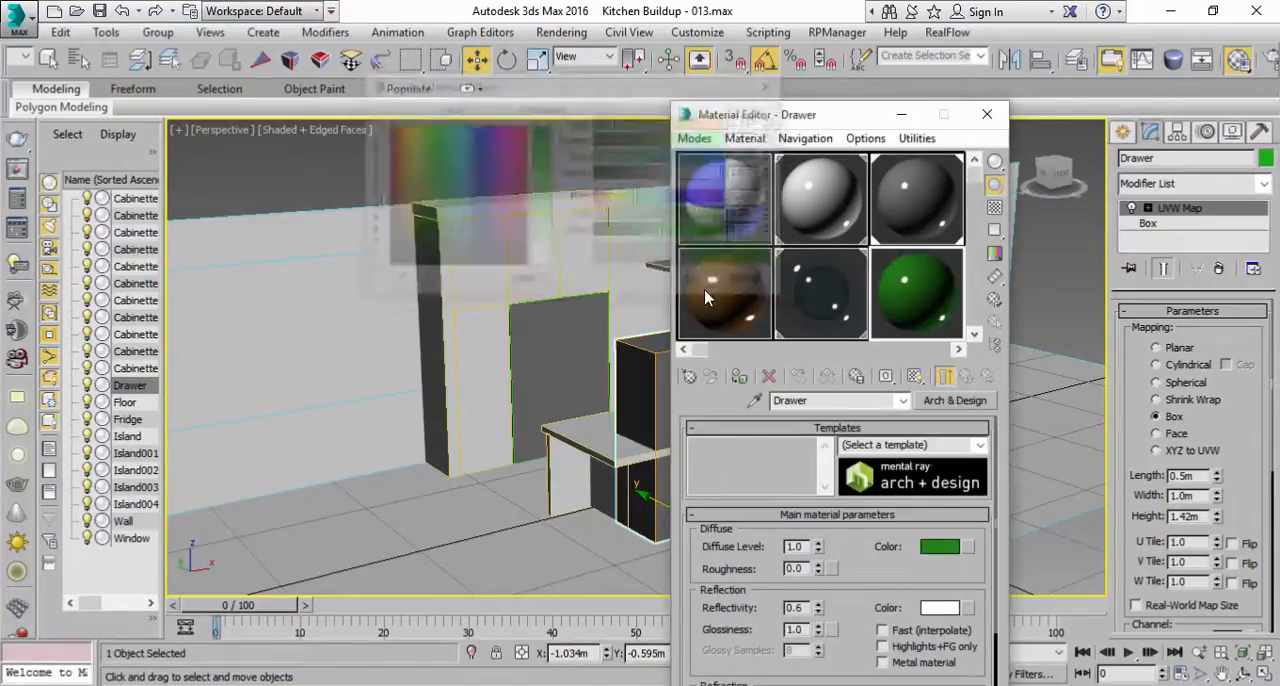
click(738, 377)
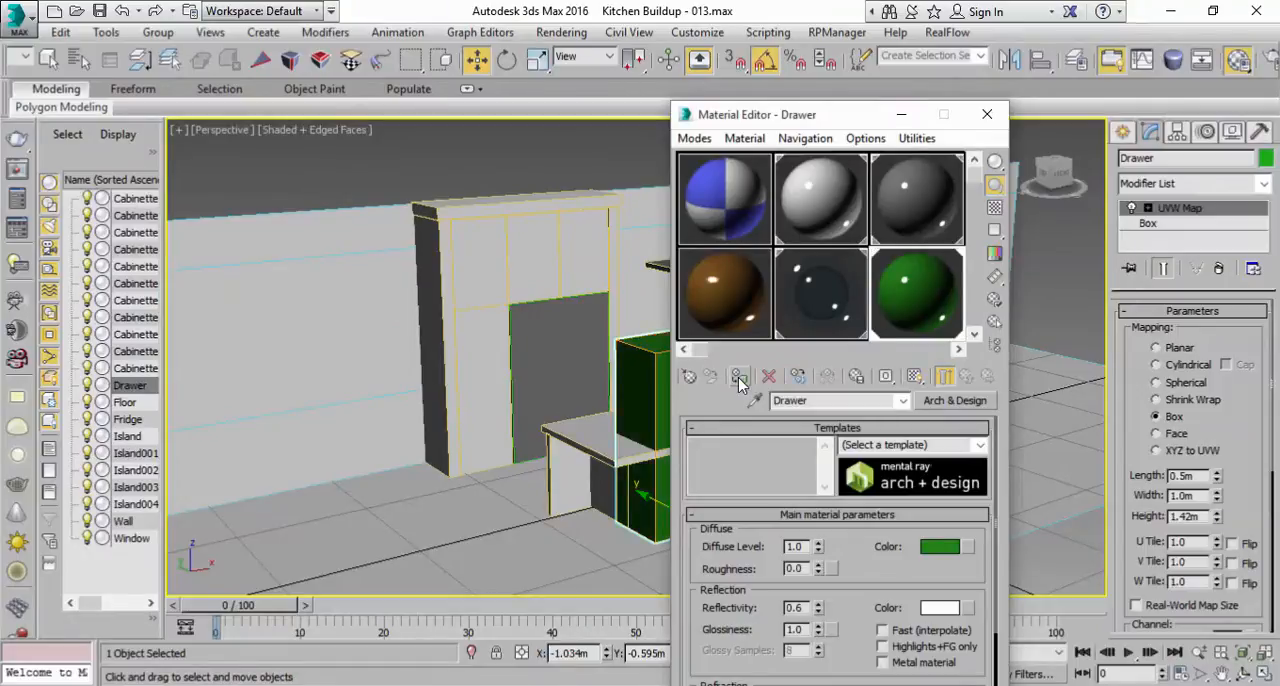
click(987, 114)
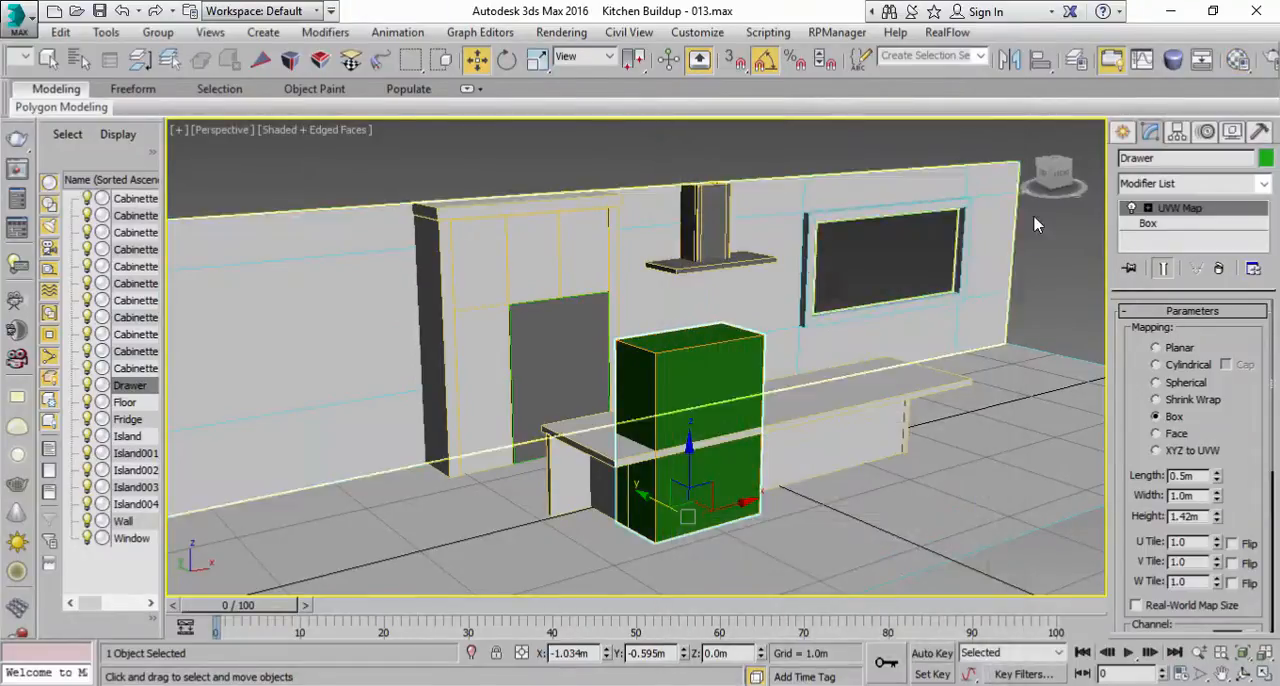
Step: Move the drawer box clear of the island to about Y -1.251 m and reduce its box height to about 0.199 m
scroll(723, 385, up, 5)
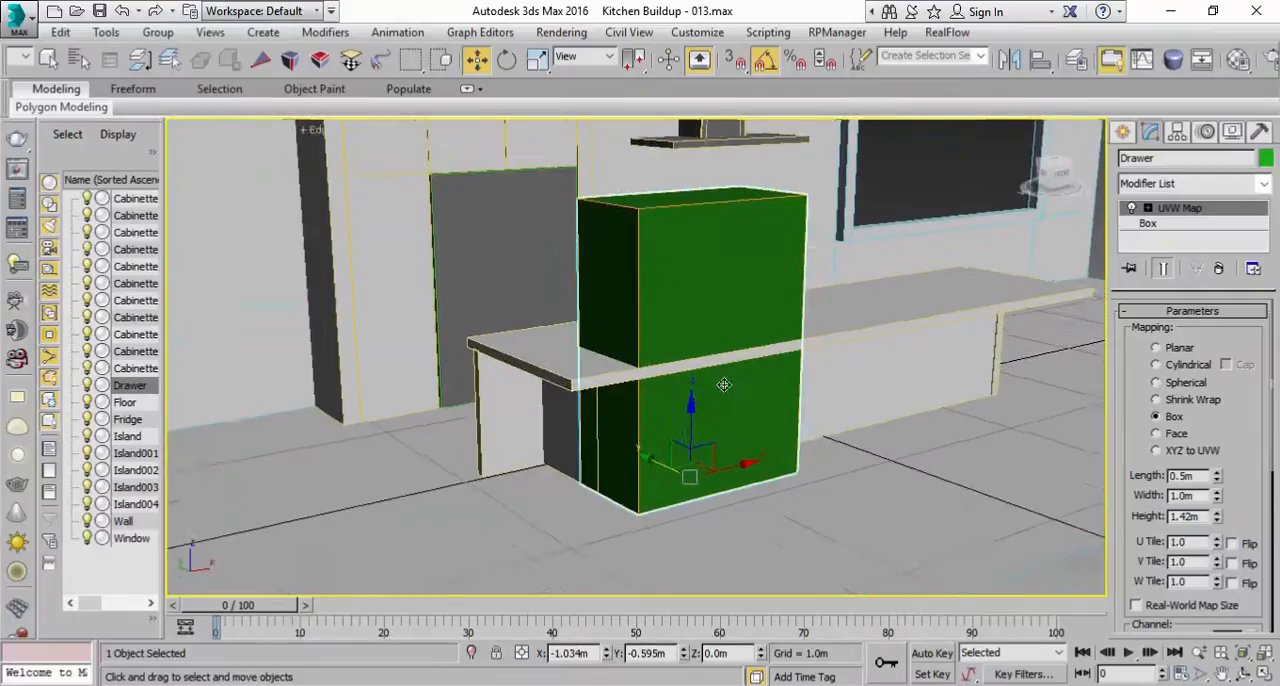
drag(661, 467, 749, 502)
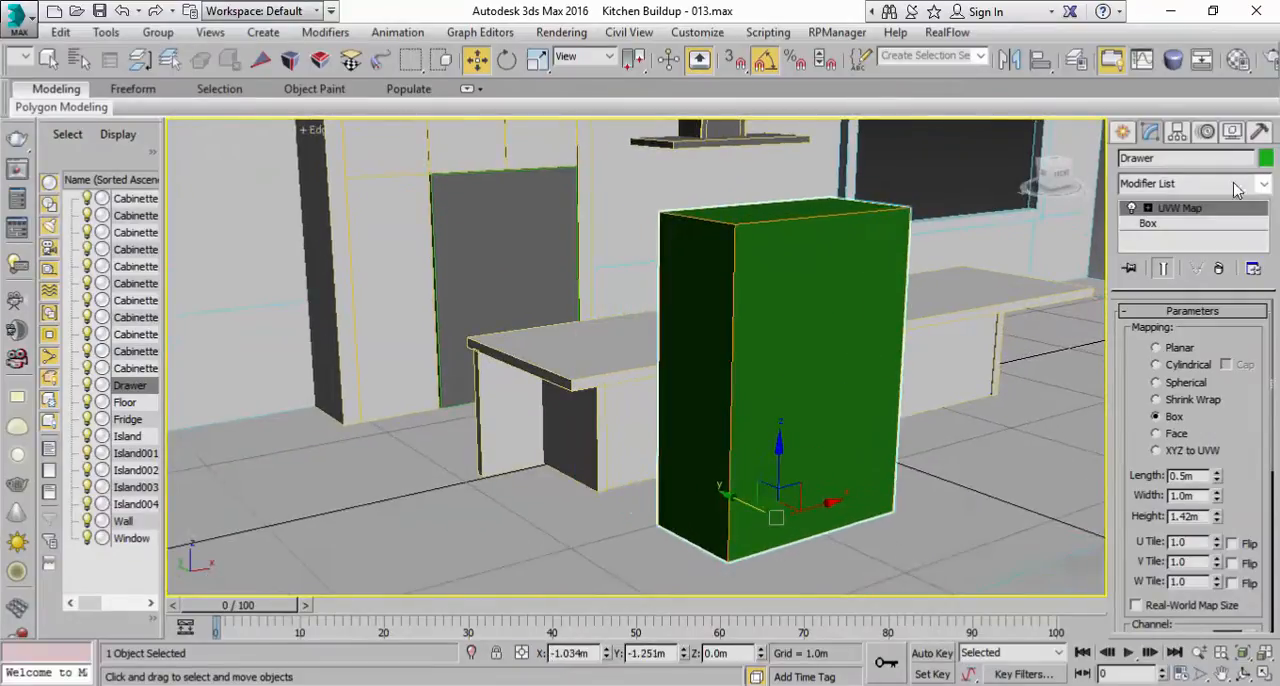
click(1190, 228)
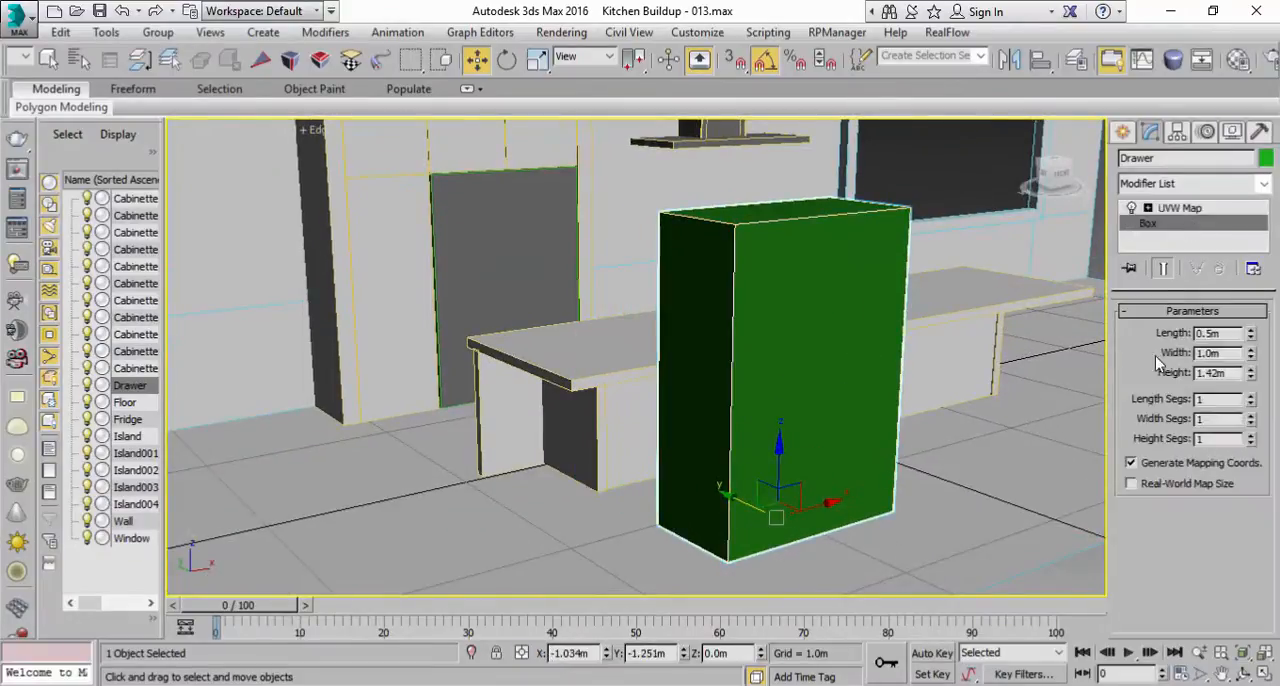
click(522, 358)
scroll(1137, 541, down, 3)
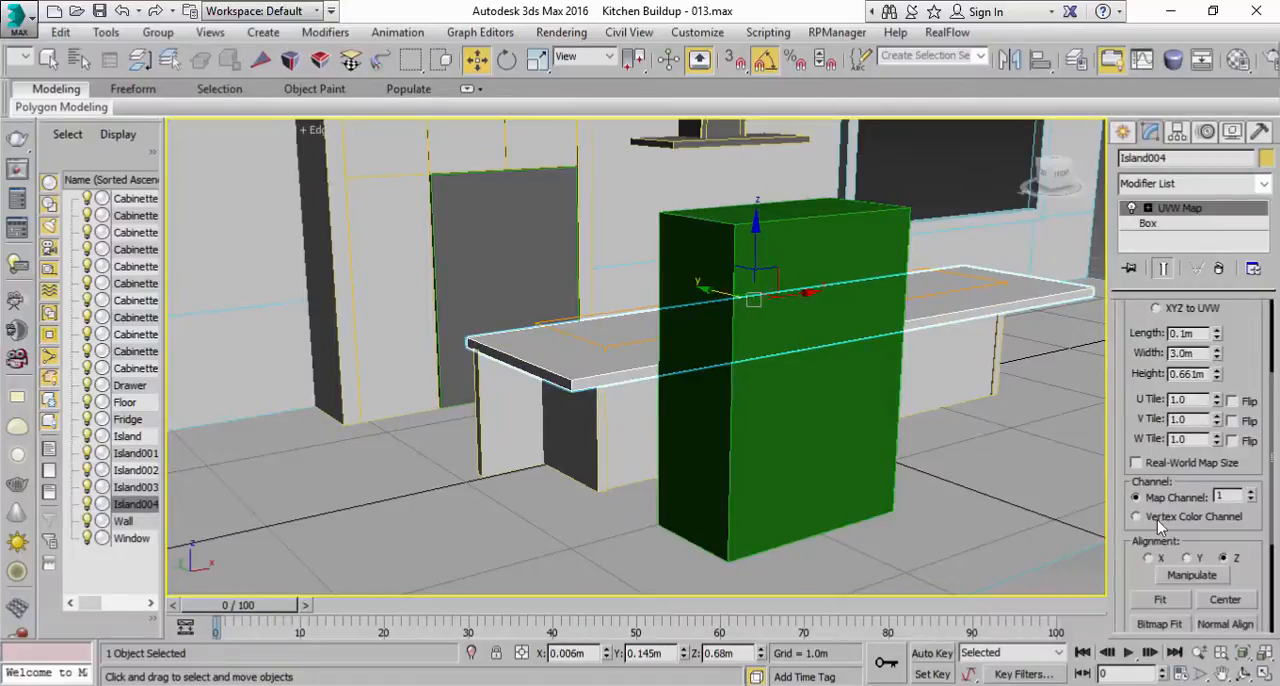
click(494, 397)
scroll(1152, 530, down, 5)
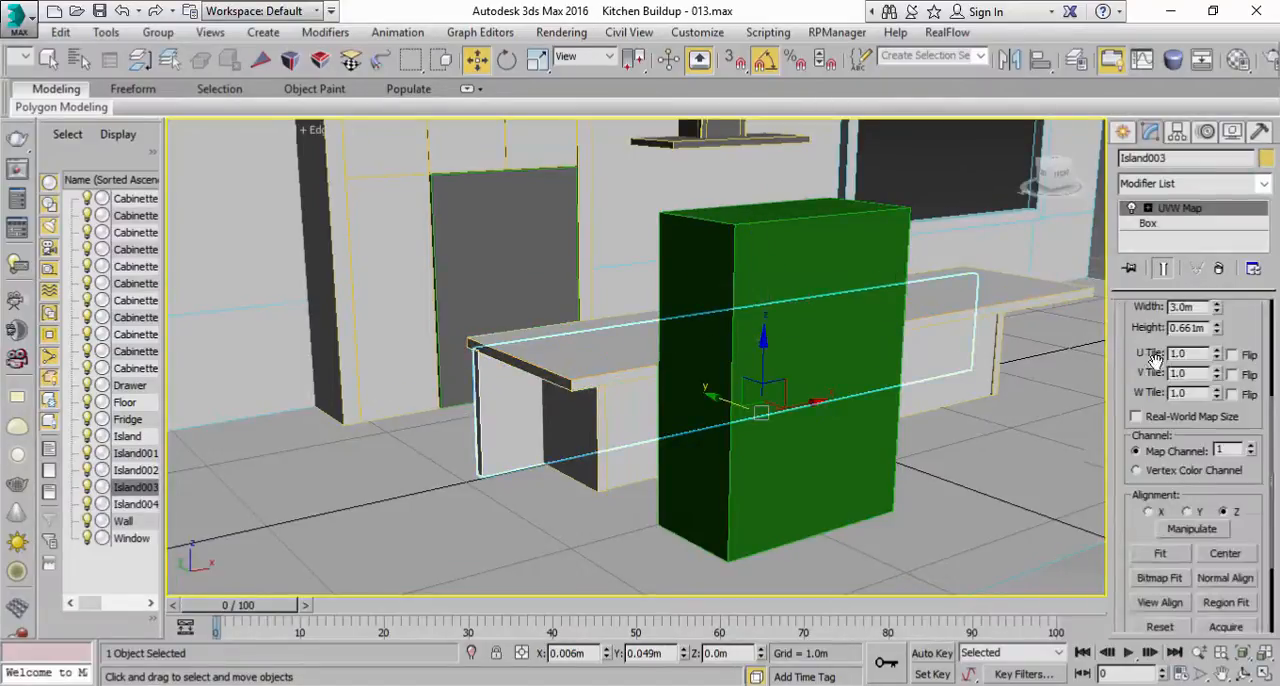
click(689, 250)
click(1140, 223)
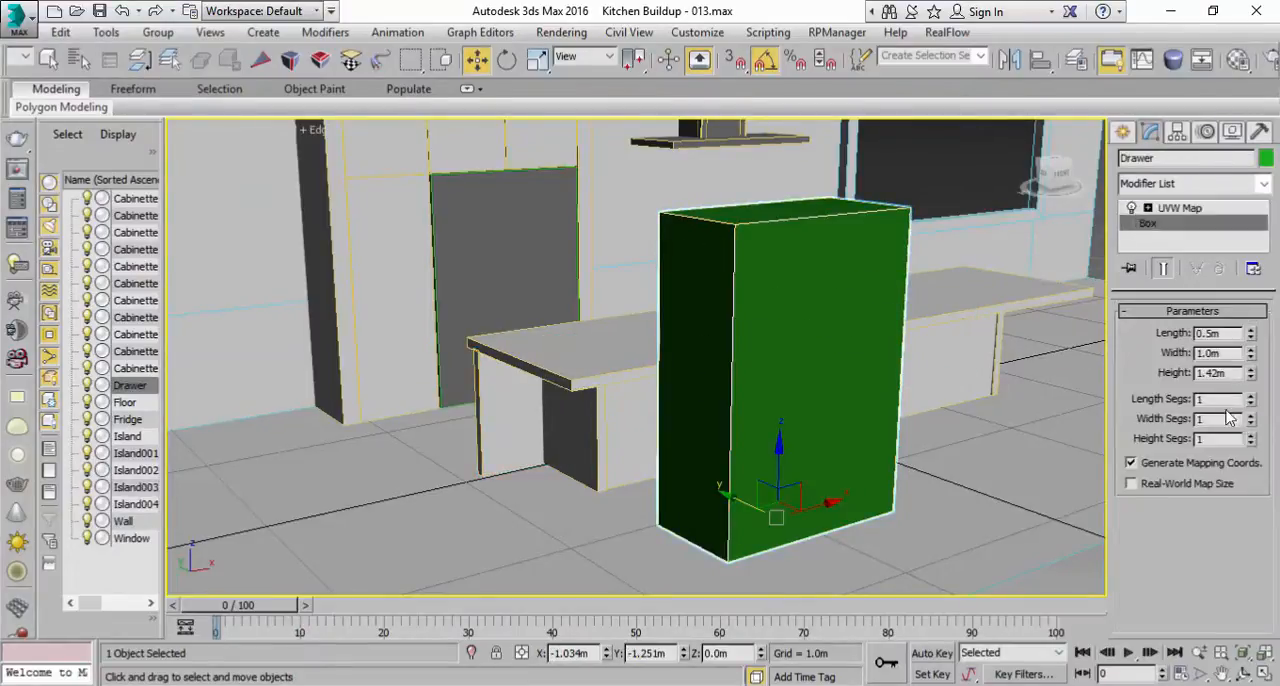
drag(1249, 378, 1231, 453)
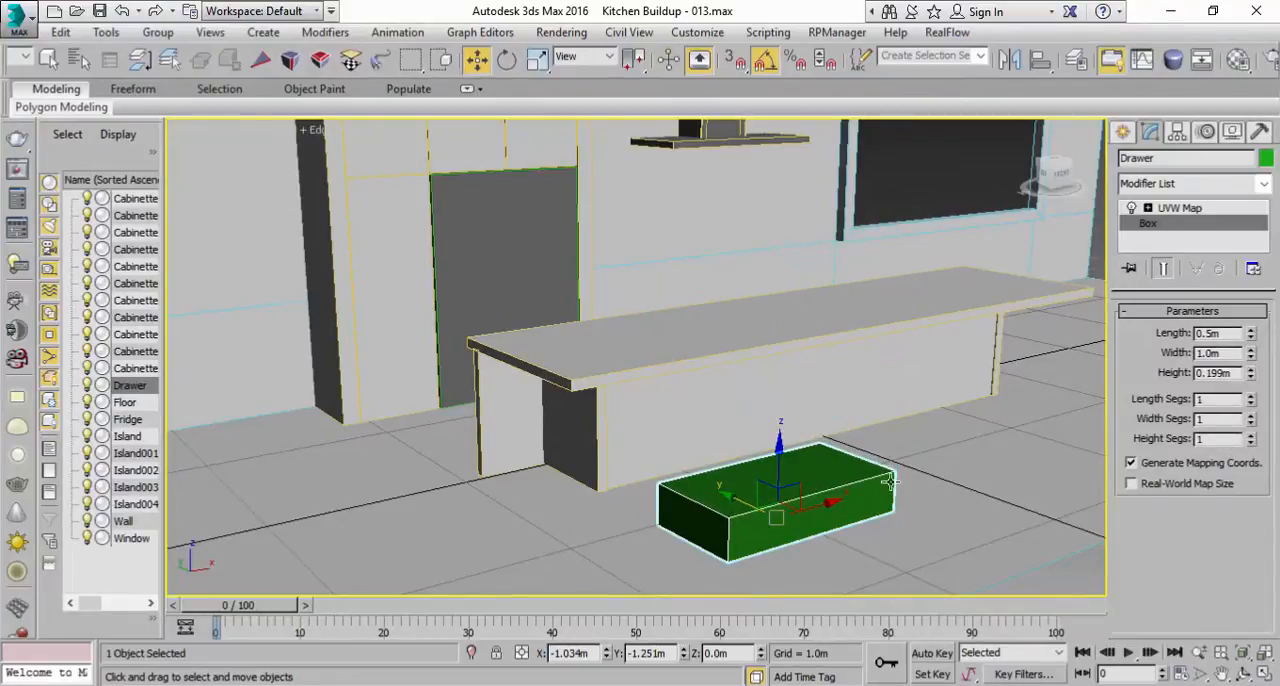
Step: Position the drawer box against the island's front panel at about X -0.962 m, Y -0.678 m and raise it to Z 0.105 m
drag(743, 500, 756, 466)
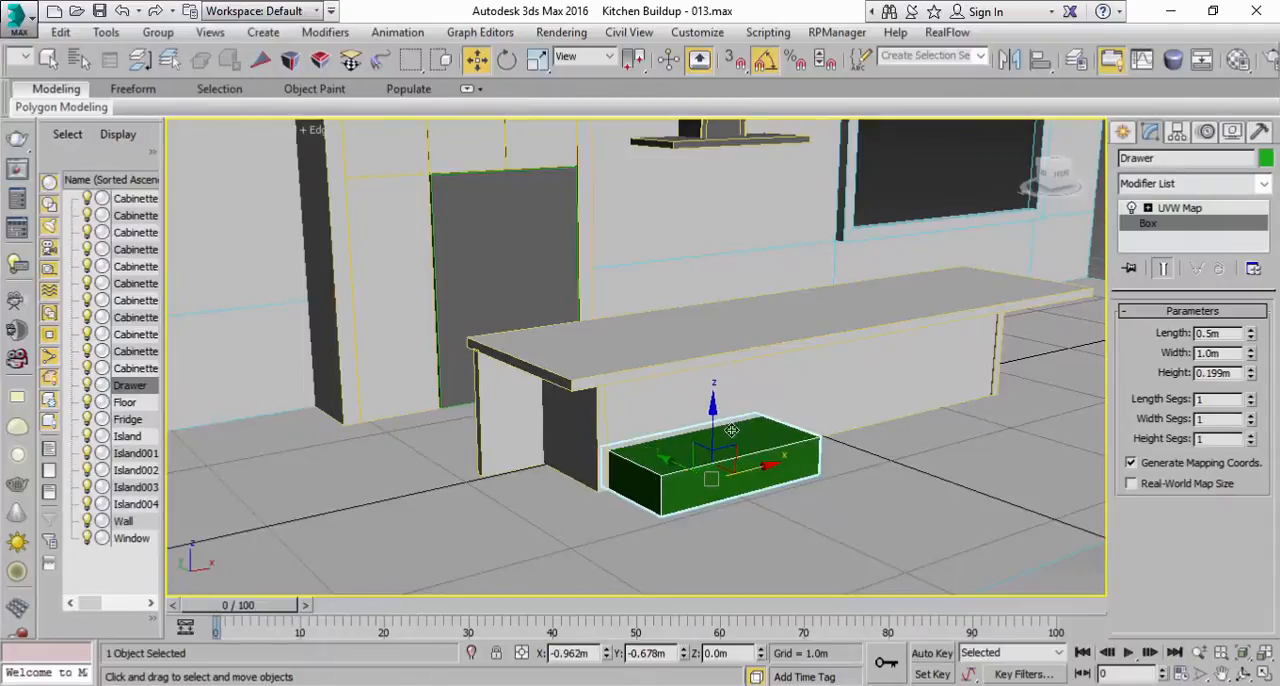
drag(712, 422, 711, 403)
alt+middle_drag(706, 376, 706, 346)
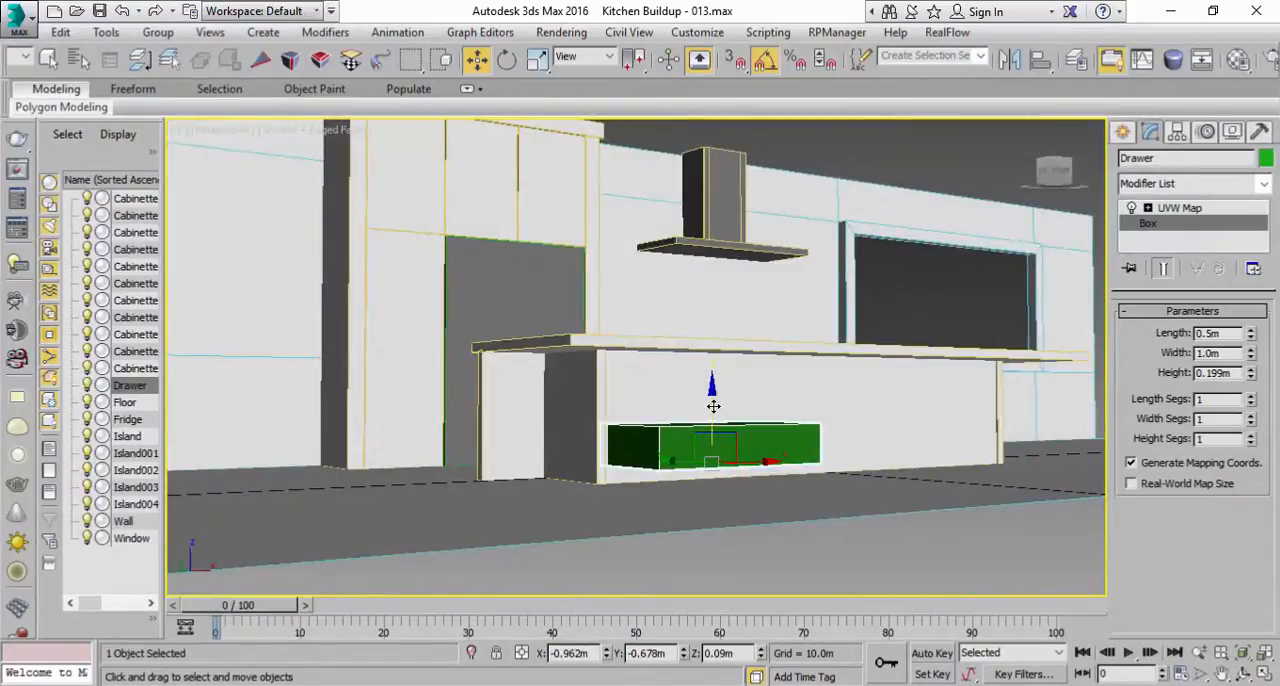
drag(713, 405, 713, 402)
scroll(709, 415, up, 3)
alt+middle_drag(757, 400, 731, 425)
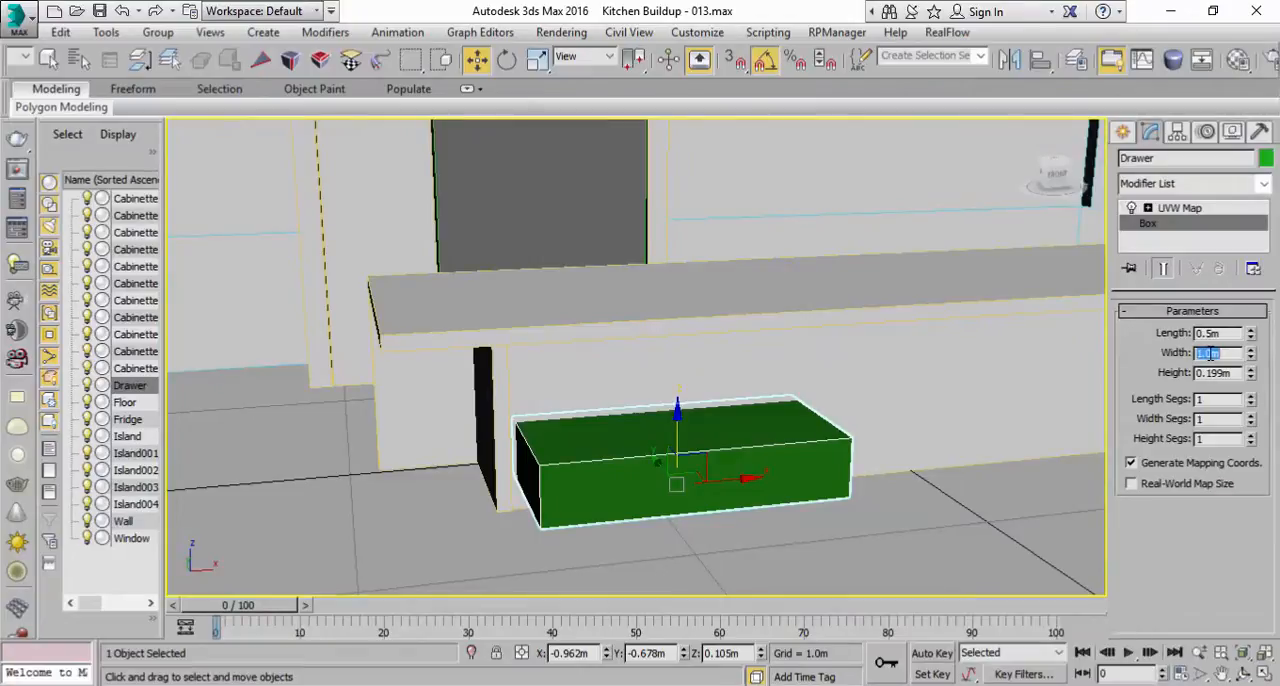
Step: Set the drawer box's width to 0.6 m and shift it toward the island's end to about X -1.149 m
key(Return)
scroll(700, 398, down, 3)
middle_drag(695, 455, 618, 452)
drag(626, 440, 589, 440)
Step: Push the drawer box into the front panel to about Y -0.284 m and save the scene as Kitchen Buildup - 014.max
alt+middle_drag(600, 415, 686, 390)
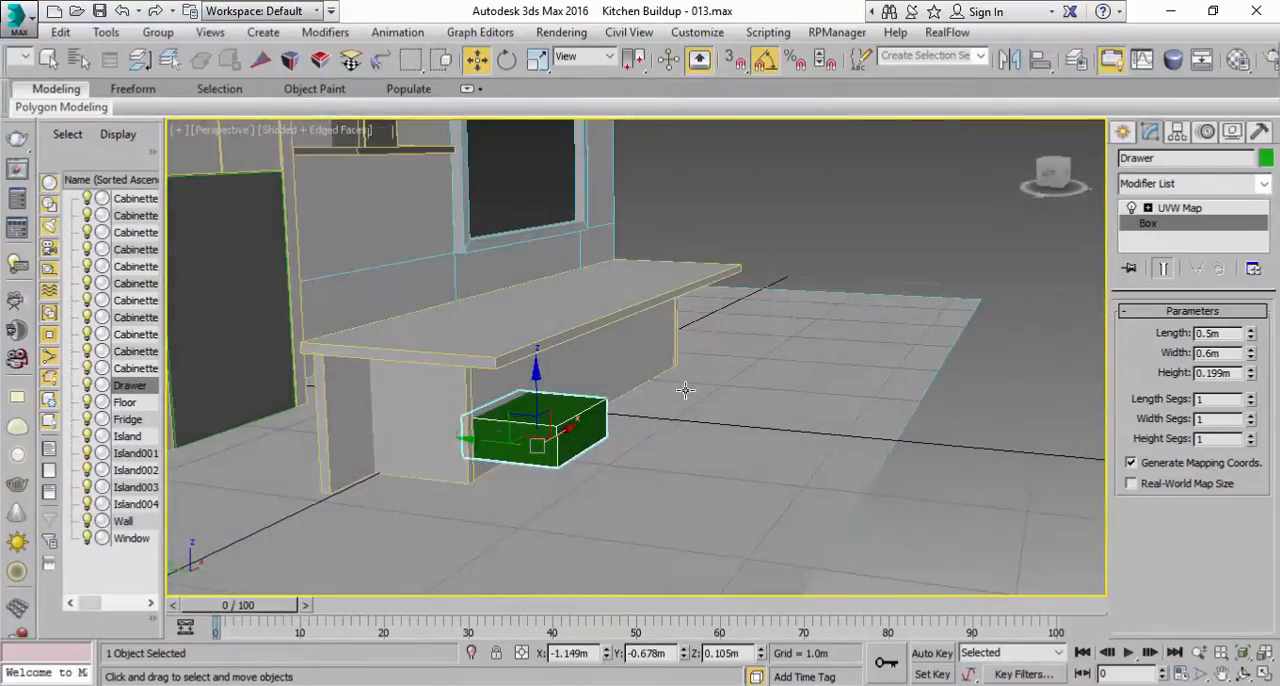
drag(478, 440, 407, 431)
alt+middle_drag(541, 406, 476, 391)
scroll(476, 391, up, 5)
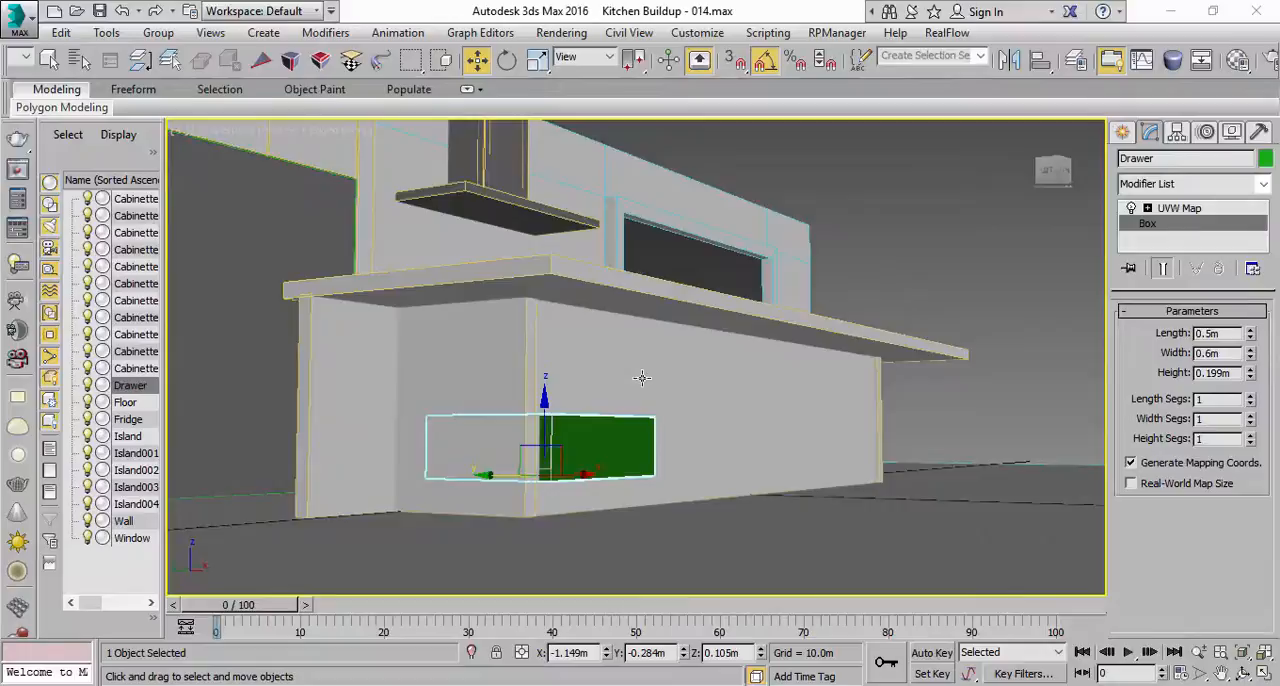
scroll(560, 385, up, 5)
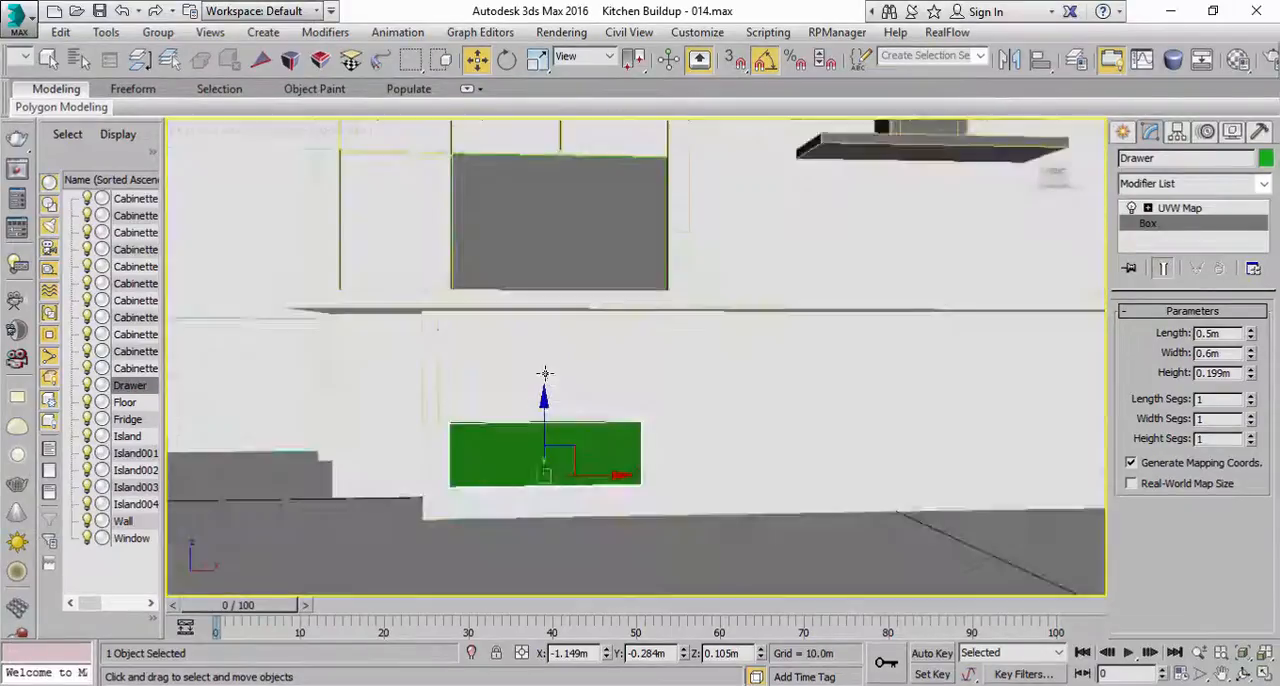
Step: Reduce the drawer box's length to 0.49 m and its height to about 0.149 m
alt+middle_drag(567, 391, 582, 406)
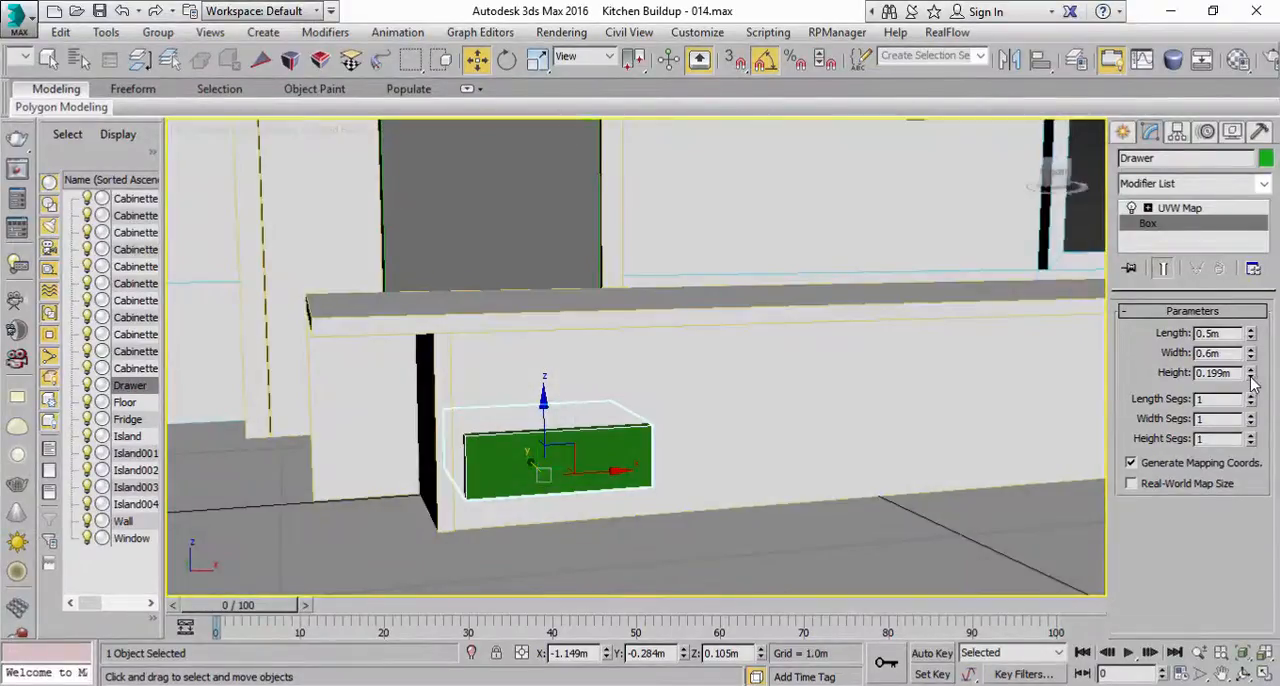
drag(1250, 354, 1250, 360)
key(ctrl+z)
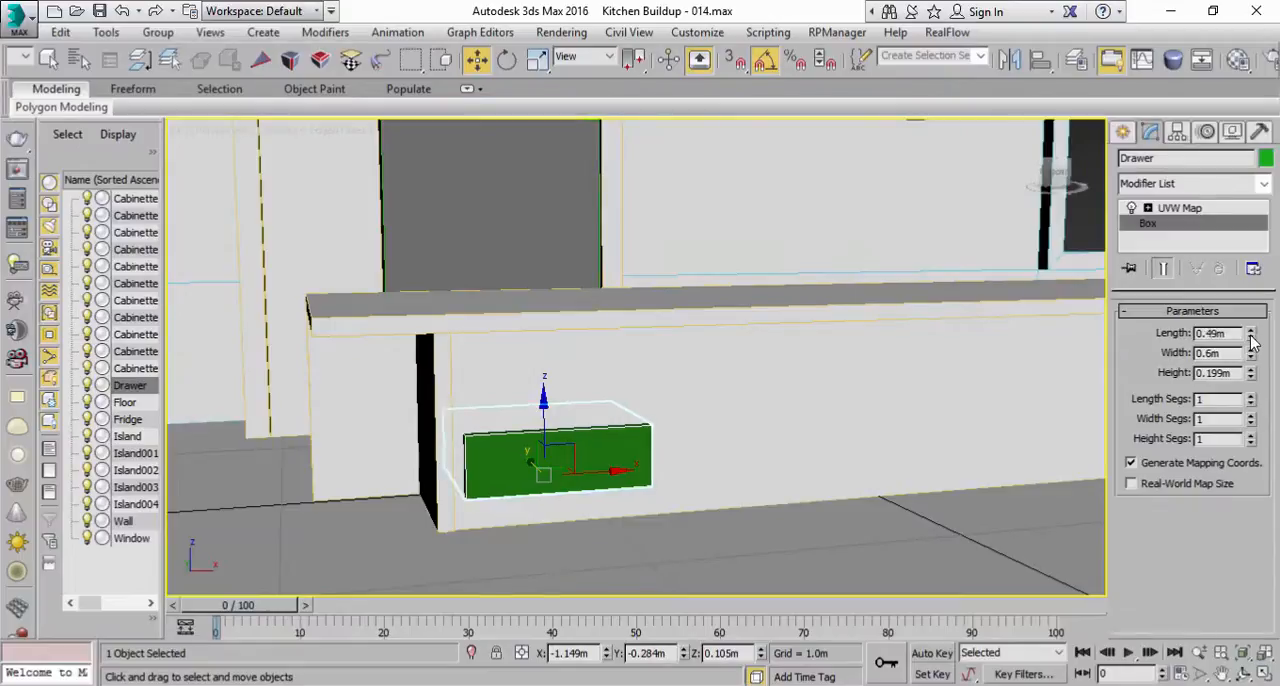
drag(1252, 385, 1252, 385)
Step: Pull the drawer box slightly out of the front panel along Y to about -0.314 m
alt+middle_drag(576, 337, 656, 357)
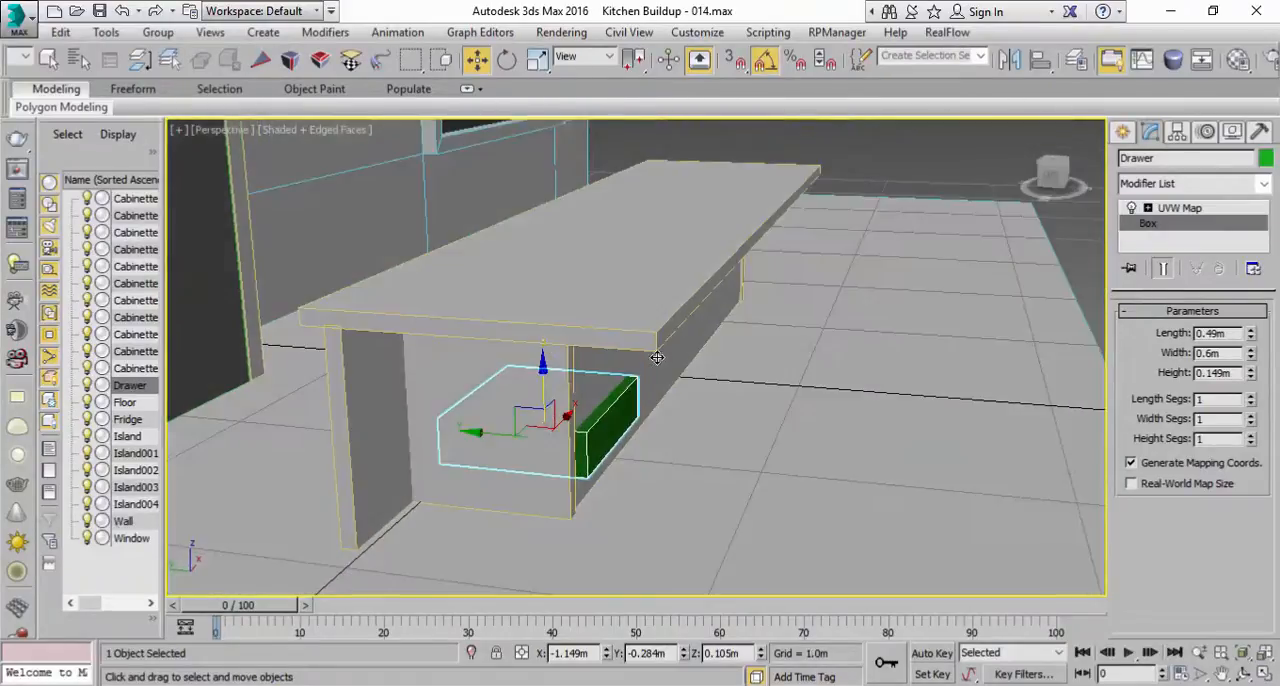
drag(495, 433, 503, 433)
alt+middle_drag(503, 433, 443, 374)
scroll(580, 378, down, 3)
alt+middle_drag(619, 399, 696, 301)
scroll(580, 369, up, 4)
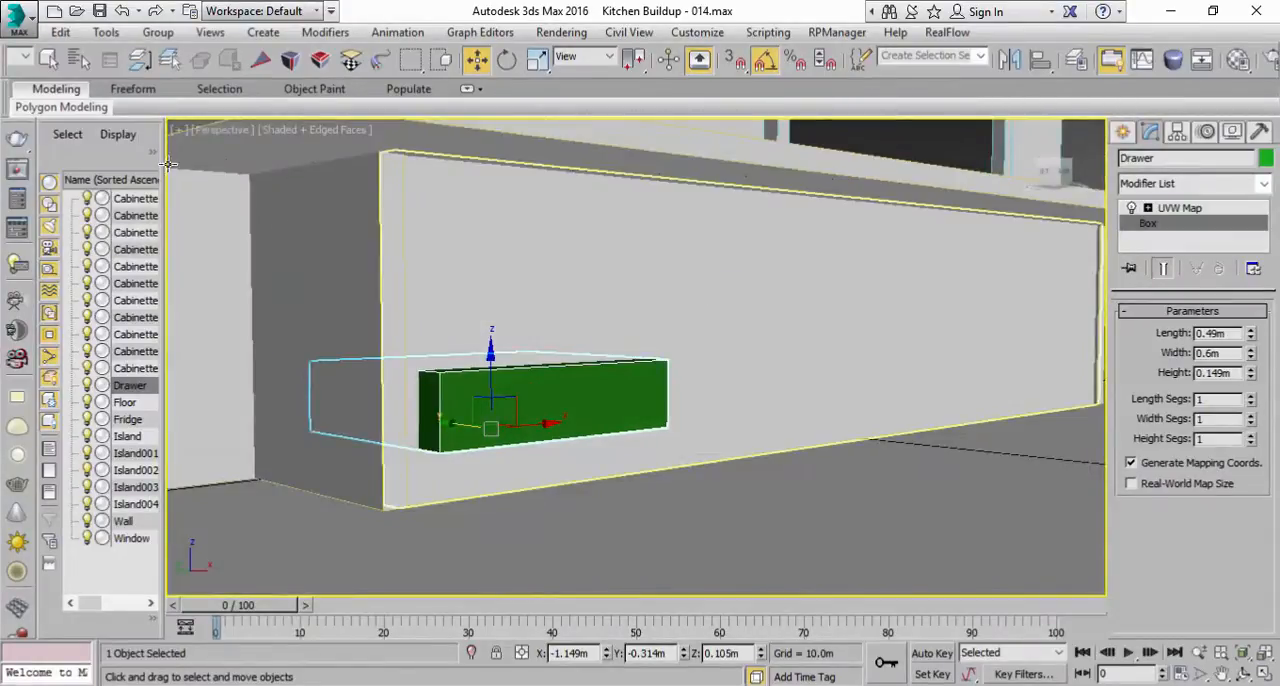
Step: Start an Array of the selected drawer box with live preview on and reset all array parameters
click(98, 34)
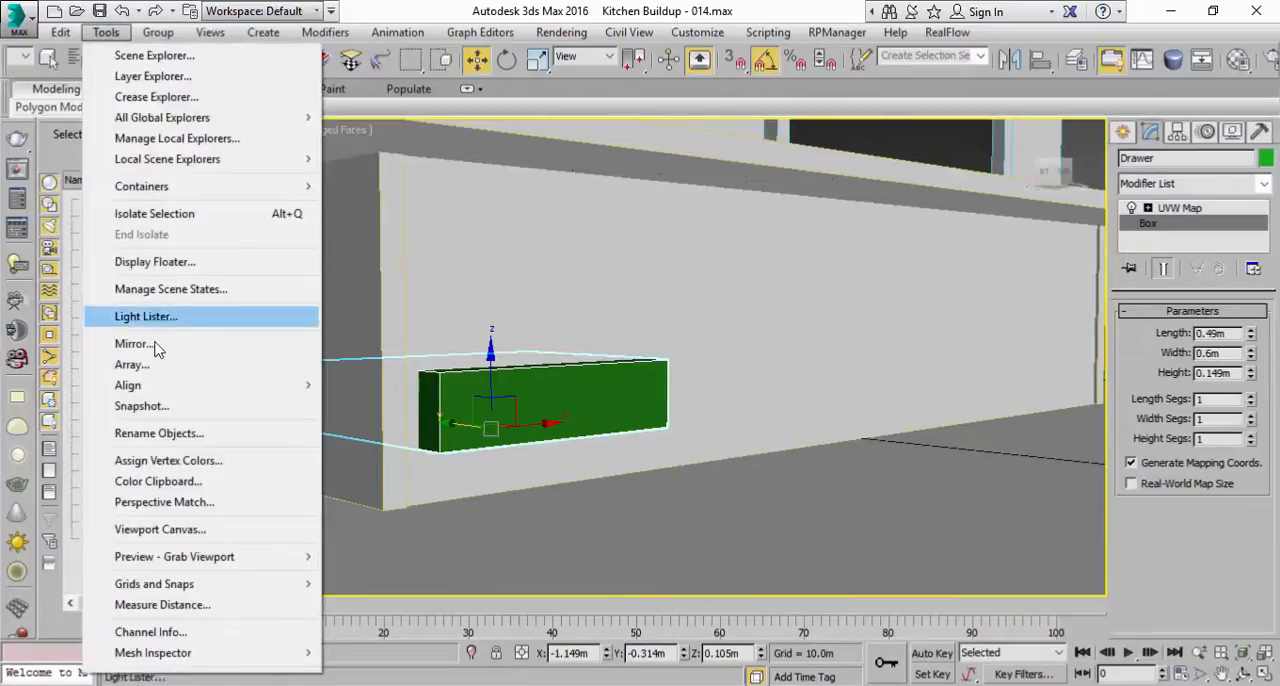
click(132, 364)
drag(590, 190, 841, 230)
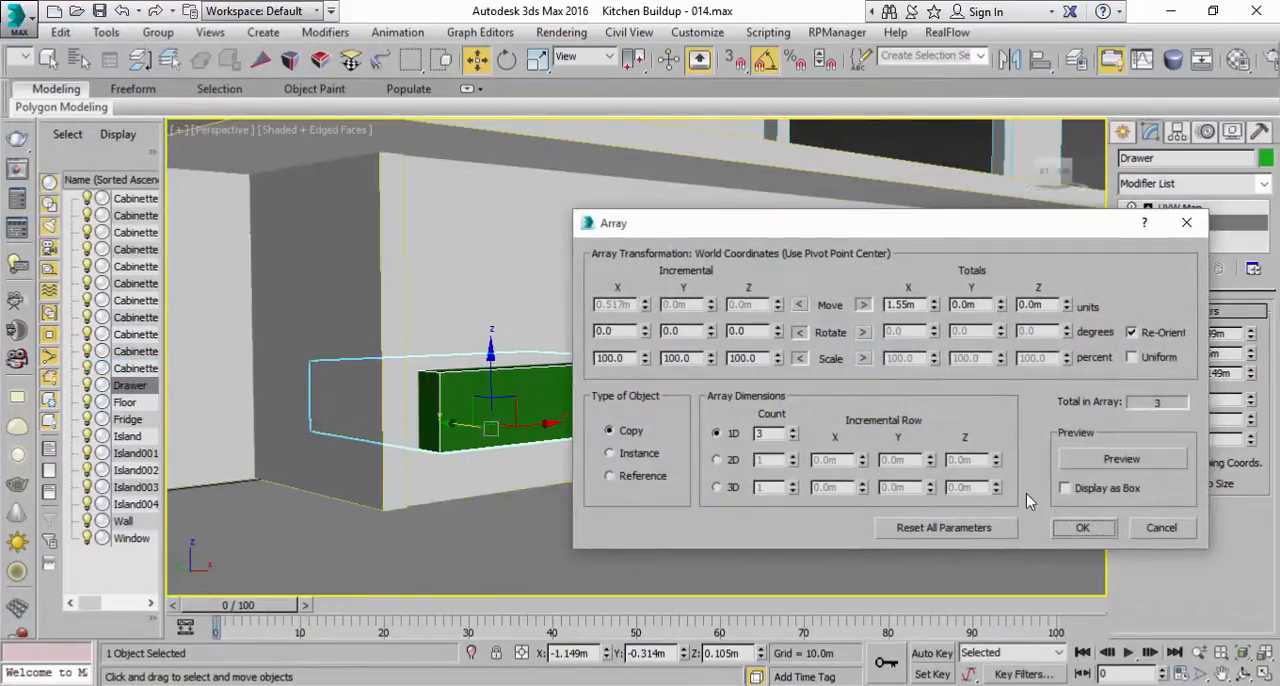
click(1078, 465)
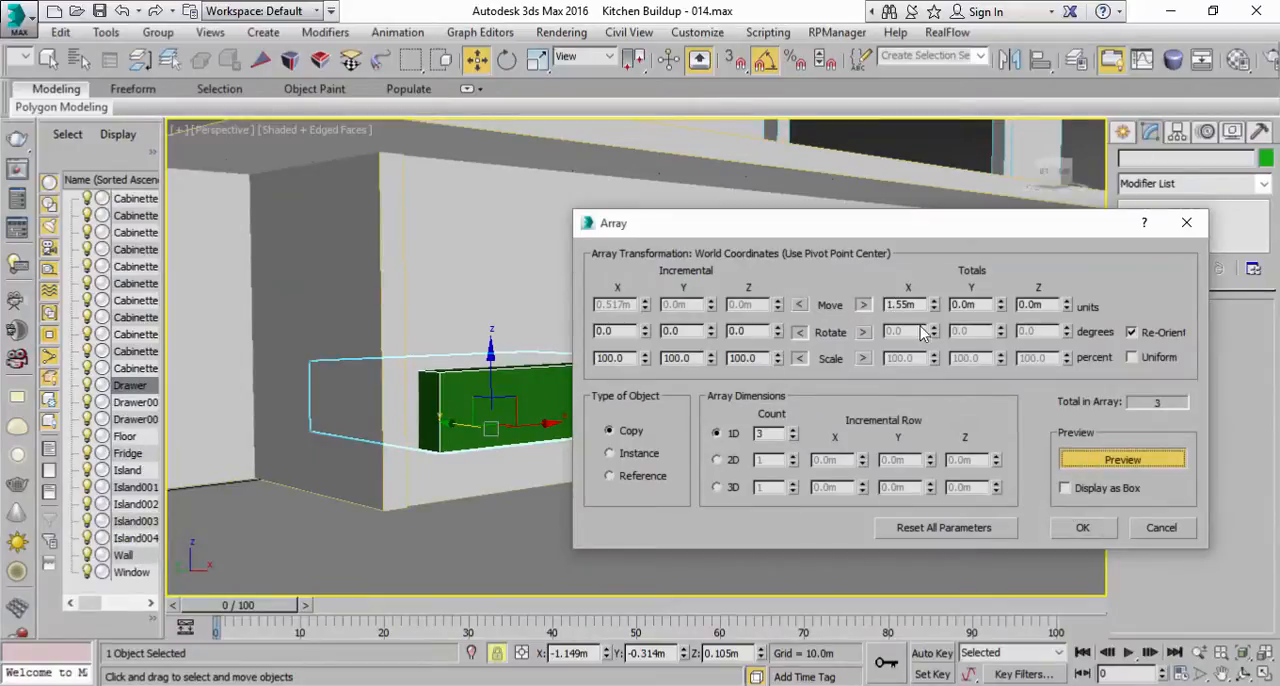
click(933, 527)
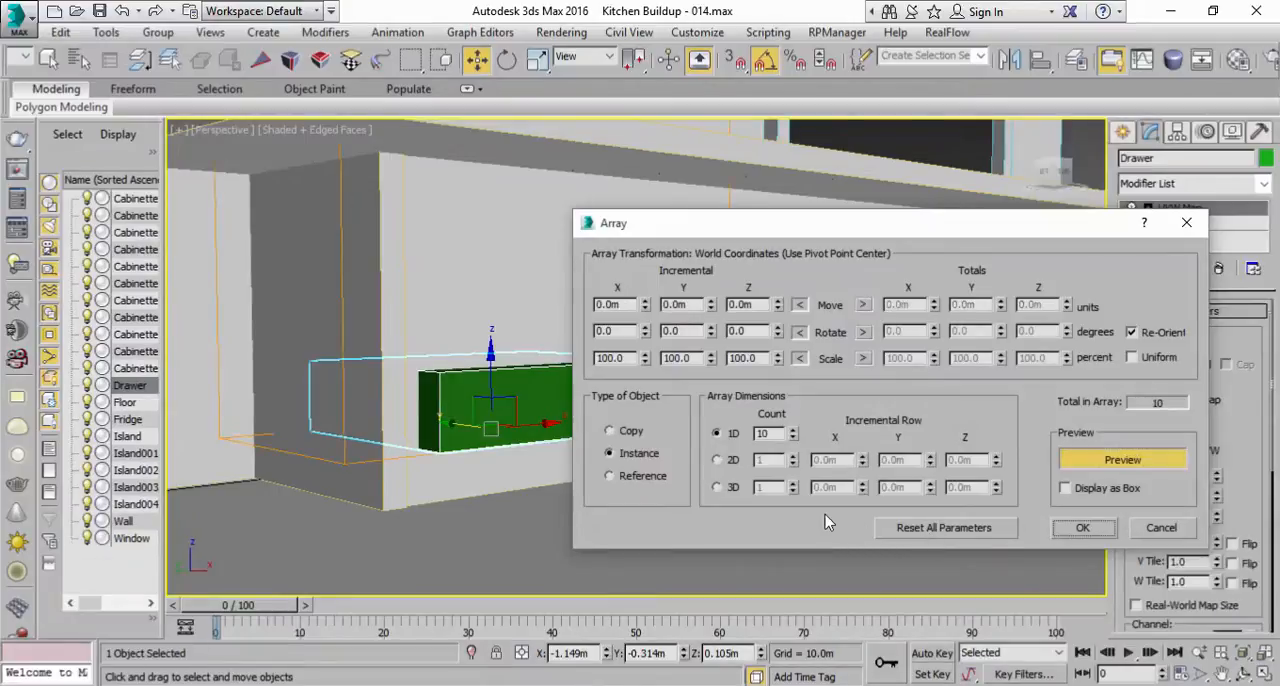
Step: Set the drawer array to create copies with a 1D count of 3
click(628, 430)
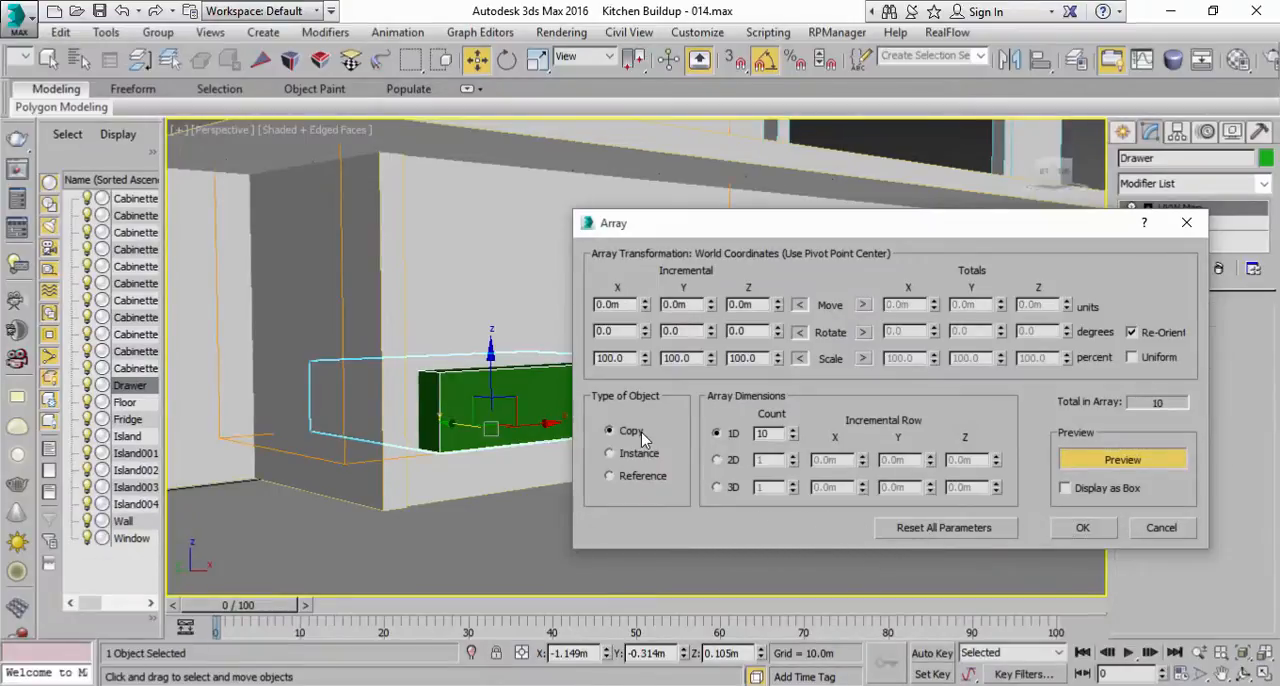
click(794, 438)
click(794, 438)
click(794, 438)
click(794, 438)
click(794, 438)
click(794, 438)
click(794, 438)
click(794, 438)
click(793, 432)
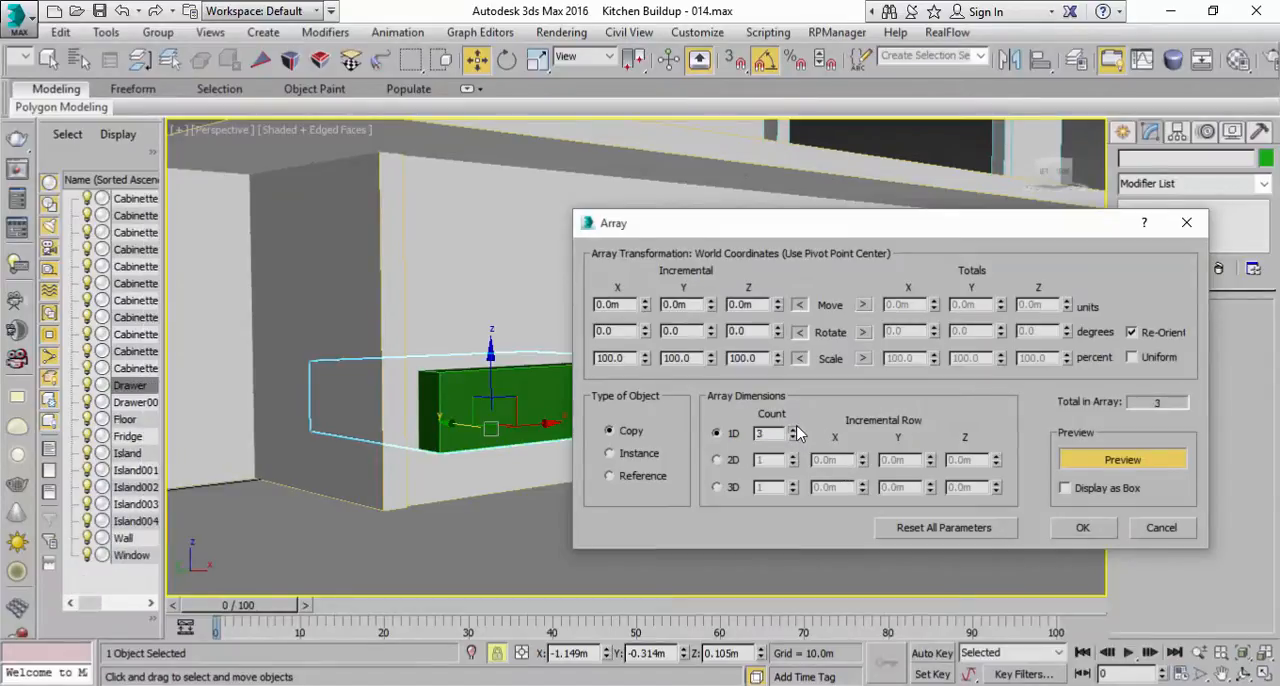
Step: Set the array's total Z move to 0.5 m and create the vertical stack of drawers
click(864, 304)
drag(1066, 305, 1047, 283)
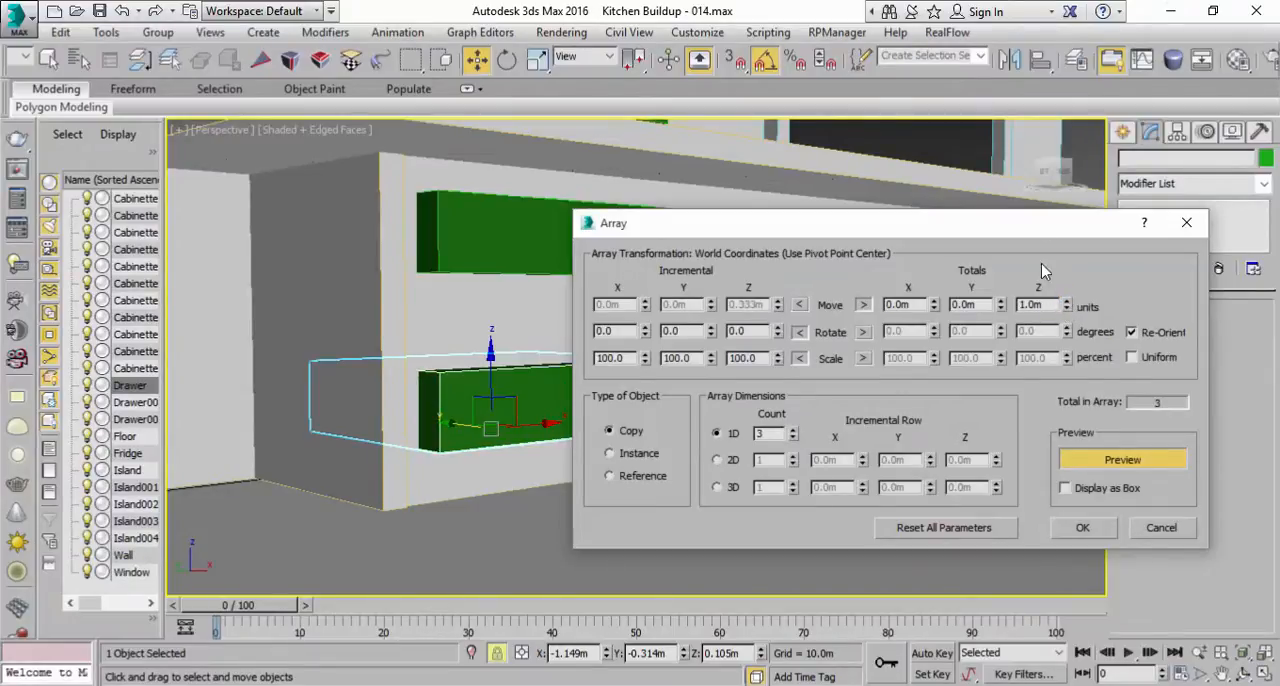
drag(1040, 228, 1088, 421)
right_click(1115, 495)
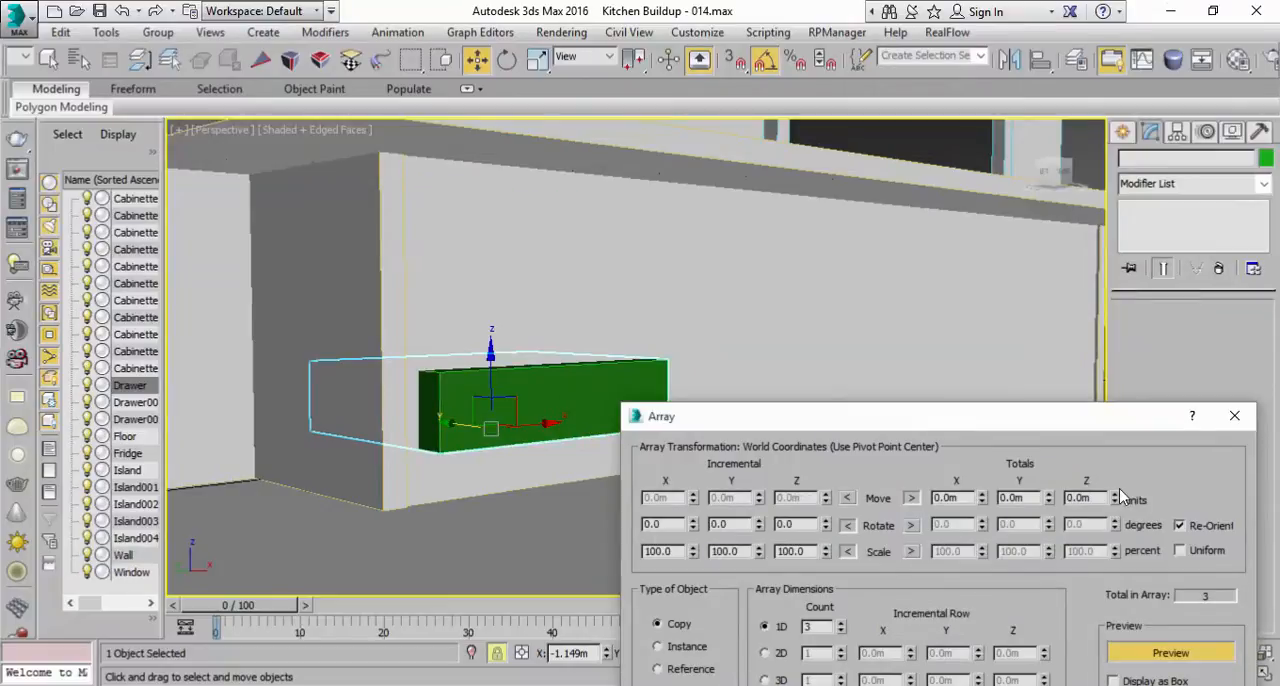
click(1114, 494)
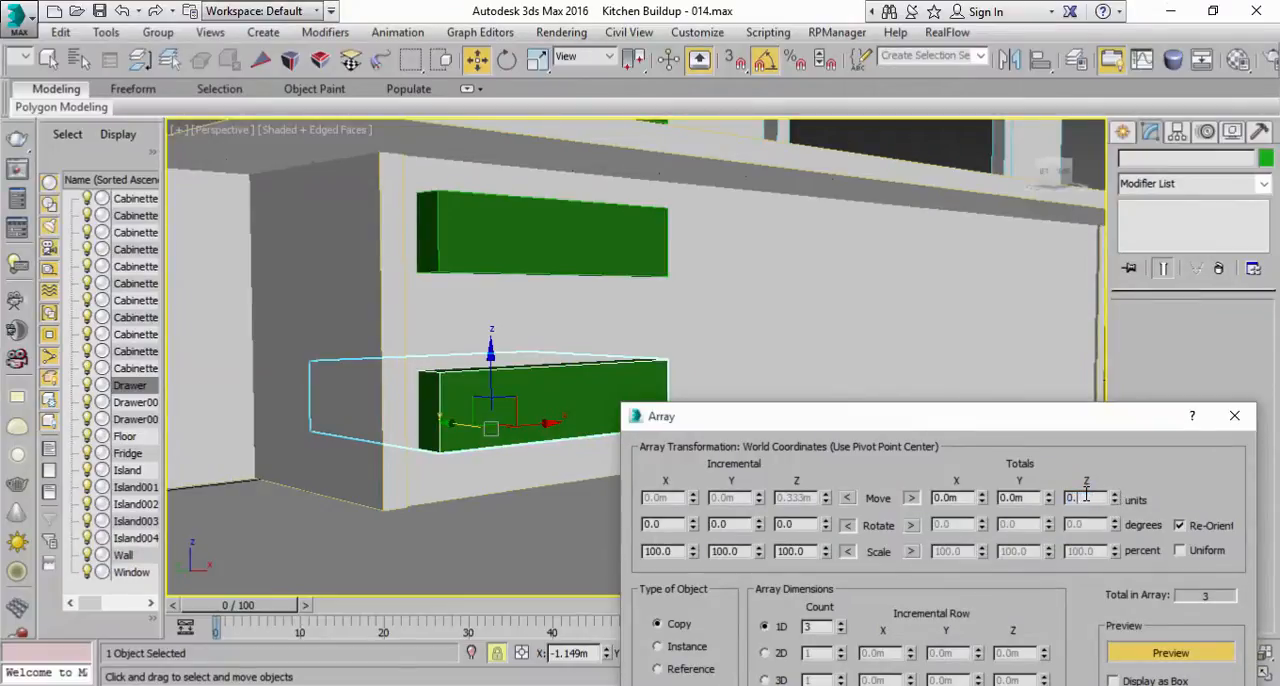
click(1022, 498)
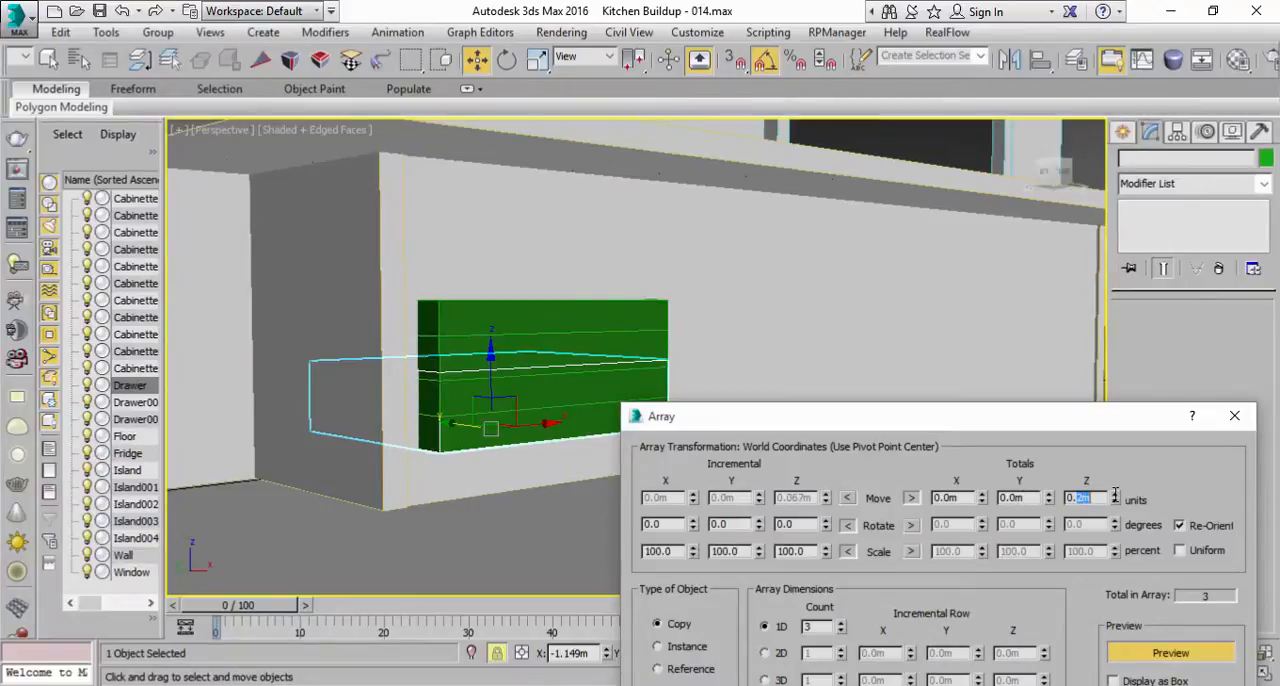
text(0.5)
click(1026, 499)
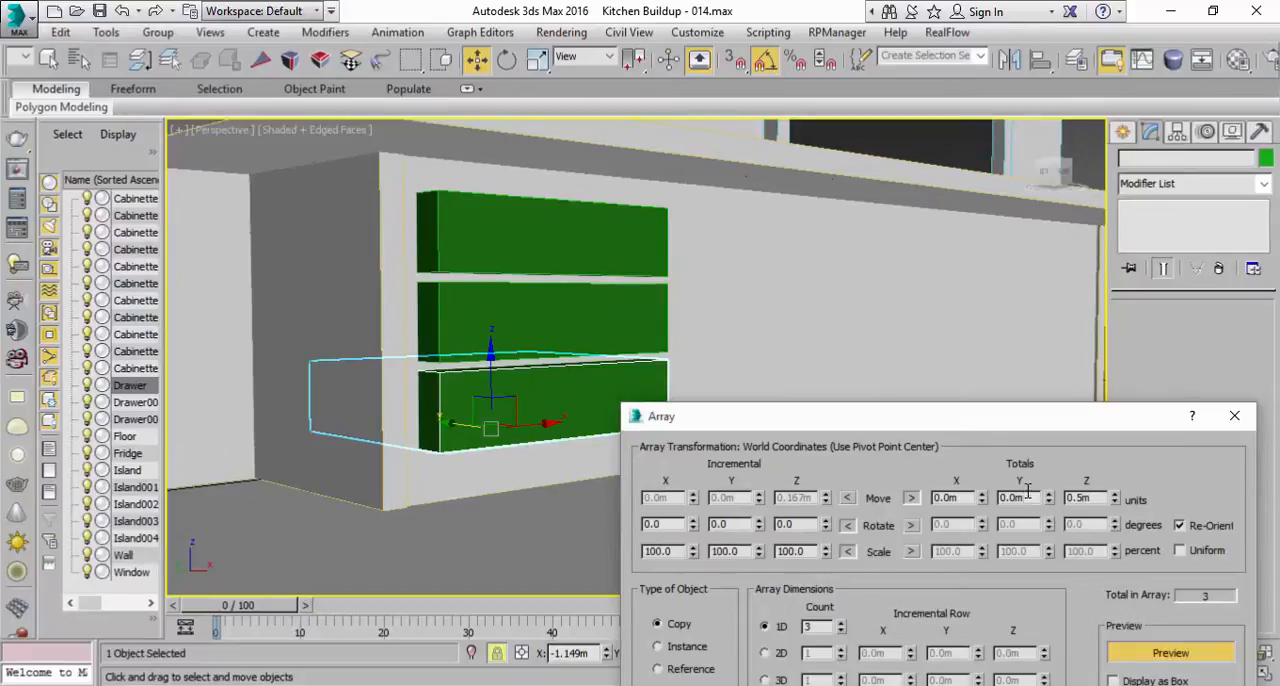
drag(1033, 424, 984, 225)
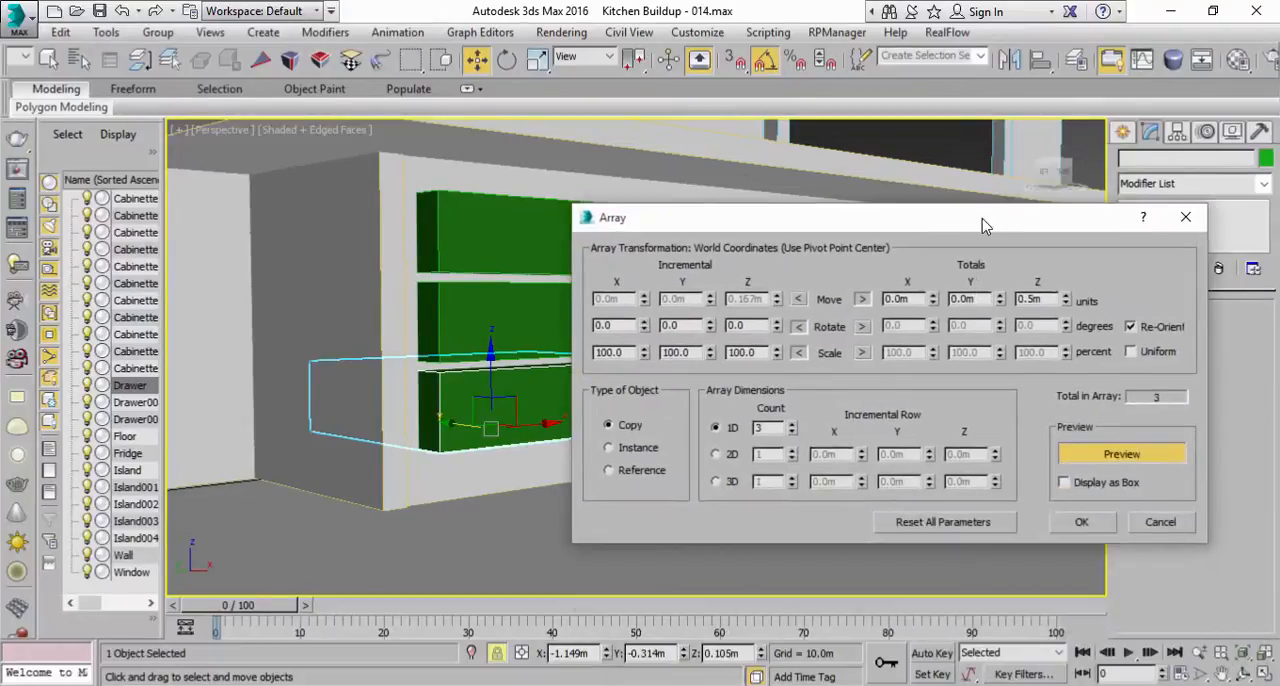
click(1080, 521)
Step: Thicken the island countertop by setting the base box length of Island004 to 0.1 m
click(966, 530)
scroll(849, 517, down, 5)
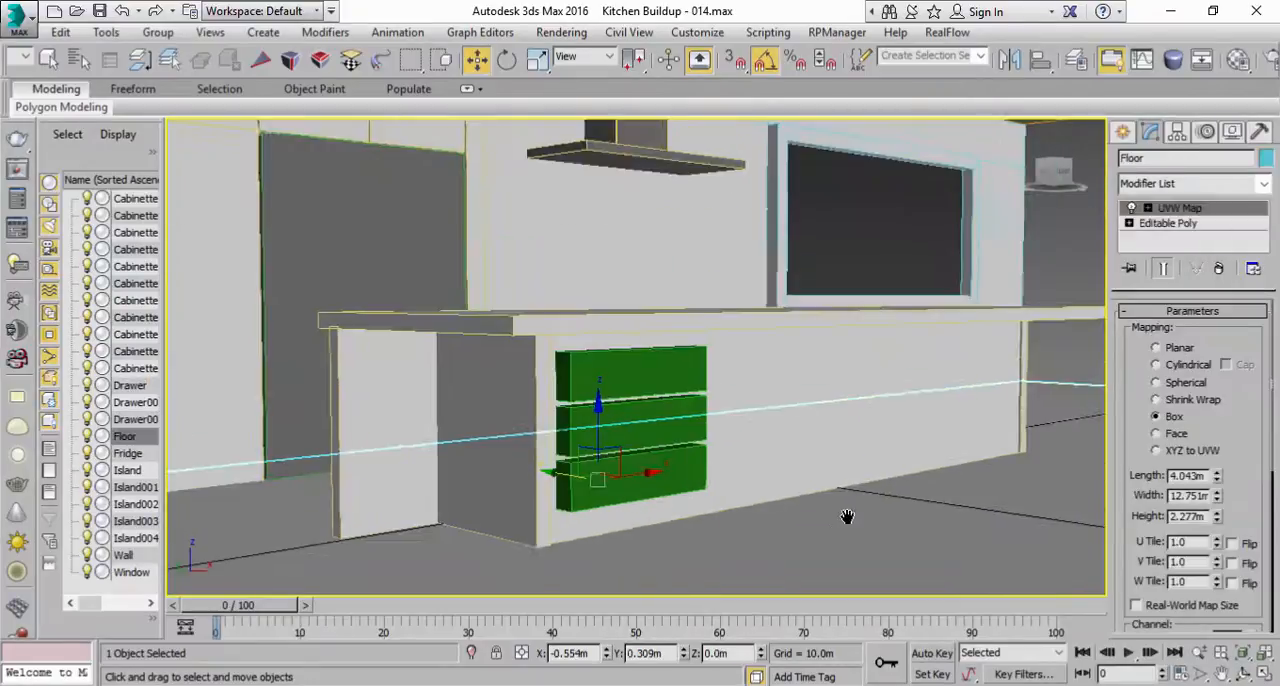
click(49, 60)
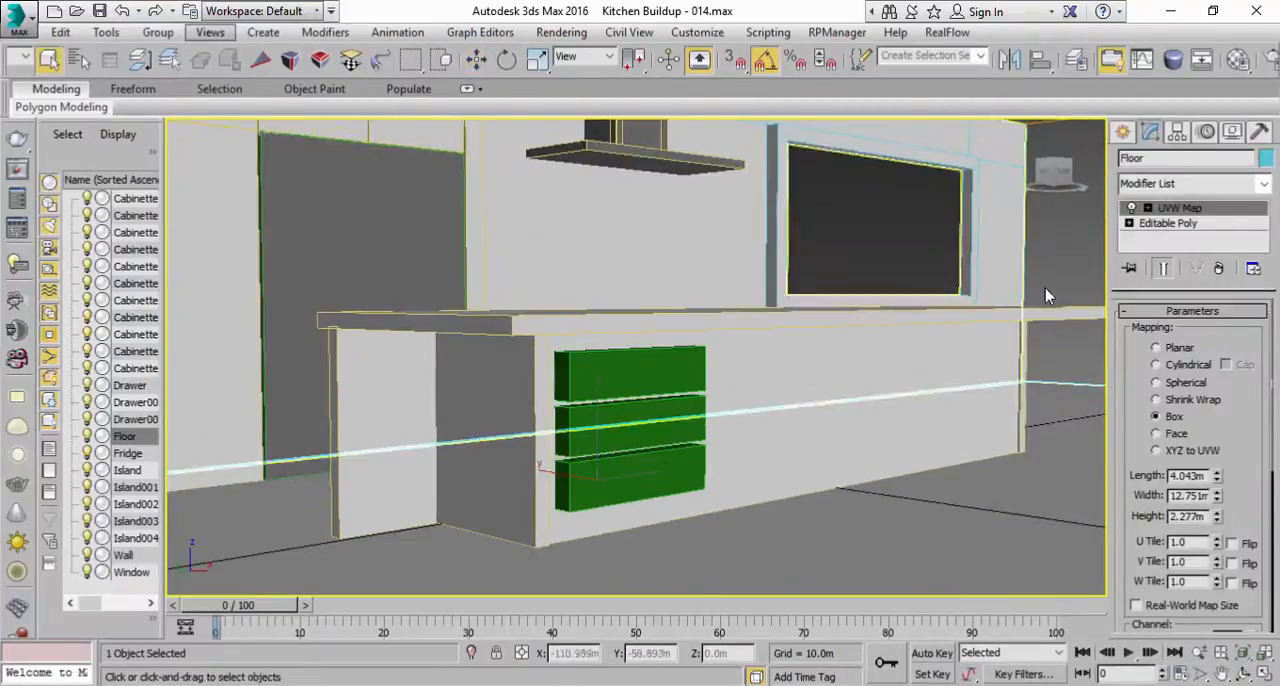
click(1038, 290)
alt+middle_drag(969, 352, 849, 388)
click(585, 338)
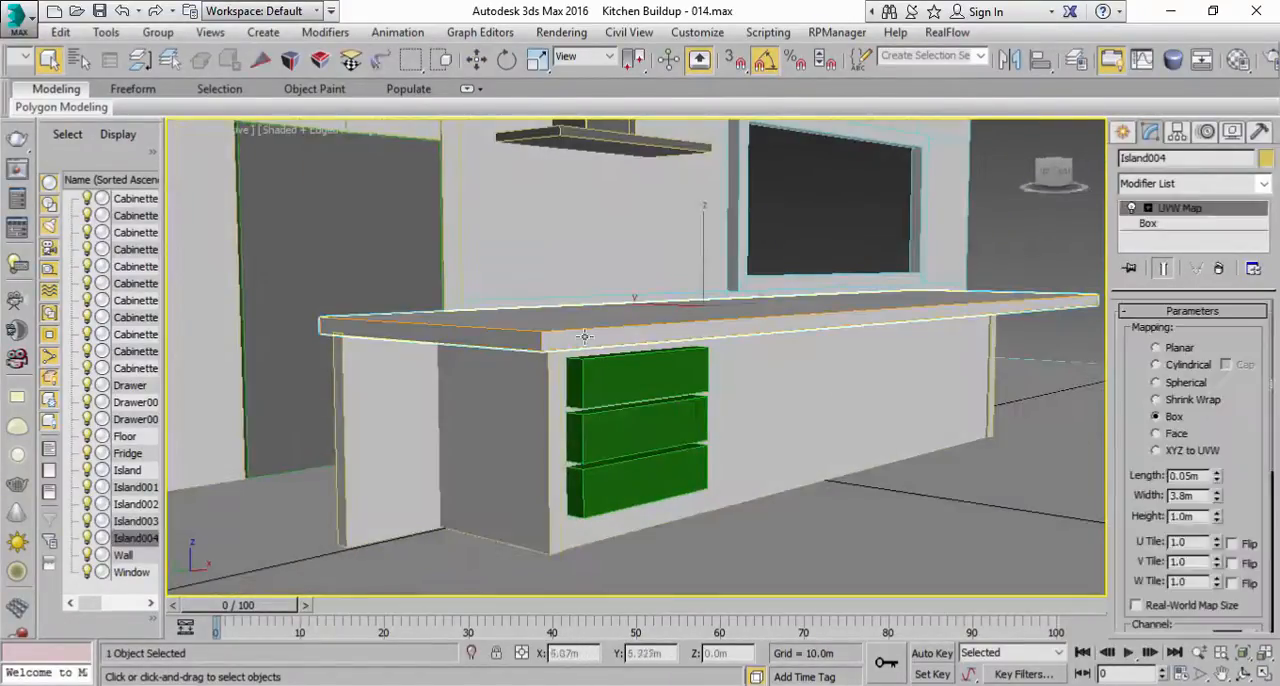
click(1174, 226)
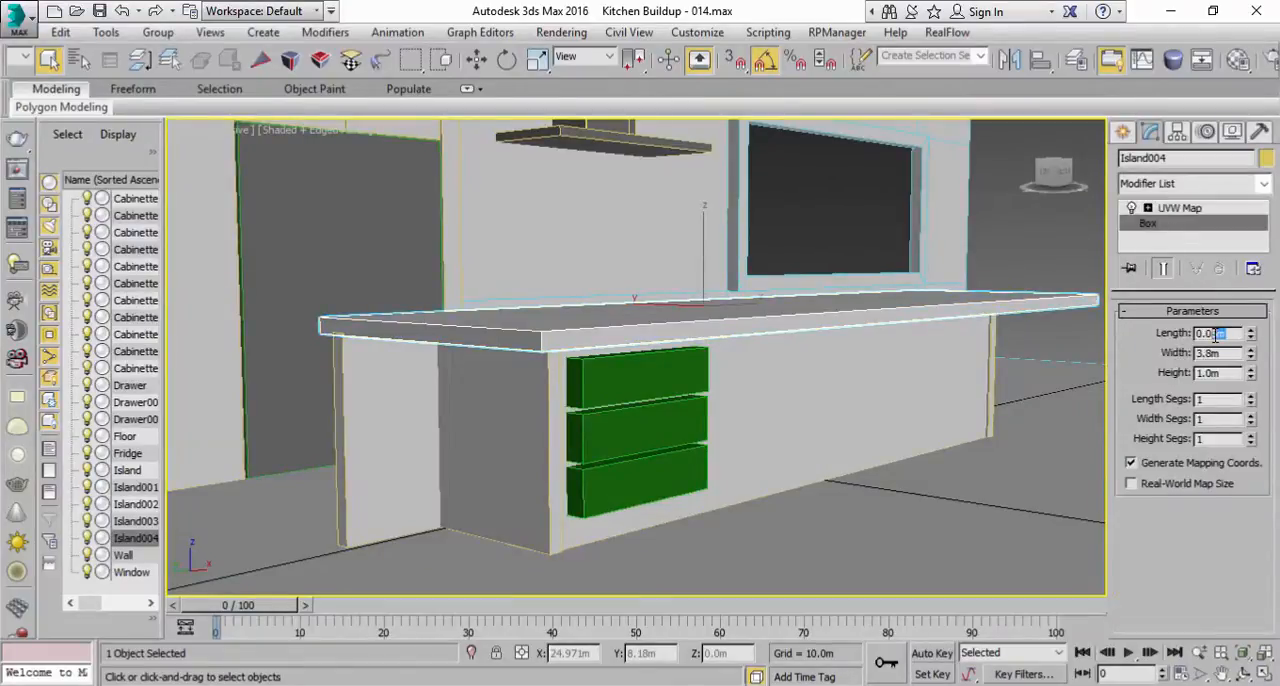
key(Return)
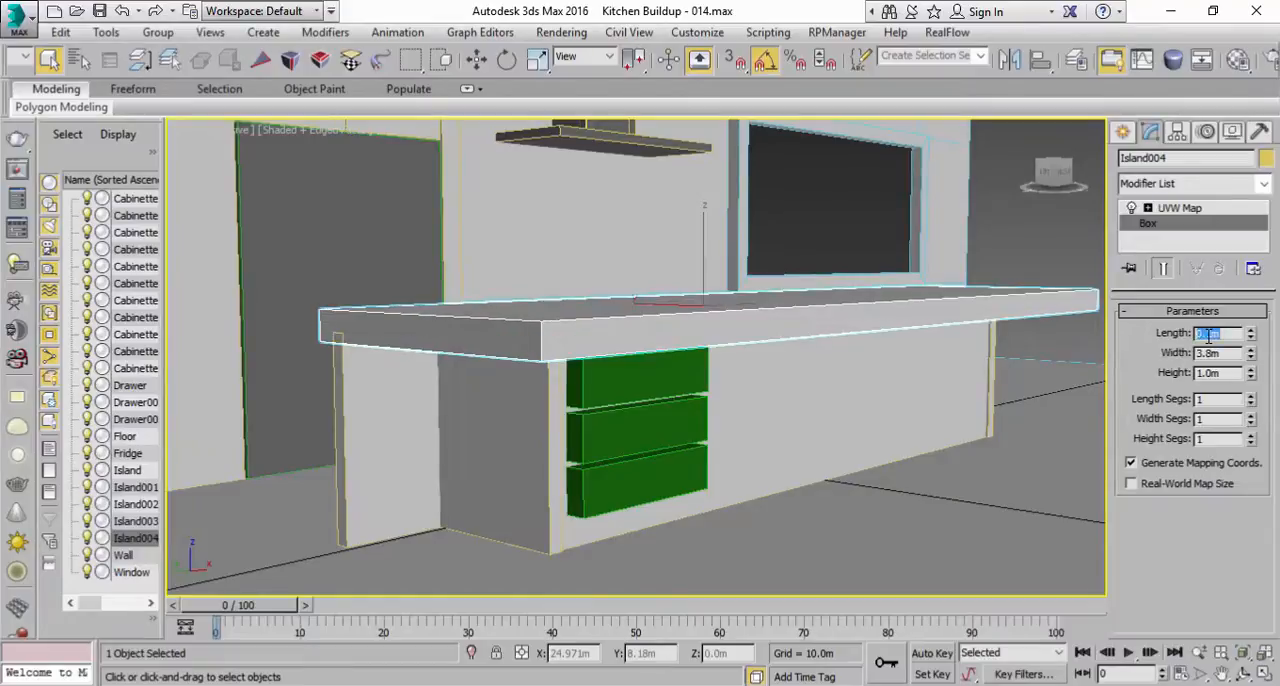
Step: Select all three stacked drawers together to check whether they share editable parameters
alt+middle_drag(626, 500, 620, 472)
click(618, 445)
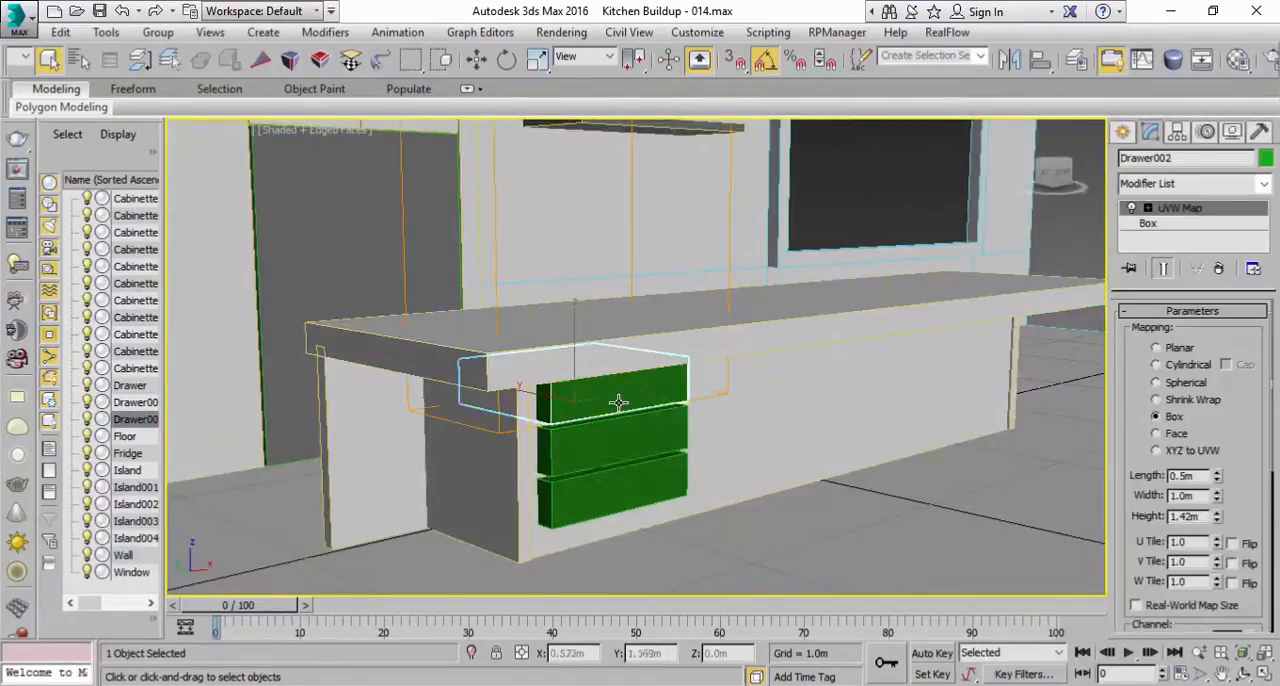
ctrl+click(618, 452)
ctrl+click(610, 487)
alt+middle_drag(747, 470, 720, 466)
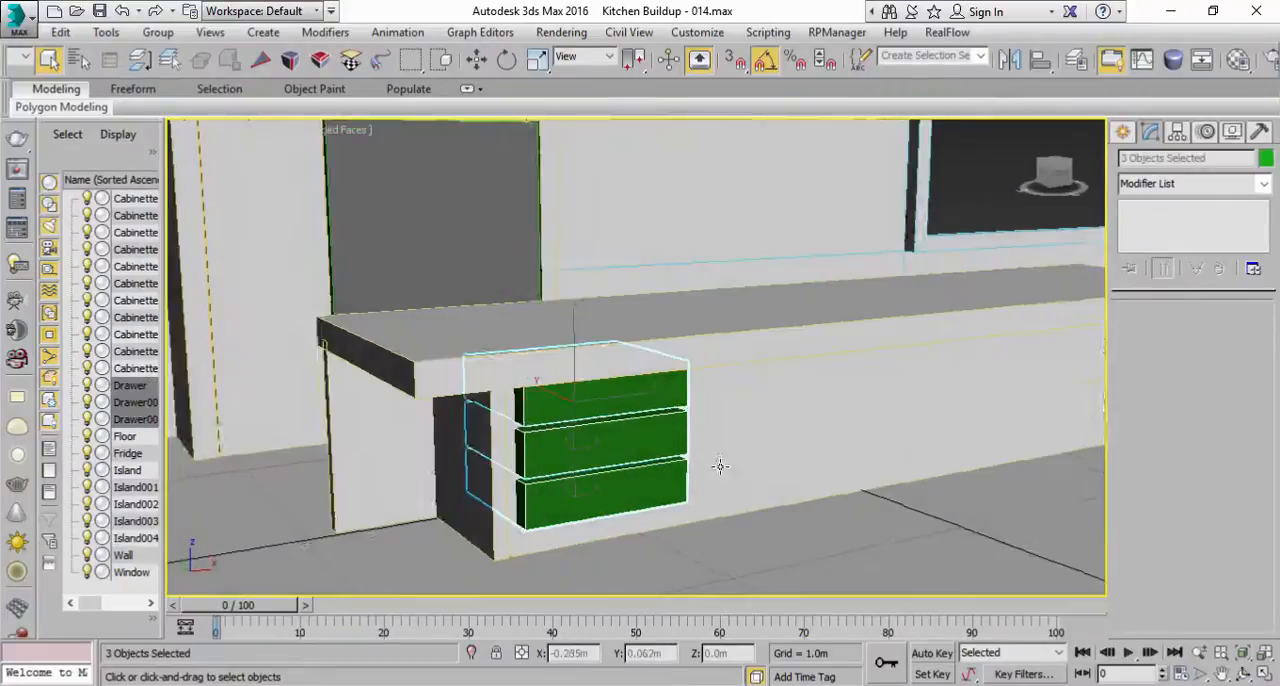
Step: Delete the middle and top drawer copies, keeping only the original bottom drawer
click(623, 497)
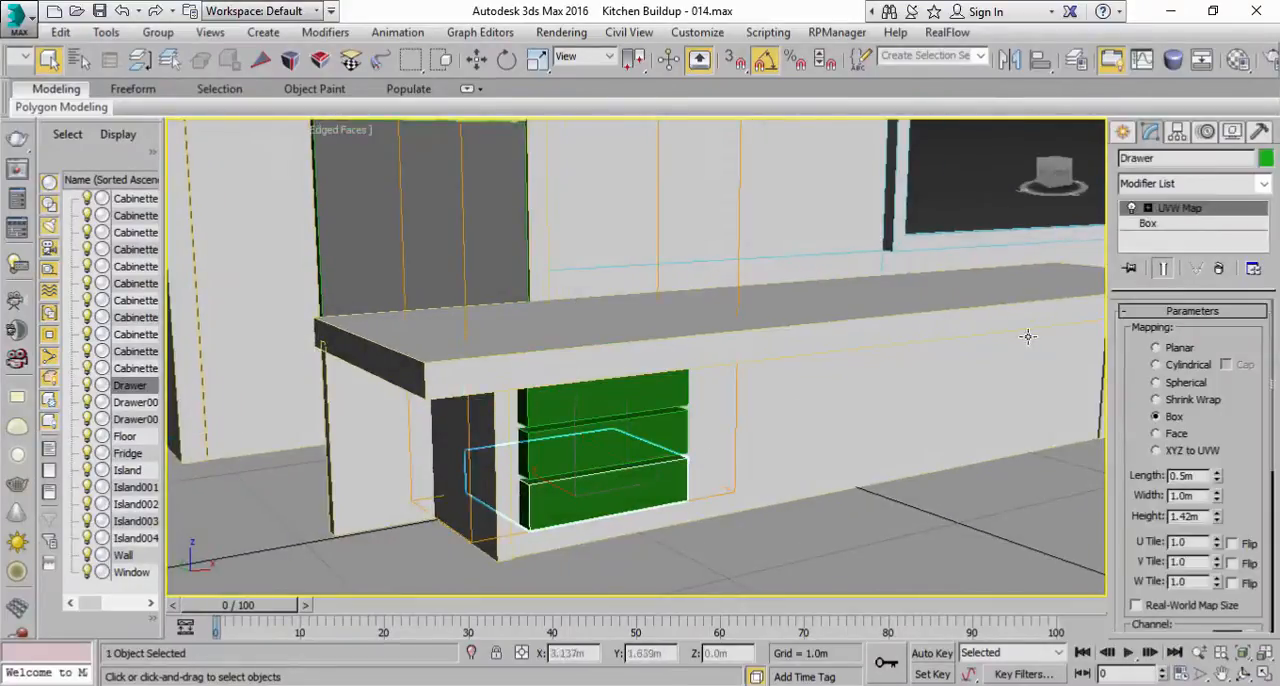
click(650, 418)
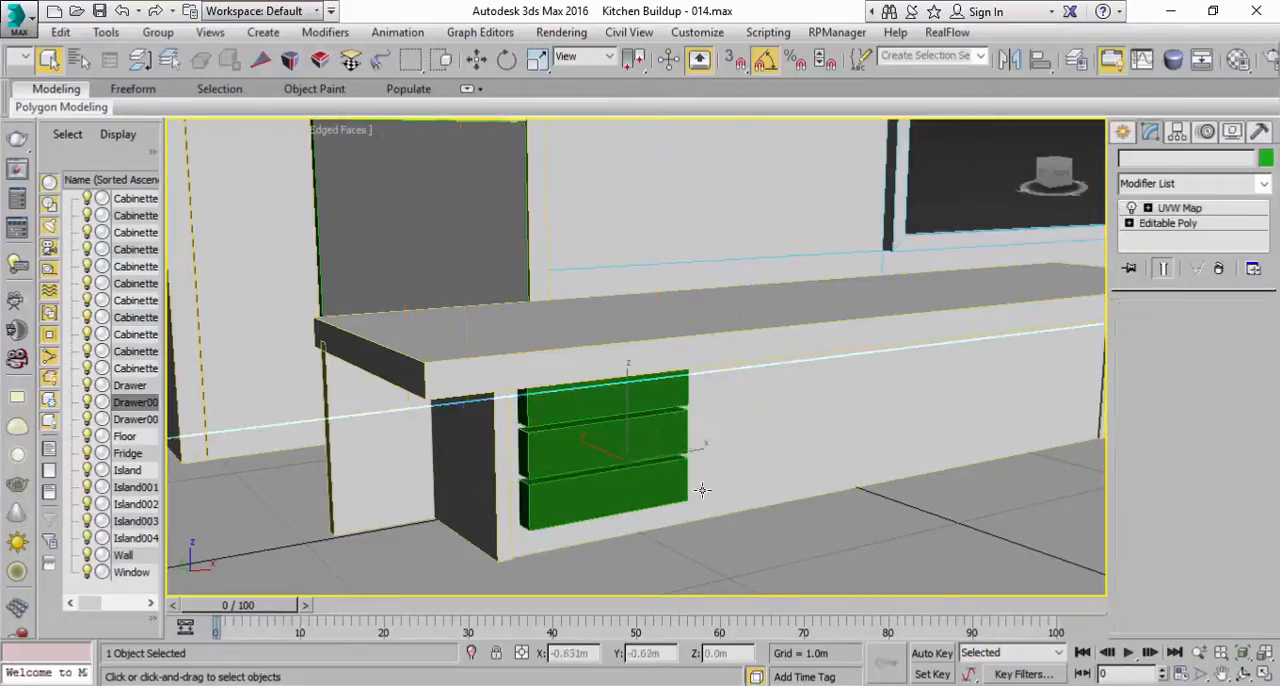
key(Delete)
click(655, 400)
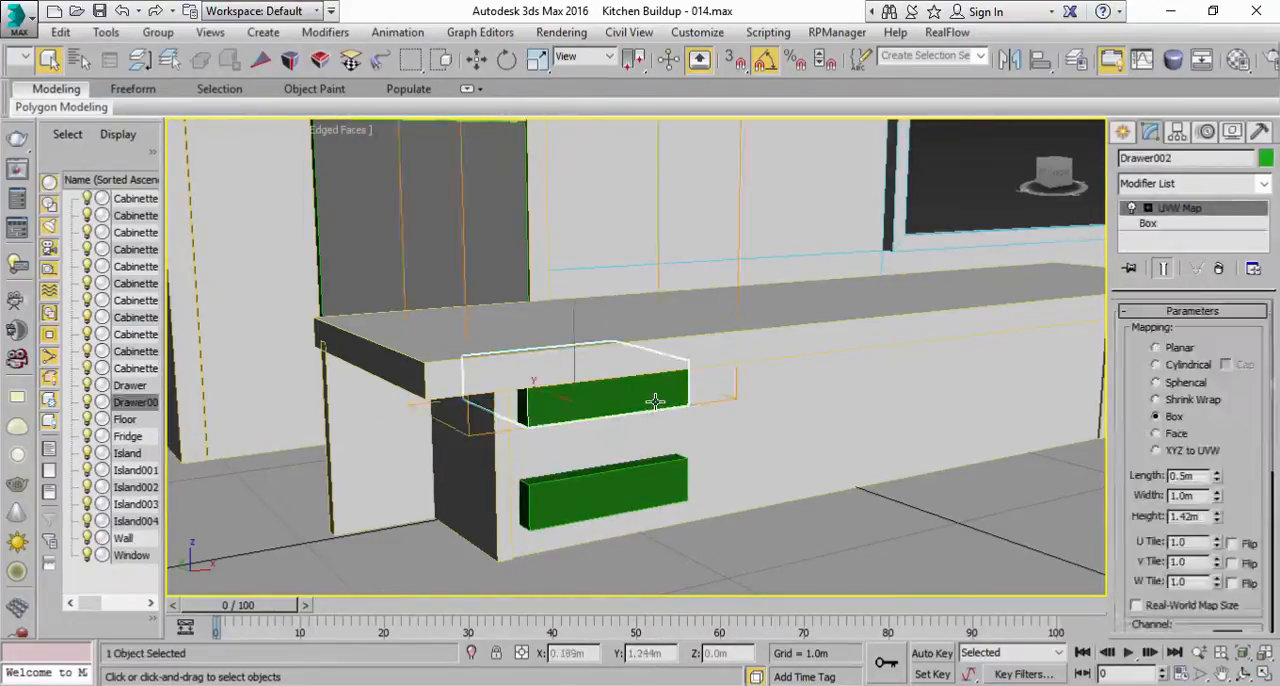
key(Delete)
Step: Fit the bottom drawer's UVW Map gizmo to the size of its box
click(634, 476)
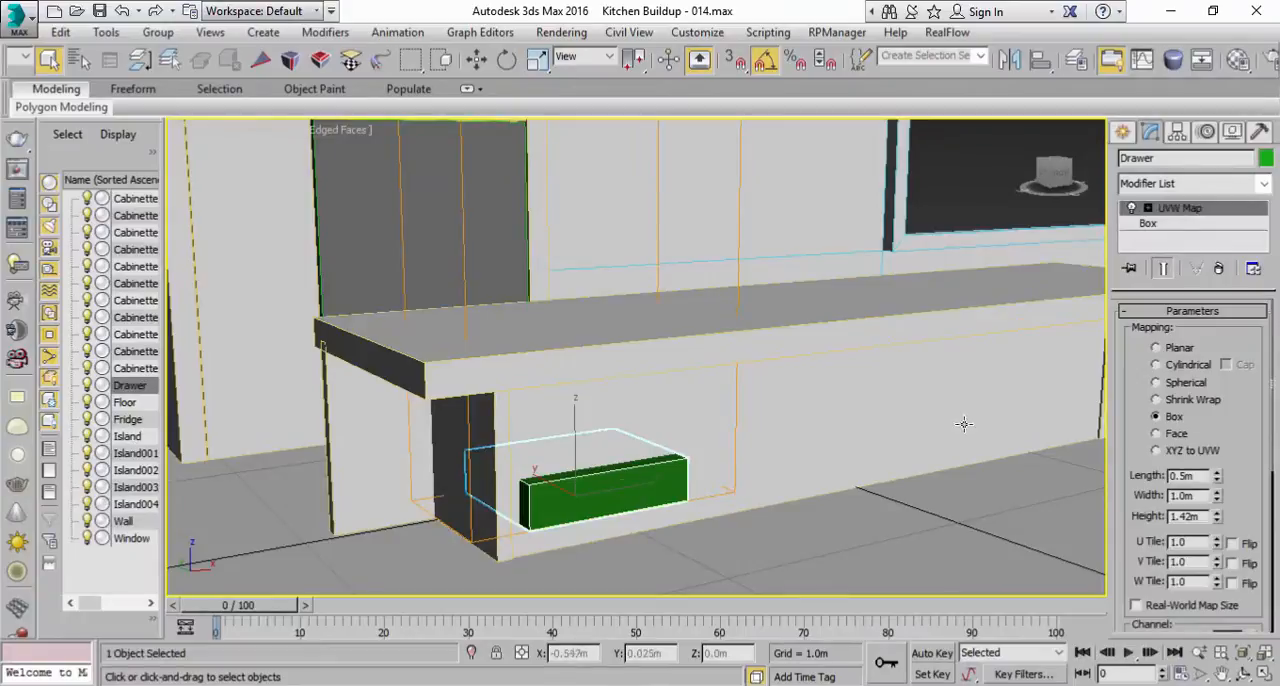
scroll(1138, 535, down, 4)
click(1160, 561)
mouse_move(643, 366)
alt+middle_down()
mouse_move(703, 358)
mouse_move(620, 365)
alt+middle_up()
Step: Array the bottom drawer as 3 instances with a total Z move of 0.5 m
click(106, 32)
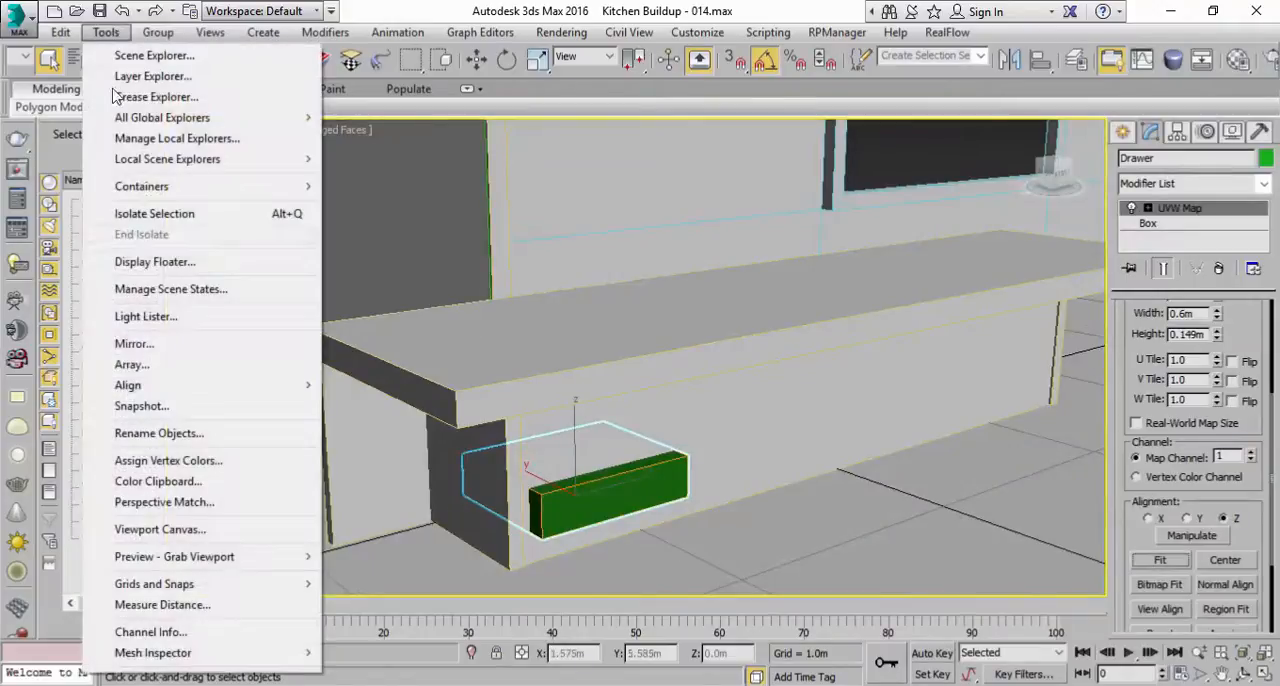
click(154, 365)
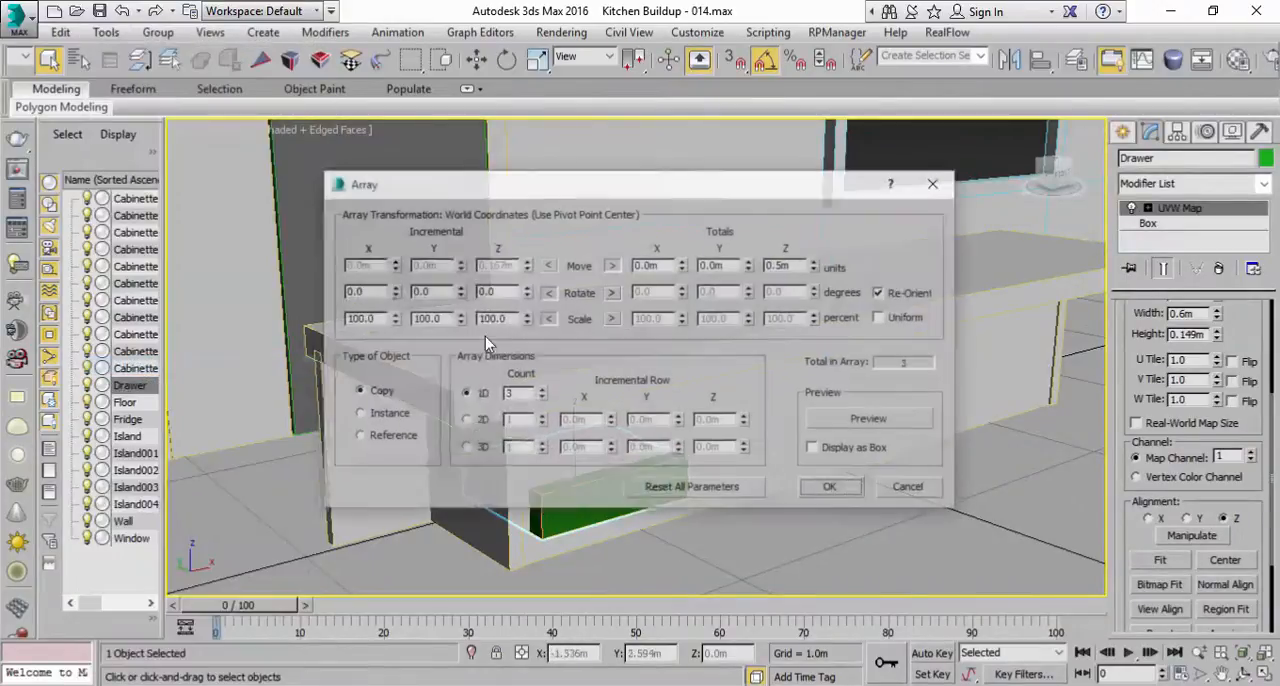
click(857, 420)
drag(715, 190, 1057, 152)
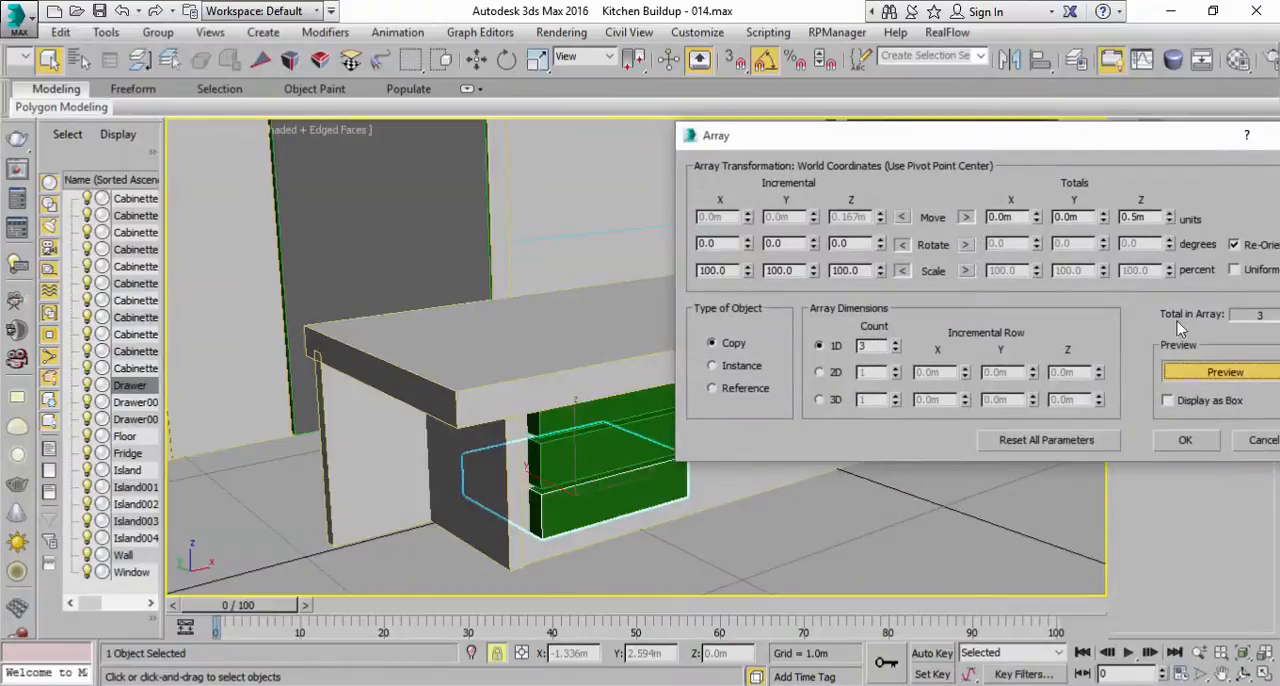
click(733, 368)
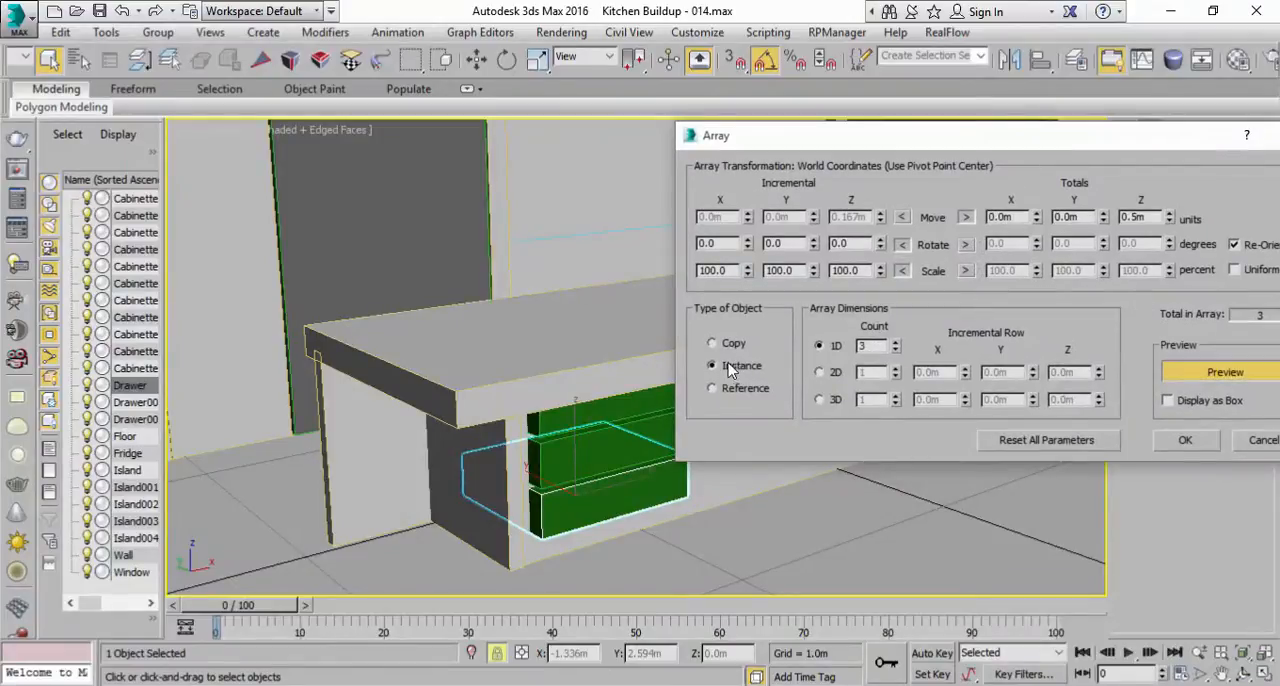
click(1182, 440)
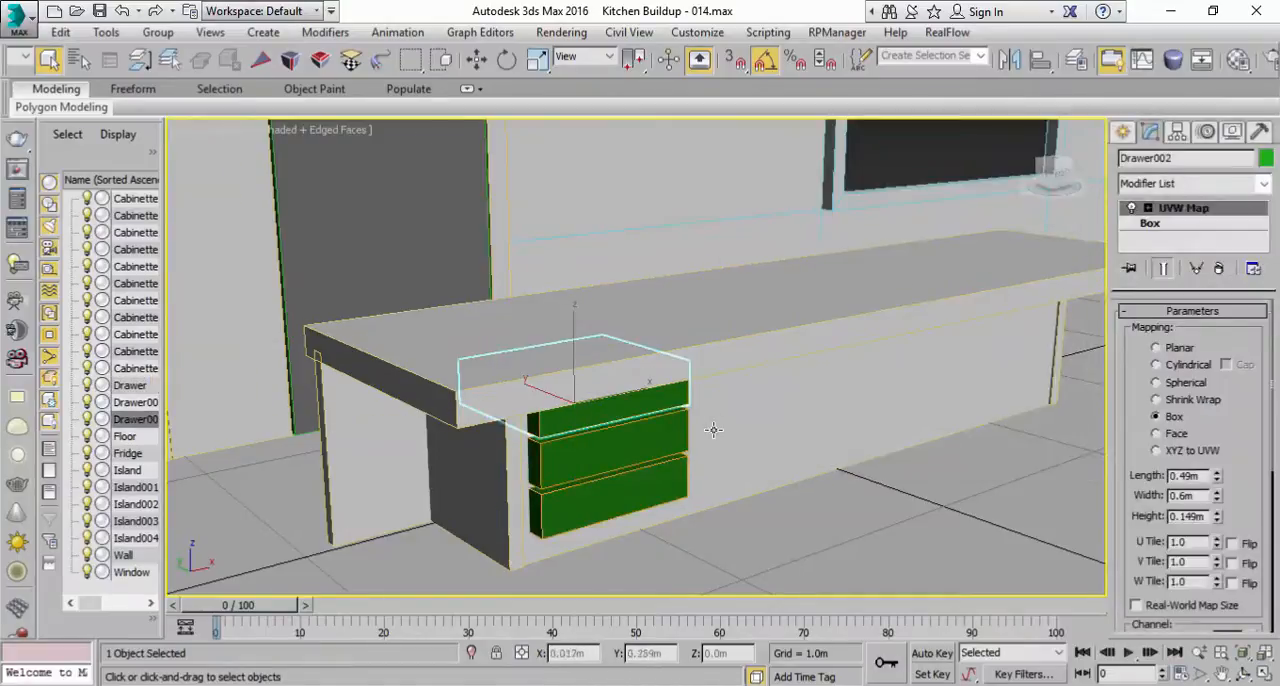
Step: Select all three instanced drawers and open their shared Box parameters
ctrl+click(617, 437)
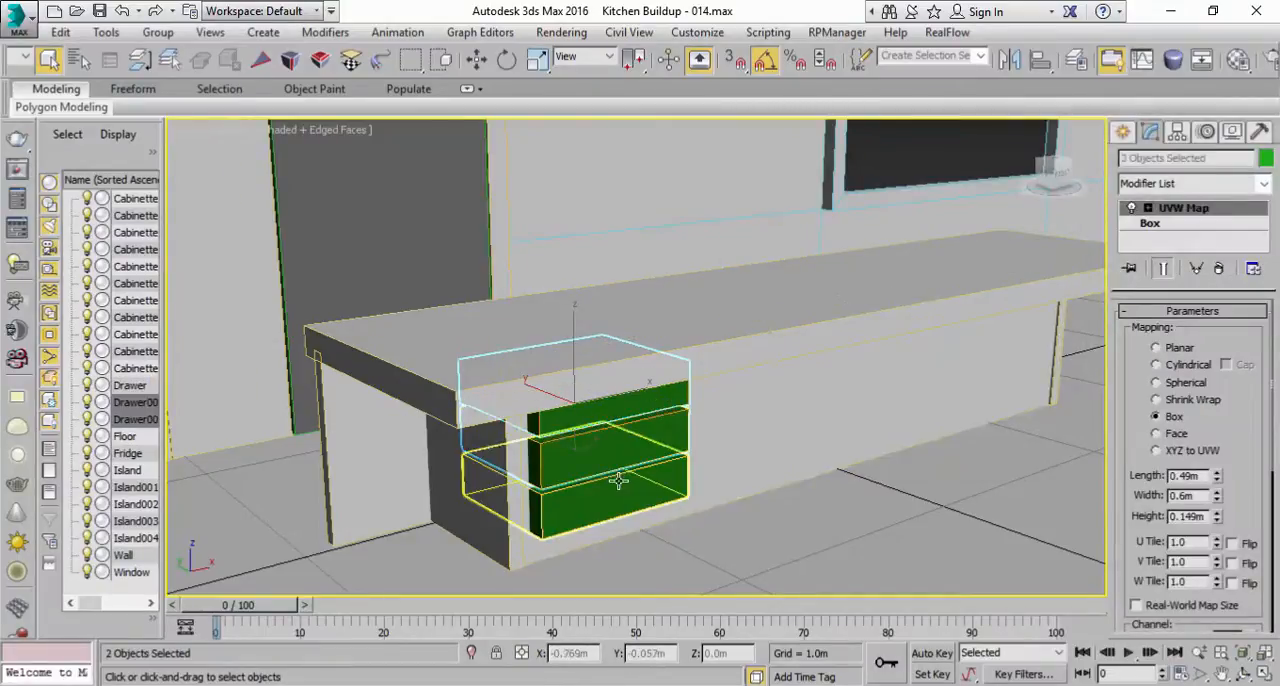
ctrl+click(617, 480)
alt+middle_drag(813, 376, 551, 360)
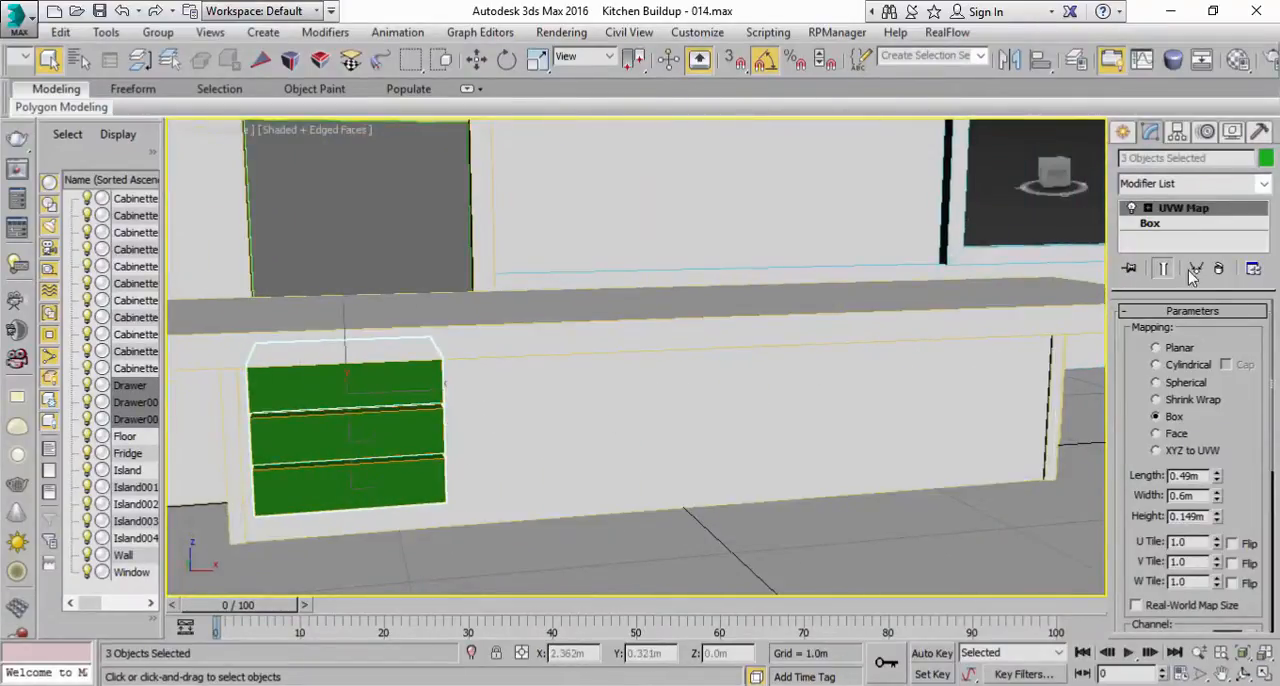
click(1180, 225)
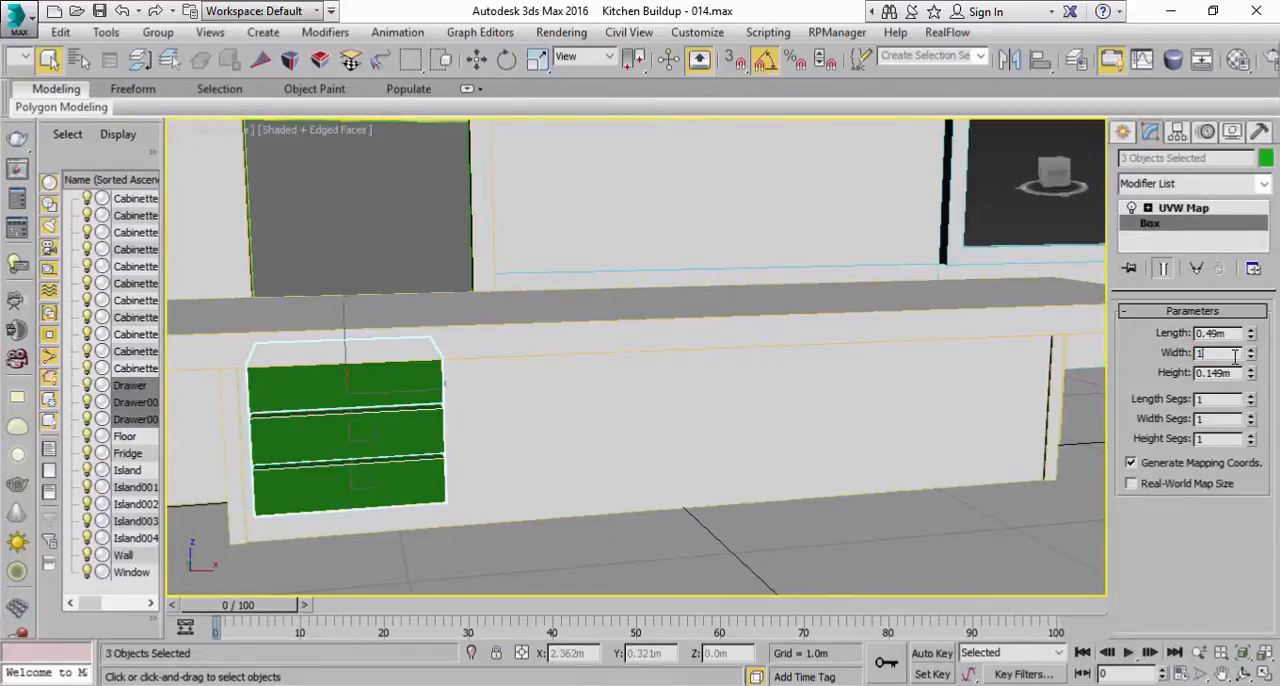
Step: Try a width of 1 m on the three drawers, and set it back to 0.6 m
click(1235, 357)
text(1)
key(Return)
text(0)
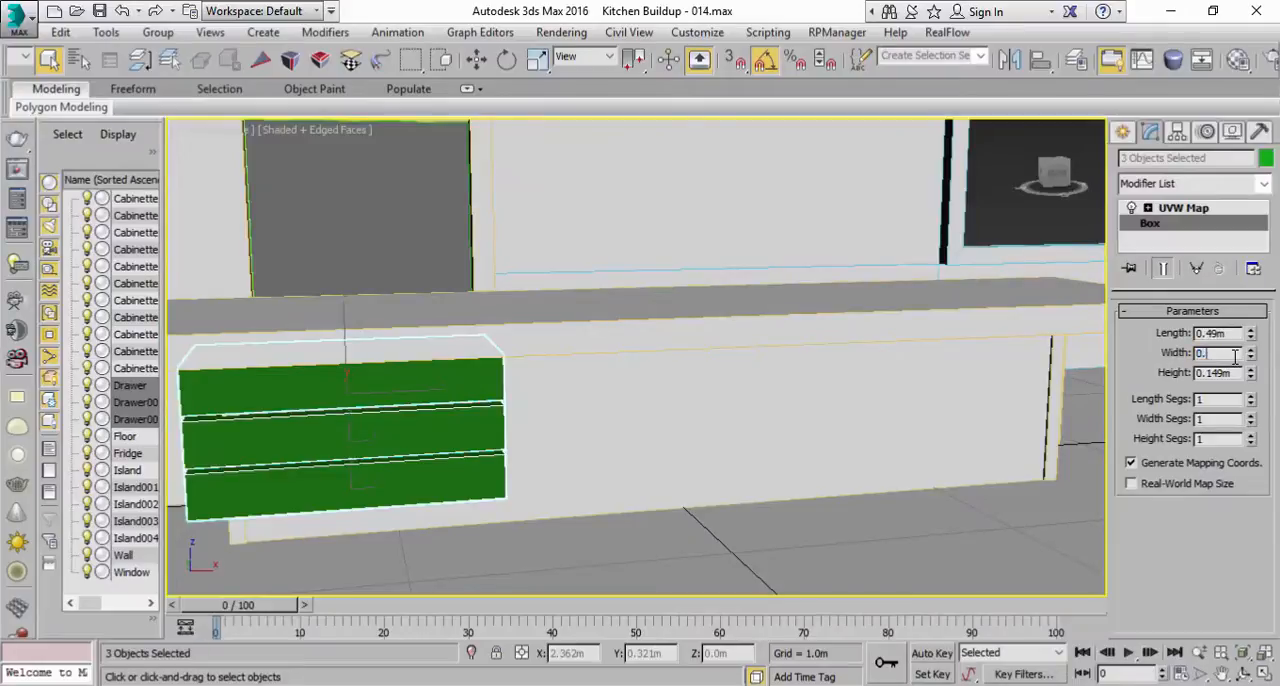
text(.6)
key(Return)
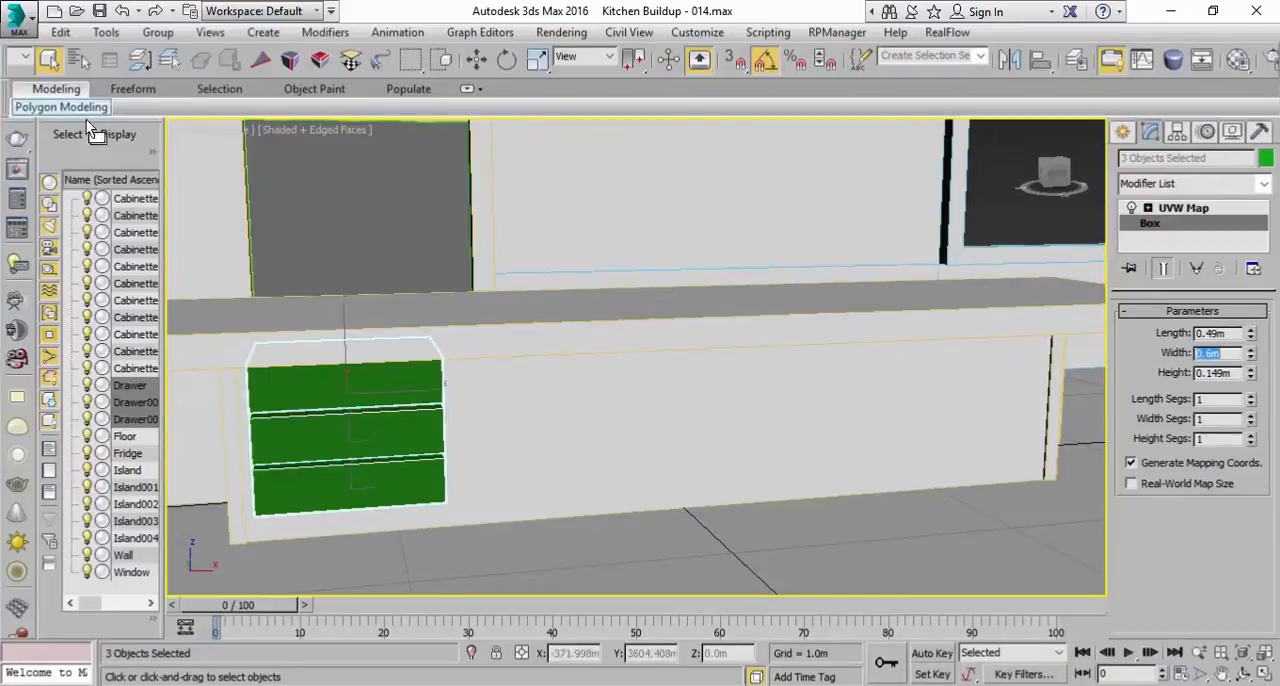
Step: Set the width of the three instanced drawers to 0.8 m
click(60, 106)
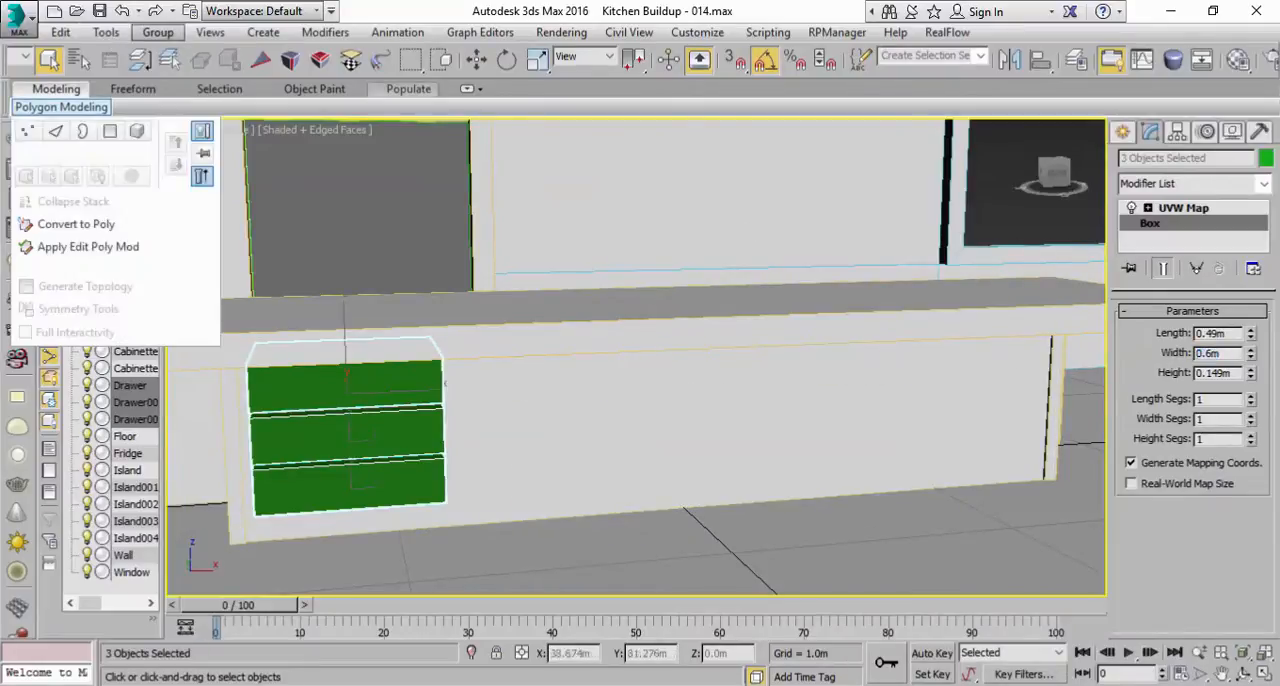
click(1253, 358)
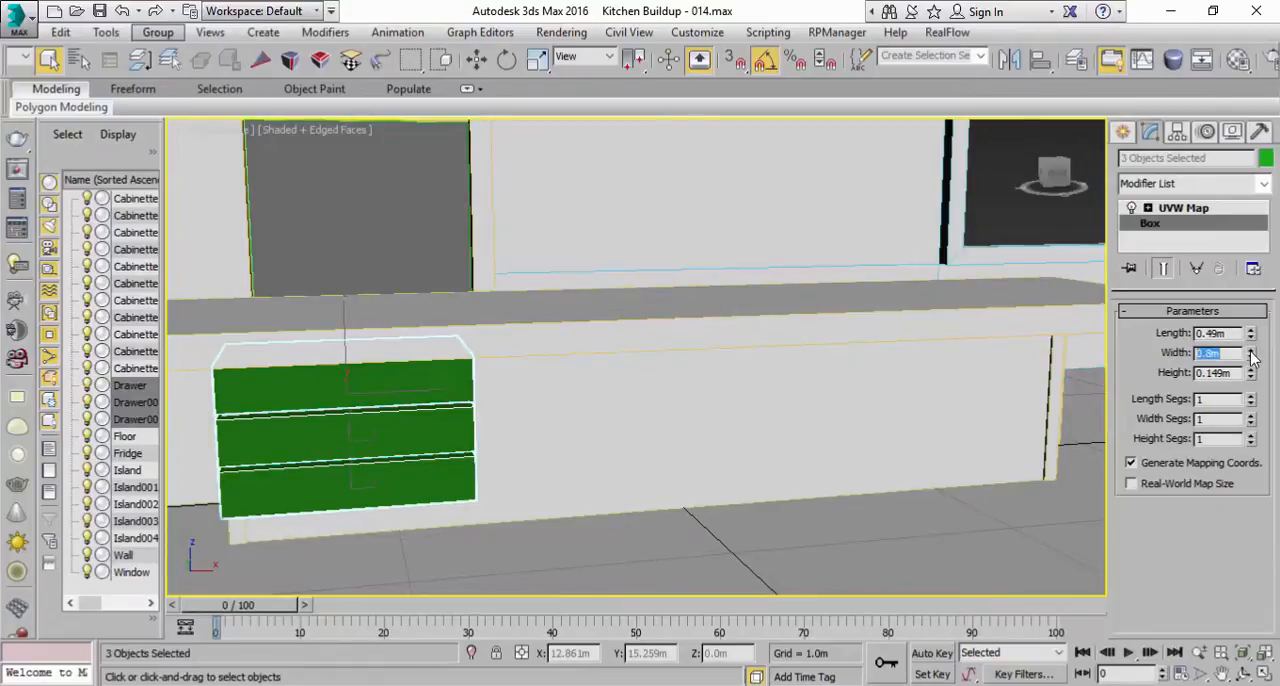
Step: Set the width of the three instanced drawers back to 0.6 m
scroll(429, 460, down, 3)
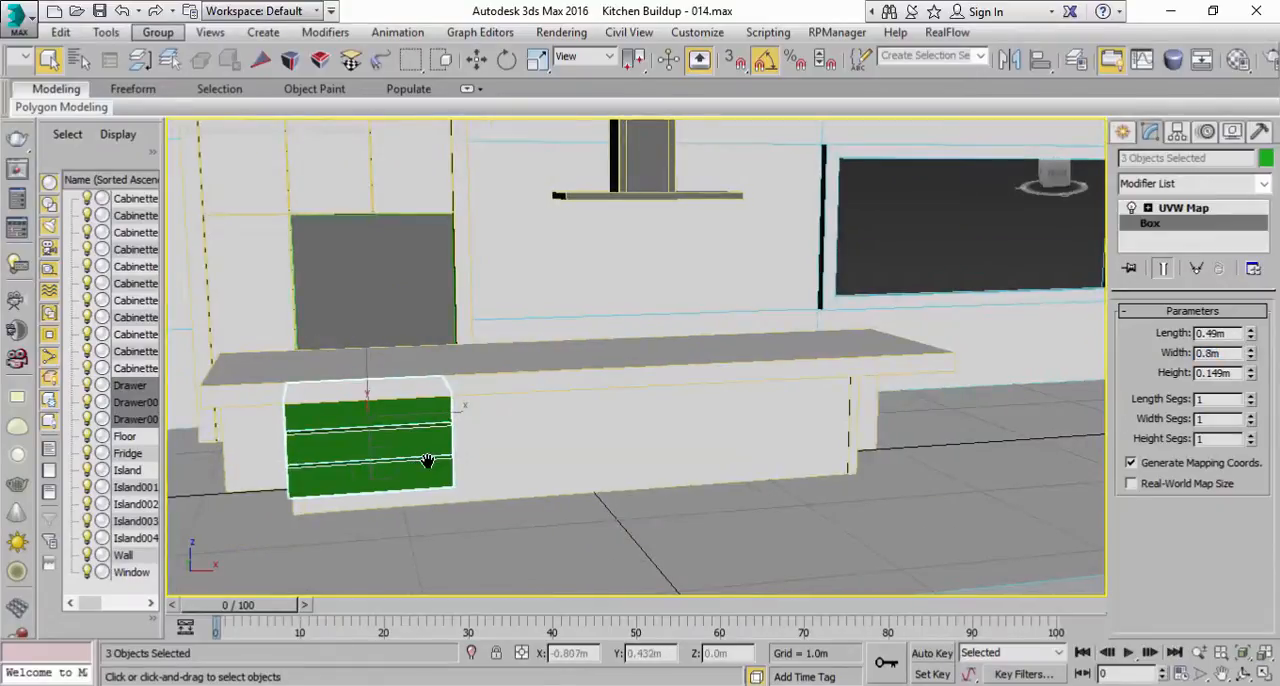
middle_drag(427, 461, 455, 456)
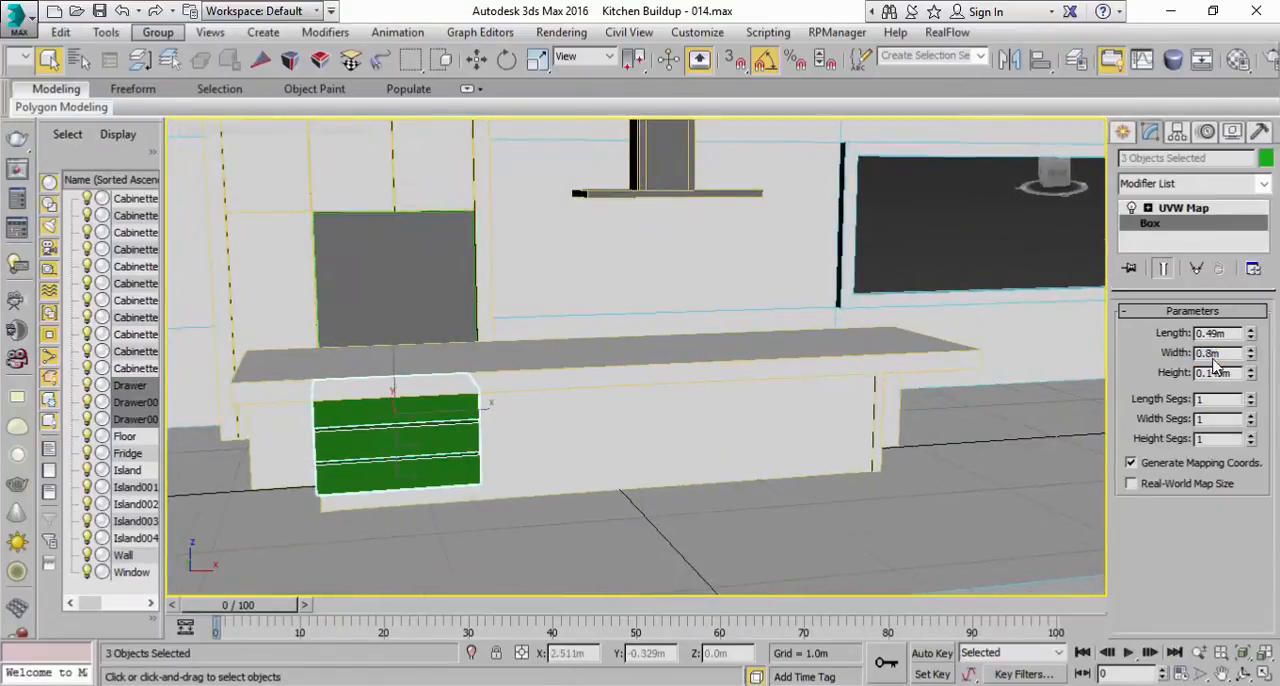
key(Return)
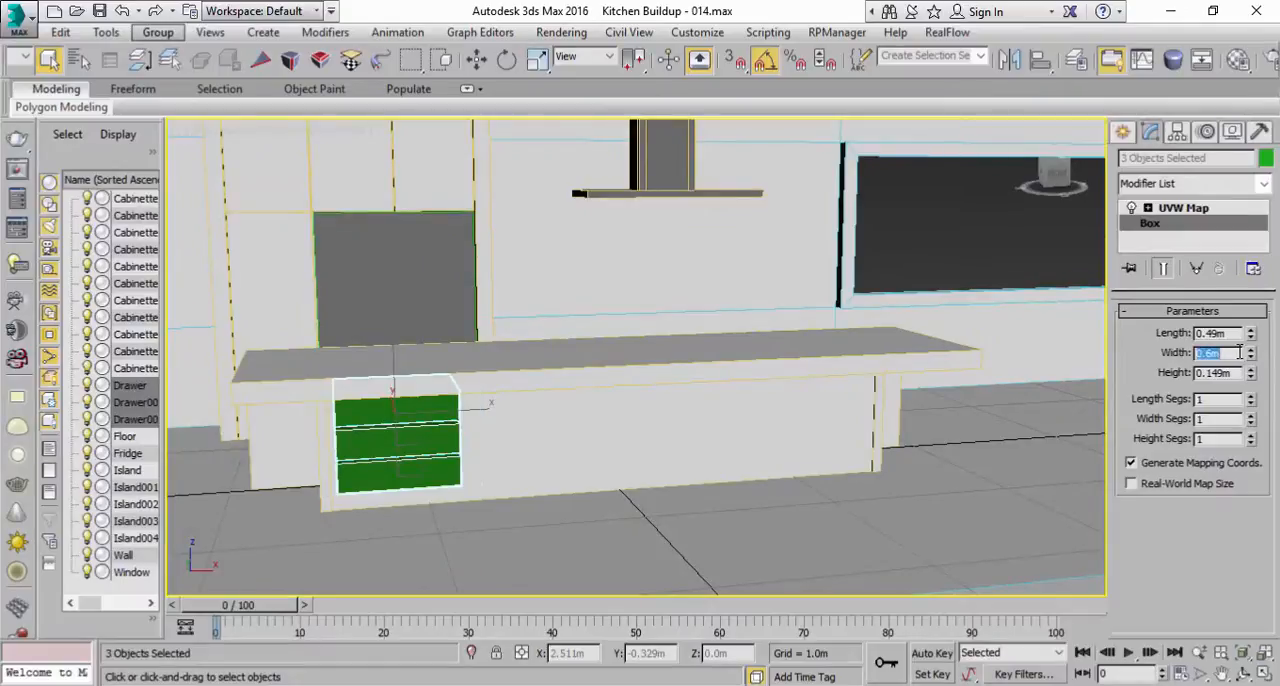
Step: Preview an array of the three drawers as 3 instances with the total Z move reset to 0 and a total X move of 2 m
click(97, 33)
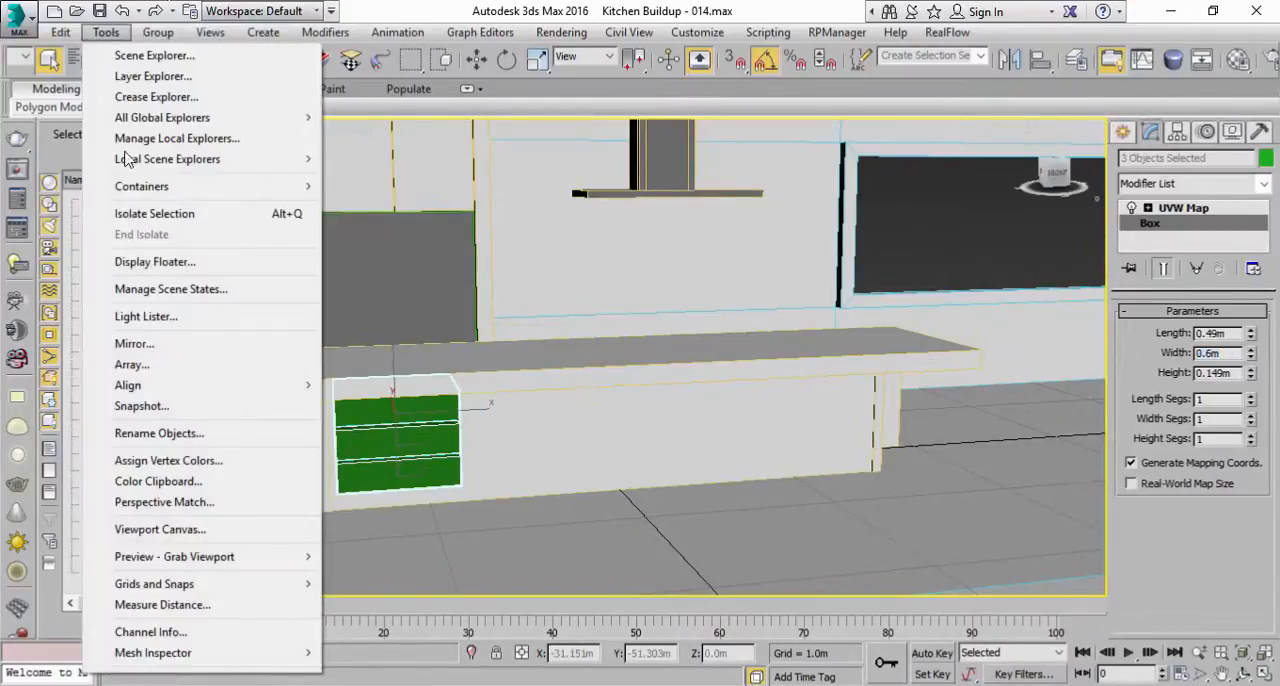
click(141, 365)
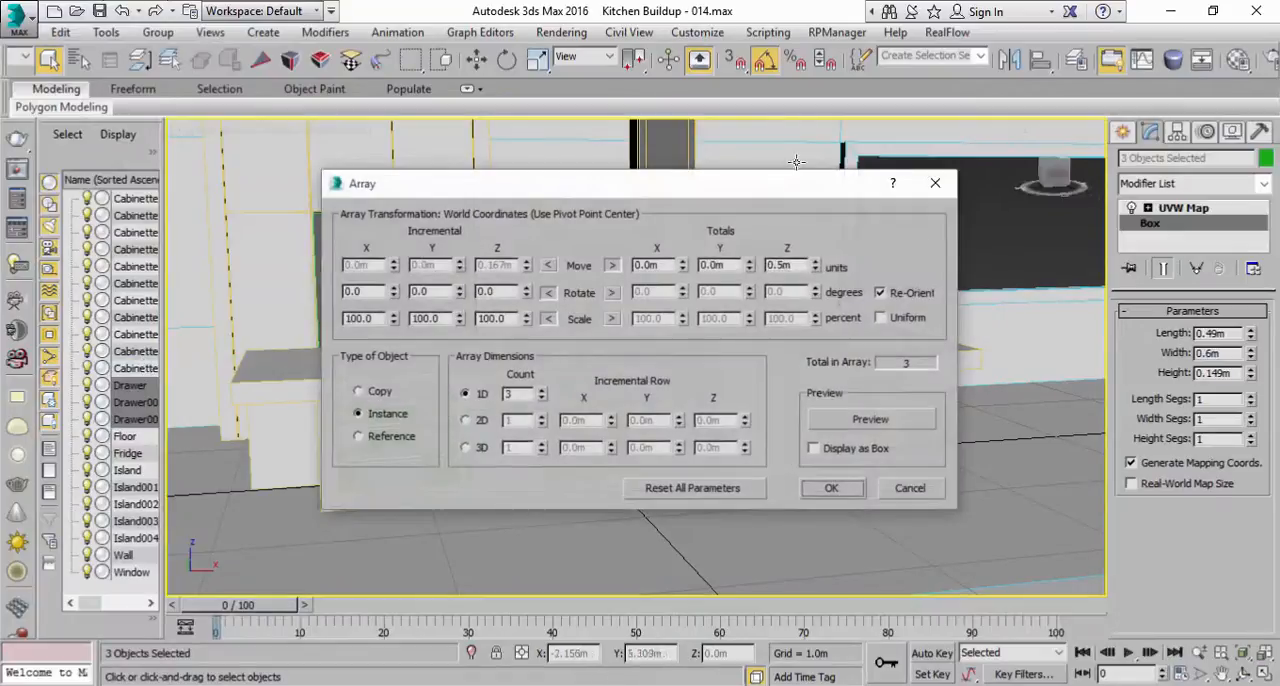
drag(772, 190, 1109, 186)
click(1226, 420)
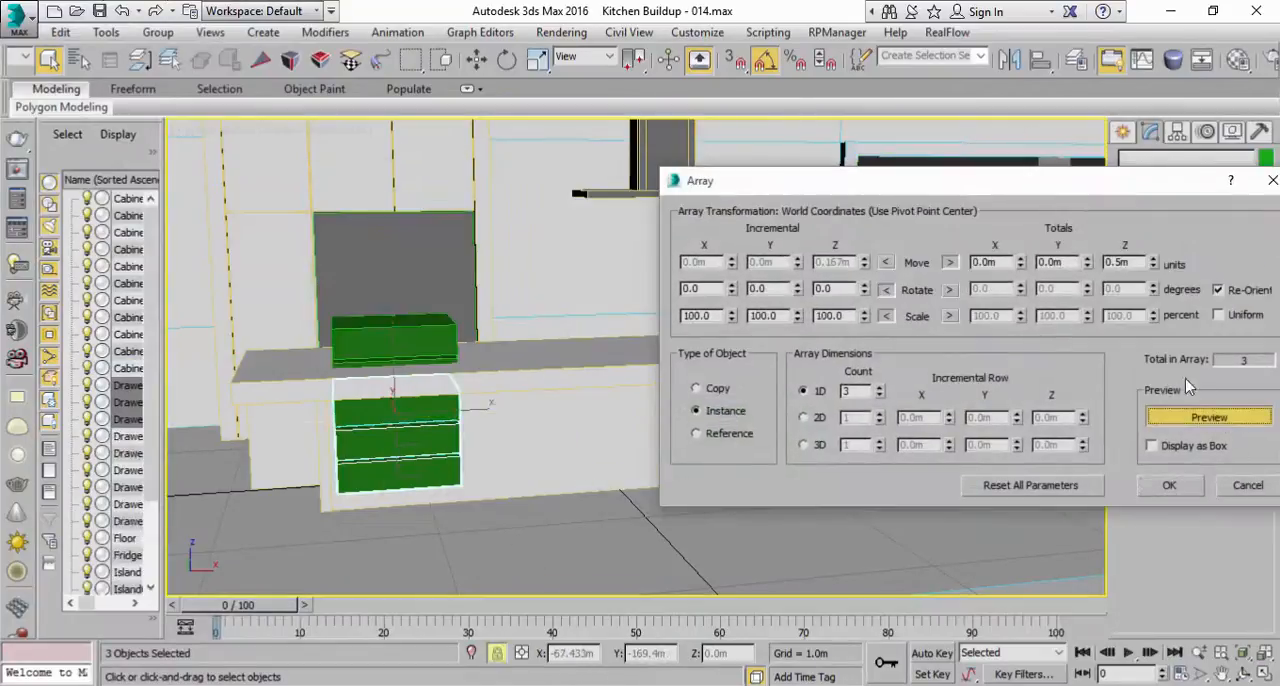
right_click(1154, 264)
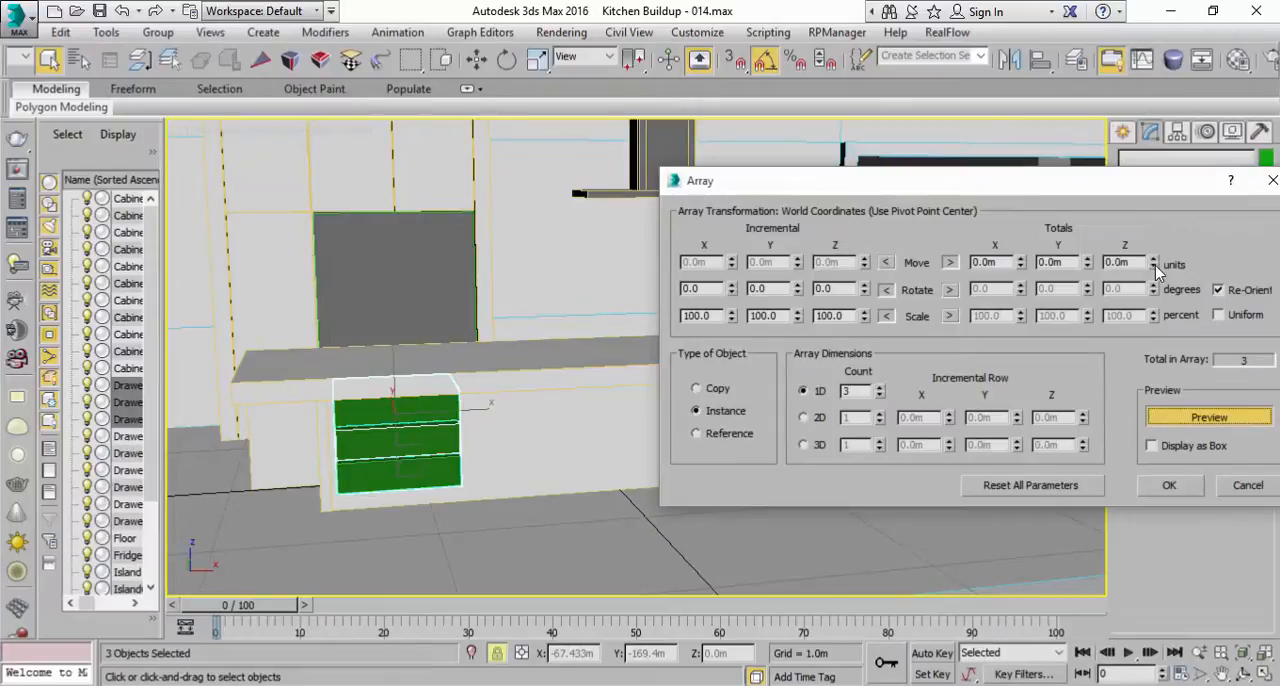
click(1020, 261)
click(1020, 261)
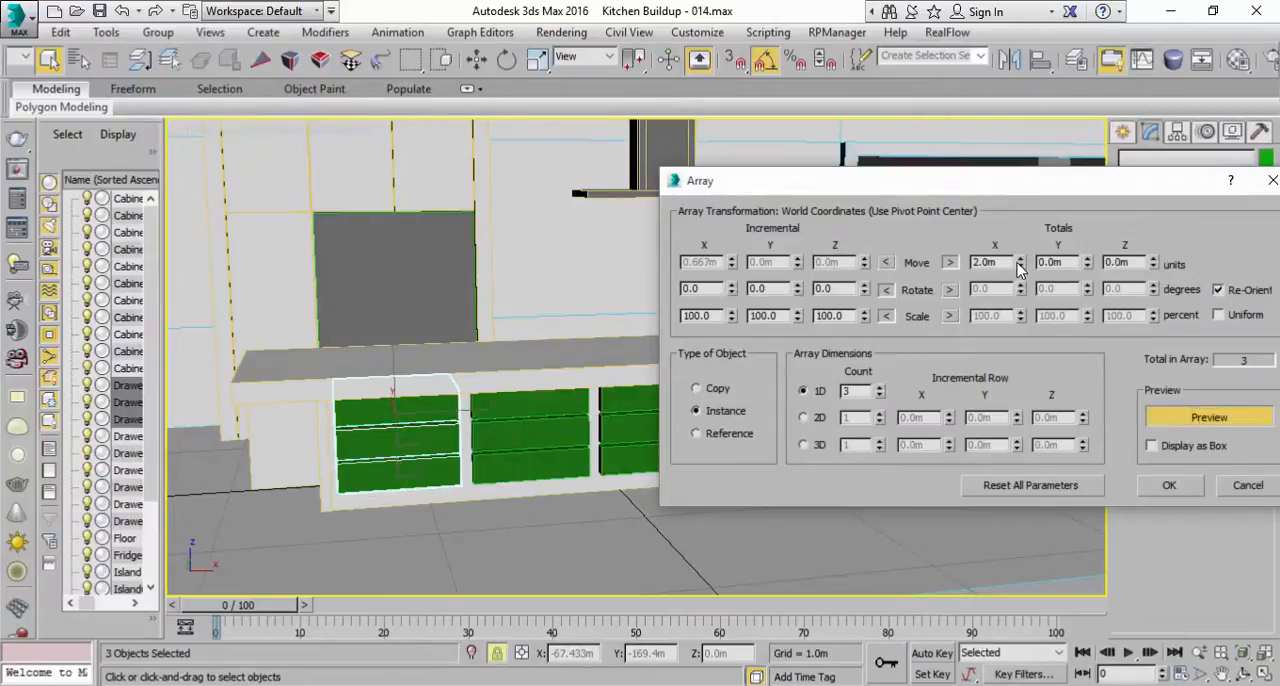
Step: Try an array count of 4 with a total X move of 3 m in the preview
click(777, 567)
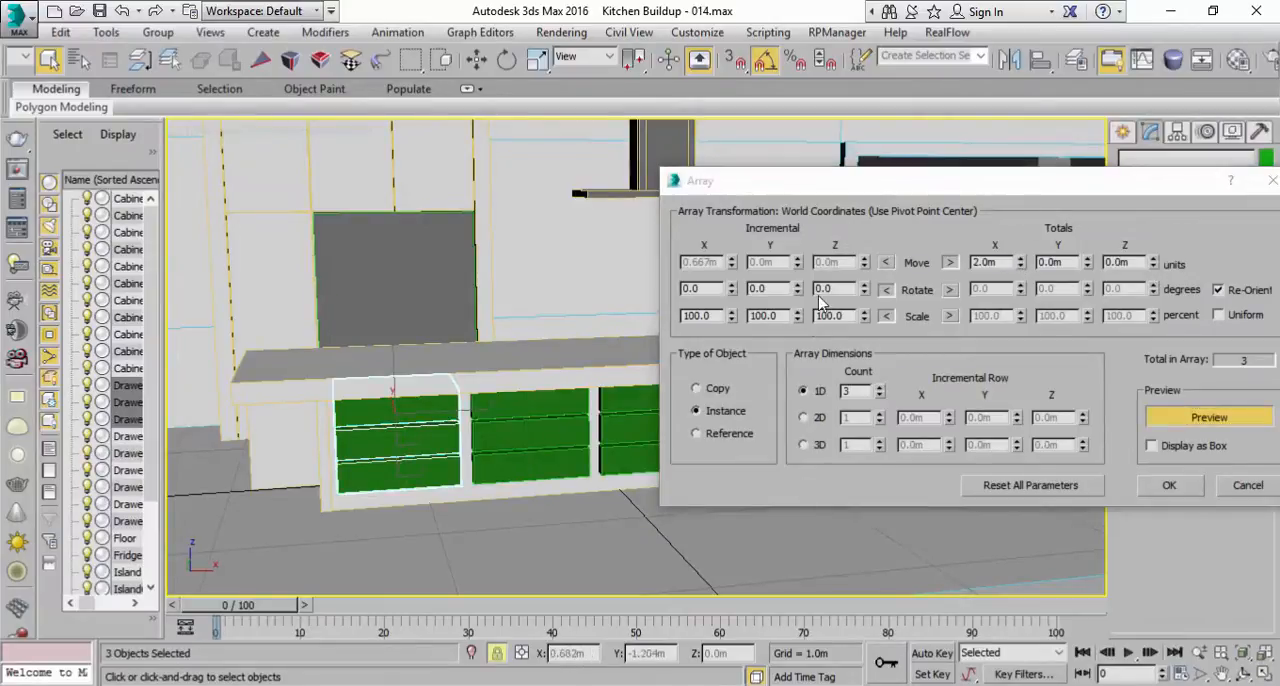
drag(845, 191, 823, 141)
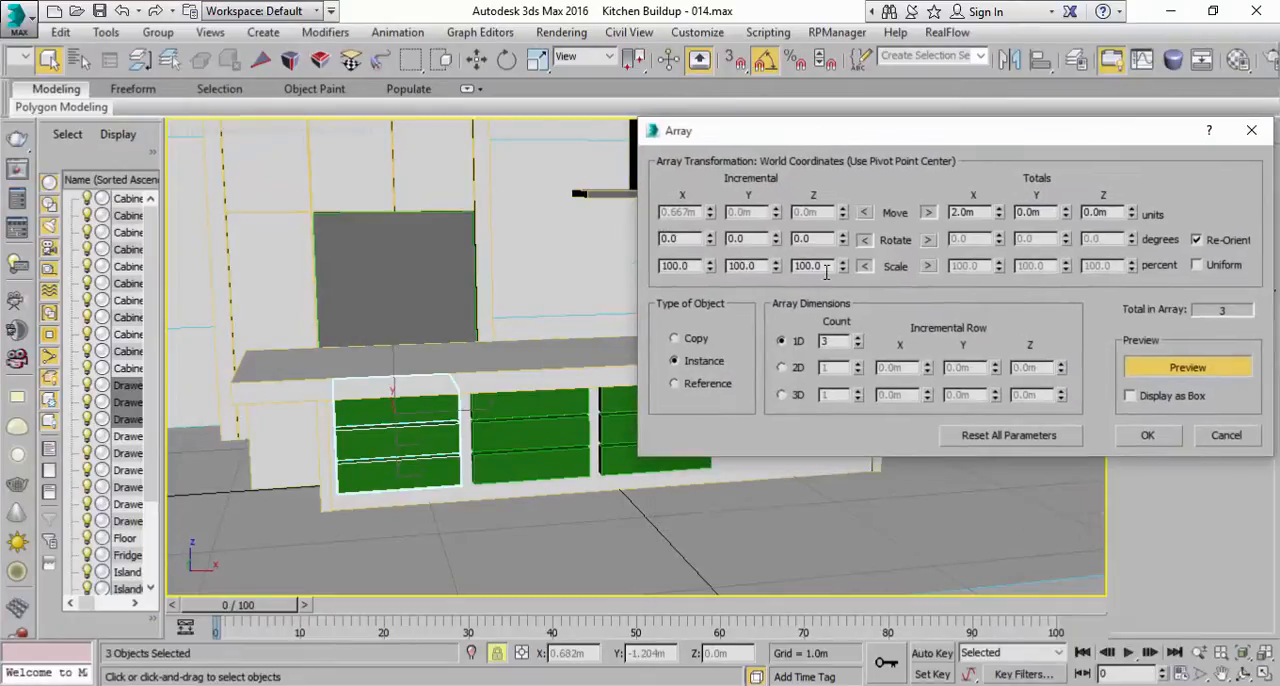
click(857, 338)
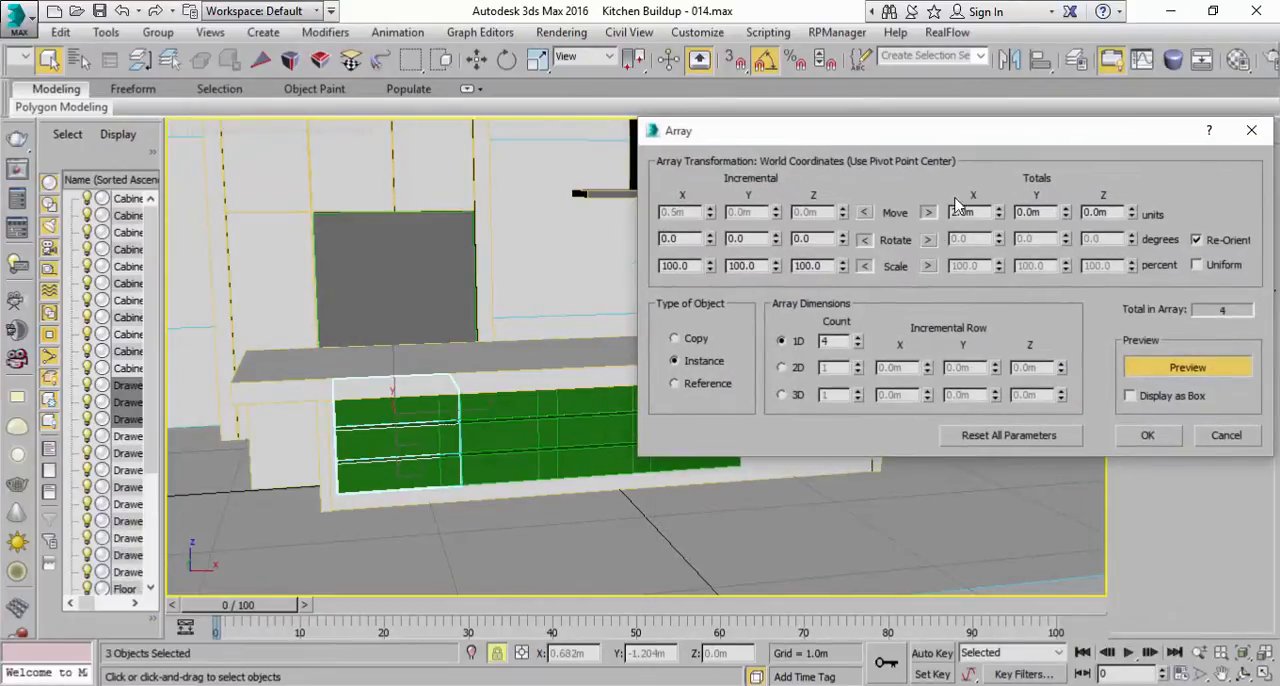
drag(975, 147, 844, 462)
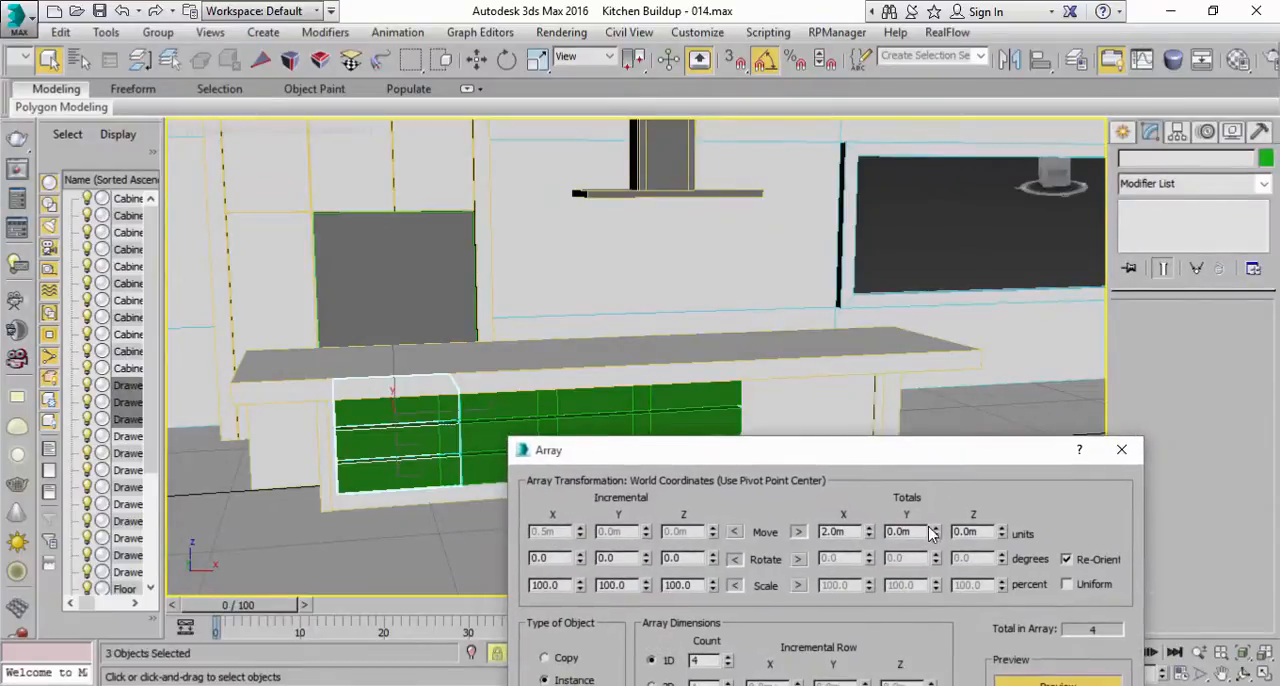
click(867, 530)
drag(877, 459, 937, 280)
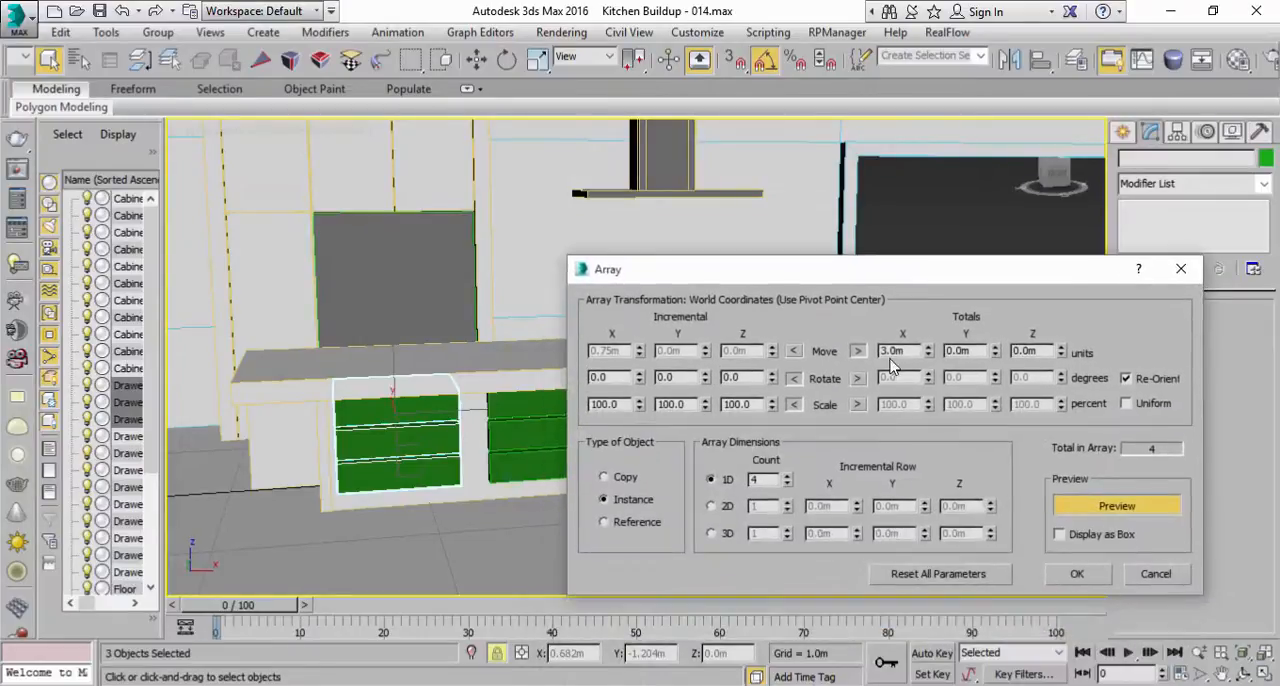
Step: Try a total X move of 2.5 m with a count of 3, and cancel the array
double_click(906, 350)
text(2.5)
key(Return)
drag(921, 285, 817, 327)
click(822, 488)
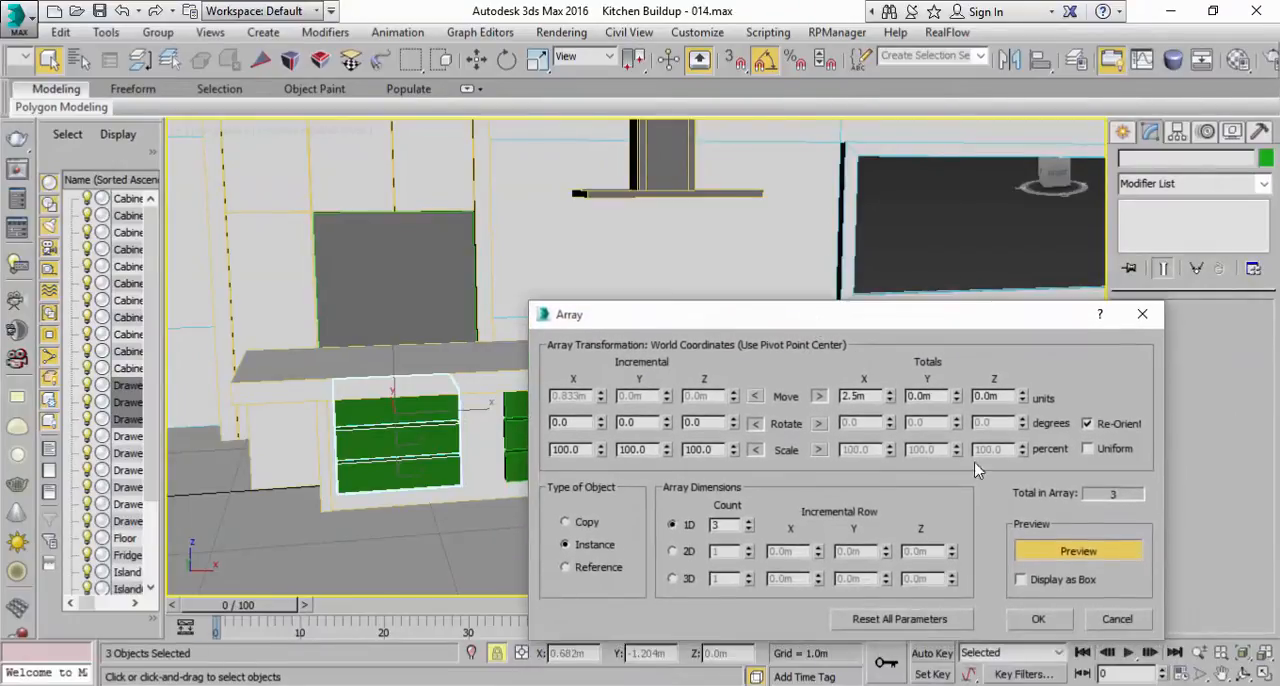
click(1108, 620)
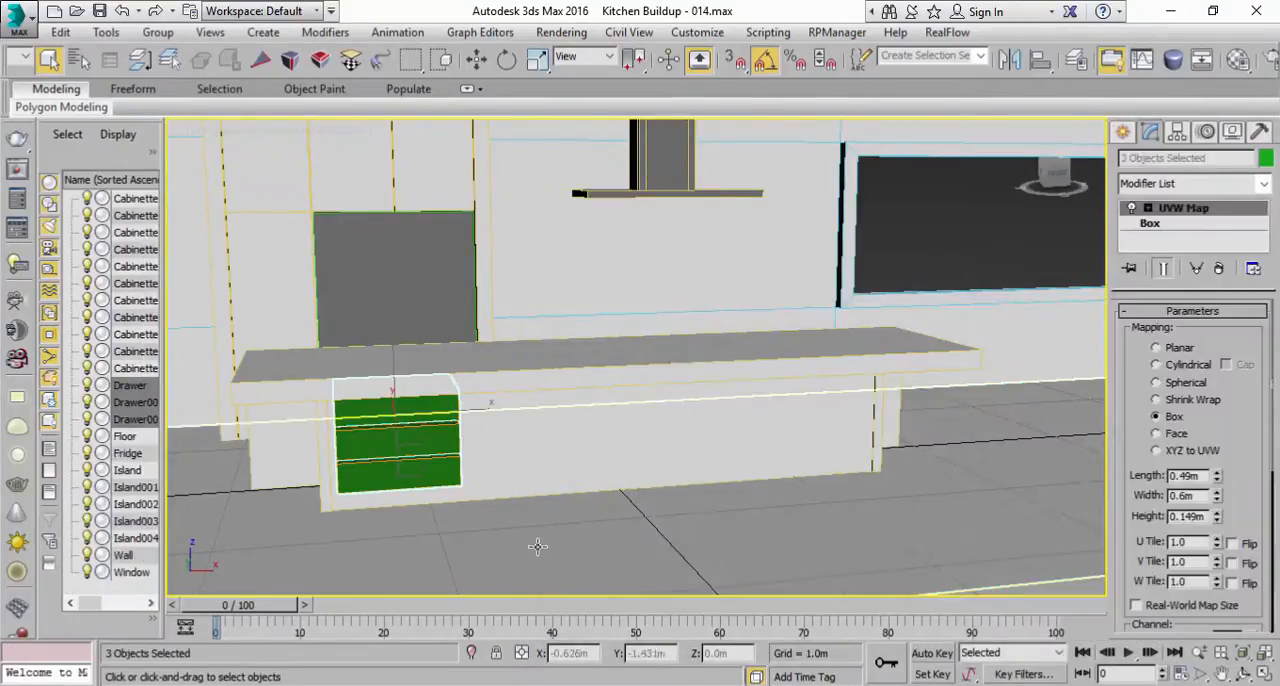
Step: Try a Box width of 1 m on the three drawers, and set it to 0.9 m
click(1150, 223)
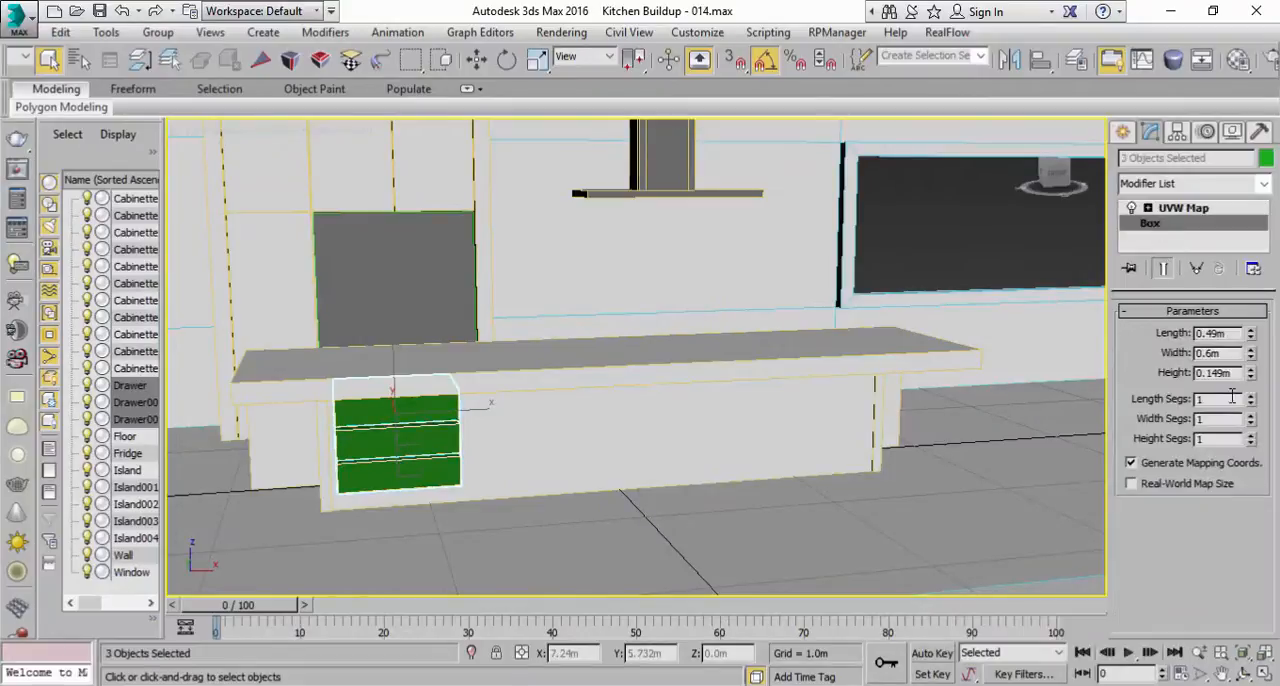
text(1)
key(Return)
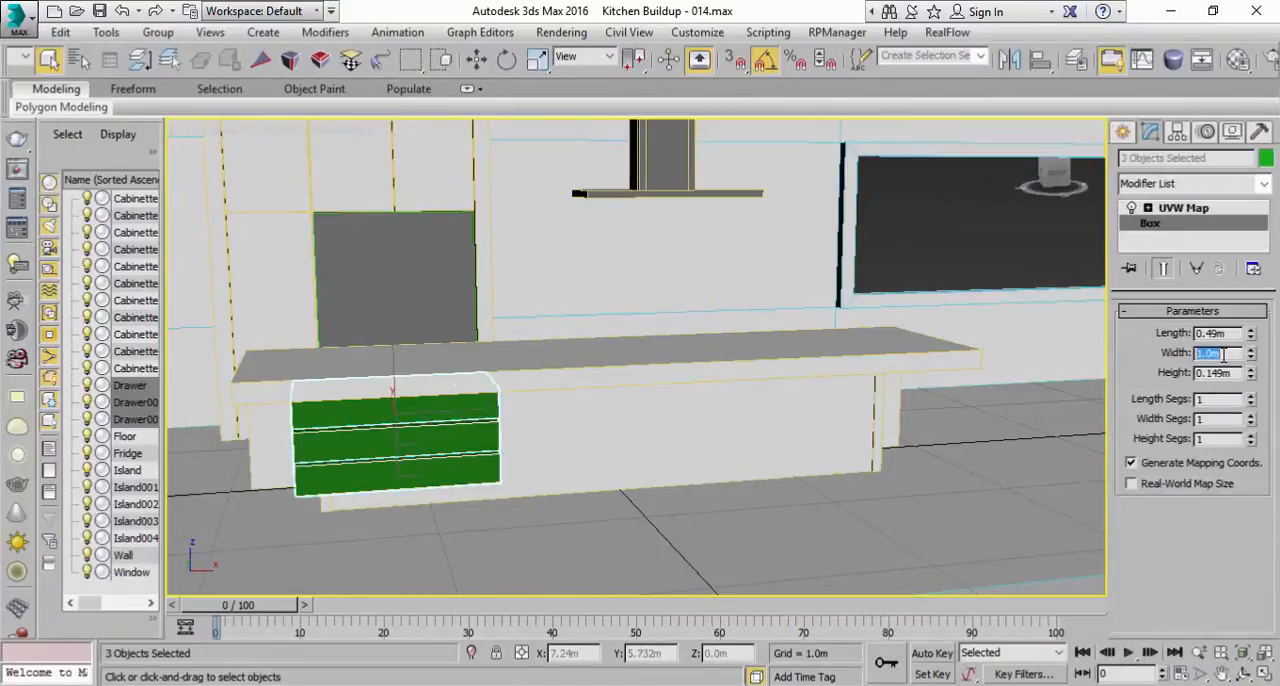
text(0.9)
key(Return)
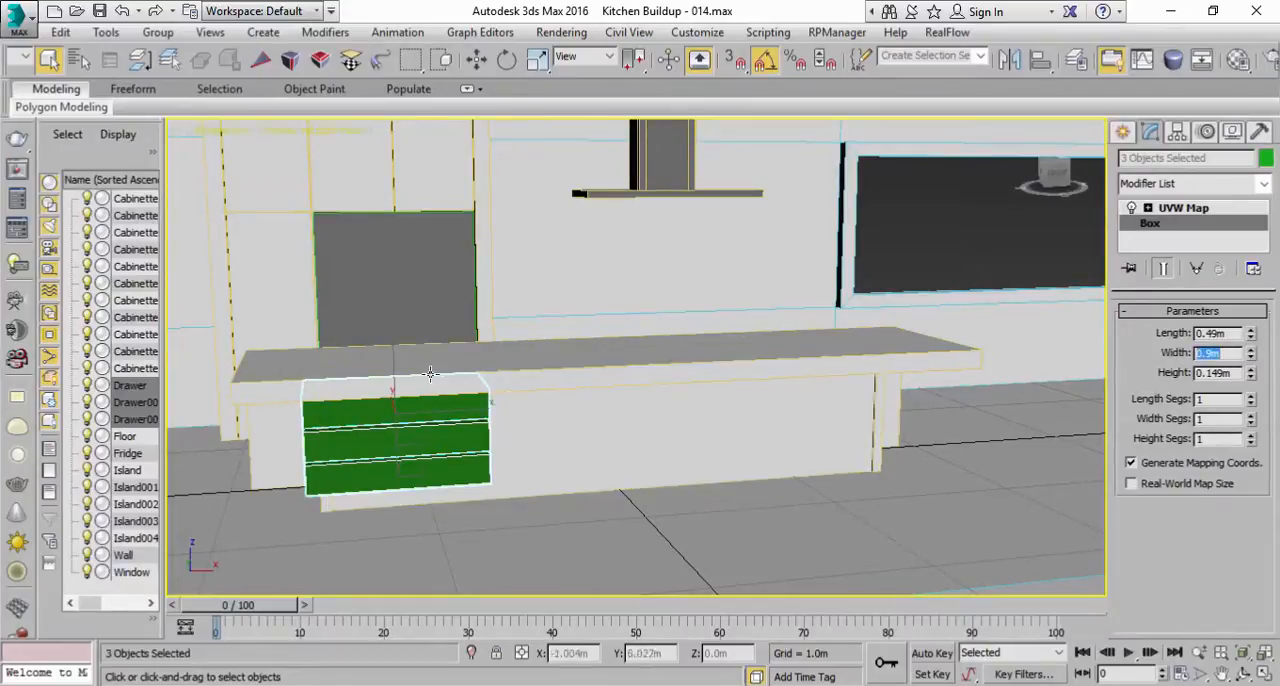
Step: Move the drawer stack along X until its outer edge sits inside the end of the island front
text(w)
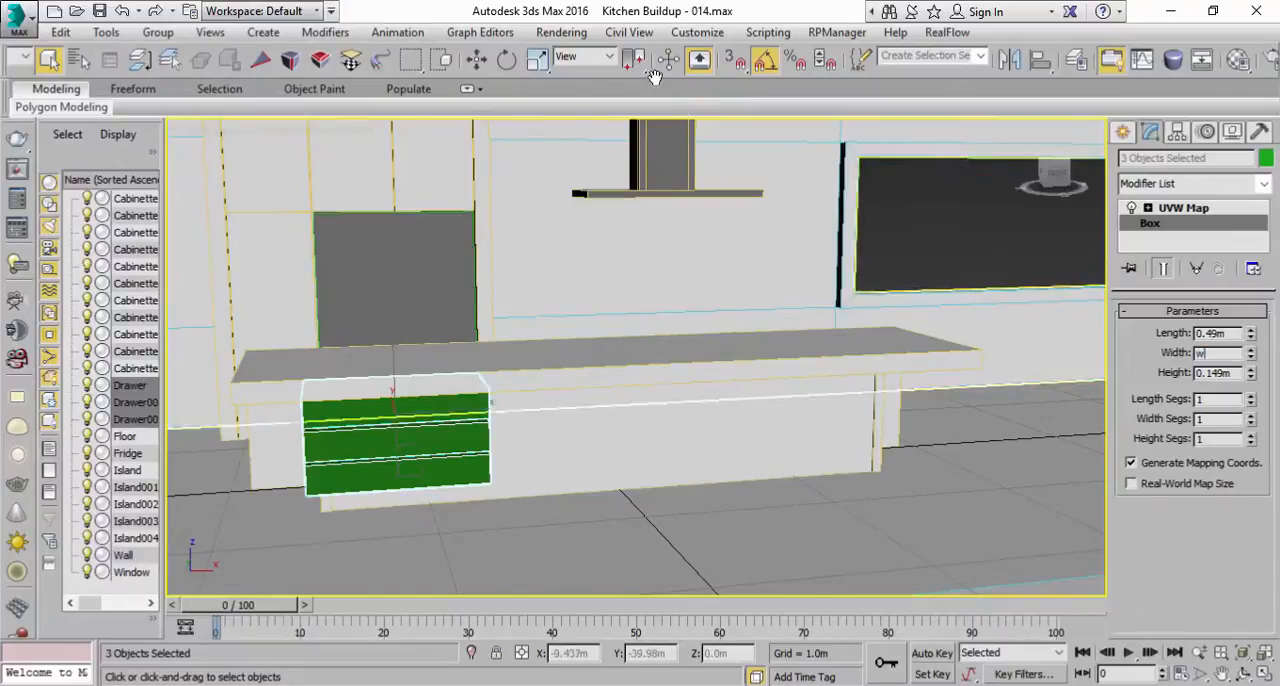
text(w)
drag(468, 430, 484, 426)
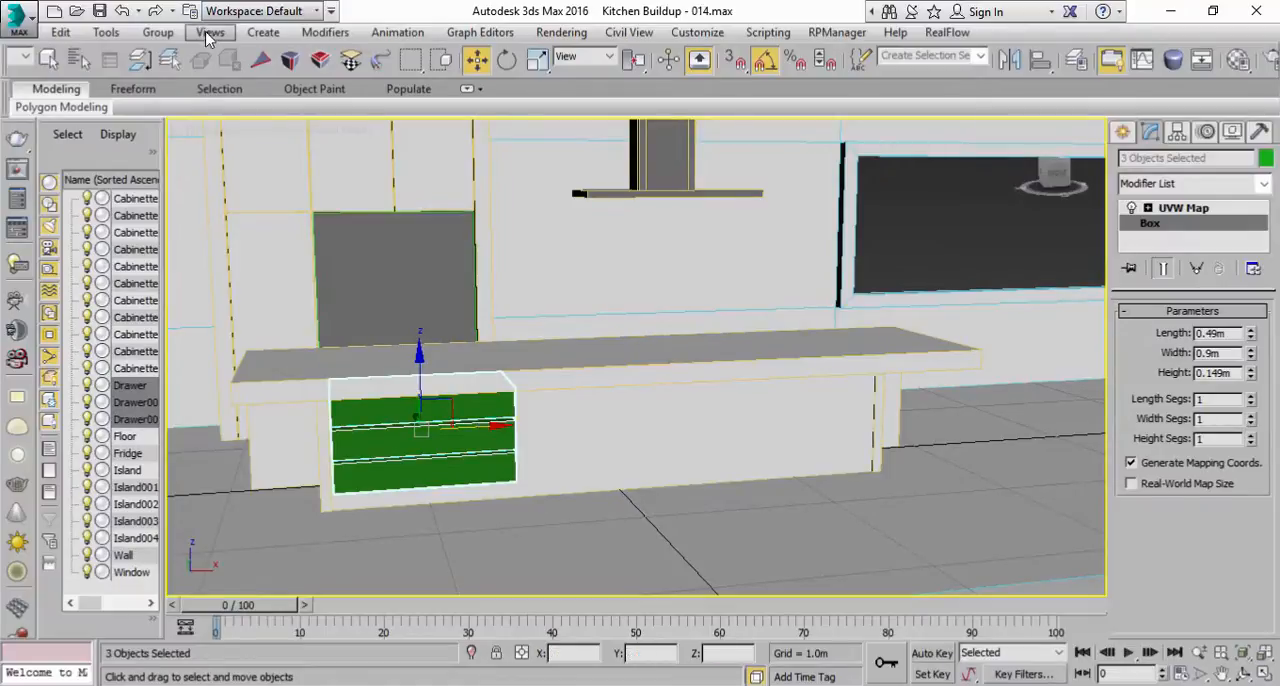
Step: Preview an array of the drawer stack as 3 instances, with the total Z move reset to 0 and a total X move of 3 m
click(106, 32)
click(125, 363)
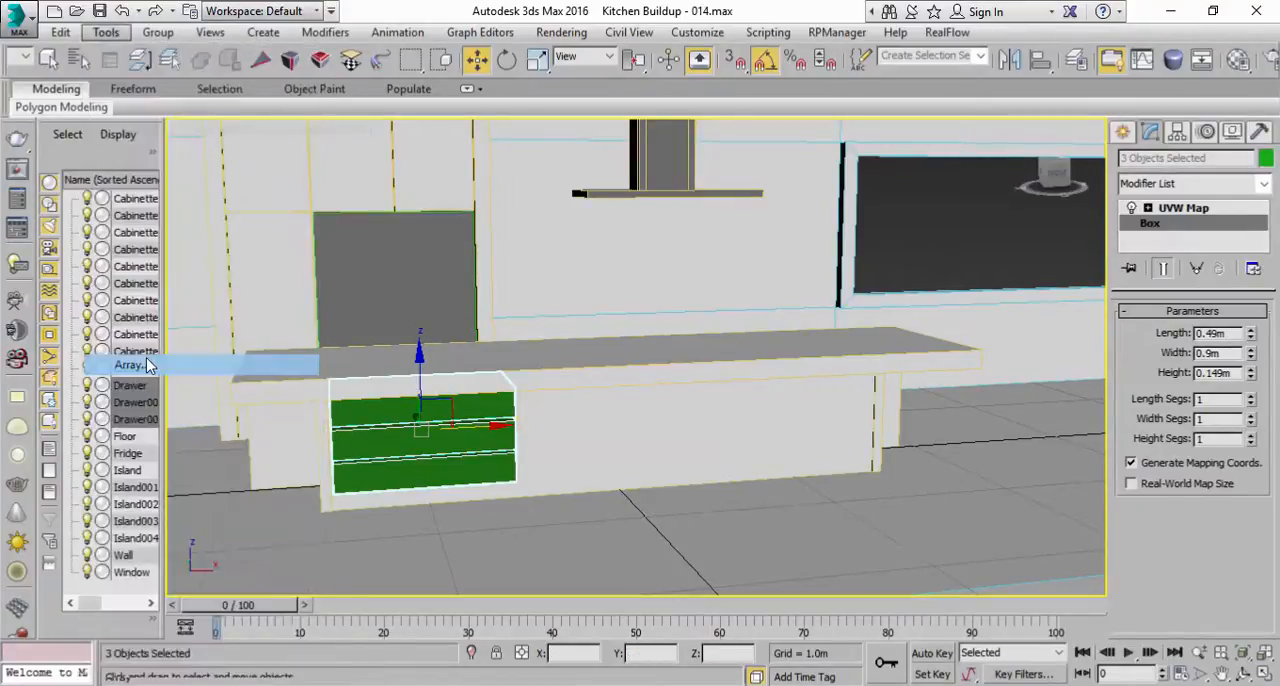
click(870, 419)
drag(688, 192, 988, 315)
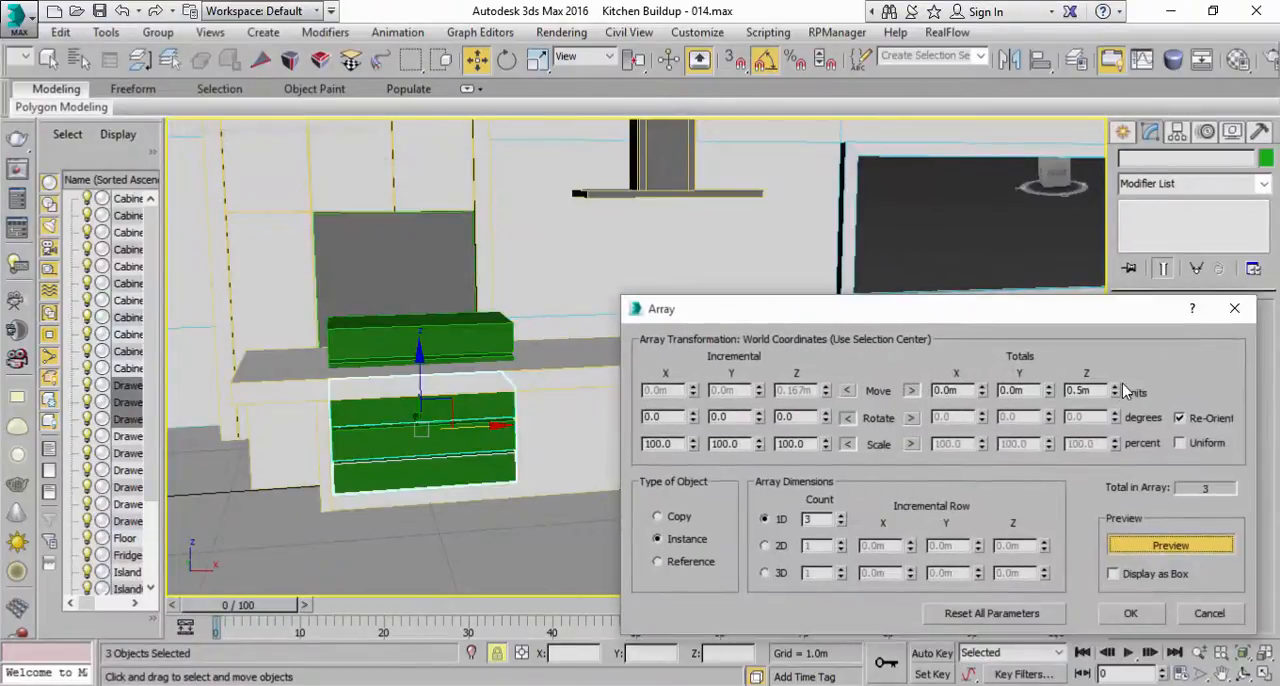
right_click(1114, 392)
click(980, 390)
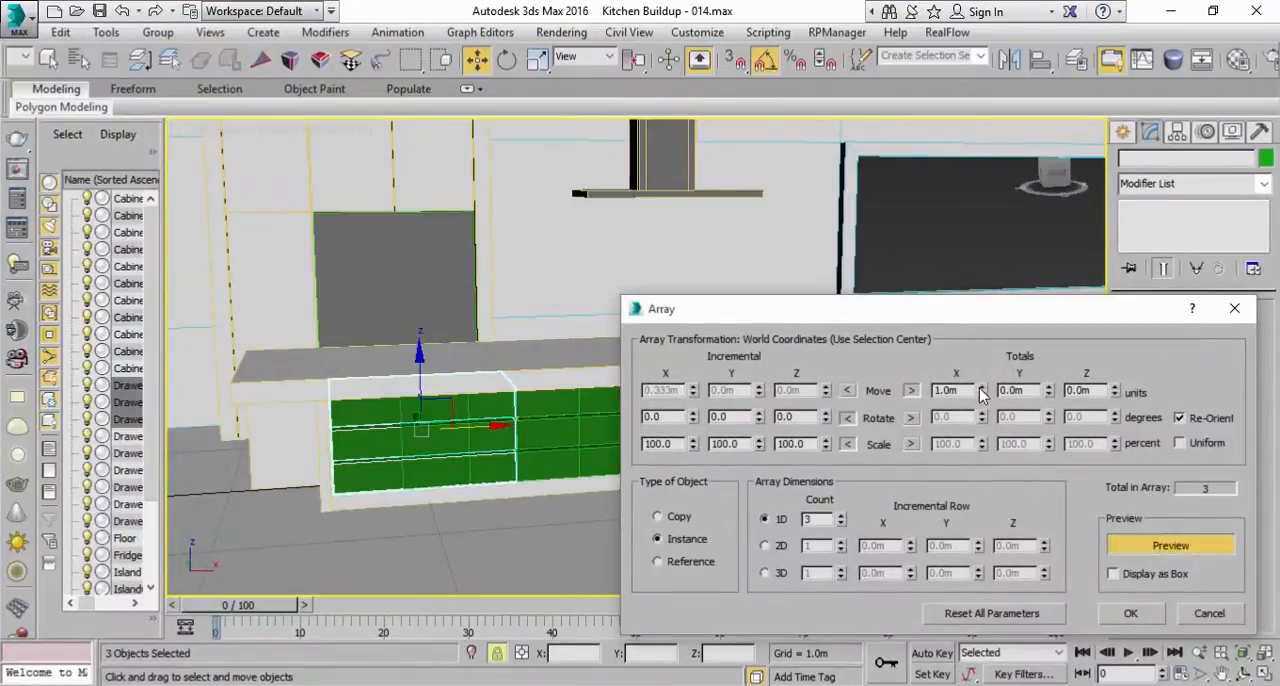
click(981, 389)
click(981, 389)
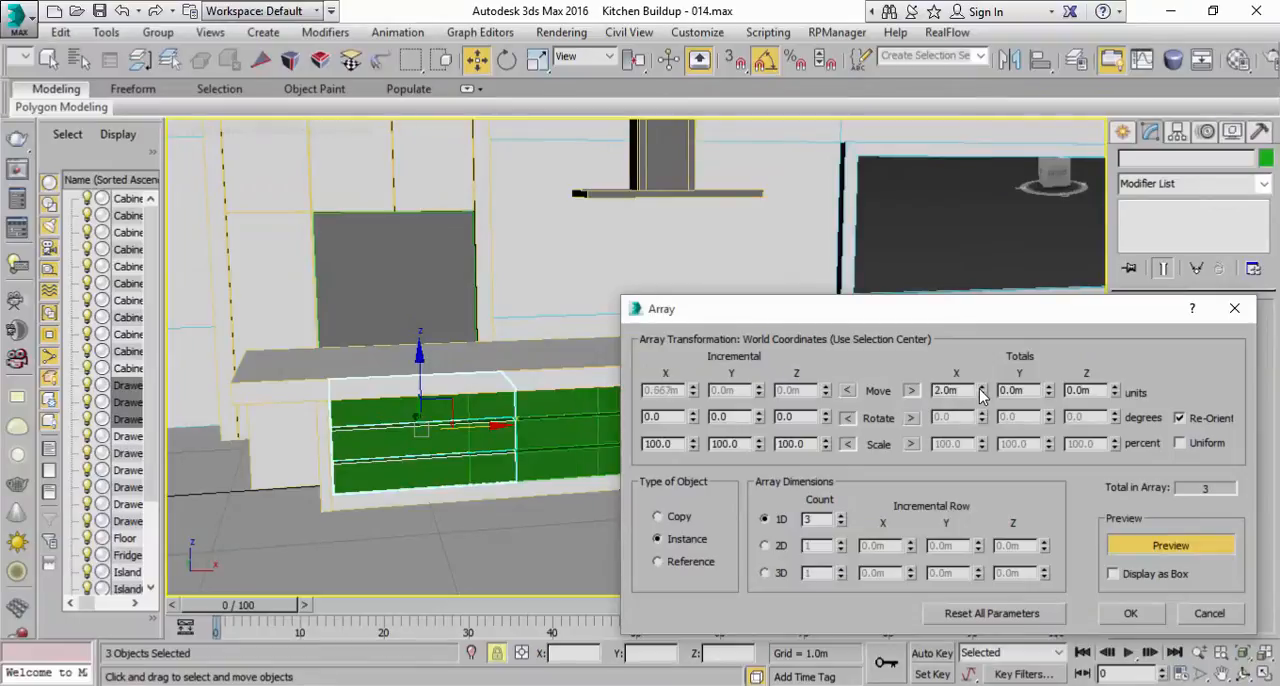
Step: Try a total X move of 2.5 m, set it to 2.8 m, and create the array of drawer columns
drag(933, 322, 911, 215)
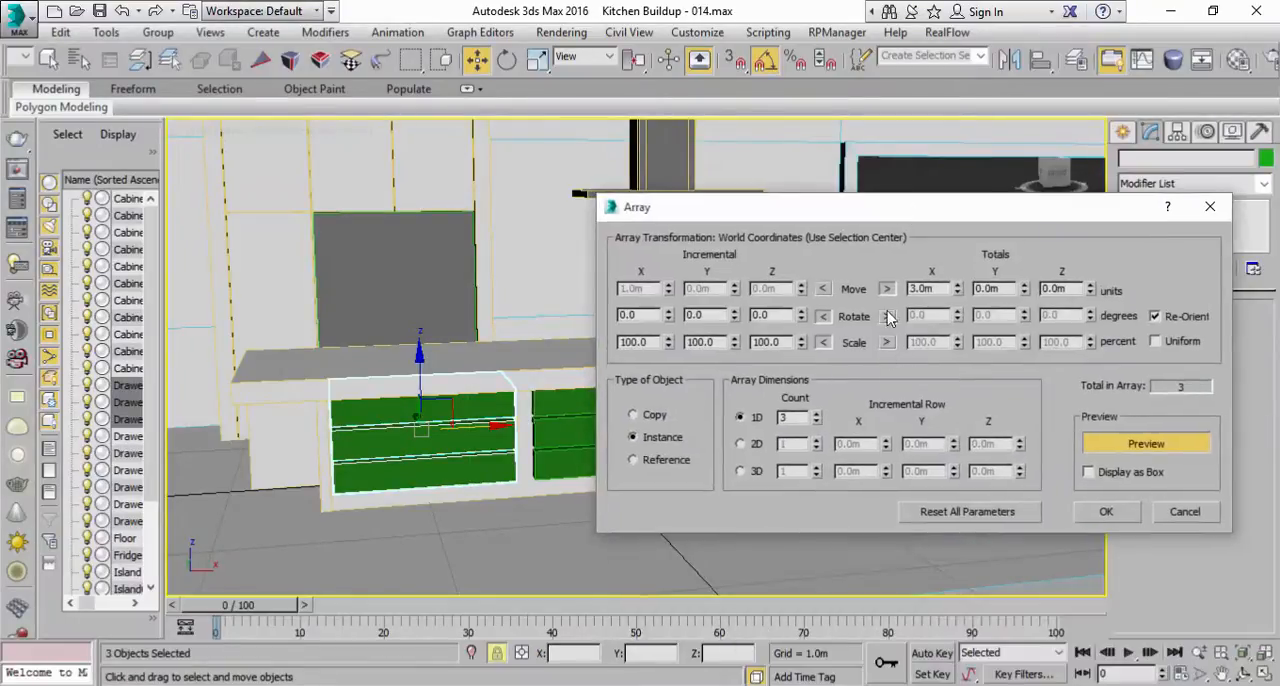
text(2.5)
click(993, 289)
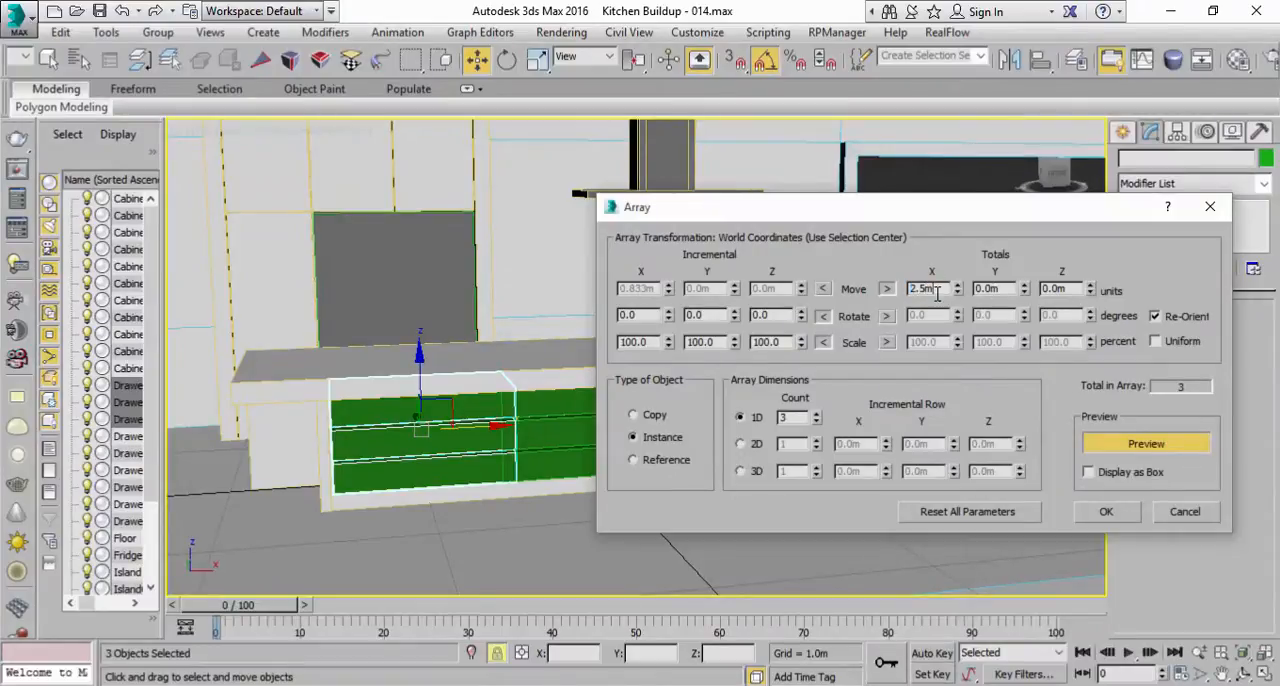
click(990, 289)
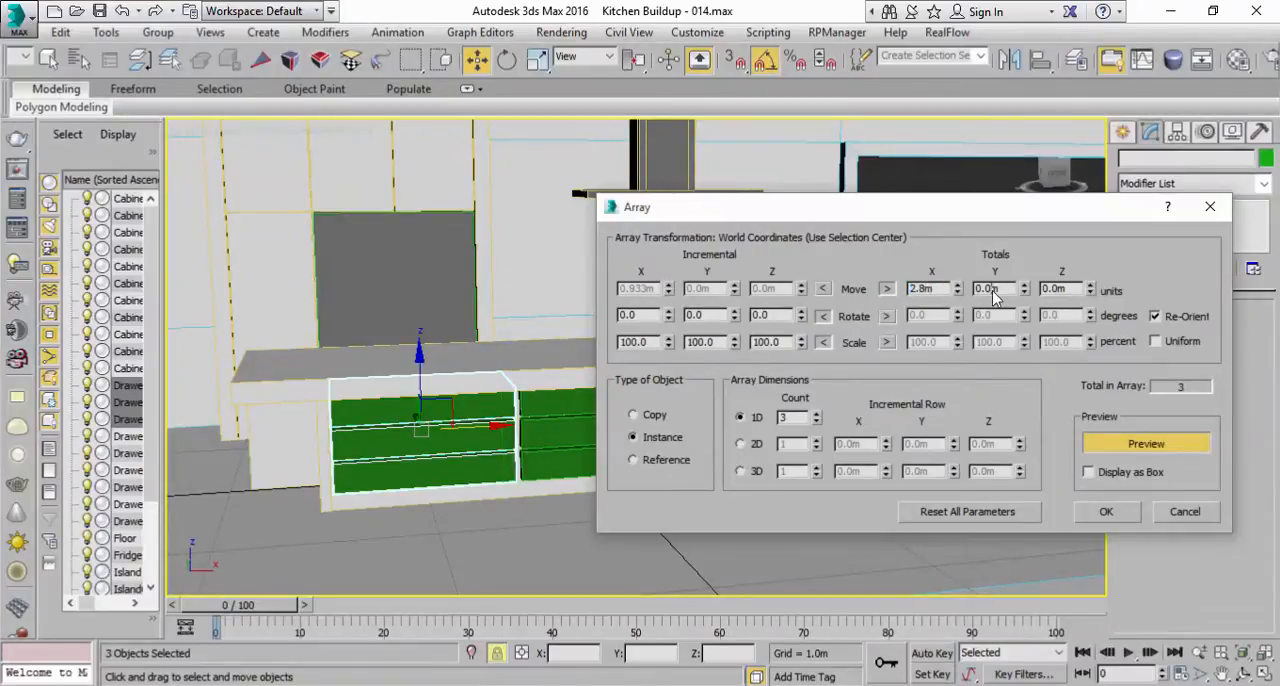
drag(970, 231, 957, 283)
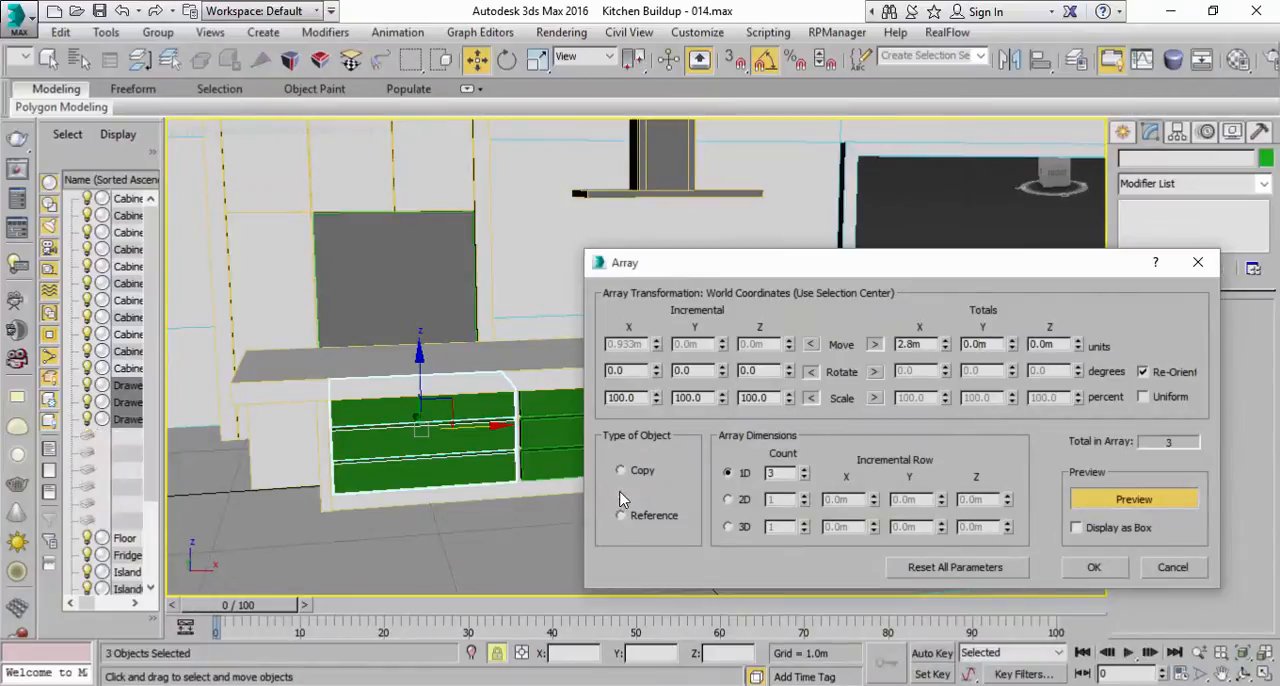
click(1094, 567)
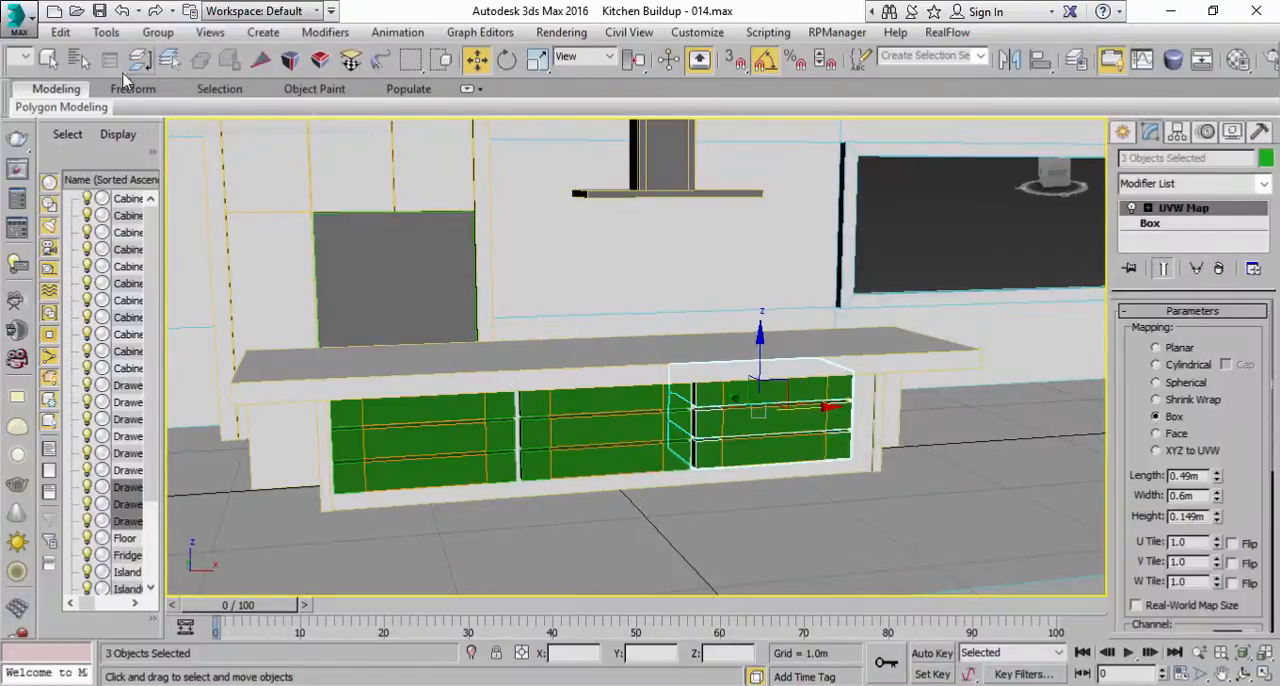
Step: Select the bottom drawer of the middle column and fit its UVW Map gizmo to the box
click(48, 59)
click(640, 455)
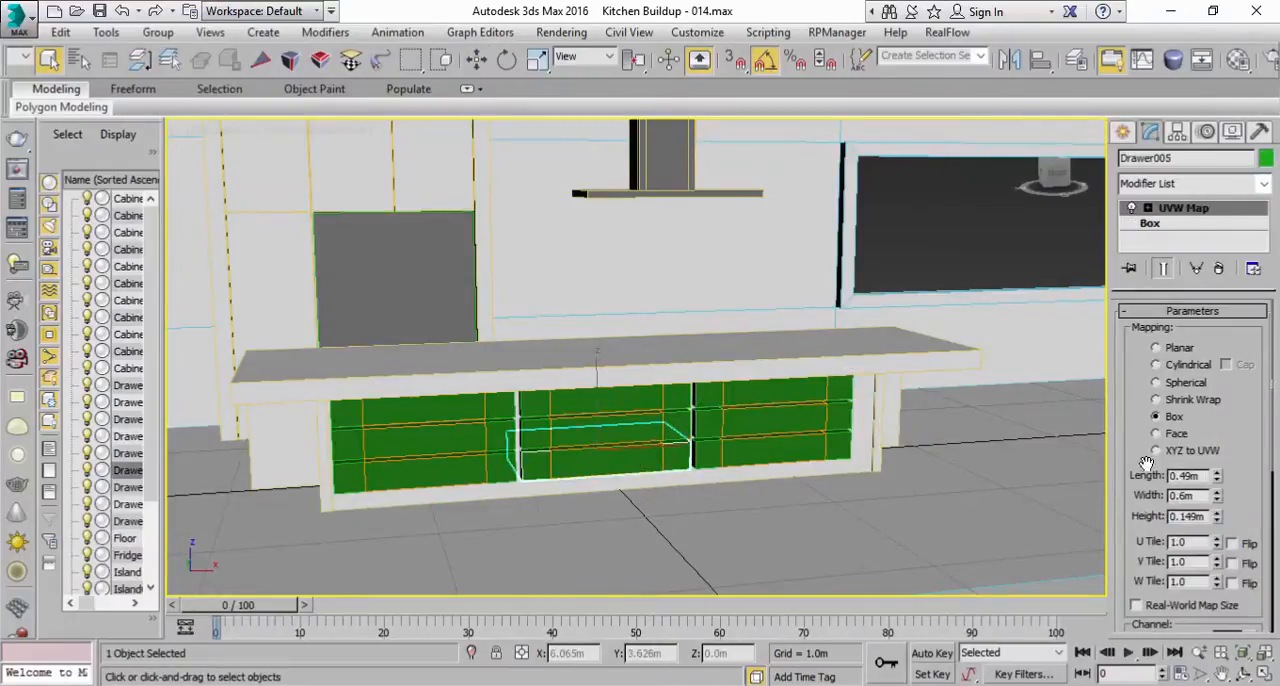
scroll(1135, 505, down, 5)
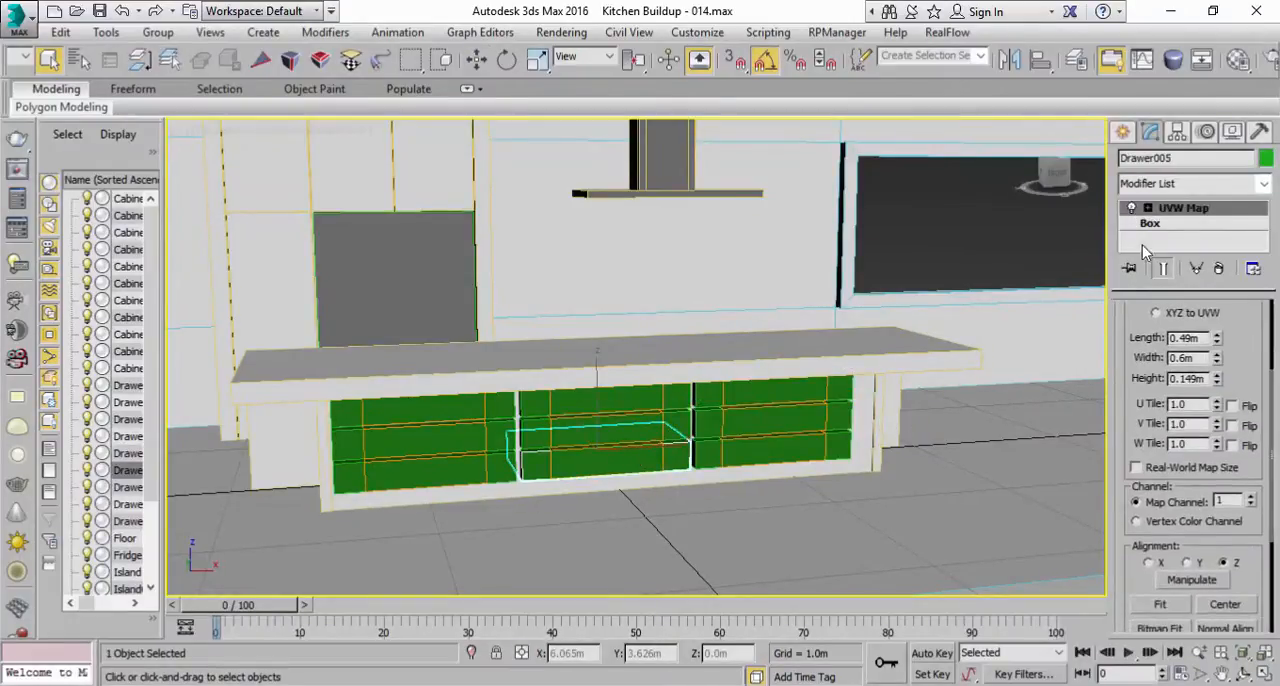
click(1150, 604)
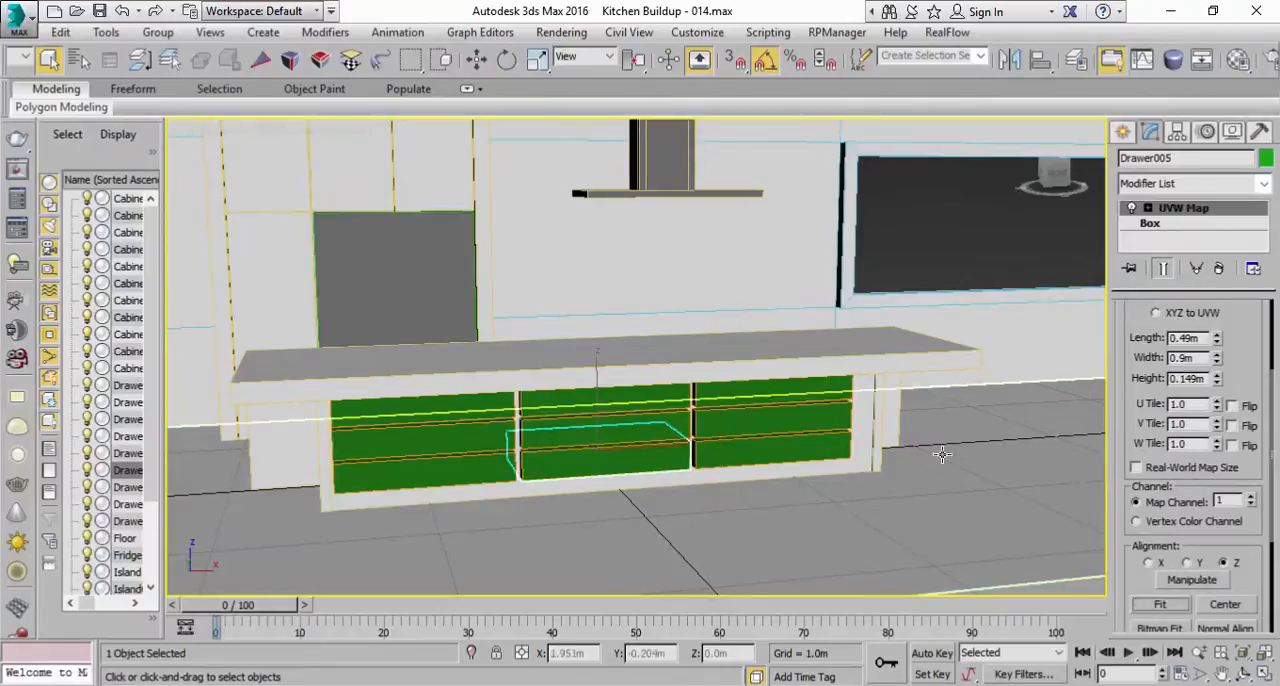
Step: Select all nine green drawers and shift them slightly along X to centre them on the island front
alt+middle_drag(935, 445, 900, 437)
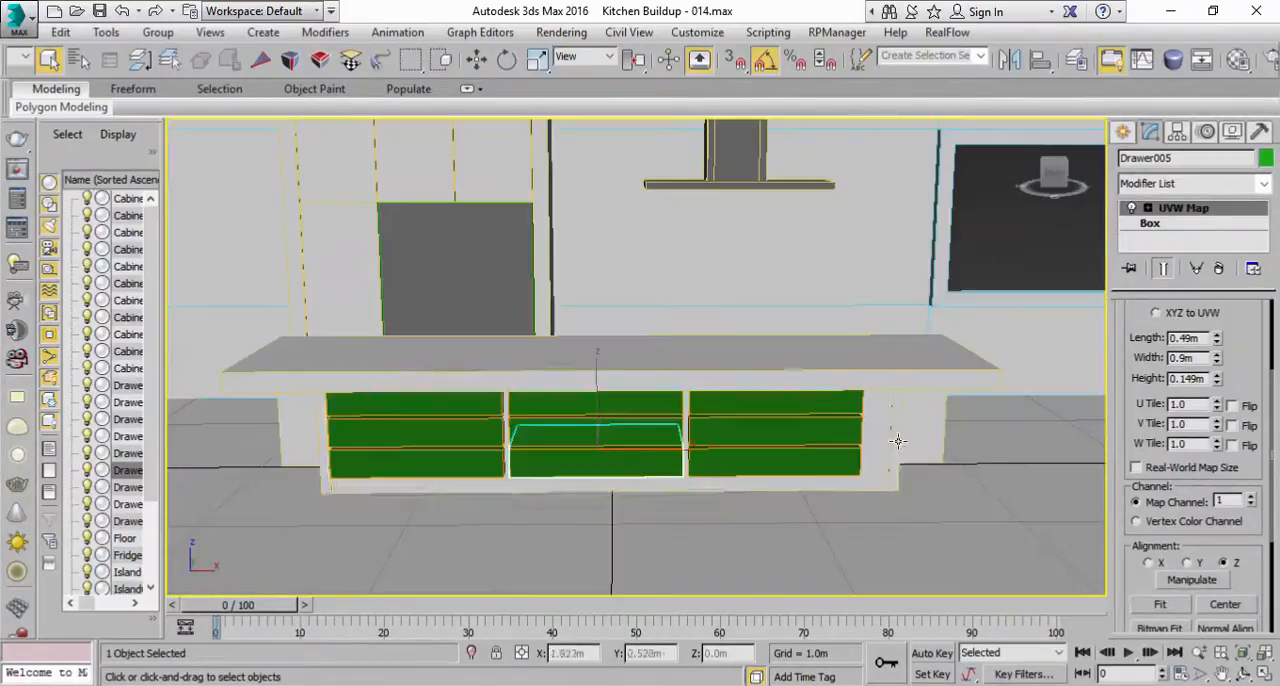
click(710, 461)
ctrl+click(717, 432)
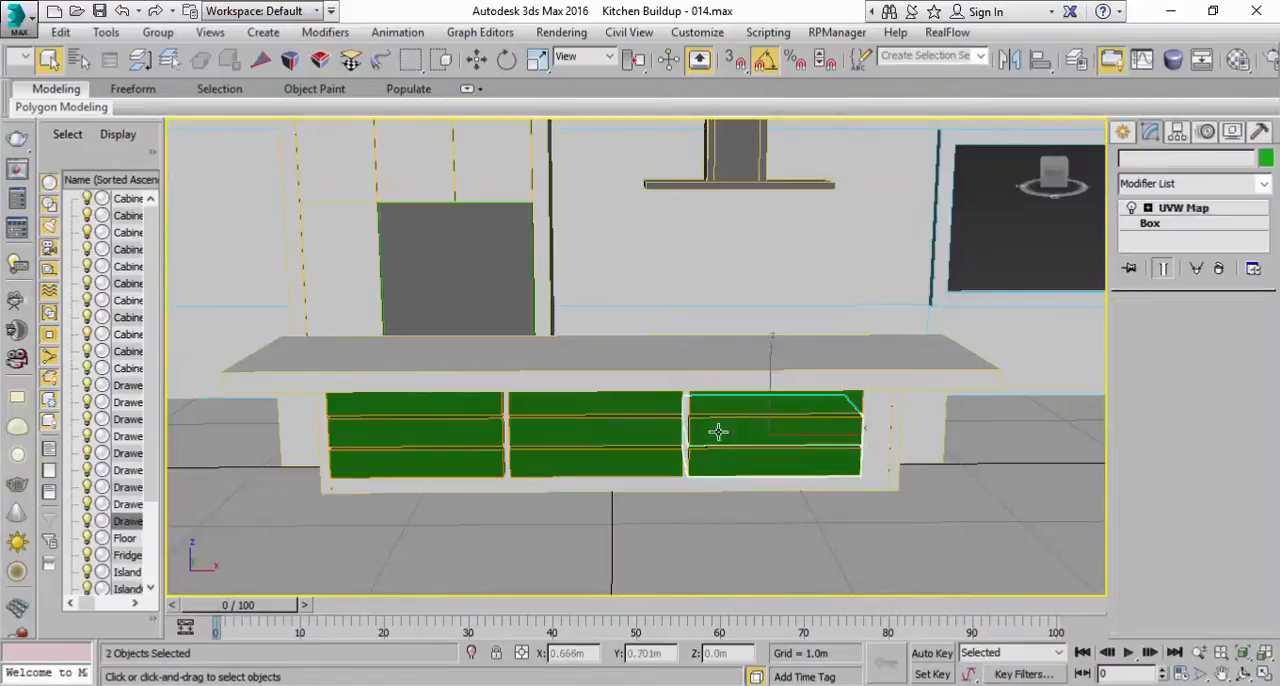
ctrl+click(720, 405)
ctrl+click(605, 428)
ctrl+click(560, 463)
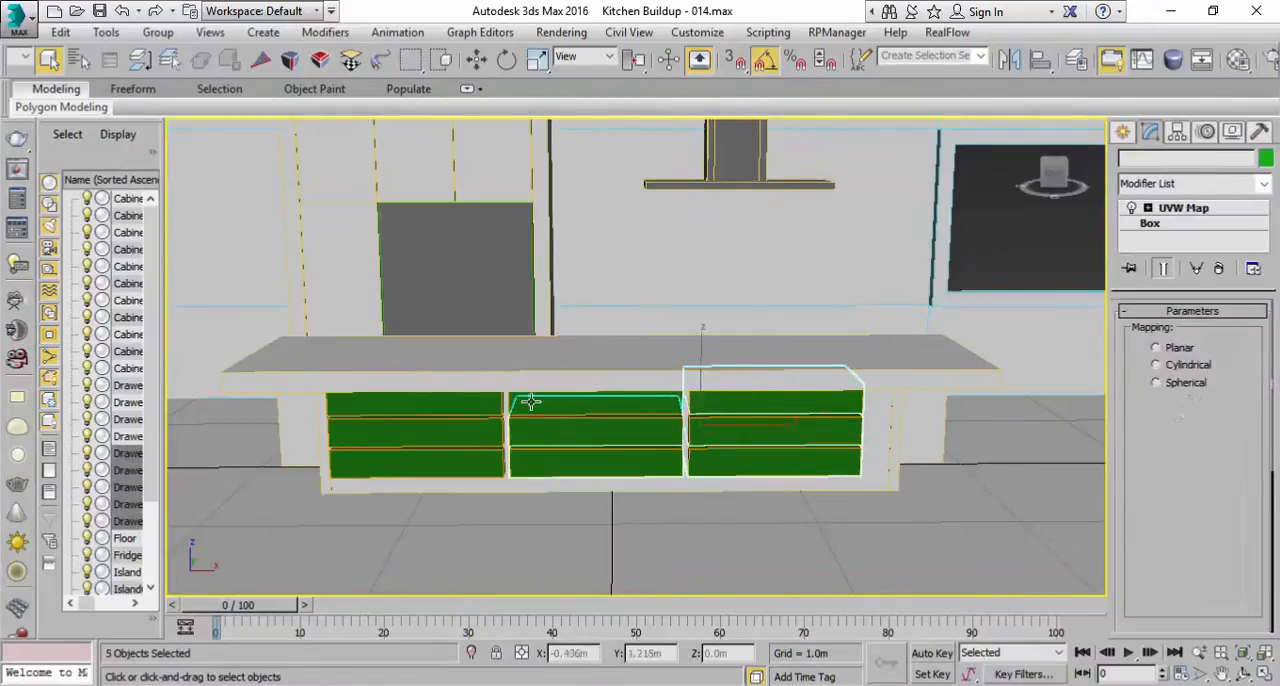
ctrl+click(520, 401)
ctrl+click(444, 406)
ctrl+click(428, 433)
ctrl+click(414, 461)
key(w)
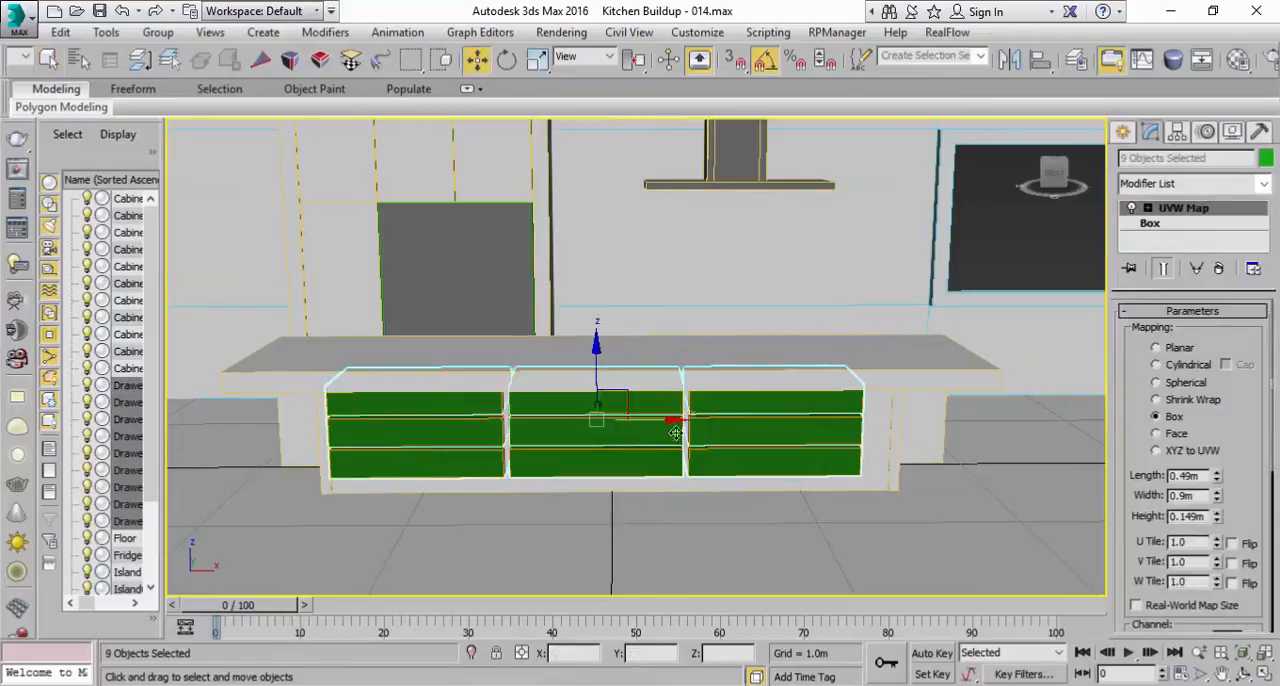
drag(653, 420, 665, 421)
Step: Clear the selection and save the scene incrementally as Kitchen Buildup - 015
alt+middle_drag(746, 505, 840, 510)
click(854, 501)
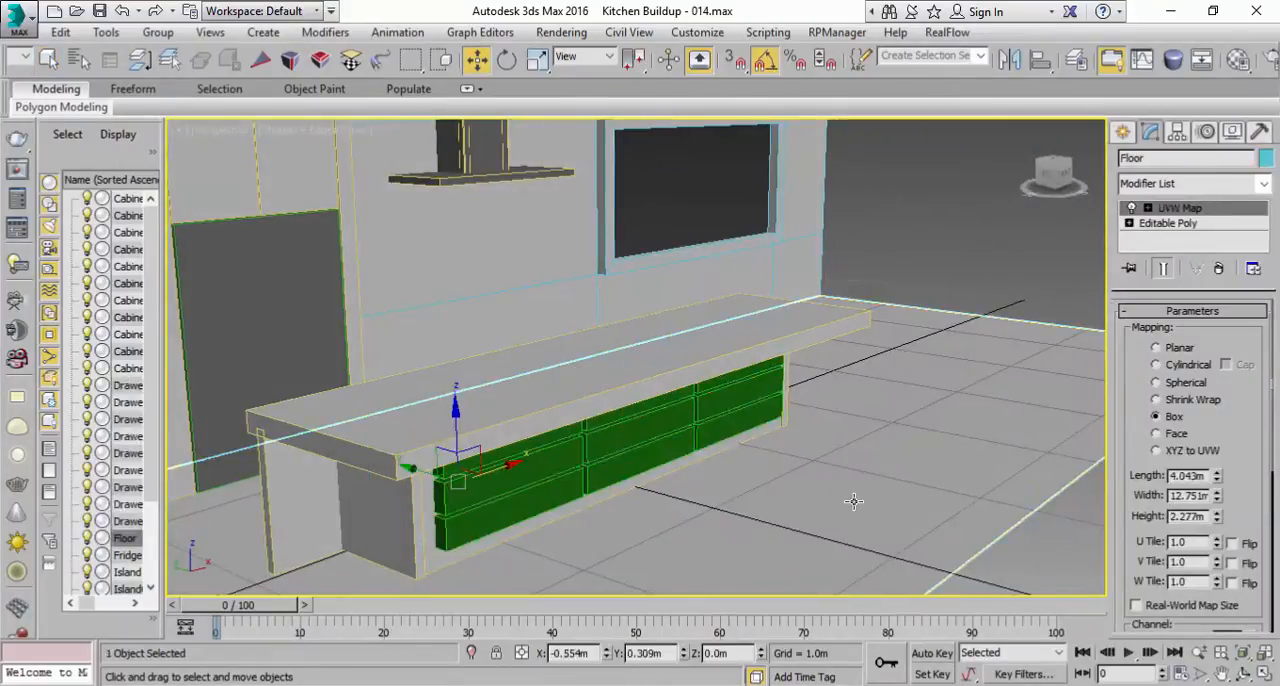
click(965, 277)
alt+middle_drag(850, 392, 417, 182)
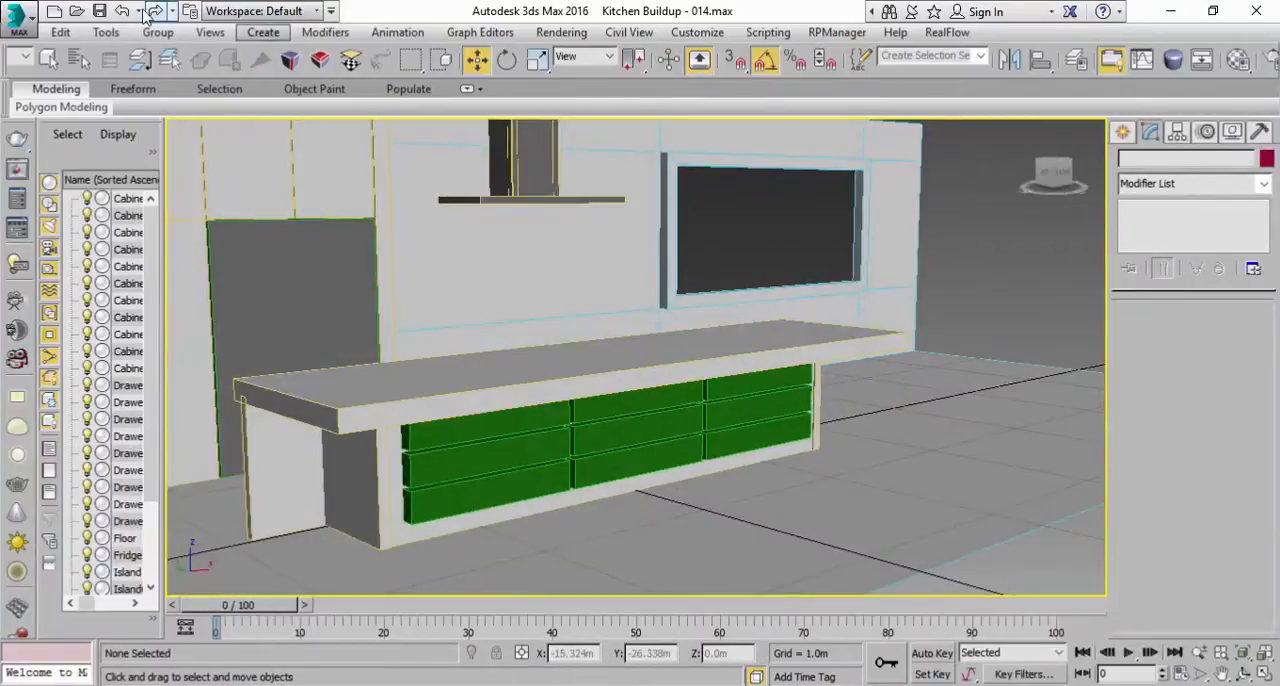
click(99, 11)
Step: Move the island's front panel about 0.1 m back along Y so the drawers stand out in front of it
middle_drag(551, 482, 598, 454)
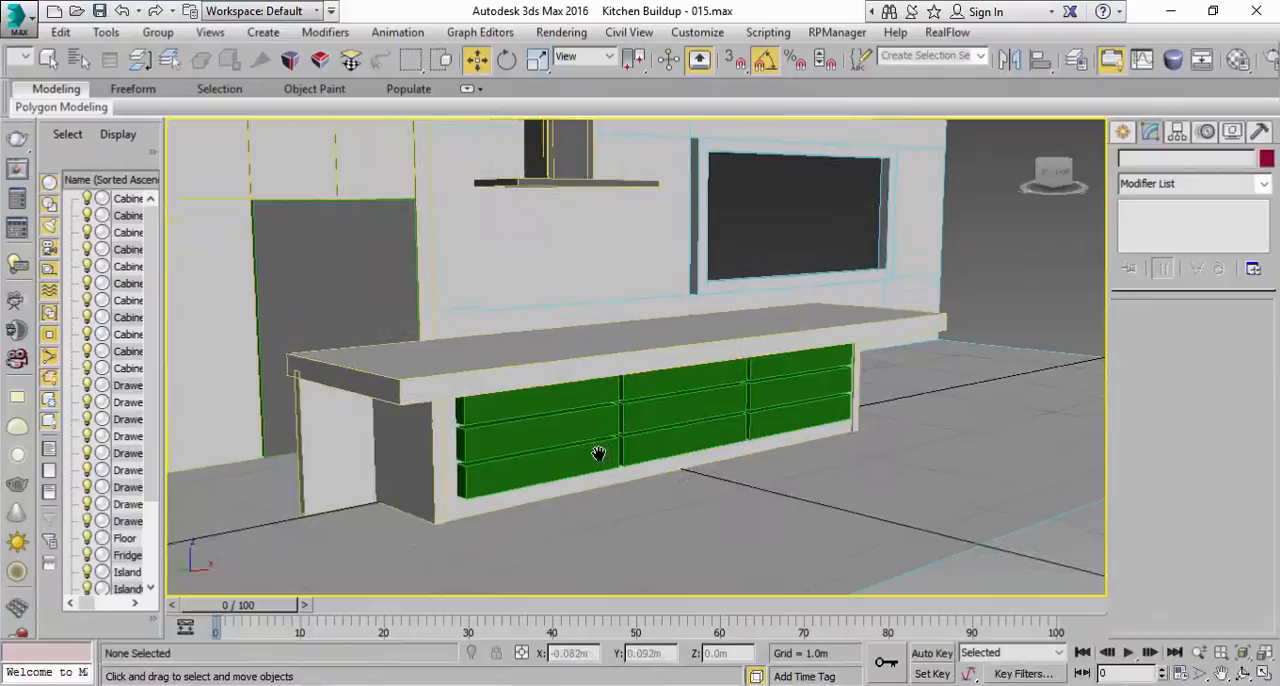
click(549, 496)
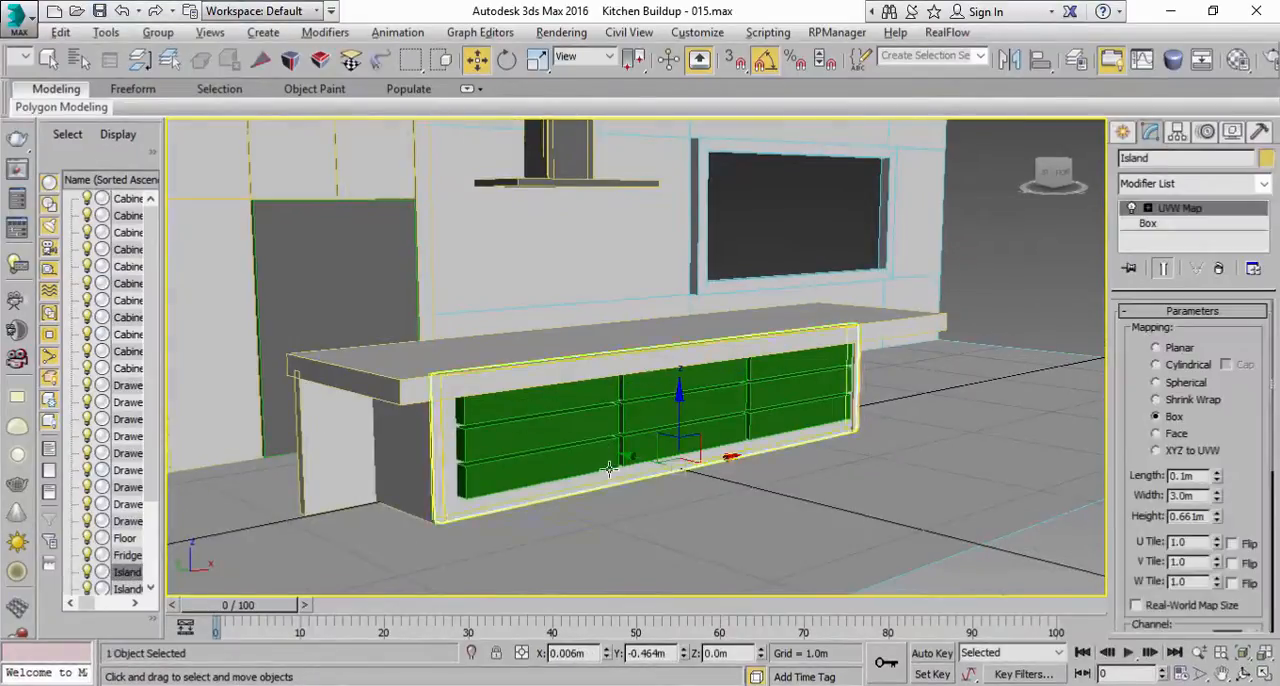
alt+middle_drag(601, 469, 643, 484)
drag(631, 455, 614, 456)
alt+middle_drag(620, 535, 598, 513)
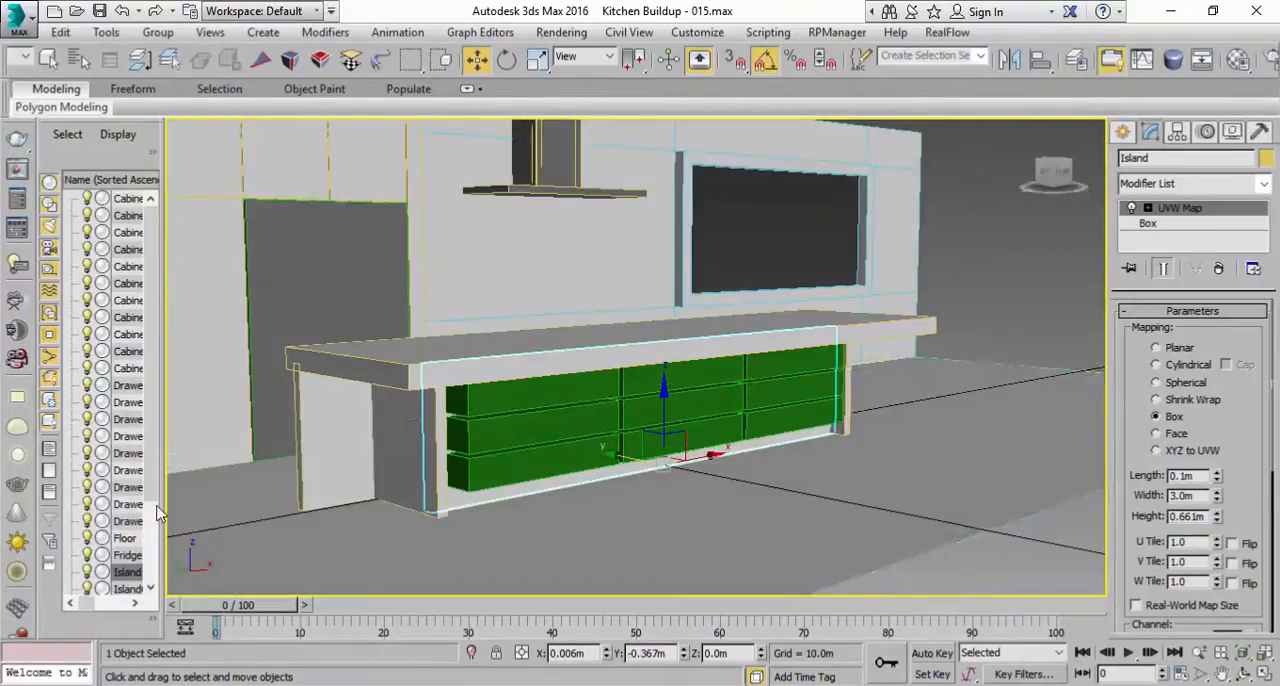
Step: Clone the island end panel nearest the fridge as a copy
click(400, 480)
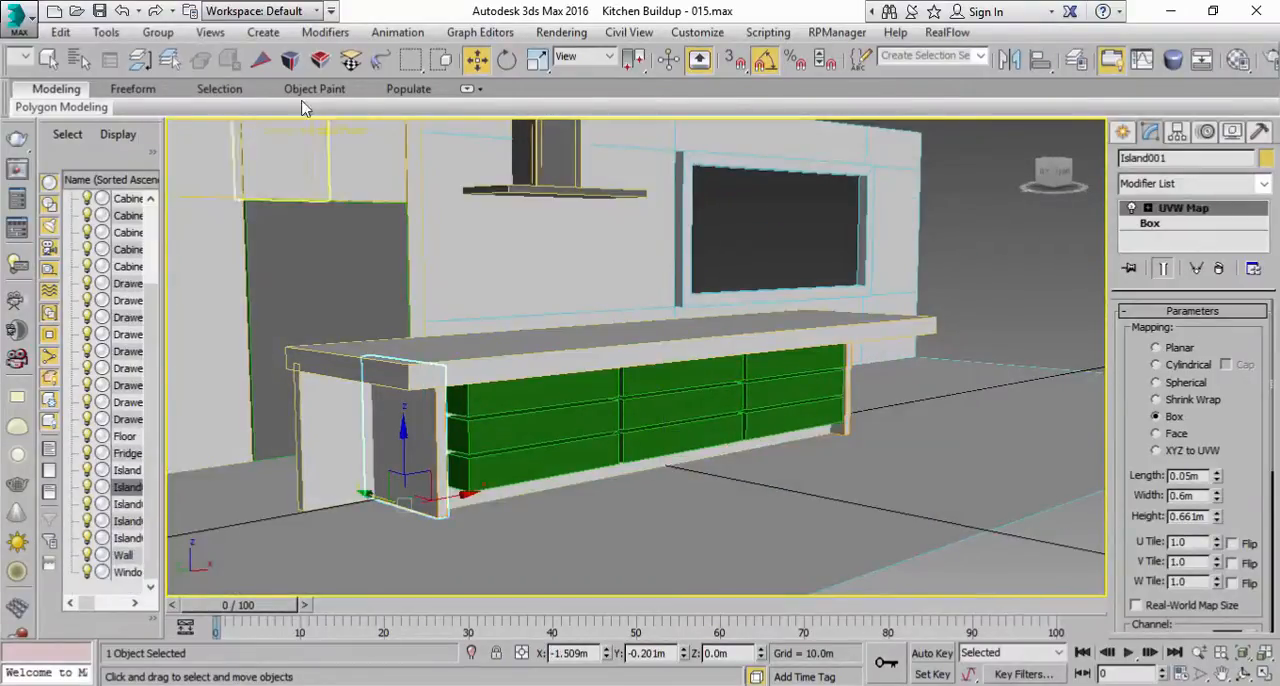
click(60, 32)
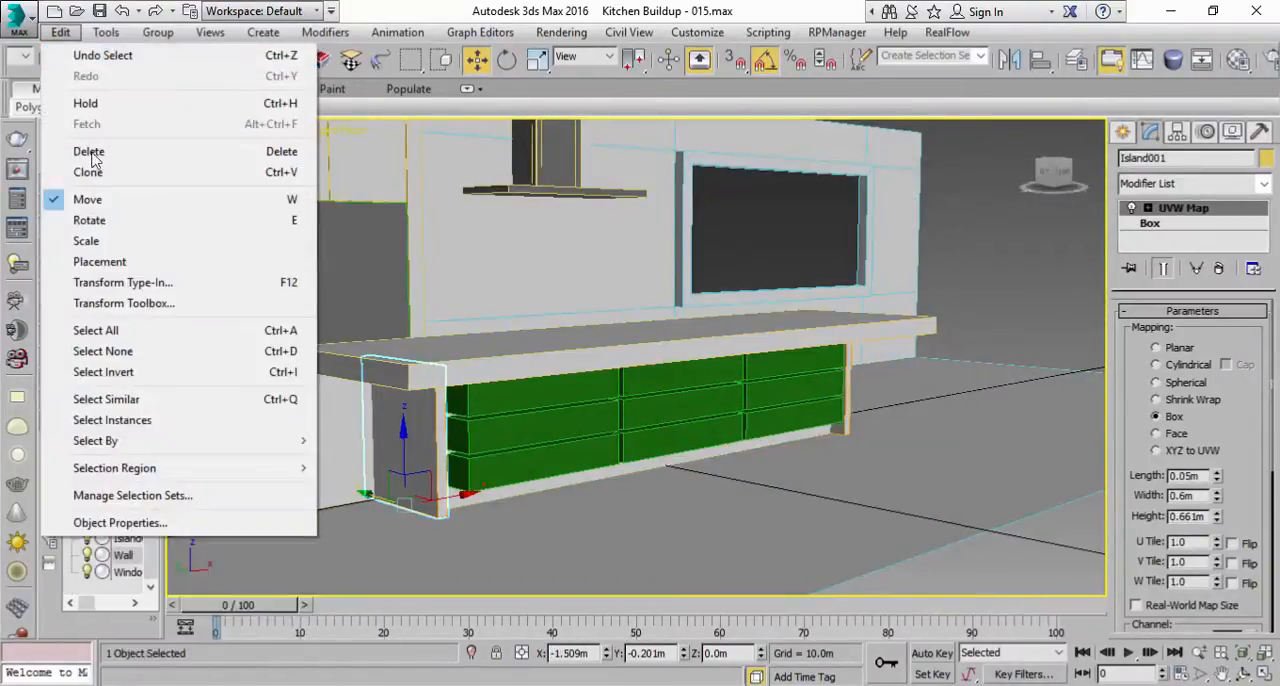
click(88, 172)
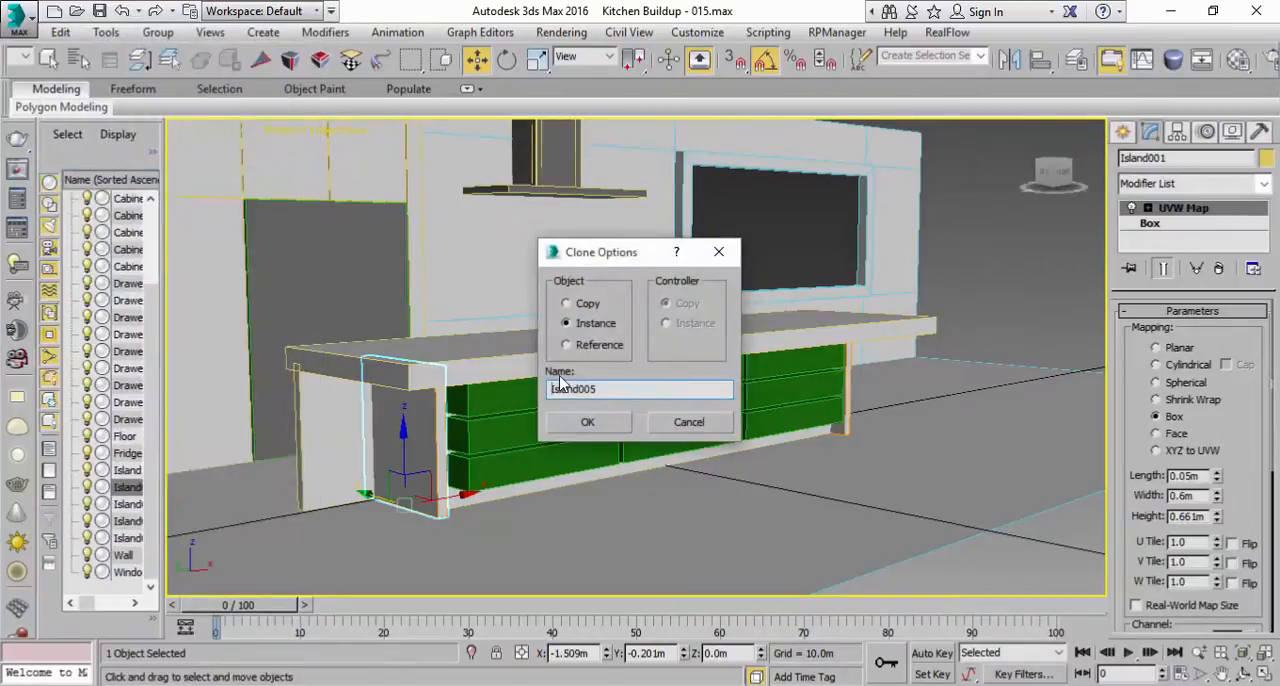
click(588, 422)
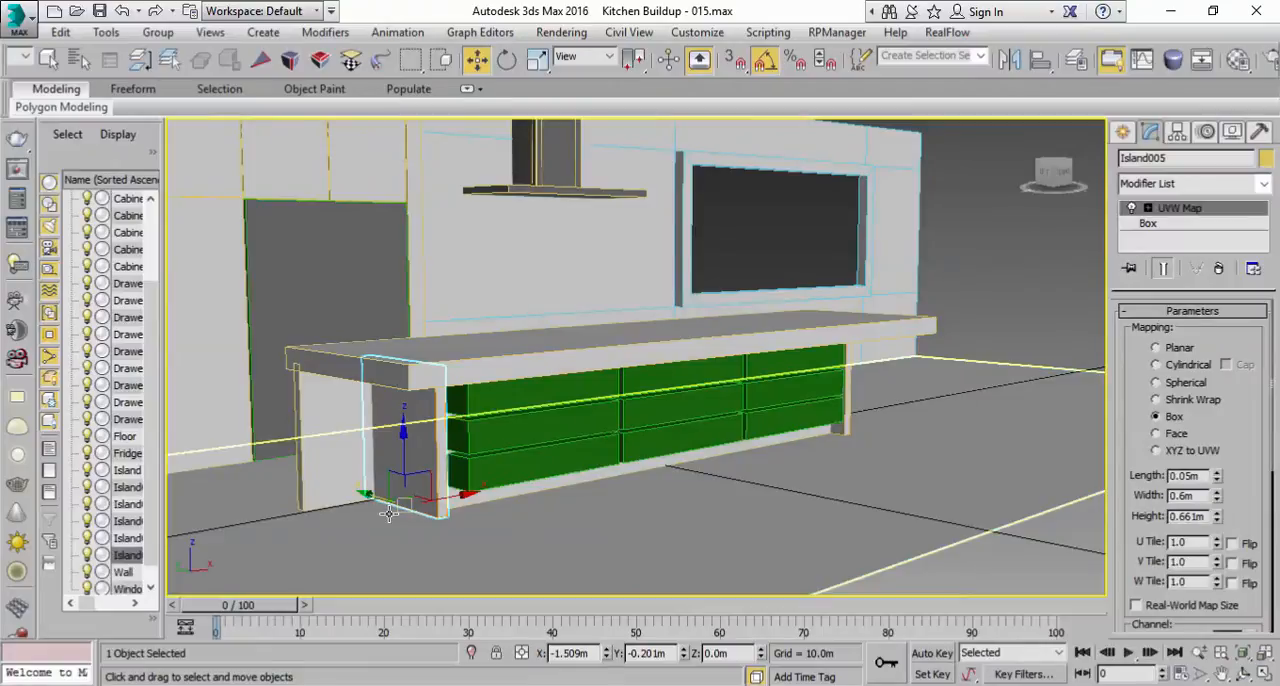
Step: Rotate the copied panel parallel to the island front and move it behind the first drawer column, at about X -1.178 m, Y -0.421 m
mouse_move(366, 503)
mouse_down()
mouse_move(505, 547)
mouse_move(506, 566)
mouse_move(595, 551)
mouse_up()
key(e)
key(w)
alt+middle_drag(632, 504, 592, 556)
drag(508, 517, 436, 456)
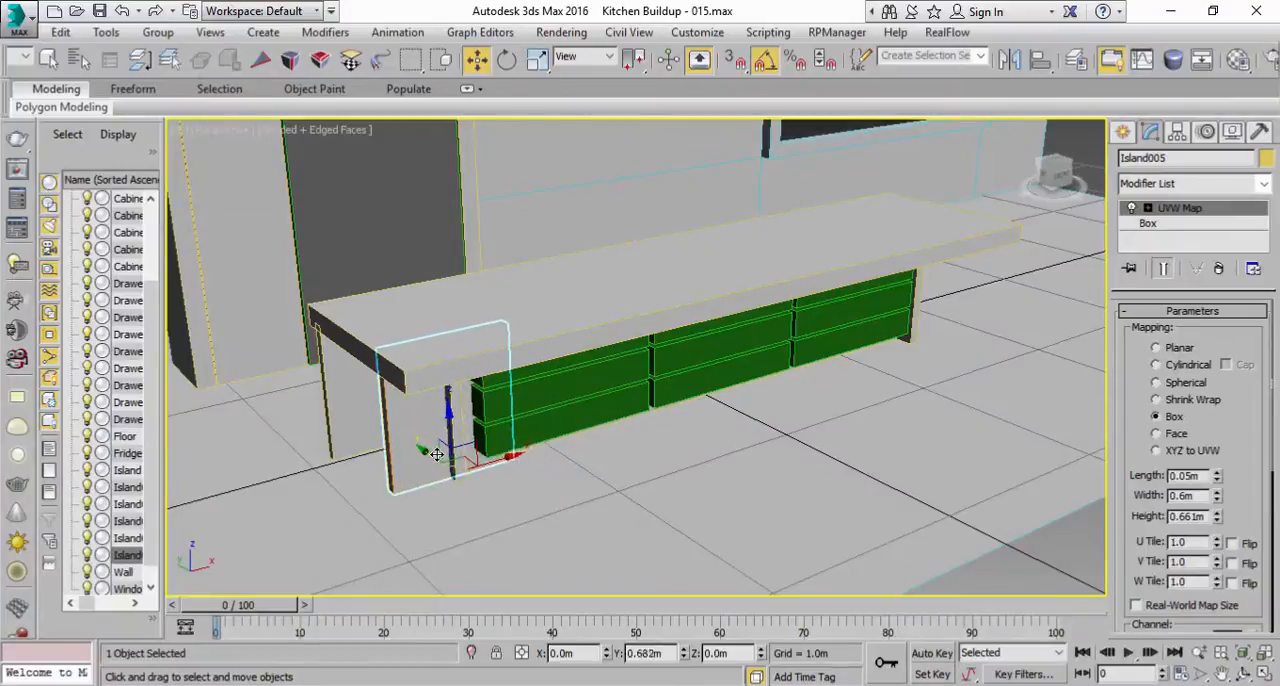
drag(516, 454, 580, 437)
alt+middle_drag(580, 437, 596, 414)
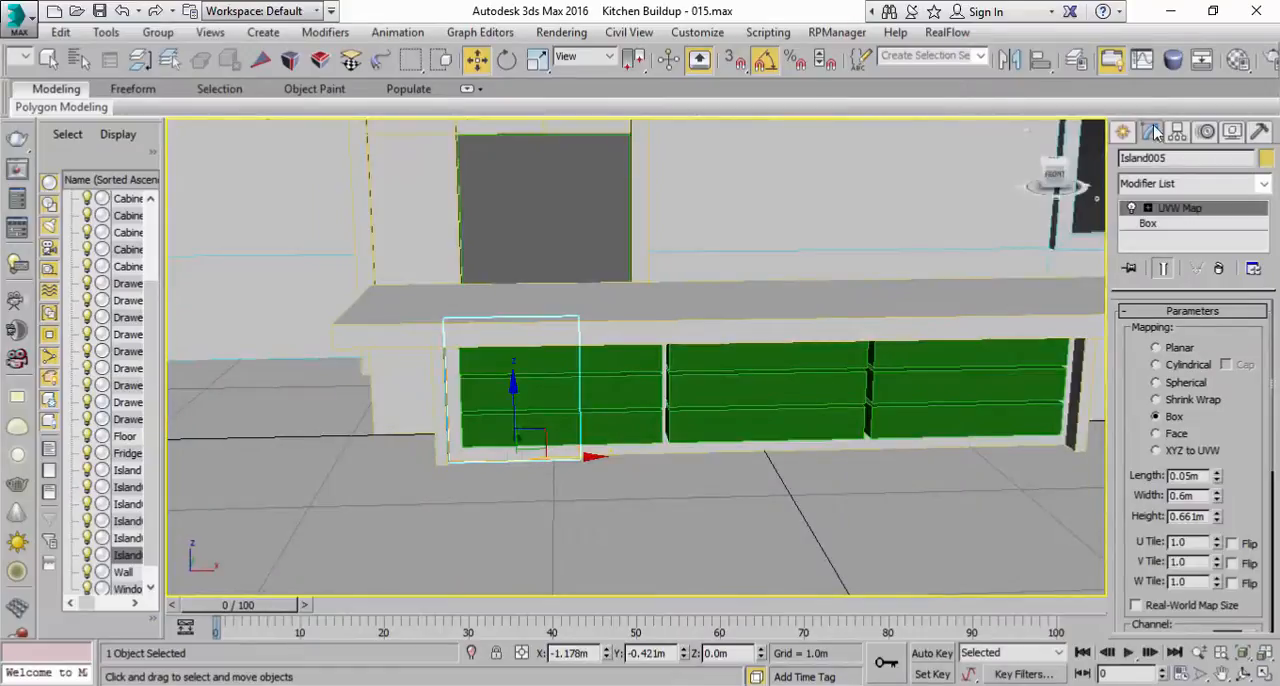
Step: Assign the Wood material to the copied panel and minimize the Material Editor
click(1239, 60)
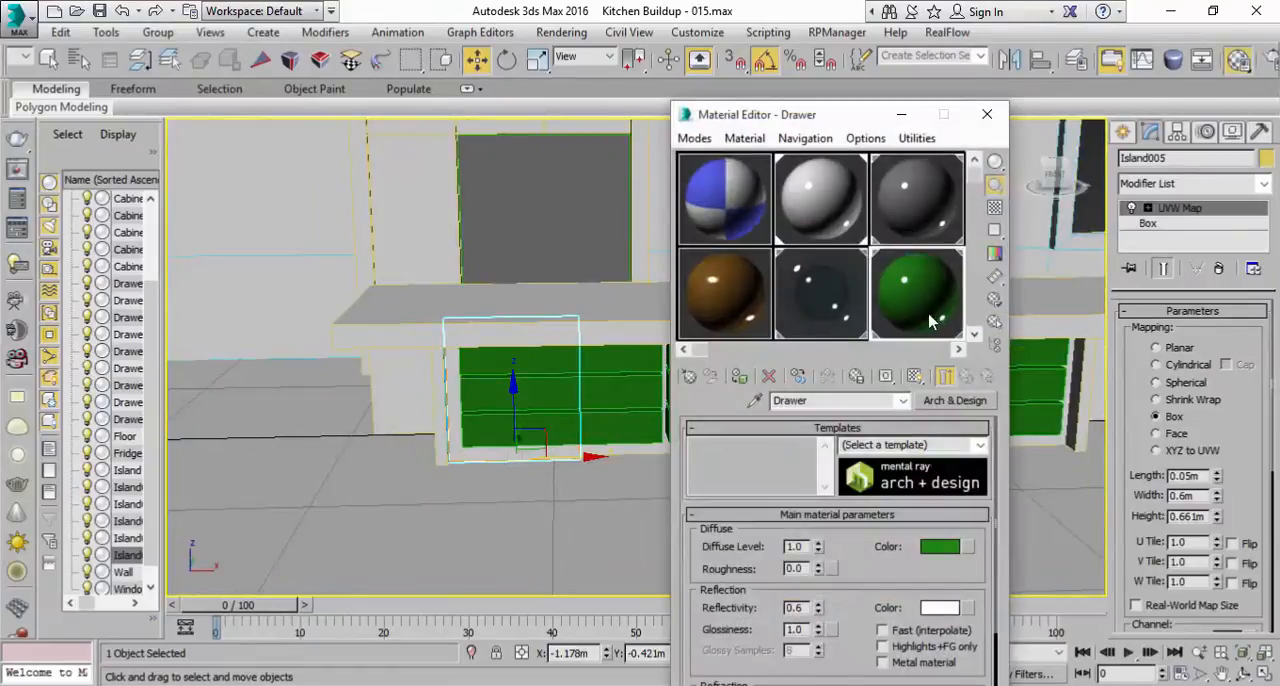
click(695, 295)
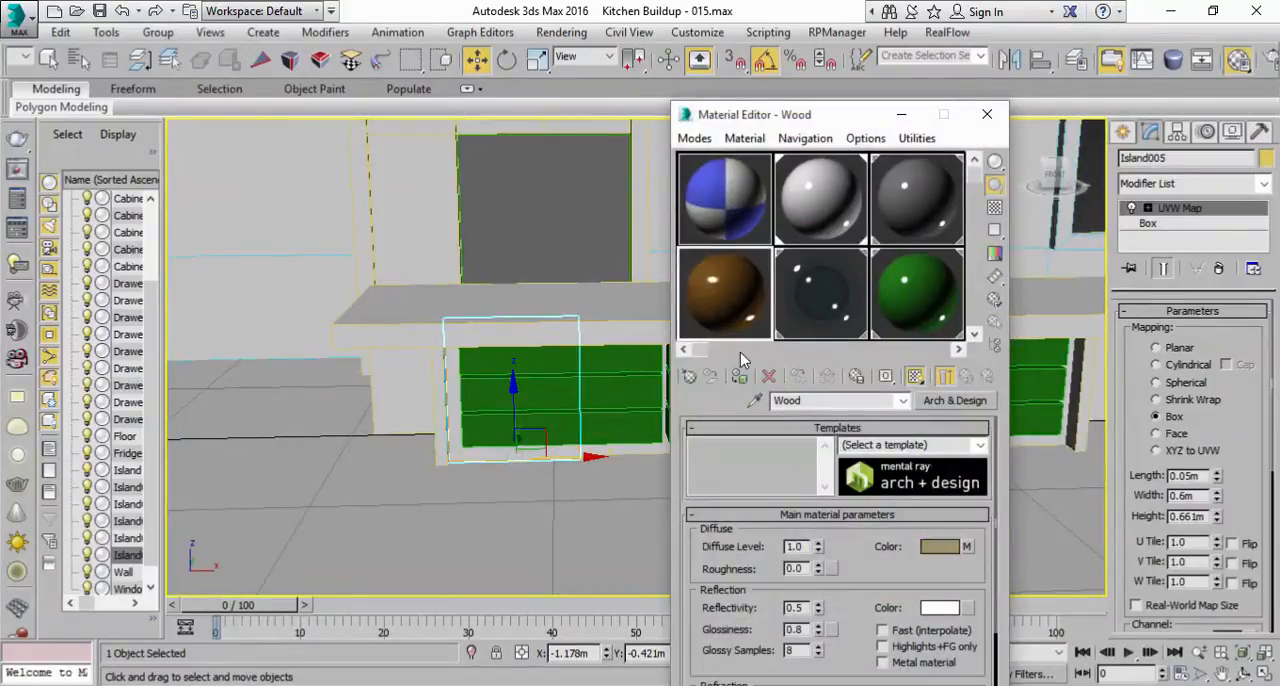
click(740, 380)
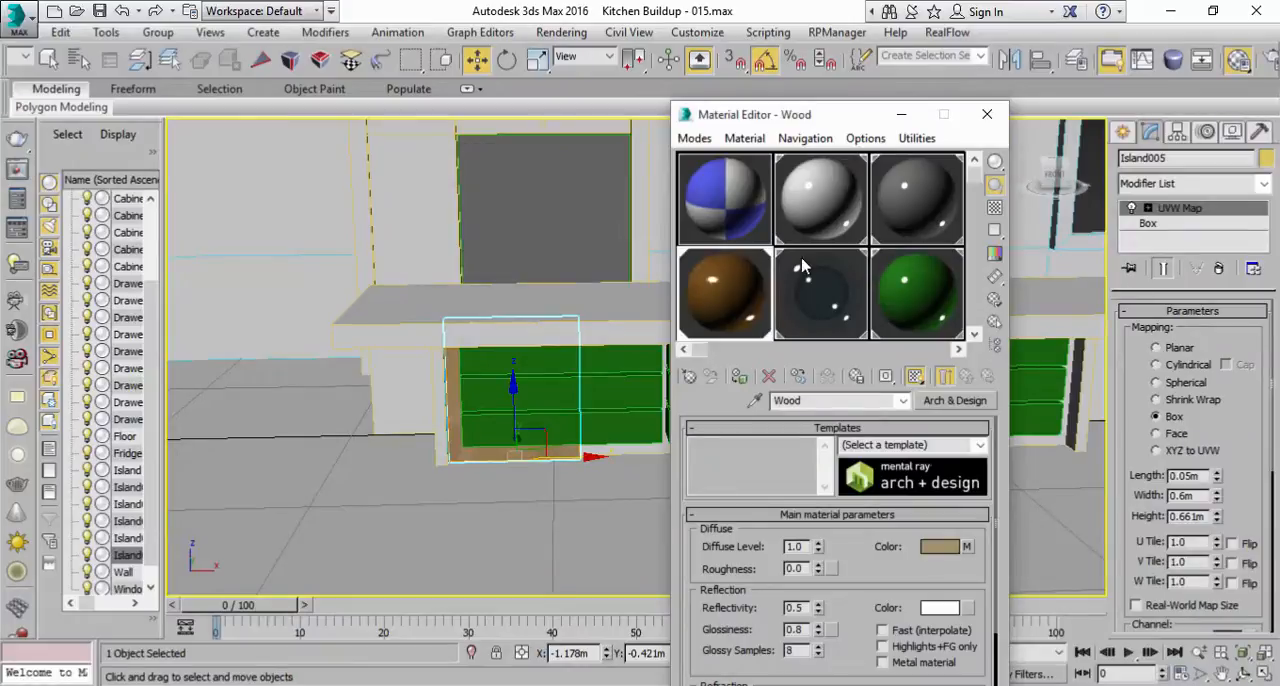
click(899, 117)
Step: Set the wood panel's box width to 0.4 m
alt+middle_drag(651, 423, 710, 403)
middle_drag(612, 444, 723, 431)
scroll(703, 409, up, 2)
alt+middle_drag(470, 250, 524, 415)
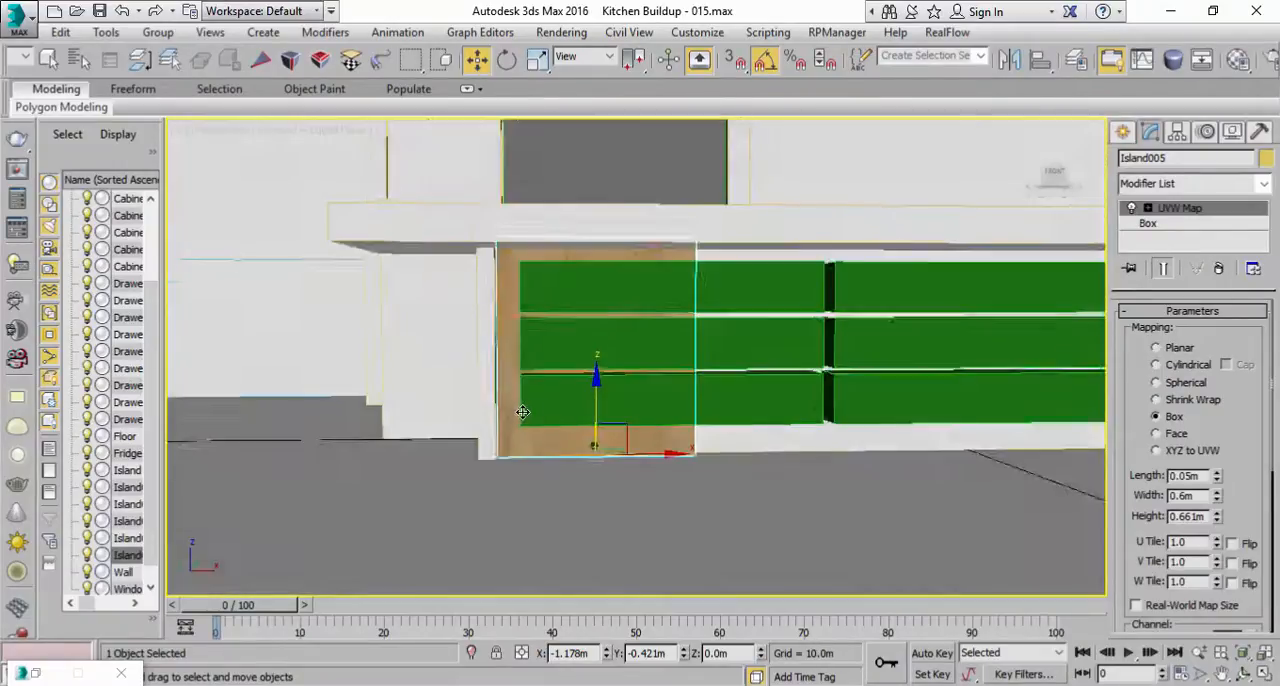
middle_drag(659, 407, 599, 431)
click(1192, 226)
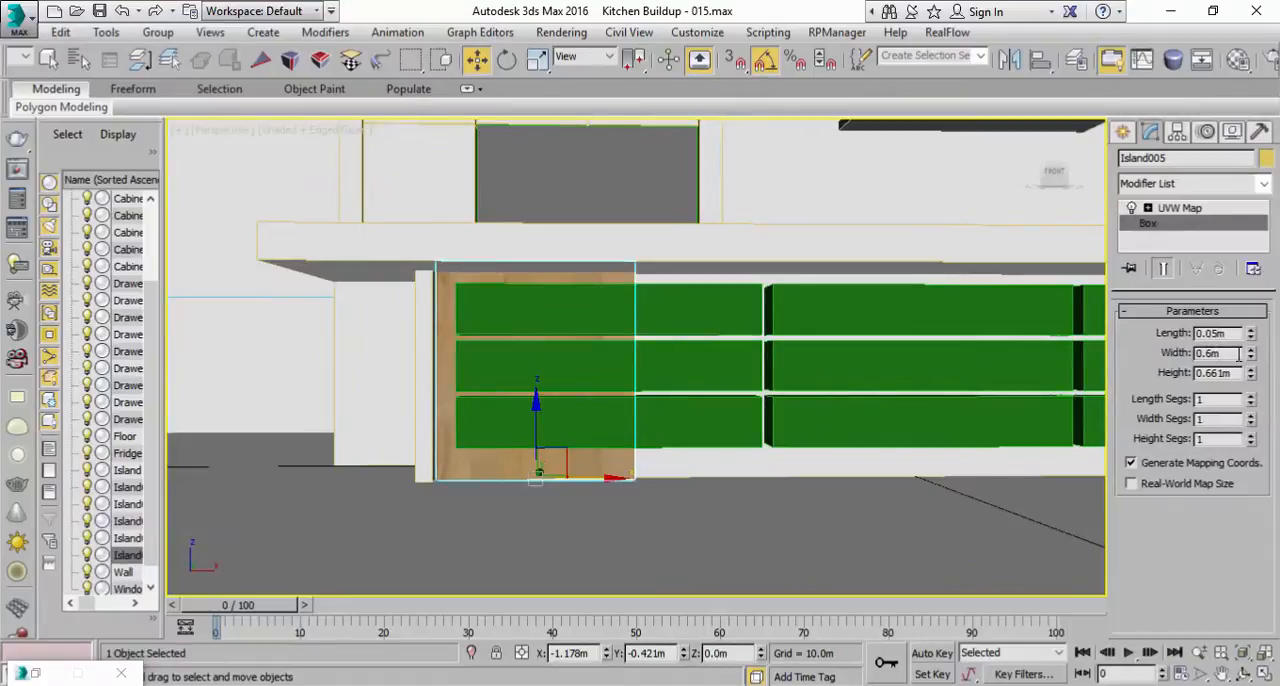
mouse_move(1251, 358)
mouse_down()
mouse_move(1251, 372)
mouse_move(1234, 354)
mouse_up()
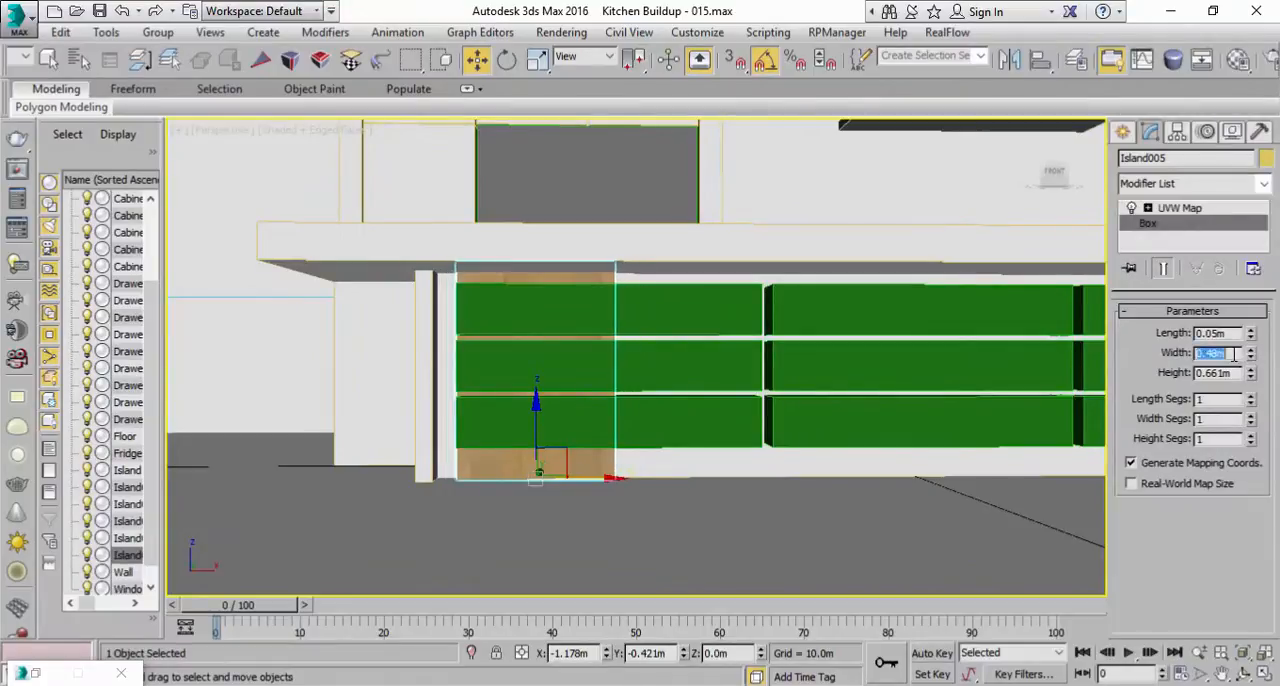
text(0.4)
key(Return)
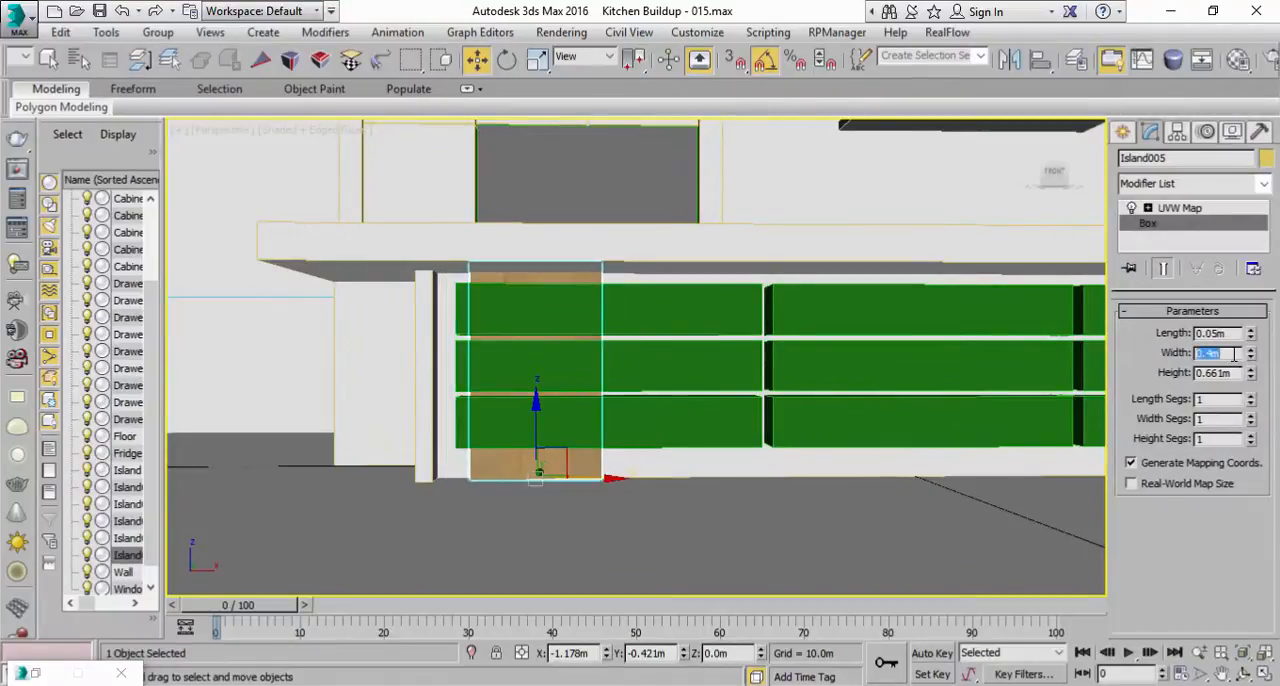
Step: Move the wood panel along X against the island's end panel, refining it in the Front view to about X -1.281 m
alt+middle_drag(680, 334, 700, 420)
drag(576, 460, 558, 464)
click(1262, 674)
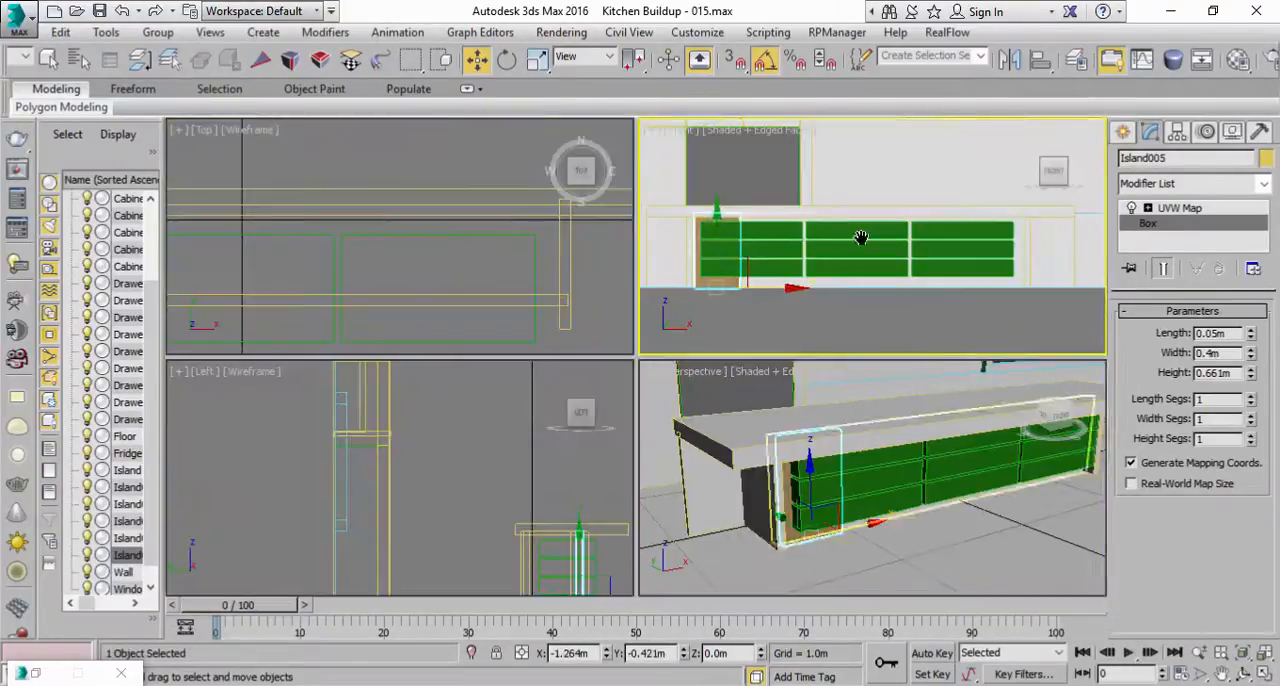
scroll(890, 290, up, 5)
mouse_move(906, 251)
middle_down()
mouse_move(867, 250)
mouse_move(902, 247)
middle_up()
drag(813, 297, 808, 296)
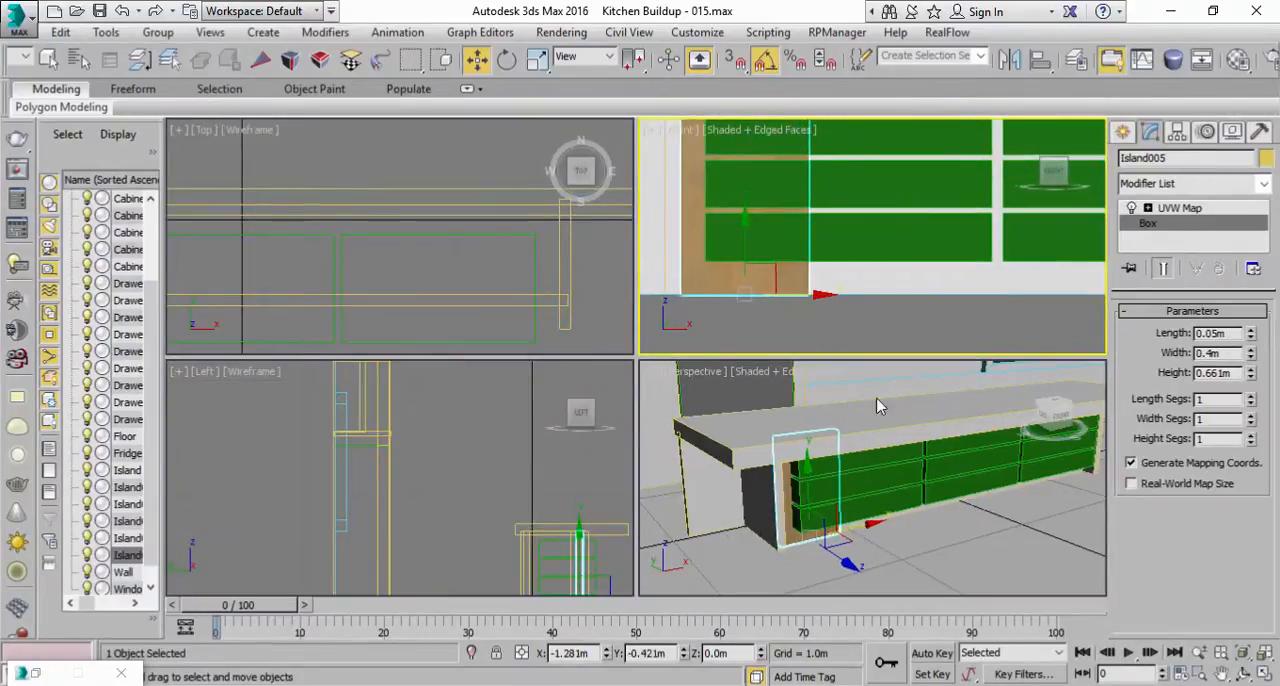
right_click(950, 430)
click(1263, 676)
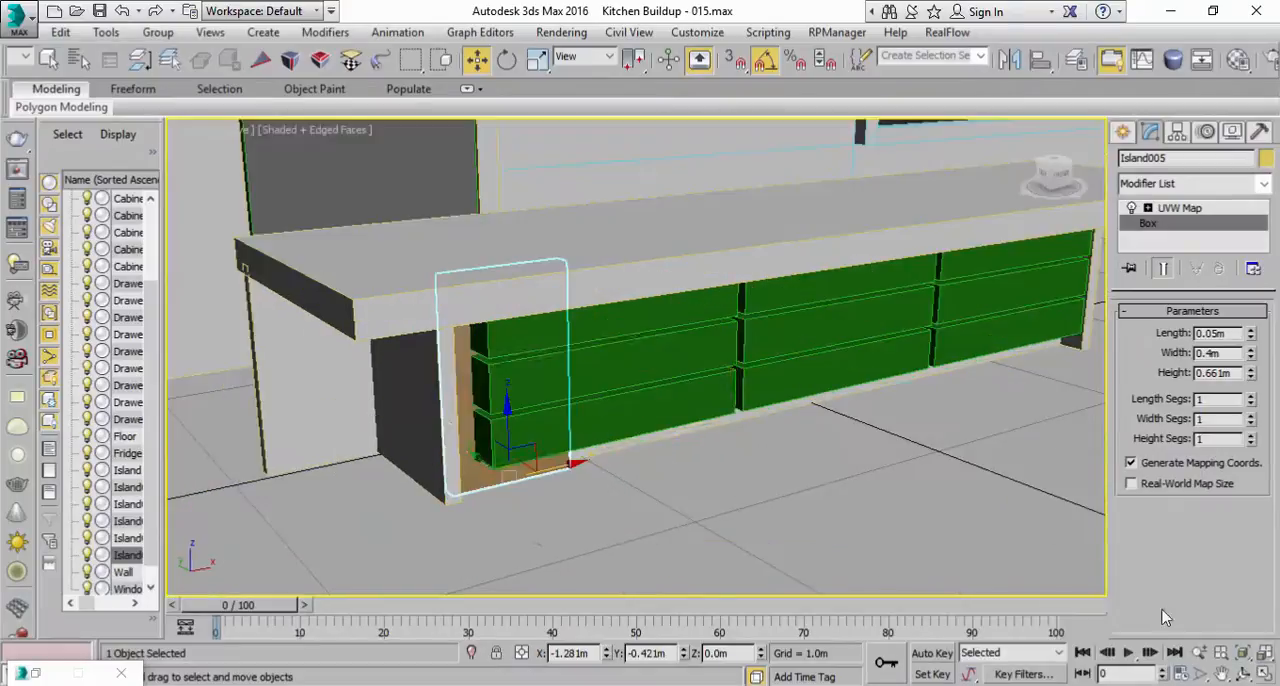
Step: Preview an array of the wood panel, reset all array parameters, and enable a total X move of 2 m
alt+middle_drag(640, 386, 611, 404)
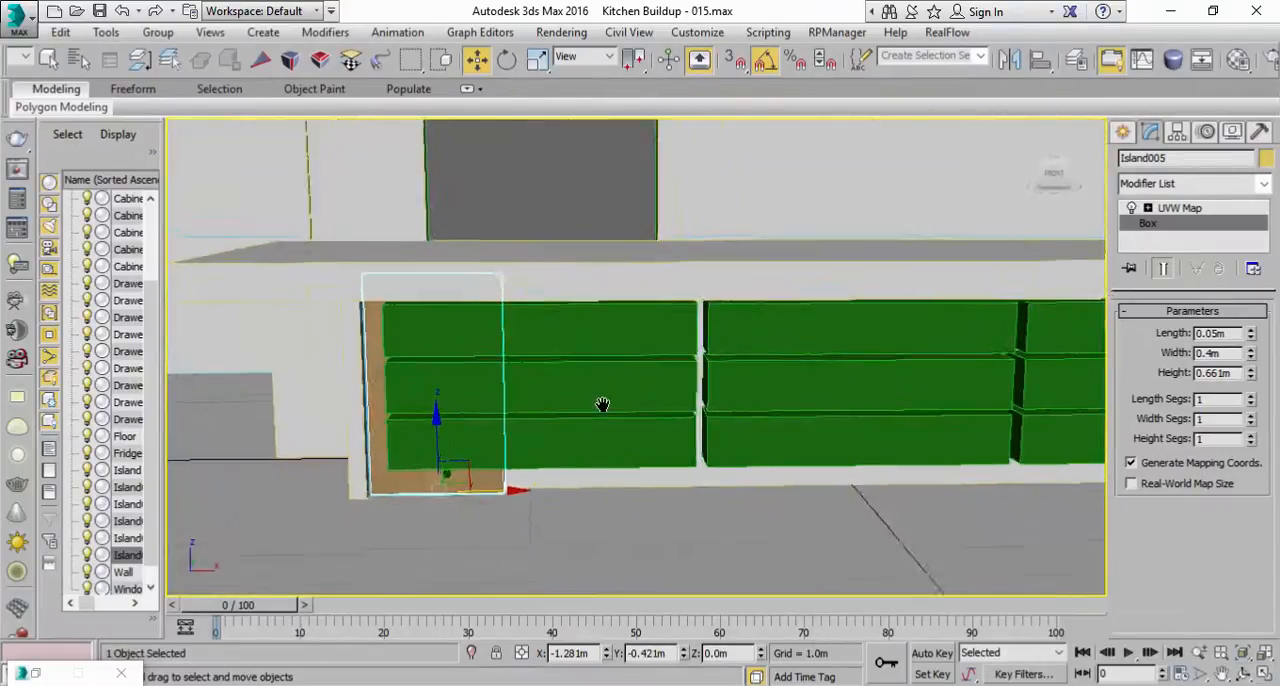
scroll(611, 404, down, 3)
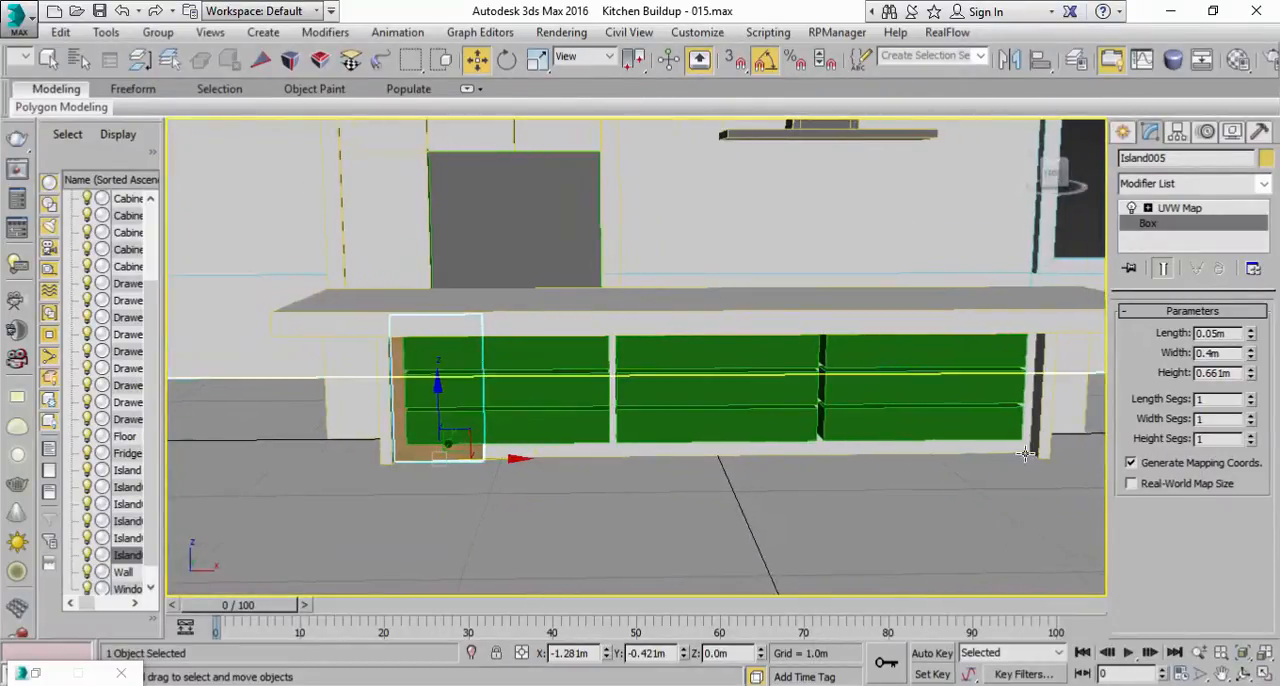
click(102, 36)
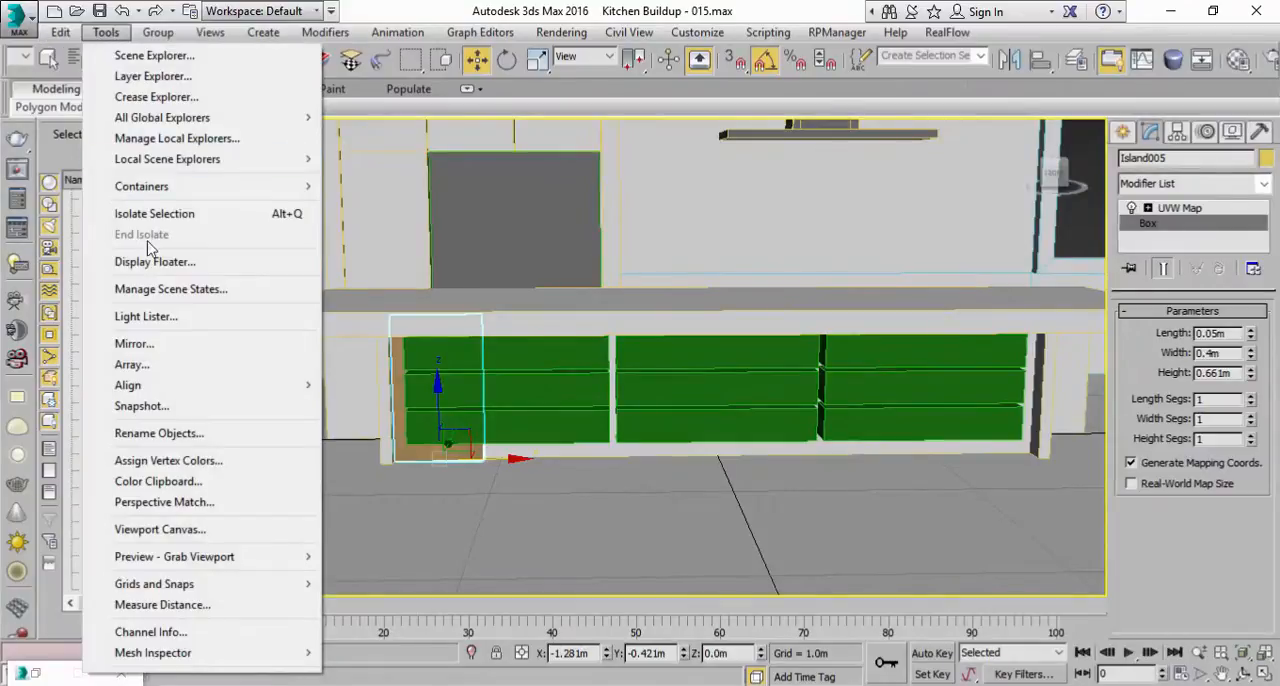
click(150, 364)
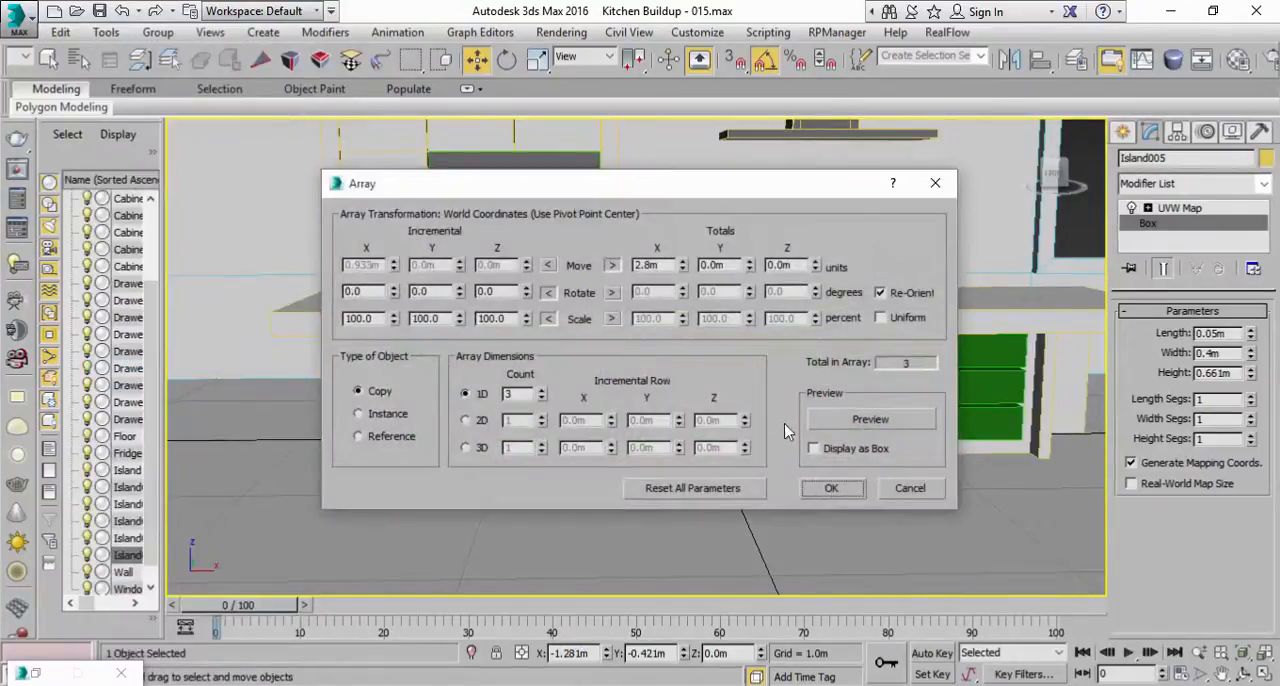
click(836, 421)
drag(703, 191, 1013, 359)
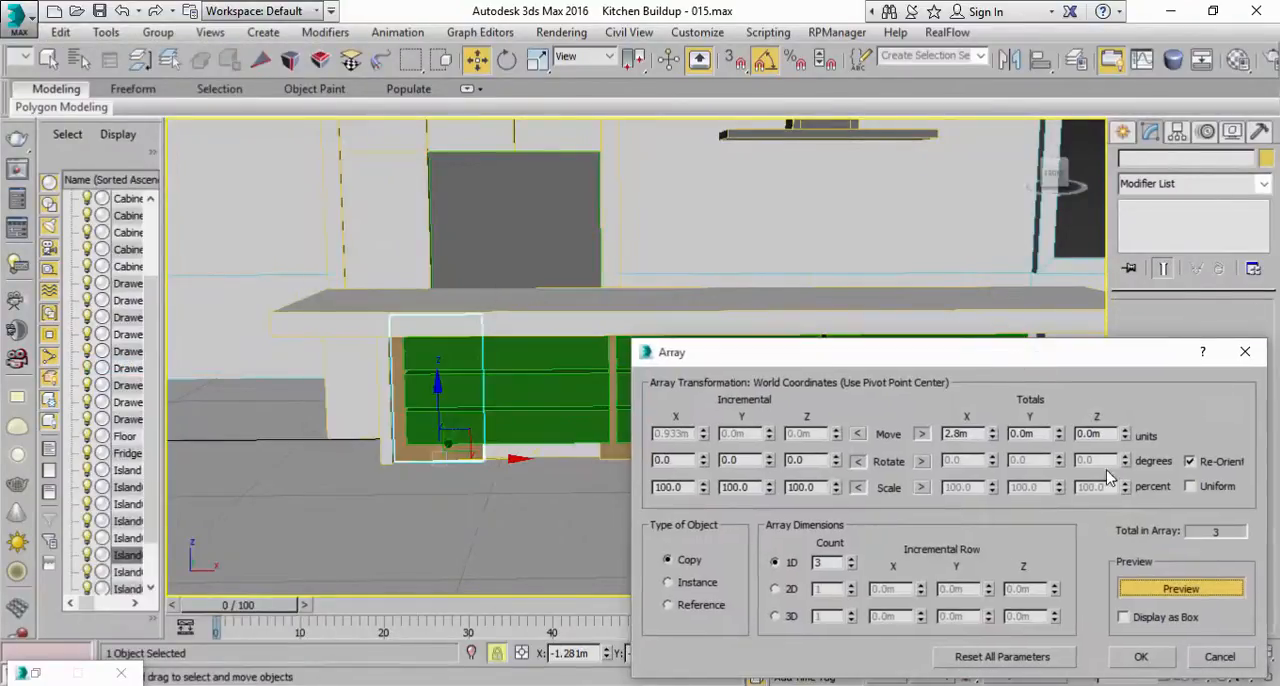
click(1022, 652)
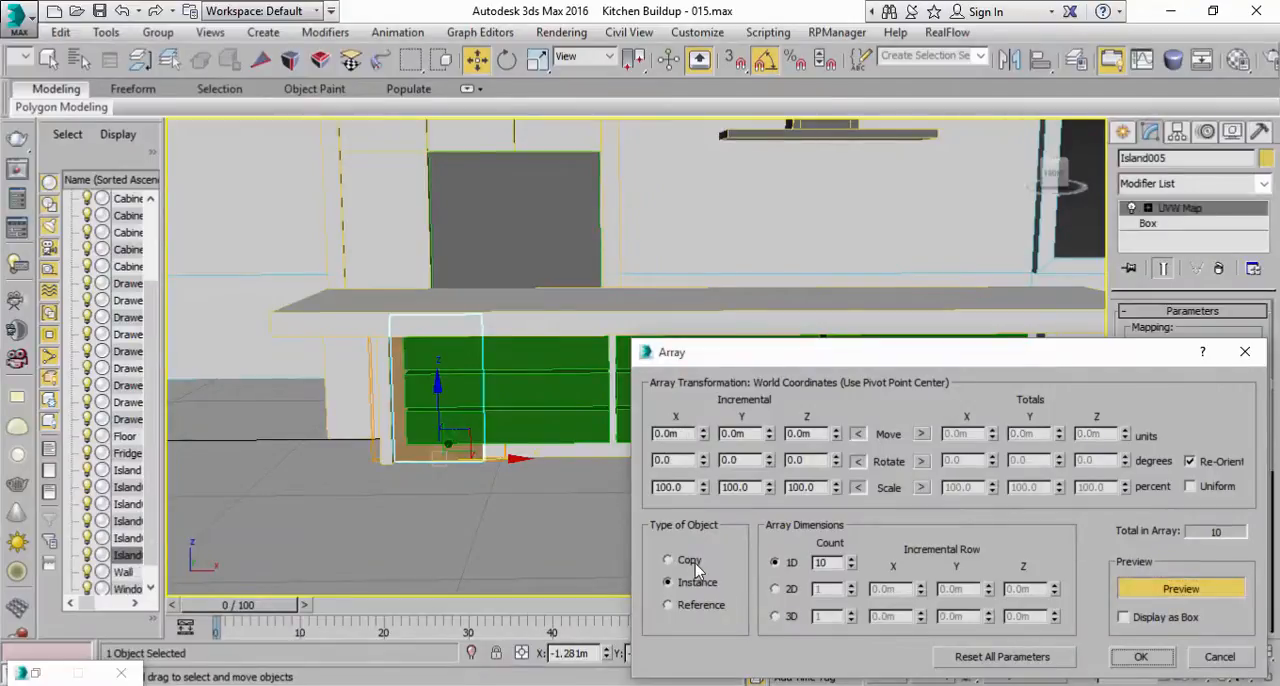
click(920, 435)
click(995, 432)
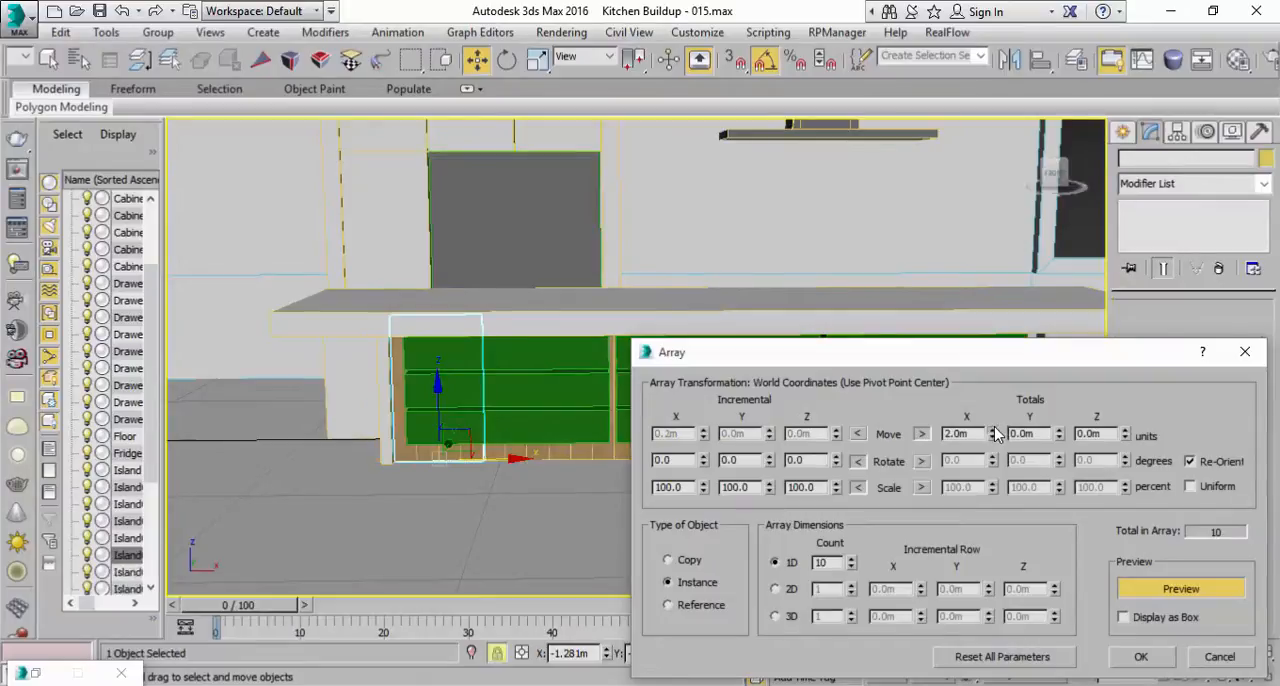
Step: Set the wood panel array to 7 instances over a total X move of 2.95 m and create it
drag(979, 361, 945, 518)
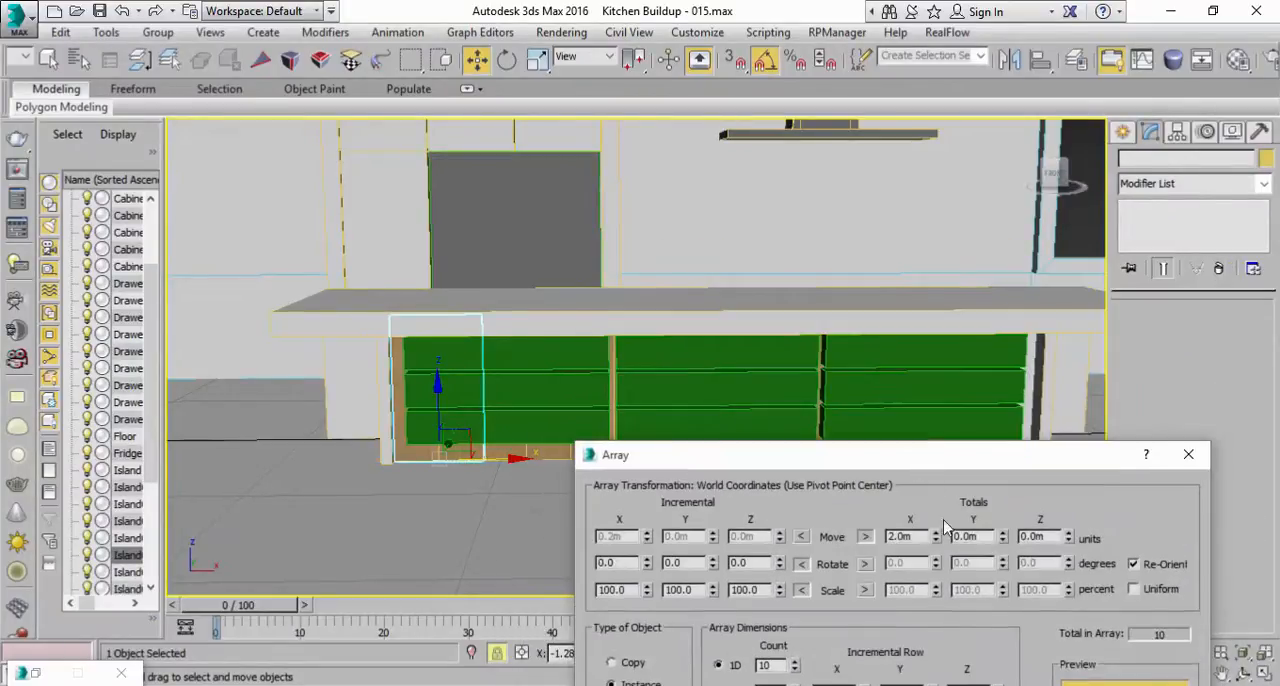
click(937, 533)
drag(948, 464, 950, 358)
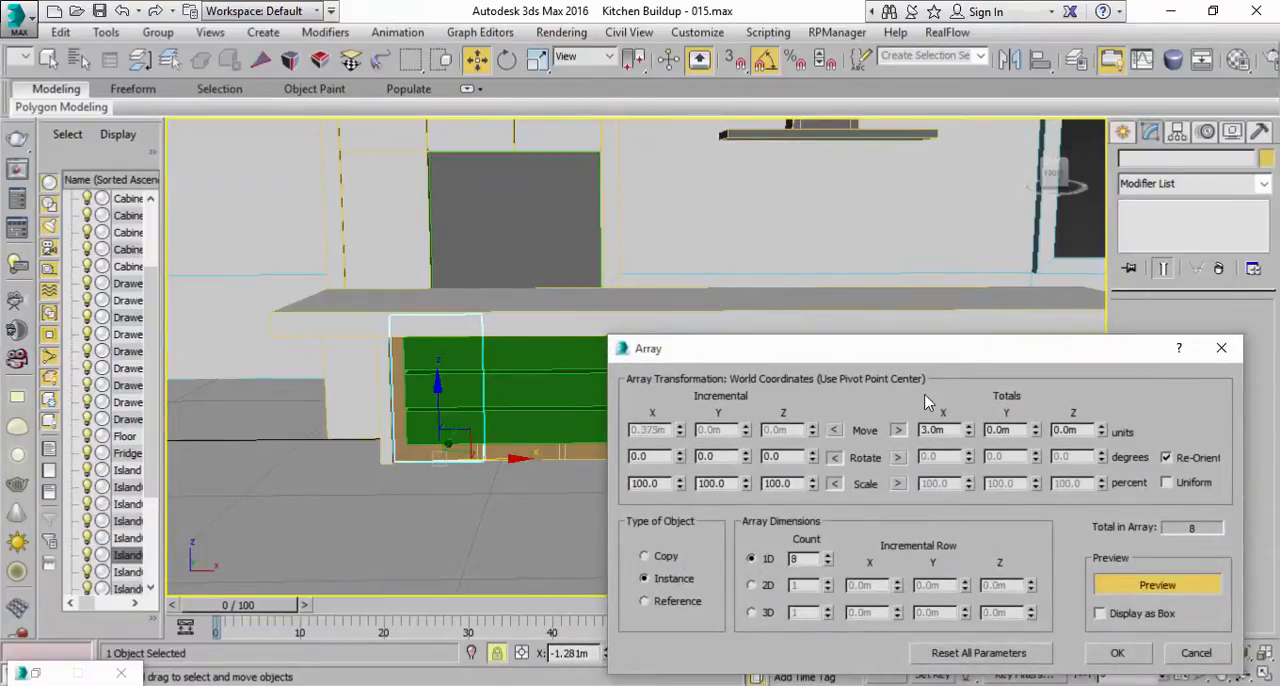
drag(950, 358, 869, 503)
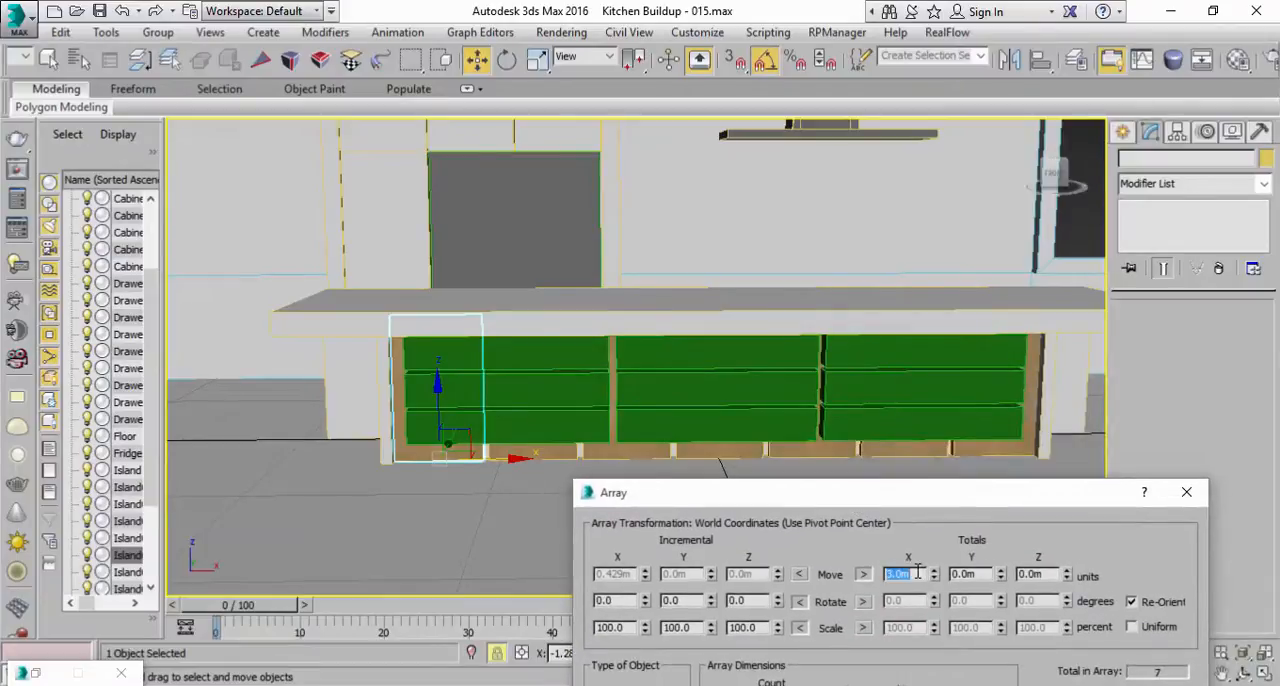
click(984, 572)
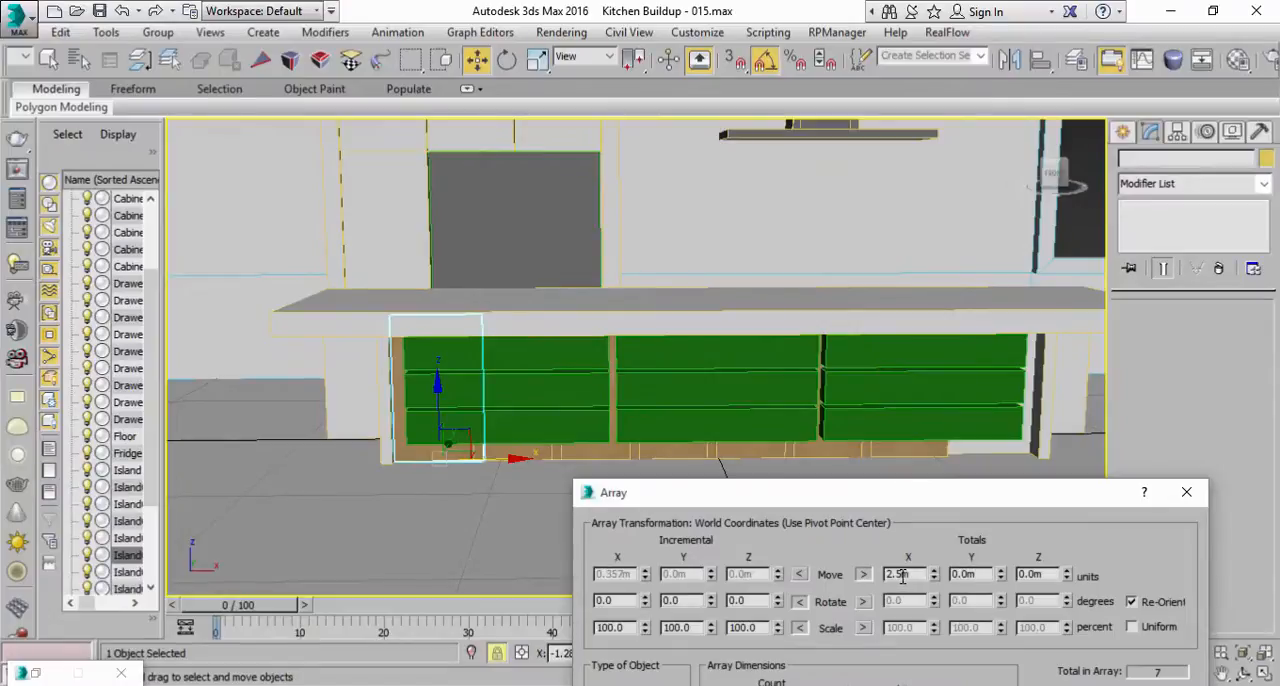
click(976, 574)
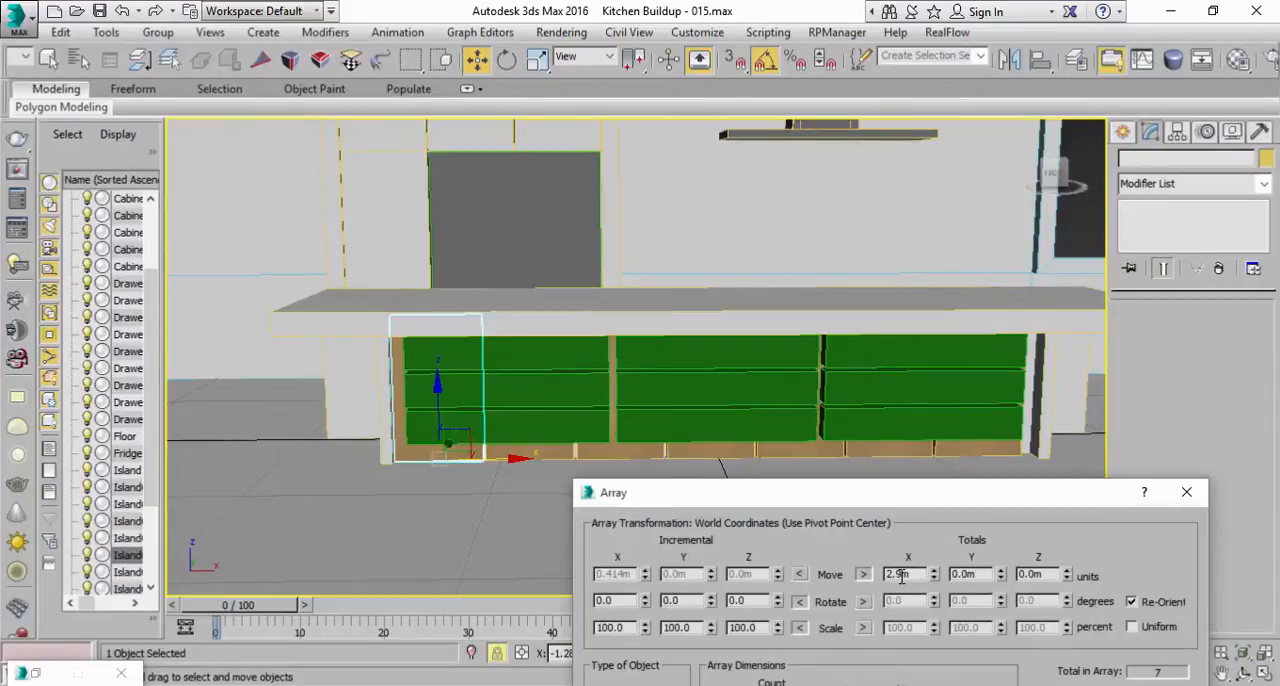
click(963, 574)
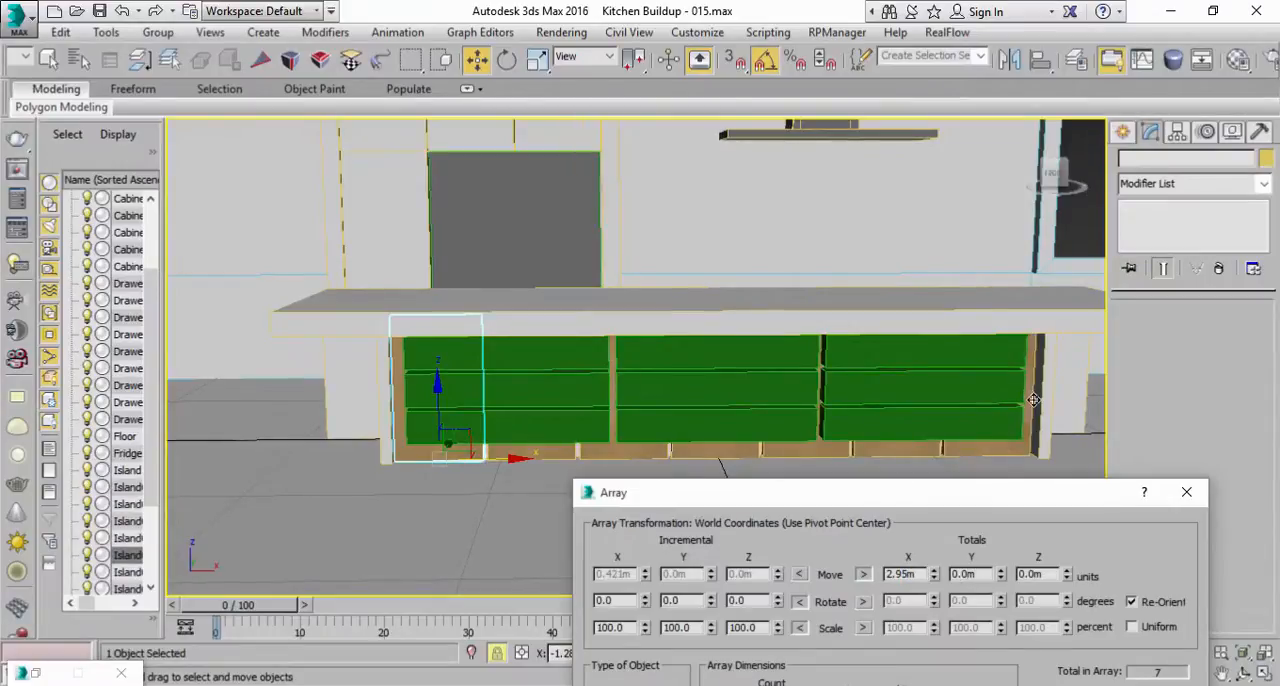
drag(917, 494, 924, 262)
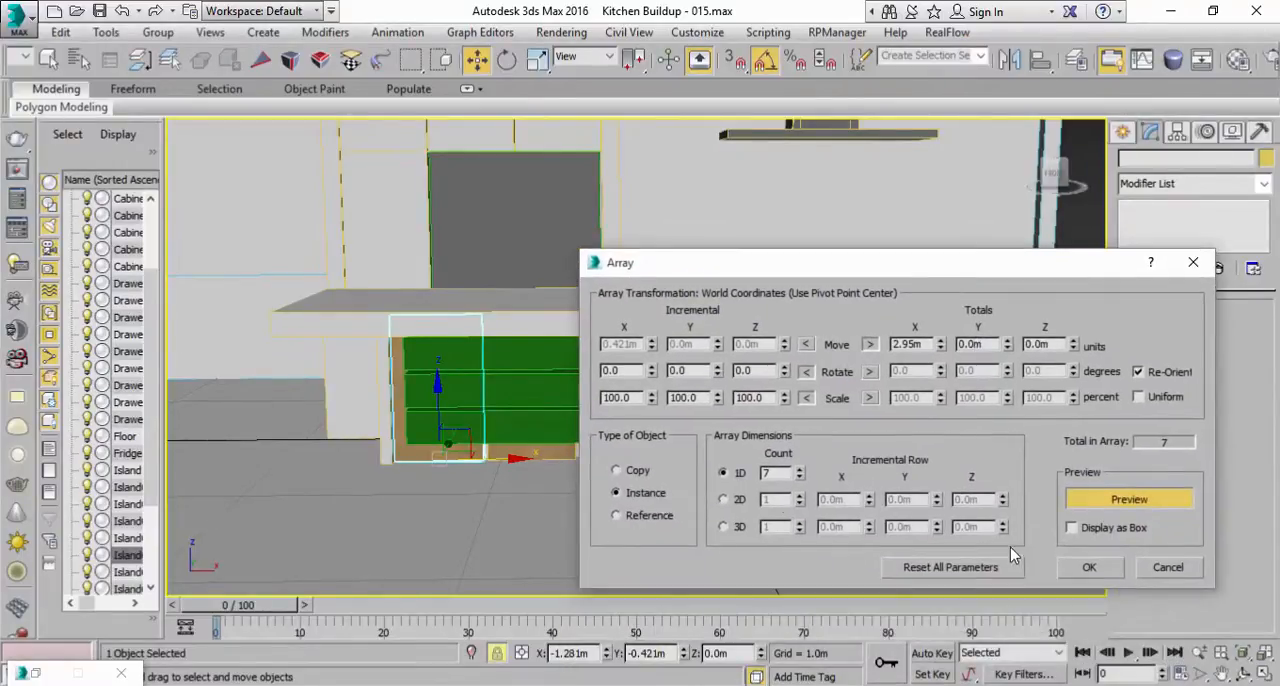
click(1089, 567)
Step: Fit the UVW Map gizmo of the end wood panel instance to the panel's dimensions
click(48, 59)
scroll(863, 365, up, 4)
scroll(855, 465, down, 4)
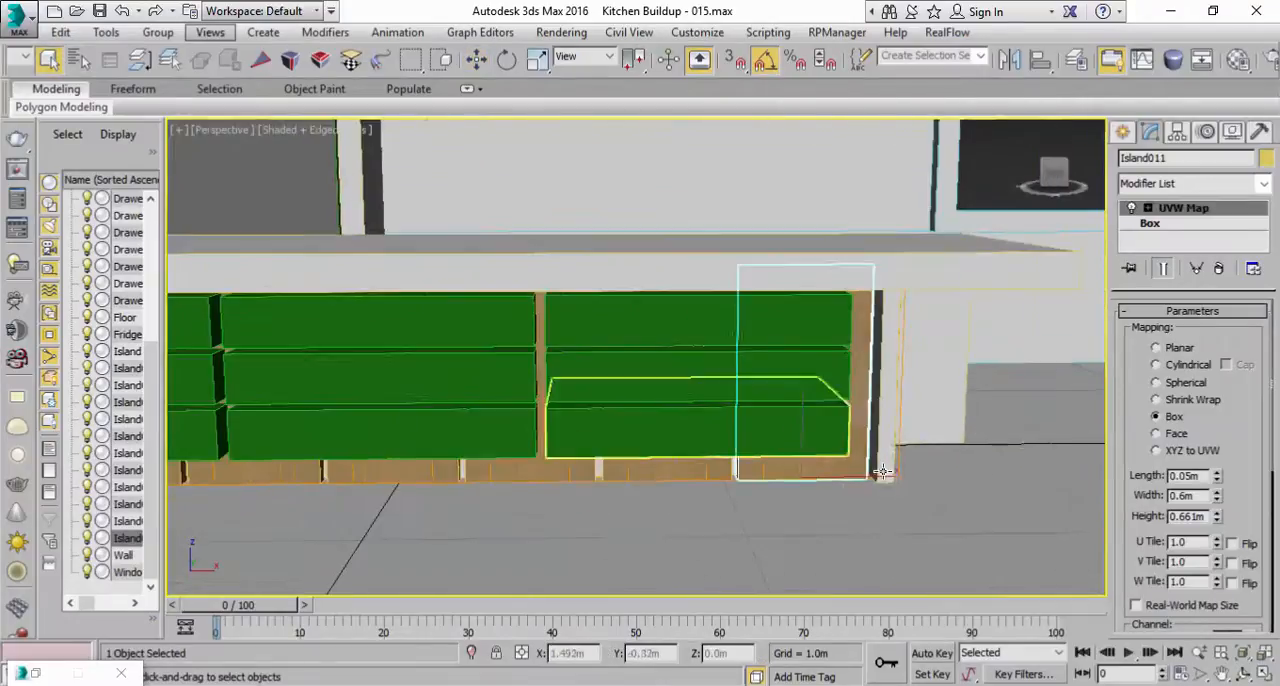
click(810, 514)
click(775, 476)
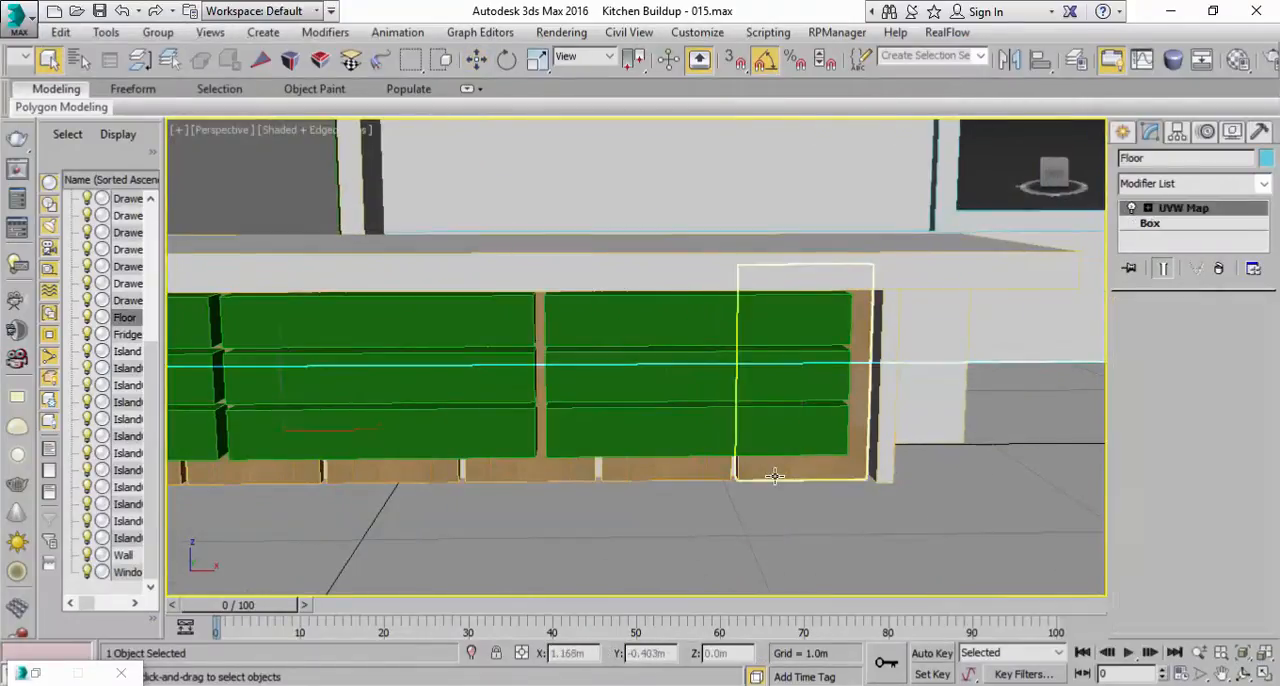
click(1160, 224)
click(1181, 209)
scroll(1157, 479, down, 5)
click(1158, 528)
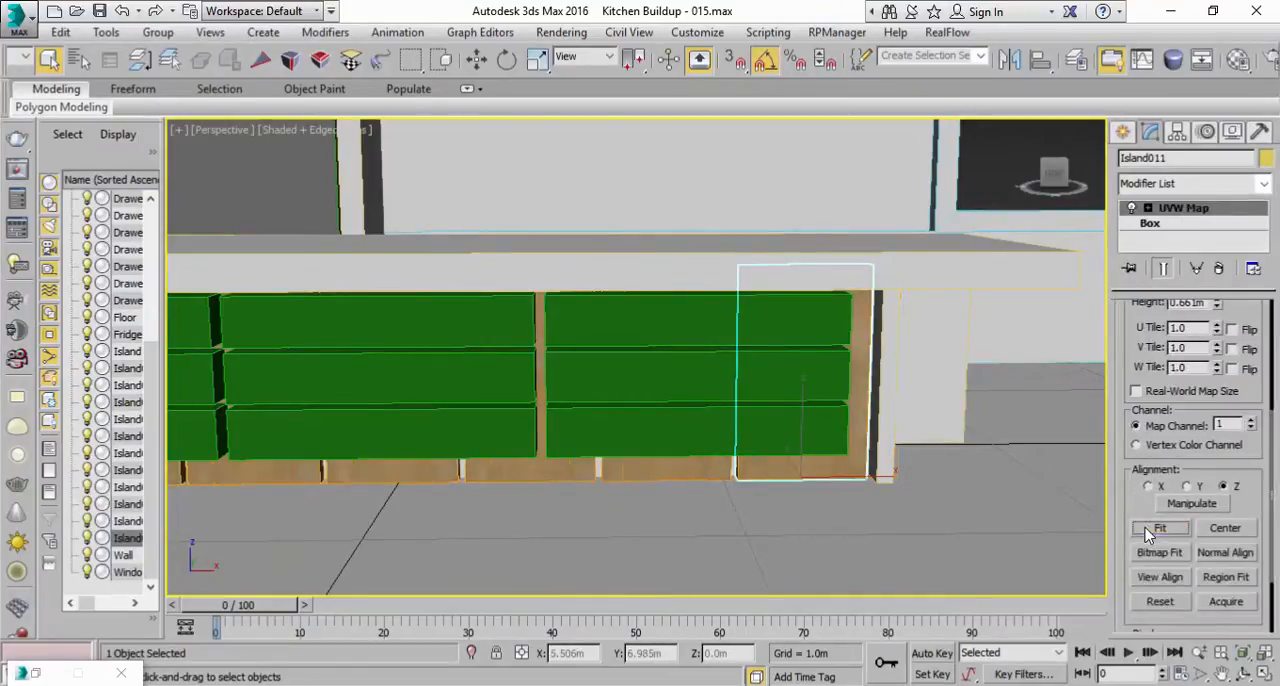
Step: Save the scene as Kitchen Buildup - 016.max and show the kitchen reference image from Photos beside the 3ds Max window
scroll(966, 491, down, 3)
alt+middle_drag(751, 420, 880, 431)
key(ctrl+s)
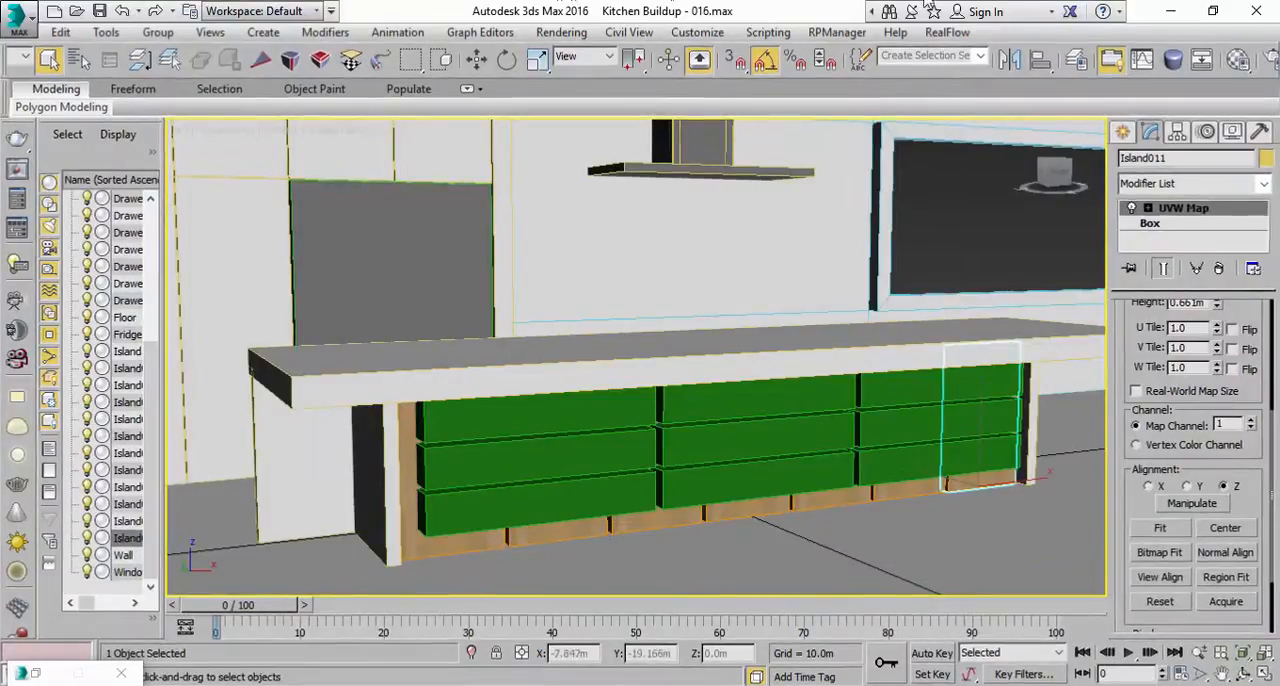
click(1213, 11)
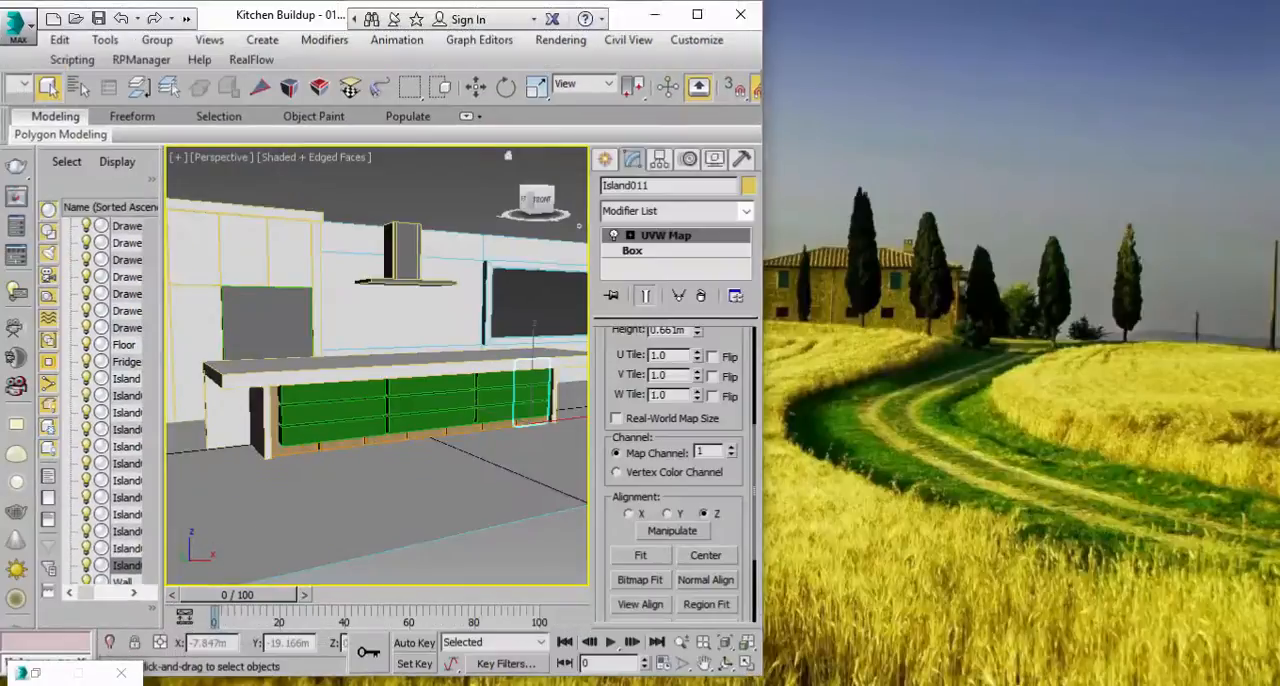
click(700, 685)
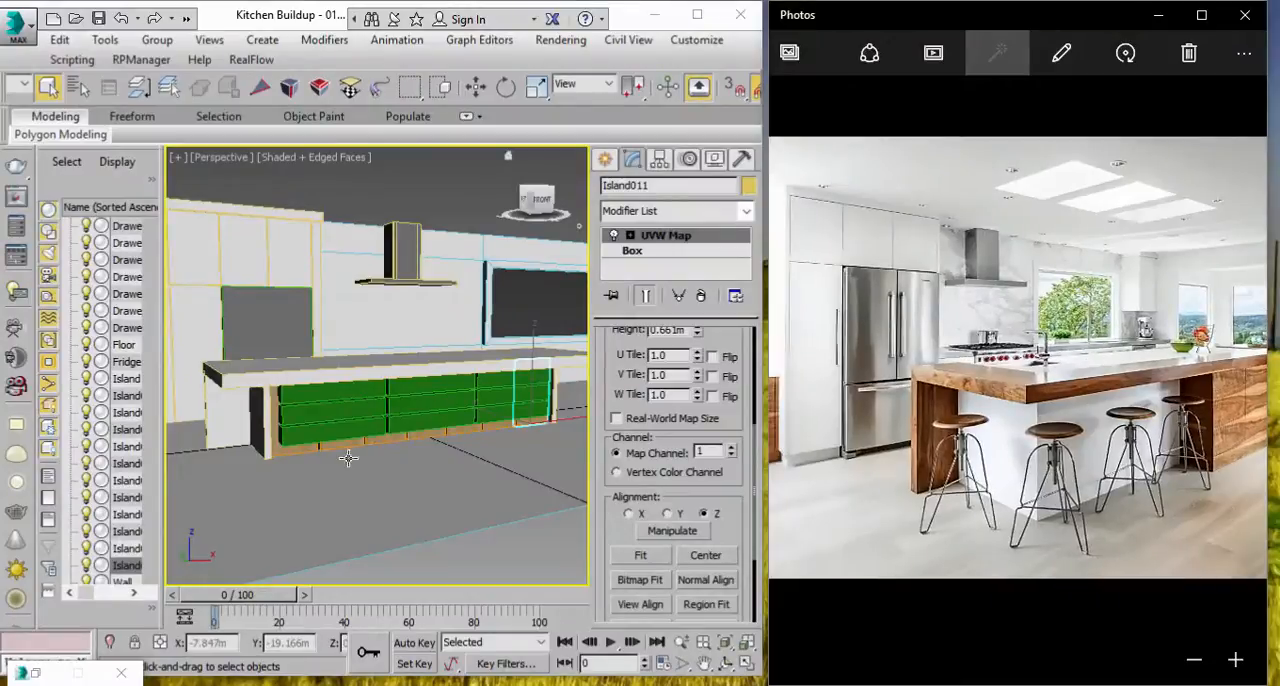
Step: Clone the fridge box as an independent copy
scroll(334, 299, up, 5)
scroll(334, 299, down, 2)
alt+middle_drag(334, 299, 391, 403)
click(335, 458)
scroll(335, 458, down, 3)
middle_drag(349, 449, 380, 354)
scroll(380, 354, down, 3)
key(w)
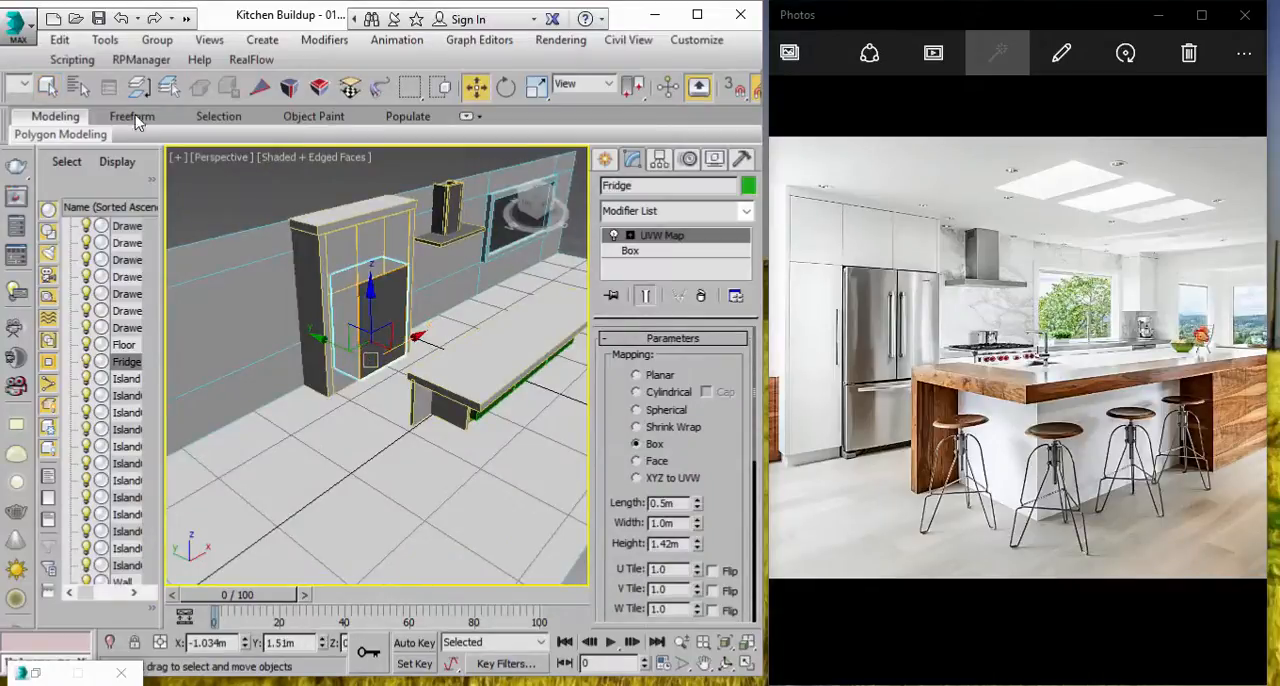
click(60, 40)
click(112, 183)
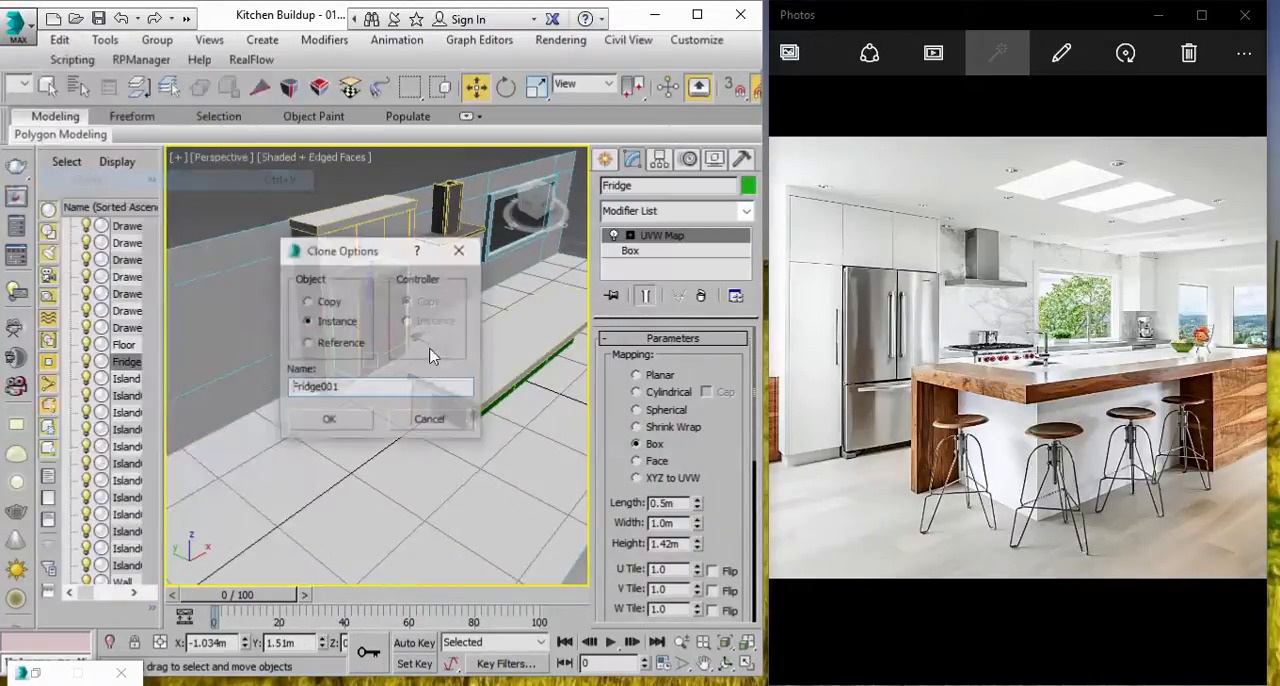
click(330, 303)
click(329, 419)
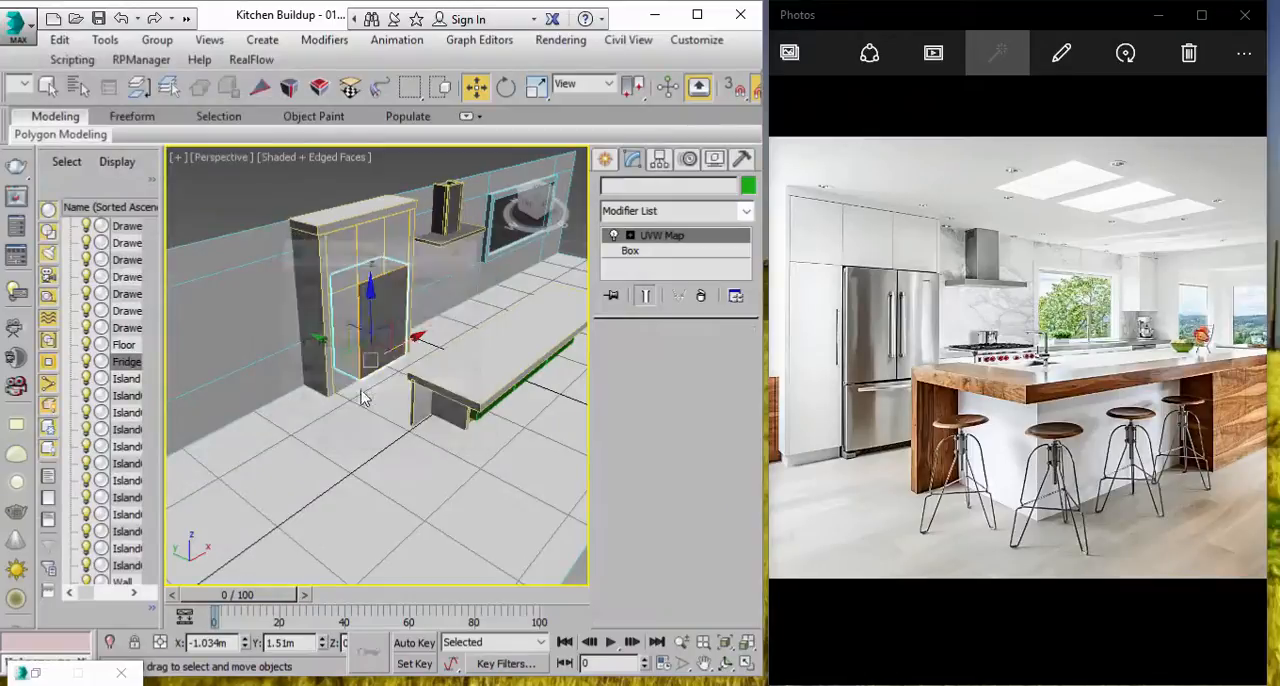
Step: Move the fridge copy along Y into the open area in front of the island, to about Y -3.605 m
drag(323, 338, 540, 463)
middle_drag(540, 463, 357, 390)
drag(475, 432, 488, 441)
middle_drag(488, 441, 417, 458)
Step: Maximize the 3ds Max window and draw a rectangle spline about 0.361 m by 1.059 m on the ground beside the fridge copy
click(609, 156)
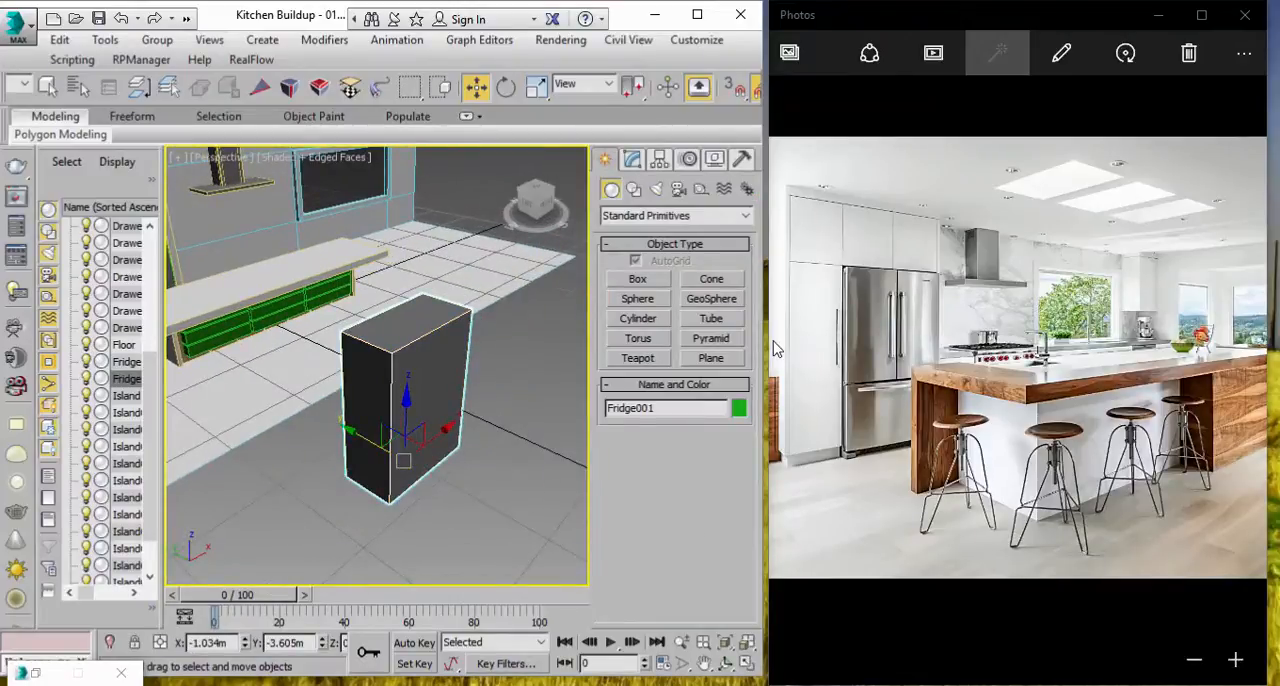
click(900, 355)
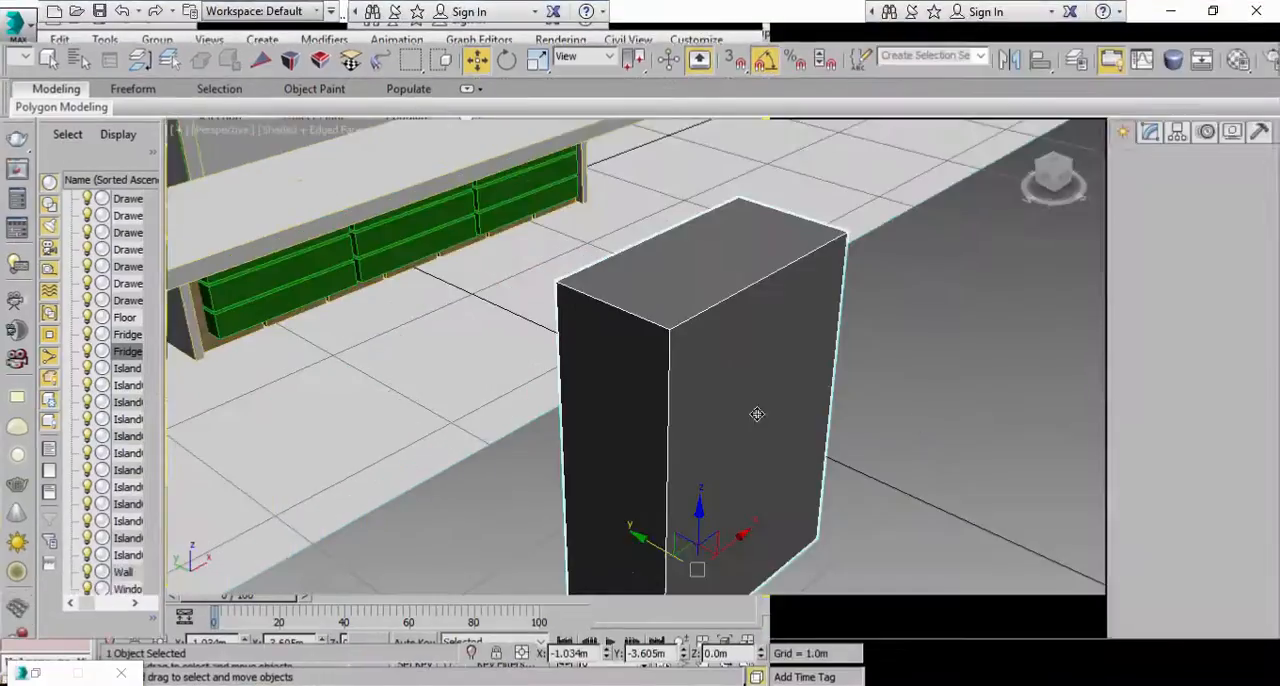
click(942, 390)
scroll(930, 385, down, 4)
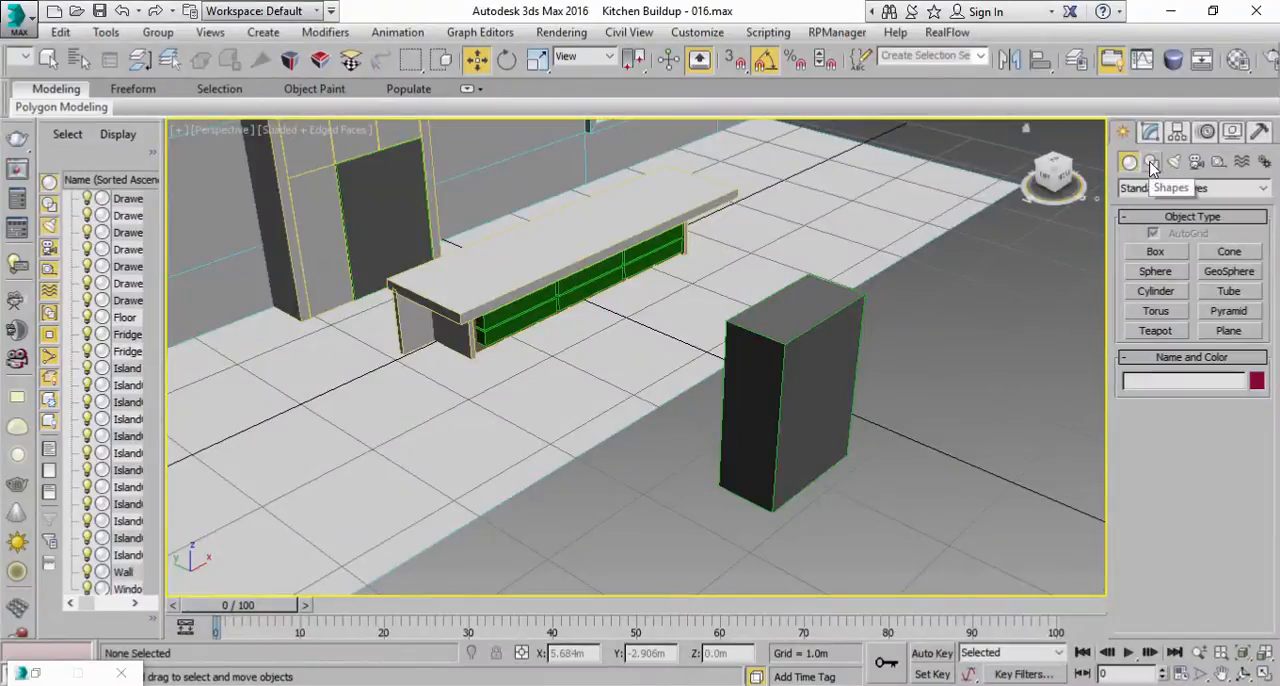
click(1151, 163)
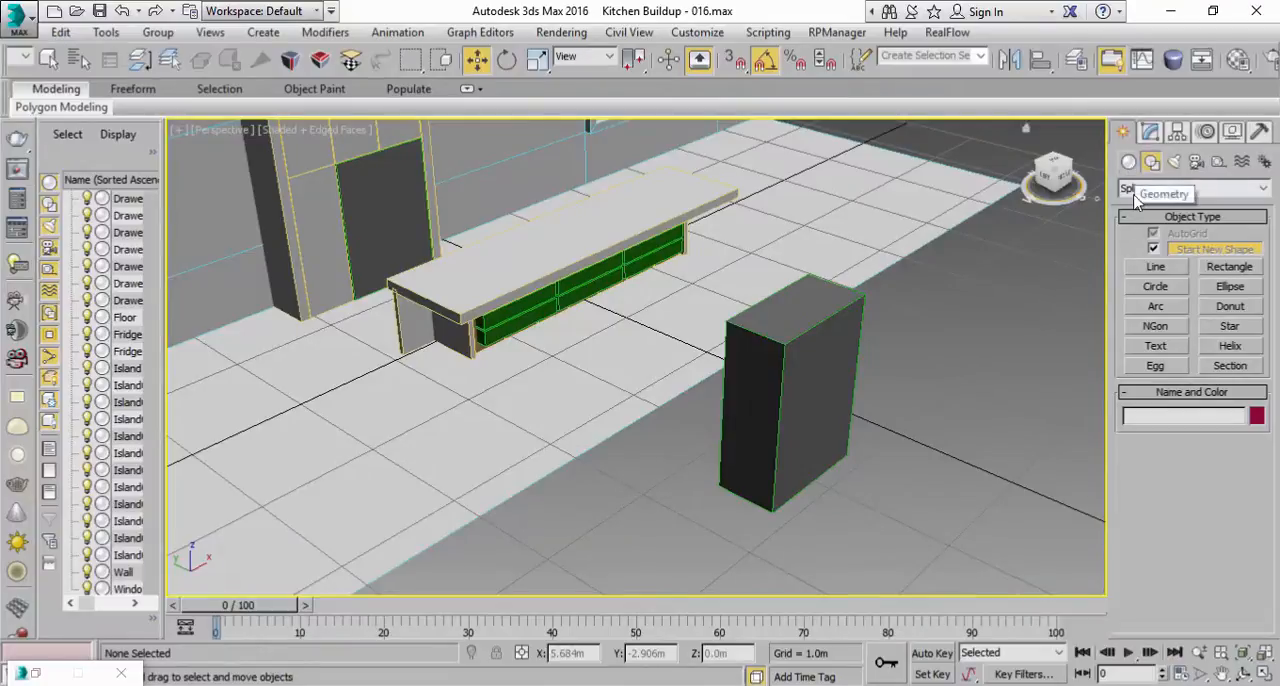
click(1222, 275)
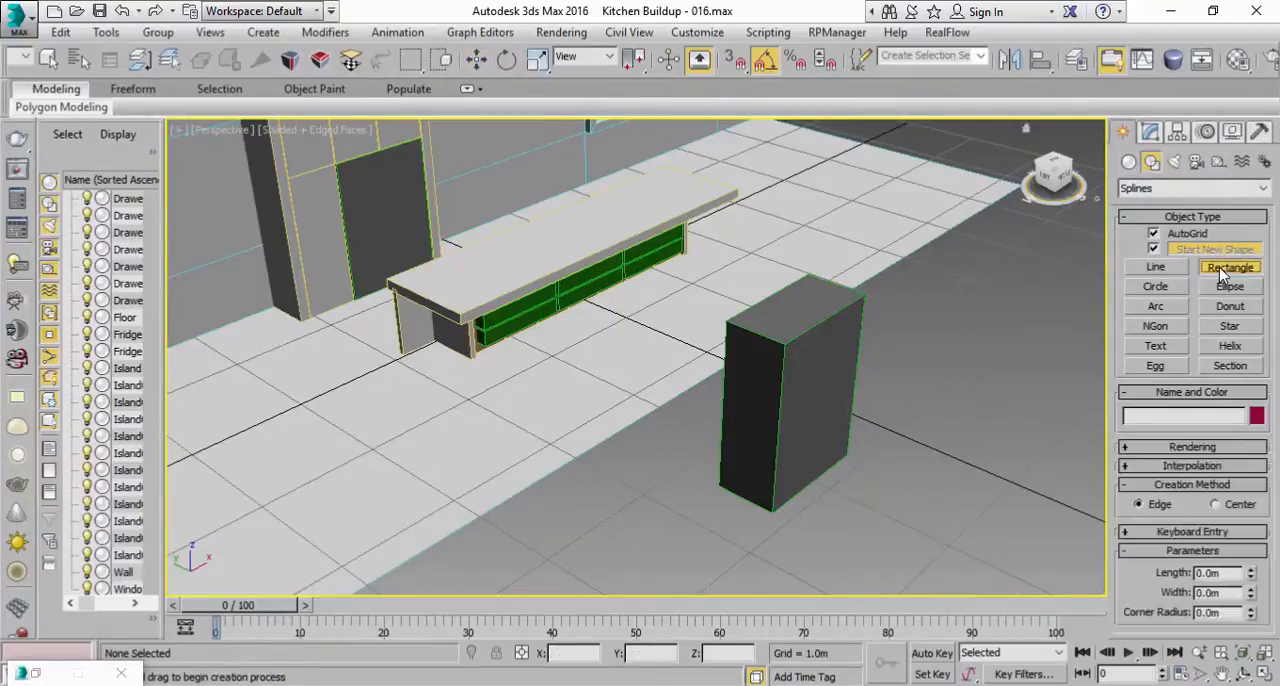
middle_drag(1000, 372, 885, 365)
drag(676, 516, 800, 472)
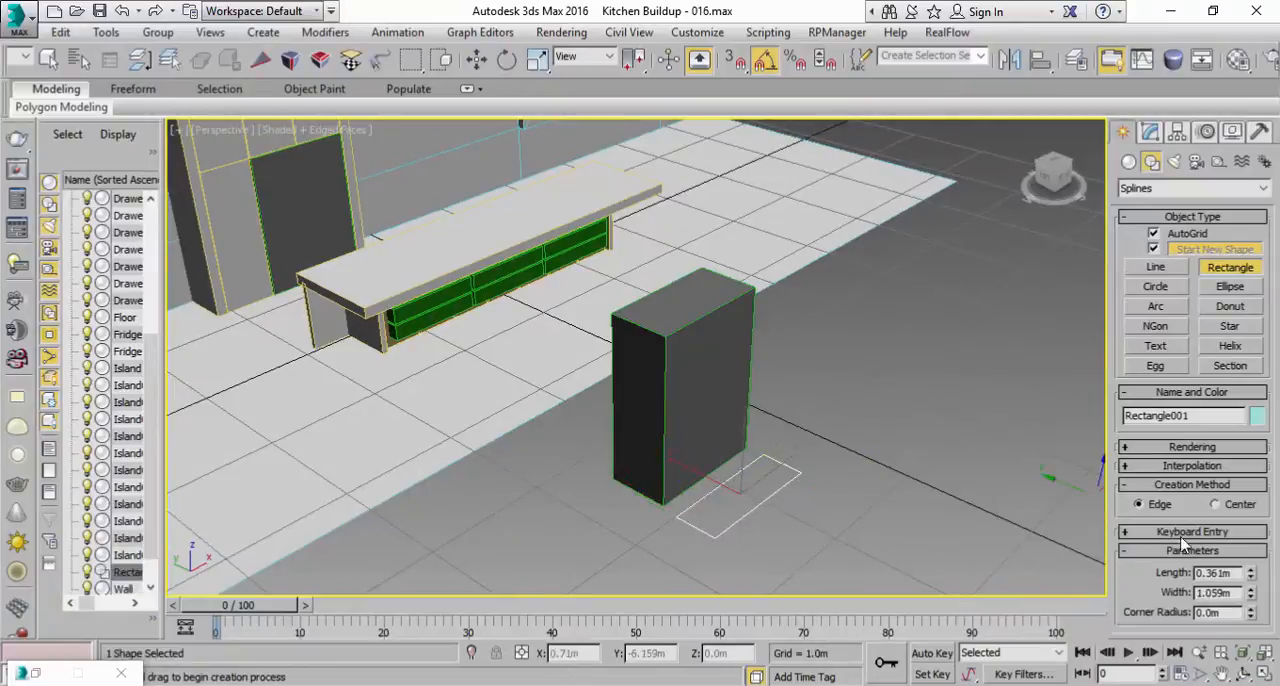
Step: Switch to the four-viewport layout and frame the rectangle and the fridge copy in the Top view
click(1265, 674)
scroll(385, 255, down, 8)
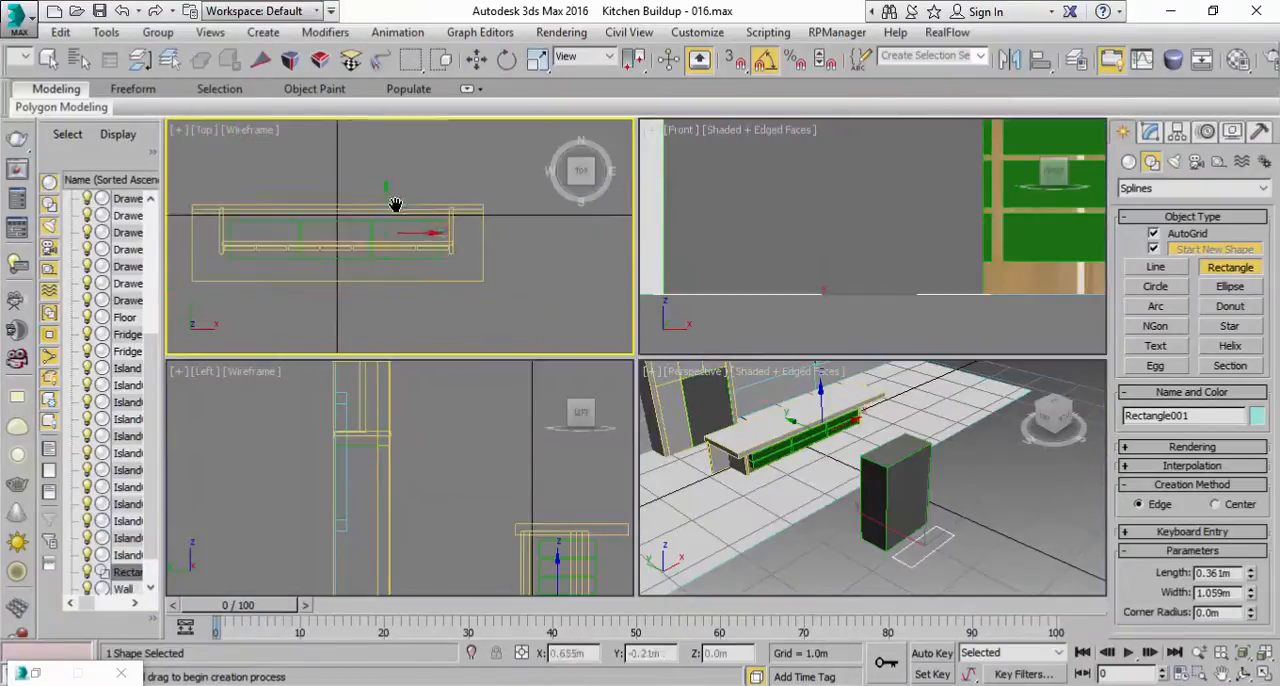
middle_drag(371, 306, 429, 277)
scroll(414, 210, up, 5)
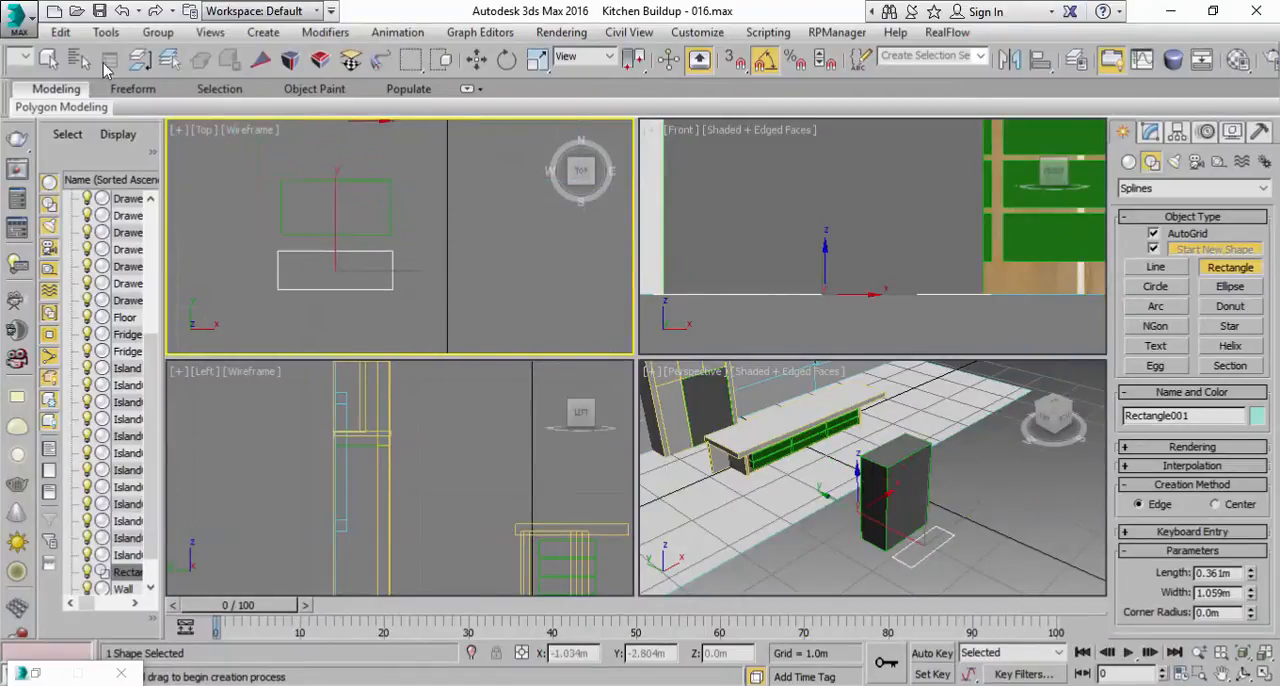
Step: Copy the fridge copy's box height of 1.42 m into the rectangle's width
click(48, 59)
click(355, 235)
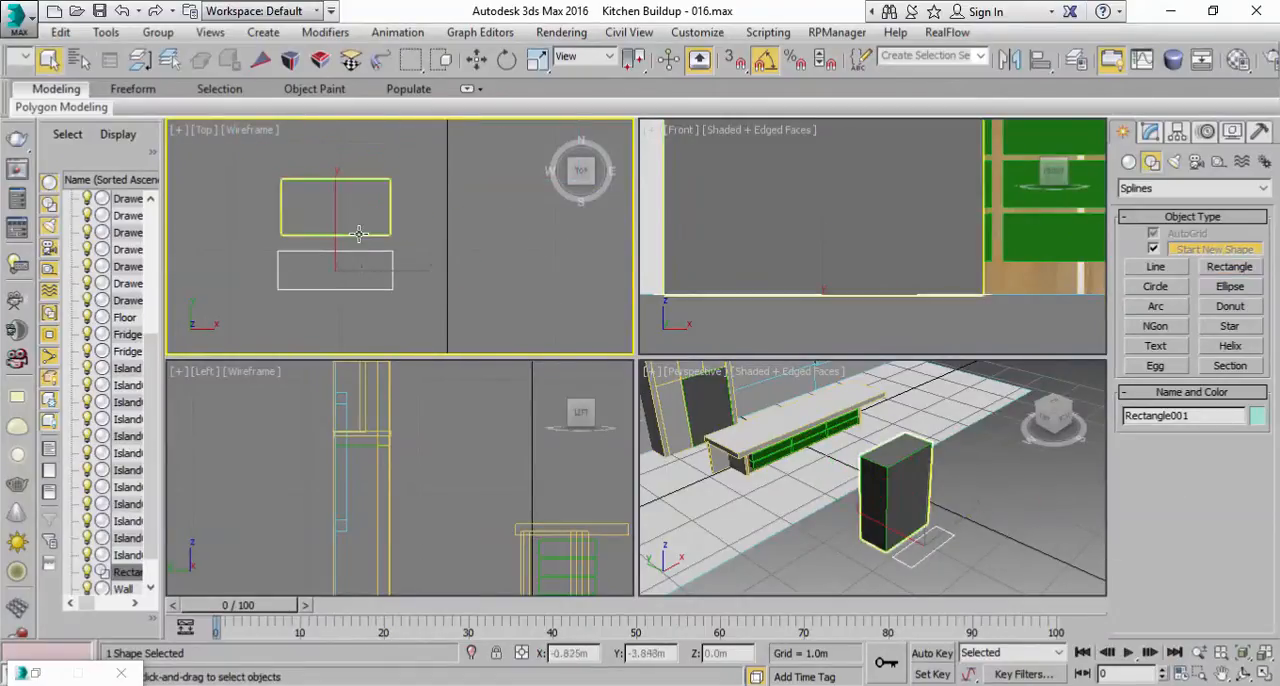
click(1151, 134)
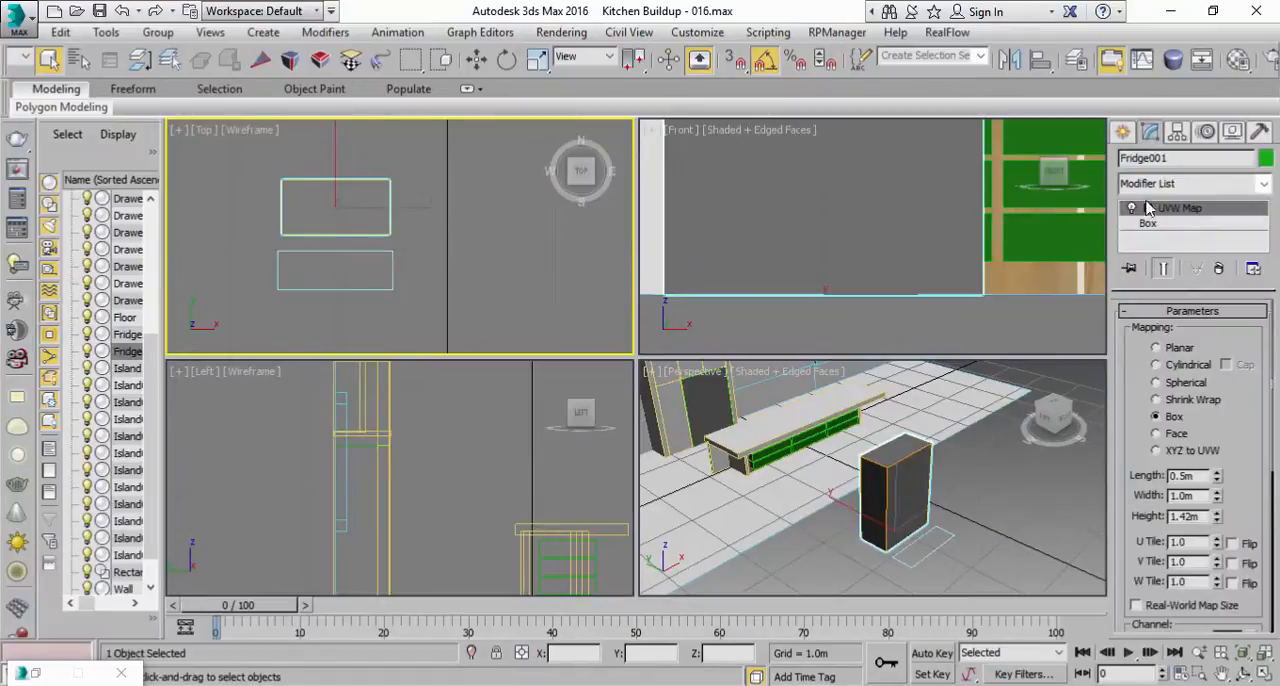
click(1147, 223)
drag(1225, 372, 1187, 372)
right_click(1200, 372)
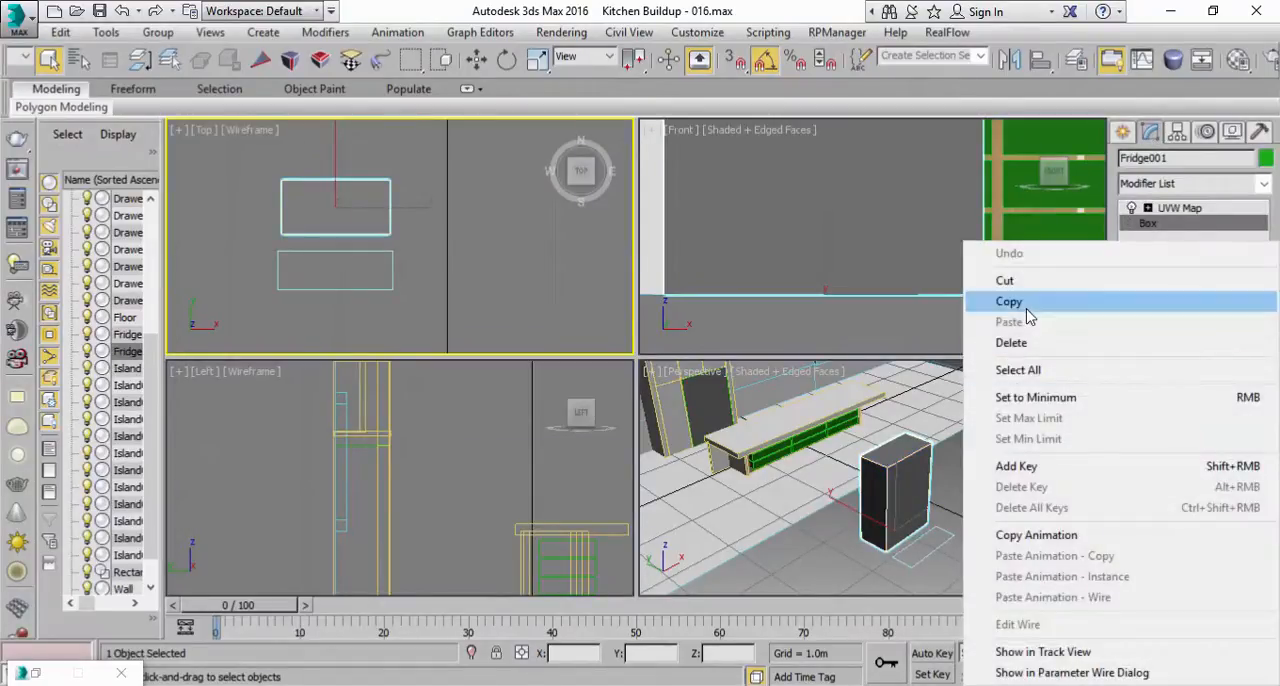
click(1086, 294)
click(358, 289)
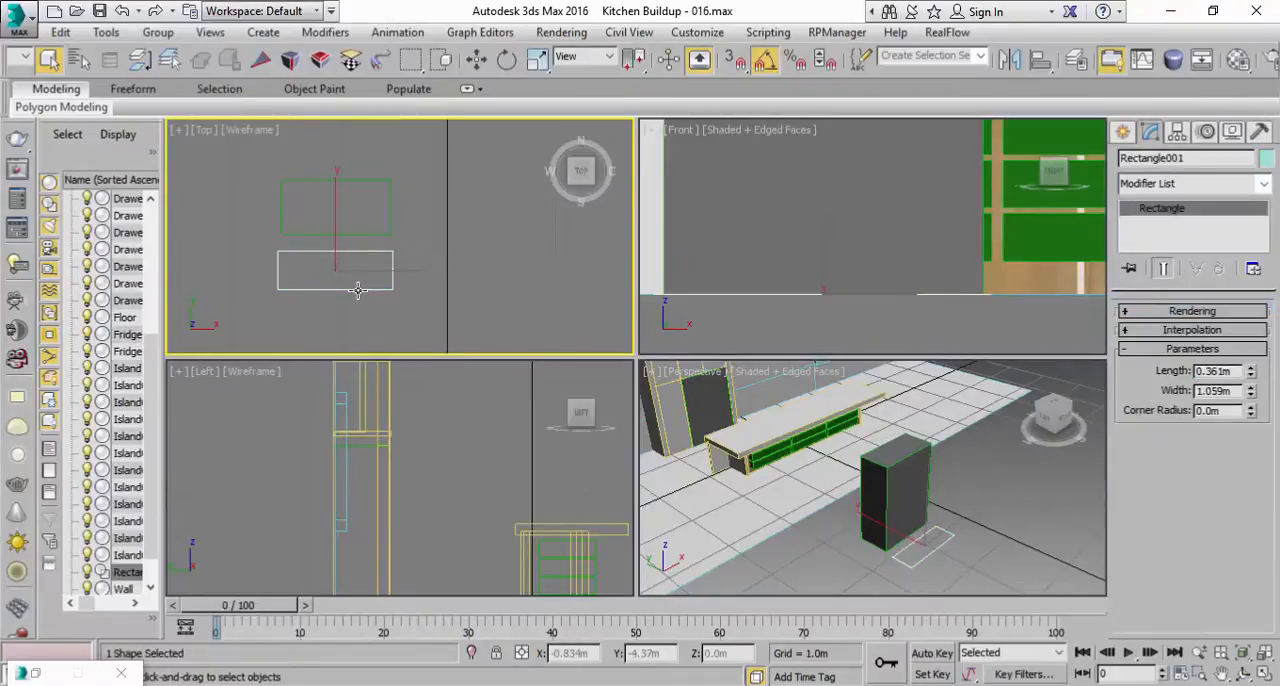
double_click(1210, 390)
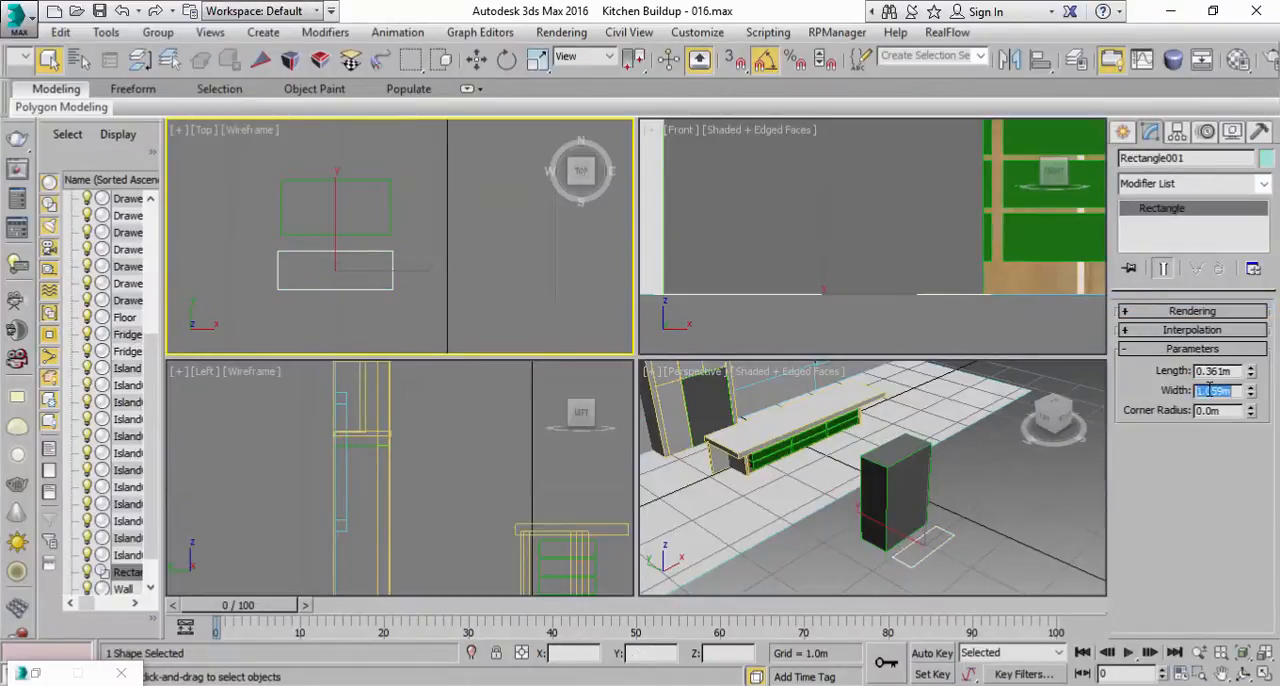
right_click(1210, 390)
click(1010, 324)
key(Return)
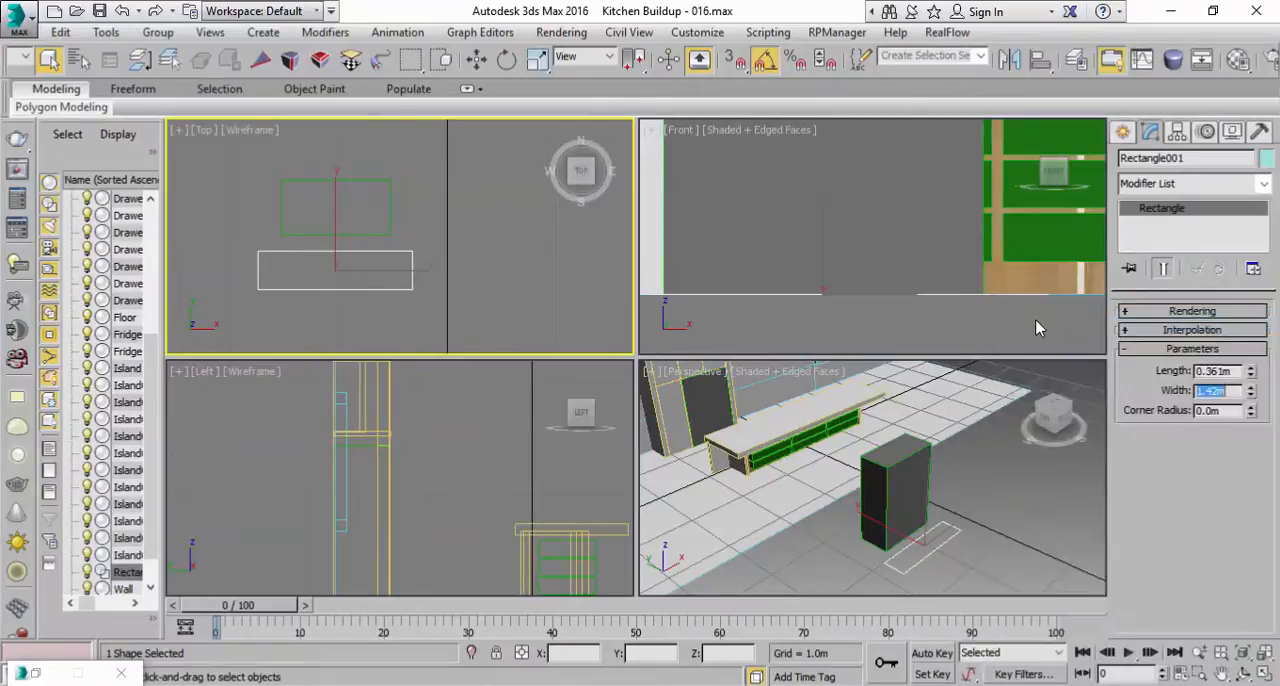
Step: Reduce the rectangle's width to 1.008 m to match the fridge copy's outline in the Top view
middle_drag(481, 278, 505, 282)
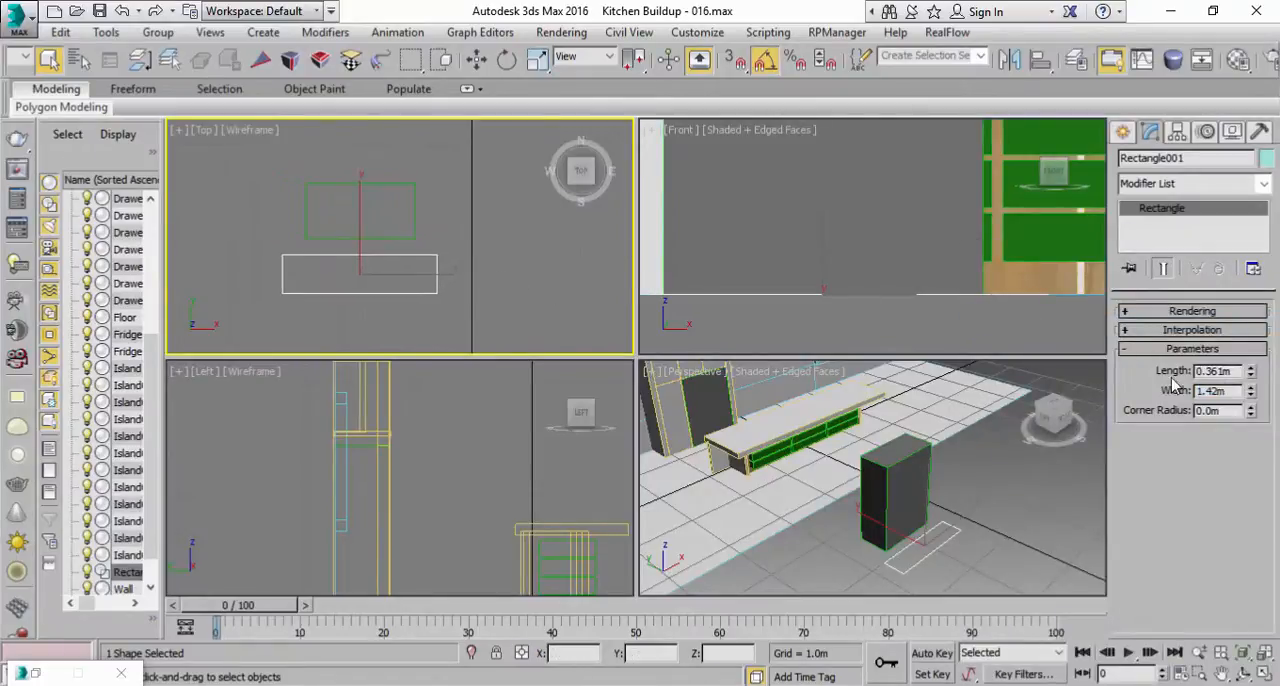
drag(1250, 391, 1243, 418)
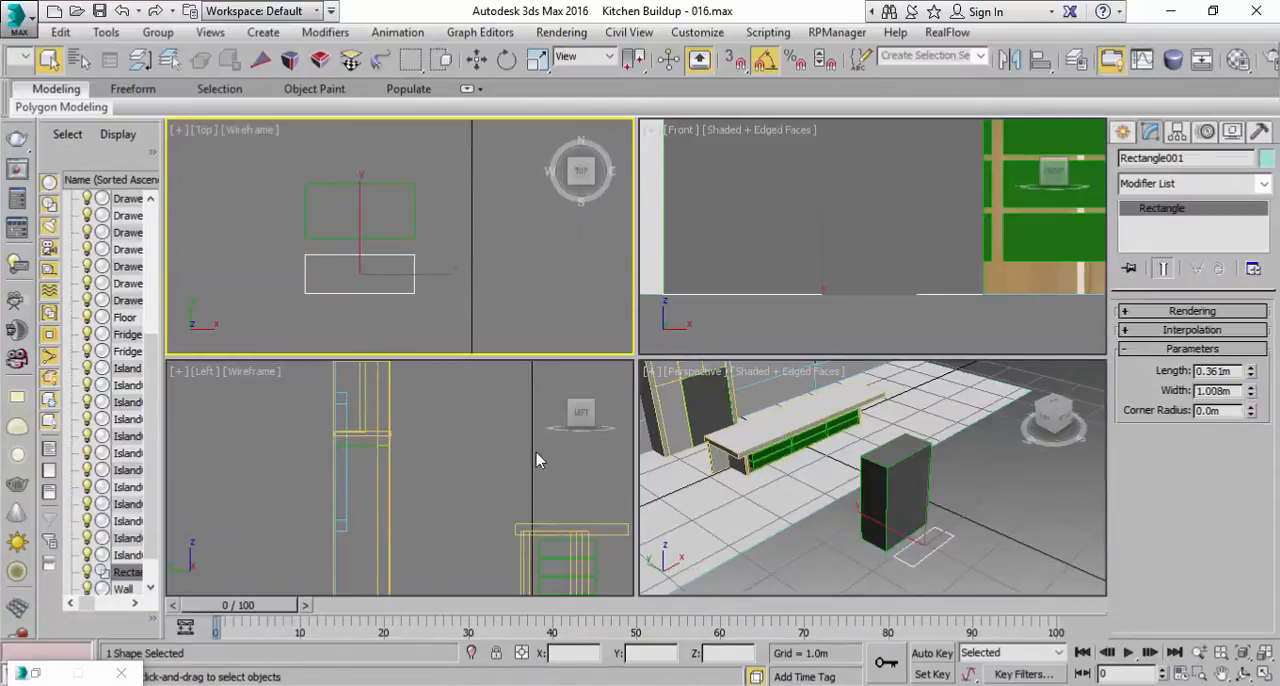
scroll(480, 288, up, 2)
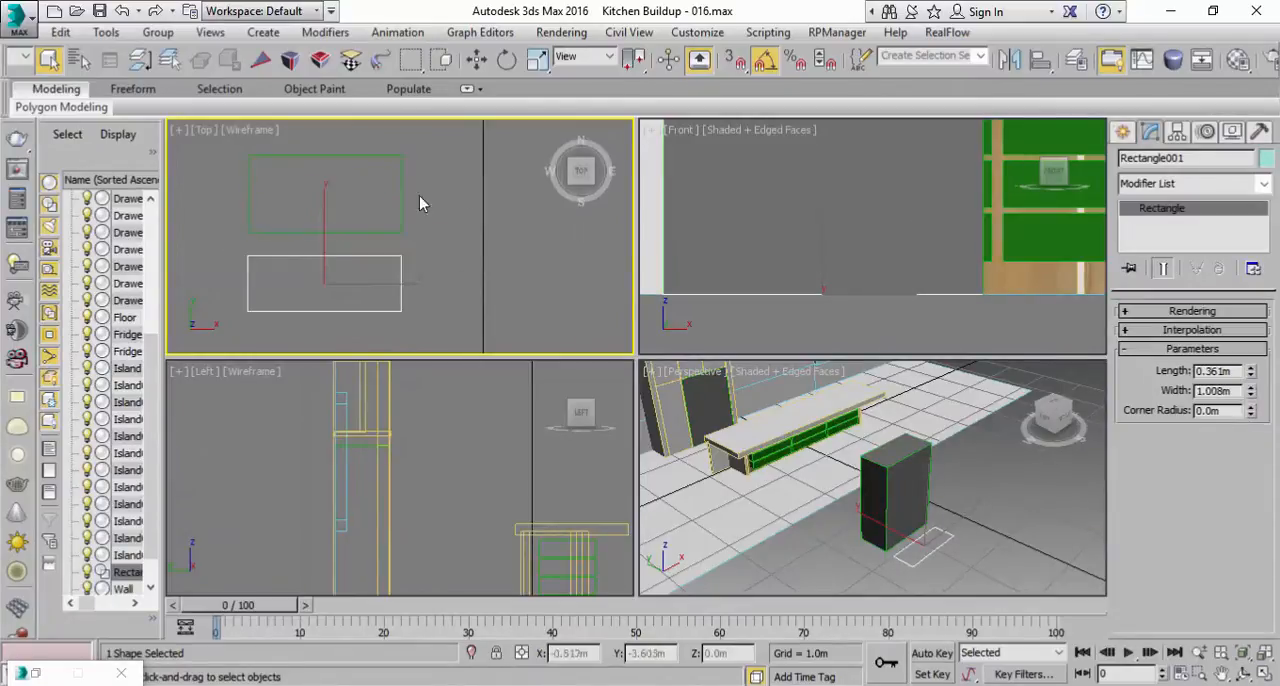
Step: Move the rectangle along Y onto the fridge copy's footprint in the Top view and increase its length to 0.491 m
key(w)
drag(326, 228, 321, 139)
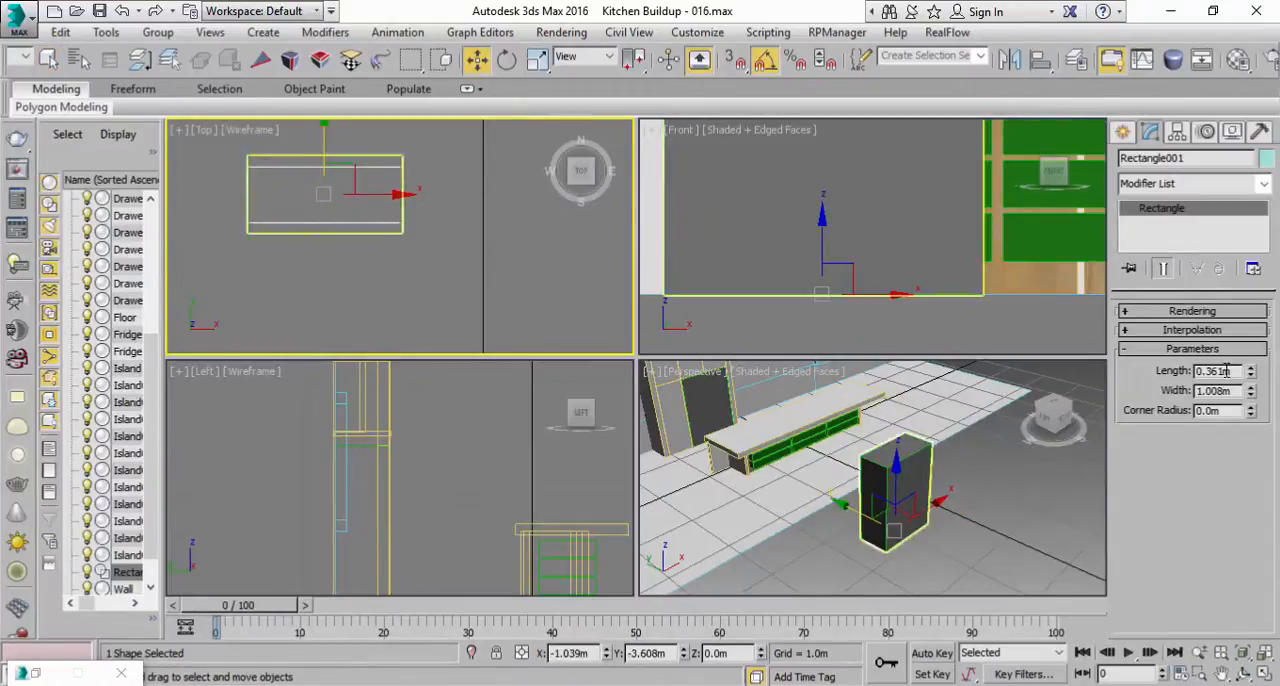
click(1251, 369)
click(1252, 369)
click(1252, 369)
click(1252, 369)
click(1252, 369)
click(1252, 369)
click(1252, 369)
click(1252, 369)
click(1252, 369)
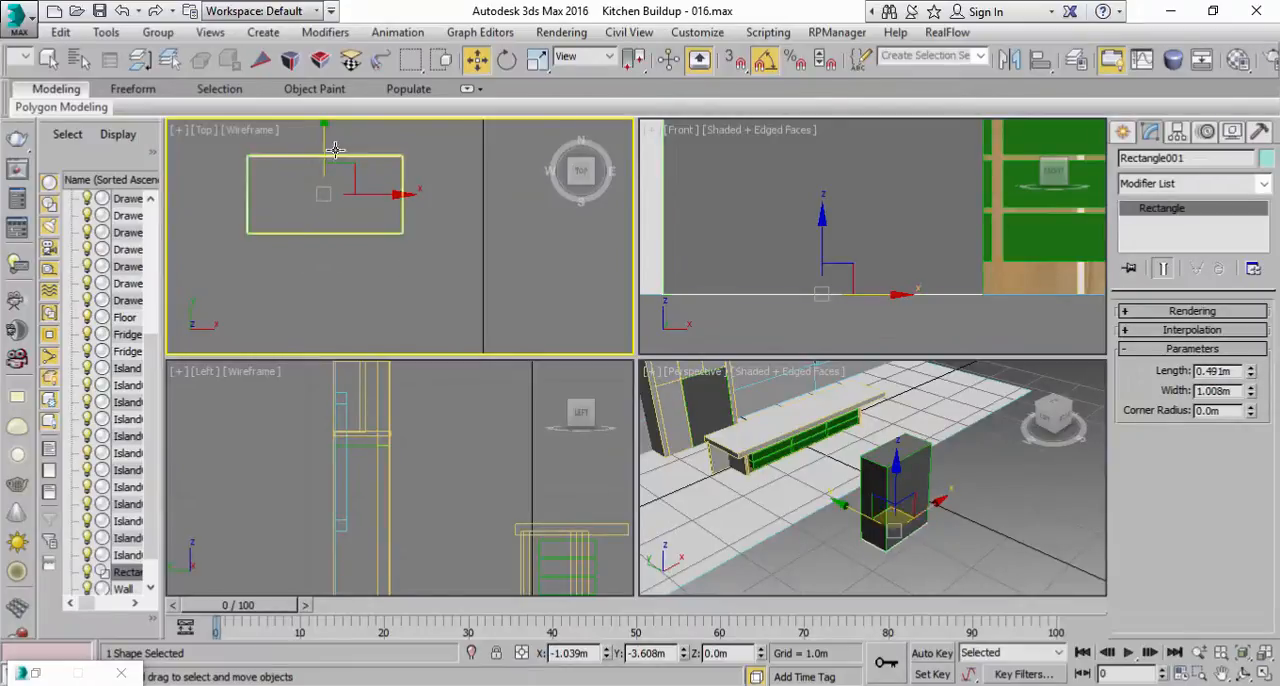
Step: Move the rectangle along Y to about -4.317 m, clear of the fridge copy, and maximize the Perspective view framed on it
drag(324, 140, 315, 246)
right_click(1024, 568)
click(1264, 674)
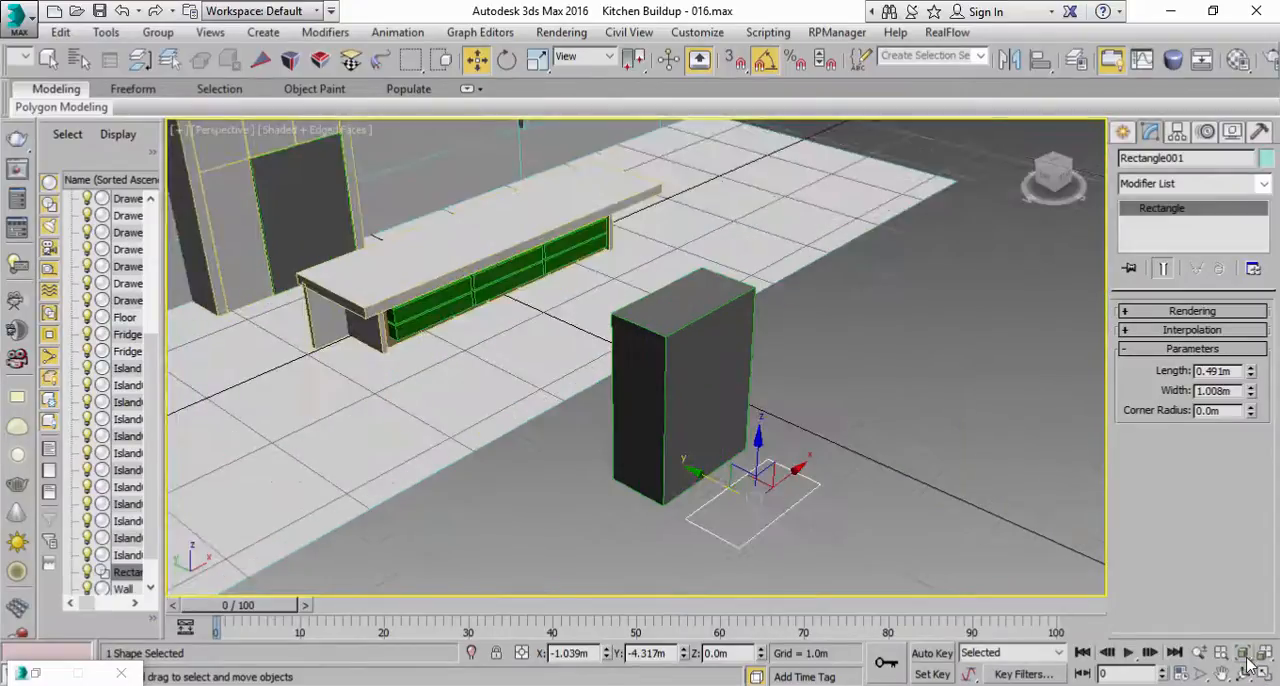
click(1243, 653)
scroll(504, 238, down, 5)
middle_drag(504, 238, 605, 384)
Step: Check the fridge in the reference photo and round the rectangle's corners with a corner radius of 0.03 m
key(alt+Tab)
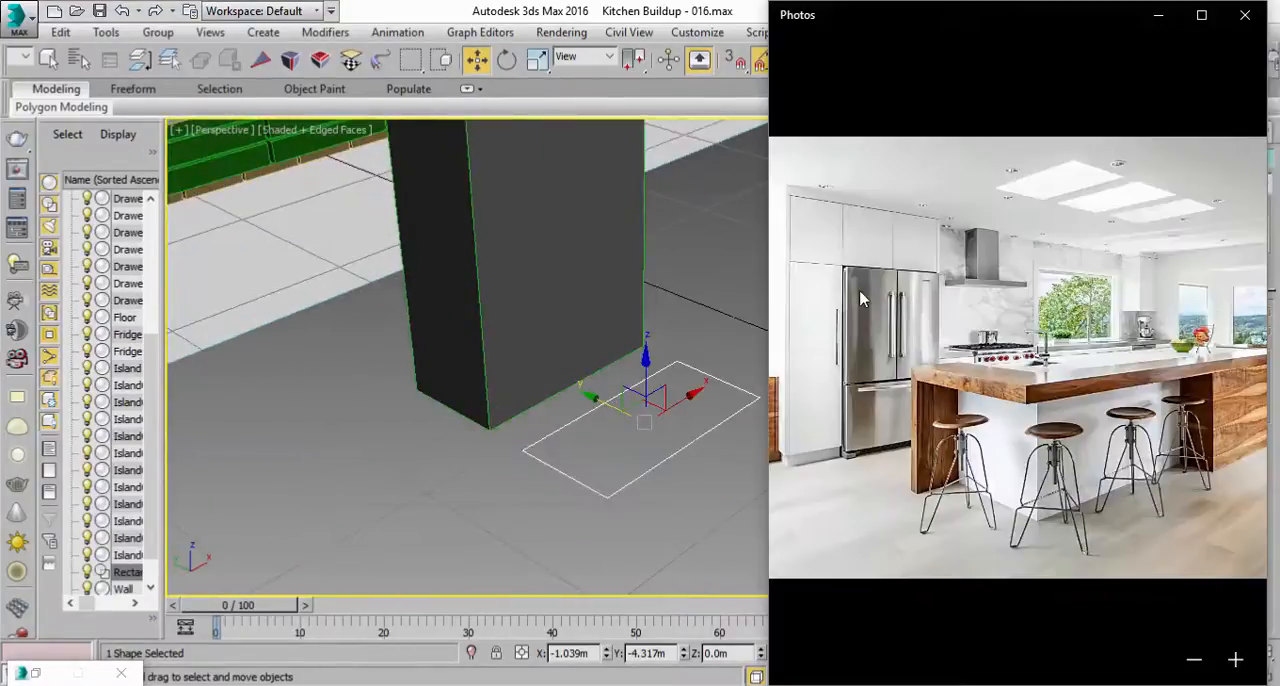
click(506, 8)
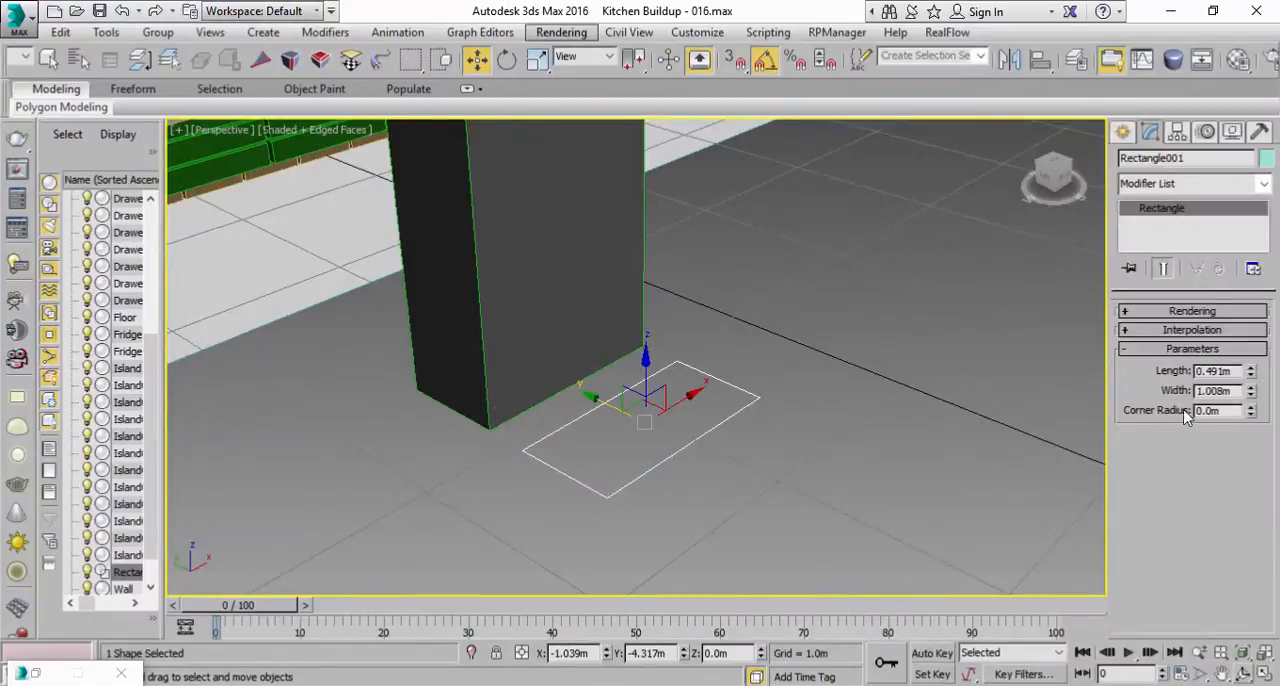
scroll(838, 430, up, 3)
middle_drag(838, 430, 1022, 338)
scroll(892, 363, up, 3)
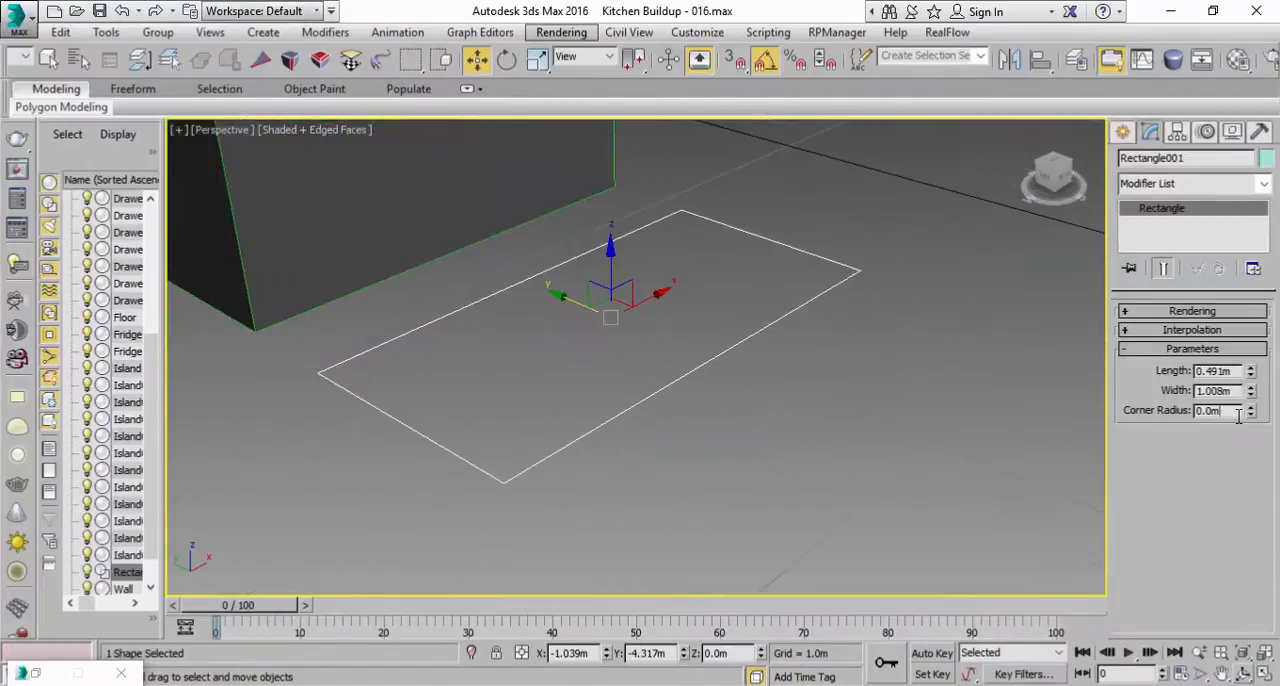
mouse_move(1250, 410)
mouse_down()
mouse_move(1250, 380)
mouse_move(1247, 410)
mouse_up()
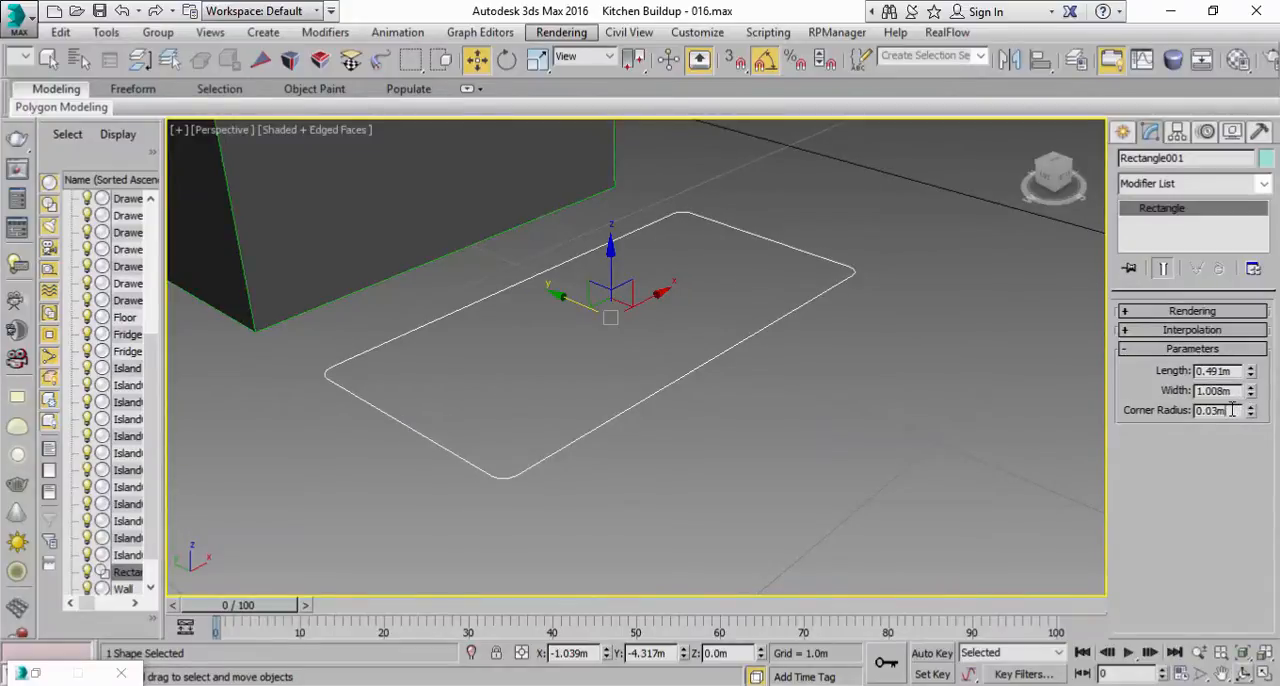
scroll(757, 451, down, 3)
scroll(777, 449, up, 3)
middle_drag(777, 449, 824, 438)
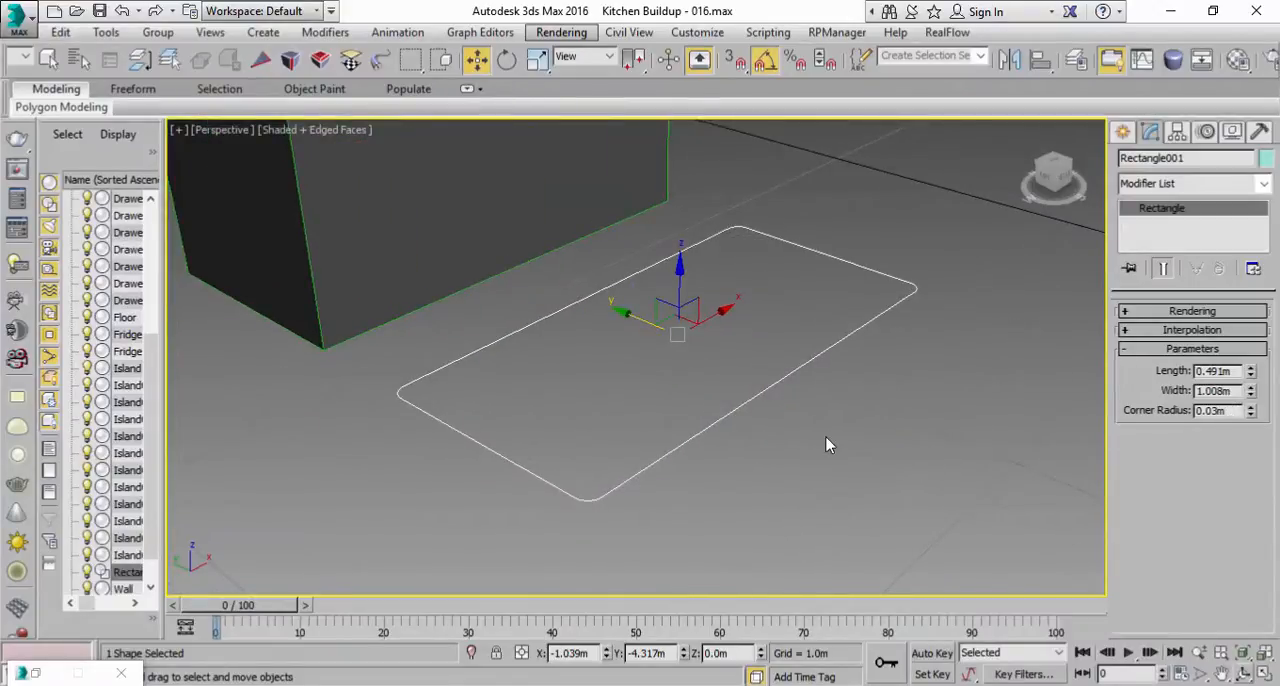
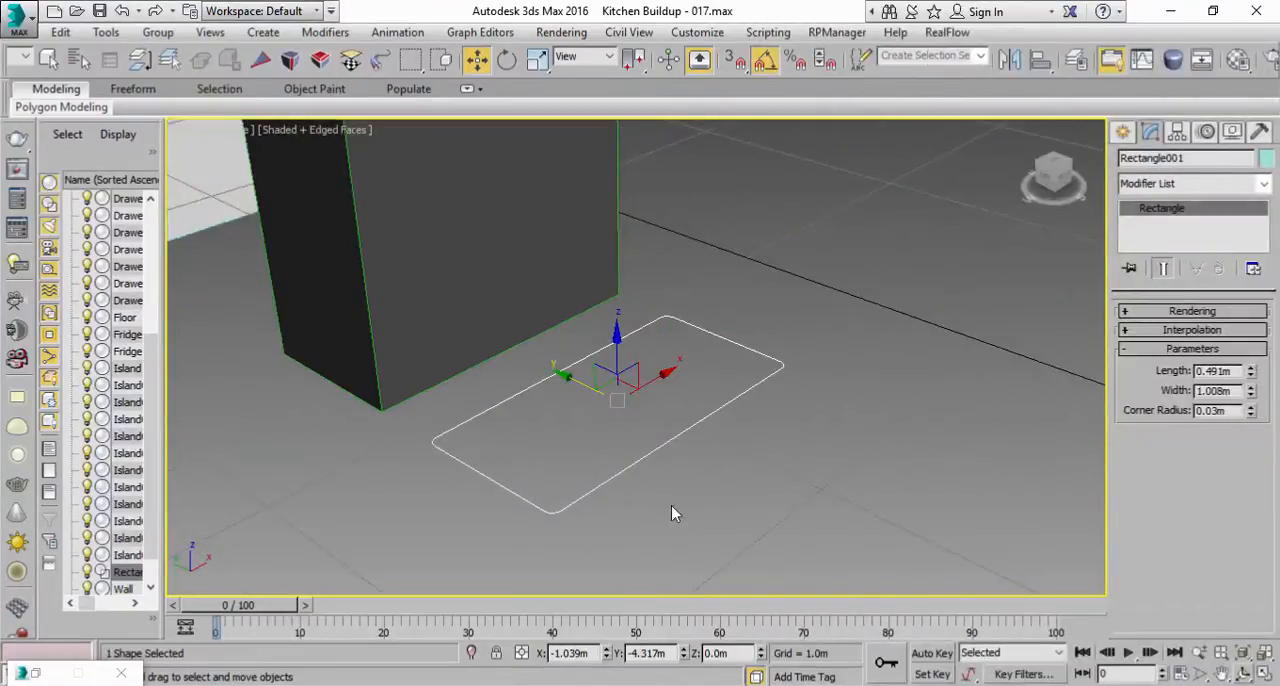
Step: Check the fridge front in the reference photo and convert the rounded rectangle to an editable spline
click(726, 684)
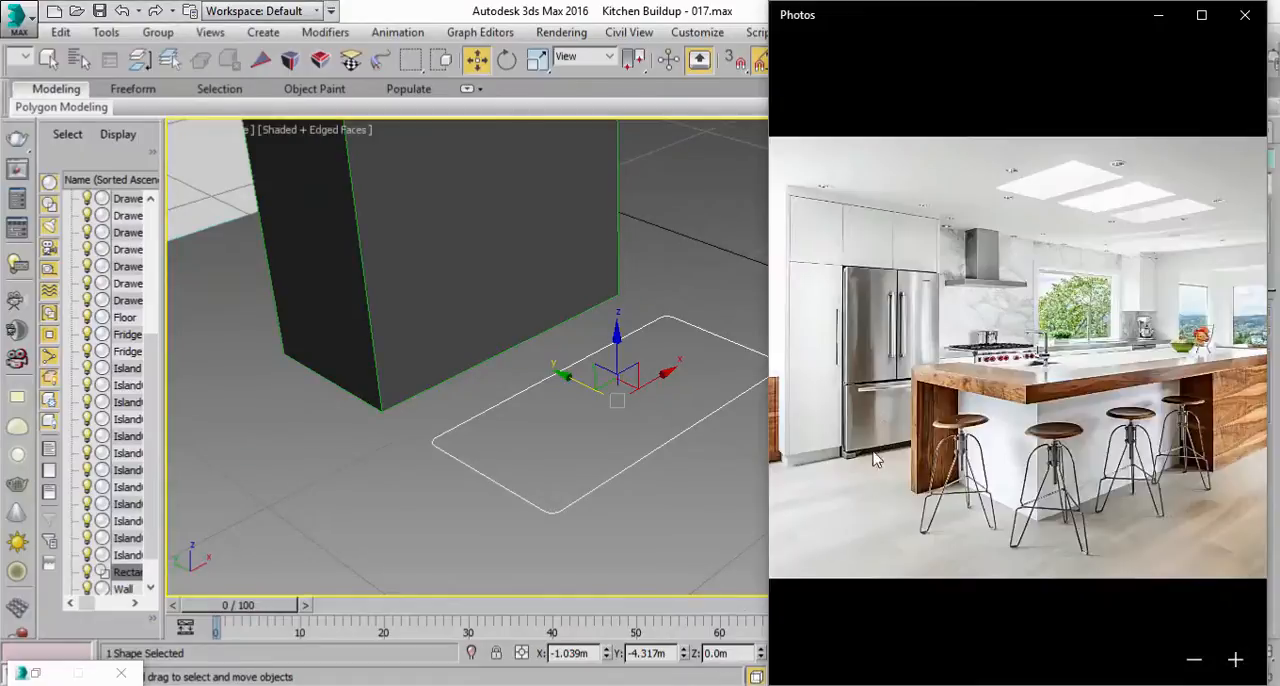
click(616, 487)
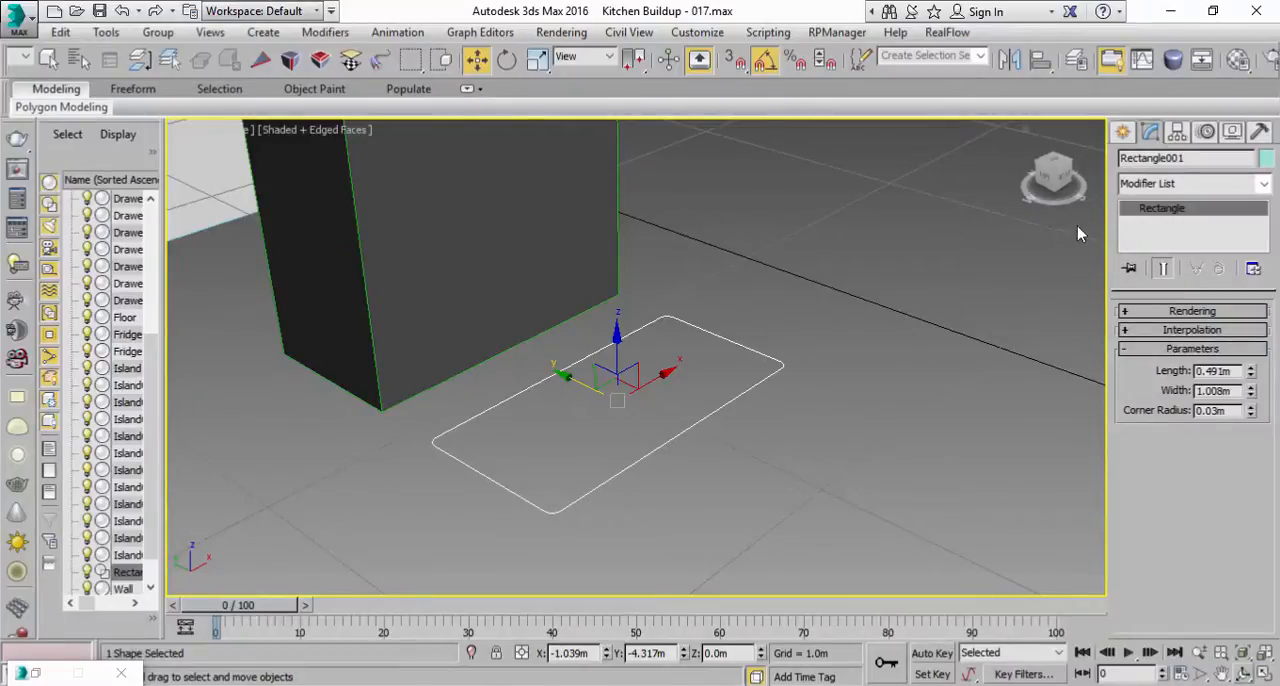
right_click(1162, 207)
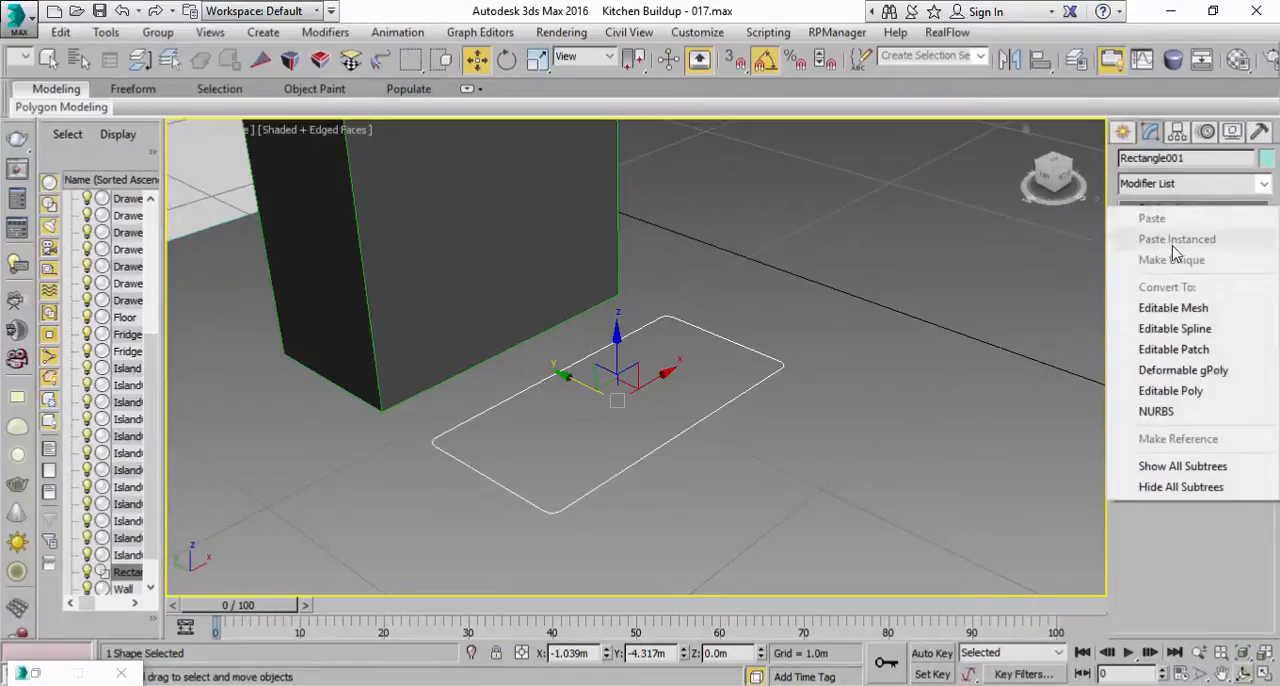
click(1166, 331)
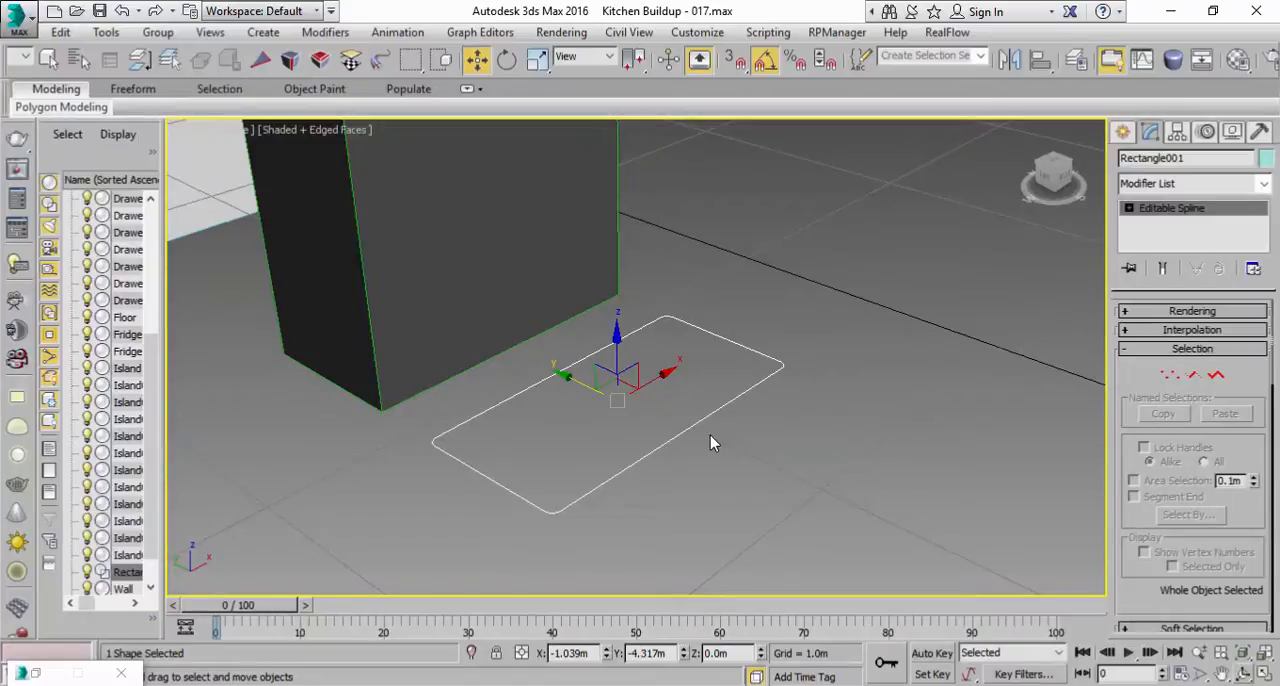
Step: Turn on adaptive interpolation for the spline
click(1150, 332)
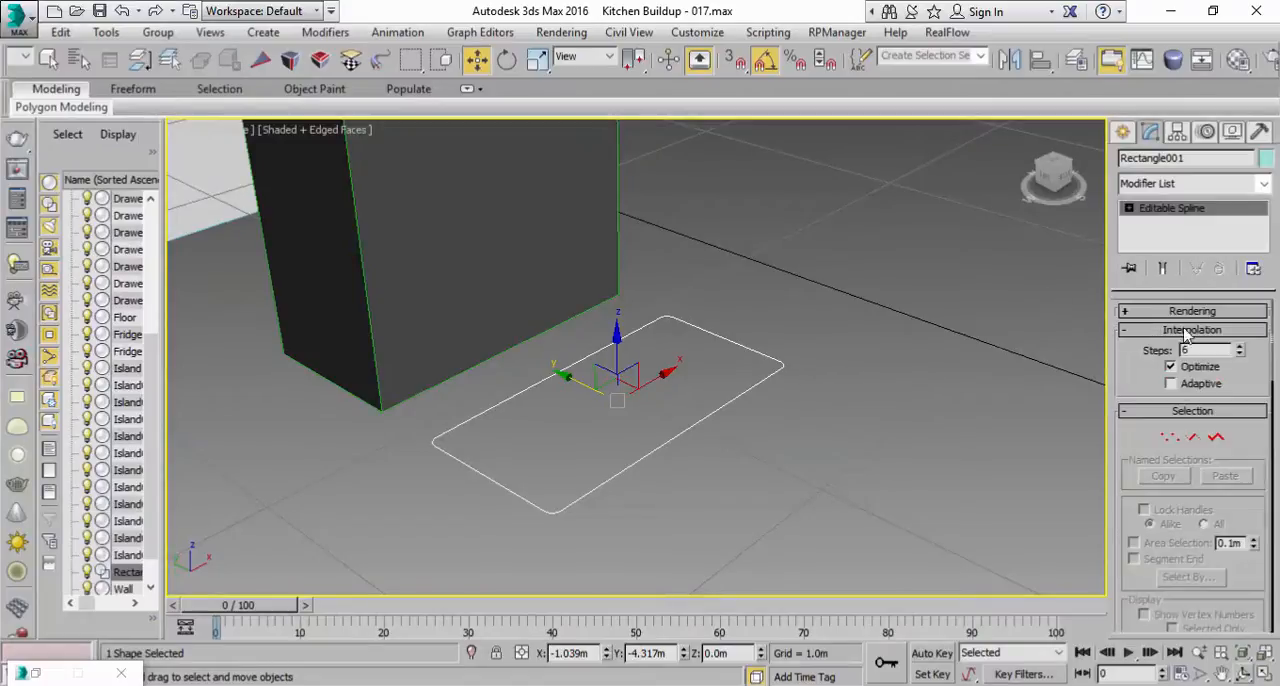
middle_drag(651, 592, 784, 434)
scroll(800, 440, up, 4)
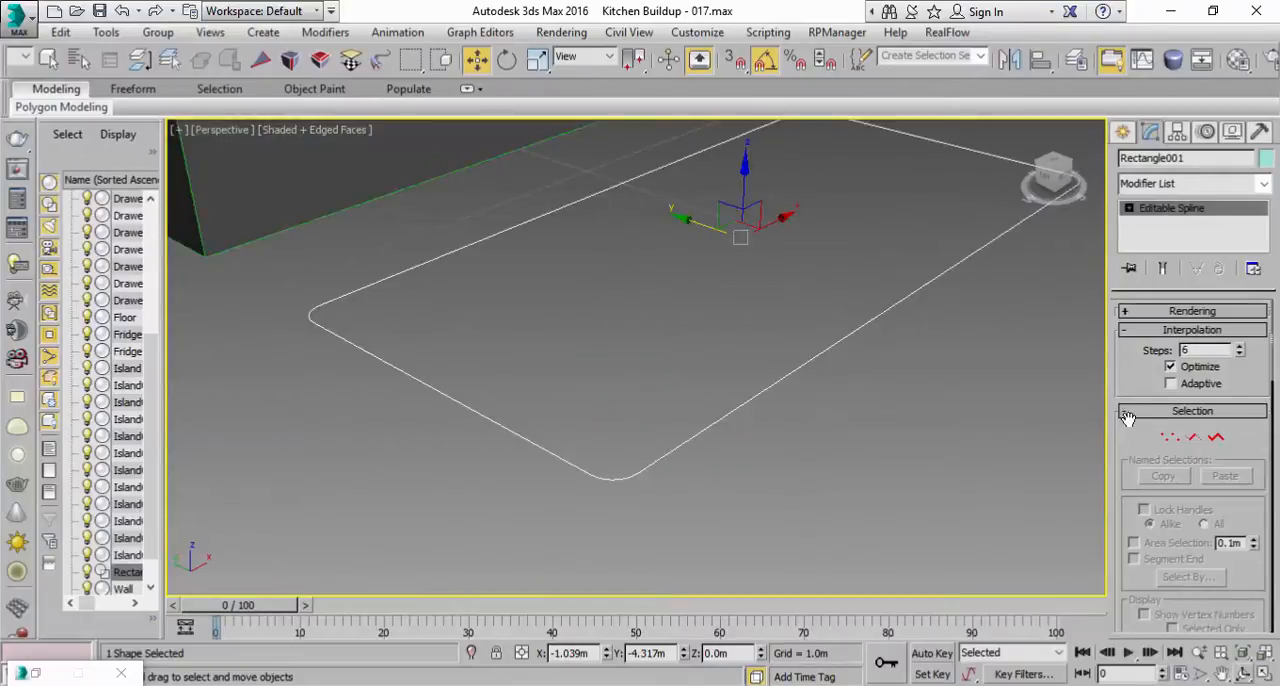
click(1192, 387)
scroll(783, 347, down, 3)
Step: Divide the spline's long front segment, the one facing away from the fridge copy, at its midpoint
click(1193, 437)
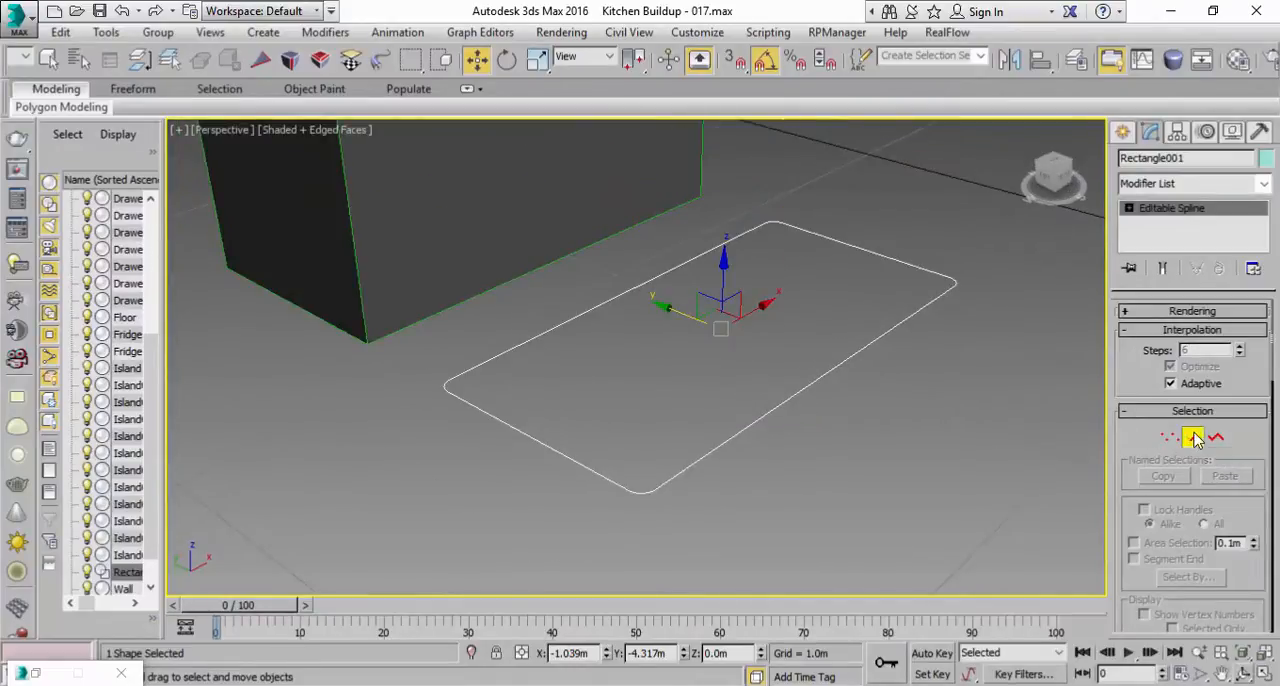
click(820, 381)
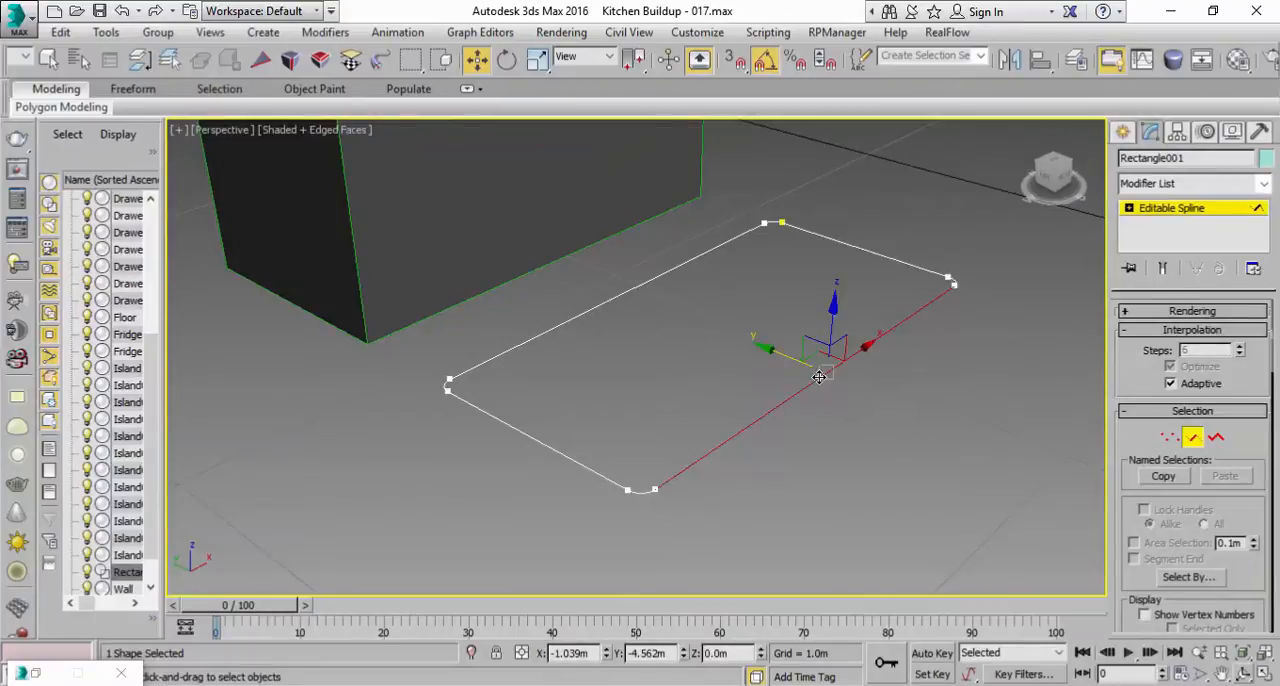
click(788, 684)
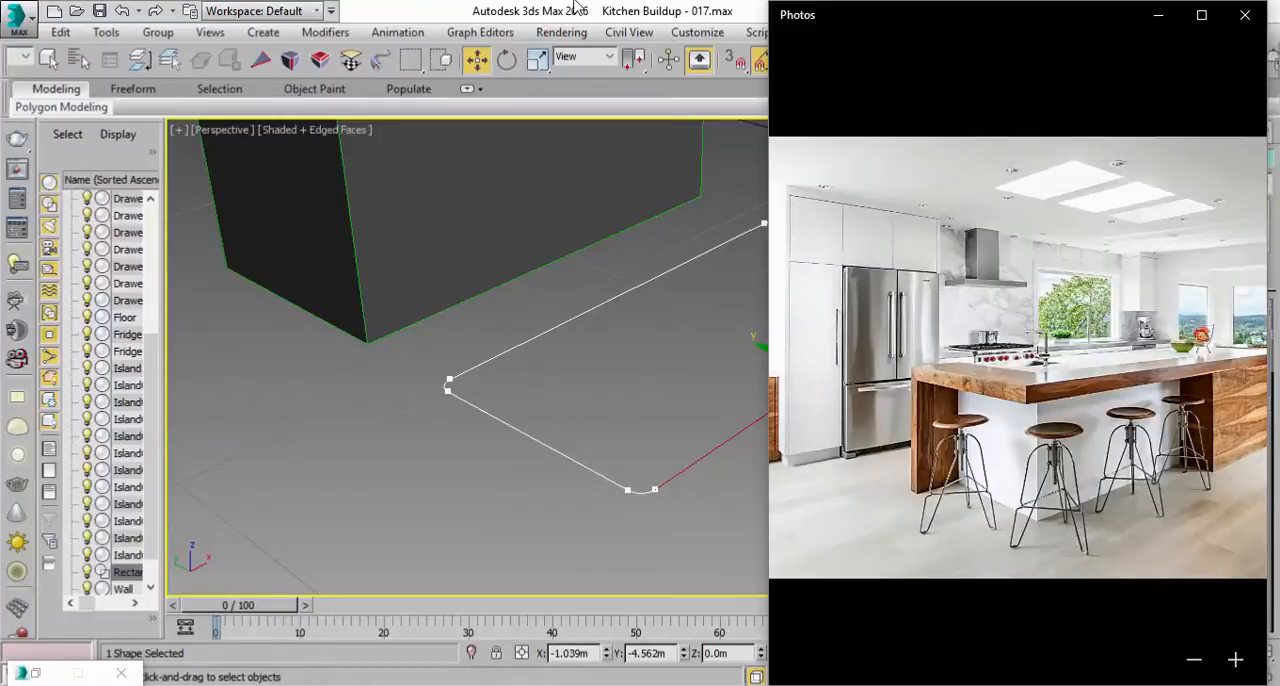
key(alt+Tab)
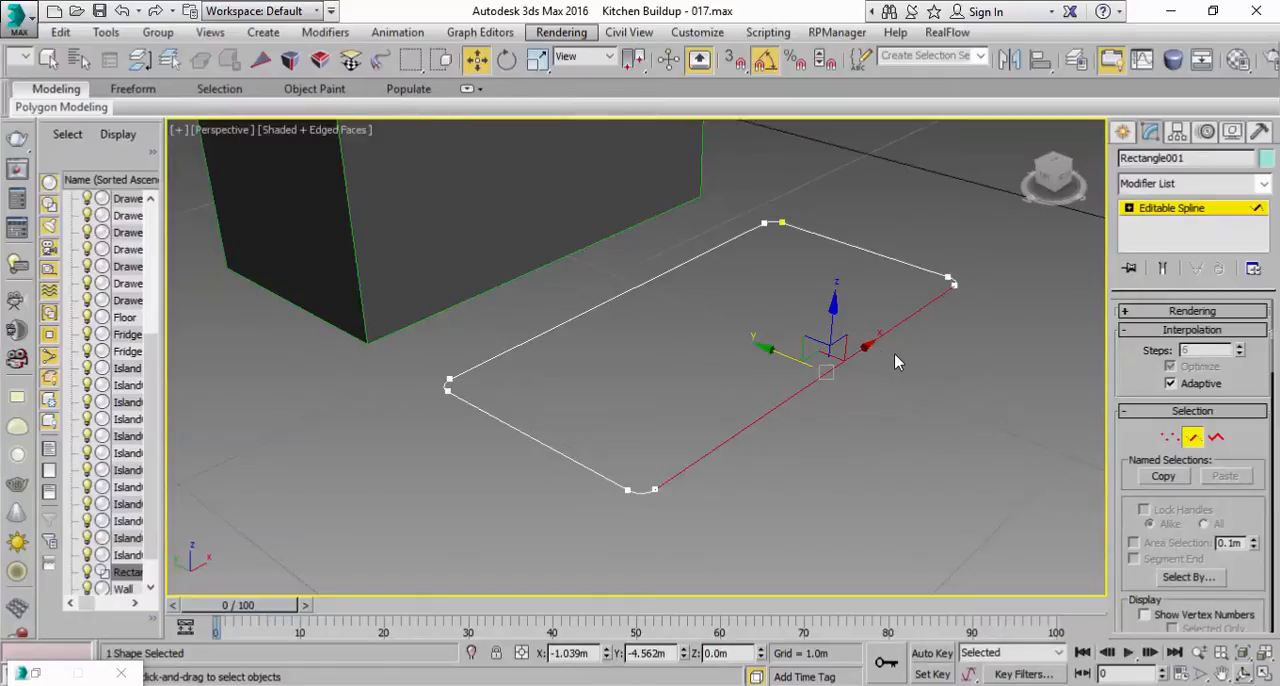
click(850, 384)
click(846, 358)
right_click(846, 358)
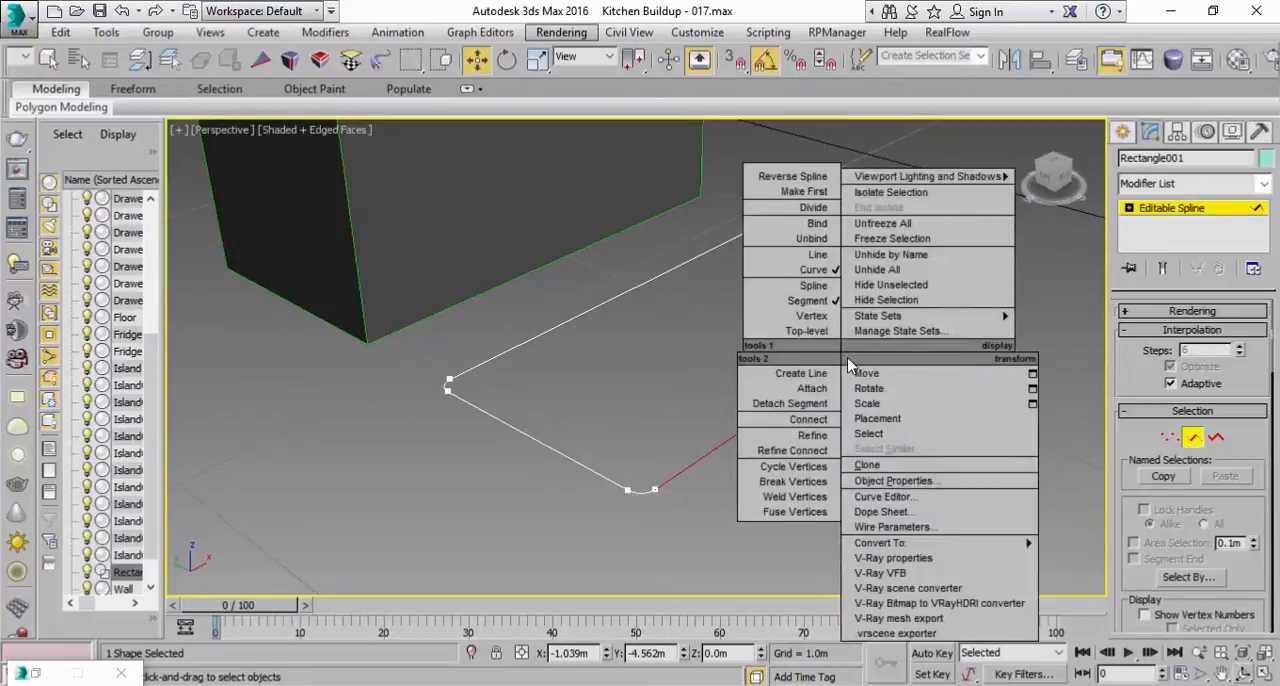
click(810, 207)
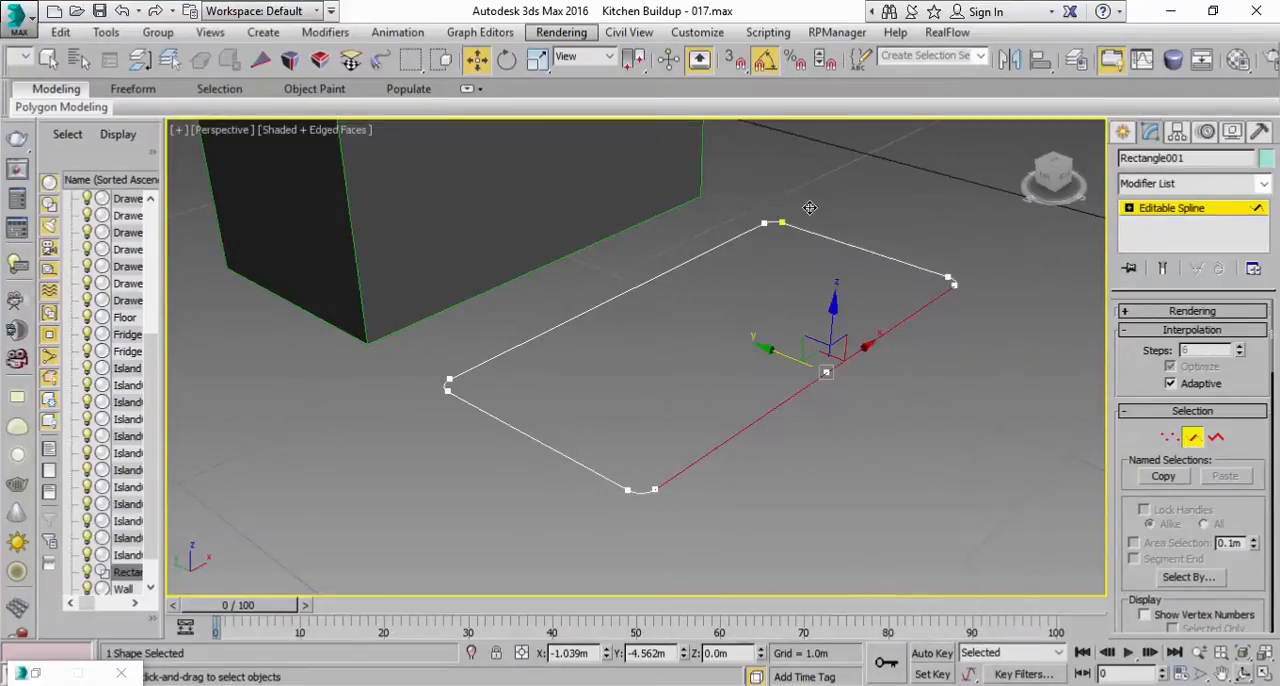
Step: Bow the front edge outward by moving its midpoint vertex along Y to about -4.649 m in the Top view
scroll(843, 376, up, 5)
scroll(816, 378, down, 3)
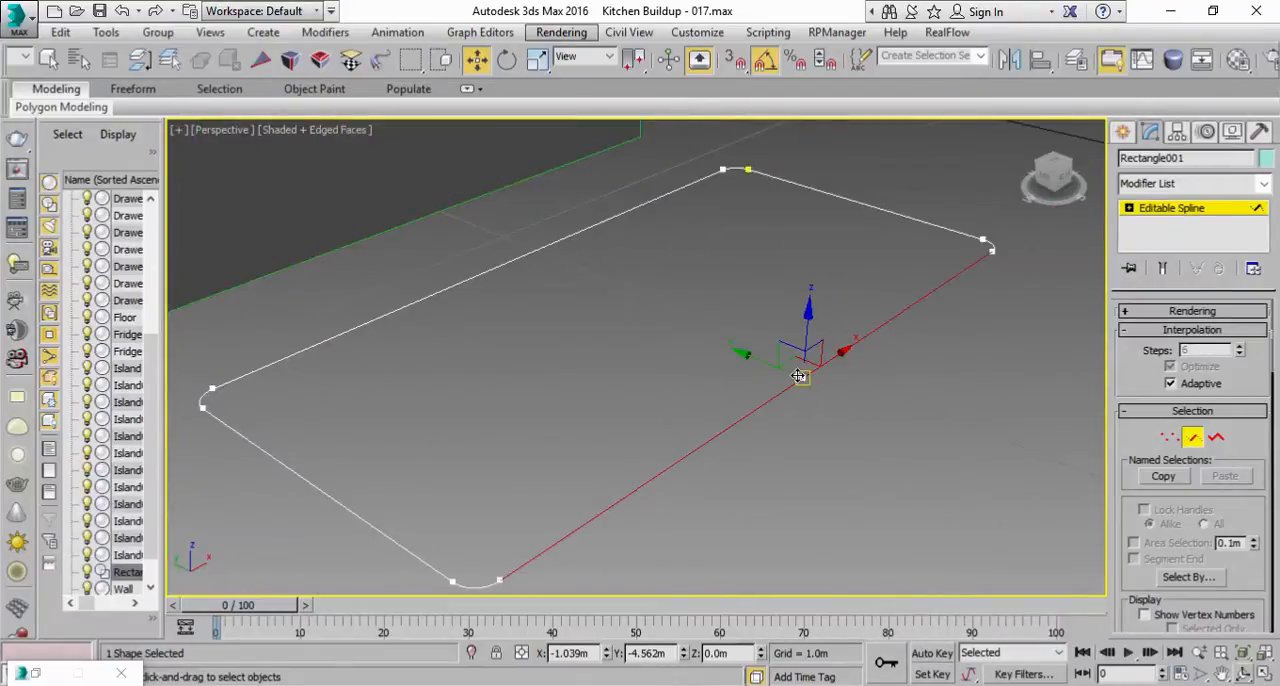
click(1170, 437)
click(806, 376)
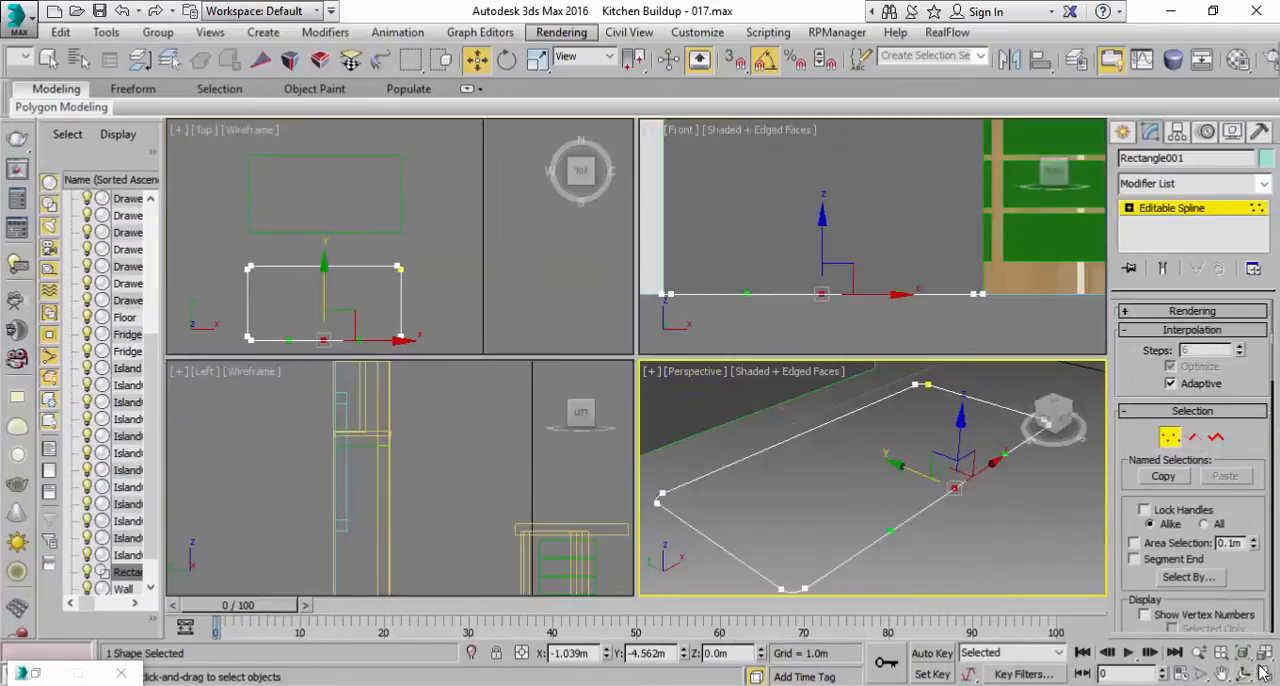
click(1265, 673)
middle_drag(370, 258, 371, 189)
click(692, 684)
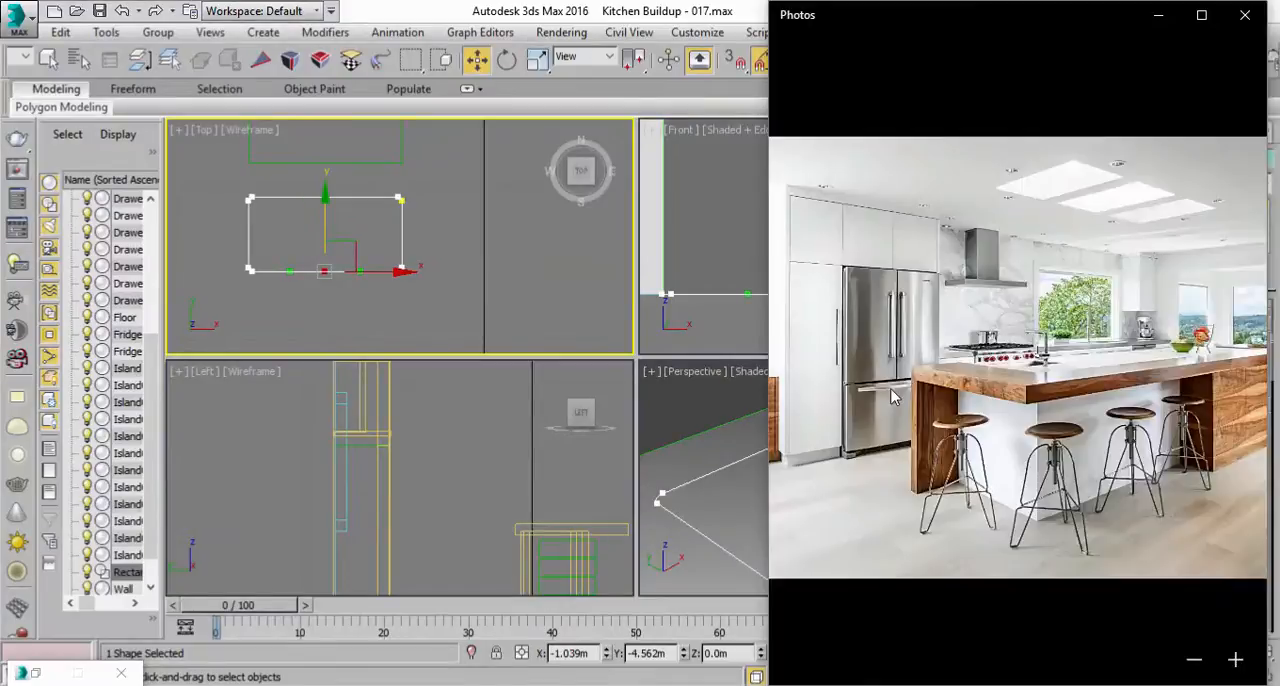
click(636, 8)
middle_drag(384, 247, 408, 229)
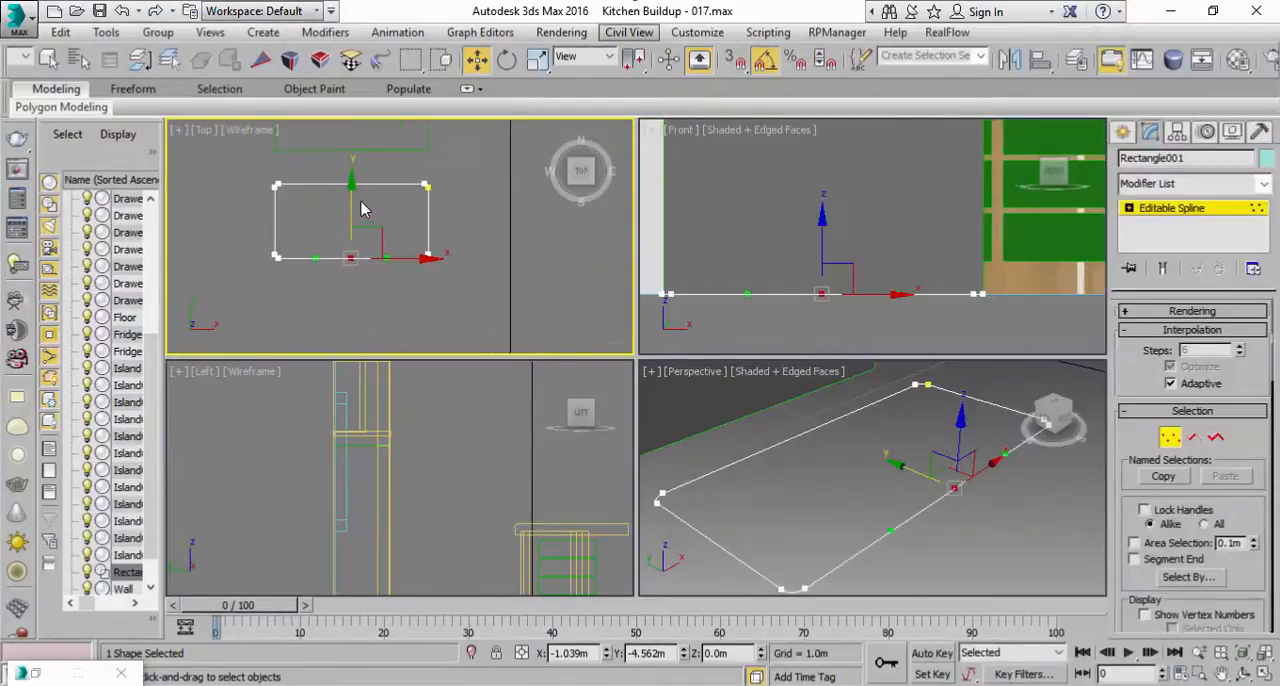
drag(349, 200, 367, 236)
scroll(336, 252, up, 3)
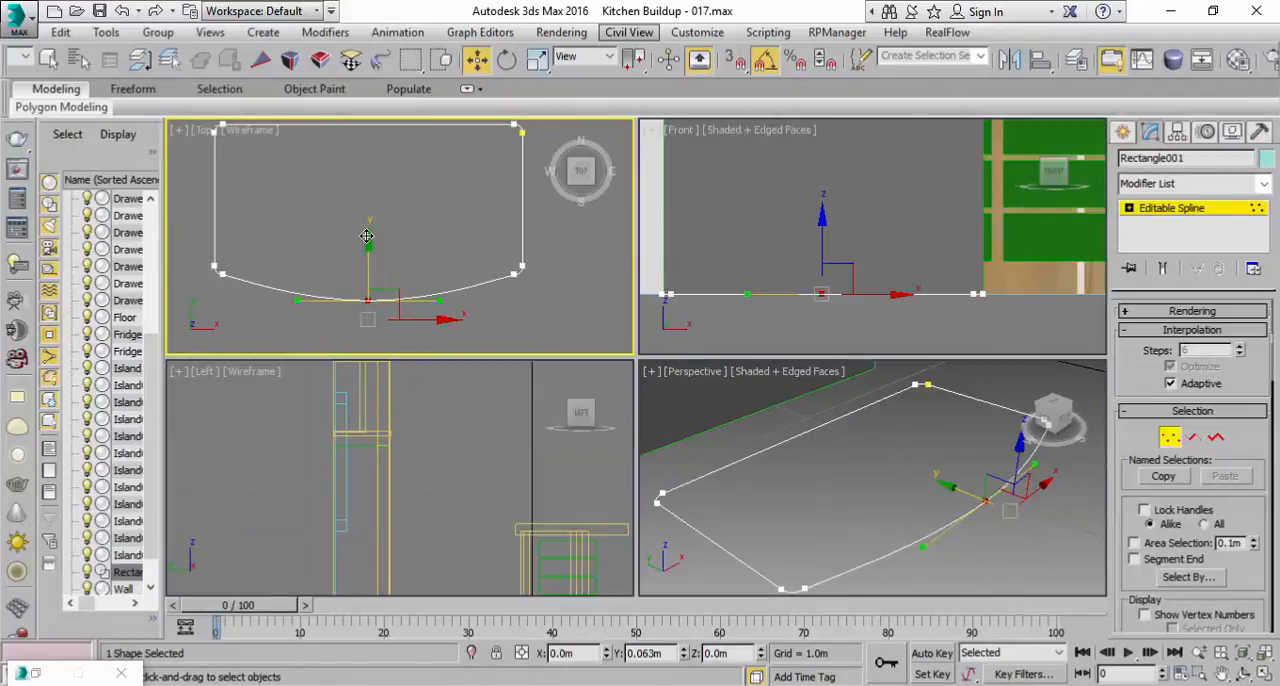
drag(367, 236, 367, 237)
right_click(1047, 530)
click(1260, 675)
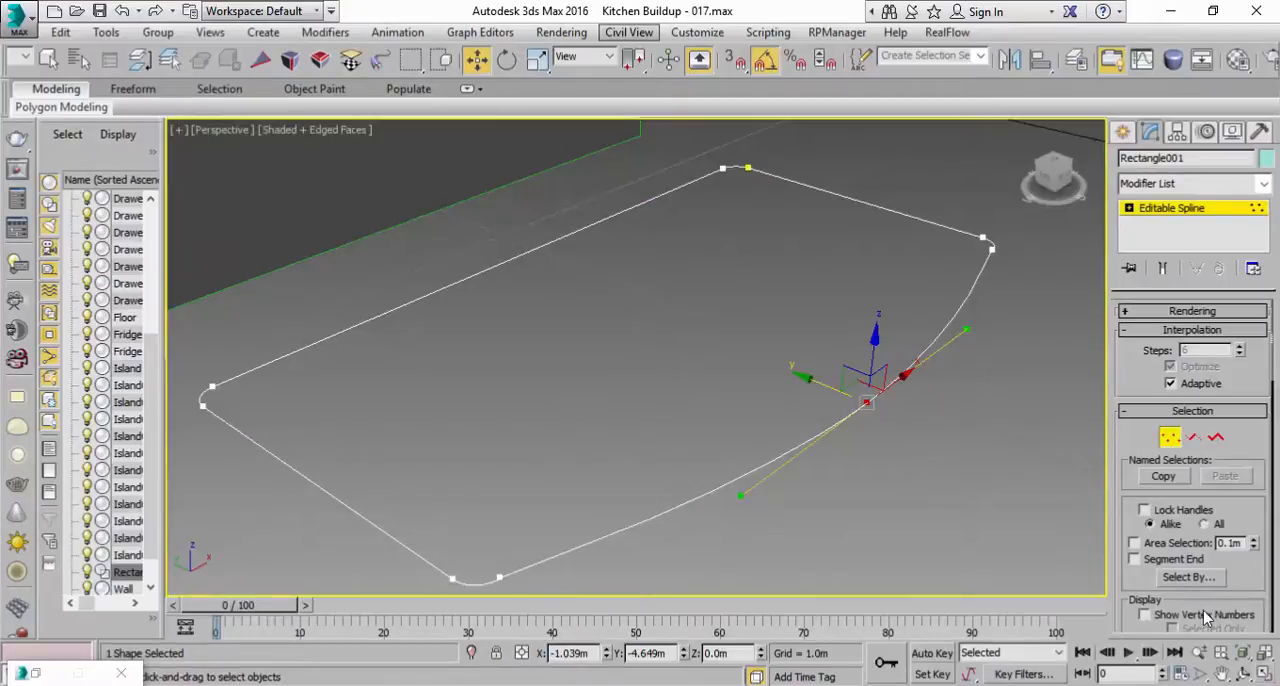
click(1178, 213)
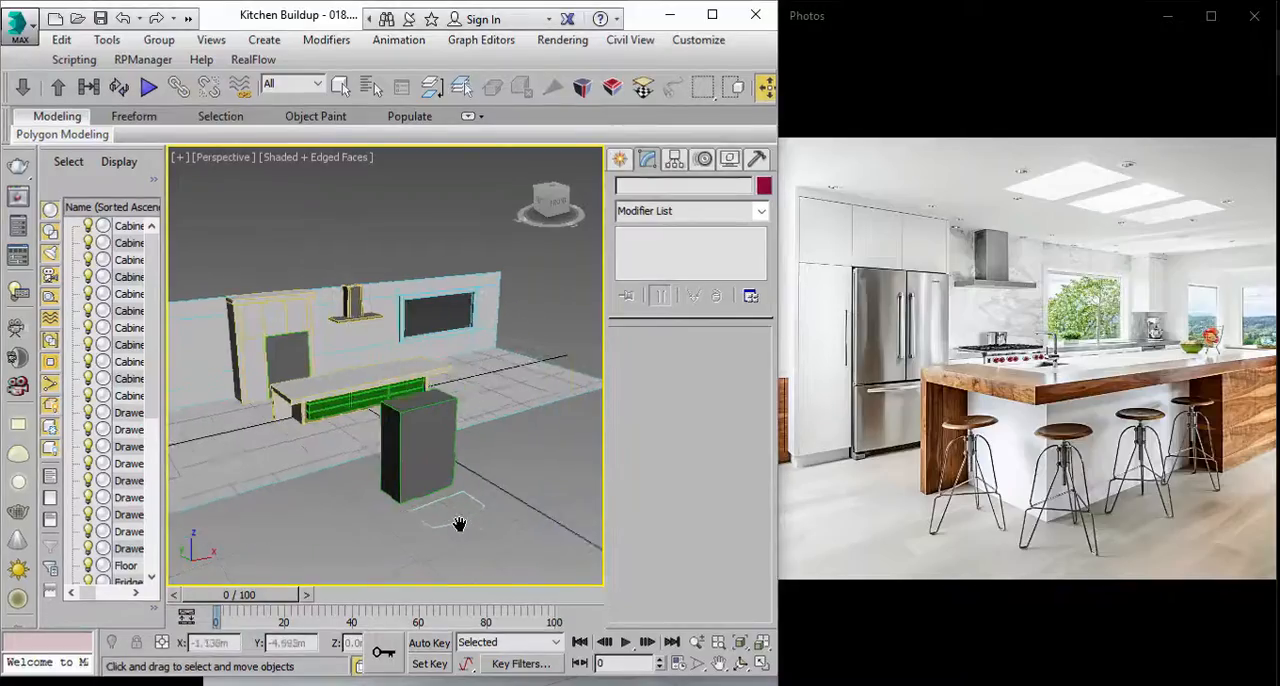
Step: Select the curved-front spline in the Perspective view and rename it Fridge Base
scroll(460, 523, up, 3)
middle_drag(437, 471, 404, 446)
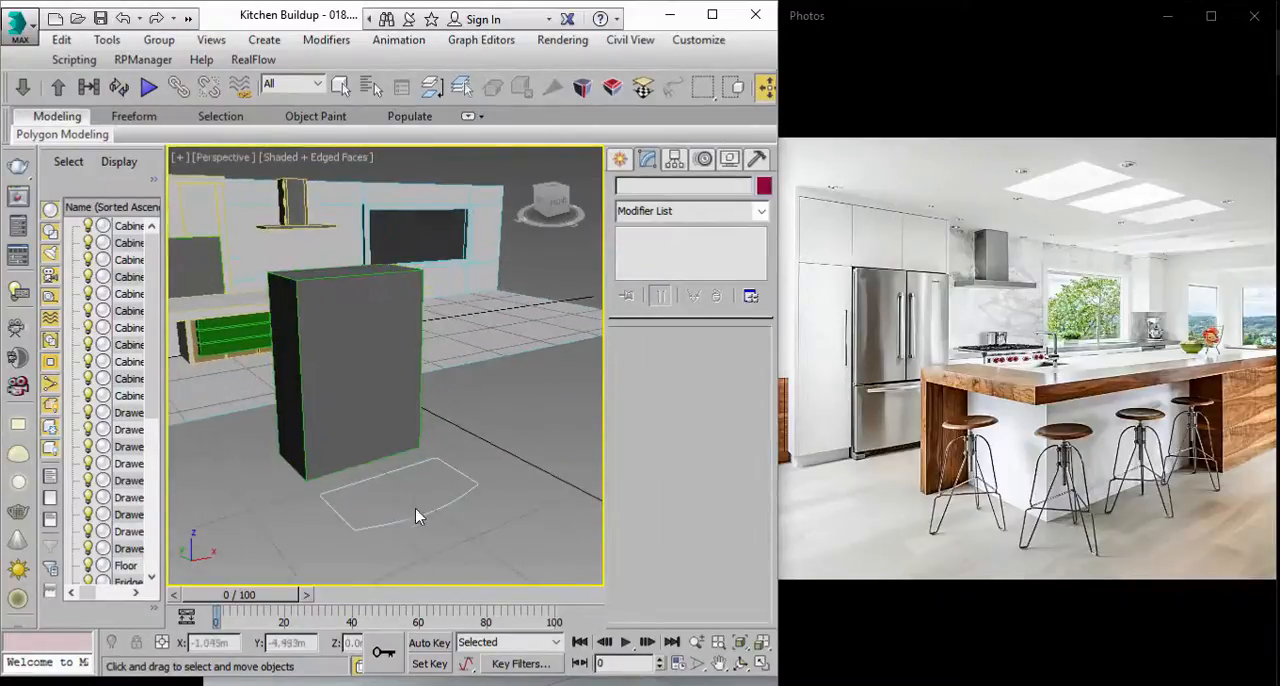
click(415, 513)
middle_drag(442, 480, 444, 451)
scroll(446, 426, up, 3)
scroll(446, 427, down, 3)
click(640, 186)
text(Fridge Base)
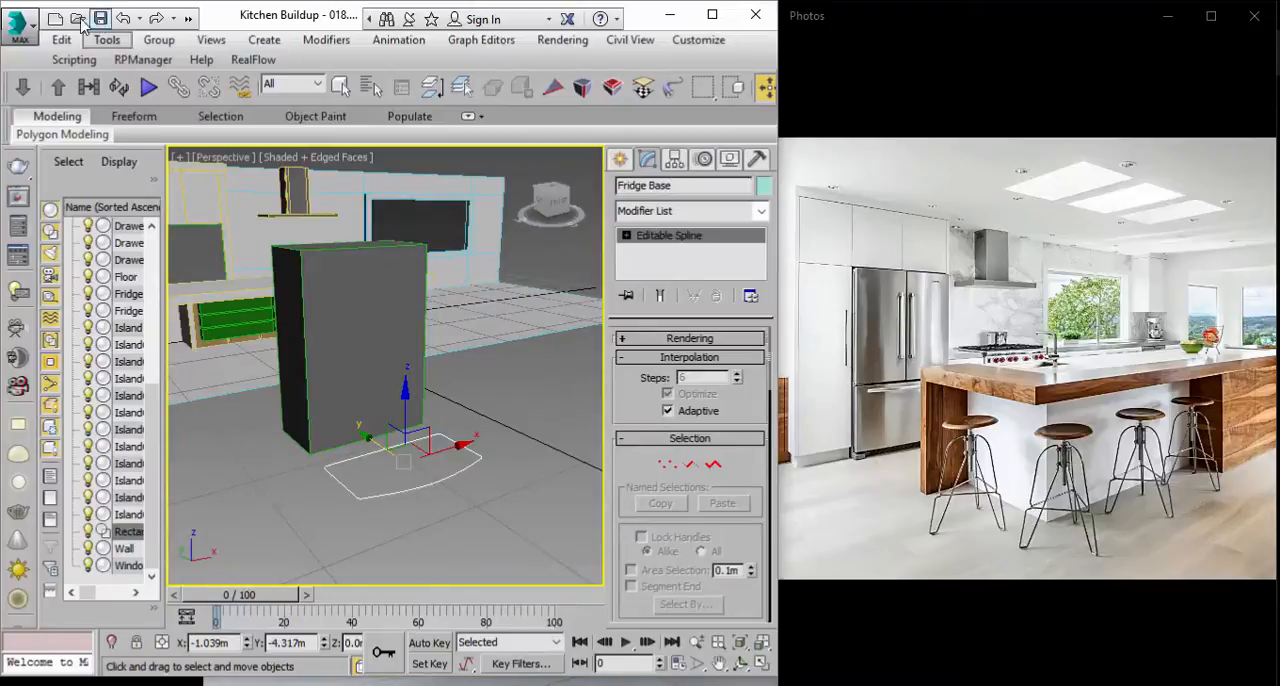
Step: Clone the Fridge Base spline as an independent copy and raise the copy to about Z 0.392 m
click(62, 40)
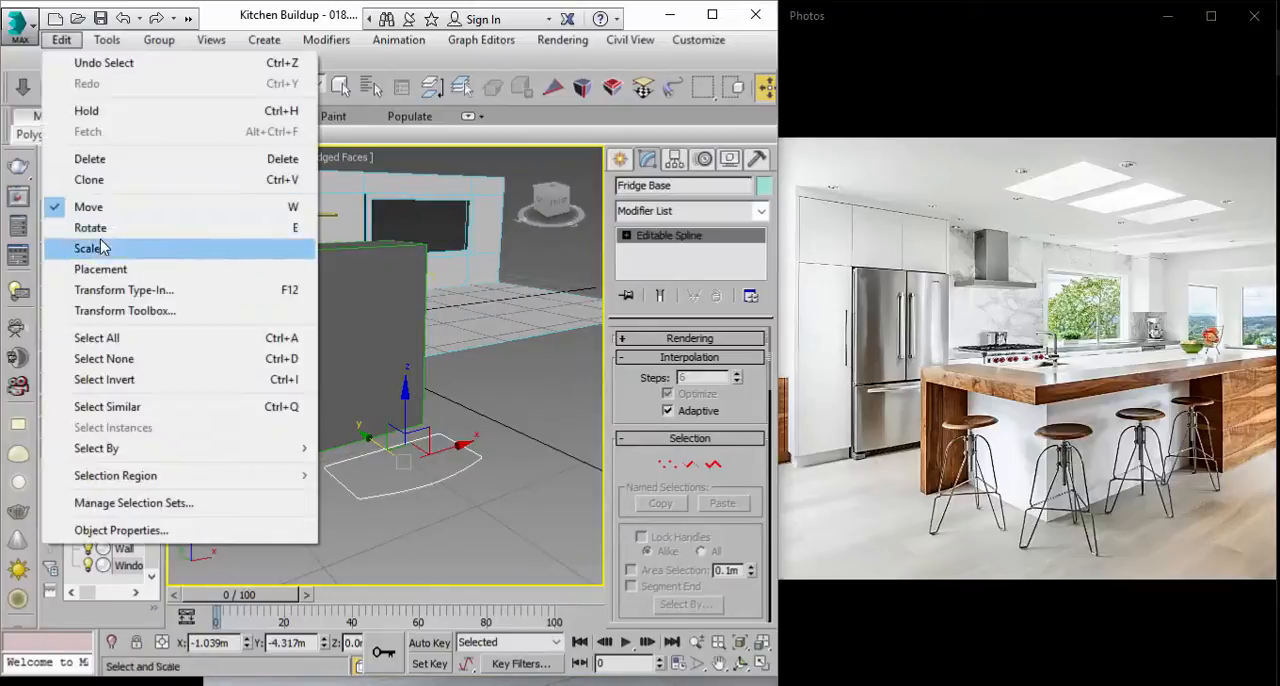
click(88, 180)
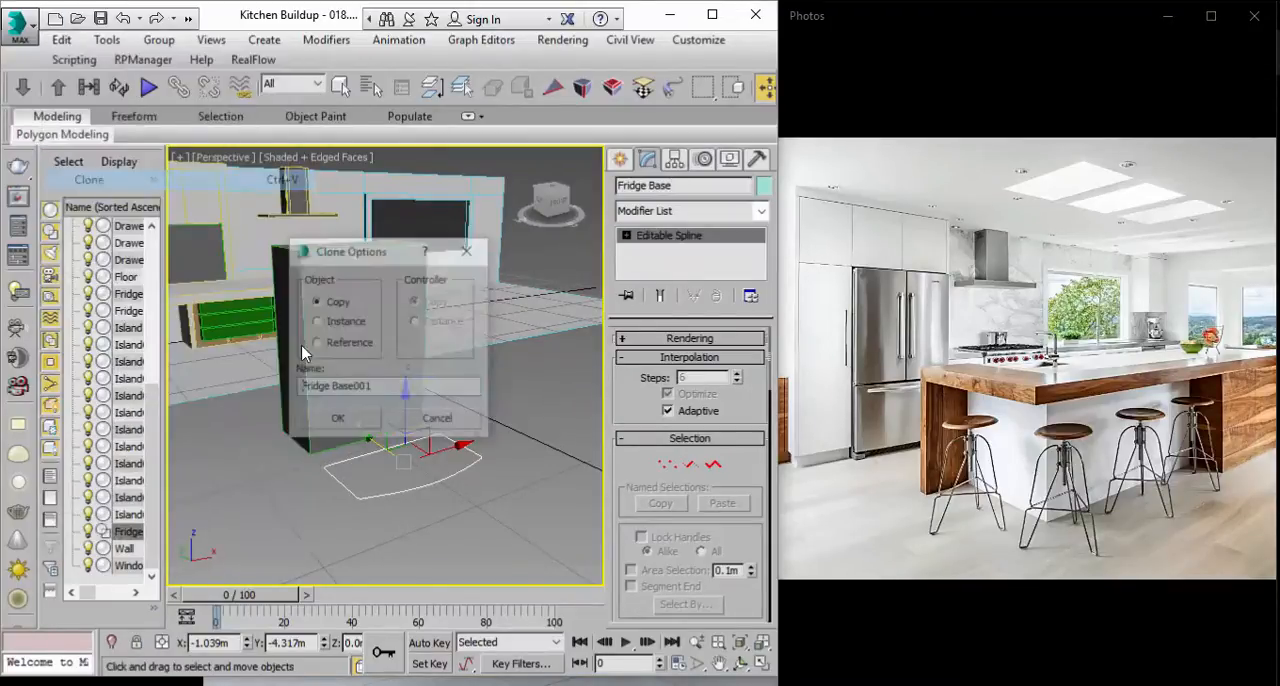
click(340, 421)
drag(405, 418, 405, 367)
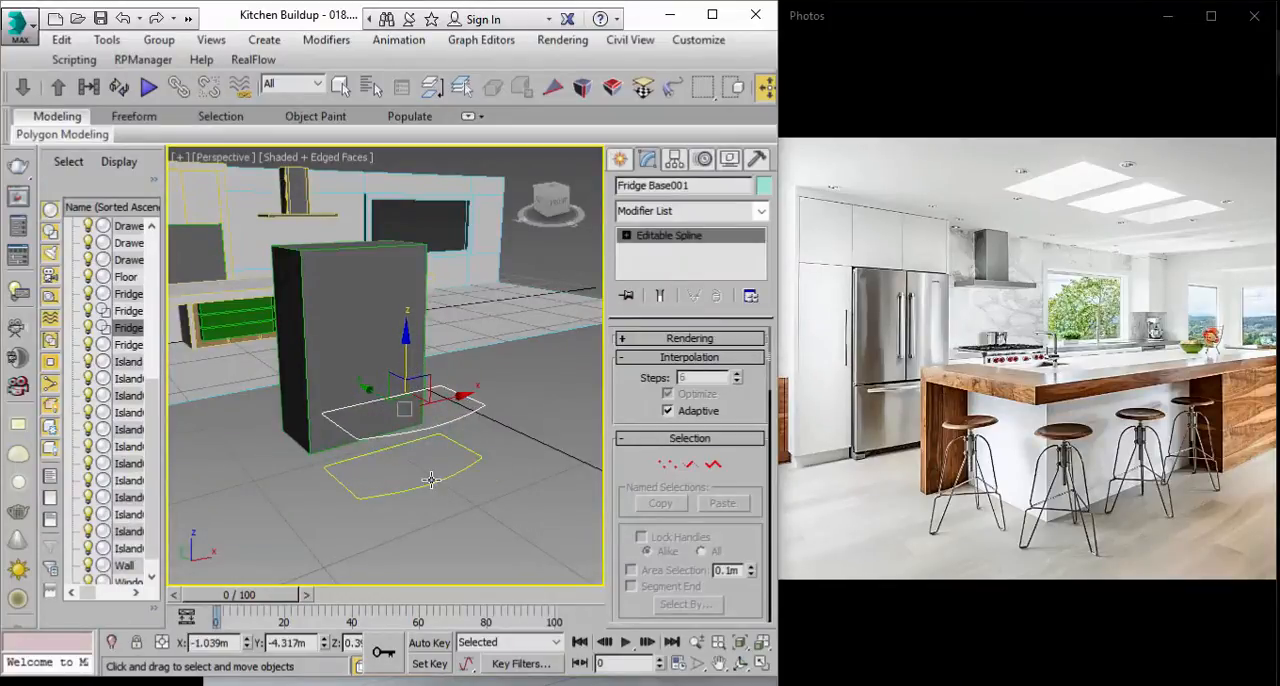
Step: Maximize the Top view framed on the raised Fridge Base copy
click(761, 664)
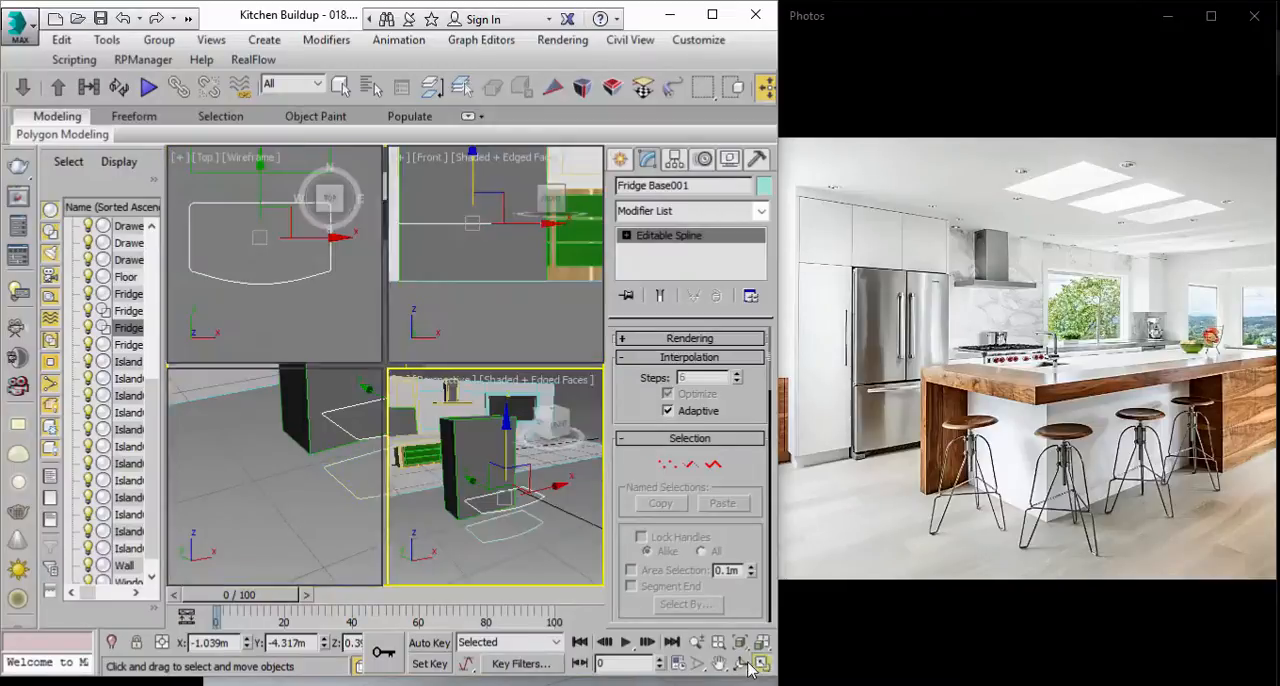
click(741, 664)
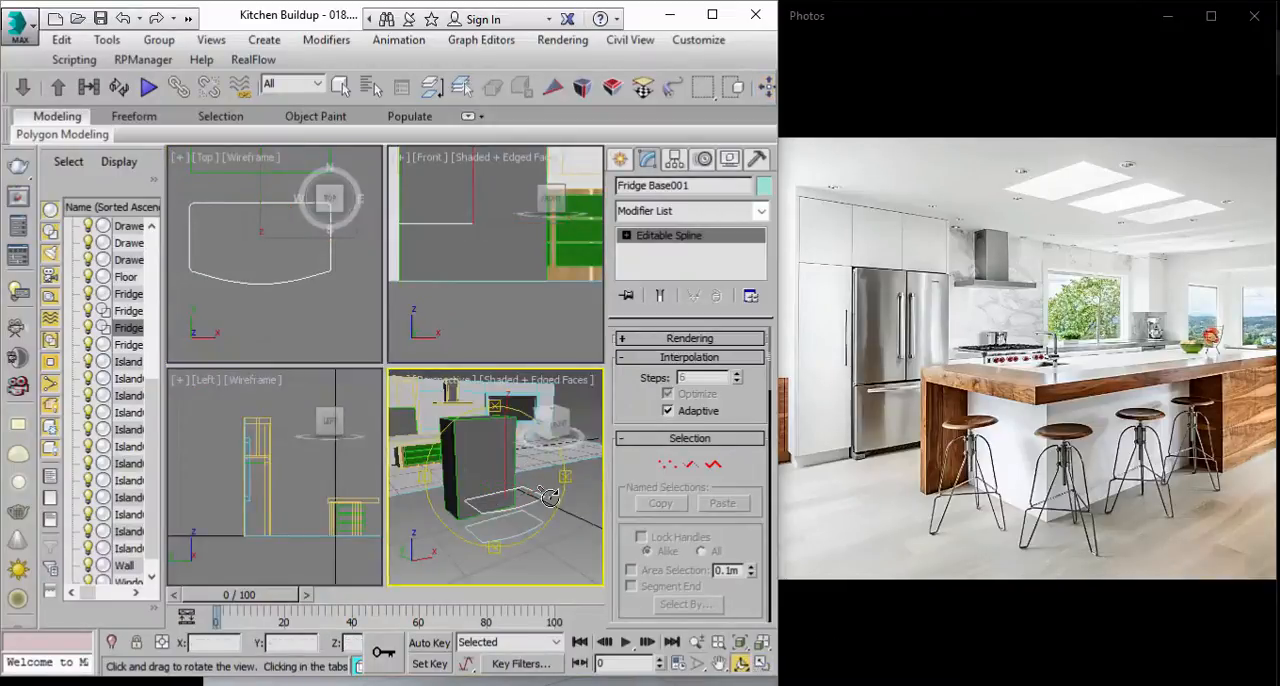
click(322, 328)
click(760, 664)
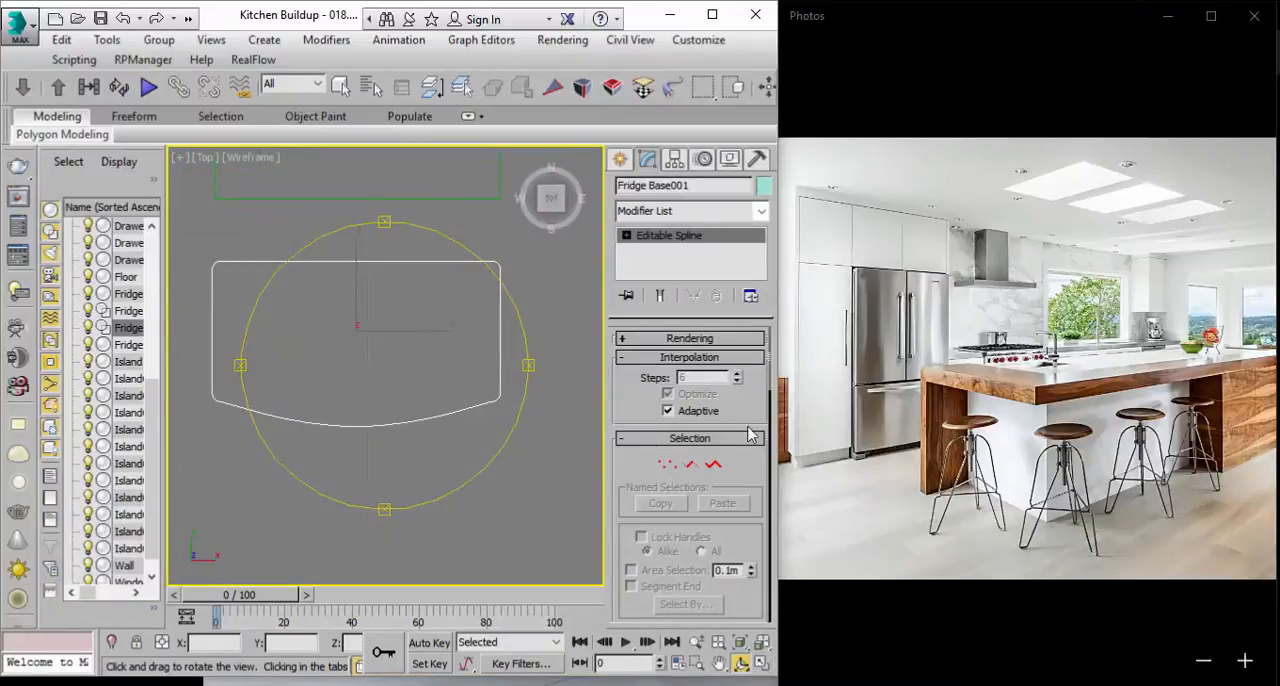
scroll(450, 395, up, 2)
click(699, 467)
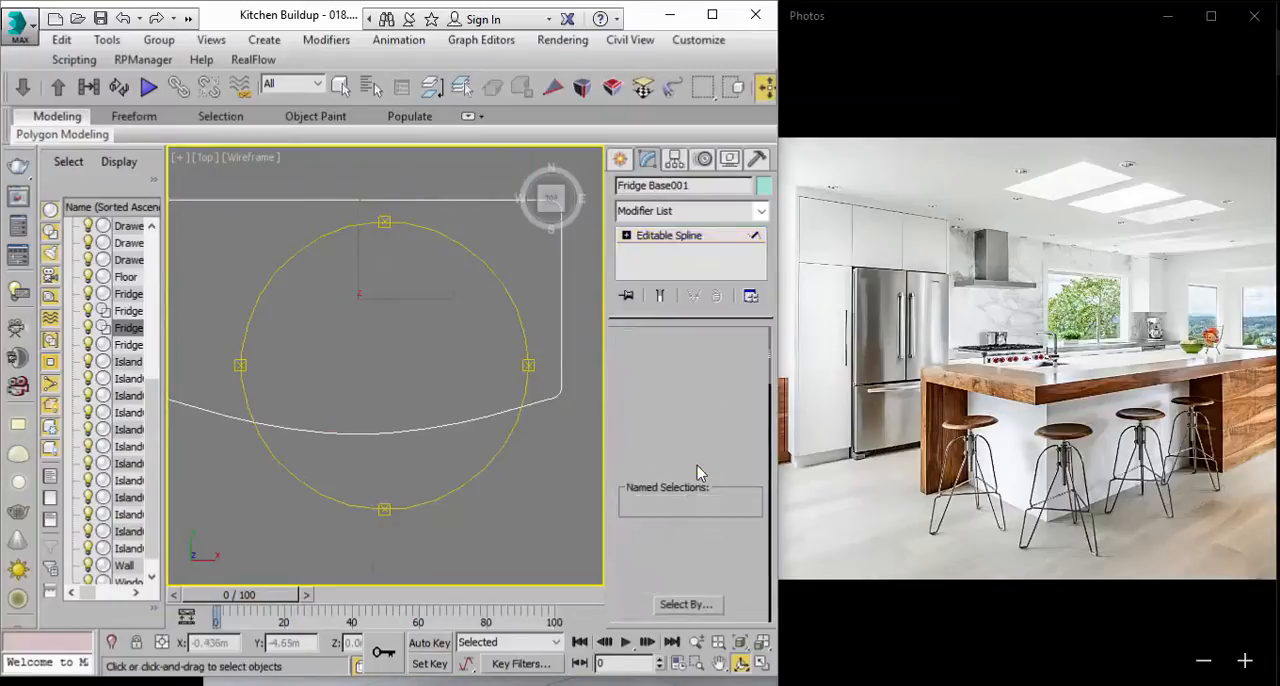
middle_drag(403, 427, 458, 436)
click(337, 93)
click(456, 355)
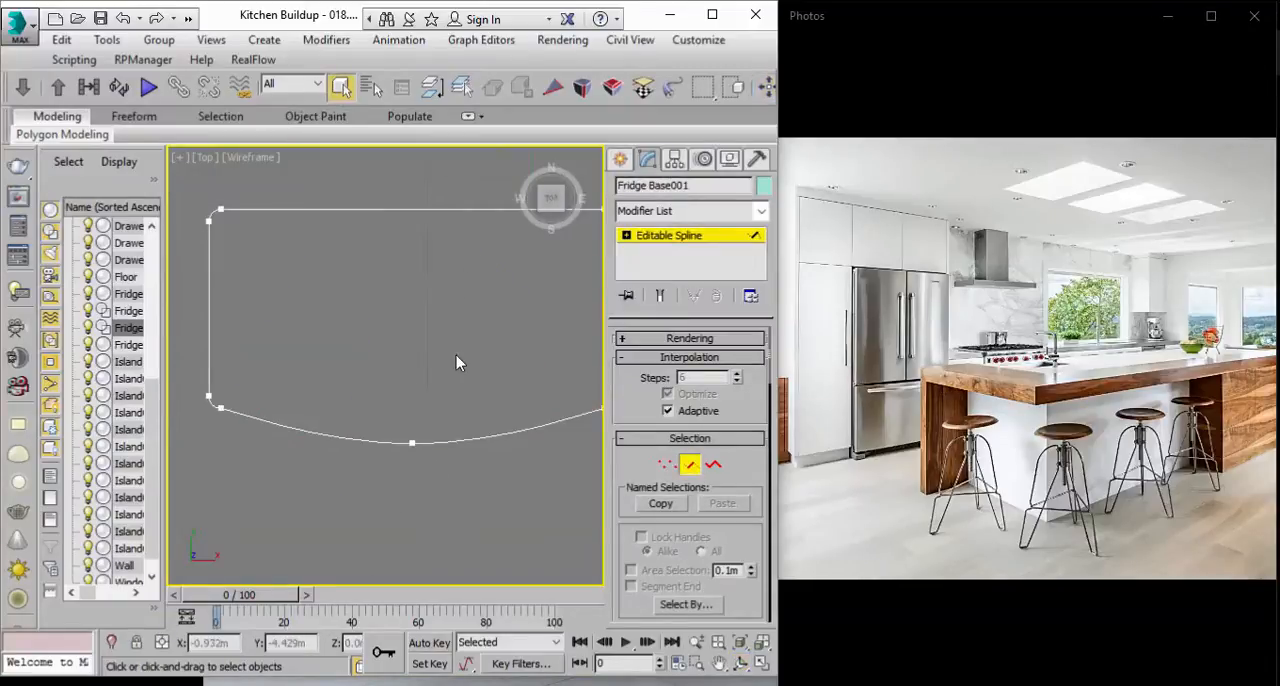
click(660, 238)
scroll(400, 356, down, 5)
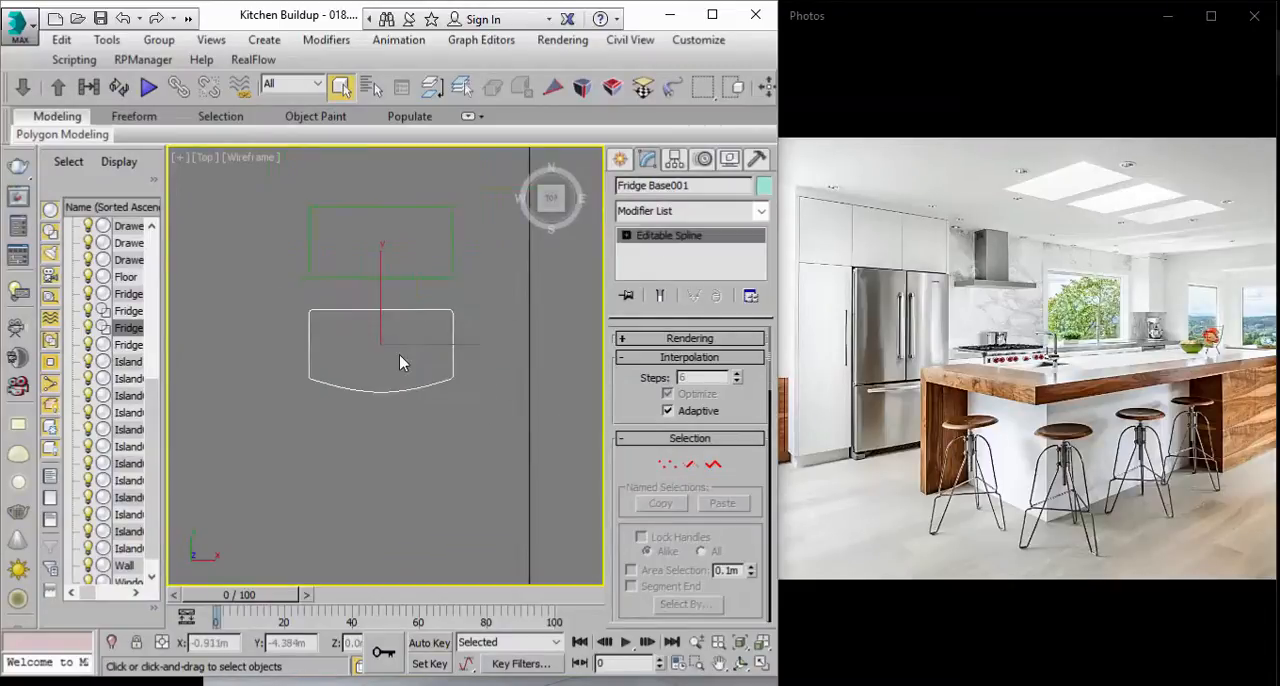
Step: Center the pivot of the raised Fridge Base copy to the object
click(676, 160)
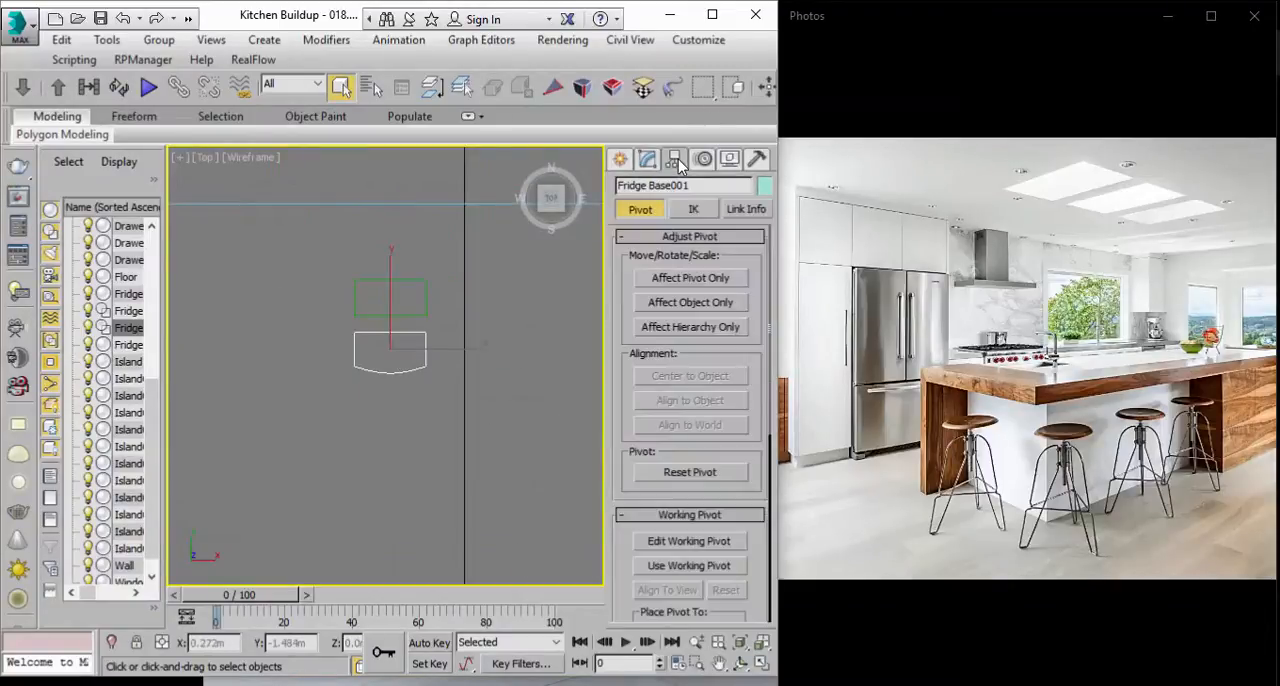
click(662, 280)
click(717, 16)
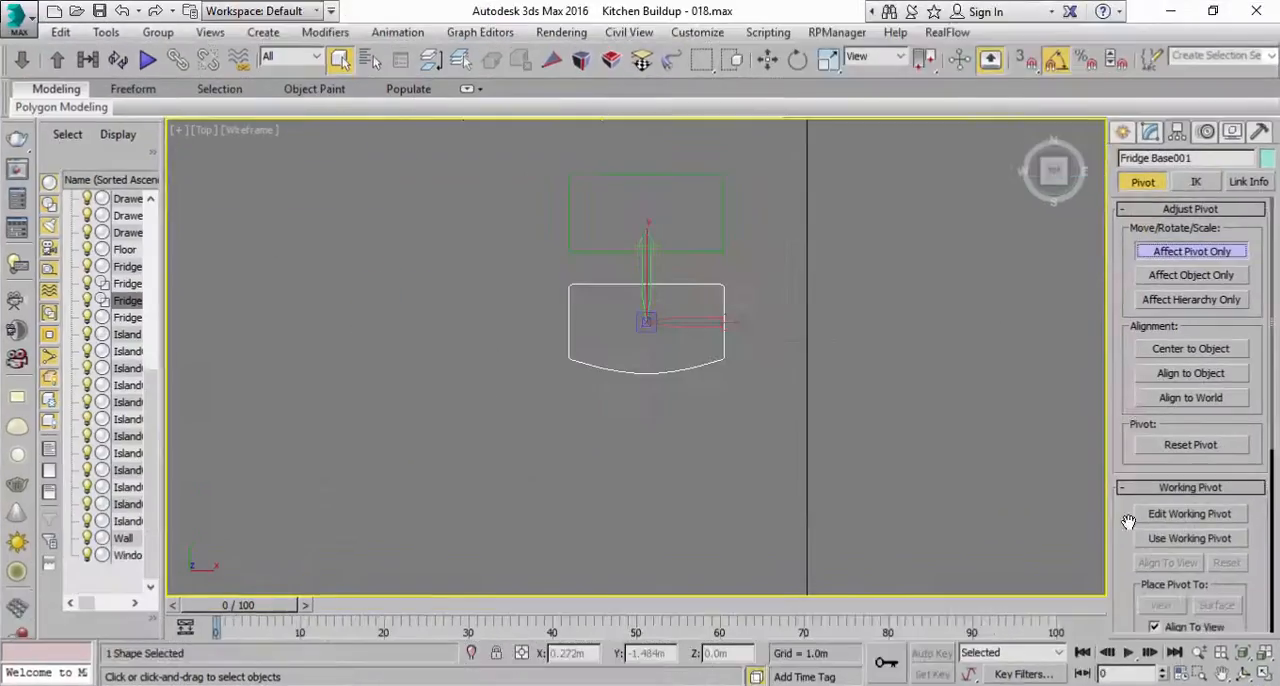
click(1189, 350)
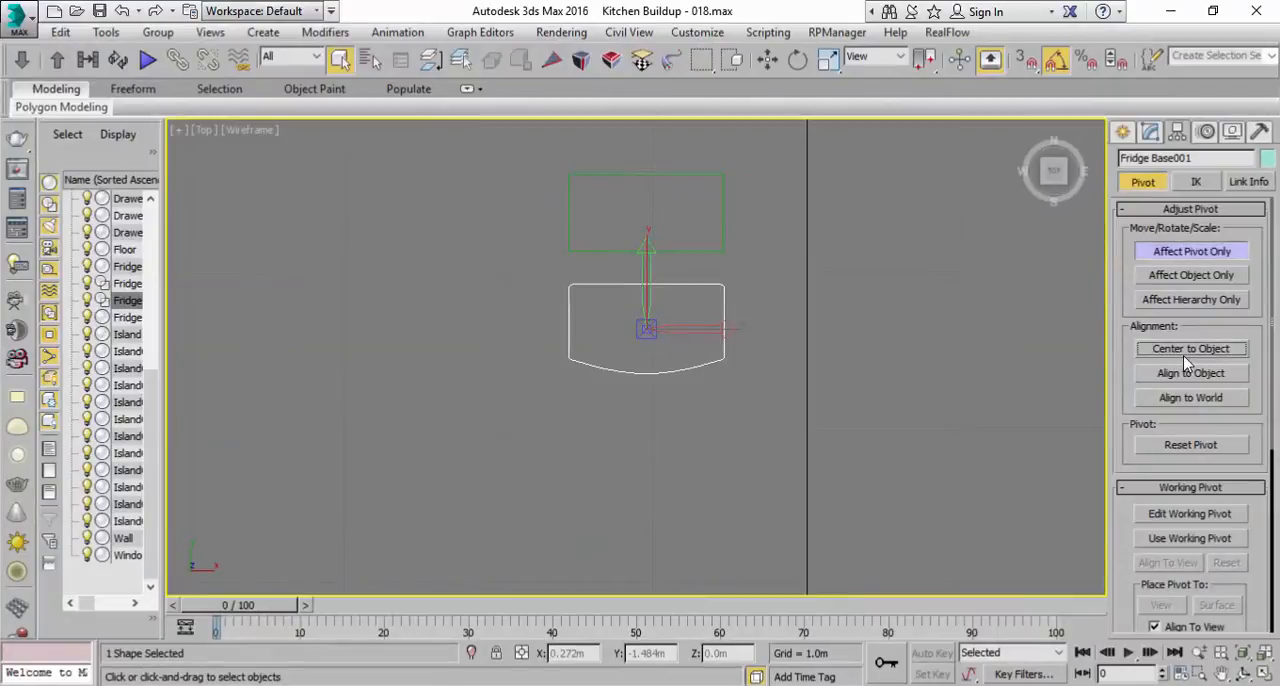
click(1191, 251)
Step: Move the Fridge Base copy to X 0 m
middle_drag(807, 359, 759, 365)
click(767, 59)
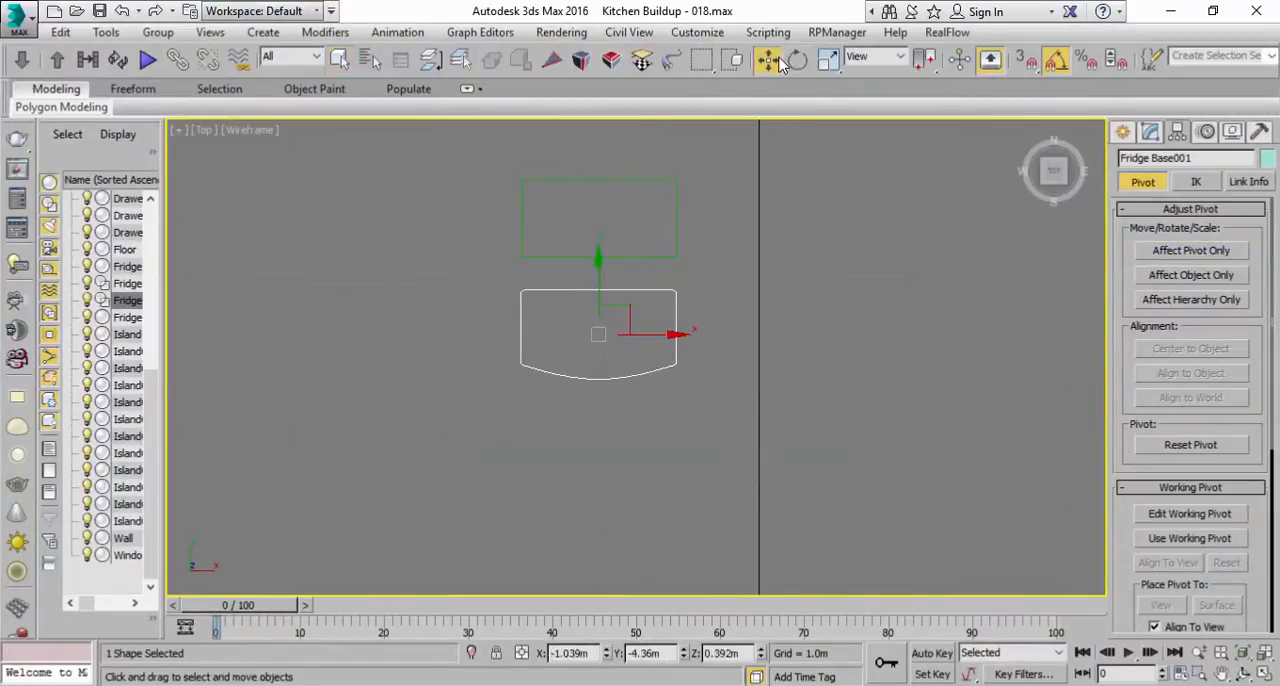
right_click(607, 657)
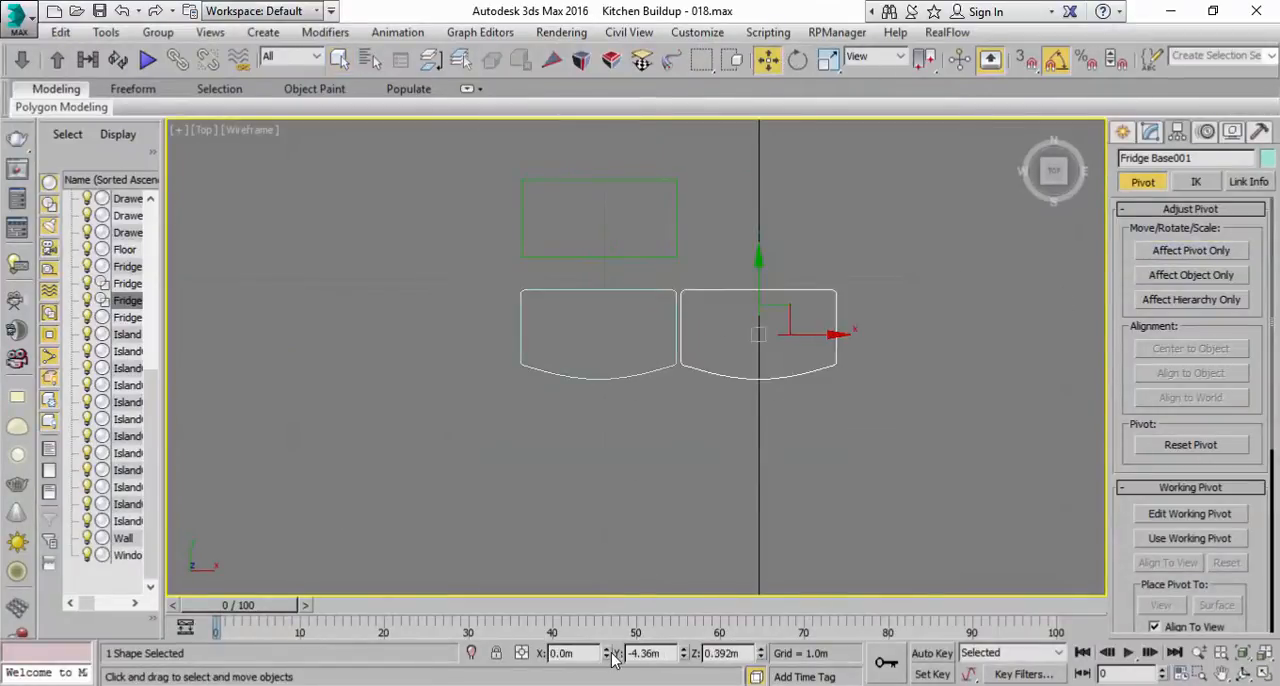
middle_drag(677, 480, 633, 512)
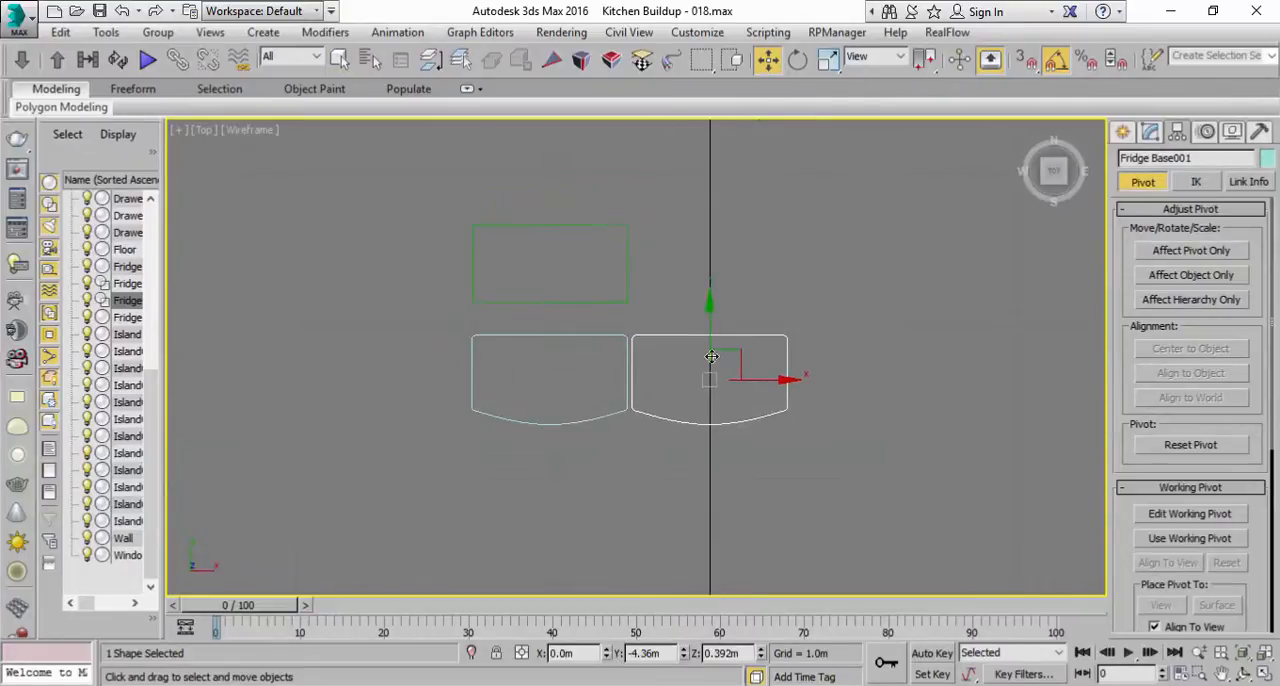
scroll(706, 390, up, 5)
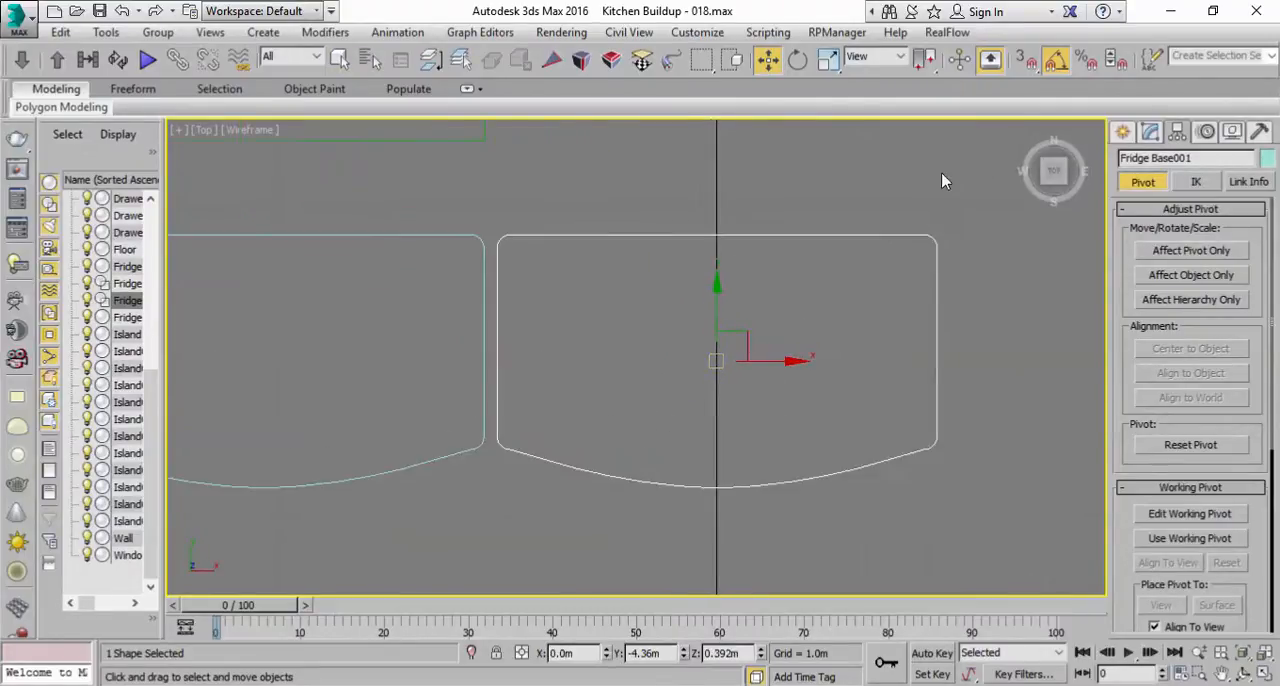
click(1149, 131)
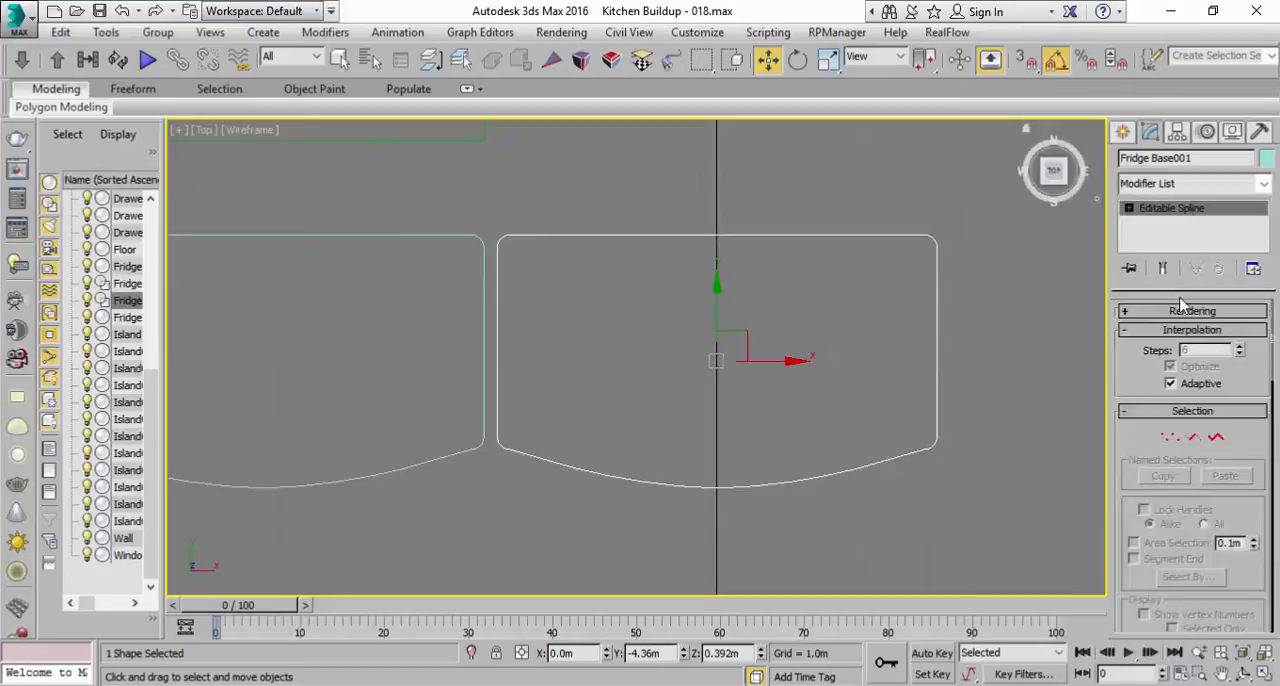
click(1216, 439)
click(938, 316)
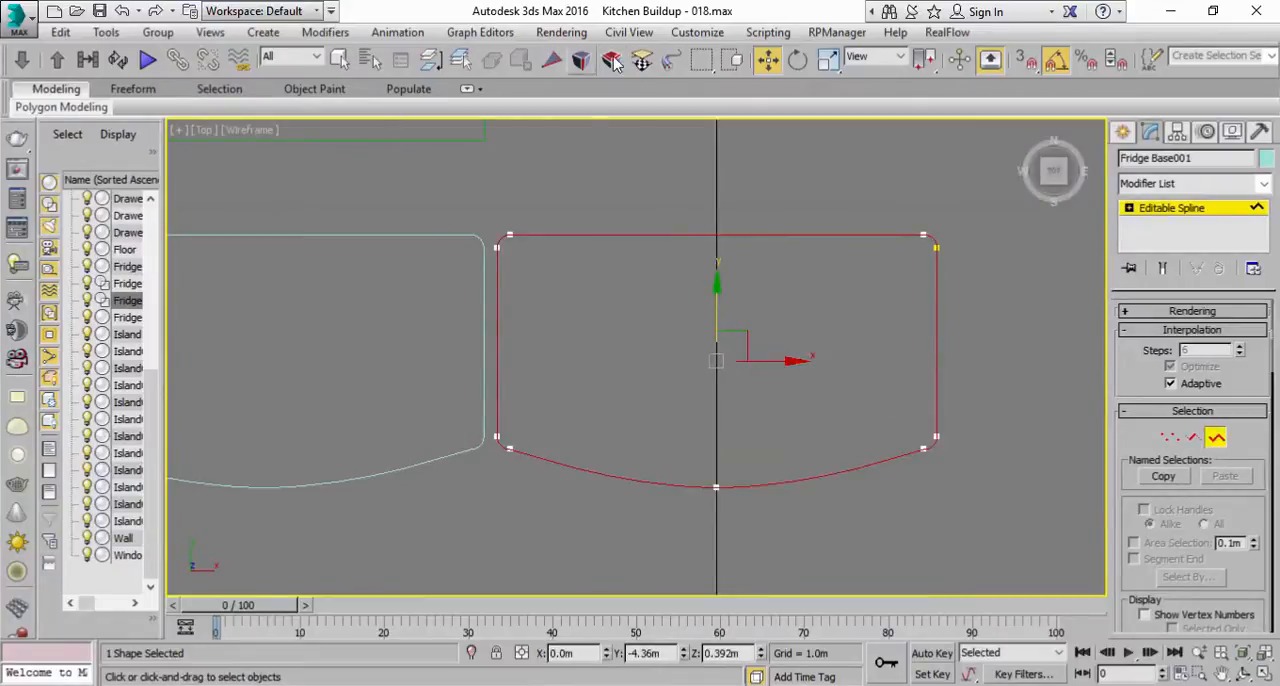
click(1212, 207)
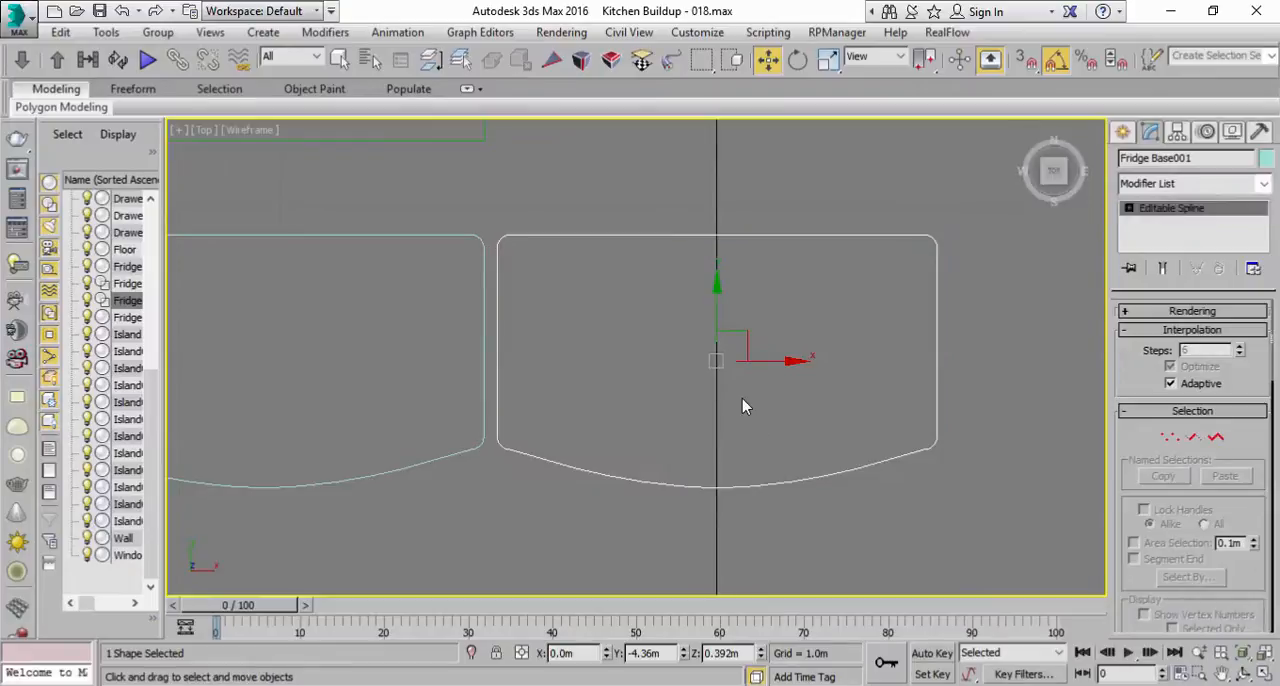
Step: Clone the centred Fridge Base outline in place as an independent copy
click(60, 32)
click(101, 172)
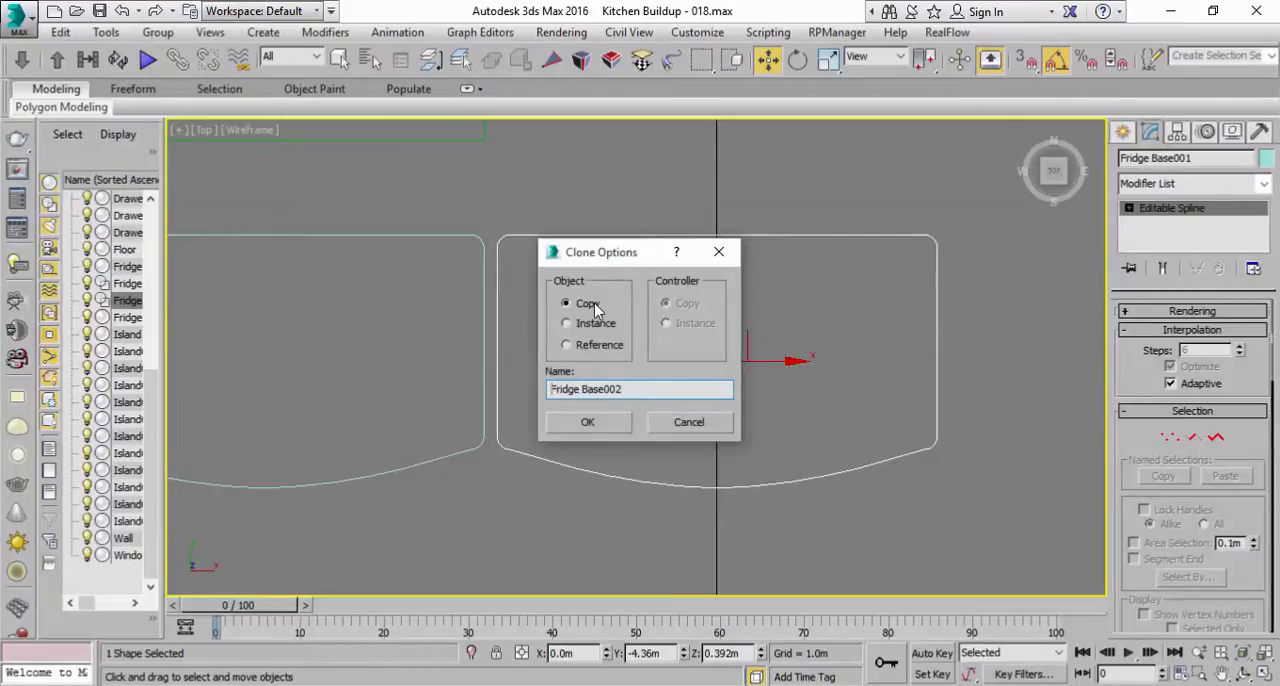
click(586, 423)
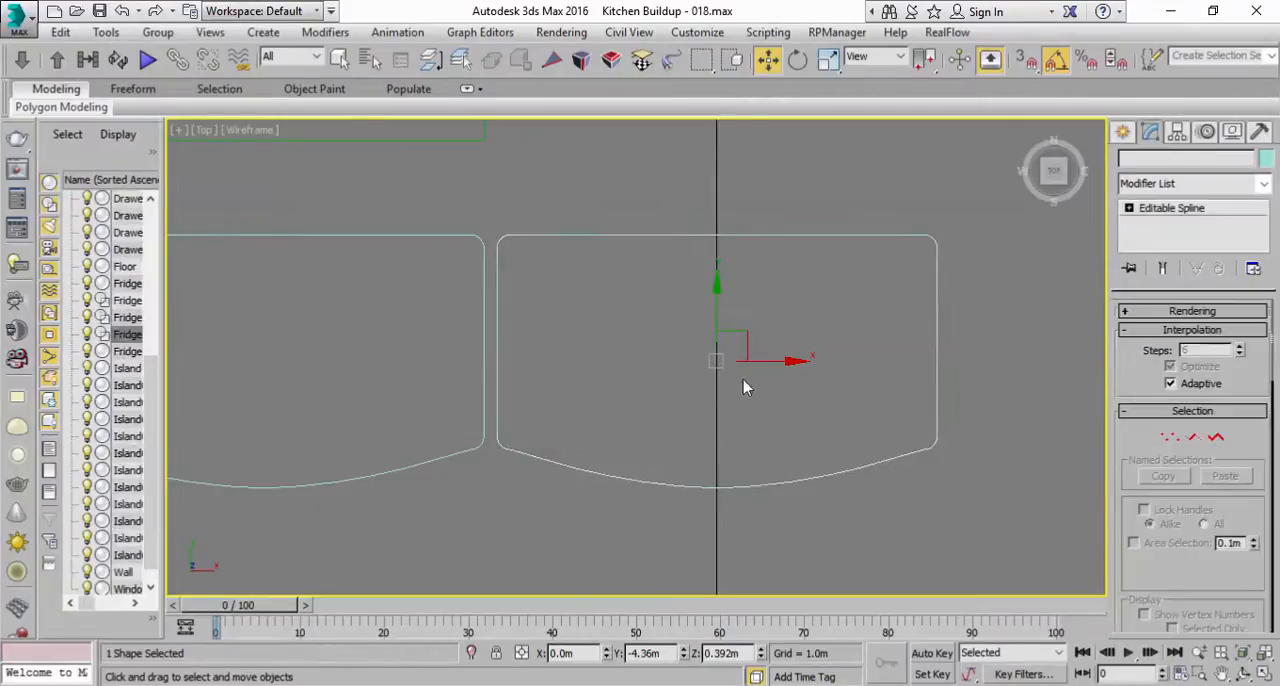
Step: Scale the new outline copy uniformly to about 90.4%, then widen it along X to about 95.3%, leaving a border inside the outer outline
click(828, 59)
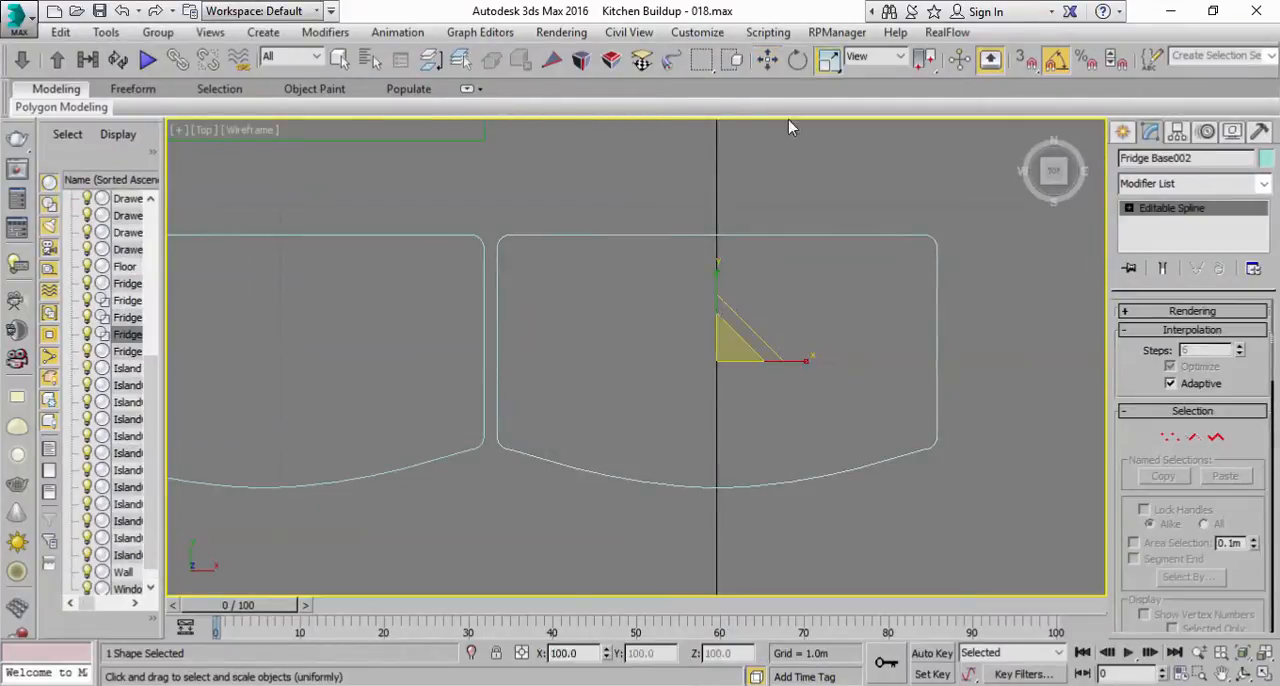
drag(722, 349, 722, 359)
scroll(752, 373, up, 2)
middle_drag(752, 373, 727, 345)
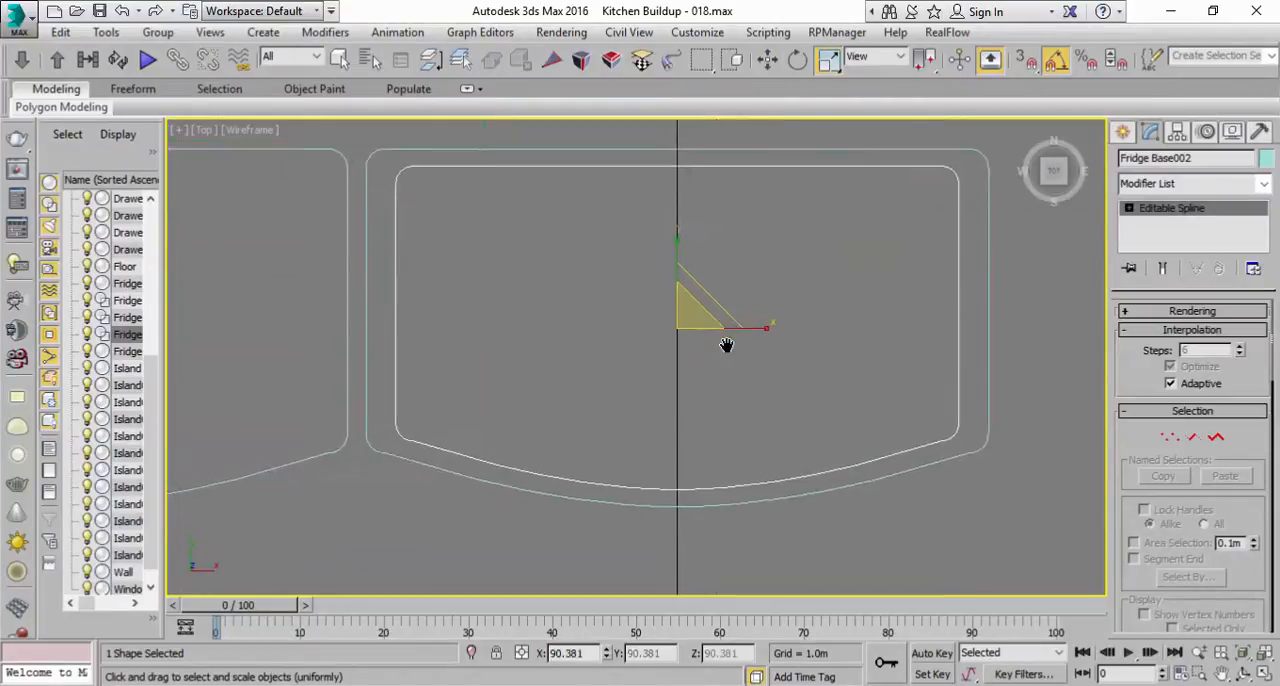
drag(767, 329, 770, 329)
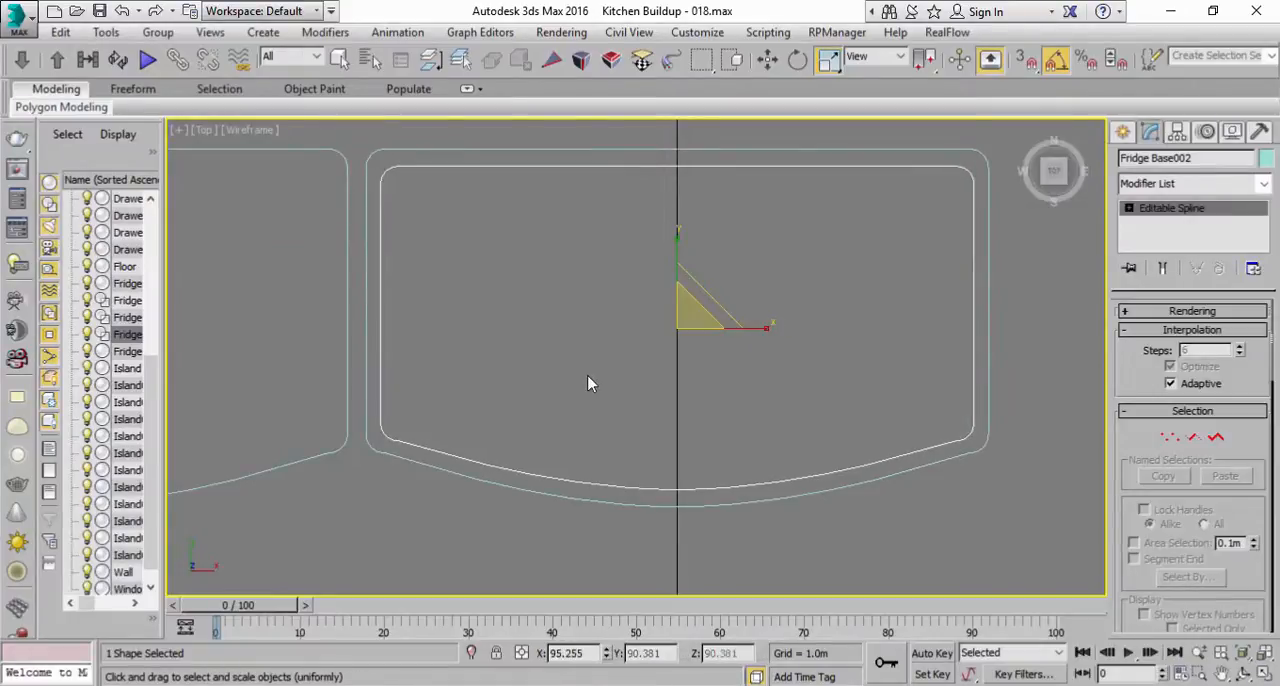
Step: Attach the scaled inner outline to the outer Fridge Base outline to form a single editable spline
click(339, 59)
click(373, 158)
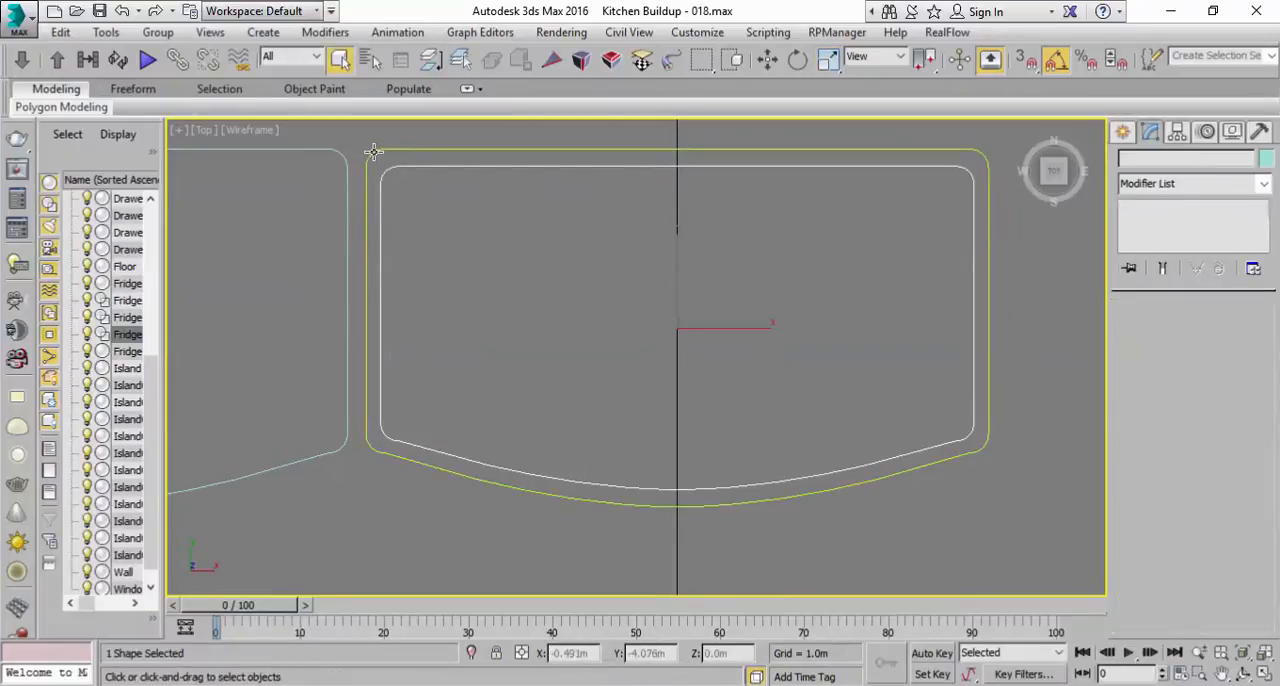
scroll(1125, 482, down, 5)
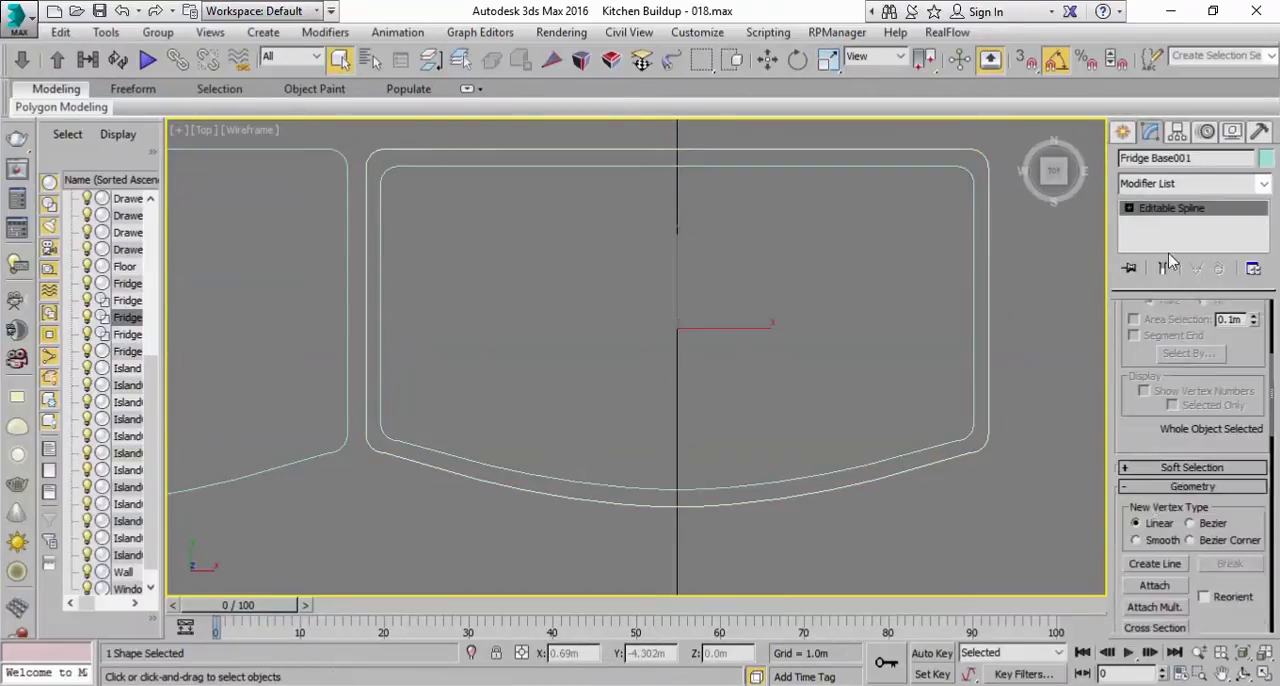
click(1150, 441)
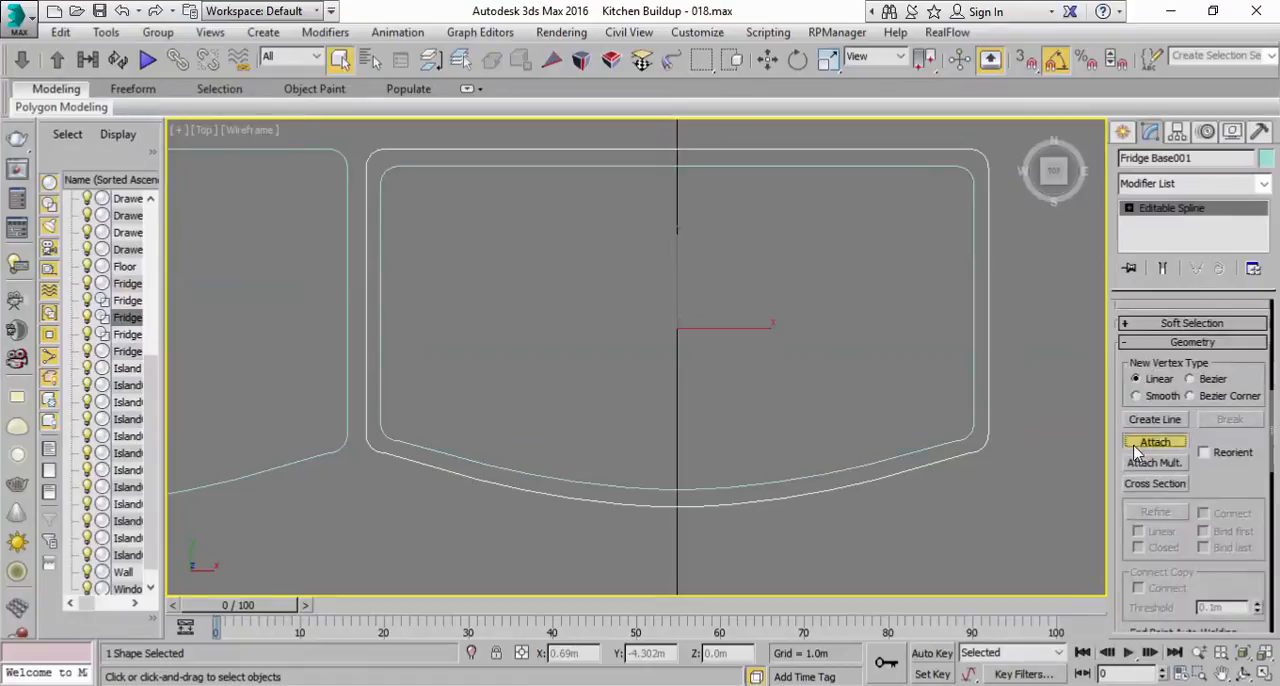
click(884, 456)
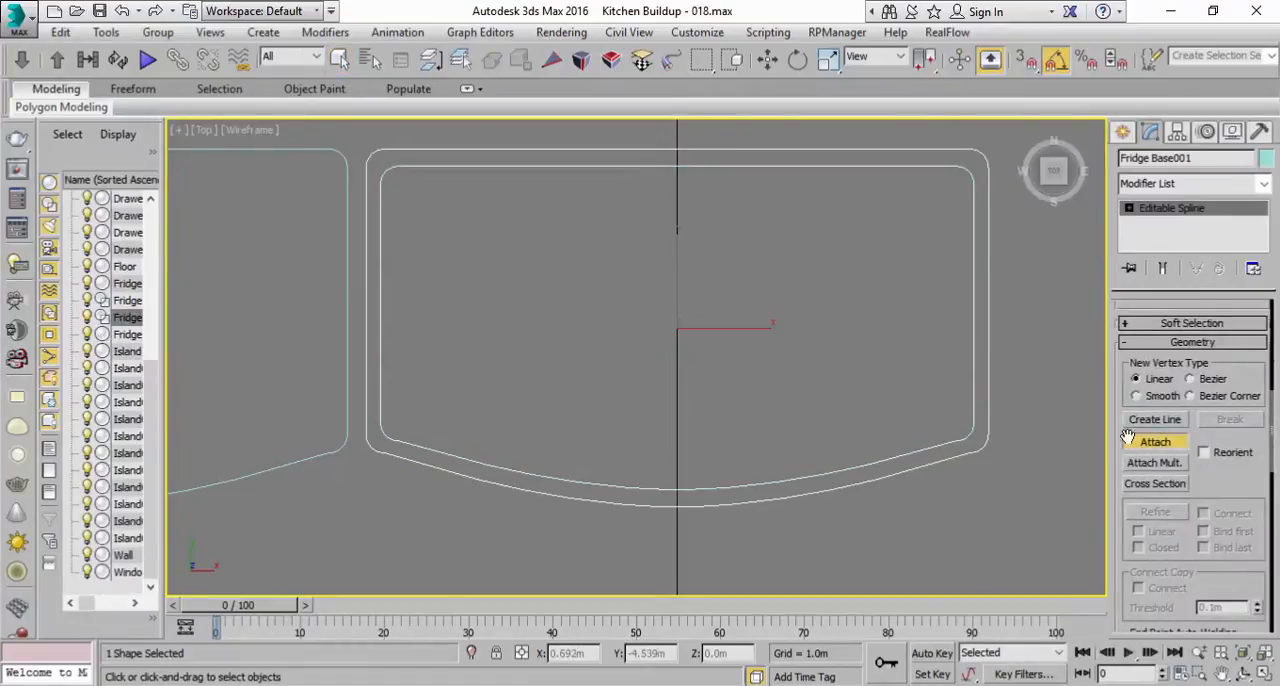
click(1150, 441)
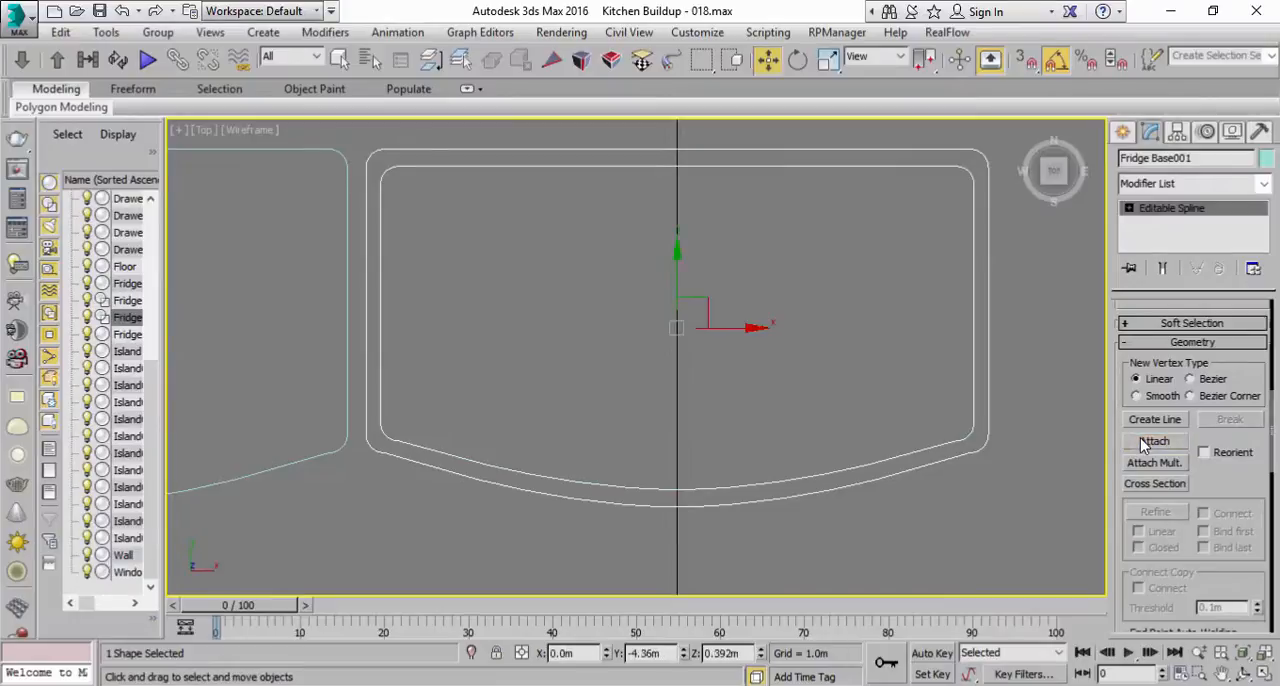
click(1129, 208)
drag(1115, 424, 1133, 499)
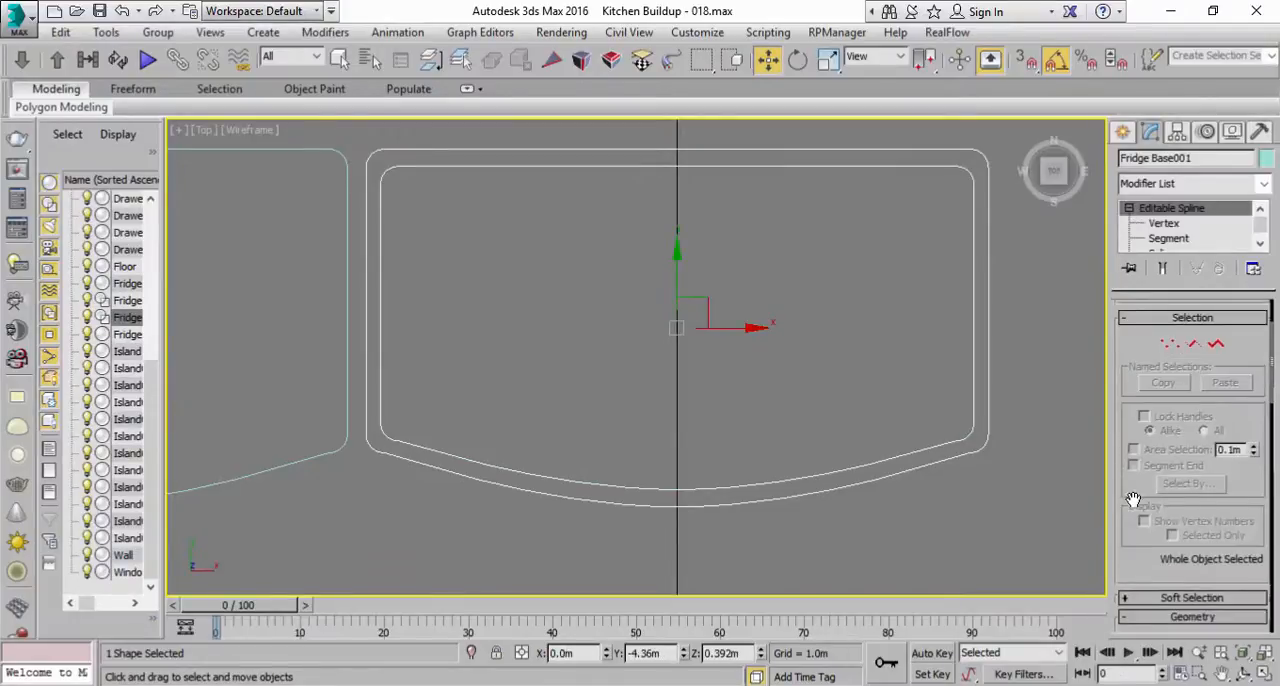
click(1170, 343)
click(946, 386)
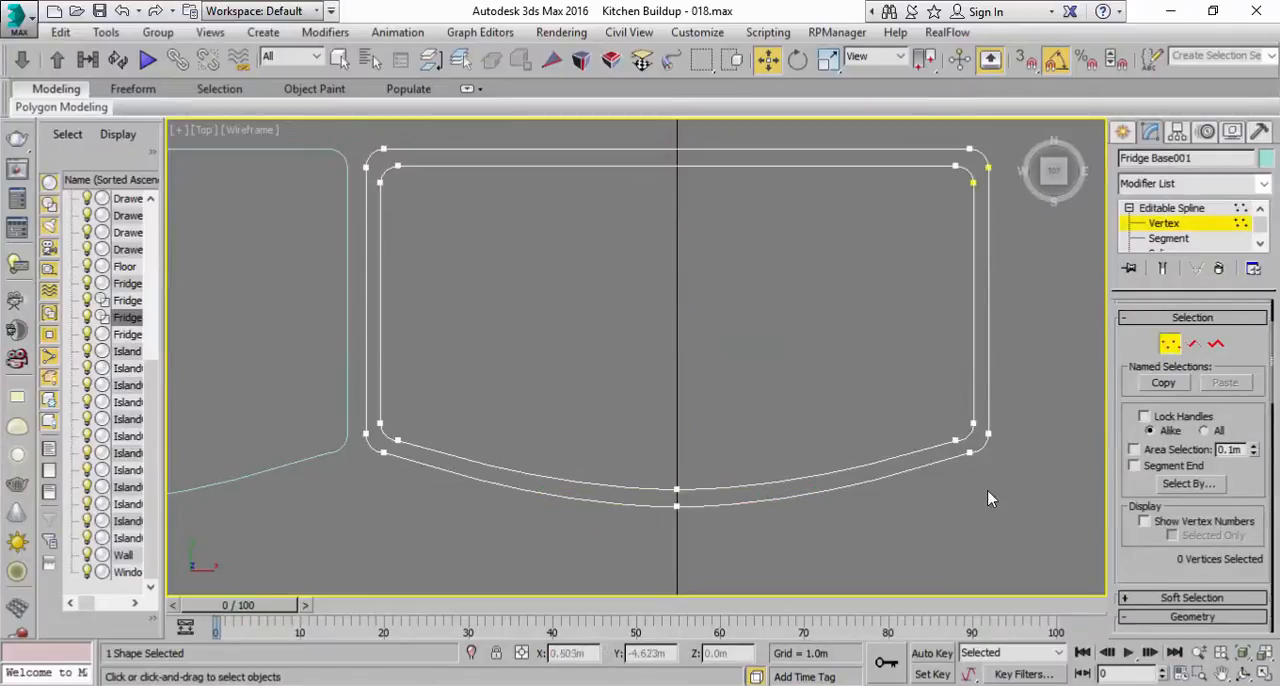
key(ctrl+z)
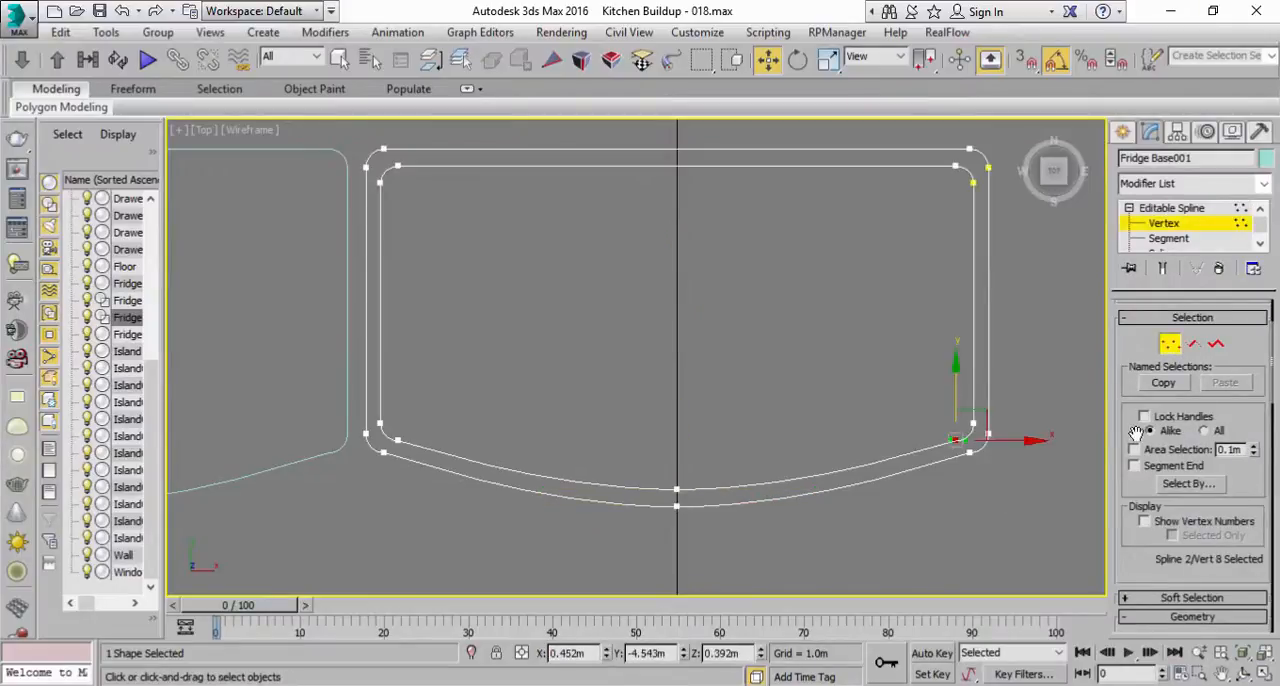
Step: Delete the straight rear segments and all segments in the positive-X half of both outlines
click(1194, 344)
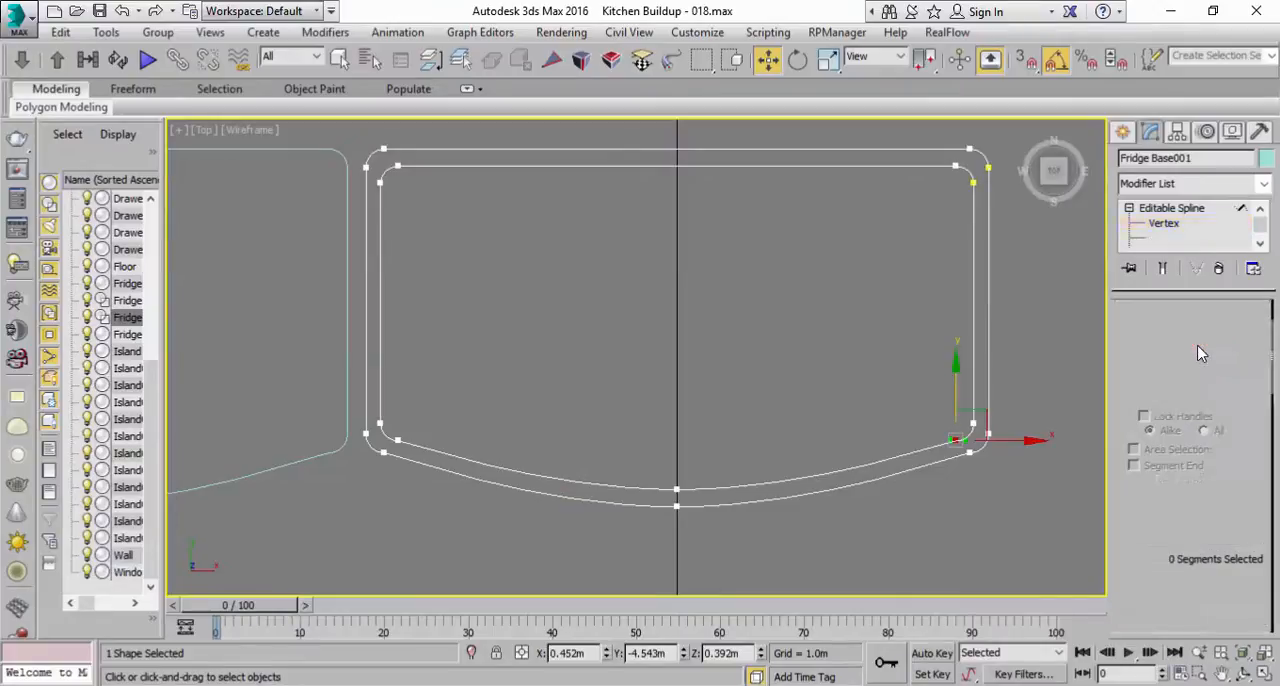
middle_drag(965, 497, 928, 547)
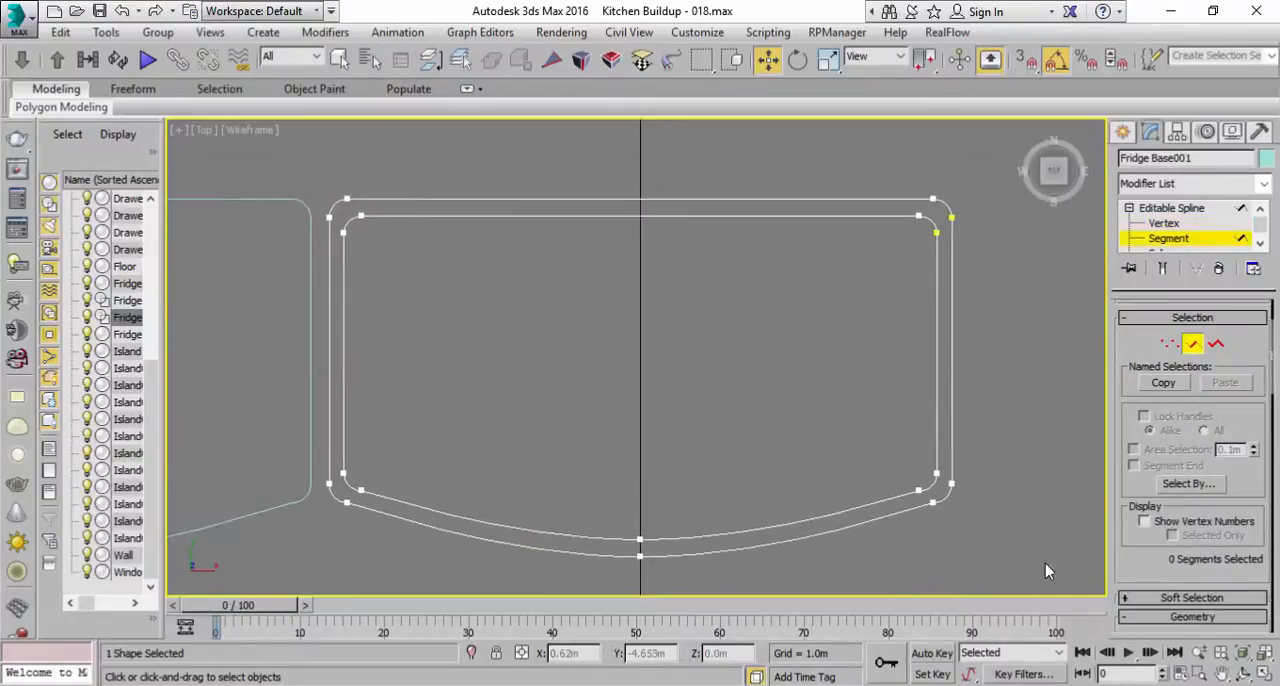
drag(884, 170, 877, 166)
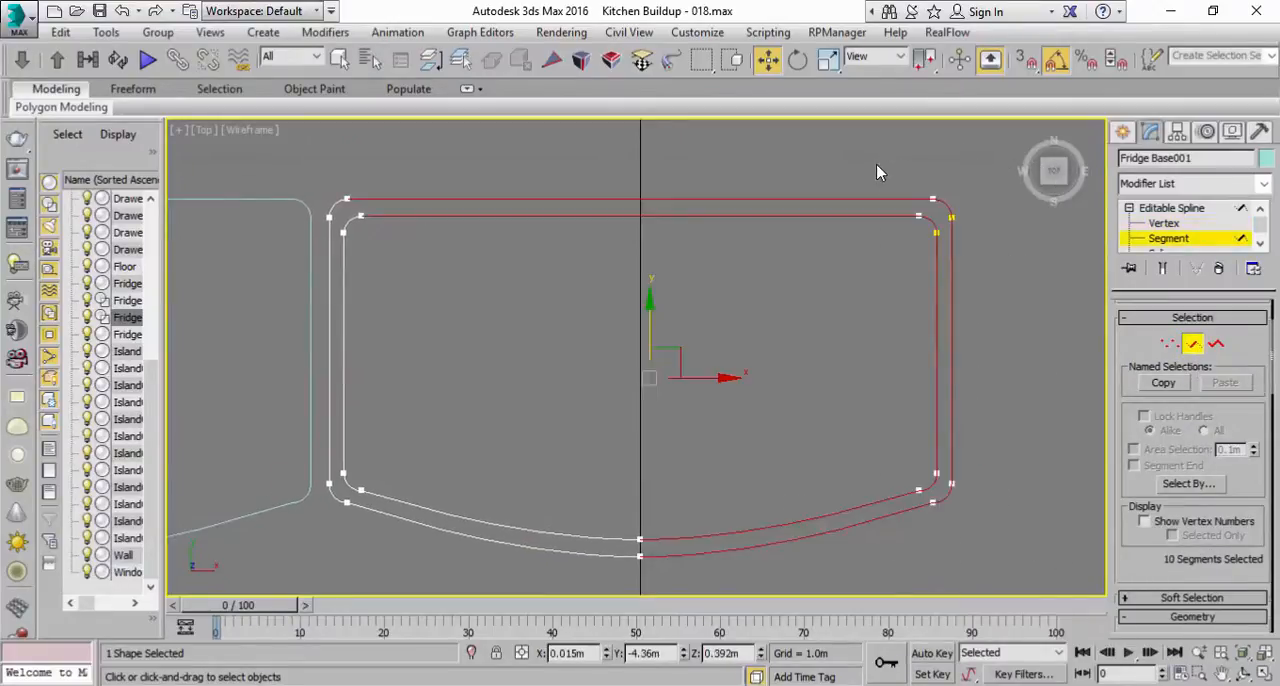
key(Delete)
Step: Delete the remaining rear corner arc segments from the outer and inner outlines
middle_drag(468, 311, 550, 313)
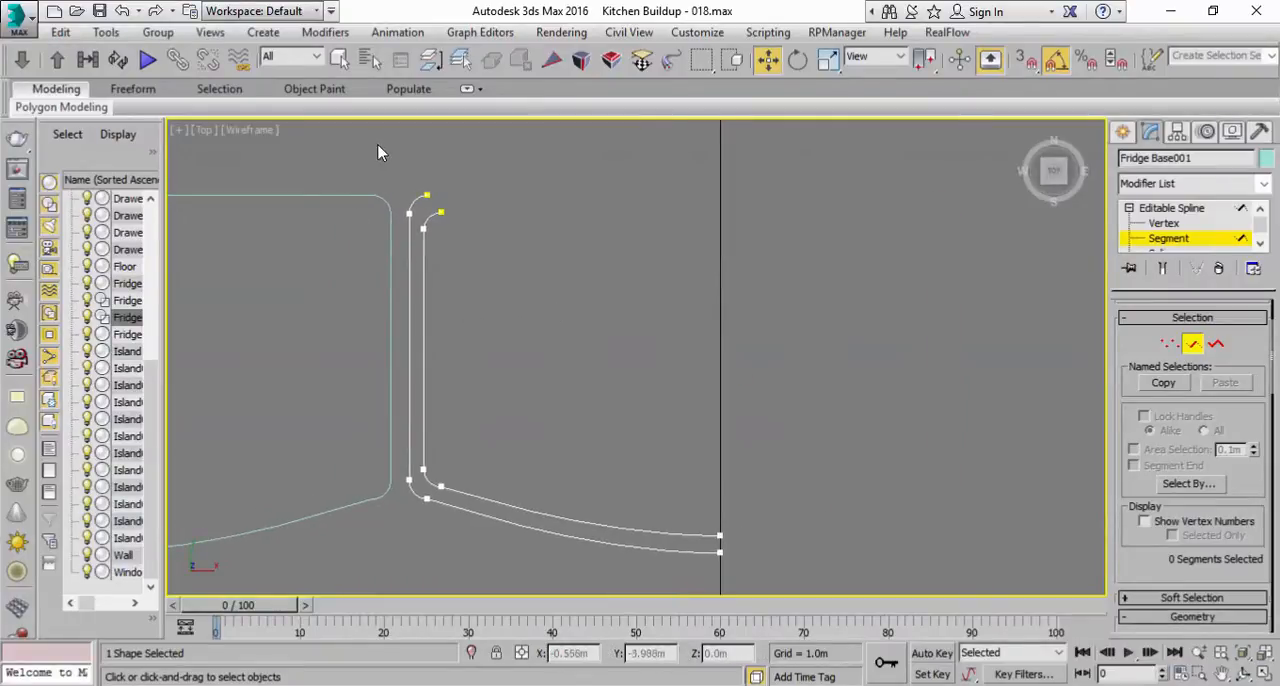
drag(466, 206, 466, 207)
key(Delete)
click(439, 214)
key(Delete)
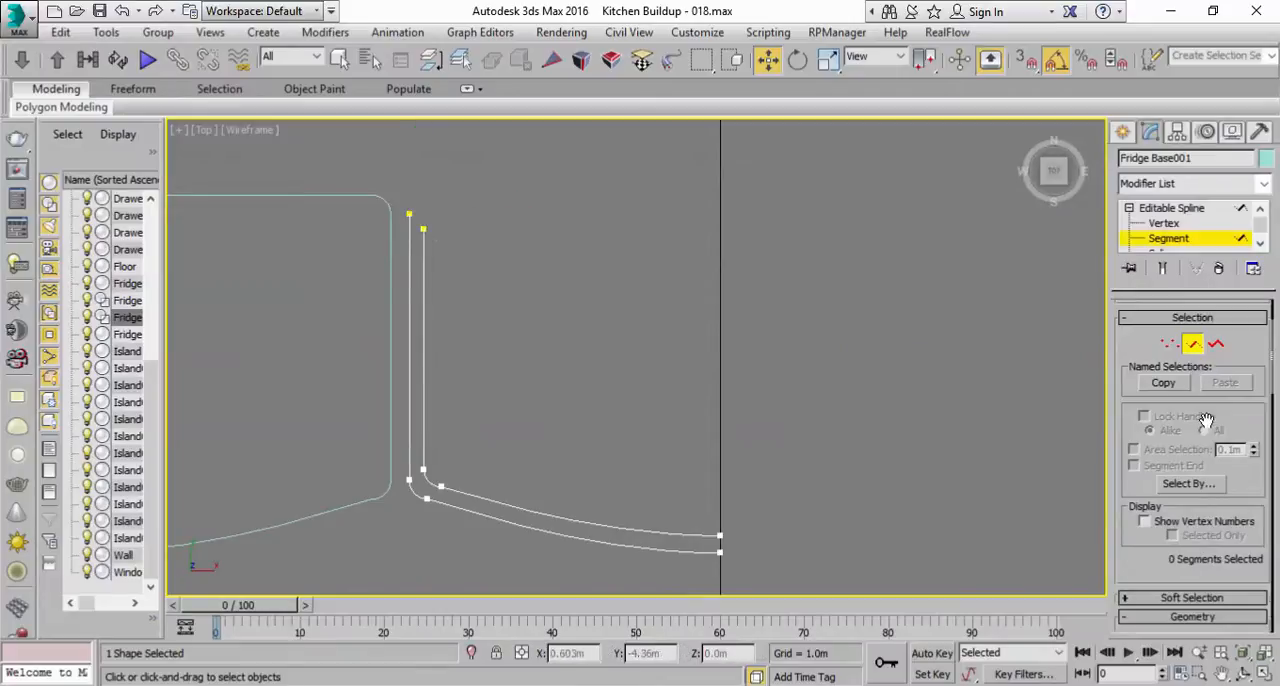
Step: Move the two rear end vertices down along Y to just behind the front corner arcs, shortening the side segments
click(1170, 344)
drag(368, 196, 494, 250)
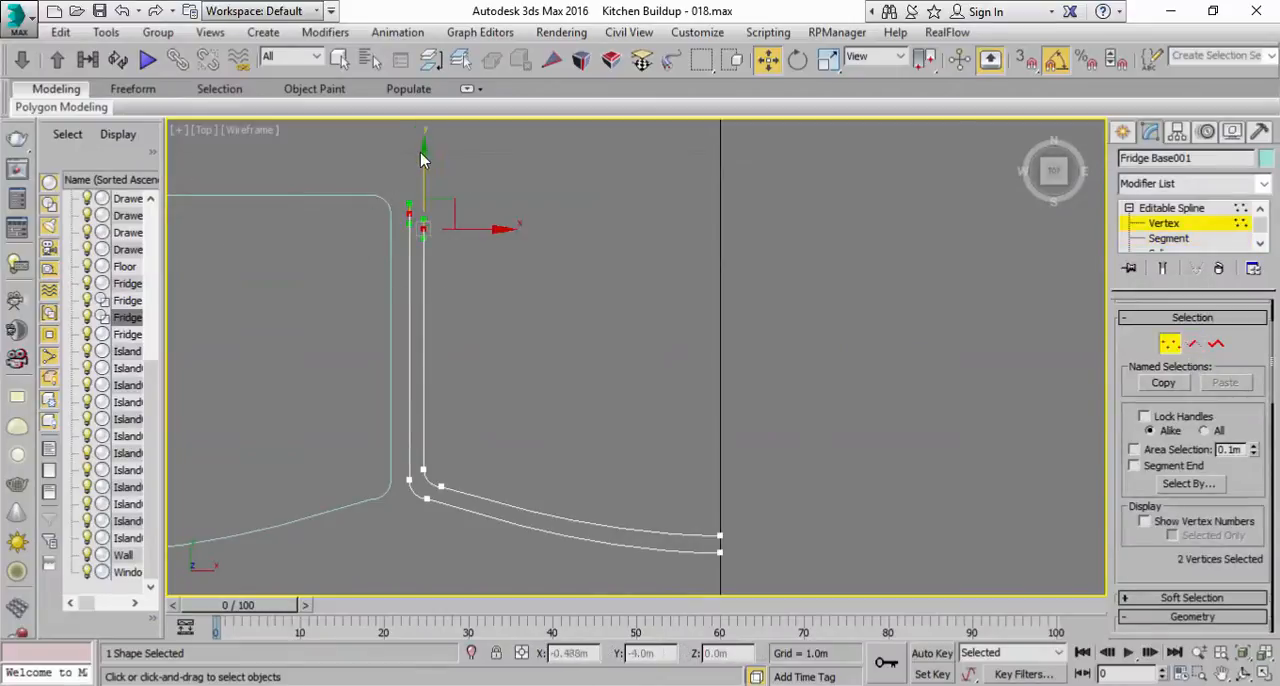
drag(425, 171, 392, 386)
scroll(427, 461, up, 2)
middle_drag(427, 461, 536, 314)
scroll(538, 281, up, 3)
click(548, 305)
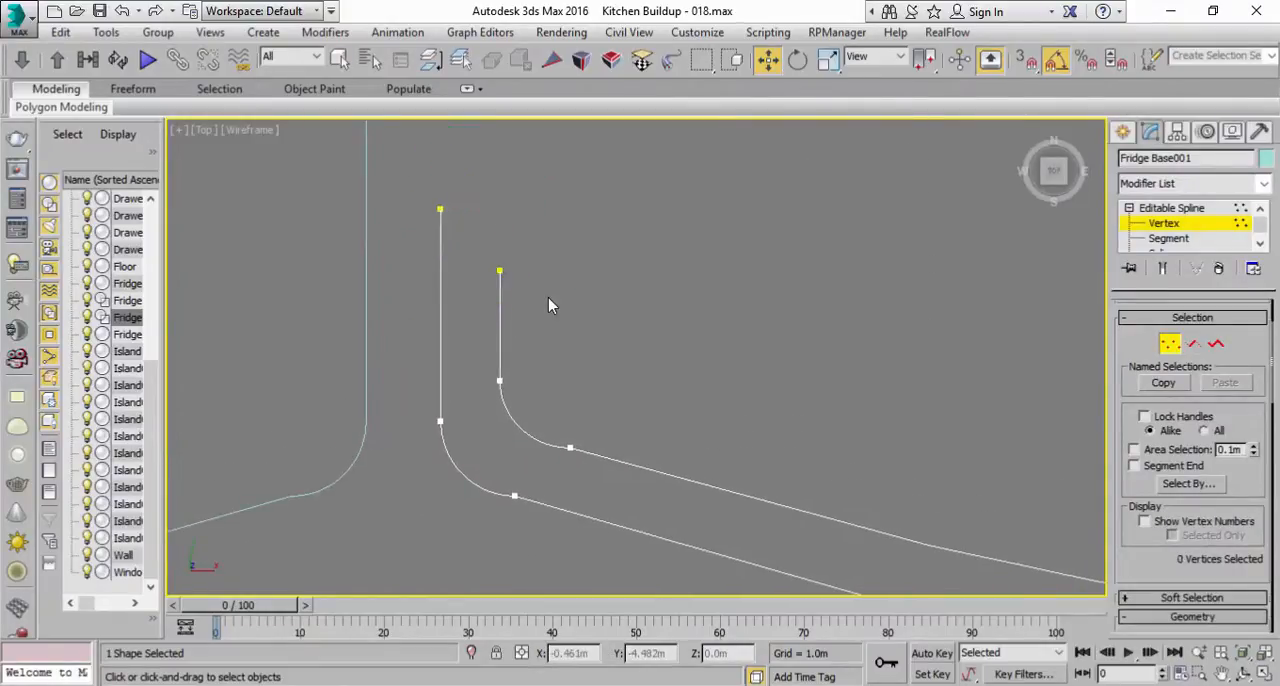
Step: Lower the outer outline's end vertex to about Y -4.493 m and delete the inner outline's end vertex
drag(541, 295, 489, 255)
click(440, 209)
drag(432, 145, 426, 263)
click(553, 299)
drag(537, 294, 538, 293)
key(Delete)
Step: Shift both front-centre end vertices slightly along negative X, leaving a small gap from the X 0 line
scroll(751, 337, down, 6)
scroll(788, 455, up, 4)
middle_drag(666, 340, 971, 414)
middle_drag(397, 340, 808, 408)
drag(790, 470, 726, 289)
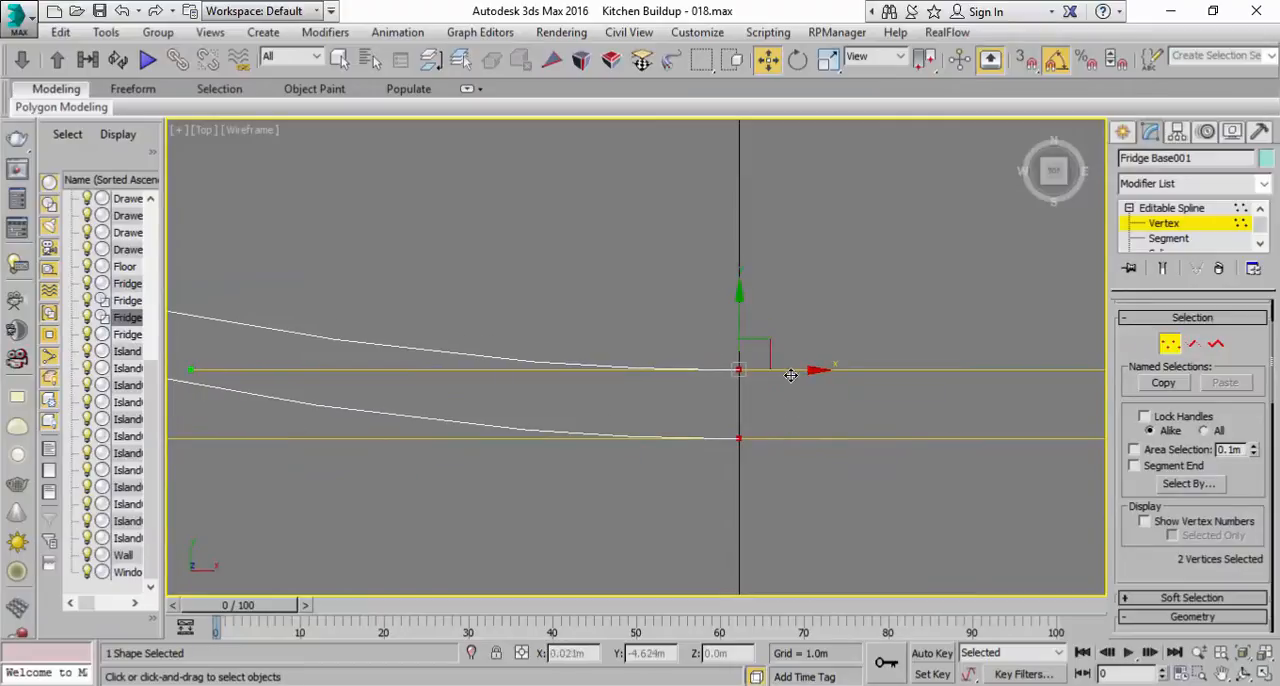
drag(801, 372, 797, 370)
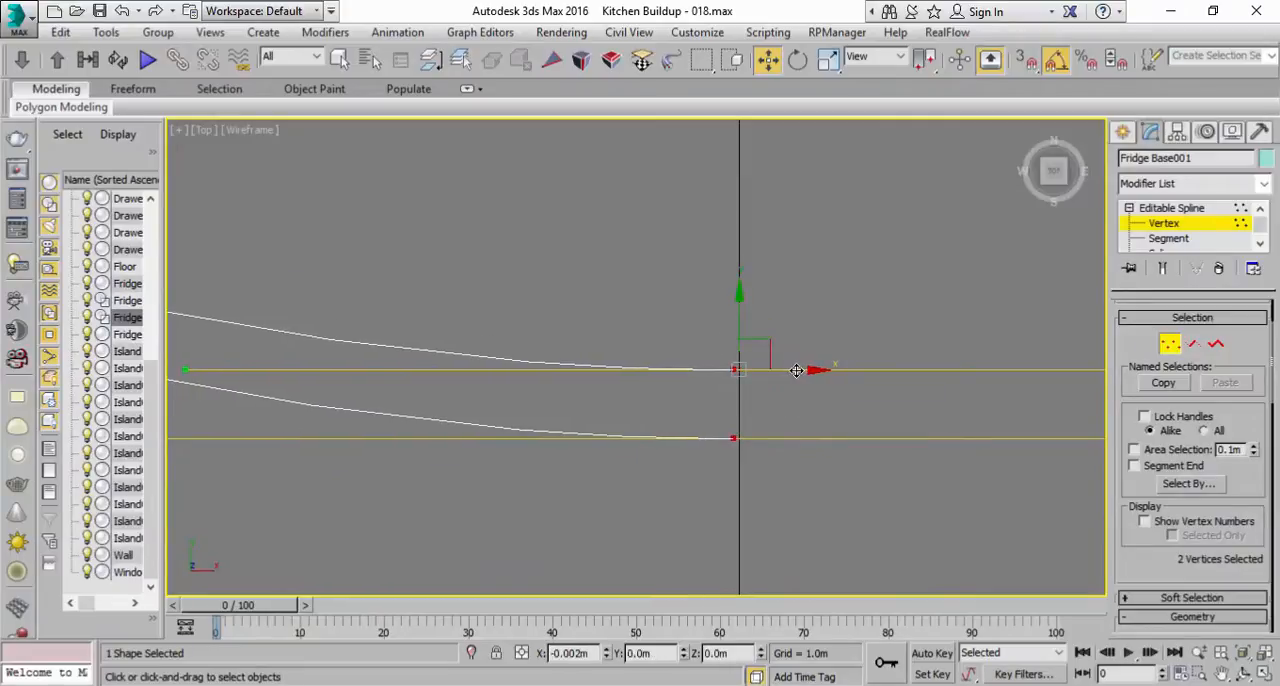
drag(793, 371, 793, 371)
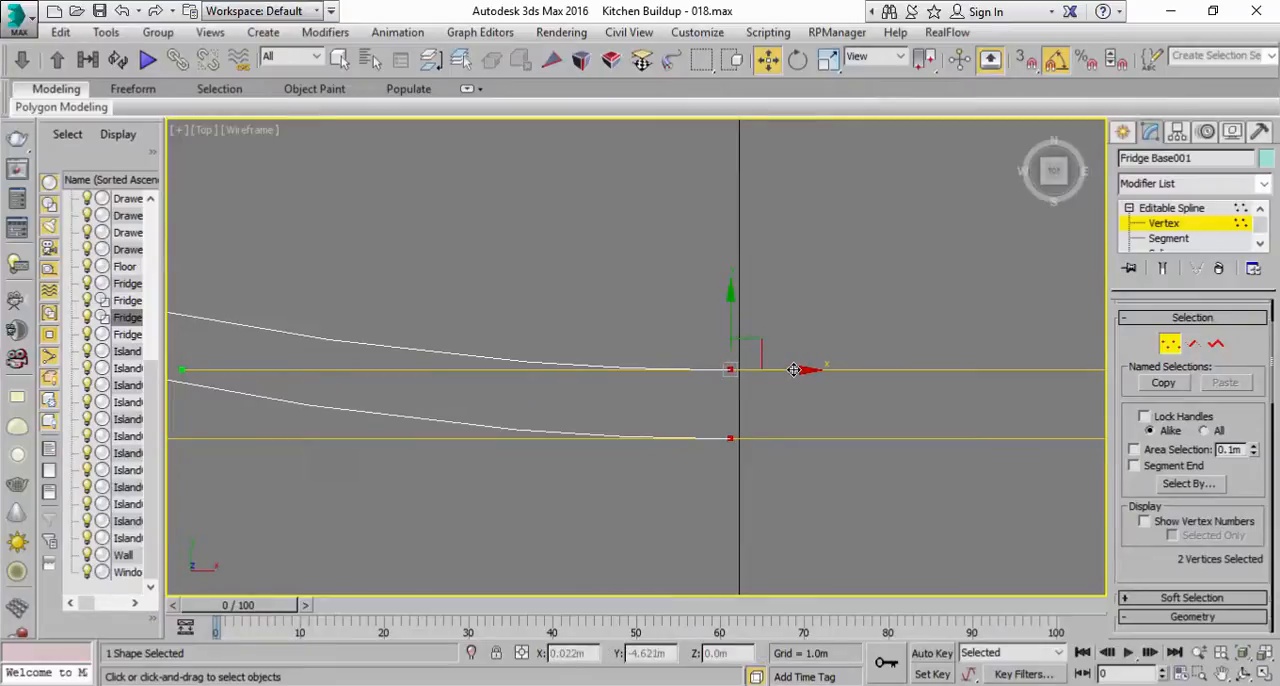
click(752, 412)
Step: Convert the side end vertices of the outer and inner outlines to Corner type
middle_drag(670, 345, 784, 340)
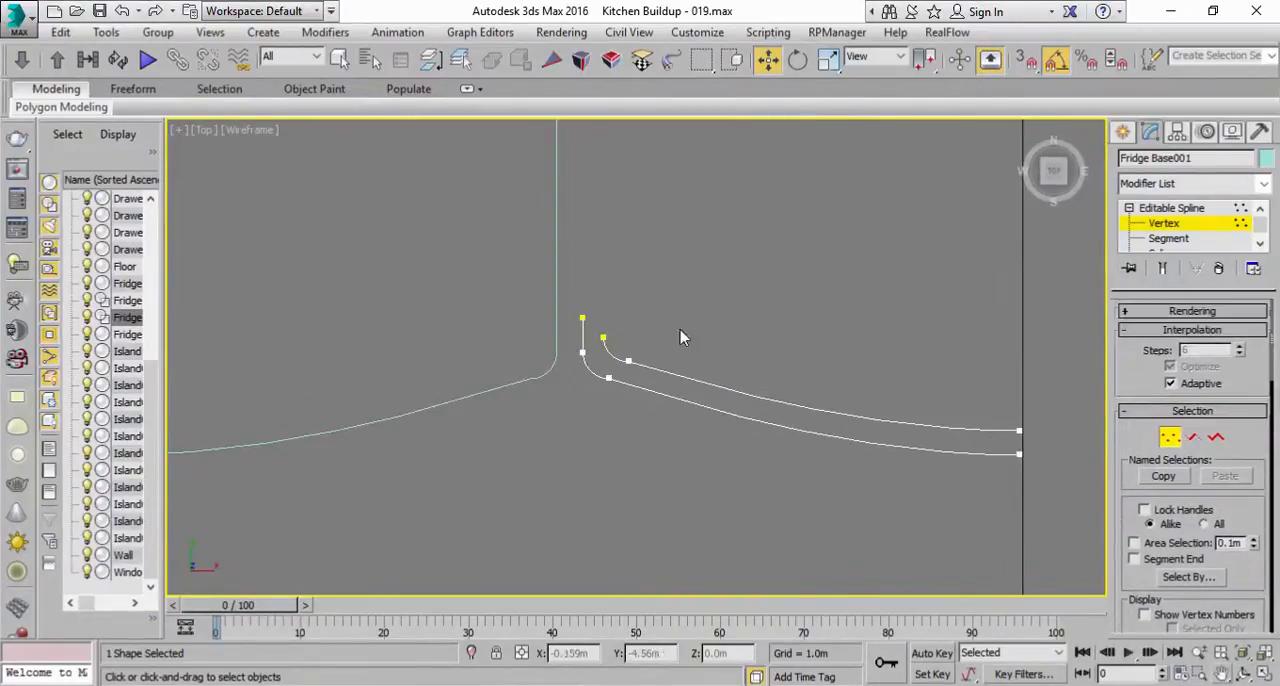
middle_drag(540, 291, 546, 294)
scroll(545, 293, up, 2)
middle_drag(679, 382, 589, 357)
scroll(394, 288, down, 1)
scroll(589, 357, up, 2)
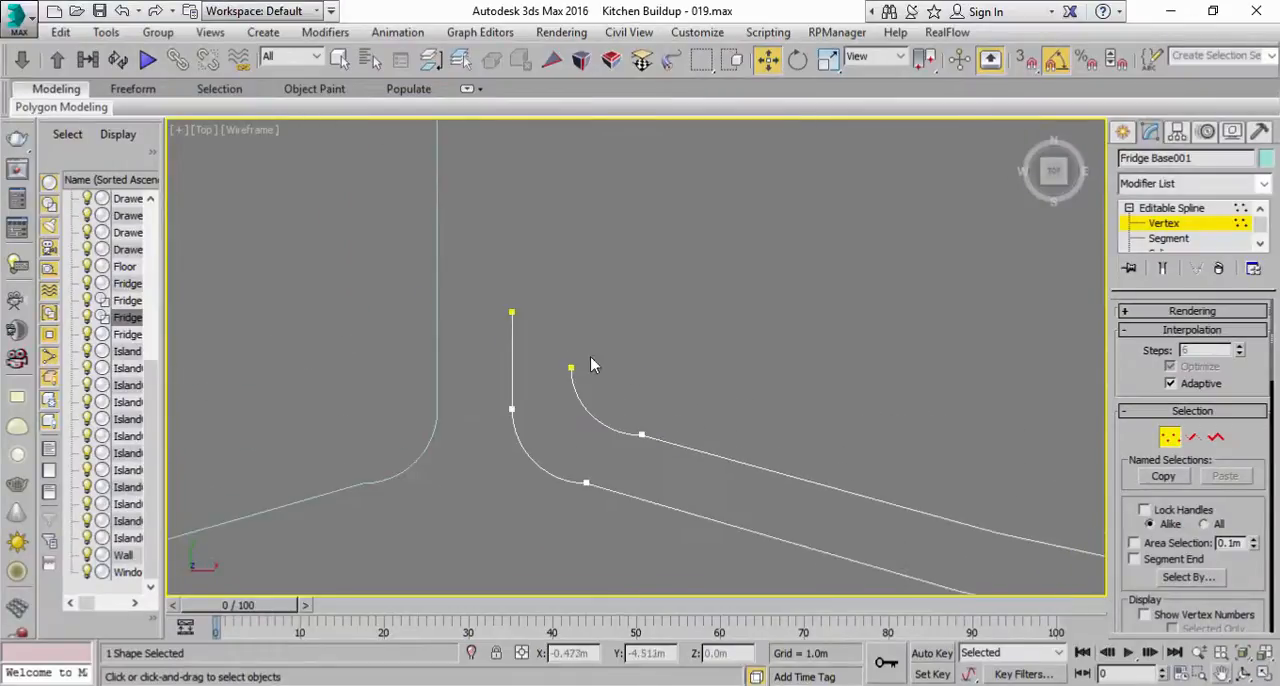
click(511, 312)
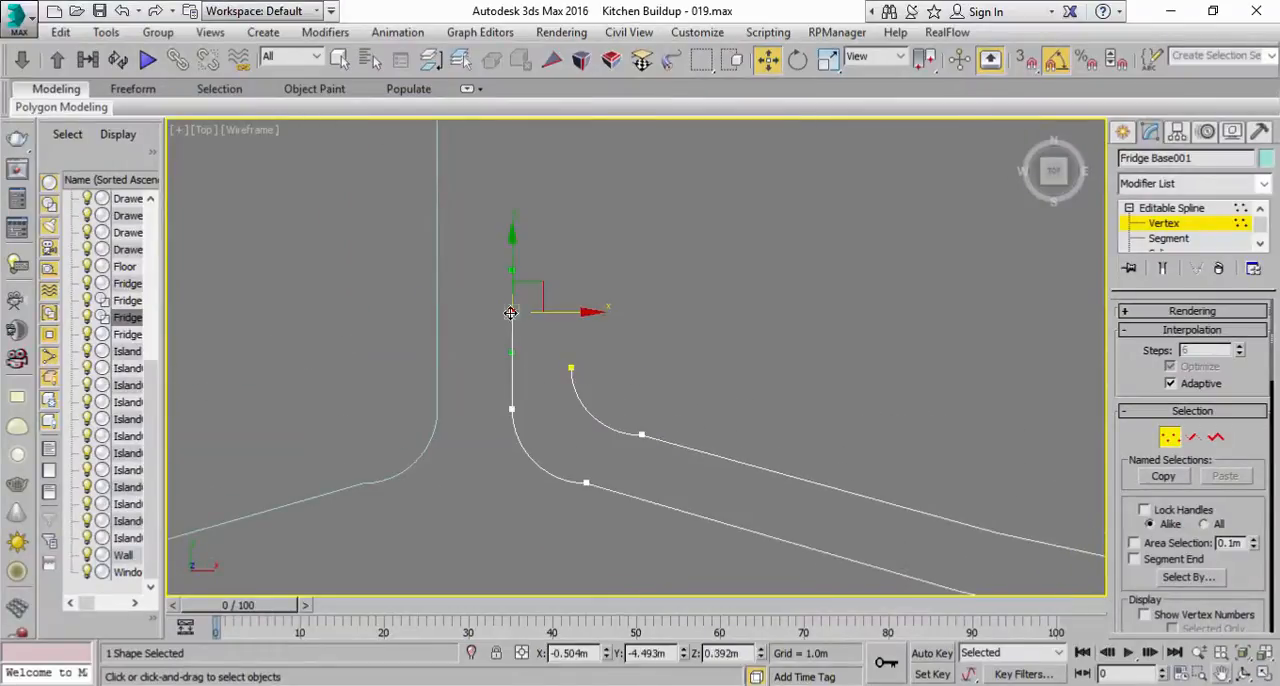
click(523, 362)
click(511, 312)
ctrl+click(570, 368)
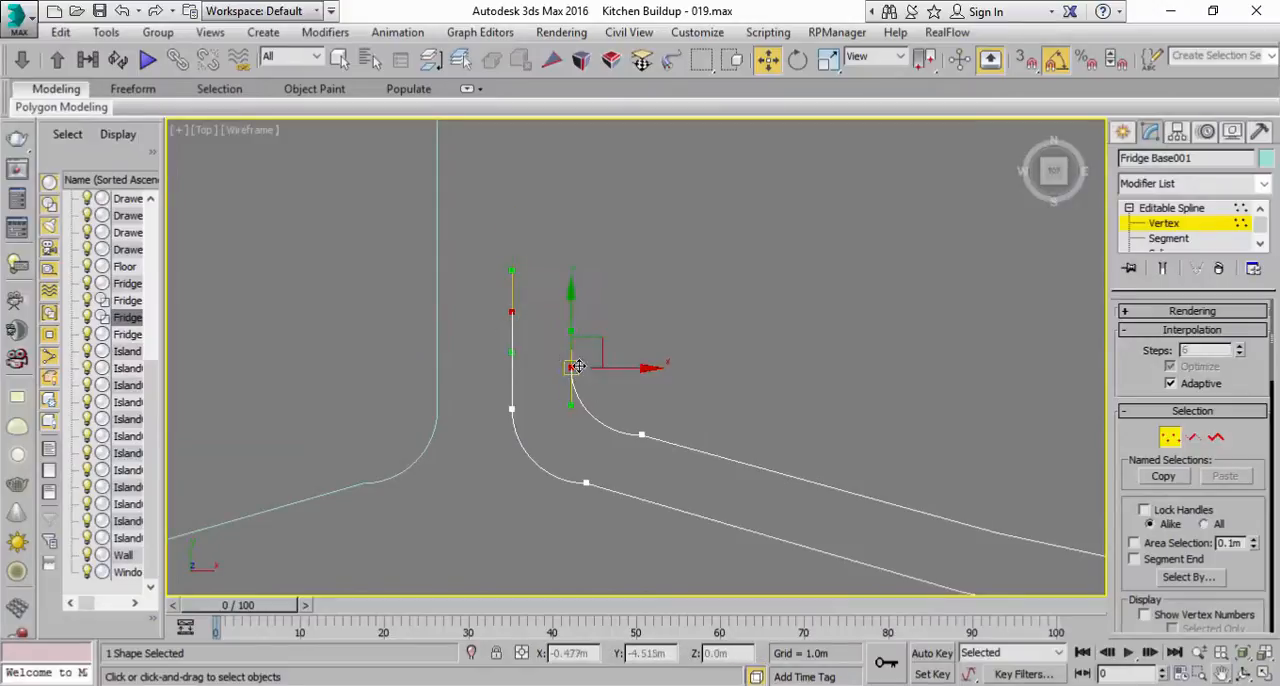
right_click(578, 367)
click(548, 257)
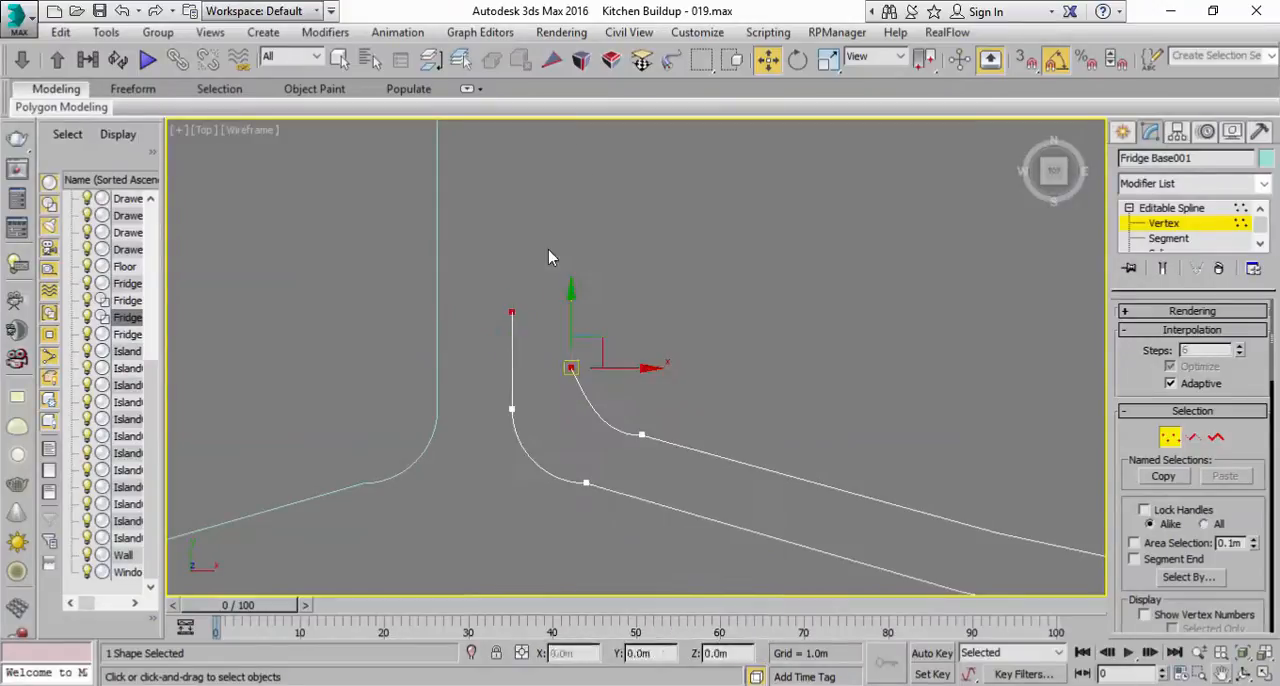
Step: Shift the inner outline's side end vertex along positive X to about X -0.467 m
click(570, 368)
drag(607, 369, 639, 369)
middle_drag(659, 392, 611, 368)
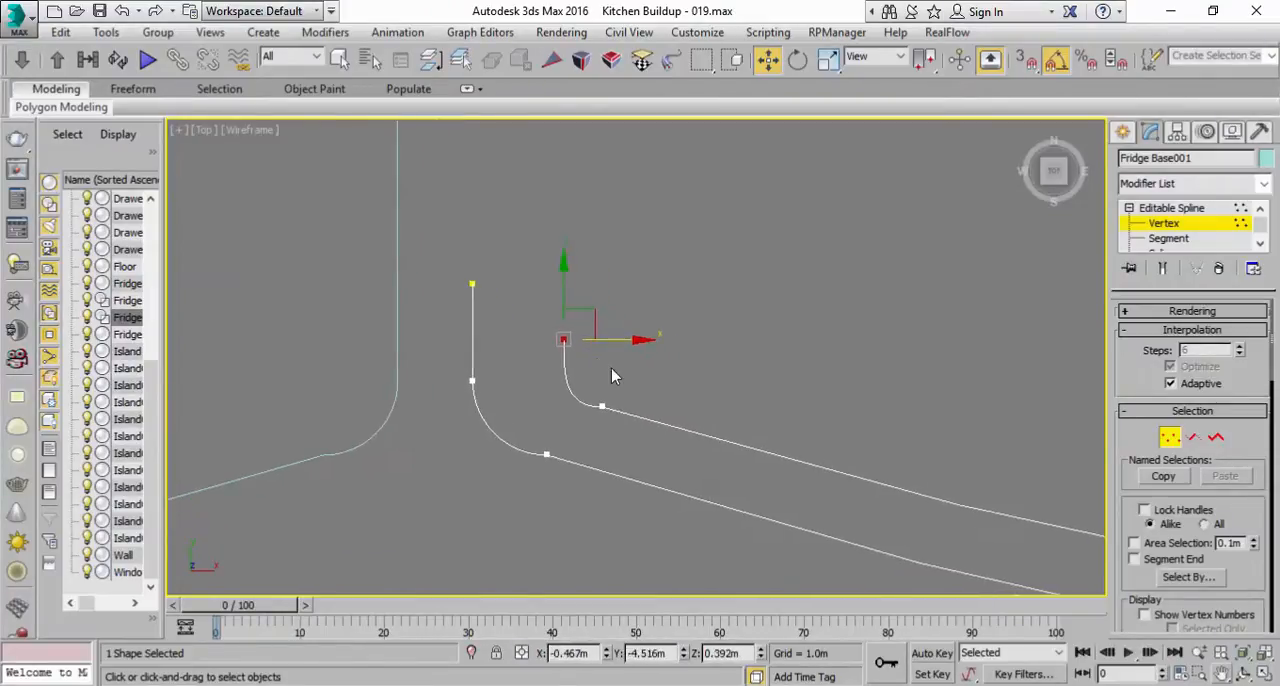
right_click(566, 340)
click(476, 285)
click(472, 282)
click(563, 337)
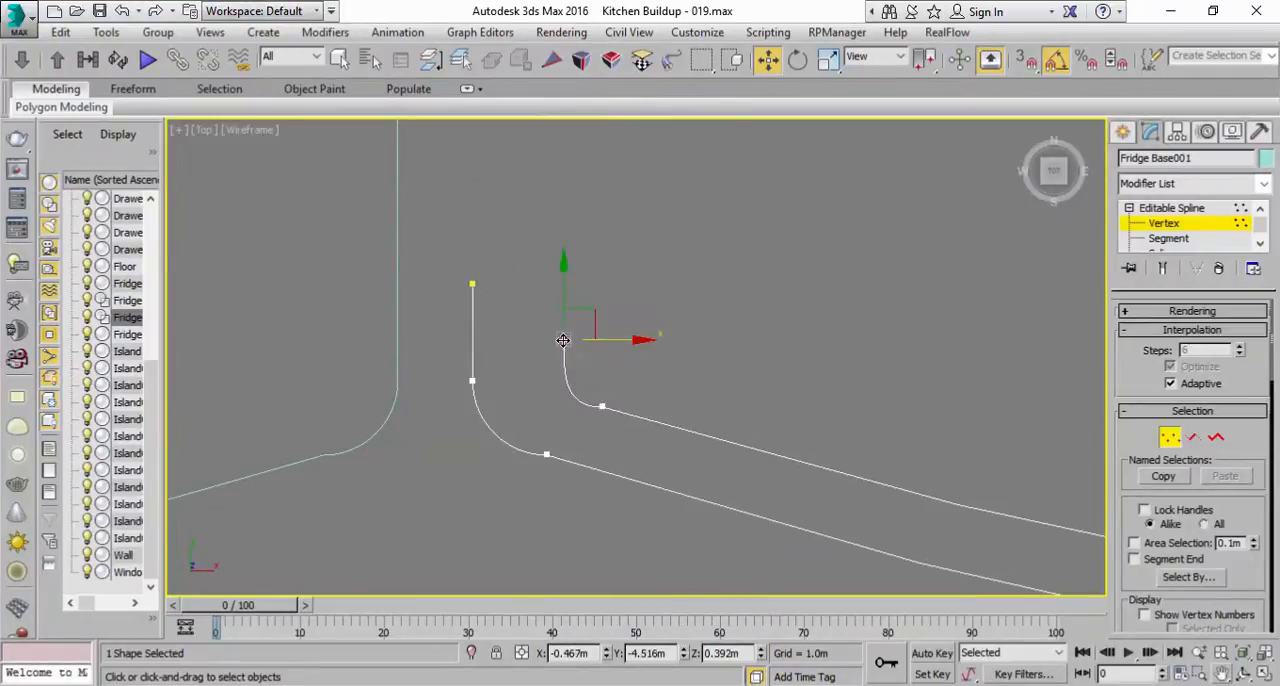
Step: Try to connect the inner outline's side end vertex to the outer outline's side end vertex
right_click(562, 338)
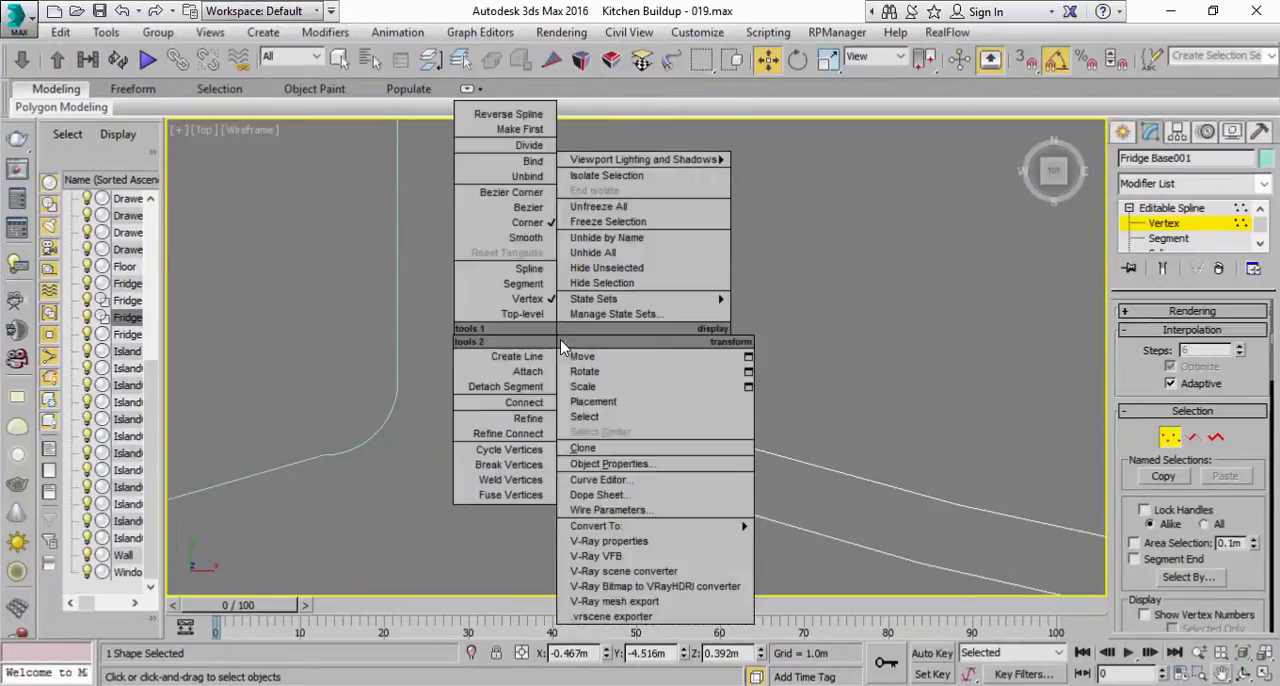
click(530, 419)
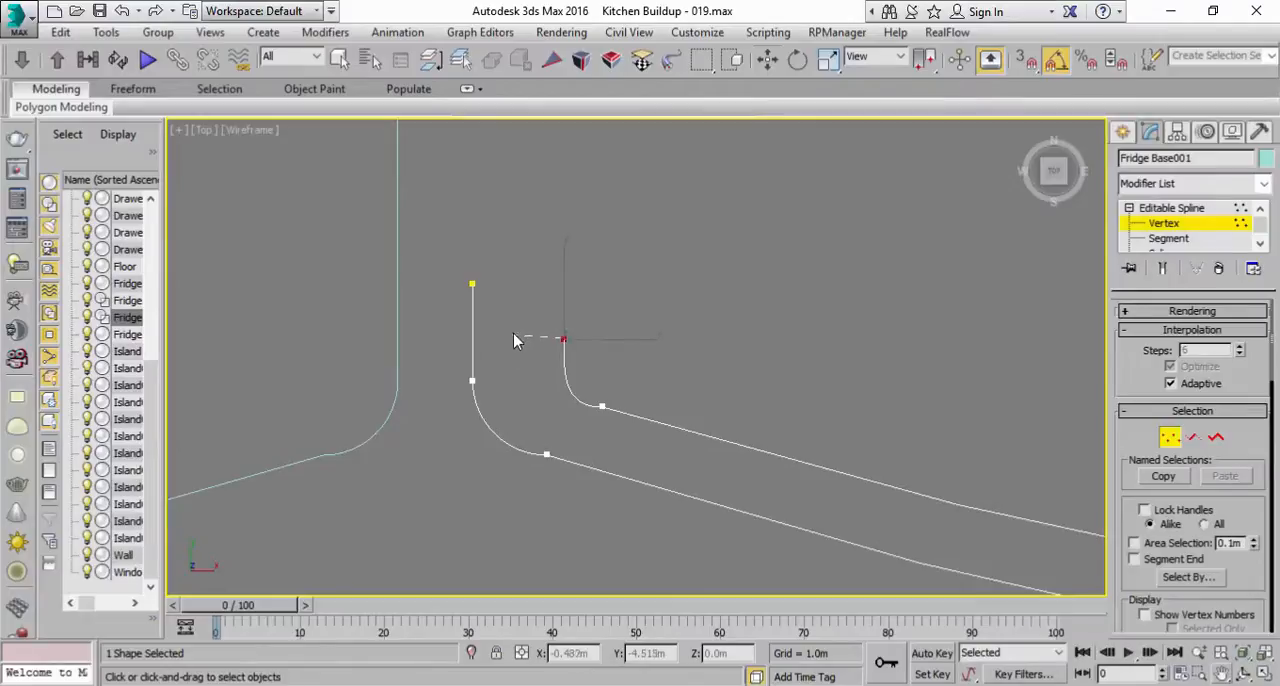
drag(506, 310, 474, 284)
key(w)
click(764, 354)
middle_drag(733, 447, 542, 345)
scroll(540, 343, down, 3)
scroll(465, 277, down, 2)
scroll(465, 277, up, 5)
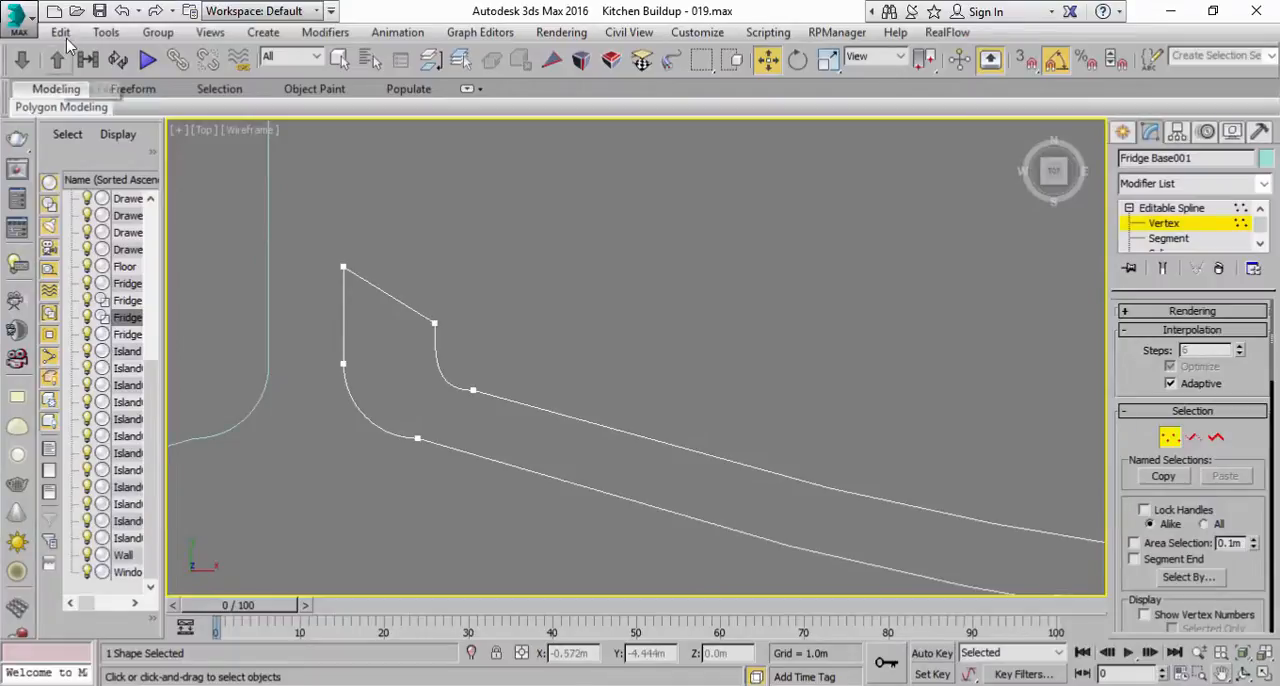
click(122, 11)
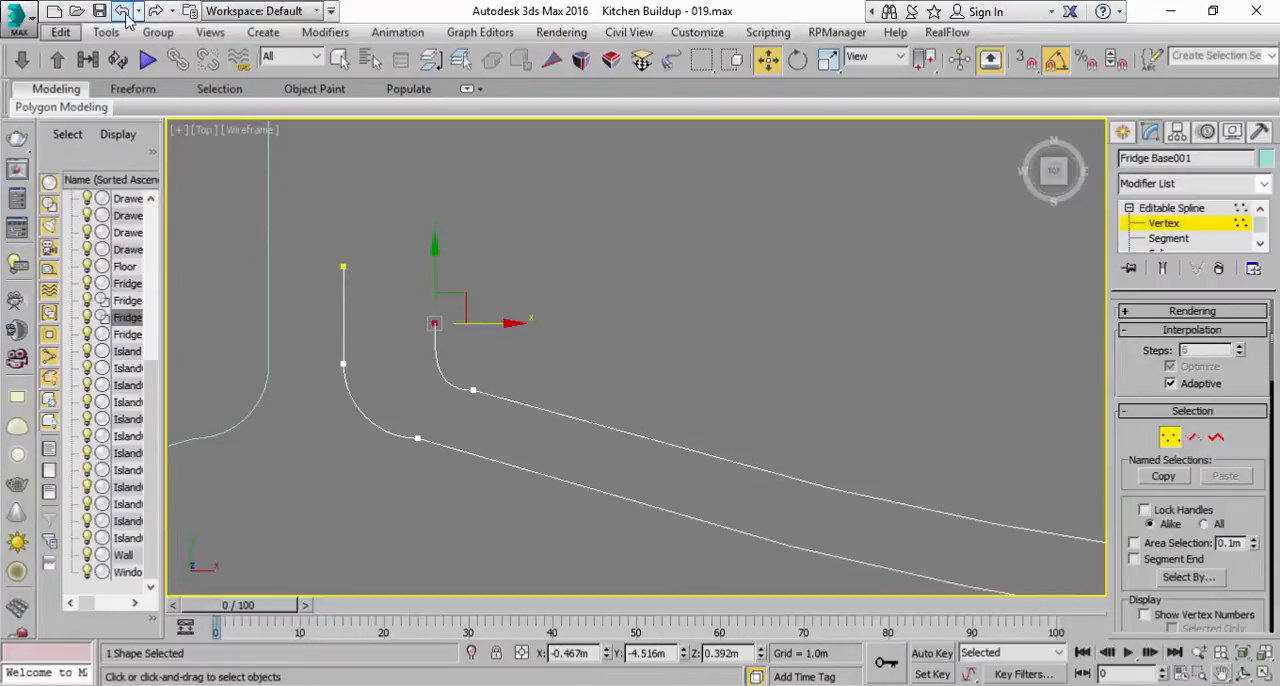
Step: Connect the outer outline's side end vertex to the inner outline's side end vertex with a straight segment
click(576, 318)
middle_drag(597, 350, 709, 371)
scroll(709, 371, up, 2)
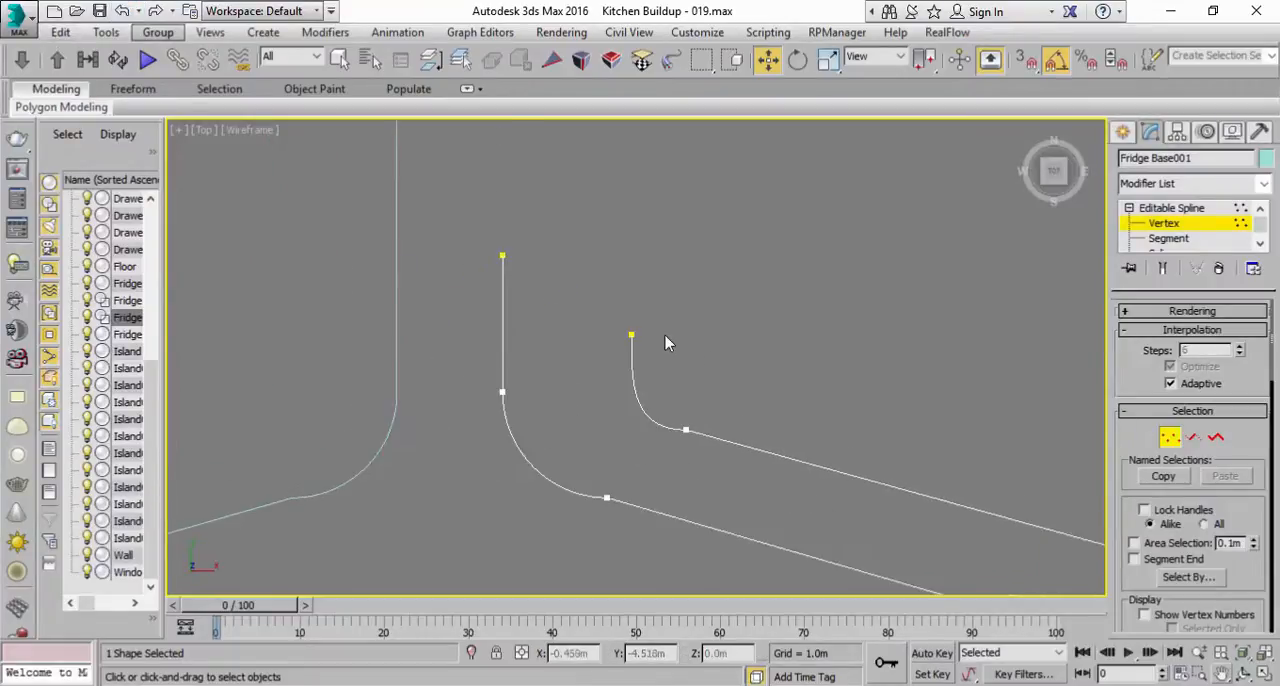
click(630, 331)
click(591, 312)
click(502, 255)
right_click(502, 256)
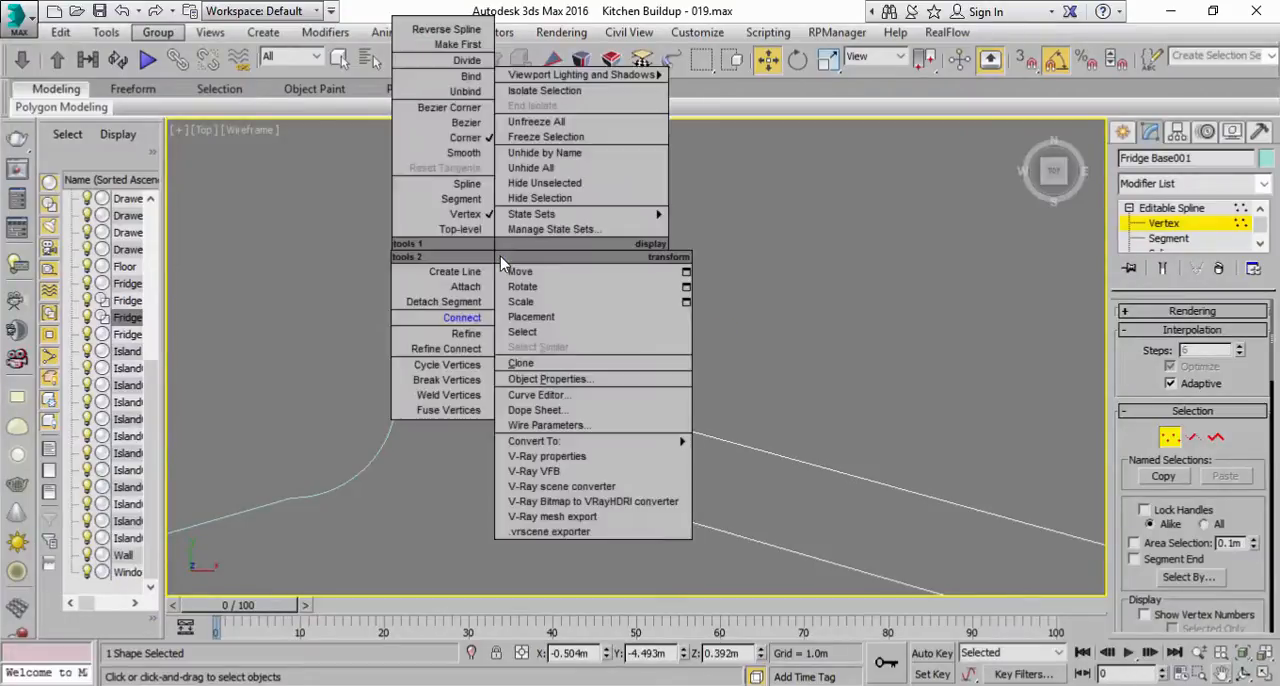
click(452, 318)
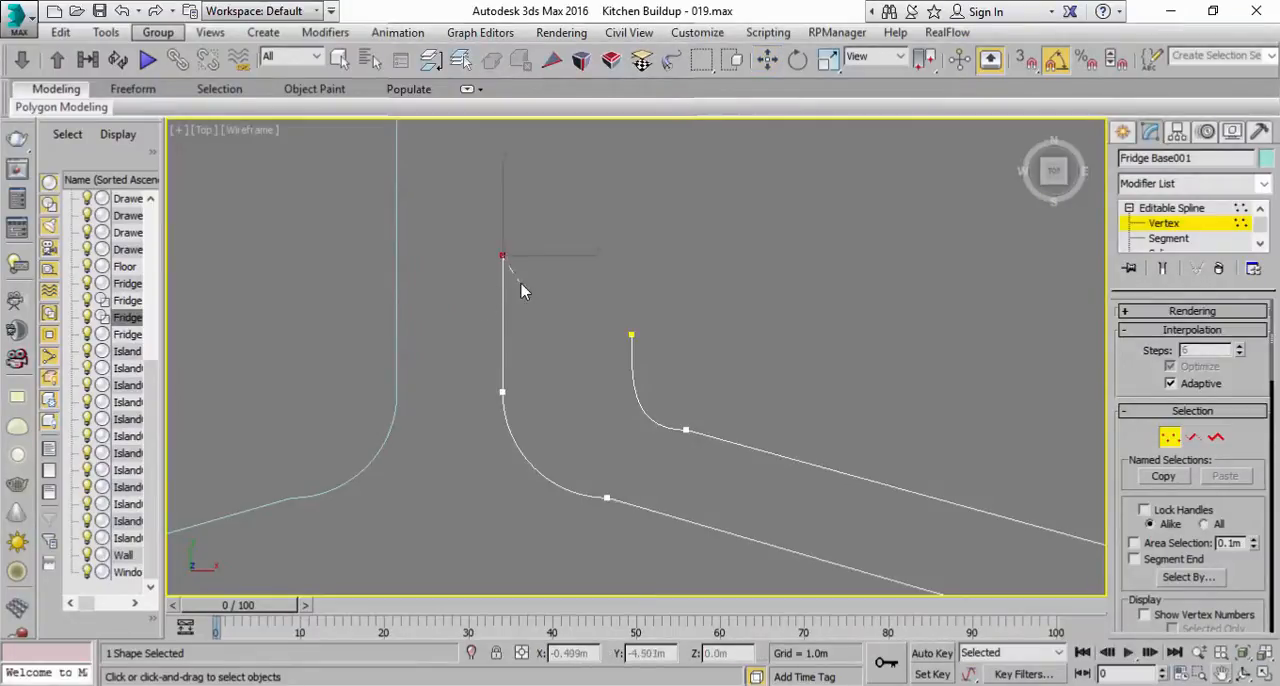
drag(580, 328, 632, 335)
key(w)
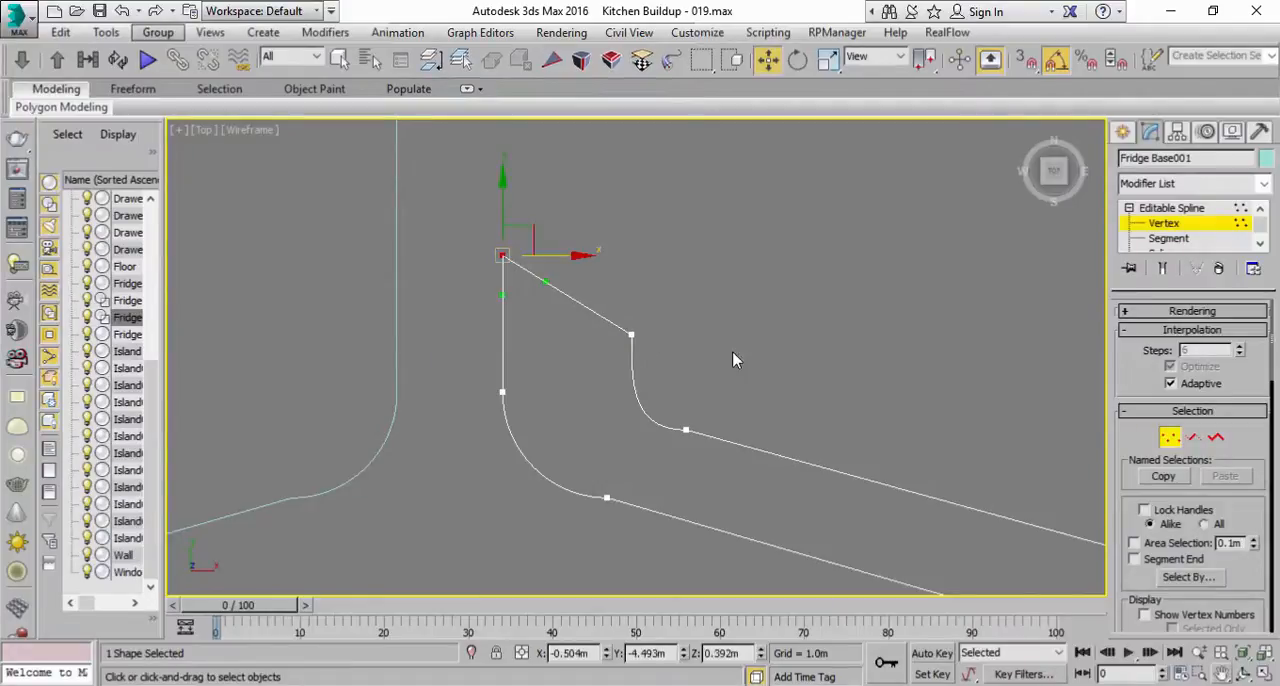
Step: Close the door profile by connecting the outer and inner outlines' front-centre end vertices near the X 0 line
scroll(926, 375, down, 2)
middle_drag(926, 375, 580, 343)
scroll(806, 361, down, 1)
scroll(760, 342, down, 2)
middle_drag(860, 342, 624, 340)
scroll(644, 365, up, 3)
middle_drag(640, 426, 671, 379)
scroll(671, 379, up, 2)
click(648, 406)
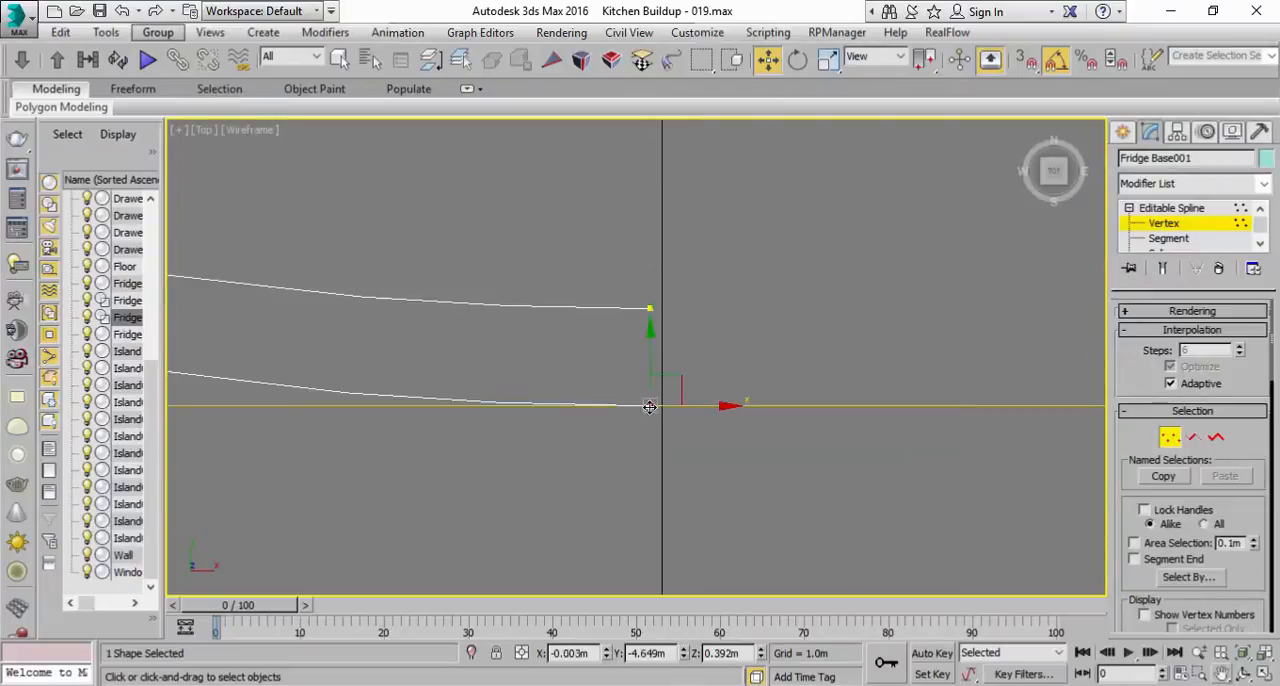
right_click(649, 407)
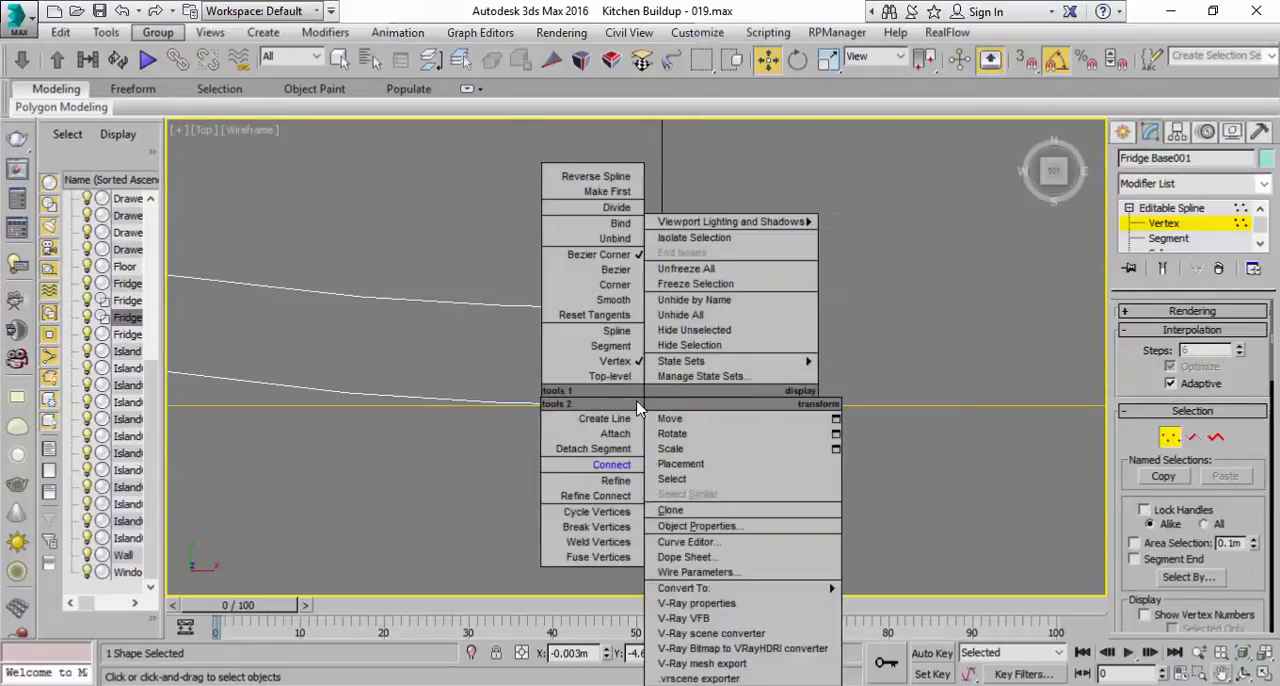
click(616, 476)
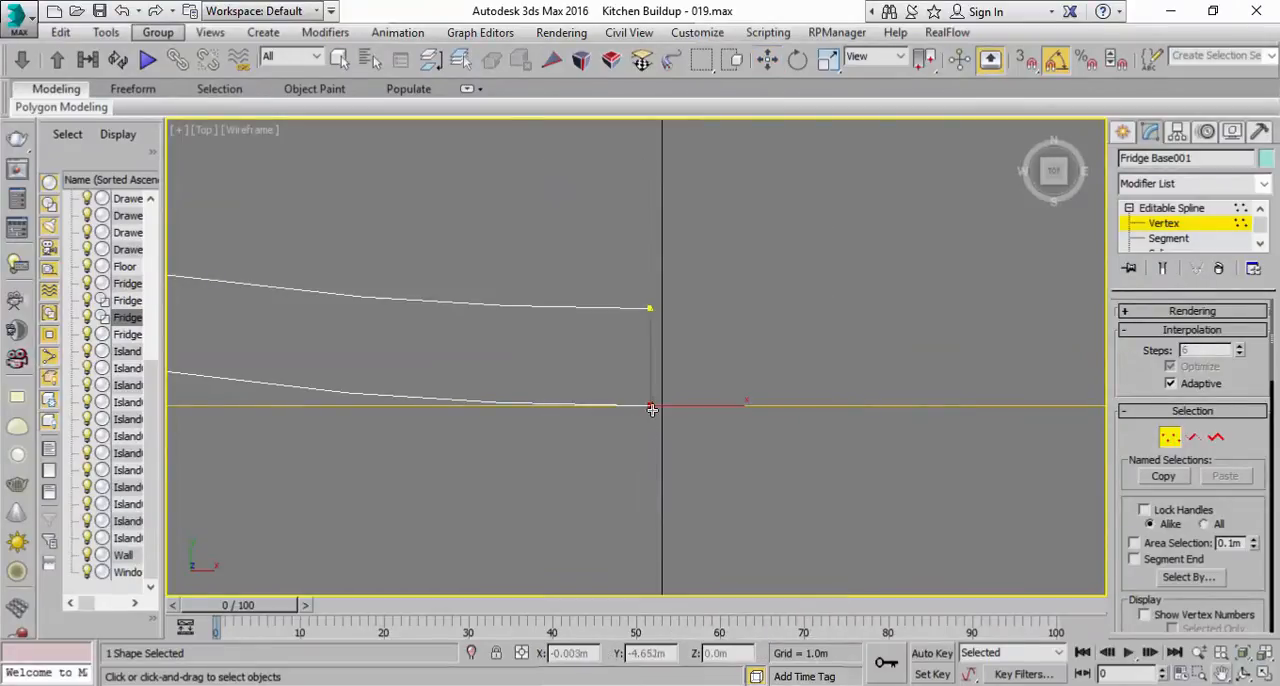
drag(652, 395, 653, 365)
mouse_move(650, 311)
mouse_down()
mouse_move(654, 298)
mouse_move(650, 309)
mouse_up()
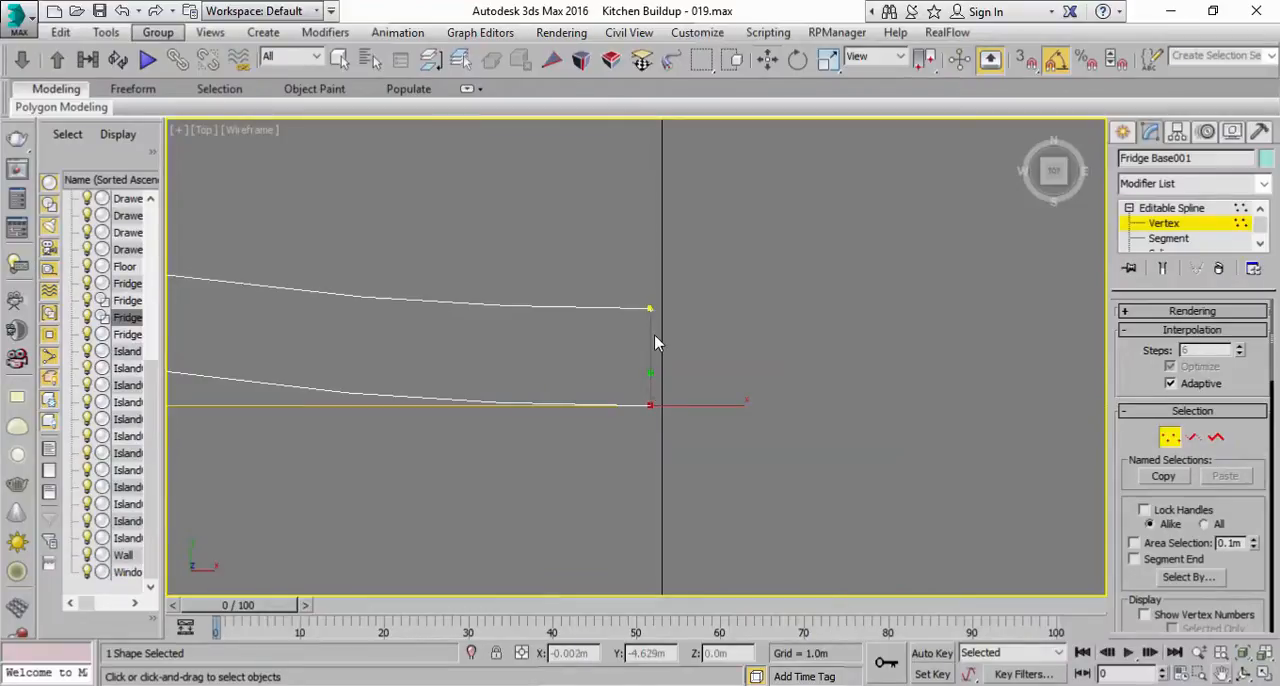
key(w)
click(586, 448)
scroll(666, 421, down, 3)
middle_drag(667, 421, 740, 434)
scroll(758, 418, down, 1)
scroll(760, 418, up, 6)
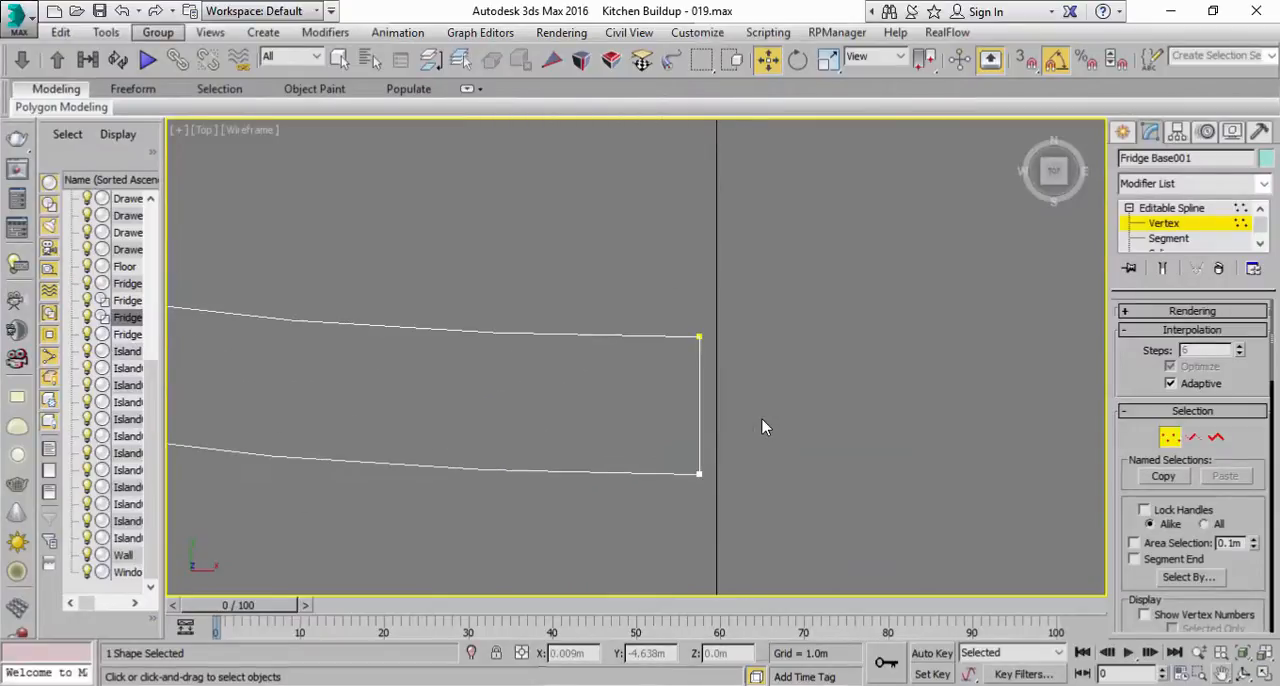
scroll(745, 421, down, 6)
middle_drag(591, 400, 760, 410)
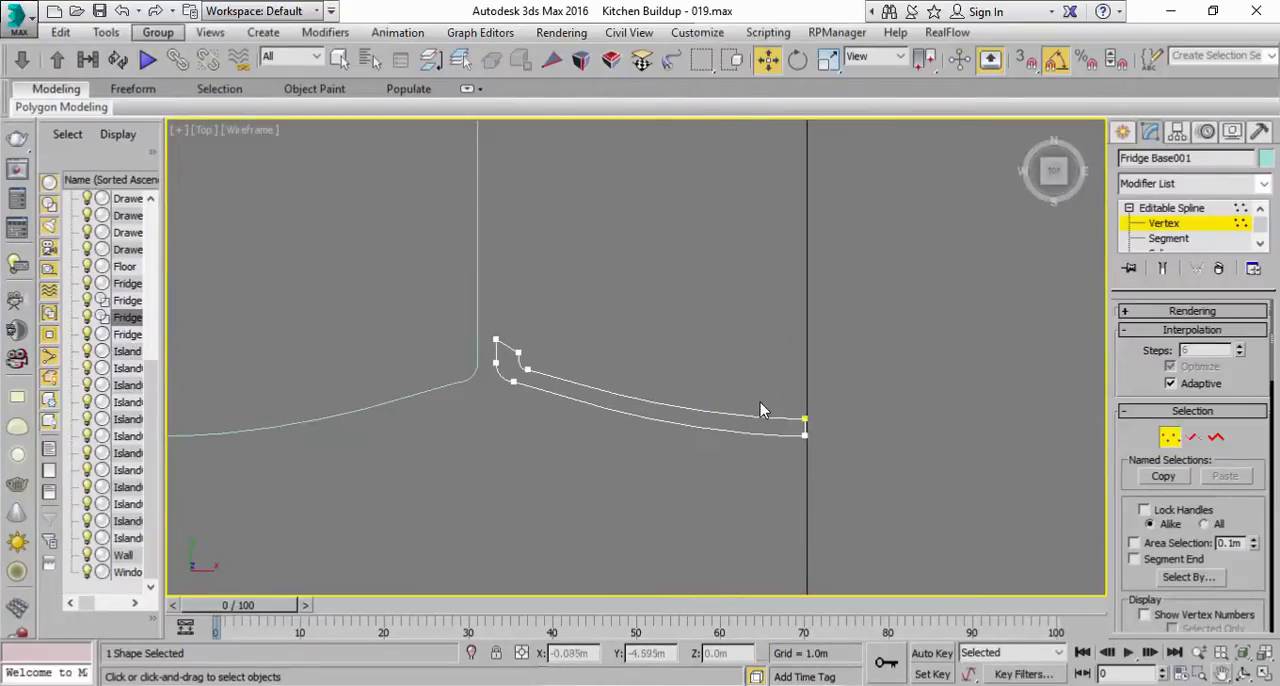
Step: Move only the pivot of the door profile to its outer side corner, at about X -0.501 m, Y -4.536 m
click(1158, 208)
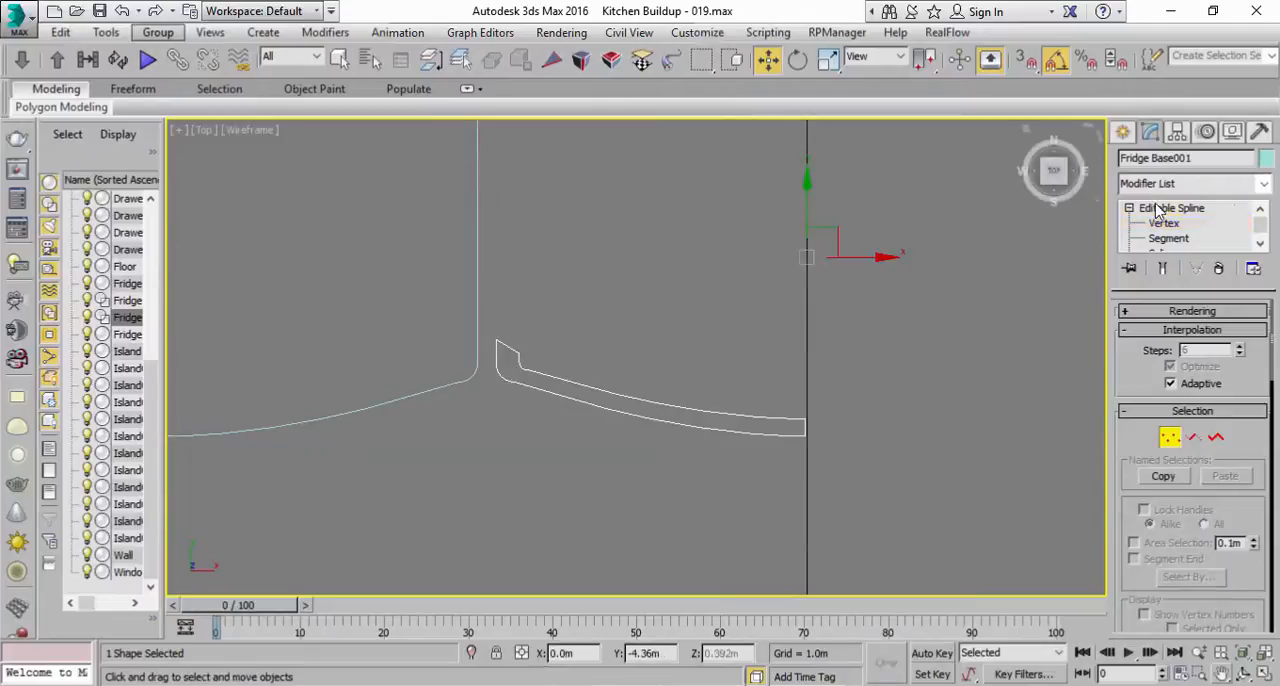
click(1177, 133)
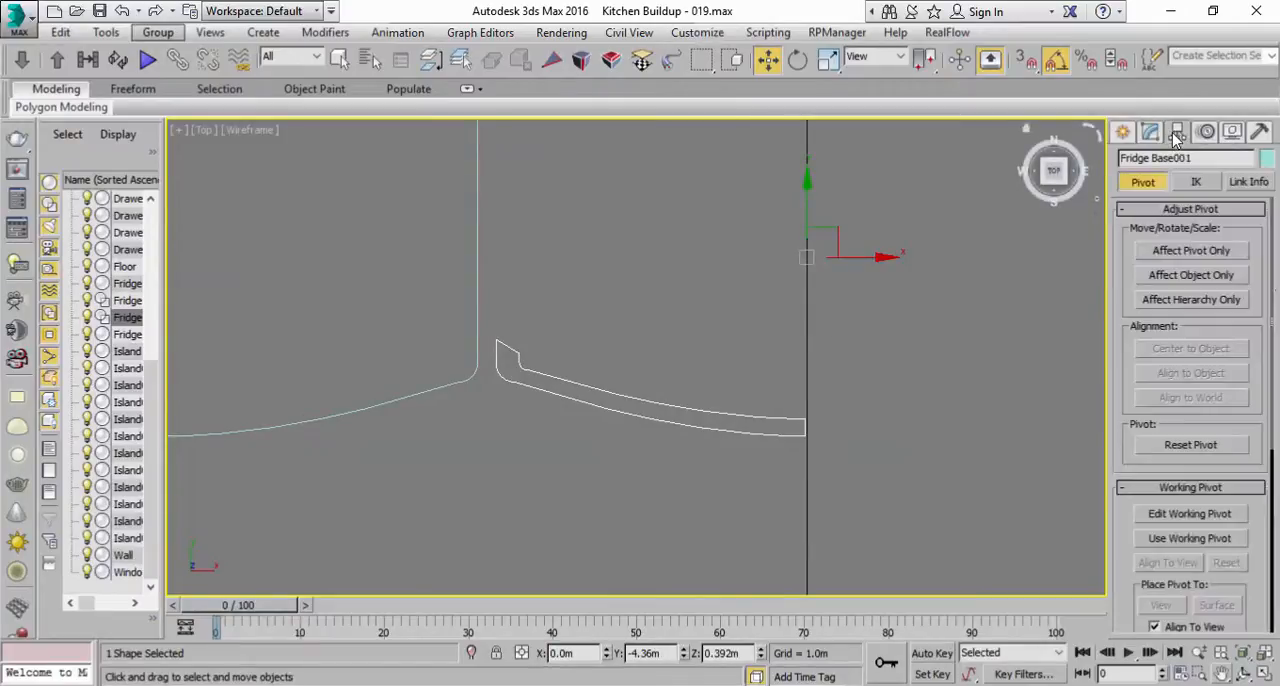
click(1183, 253)
drag(800, 203, 783, 321)
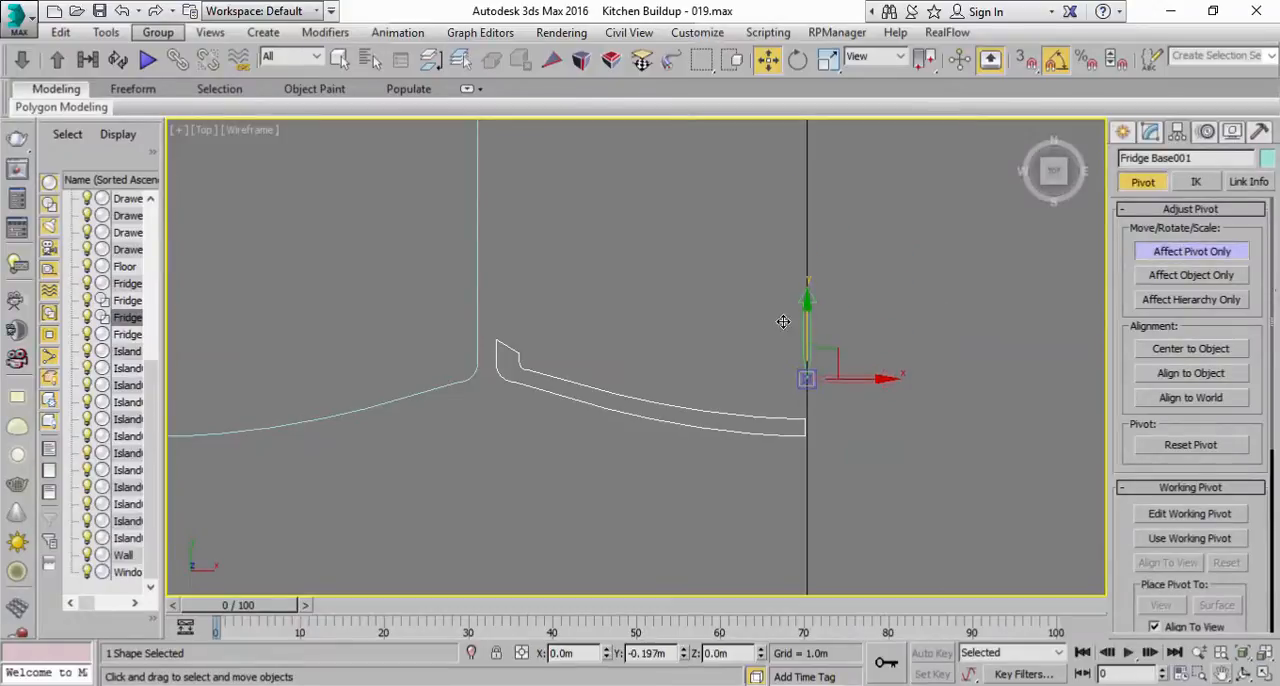
drag(876, 375, 570, 367)
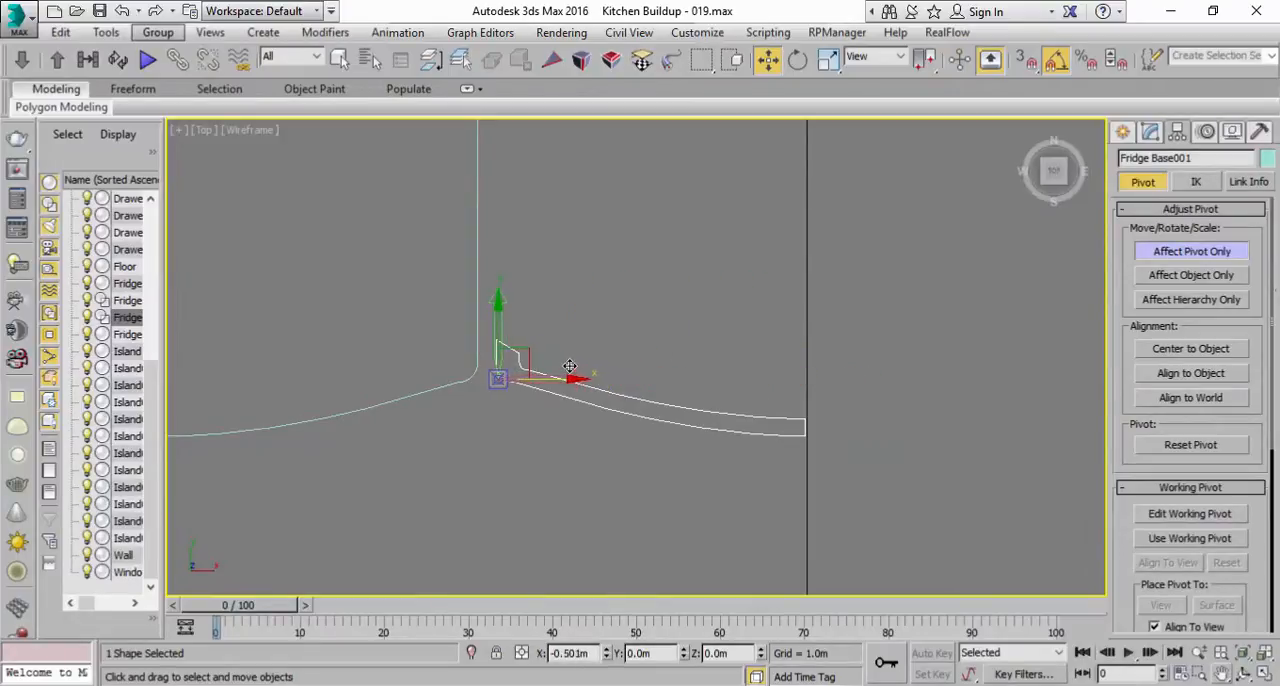
drag(498, 320, 498, 307)
scroll(457, 397, up, 4)
scroll(580, 327, down, 2)
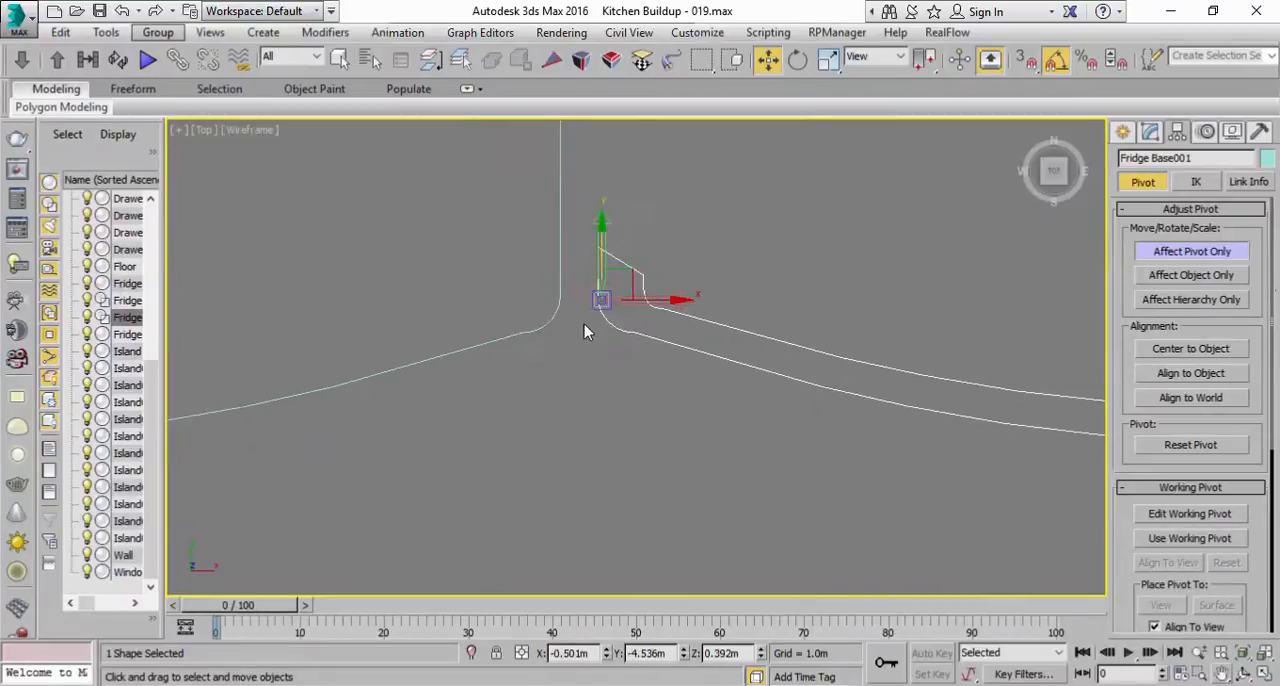
click(1192, 251)
Step: Move the door profile along negative X to about X -1.541 m, aligning it with the Fridge Base outline's far front corner
scroll(1010, 327, down, 4)
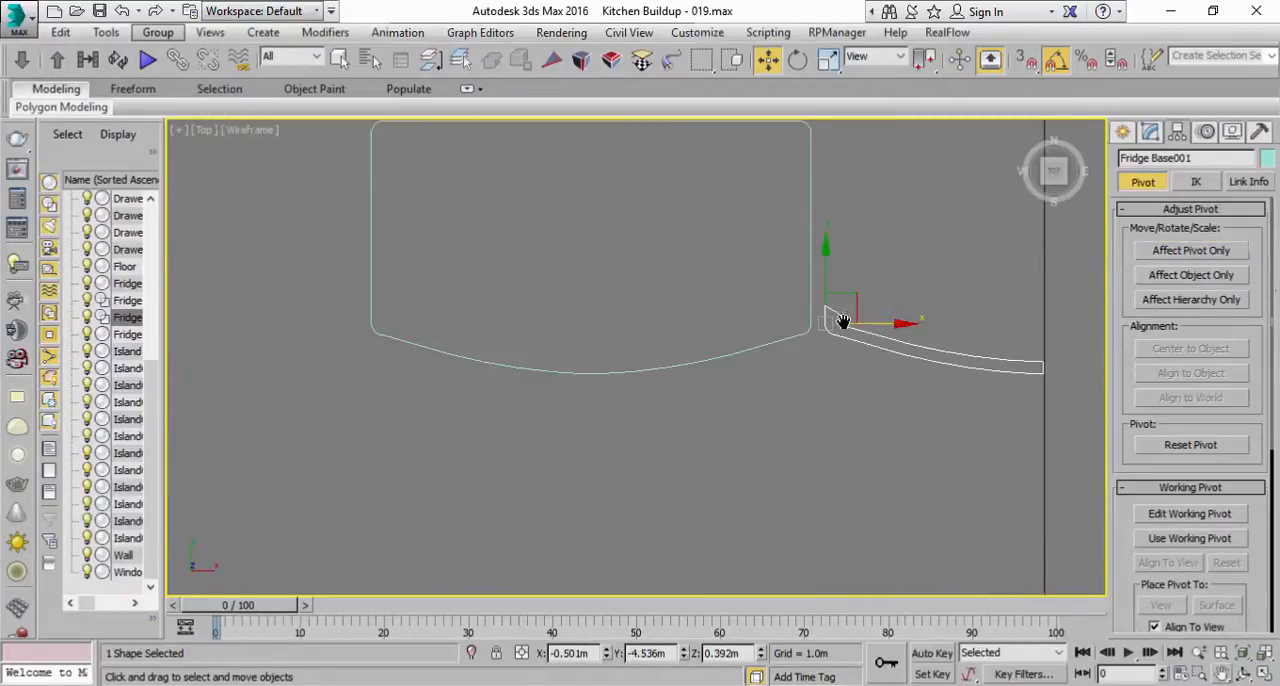
drag(897, 322, 442, 302)
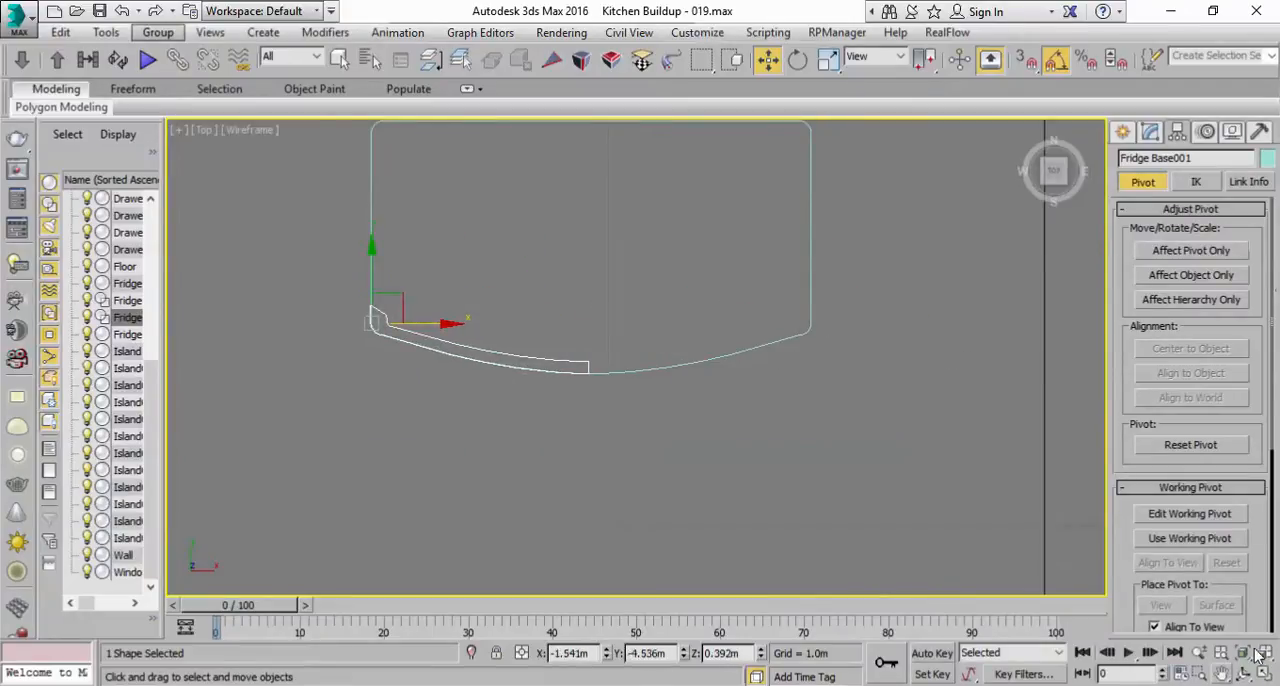
click(1263, 677)
middle_click(1006, 495)
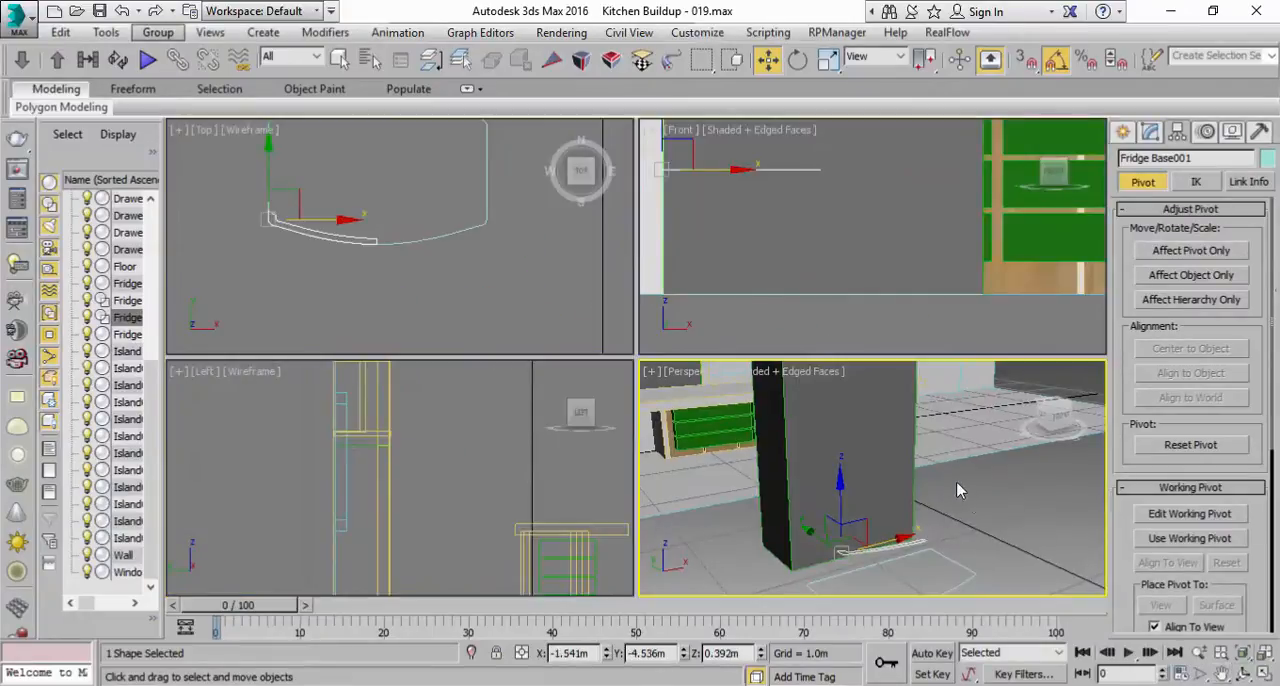
middle_drag(967, 504, 955, 430)
middle_drag(334, 212, 342, 252)
scroll(342, 252, up, 2)
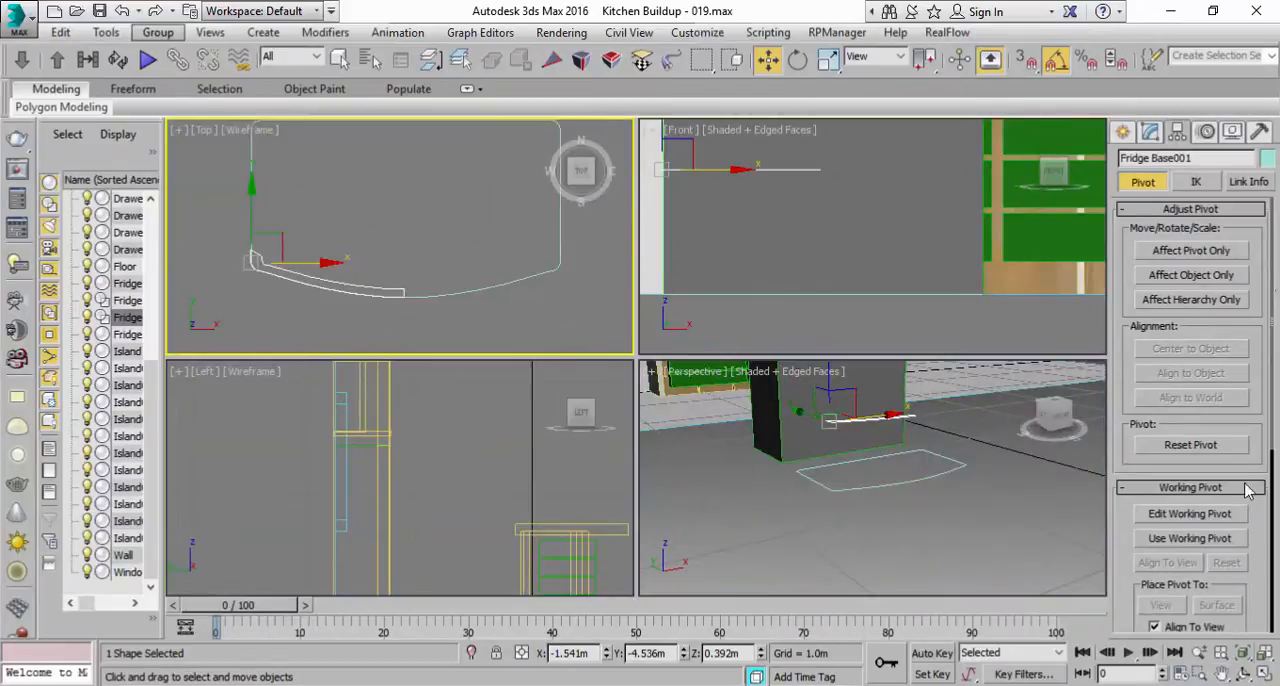
click(1263, 675)
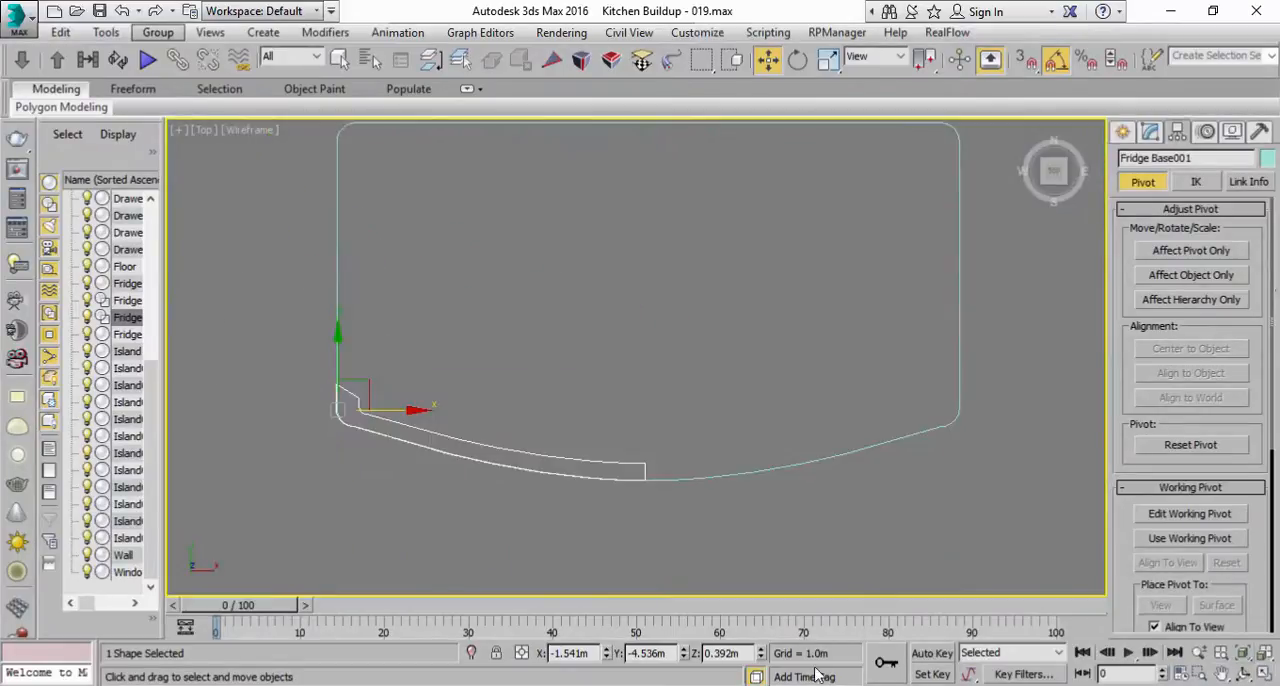
Step: Look at the fridge in the reference photo and examine the door profile and base outline in a maximized Perspective view
key(alt+Tab)
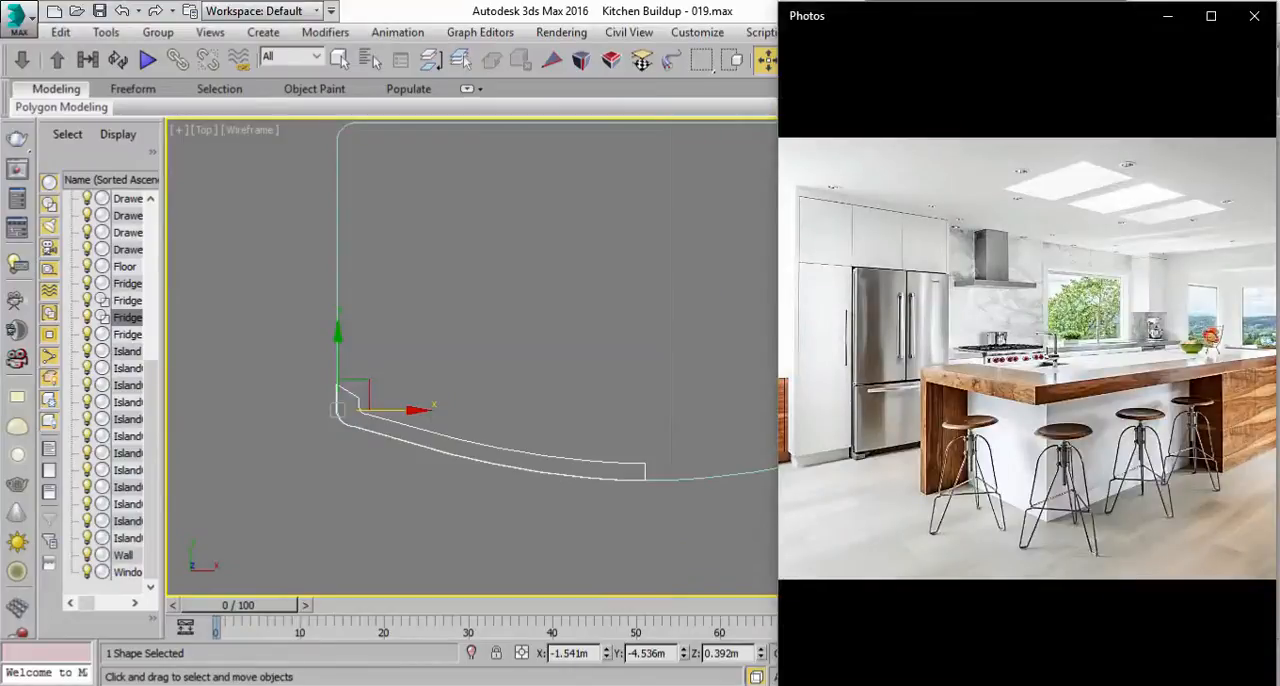
key(alt+Tab)
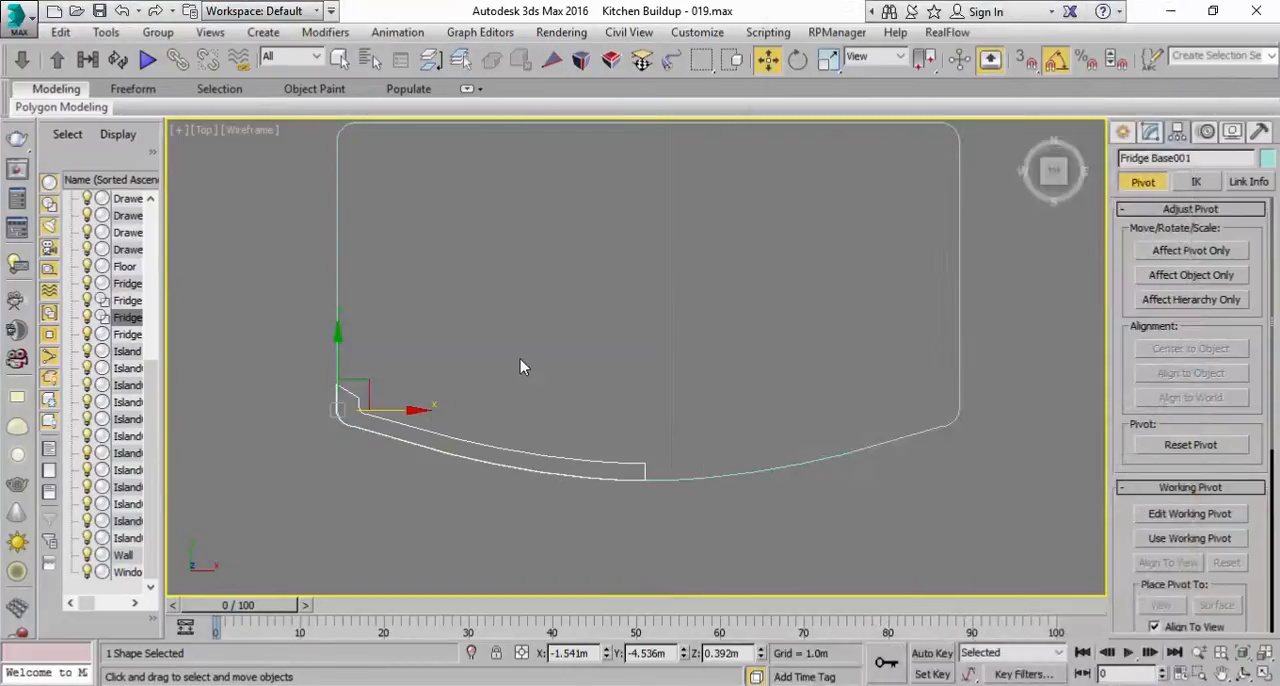
click(1263, 675)
right_click(1020, 499)
click(1264, 675)
scroll(720, 331, down, 4)
middle_drag(720, 331, 708, 368)
scroll(708, 423, up, 5)
scroll(708, 368, down, 5)
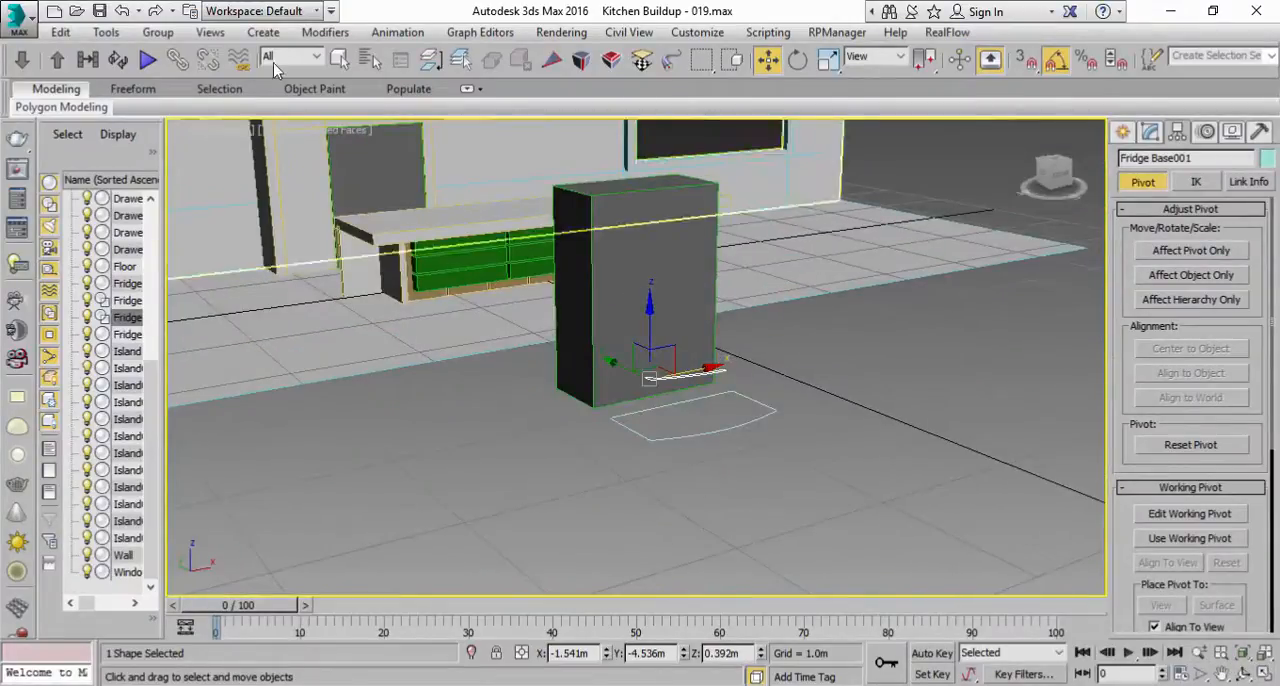
Step: Apply an Extrude modifier to the Fridge Base outline with an amount of 0.5 m
click(340, 59)
click(673, 437)
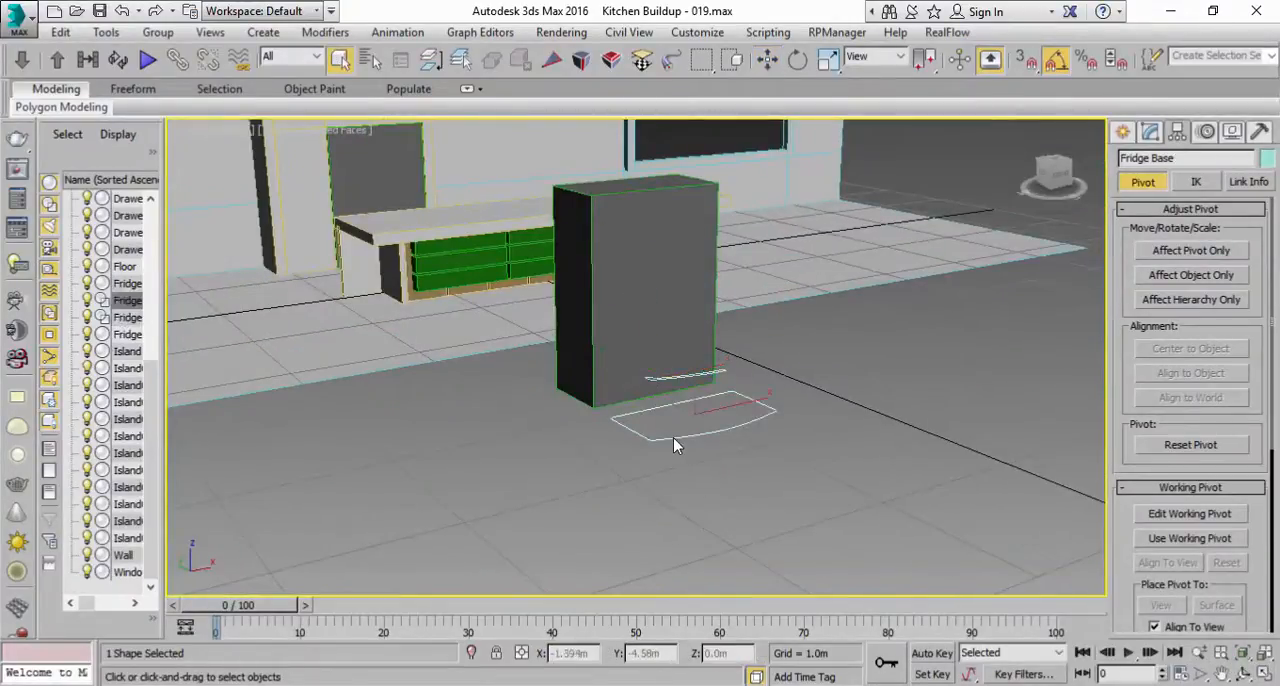
click(1151, 132)
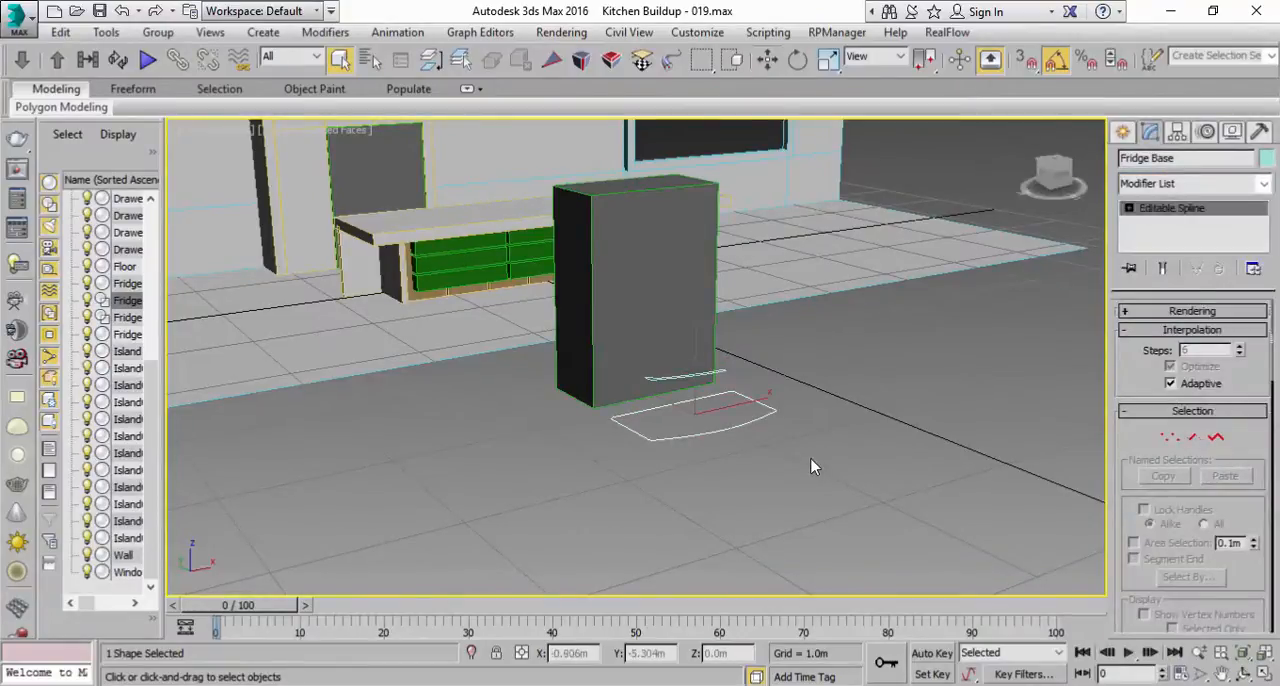
scroll(811, 469, up, 4)
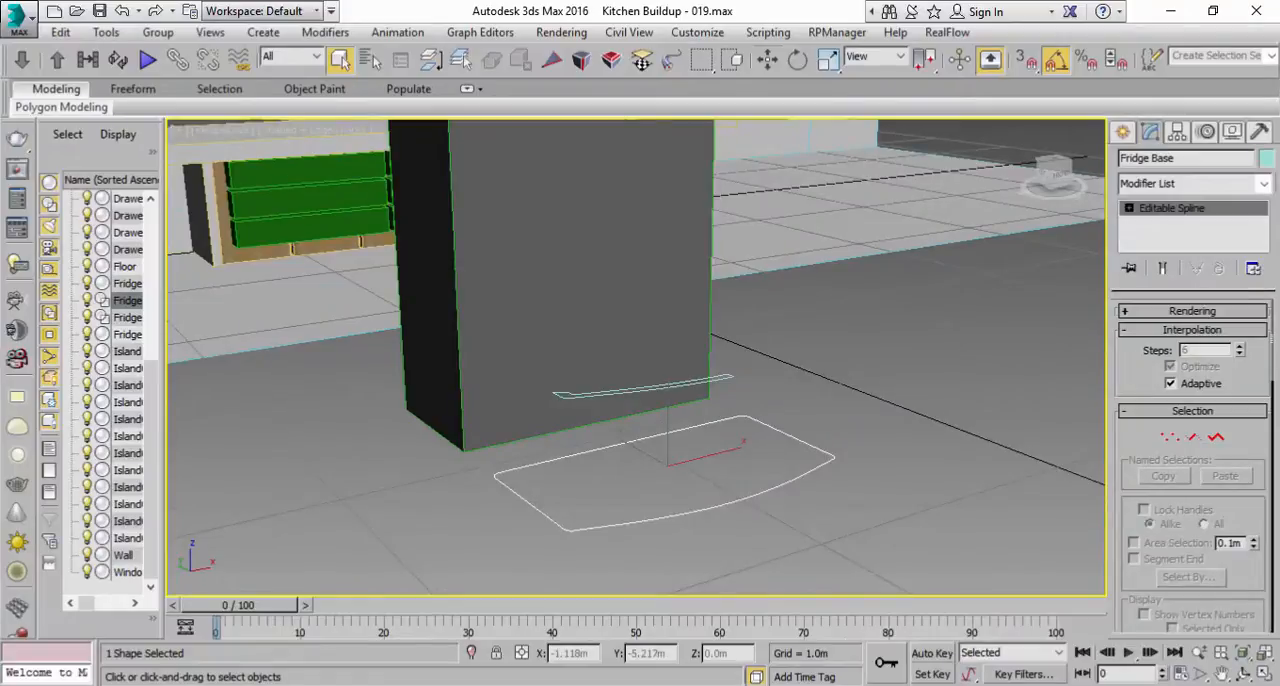
click(850, 685)
key(alt+Tab)
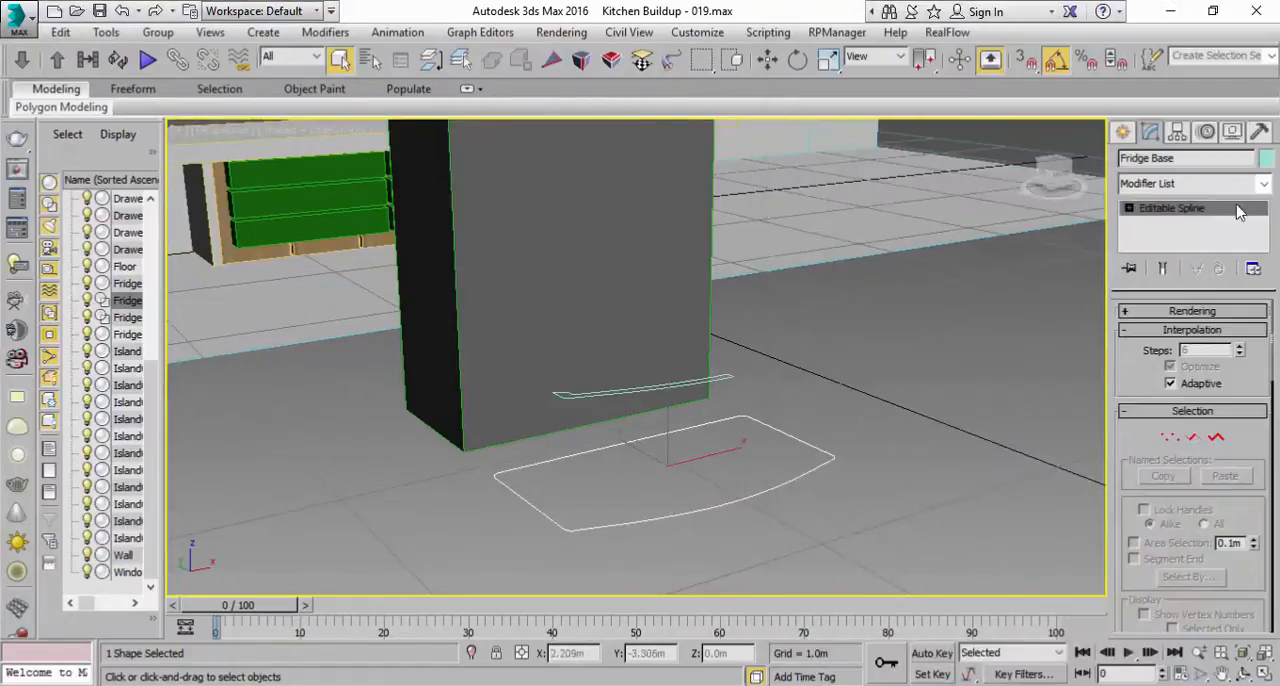
click(1264, 184)
drag(1265, 200, 1262, 355)
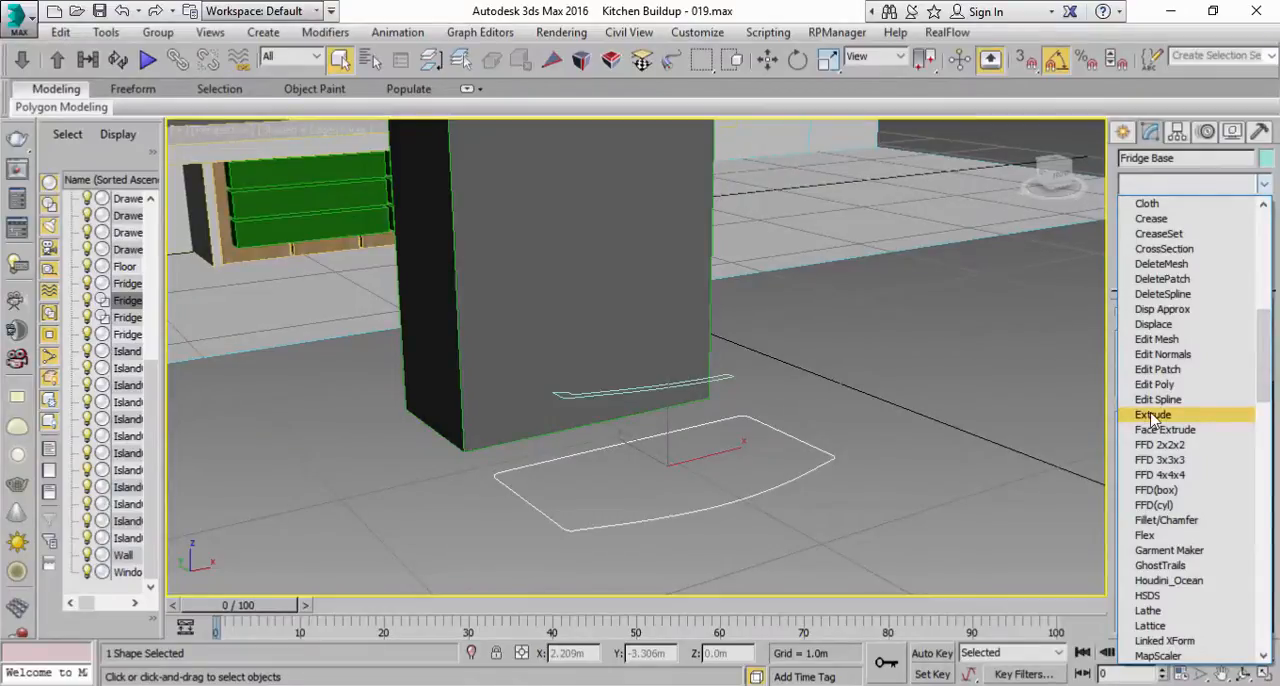
click(1153, 415)
drag(1249, 337, 1246, 337)
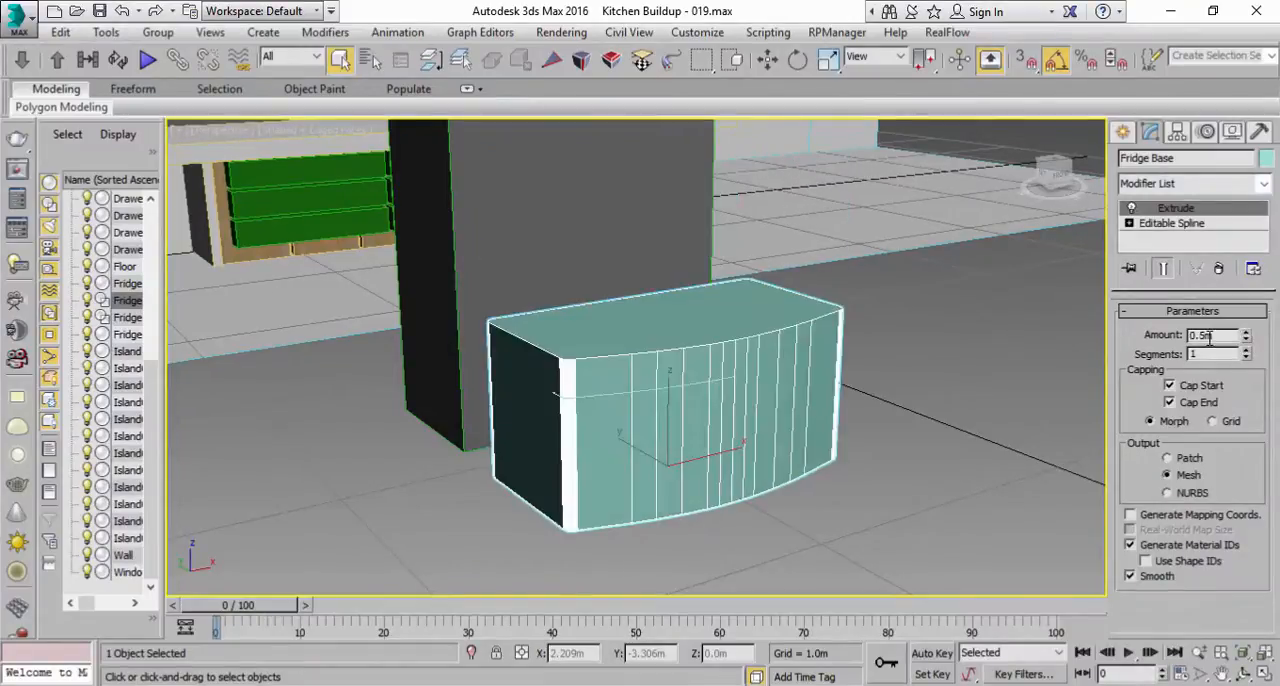
Step: Set the Fridge Base's Extrude amount to 0.4 m
scroll(926, 409, down, 5)
scroll(917, 403, up, 7)
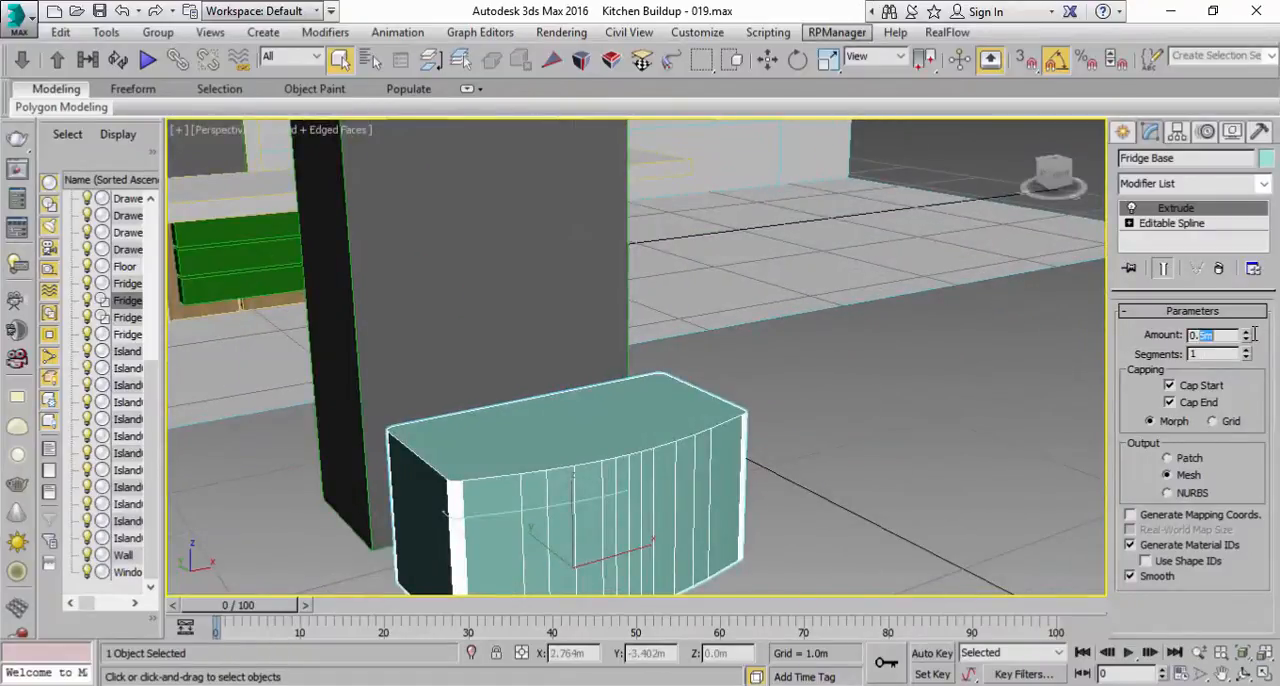
key(Return)
text(0.)
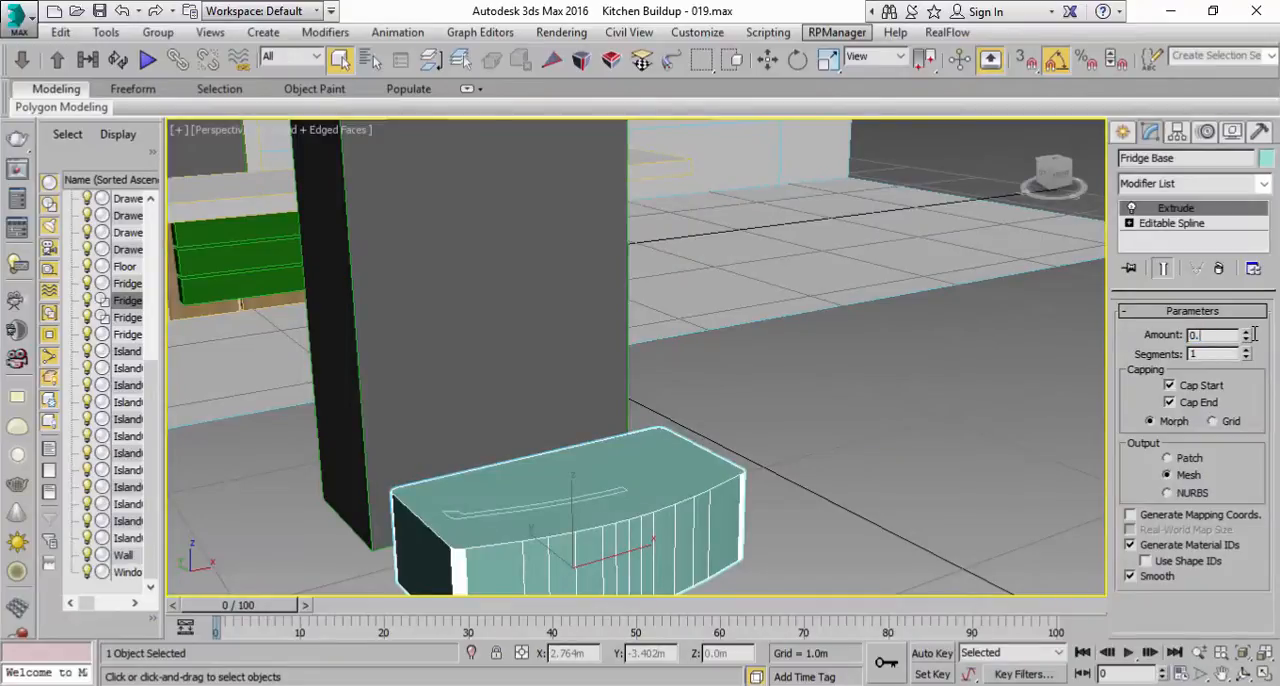
text(4)
key(Return)
middle_drag(438, 530, 556, 411)
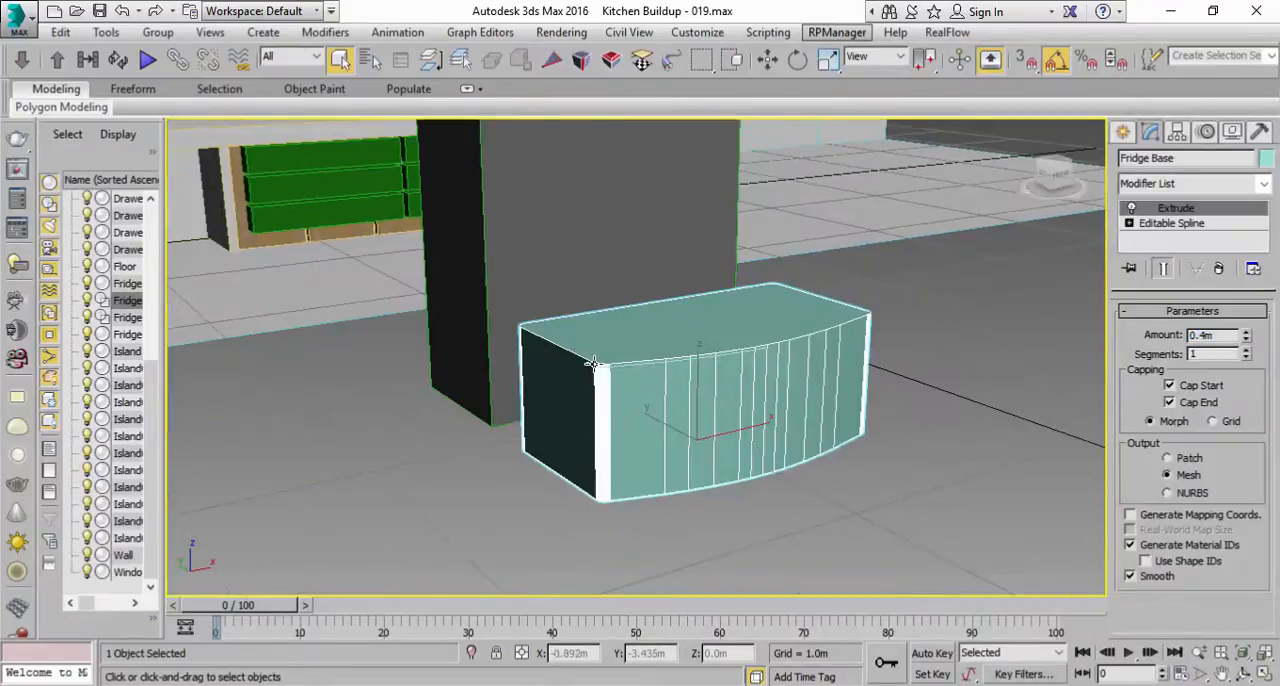
Step: Raise the door profile to about Z 0.406 m, placing it just above the Fridge Base
click(1244, 653)
click(377, 299)
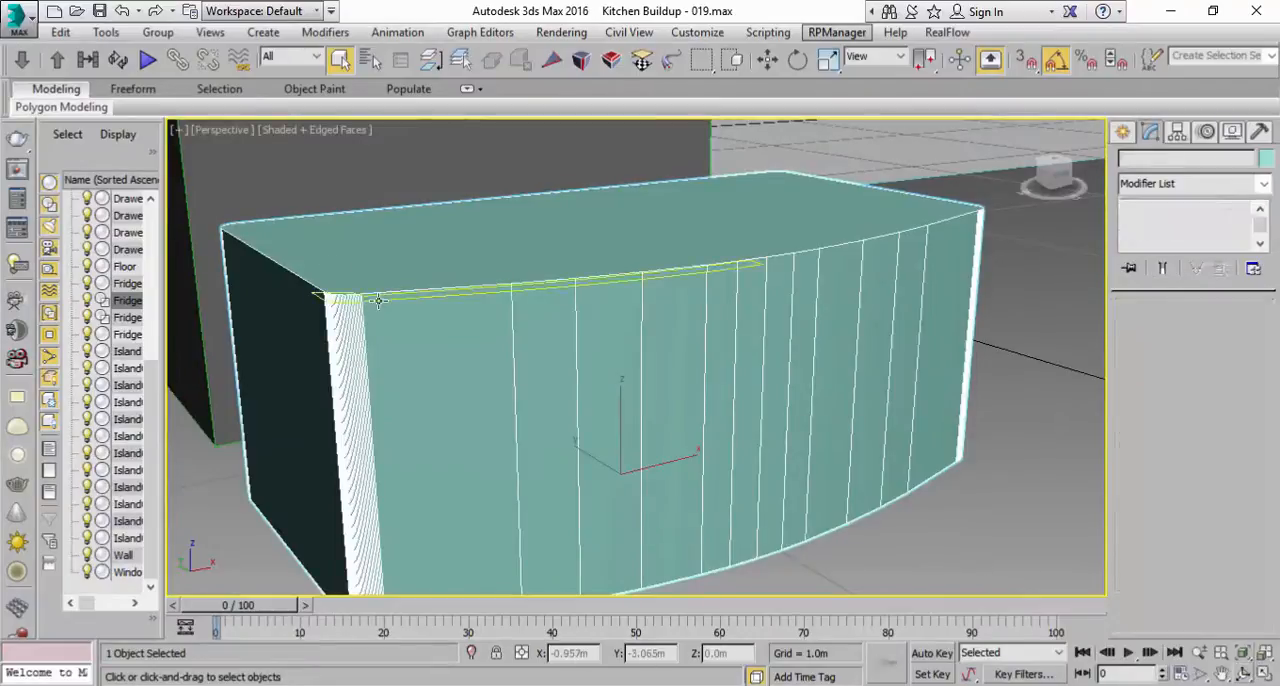
key(w)
drag(318, 246, 318, 229)
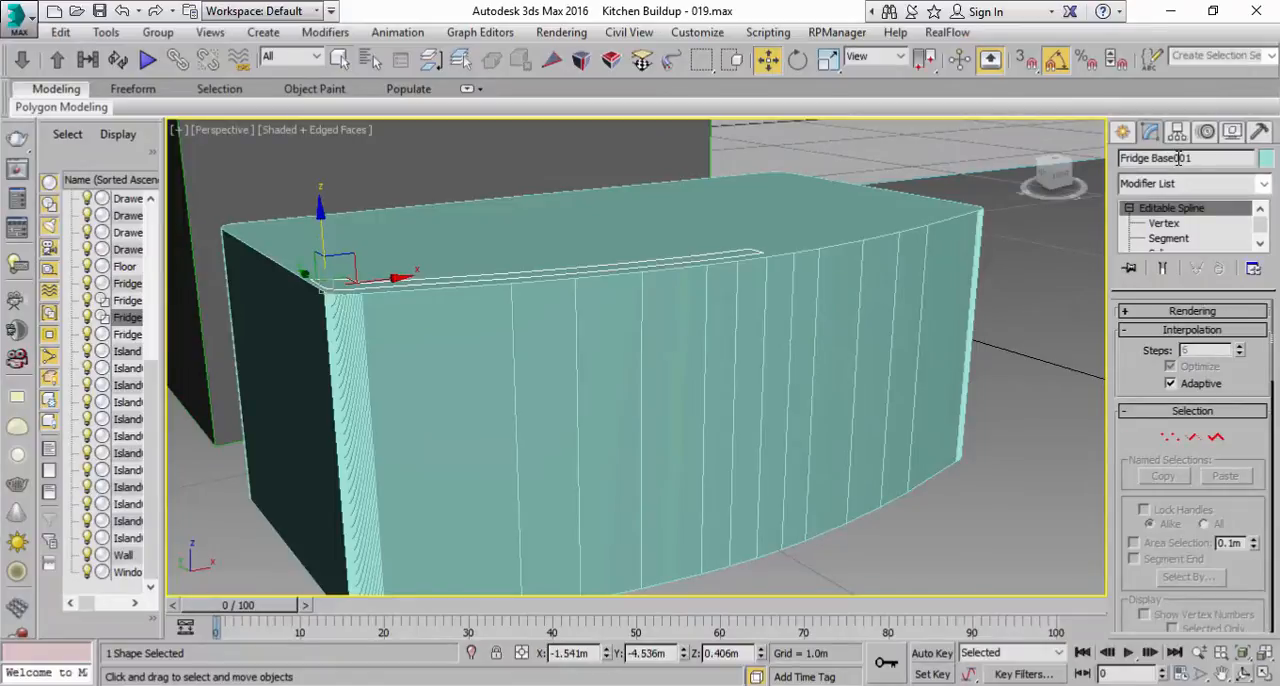
Step: Rename the door profile as Fridge Door and apply an Extrude modifier to it
drag(1154, 157, 1268, 155)
text(Door)
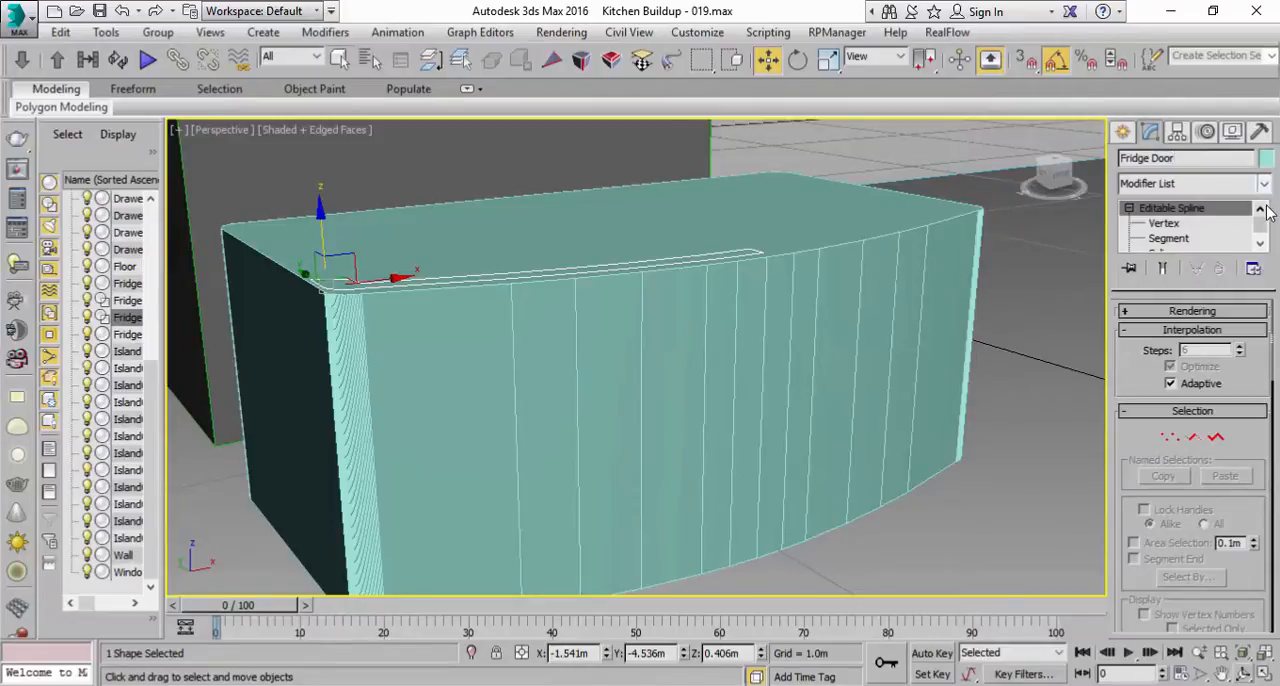
click(1264, 184)
drag(1265, 228, 1265, 358)
click(1153, 263)
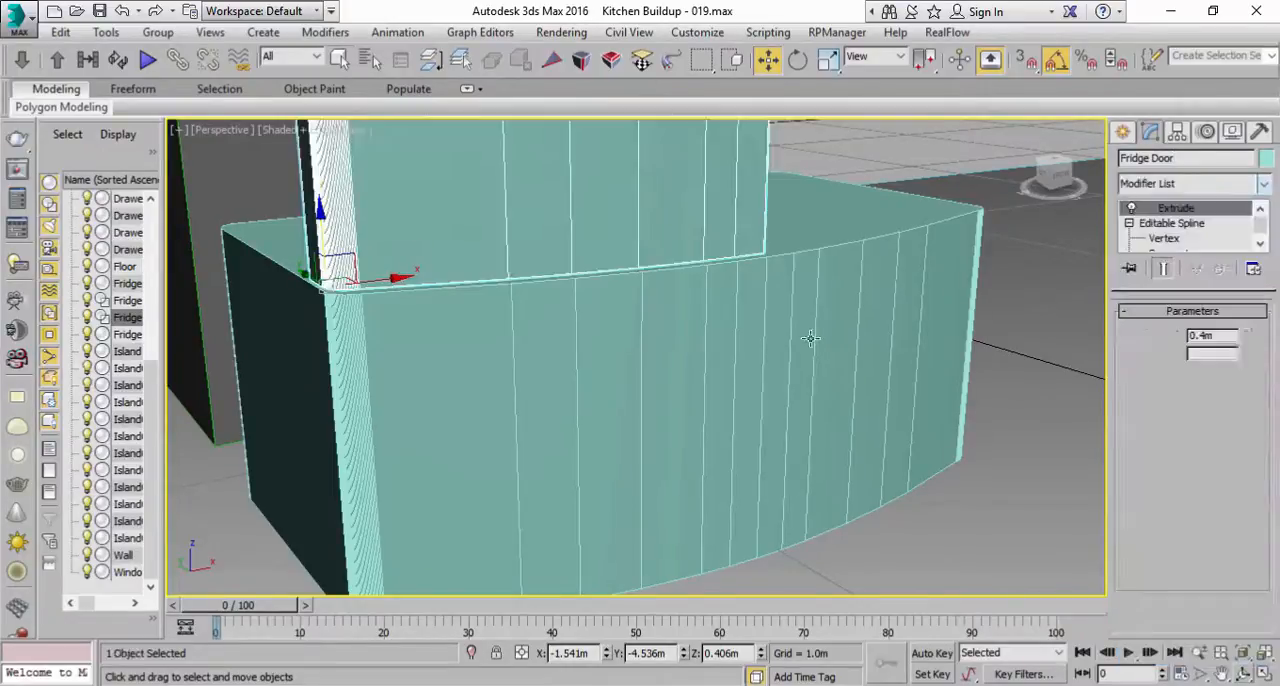
Step: Increase the Fridge Door's Extrude amount to 0.9 m, checking its height in the Front view
scroll(744, 364, down, 5)
middle_drag(744, 364, 744, 415)
click(1265, 674)
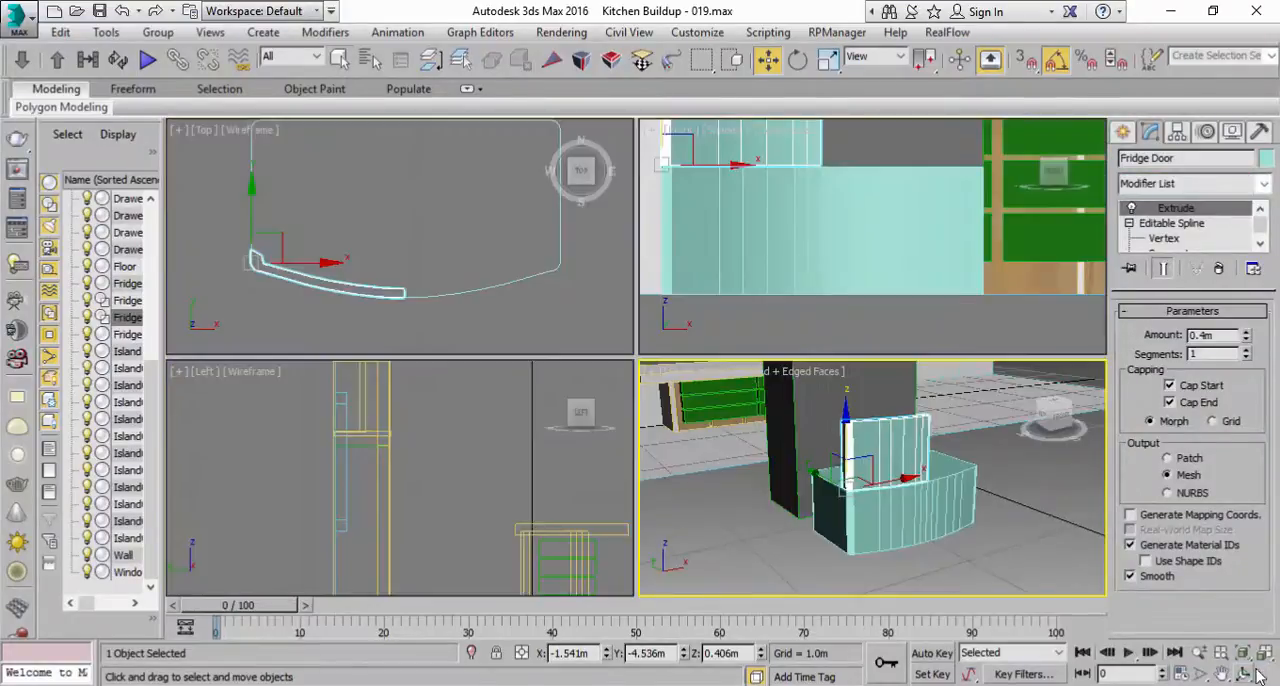
scroll(825, 149, down, 5)
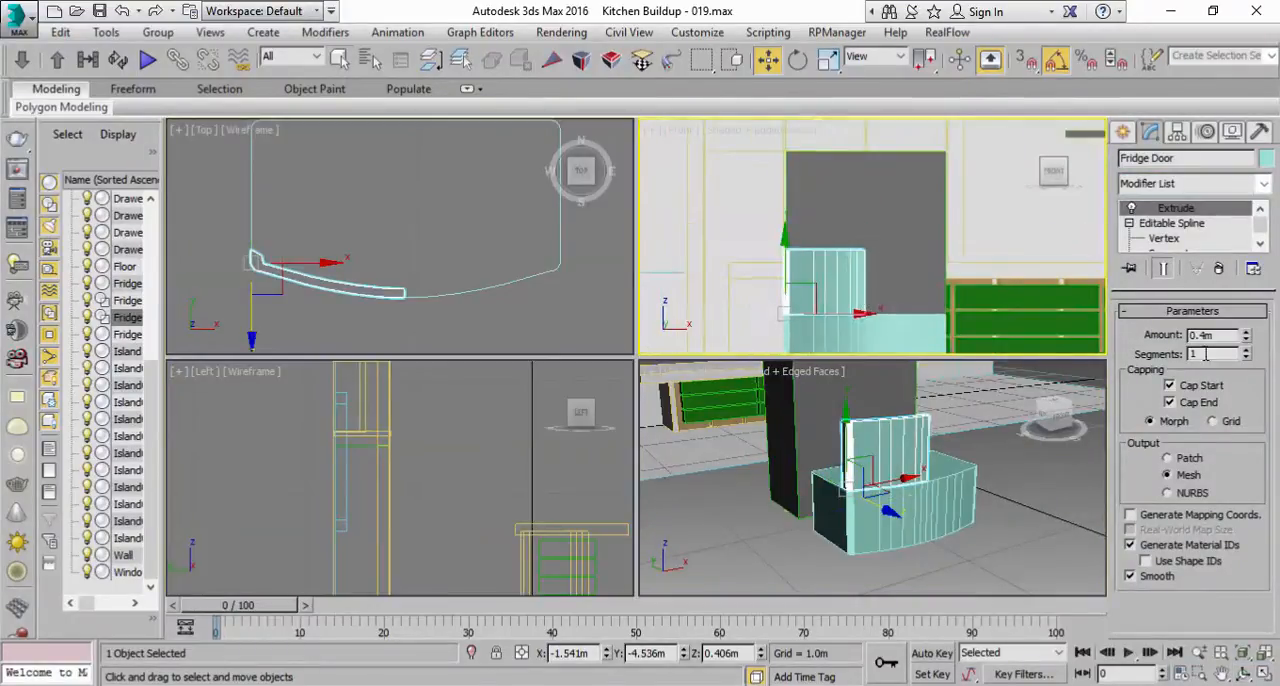
click(1246, 332)
click(1246, 332)
click(1246, 339)
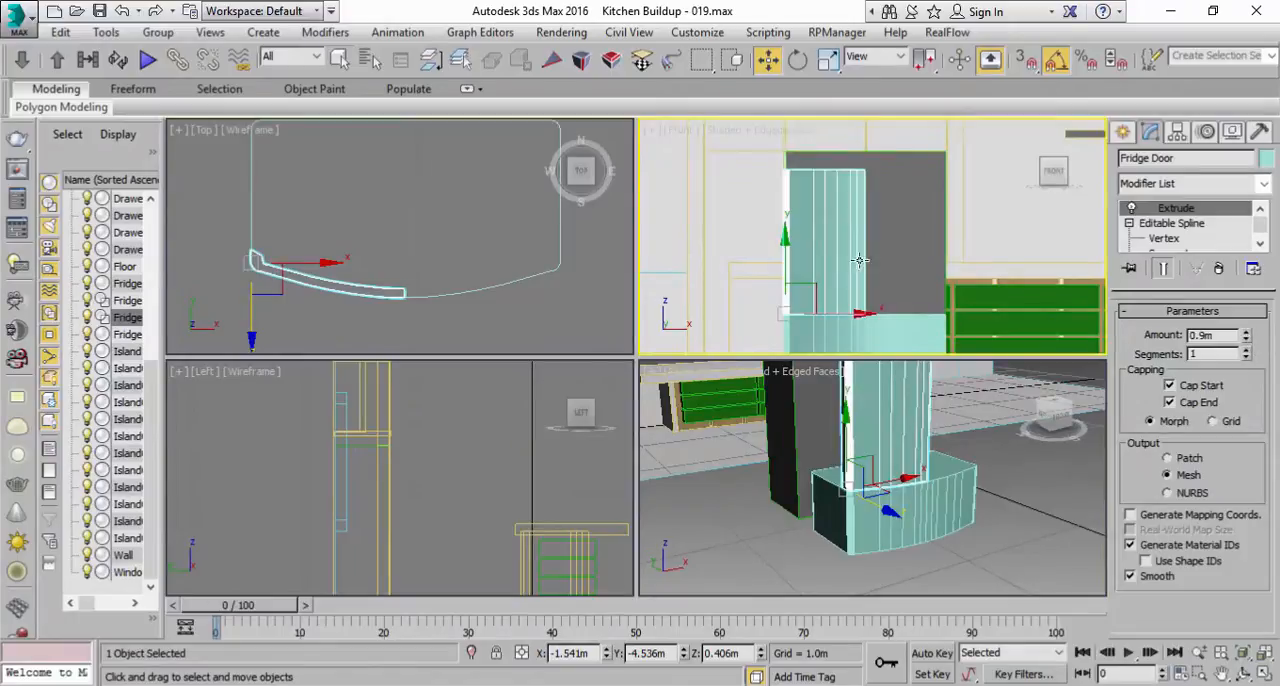
middle_drag(860, 256, 861, 264)
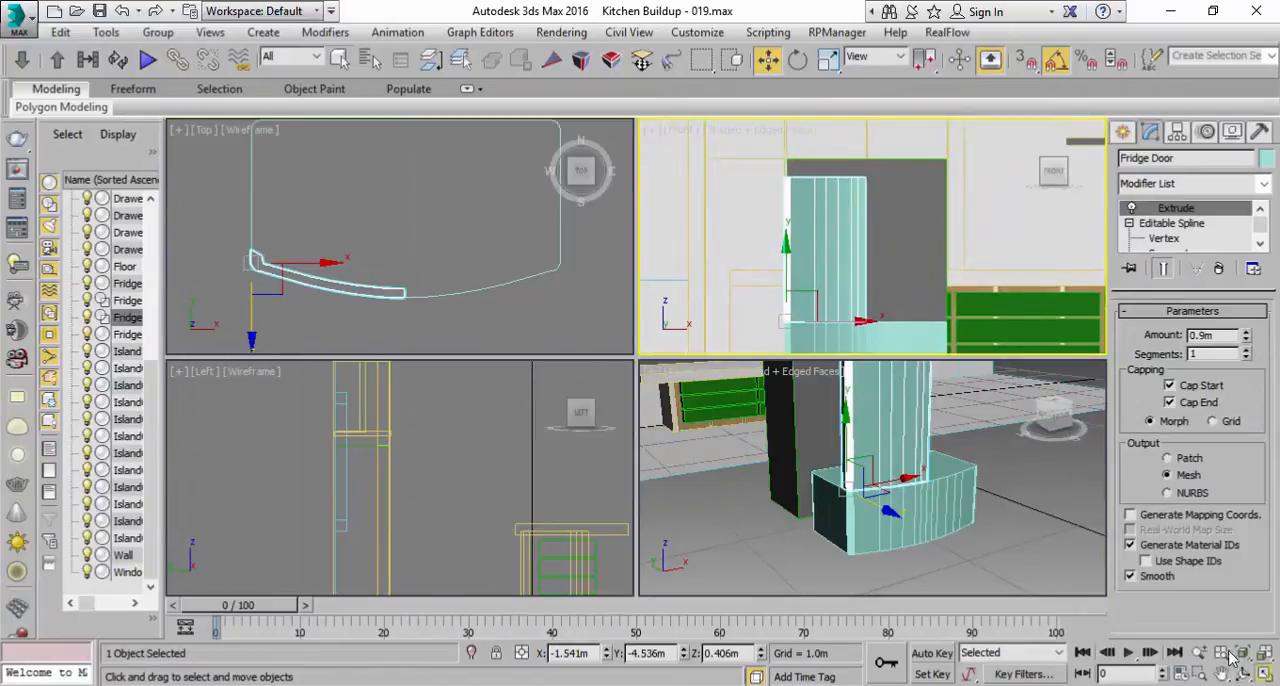
Step: Scale the Fridge Door along Z to about 112.7% in the Front view, matching the top of the grey box behind it
click(1265, 674)
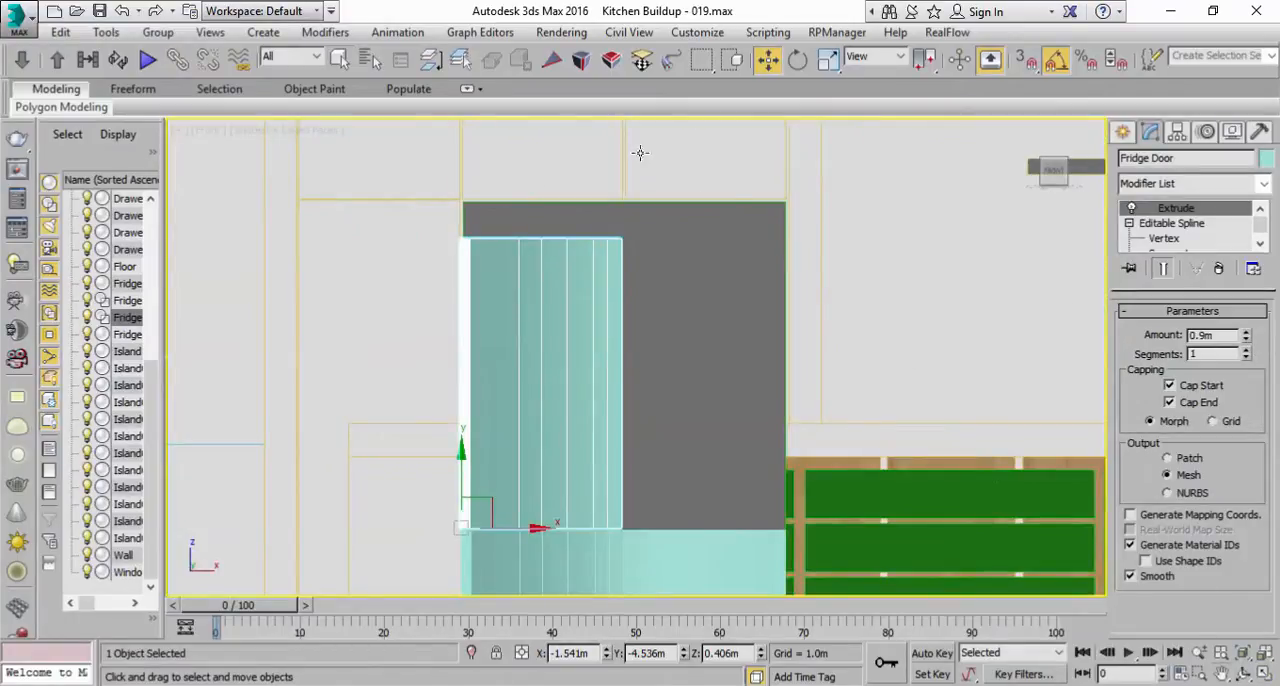
click(827, 62)
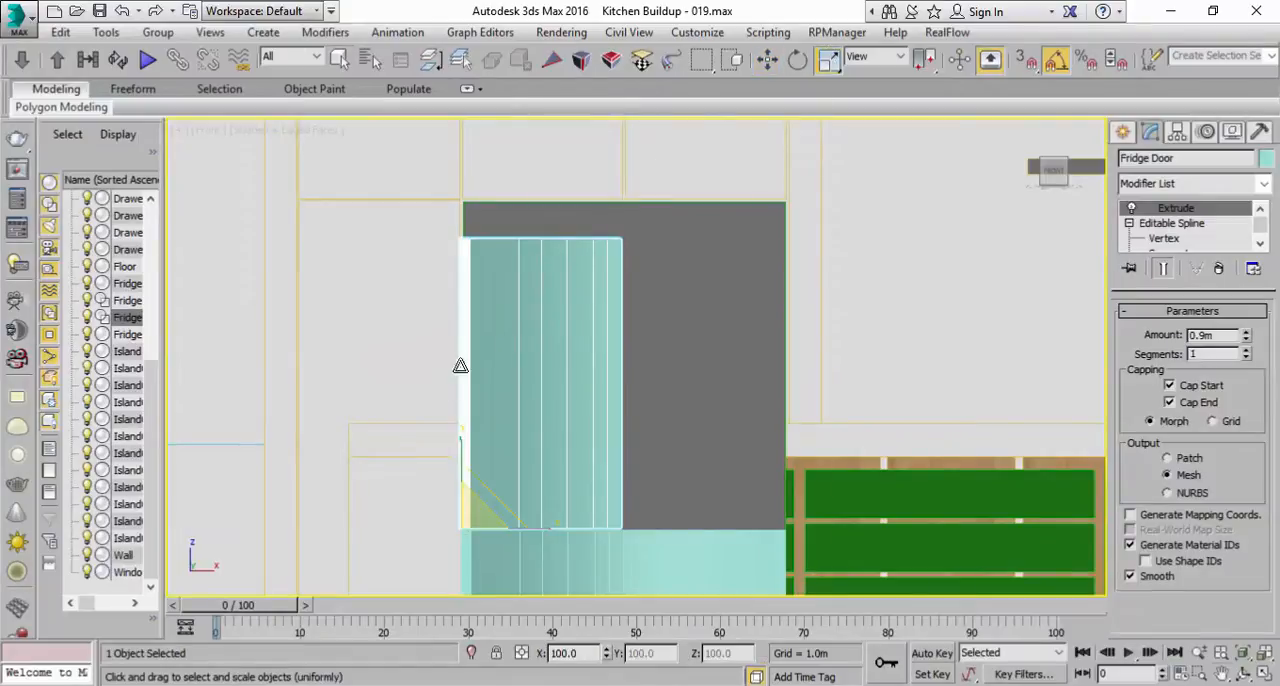
drag(461, 455, 451, 444)
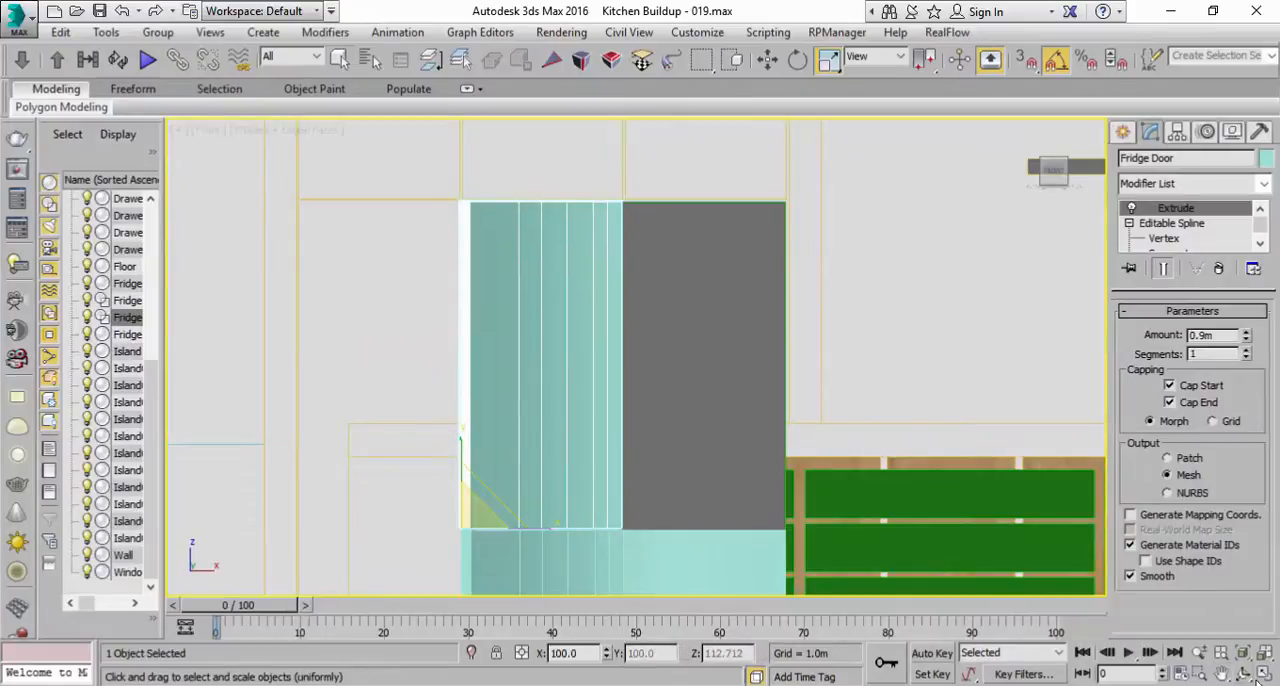
Step: Examine how the Fridge Door sits on the base and against the grey box in a maximized Perspective view
click(1262, 674)
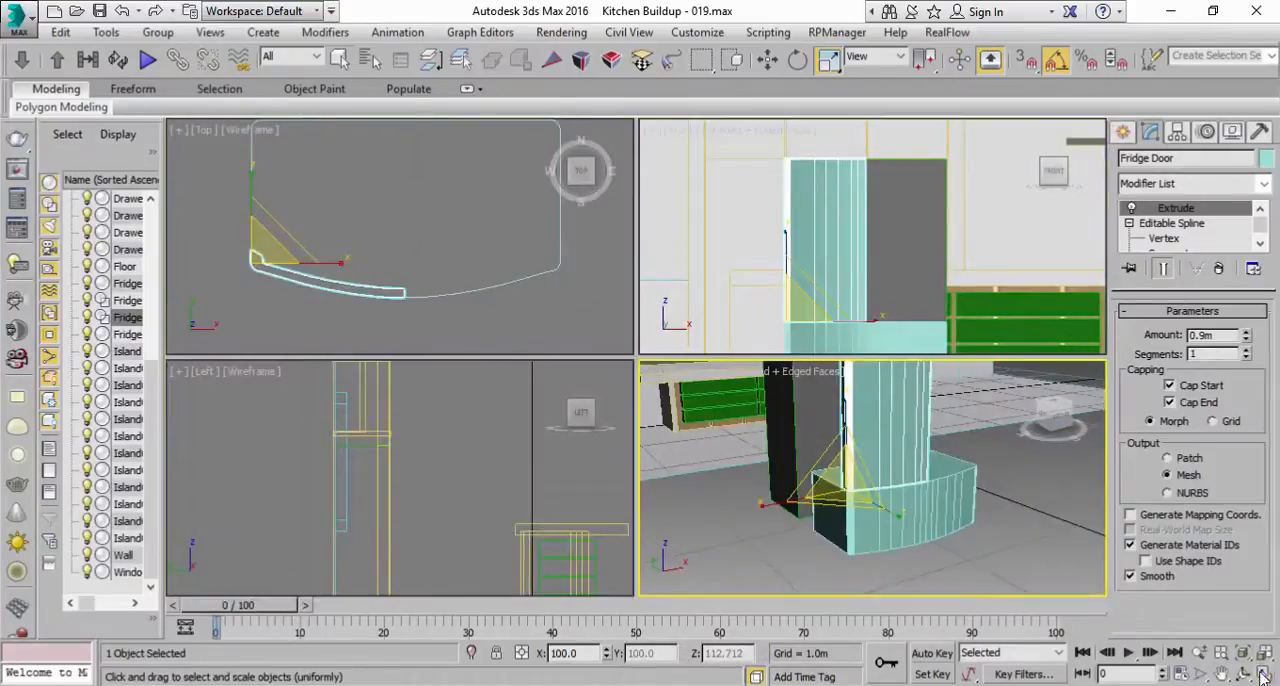
click(1262, 675)
middle_drag(590, 325, 580, 458)
scroll(579, 459, down, 3)
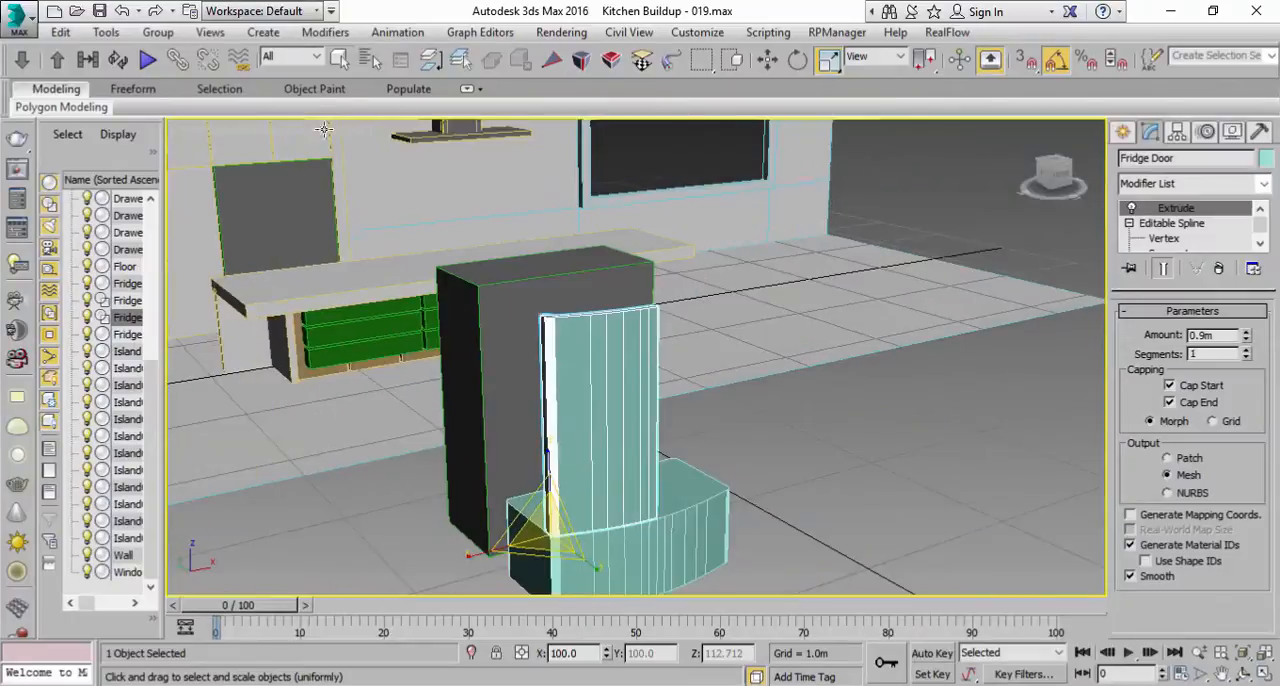
key(q)
click(894, 483)
alt+middle_drag(737, 423, 755, 427)
scroll(706, 491, up, 4)
mouse_move(706, 491)
middle_down()
mouse_move(730, 395)
mouse_move(722, 483)
middle_up()
scroll(730, 395, down, 3)
click(631, 376)
alt+middle_drag(829, 380, 824, 416)
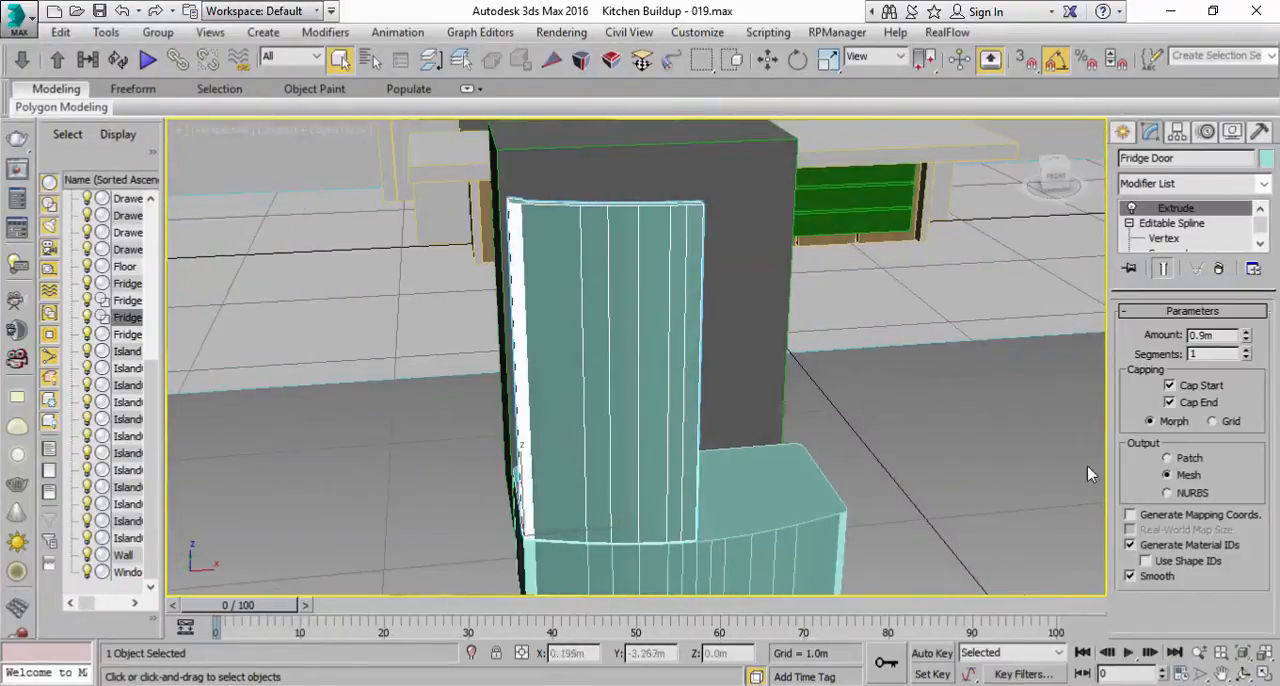
middle_drag(775, 303, 777, 283)
alt+middle_drag(769, 378, 654, 430)
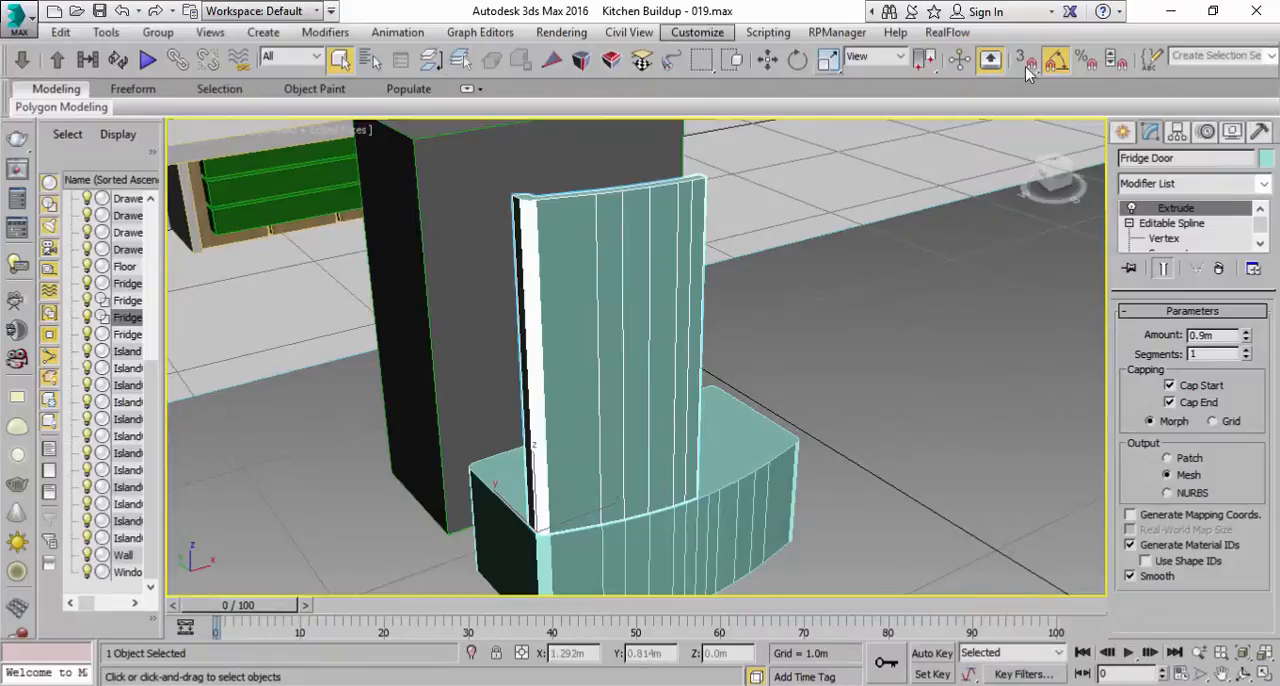
Step: Mirror the Fridge Door across the X axis as an Instance with an offset of 0.9 m
scroll(880, 62, down, 5)
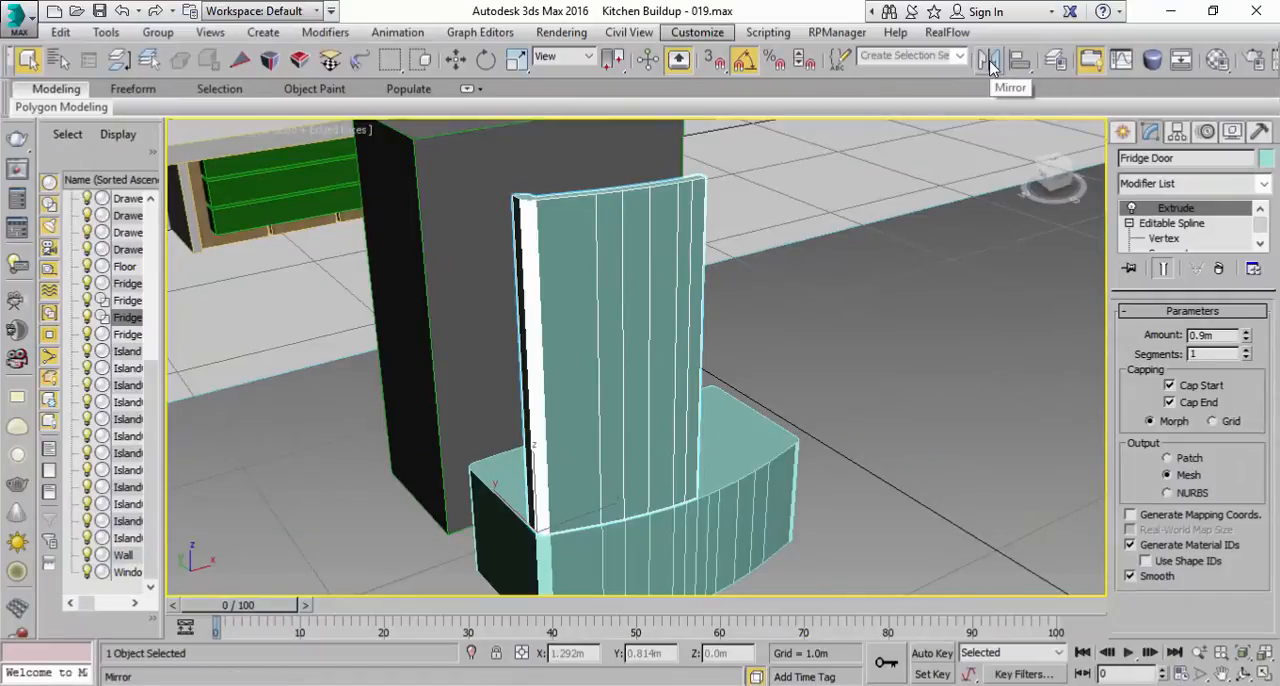
click(988, 62)
drag(630, 176, 1006, 216)
click(977, 454)
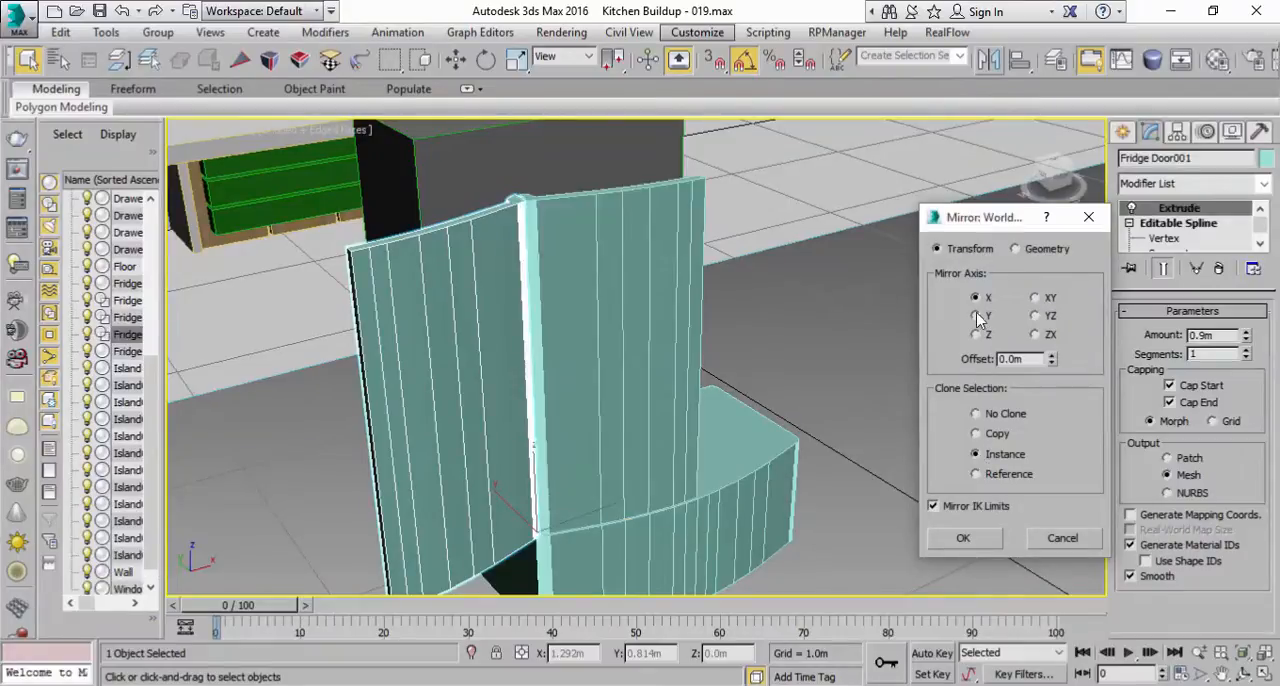
drag(1051, 358, 983, 364)
click(978, 318)
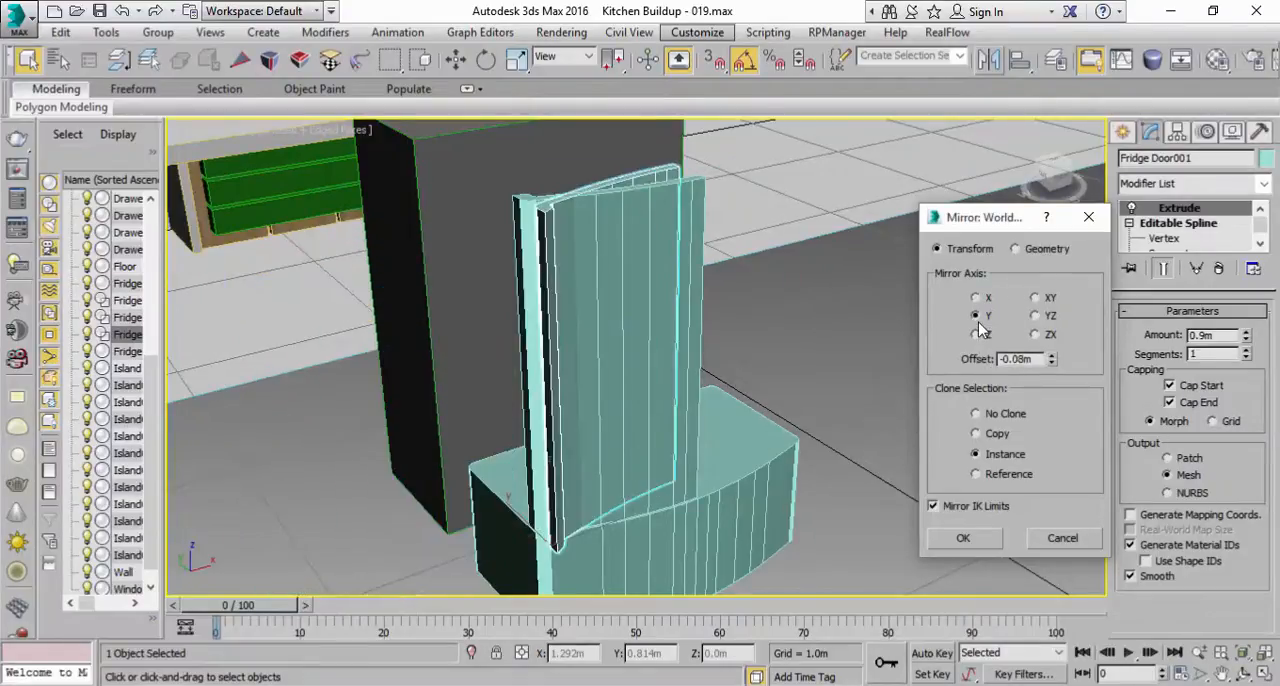
click(977, 335)
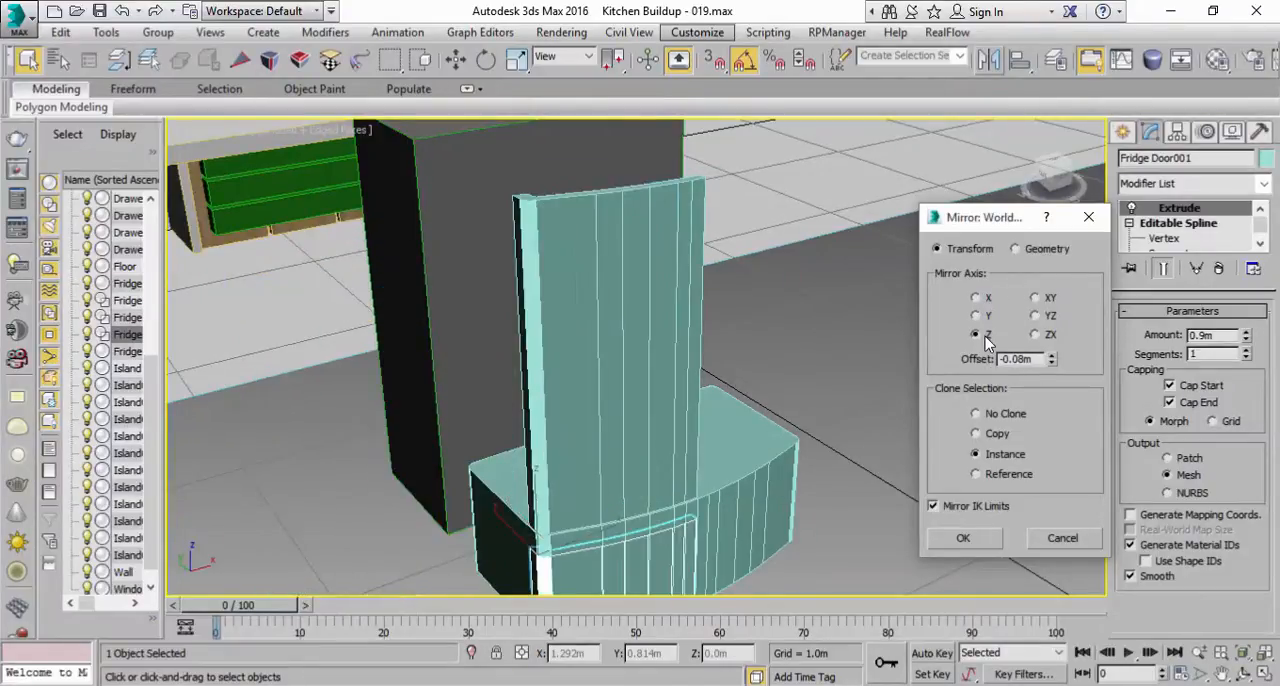
click(977, 298)
drag(1054, 360, 1055, 489)
drag(1072, 284, 1075, 273)
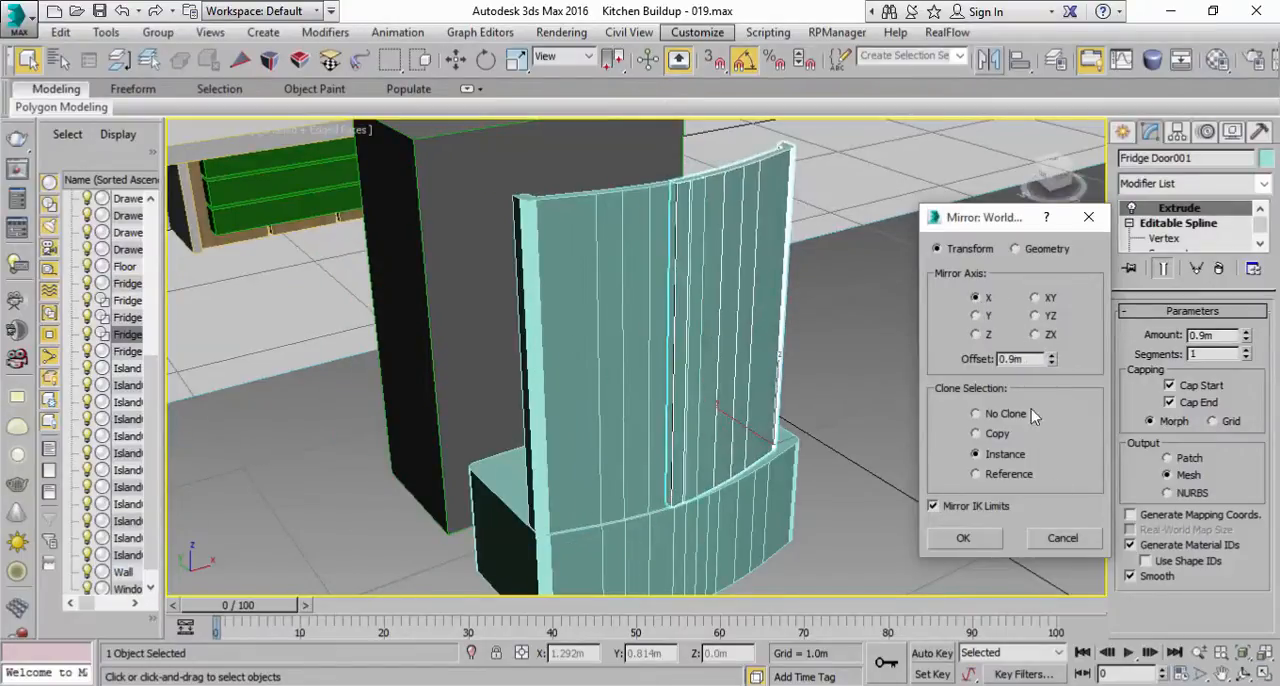
click(963, 539)
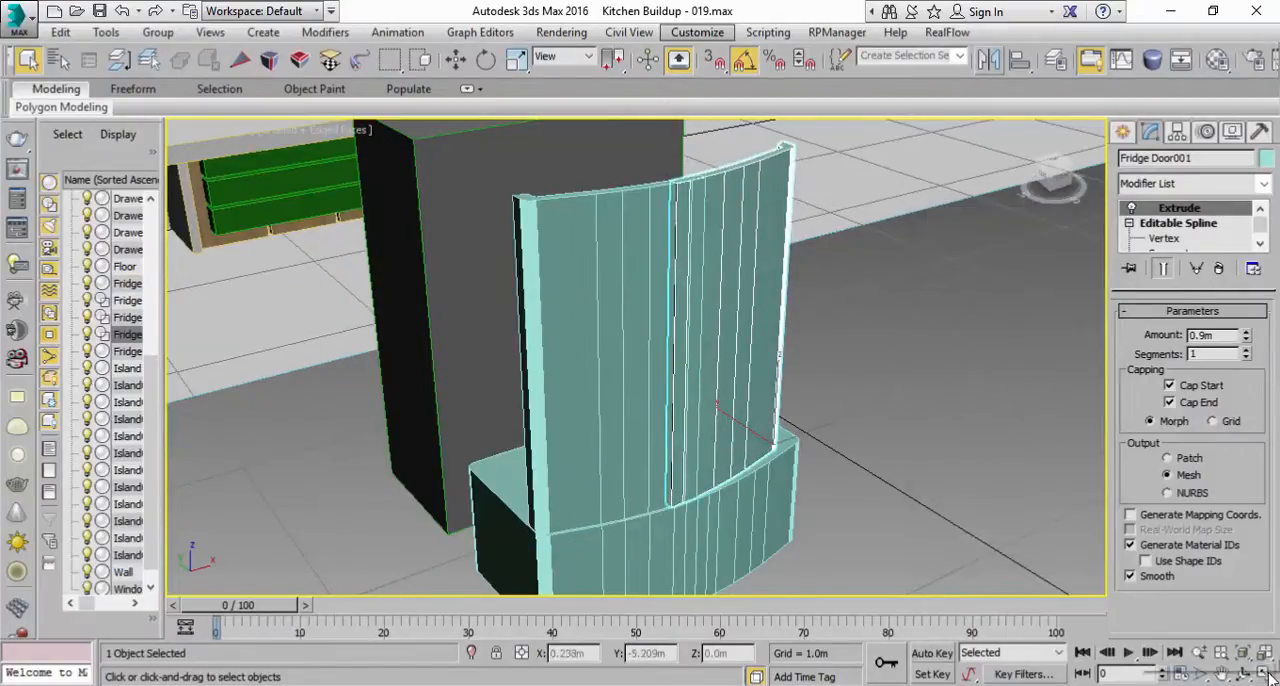
Step: Move the mirrored door along X to about X -0.546 m, aligning its outer edge with the Fridge Base's opposite front corner
click(1266, 676)
middle_drag(905, 285, 877, 220)
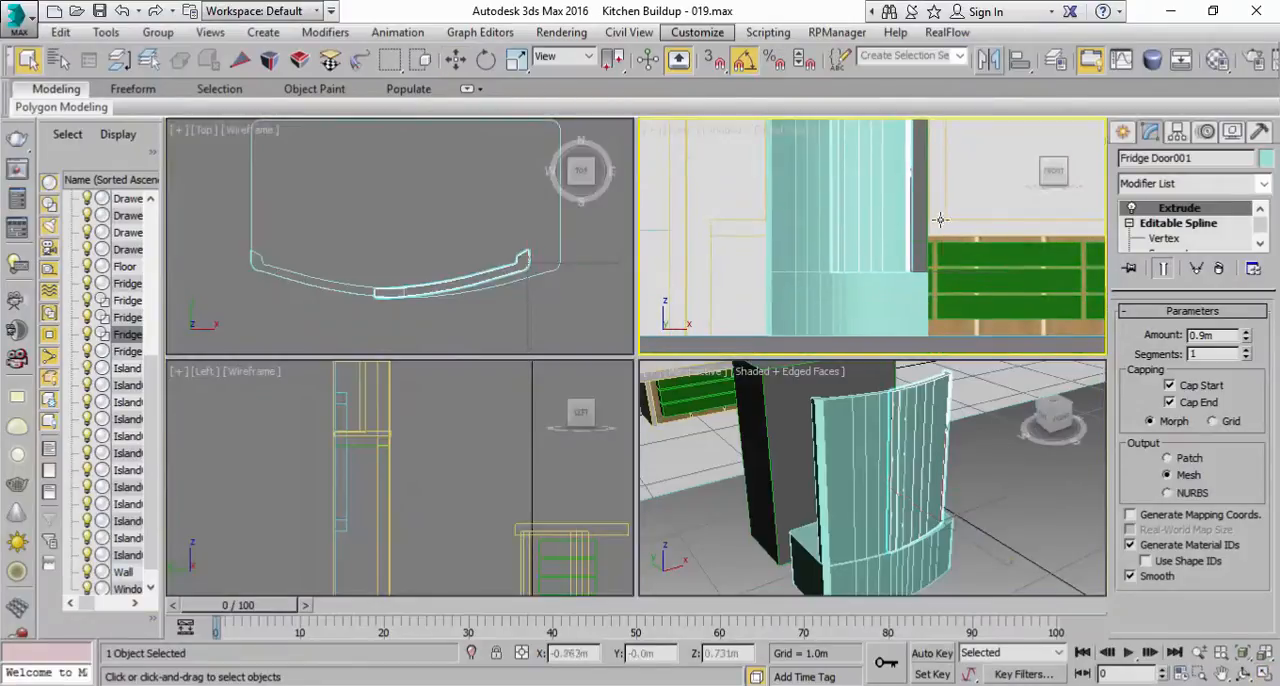
key(w)
right_click(515, 306)
scroll(515, 304, up, 2)
scroll(511, 298, down, 2)
drag(581, 262, 607, 259)
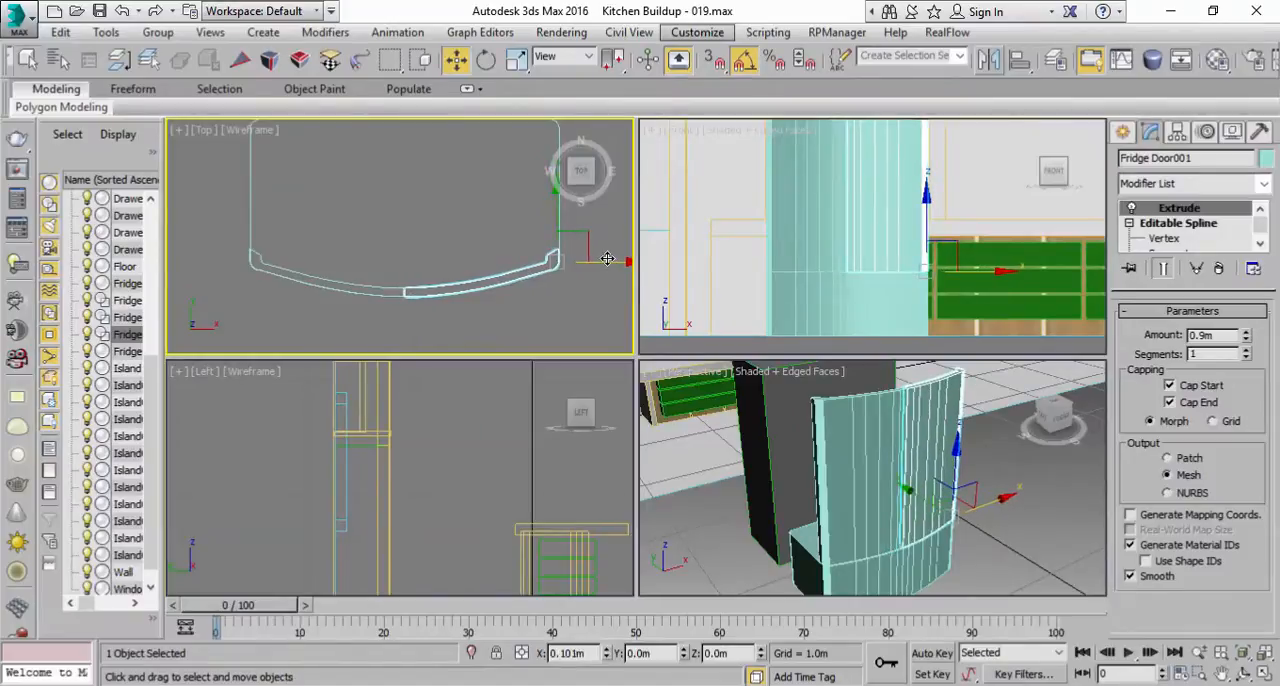
drag(607, 259, 608, 259)
right_click(985, 562)
click(1264, 673)
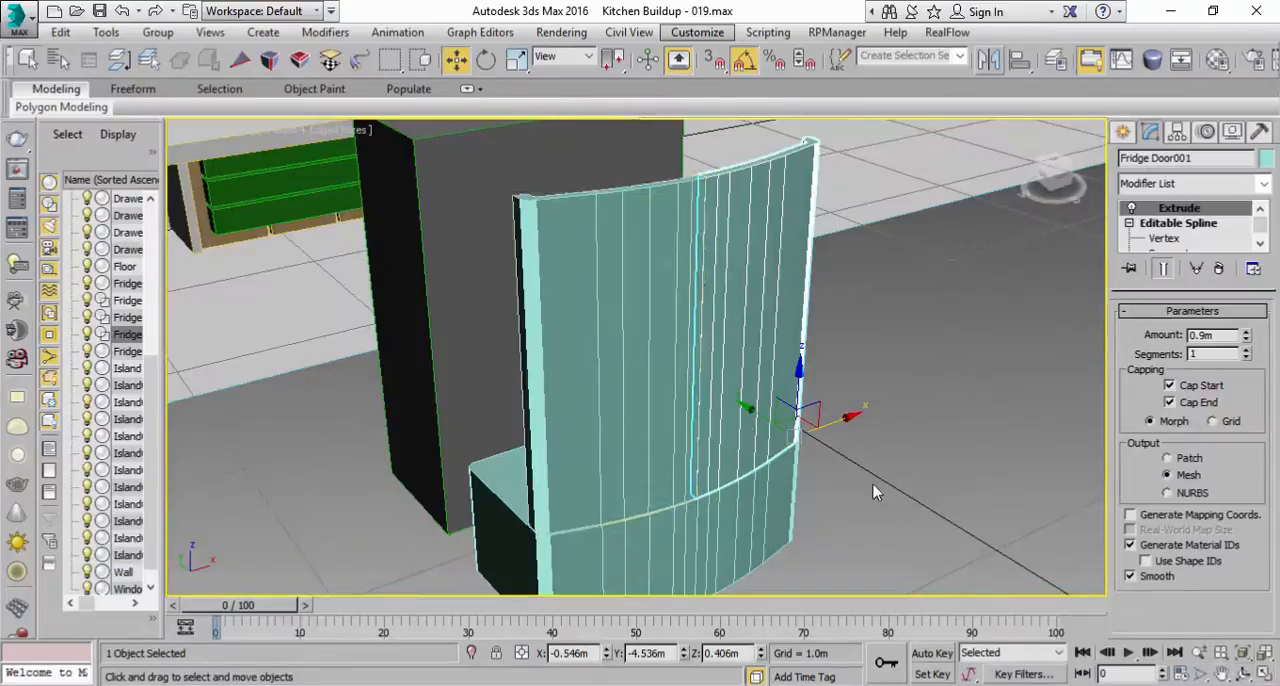
Step: Deselect the mirrored door and turn off Edged Faces in the Perspective view
scroll(705, 268, up, 4)
scroll(705, 268, down, 4)
alt+middle_drag(709, 234, 622, 320)
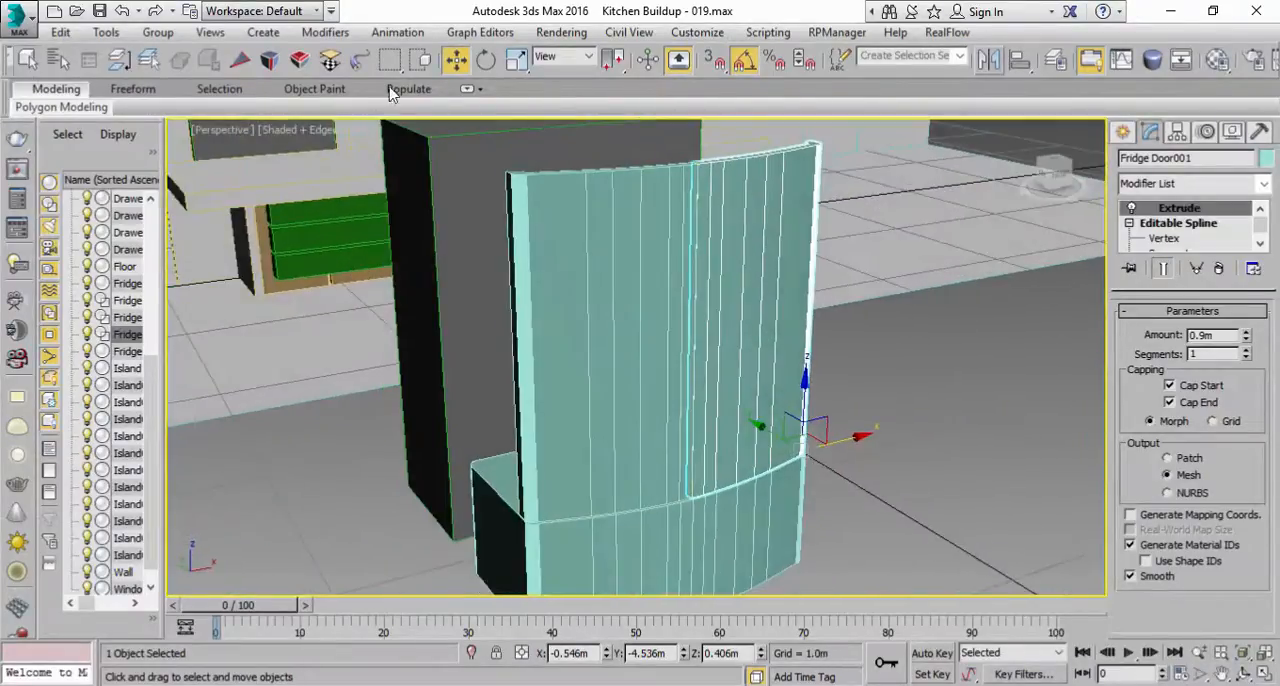
click(30, 60)
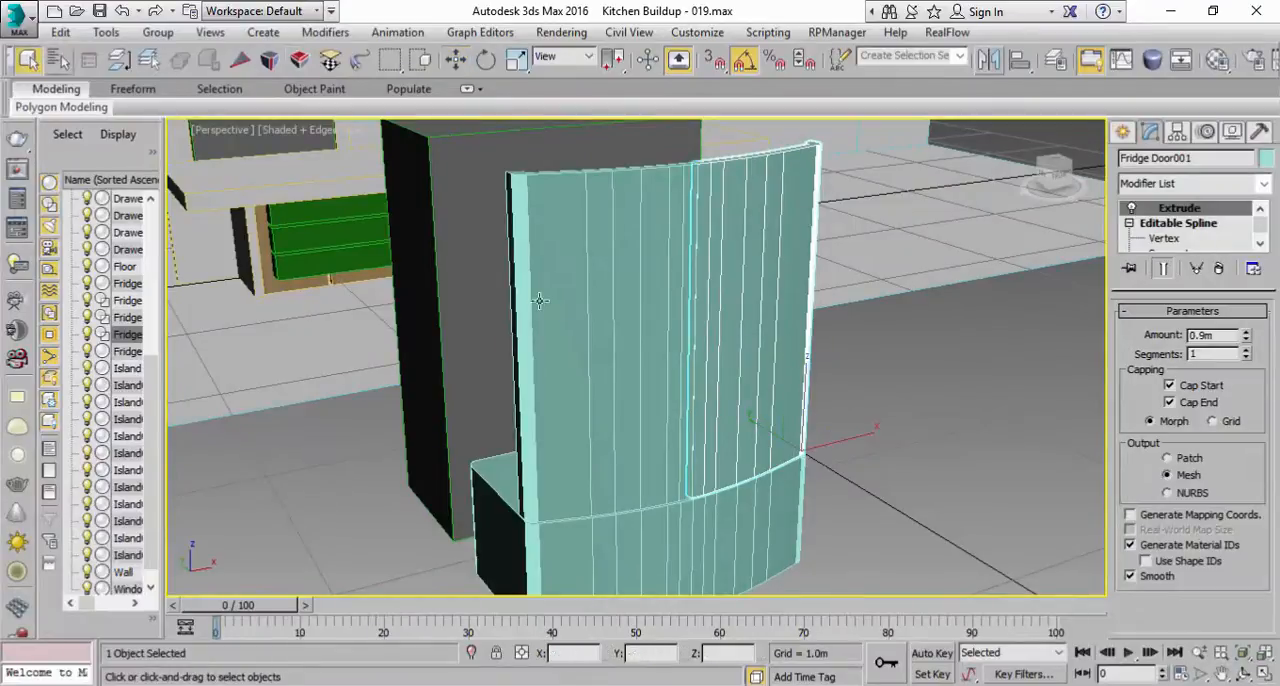
click(934, 376)
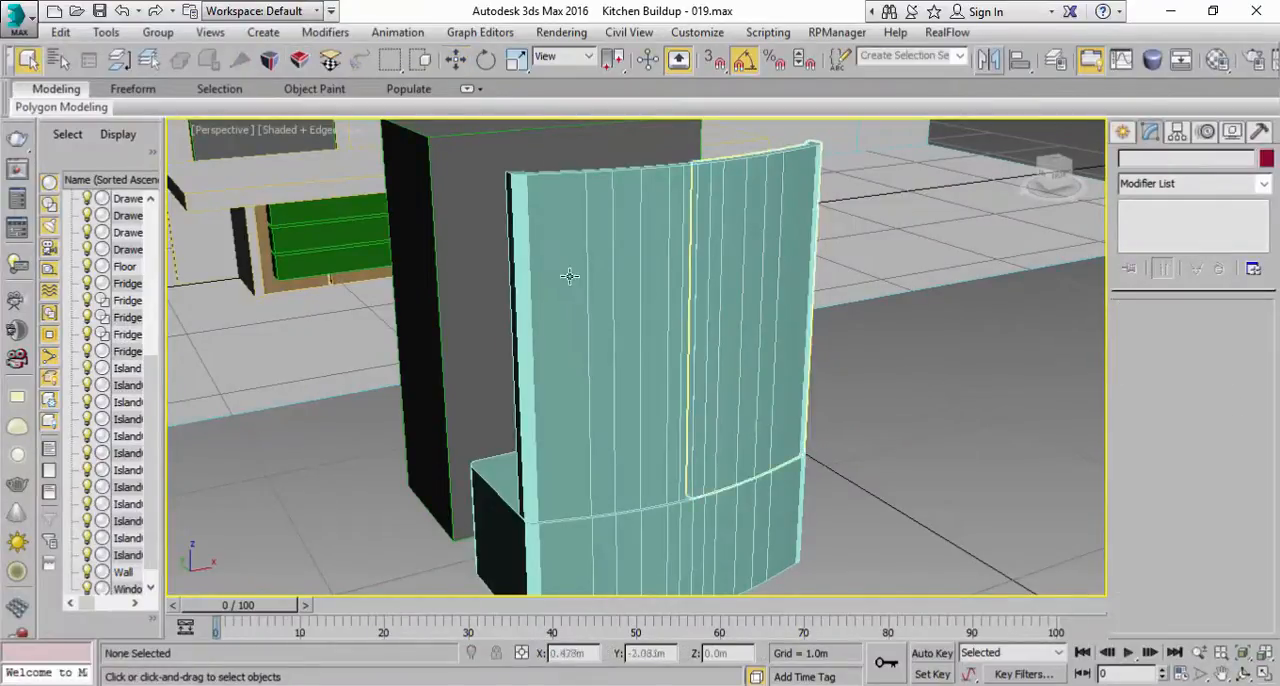
click(305, 129)
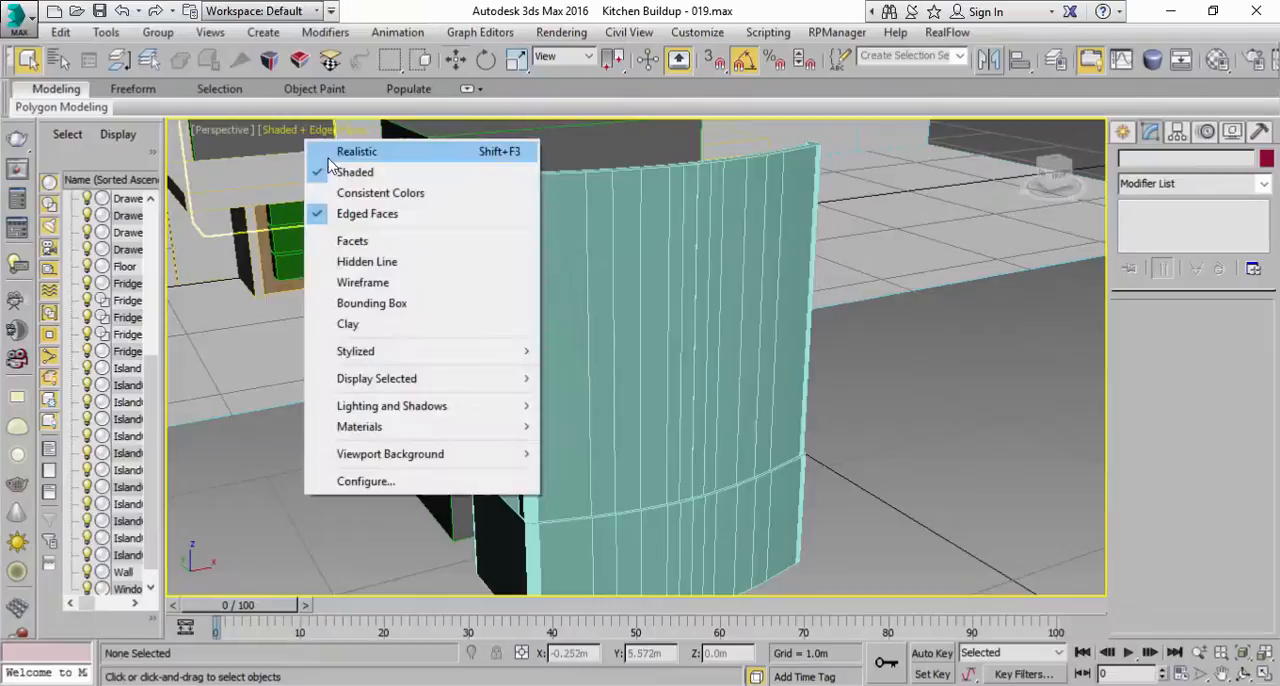
click(345, 209)
Step: Render the Perspective view to inspect the two fridge doors, and close the rendered frame
alt+middle_drag(910, 448, 768, 393)
drag(943, 68, 720, 69)
click(1268, 68)
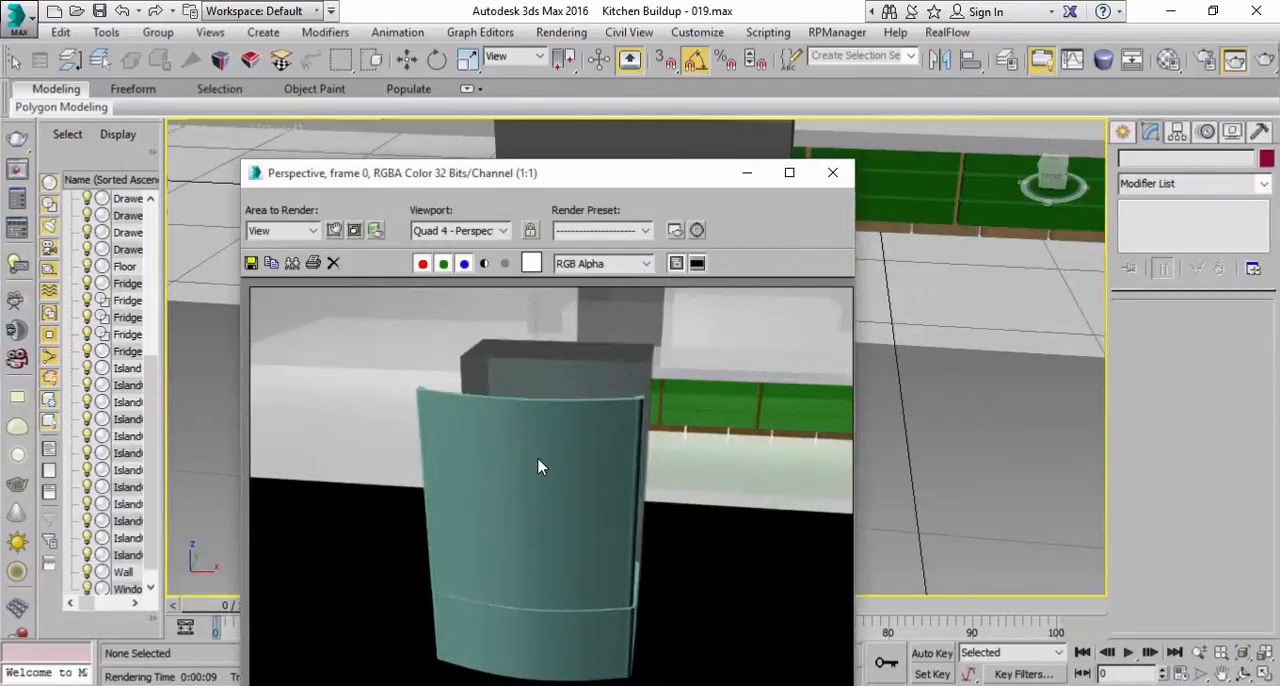
scroll(538, 469, up, 2)
scroll(502, 398, down, 1)
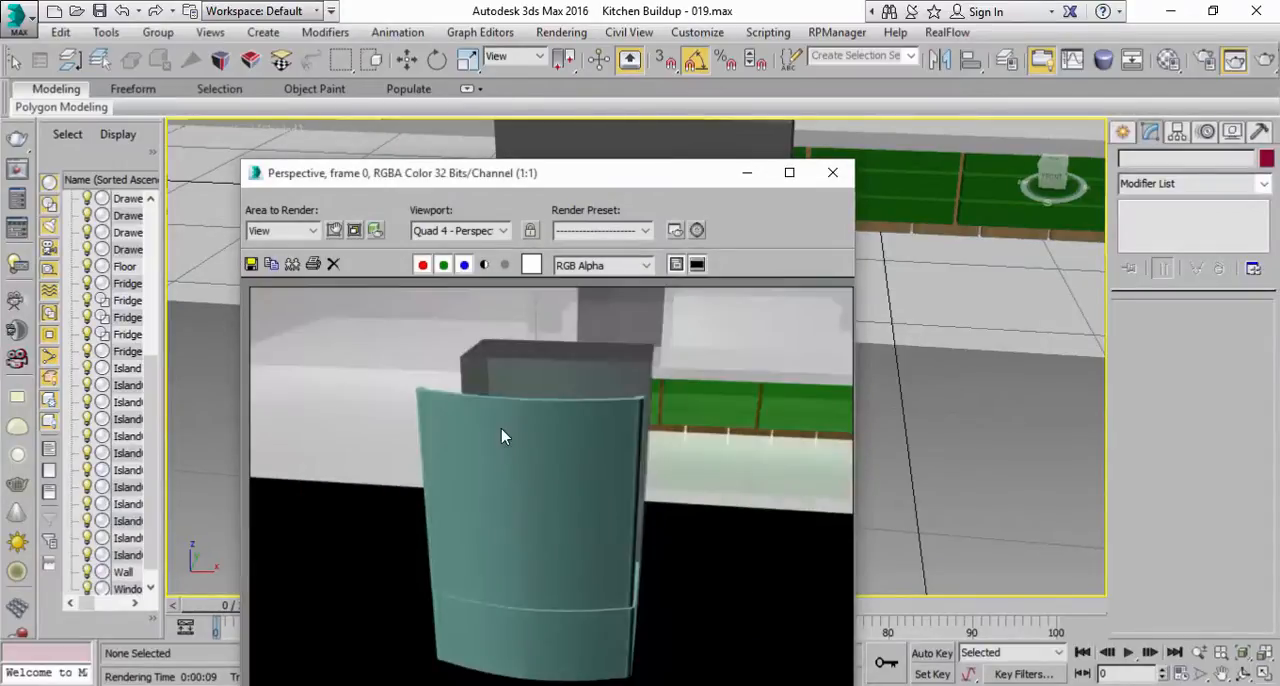
click(832, 173)
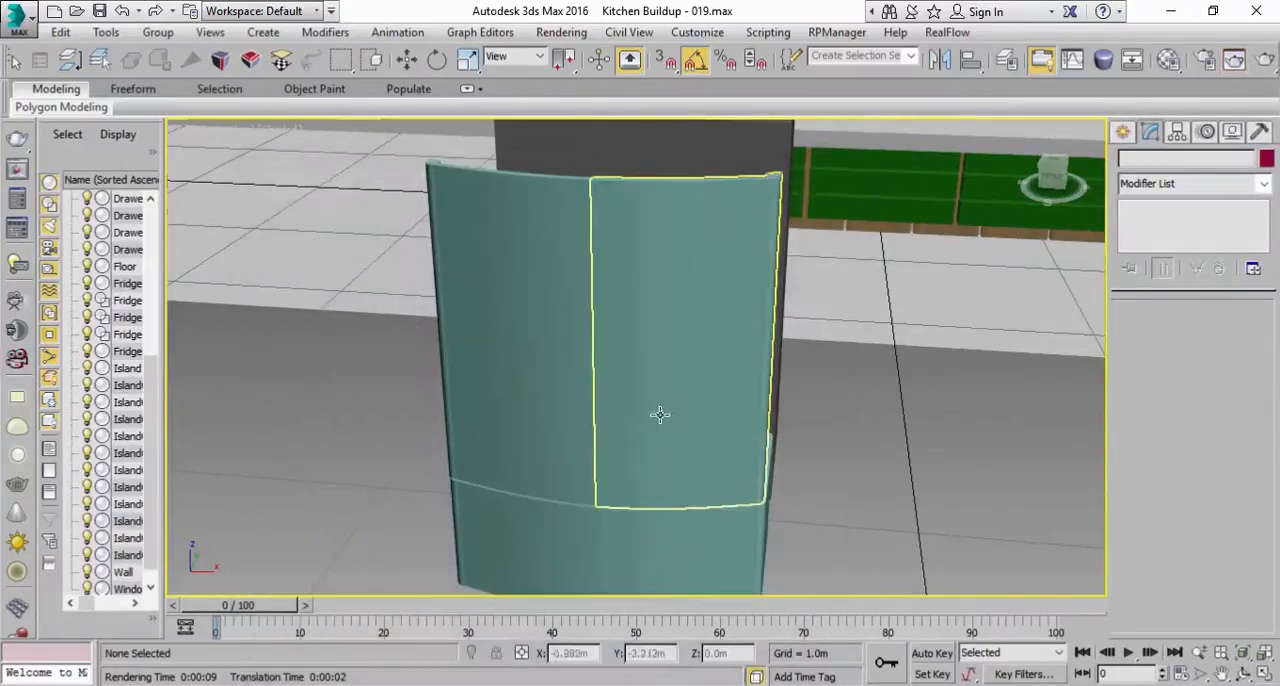
Step: Move the mirrored fridge door along X to about X -0.537 m, leaving a narrow gap between the two doors
click(513, 217)
click(1264, 674)
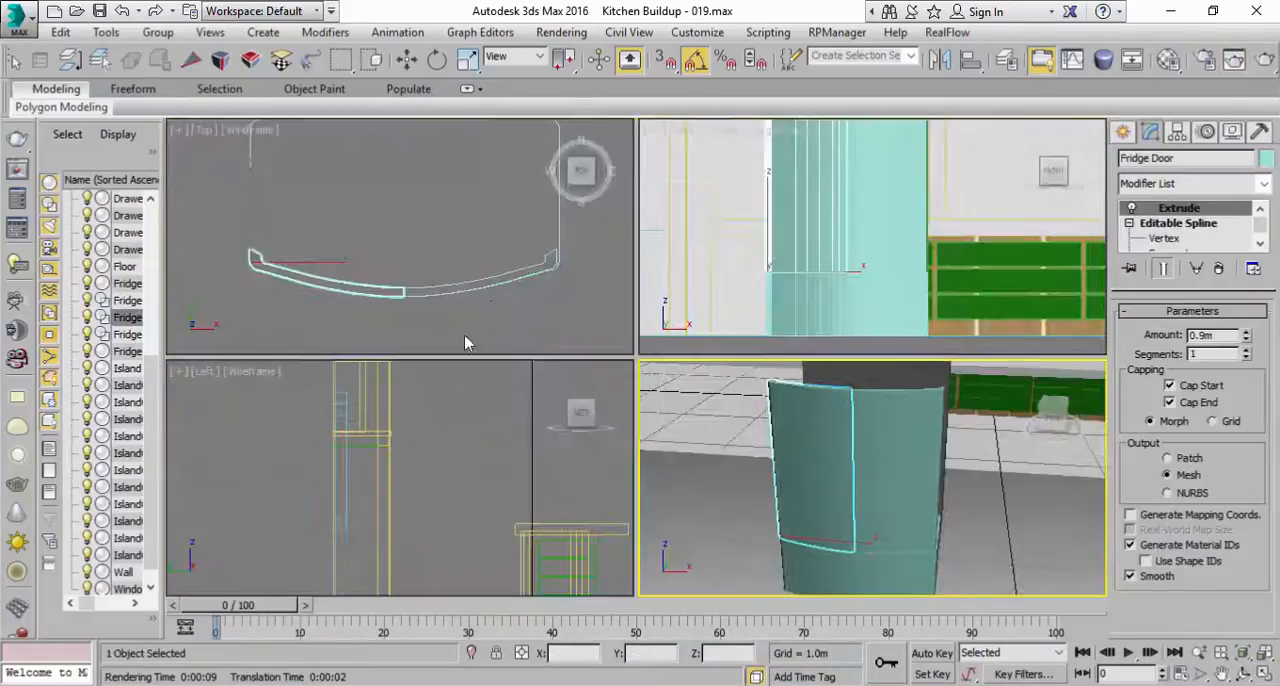
click(1264, 674)
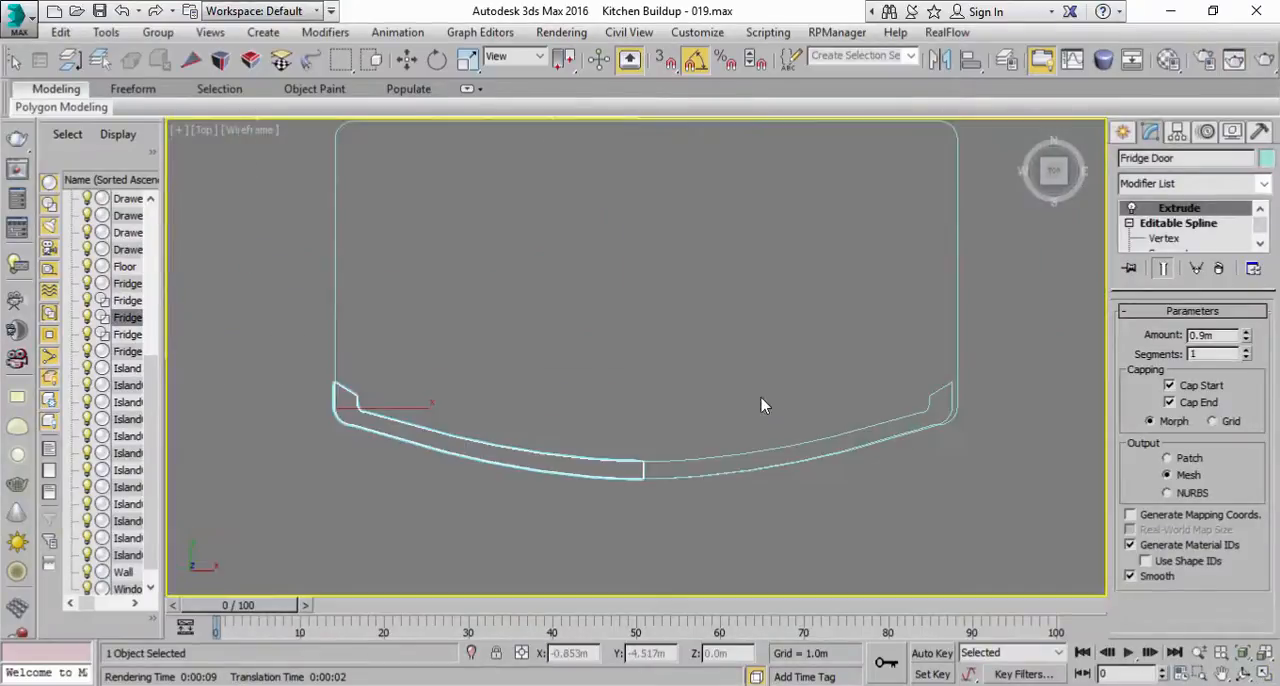
click(949, 457)
click(955, 418)
key(w)
scroll(910, 433, up, 2)
drag(1013, 400, 1028, 398)
key(z)
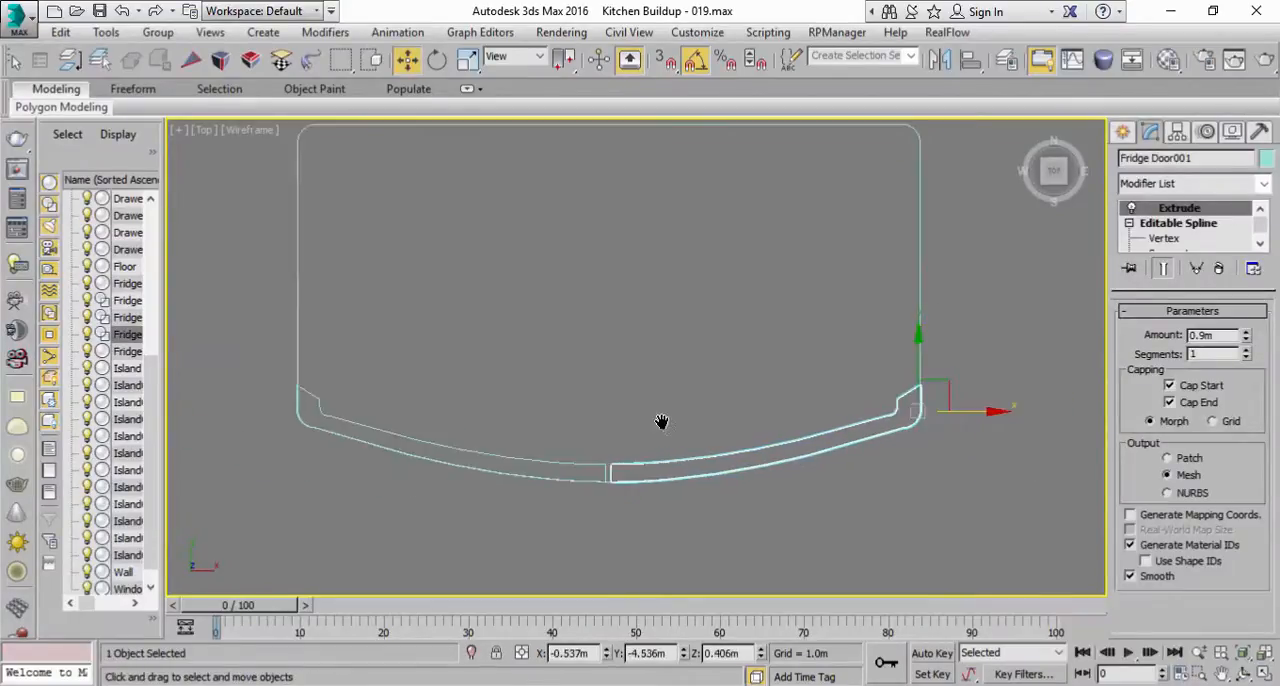
click(1264, 673)
click(1083, 515)
click(1264, 673)
alt+middle_drag(936, 474, 906, 421)
click(769, 301)
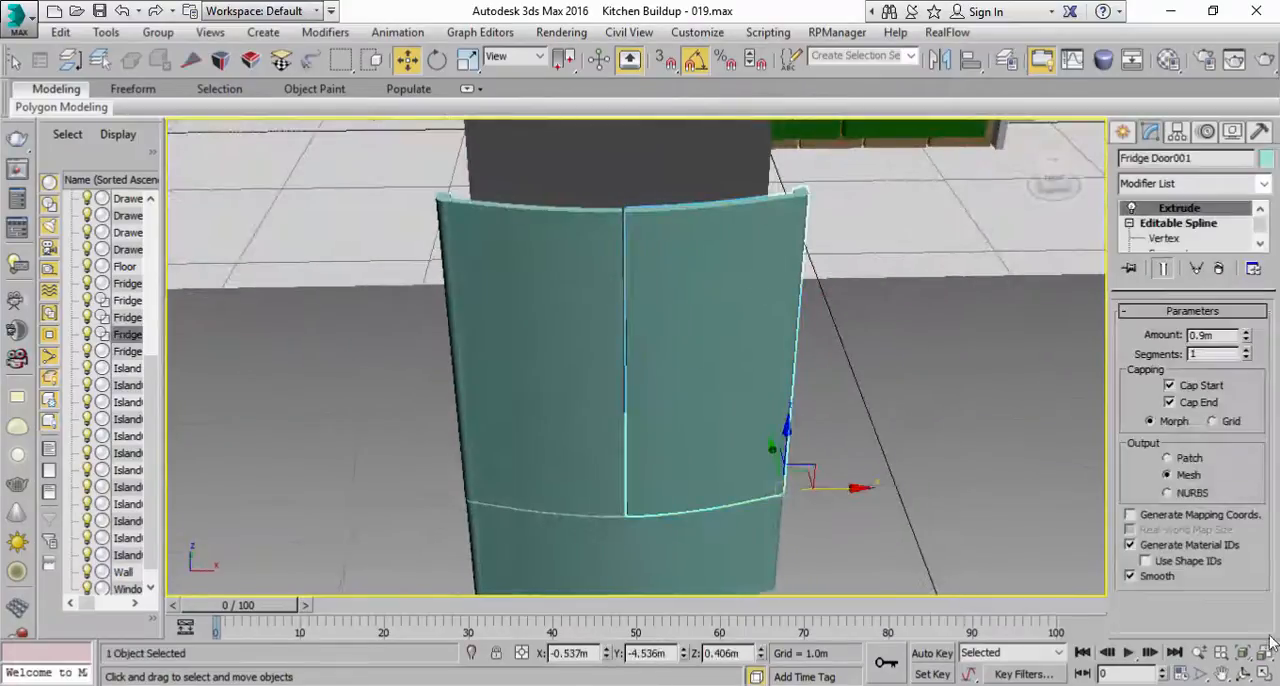
Step: Move the rear vertex at the mirrored door spline's inner edge along X until the instanced doors nearly meet at the back, forming a tapered seam
click(1264, 673)
click(470, 289)
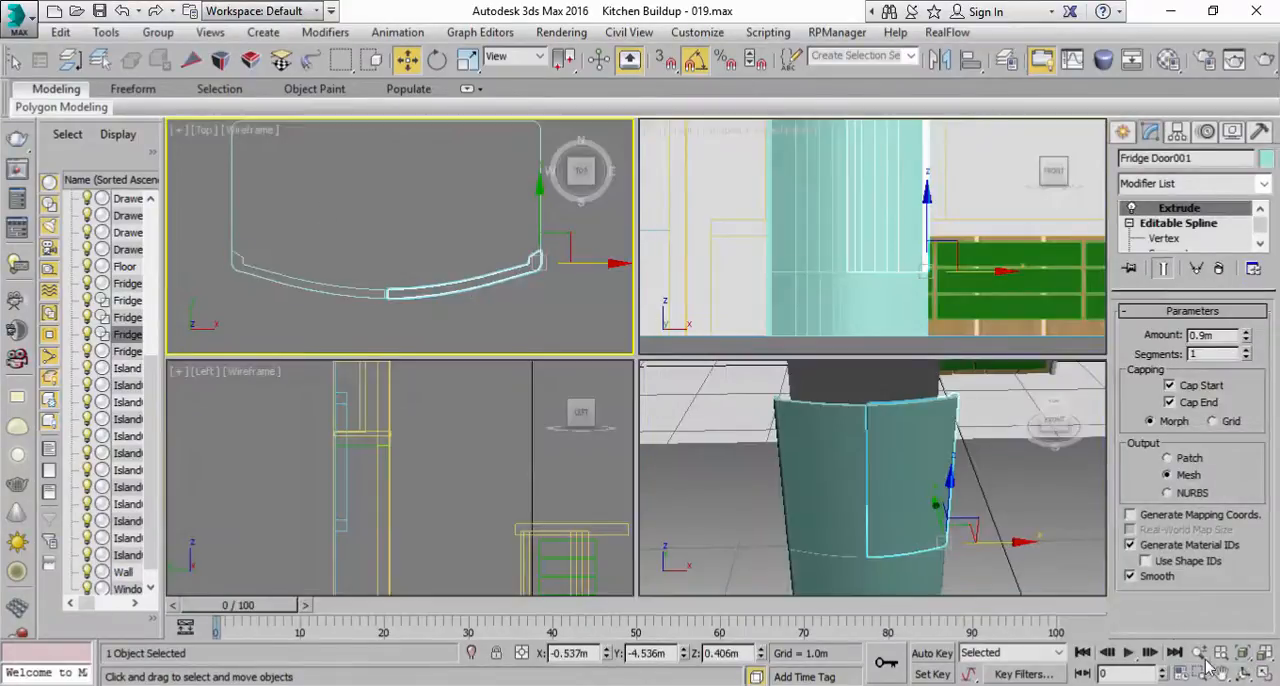
click(1264, 673)
middle_drag(750, 365, 752, 354)
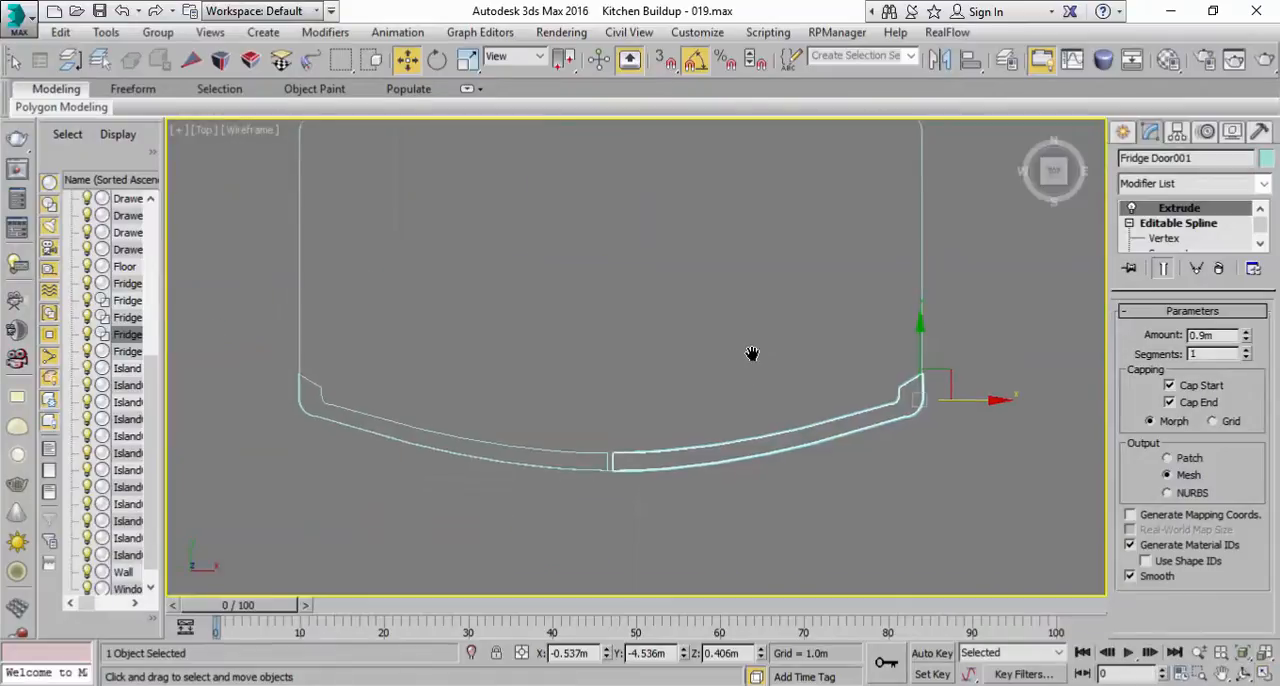
click(1163, 240)
scroll(640, 420, up, 5)
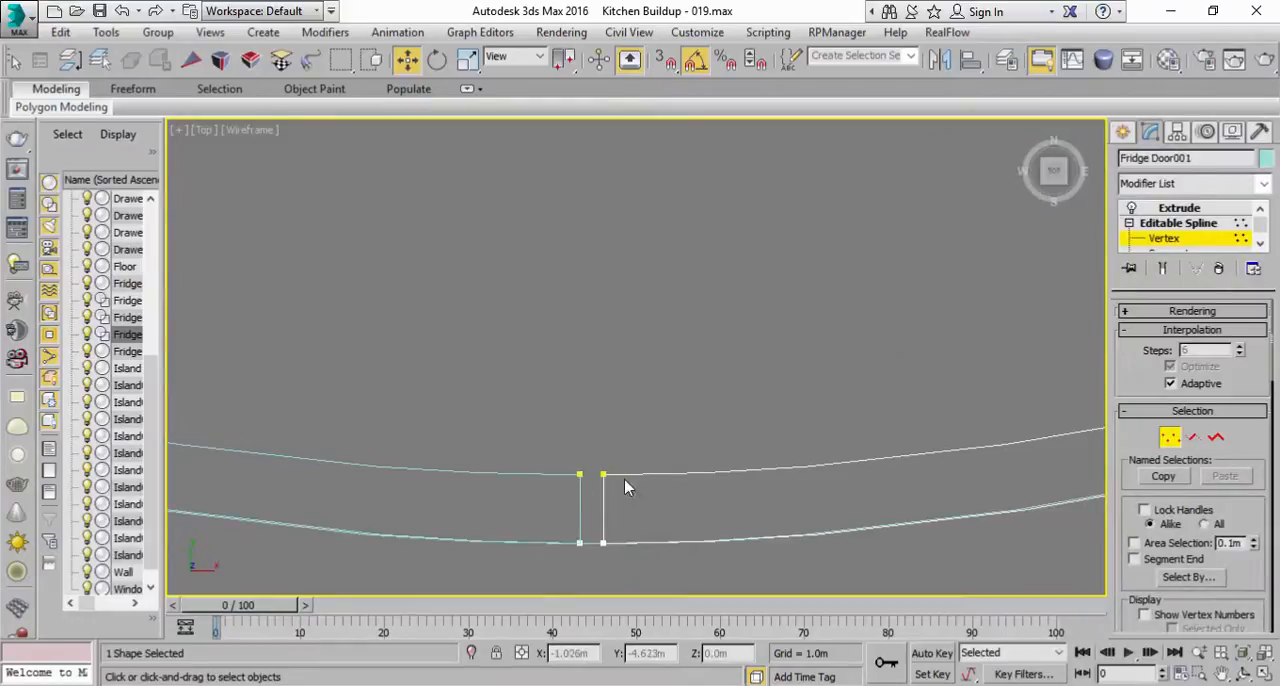
drag(583, 435, 582, 436)
click(565, 464)
click(605, 473)
scroll(680, 462, down, 3)
drag(703, 457, 692, 457)
scroll(661, 499, up, 3)
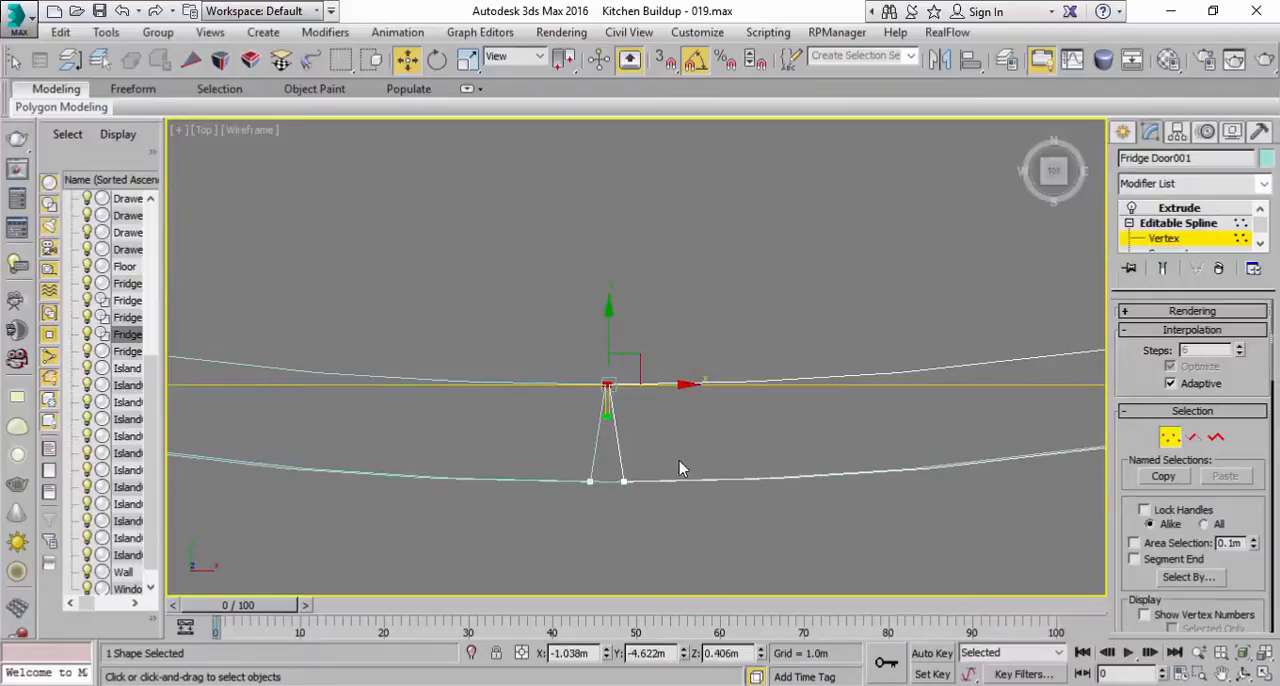
click(1165, 225)
click(1172, 208)
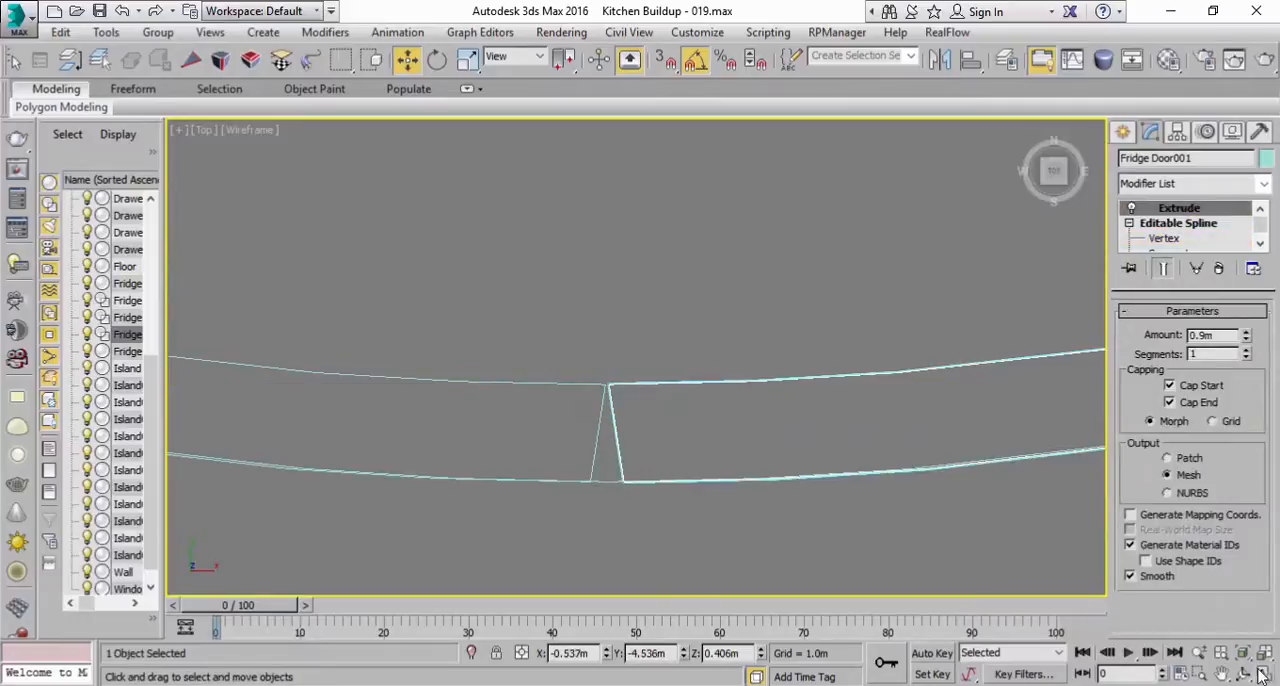
Step: Inspect the tapered seam between the fridge doors in the Perspective view, and save the scene incrementally as Kitchen Buildup - 020
click(1260, 675)
right_click(1036, 466)
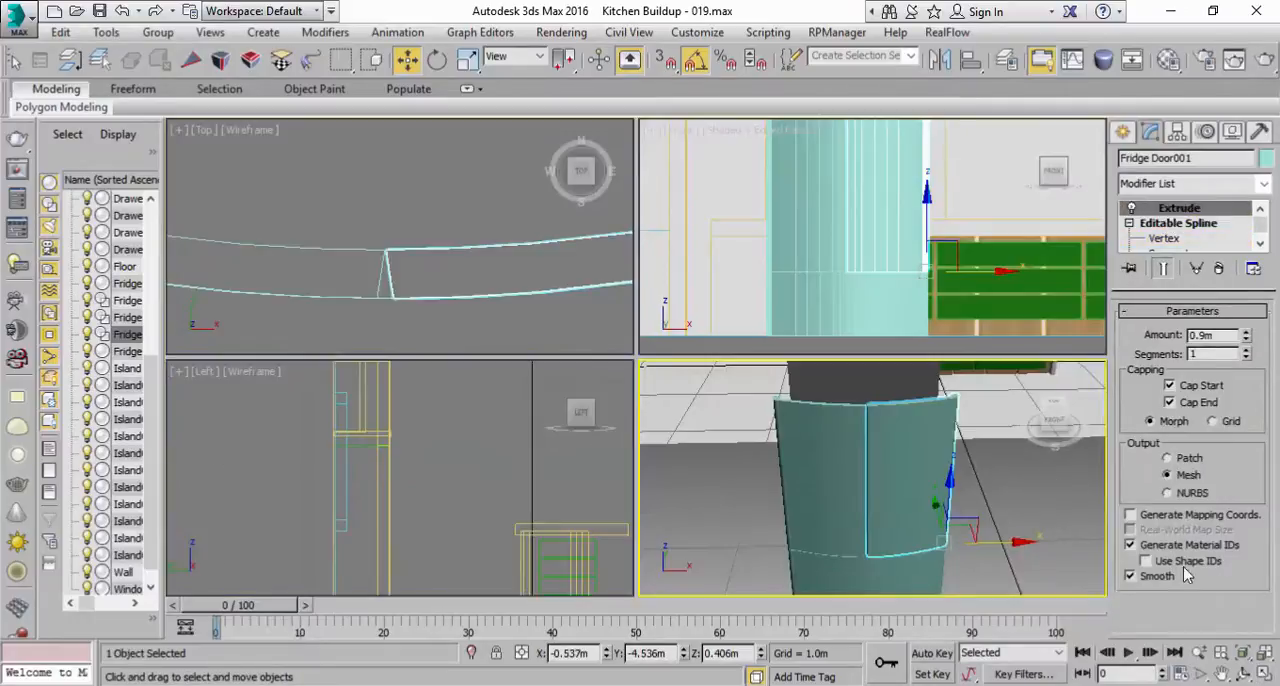
click(1260, 675)
click(910, 431)
alt+middle_drag(706, 372, 744, 337)
scroll(735, 379, up, 2)
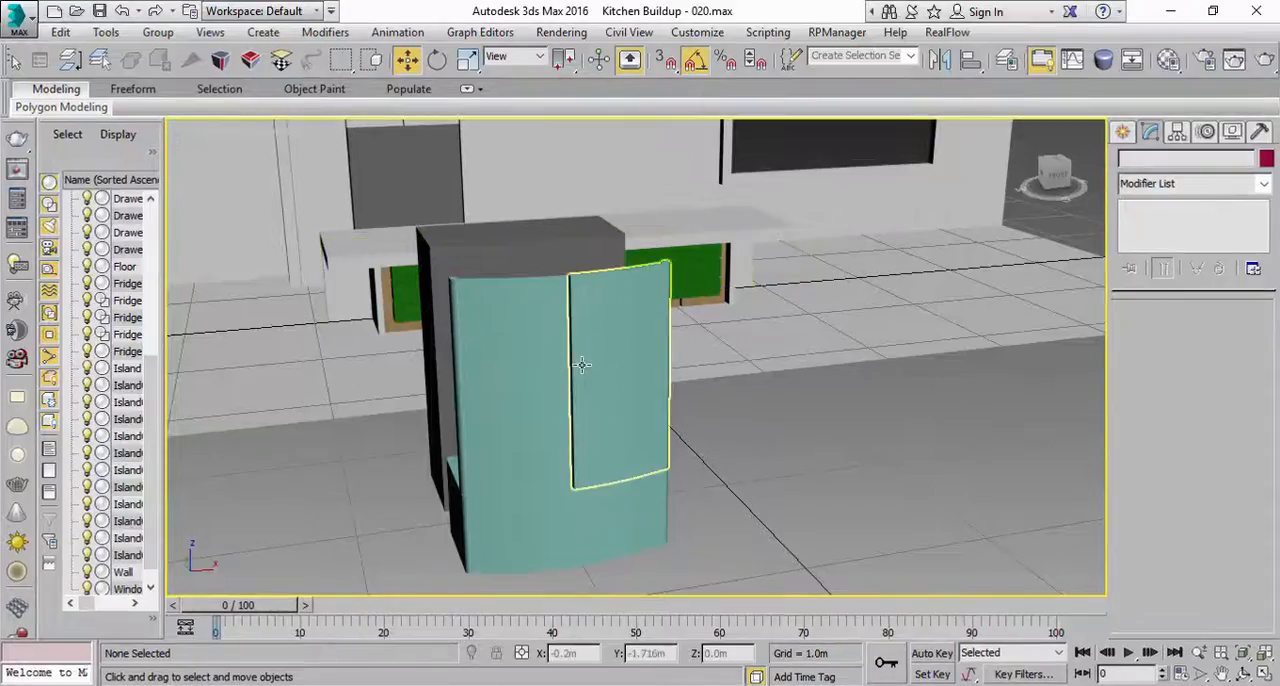
click(582, 365)
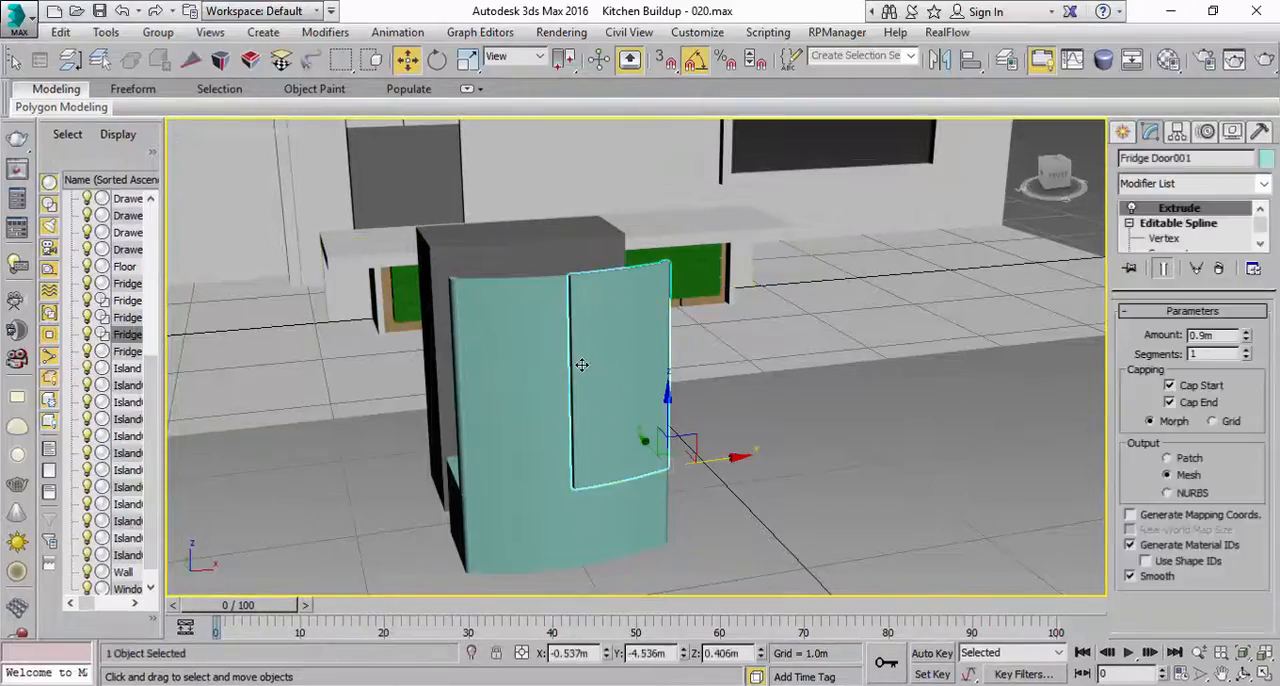
Step: Check the fridge door handles in the reference photo against the modelled doors, and reselect the mirrored door
key(alt+Tab)
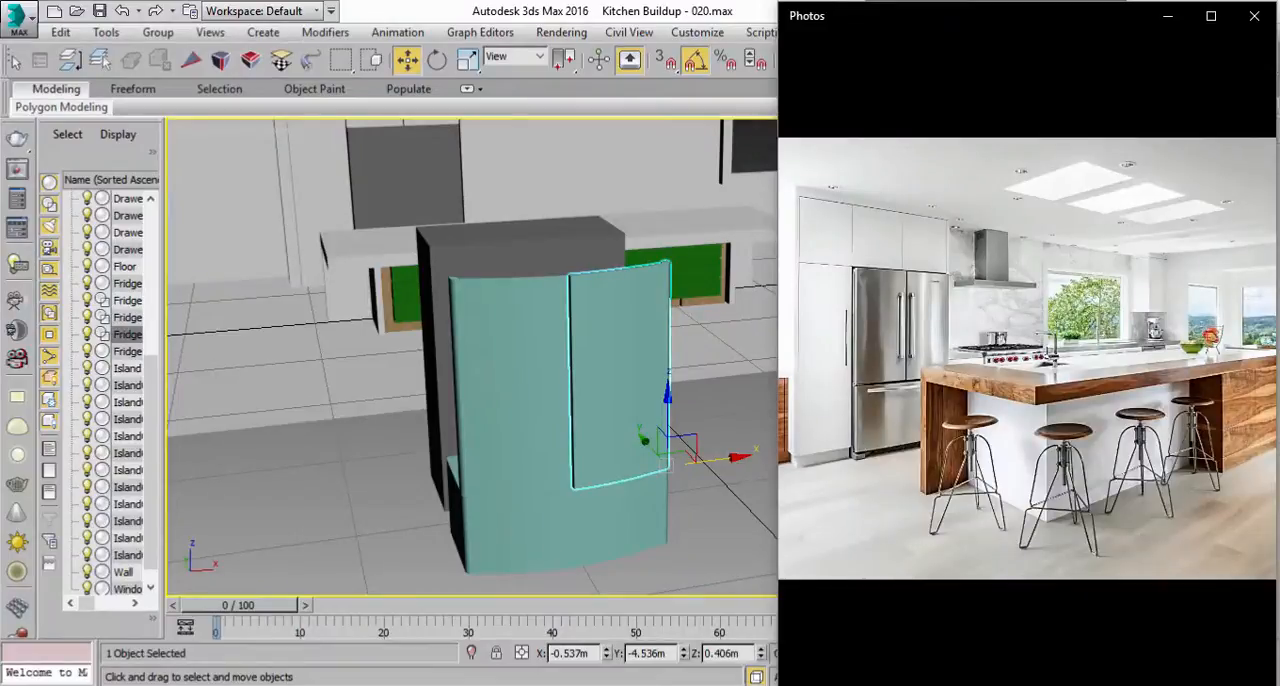
key(alt+Tab)
click(757, 411)
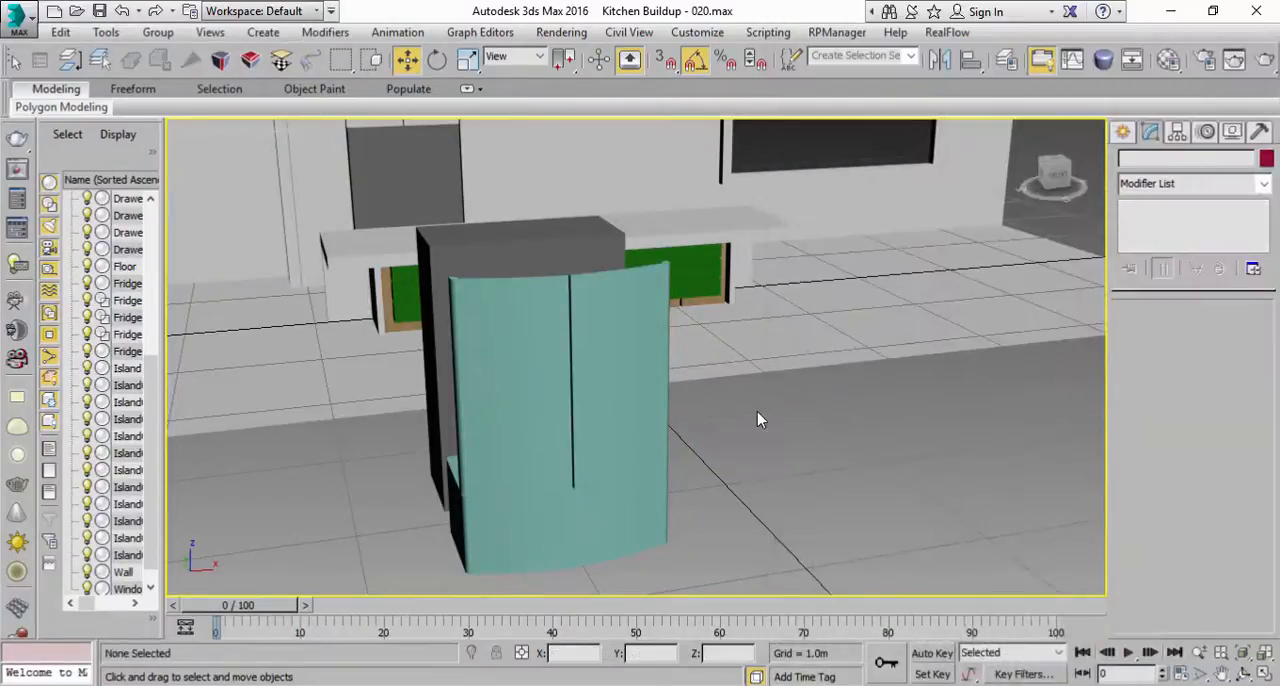
click(640, 345)
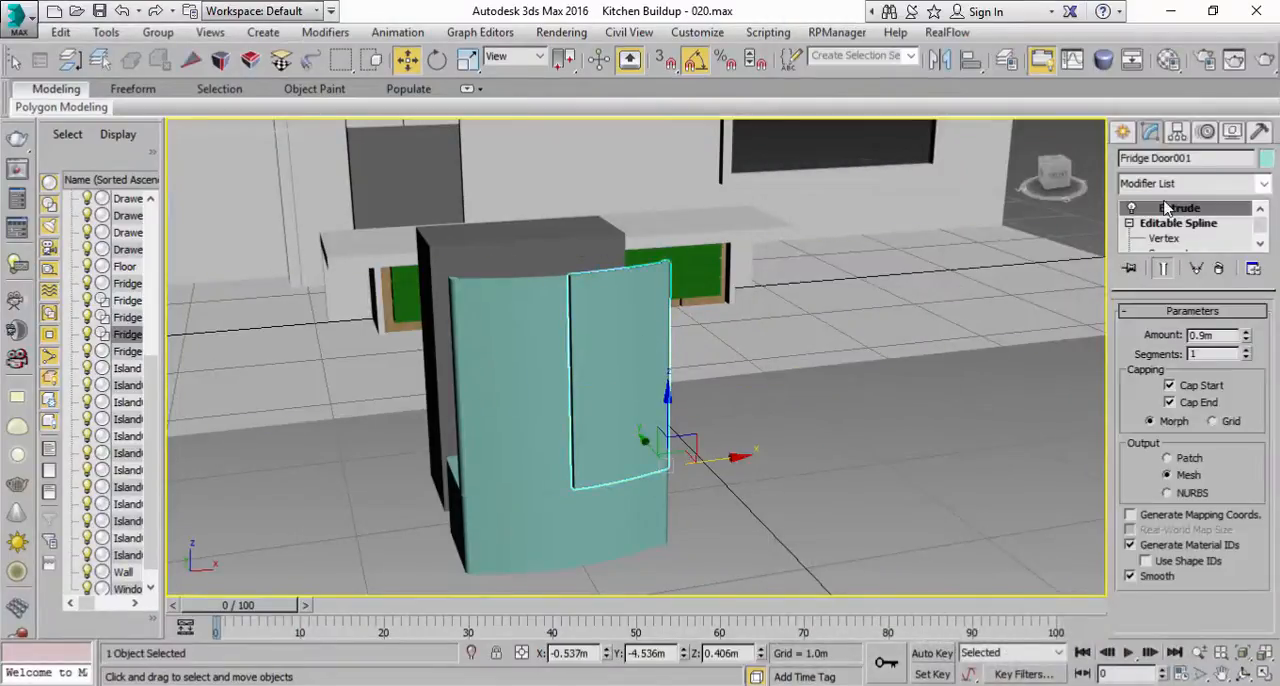
click(1124, 132)
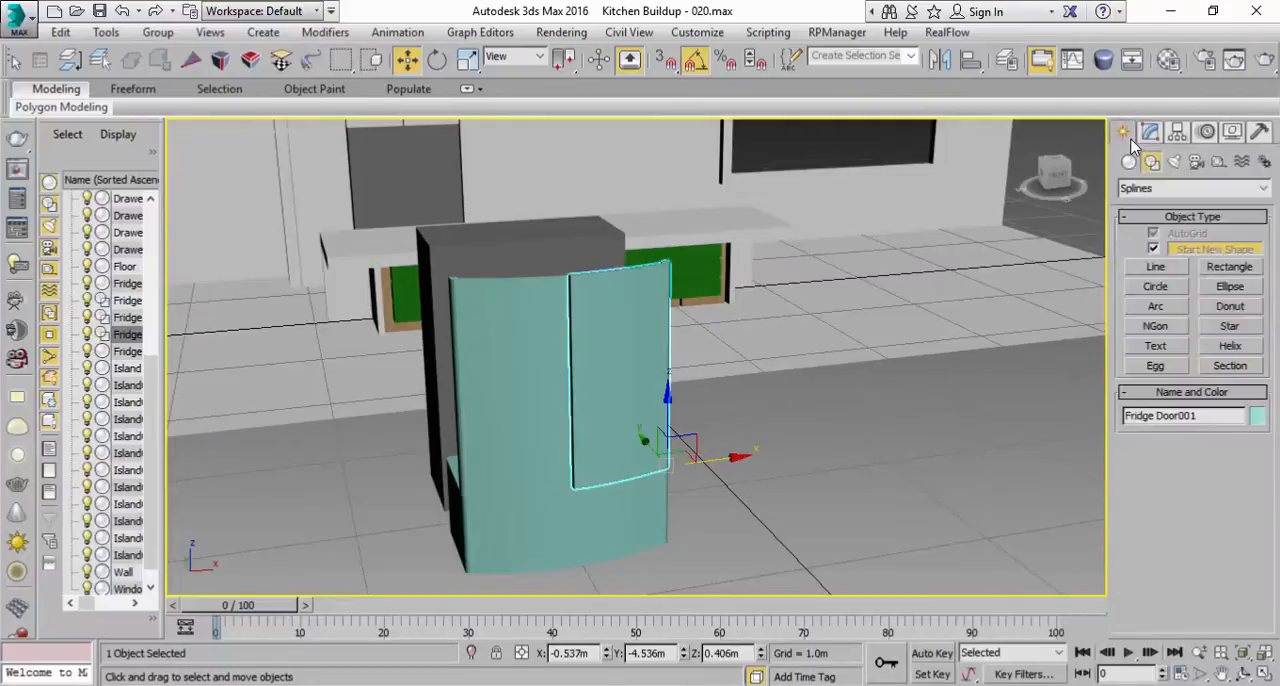
click(1128, 163)
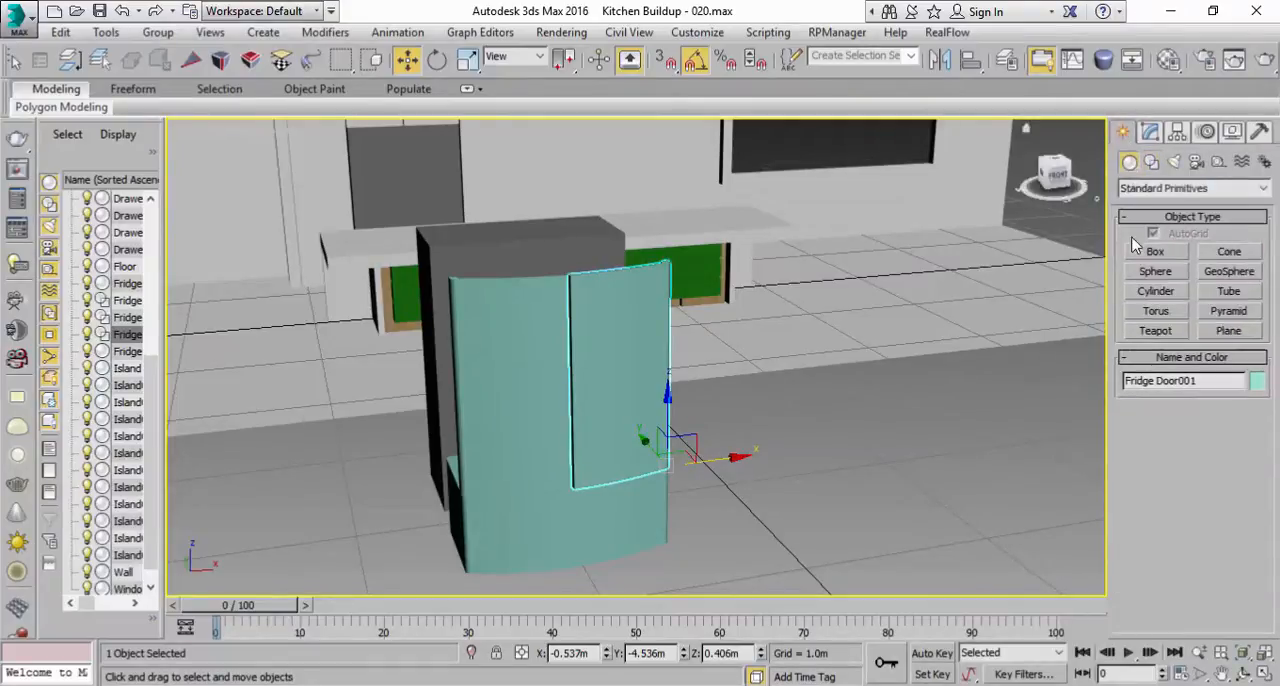
click(1156, 252)
middle_drag(807, 455, 835, 445)
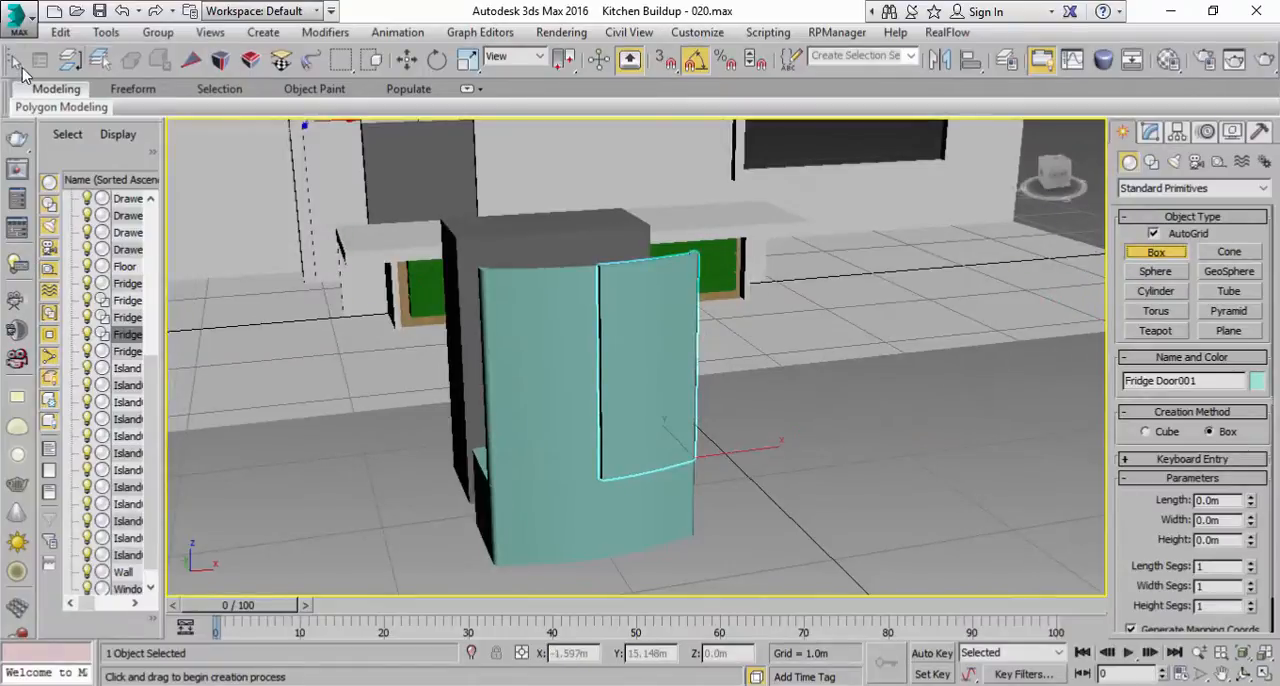
Step: Select the Fridge001 box behind the doors and clone it
drag(521, 77, 903, 70)
click(340, 60)
alt+middle_drag(425, 250, 524, 339)
click(461, 401)
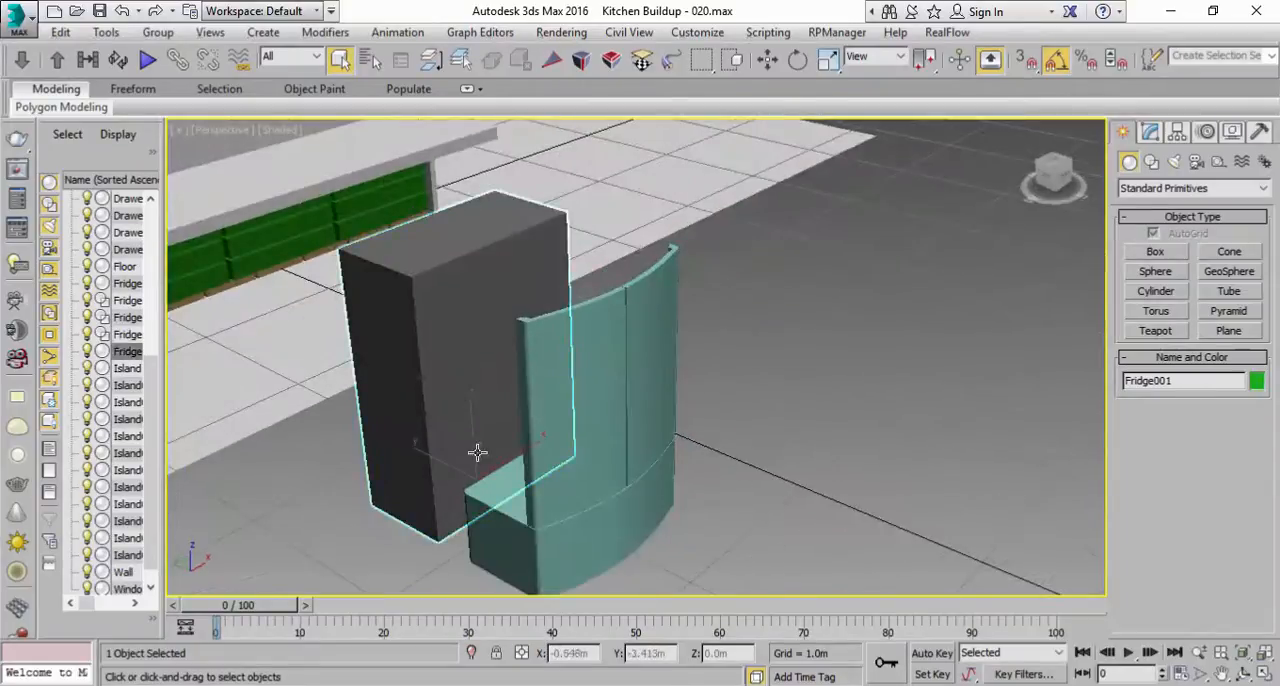
click(60, 32)
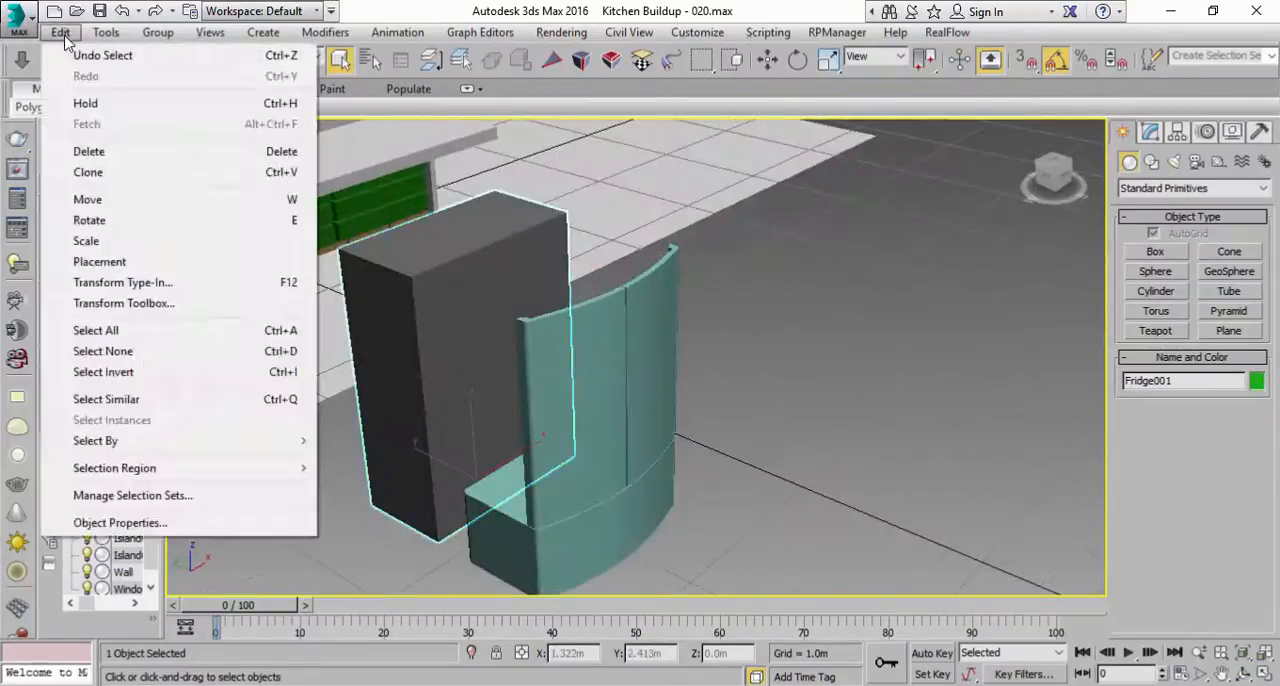
click(92, 172)
click(600, 421)
Step: Move the cloned box out in front of the fridge doors, to about Y -4.84 m
key(w)
drag(432, 440, 662, 508)
middle_drag(734, 490, 699, 371)
click(1150, 136)
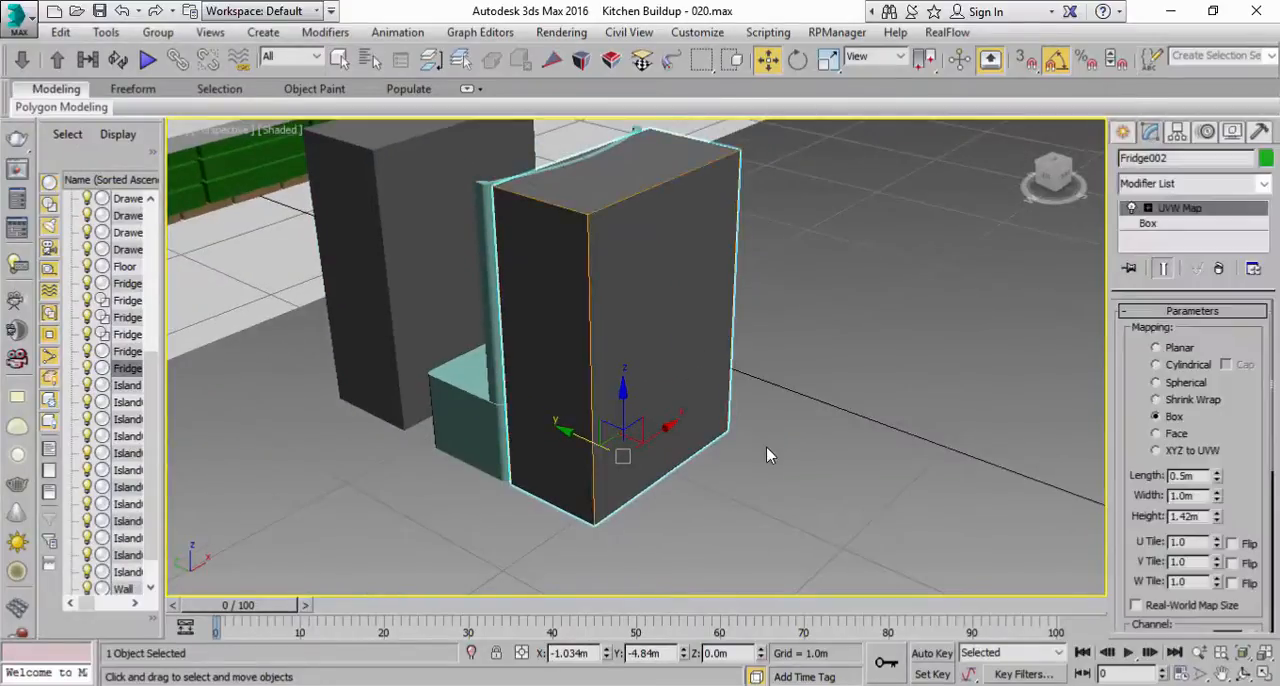
Step: Scale the cloned box down along X and Y into a thin vertical handle bar, about 8.6% in Y
key(r)
drag(554, 500, 877, 306)
drag(691, 494, 375, 262)
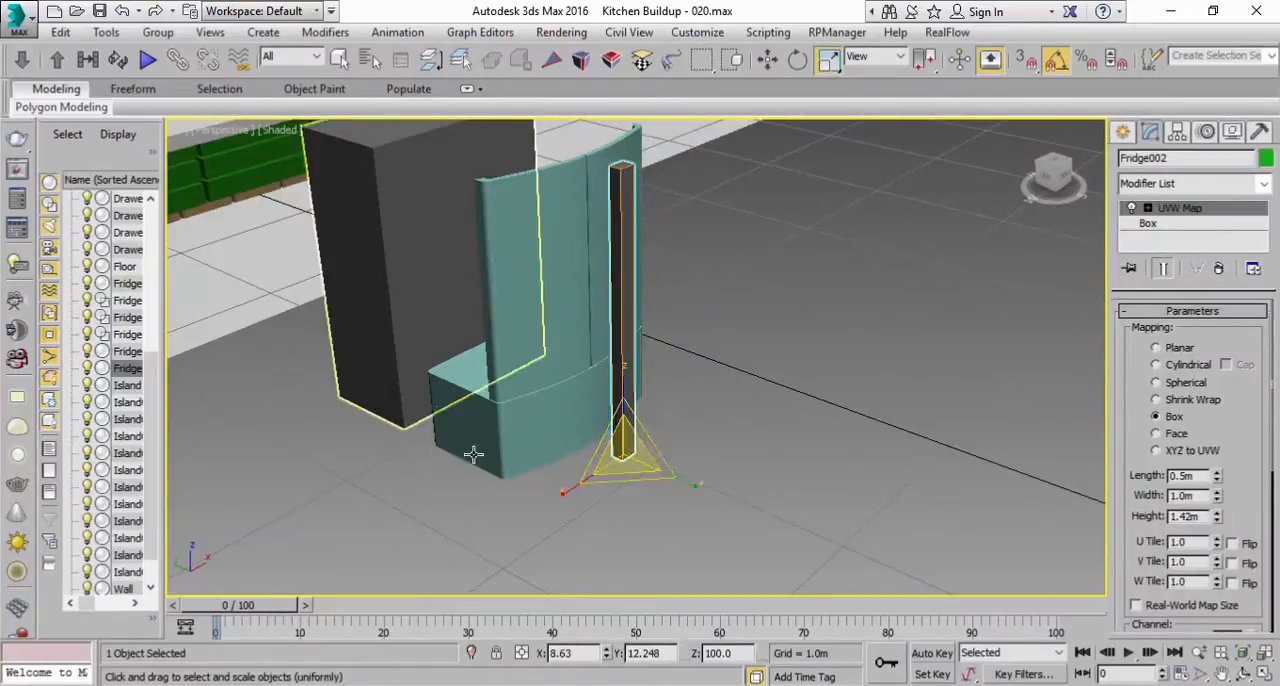
drag(564, 489, 640, 430)
drag(693, 486, 668, 459)
key(w)
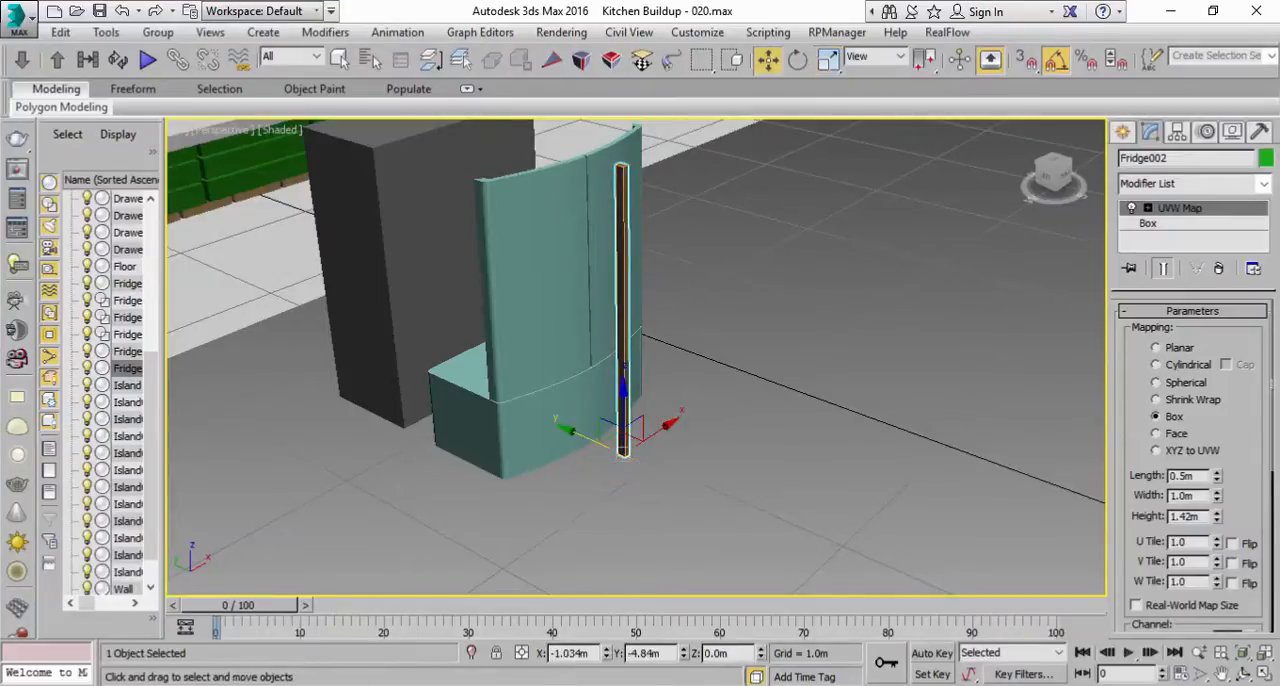
Step: Position the handle bar against the door front beside the seam in the Top view, at about X -1.099 m and Y -4.655 m
click(1264, 674)
scroll(371, 277, down, 3)
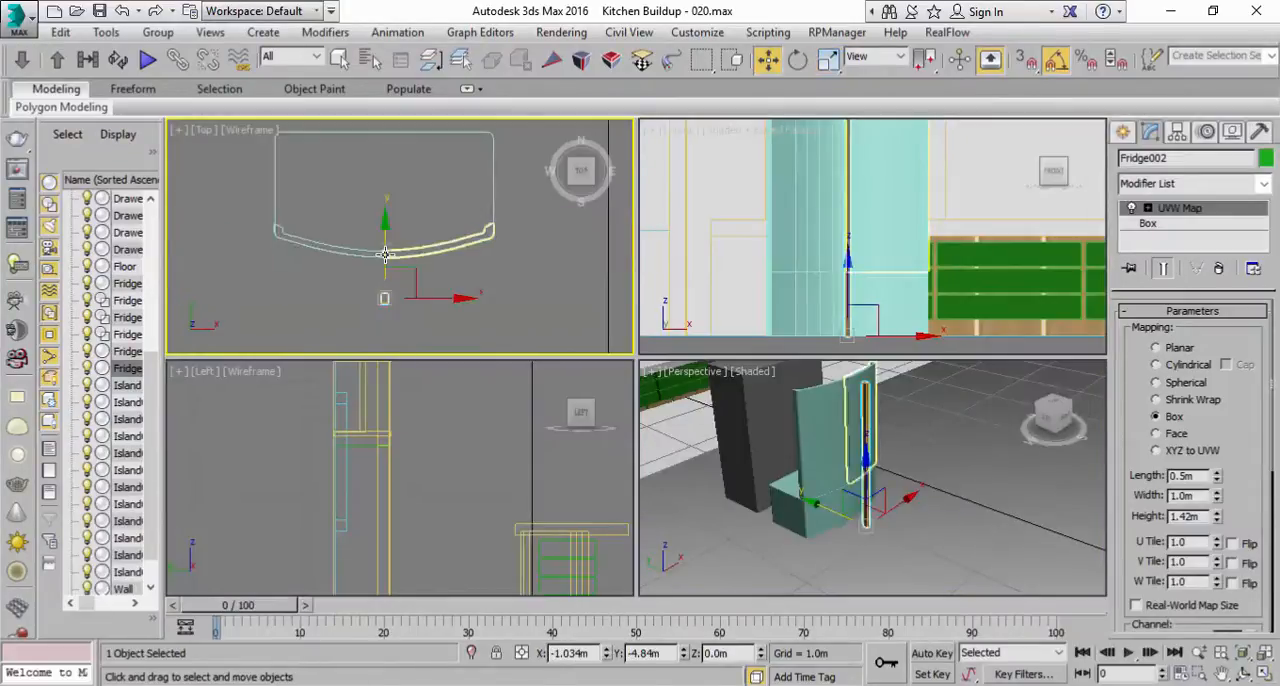
drag(384, 255, 384, 222)
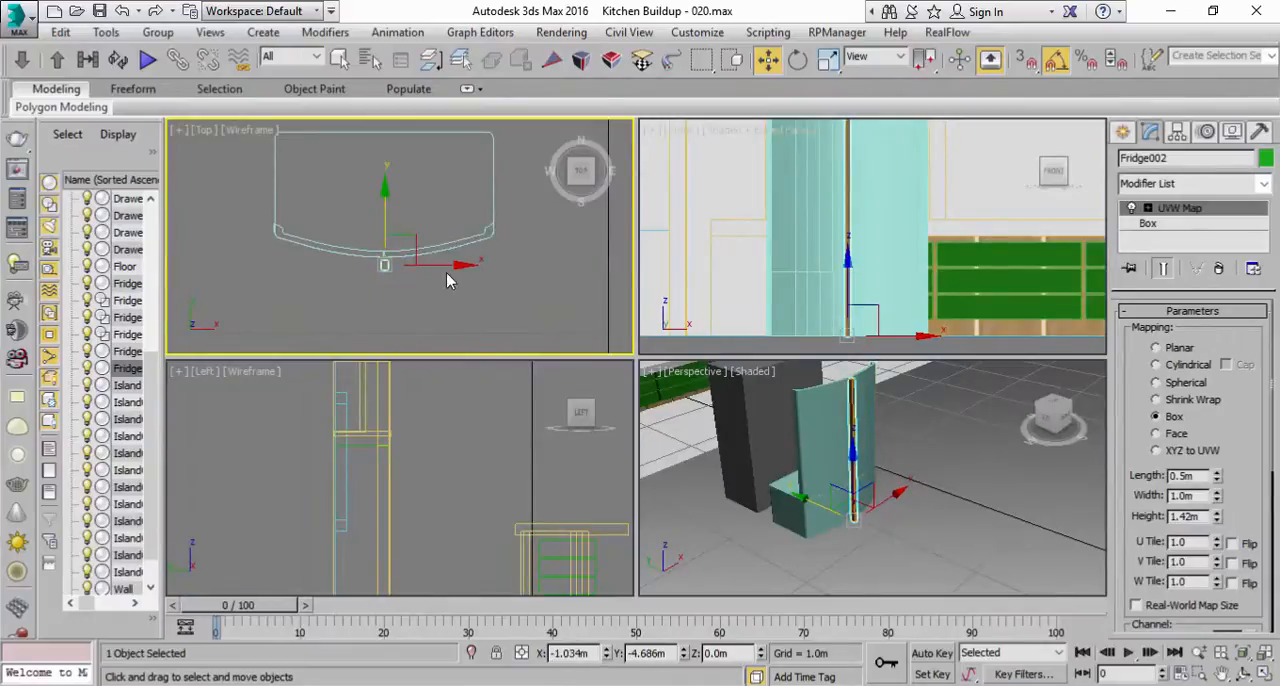
drag(433, 264, 419, 261)
scroll(389, 256, up, 3)
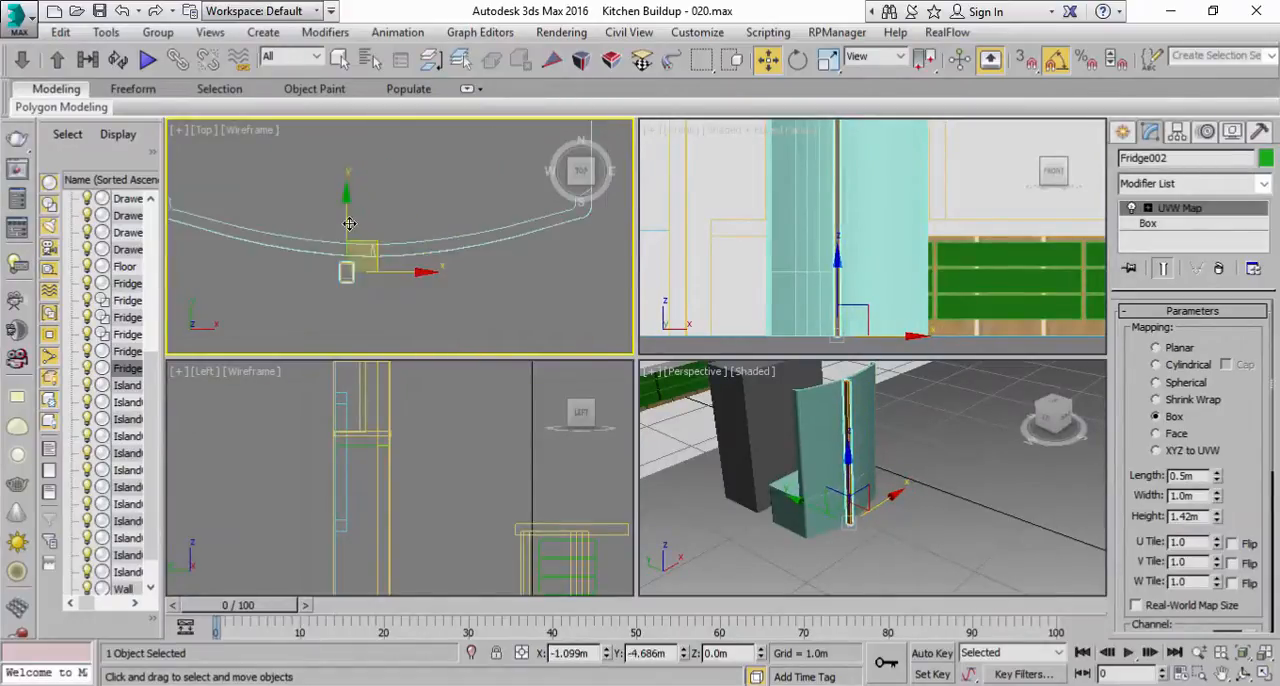
drag(347, 212, 347, 199)
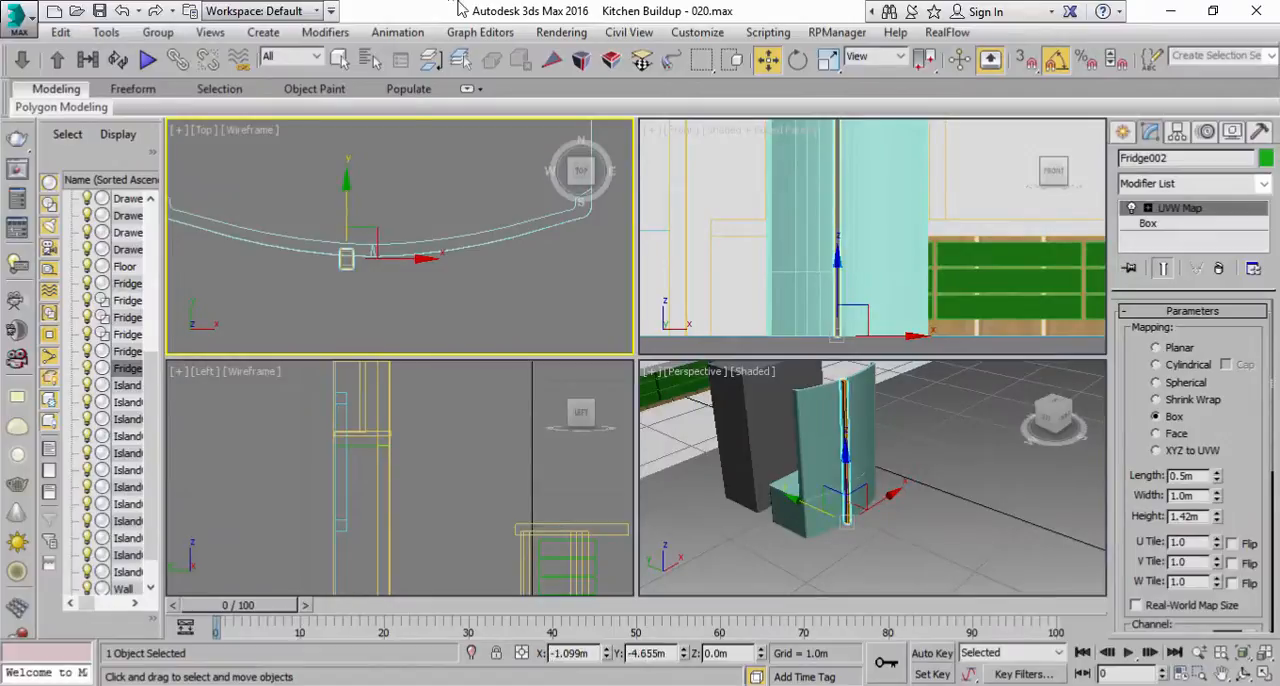
Step: Restore the 3ds Max window to half the screen beside the reference photo, and show the fridge front in the maximized Perspective view
double_click(461, 9)
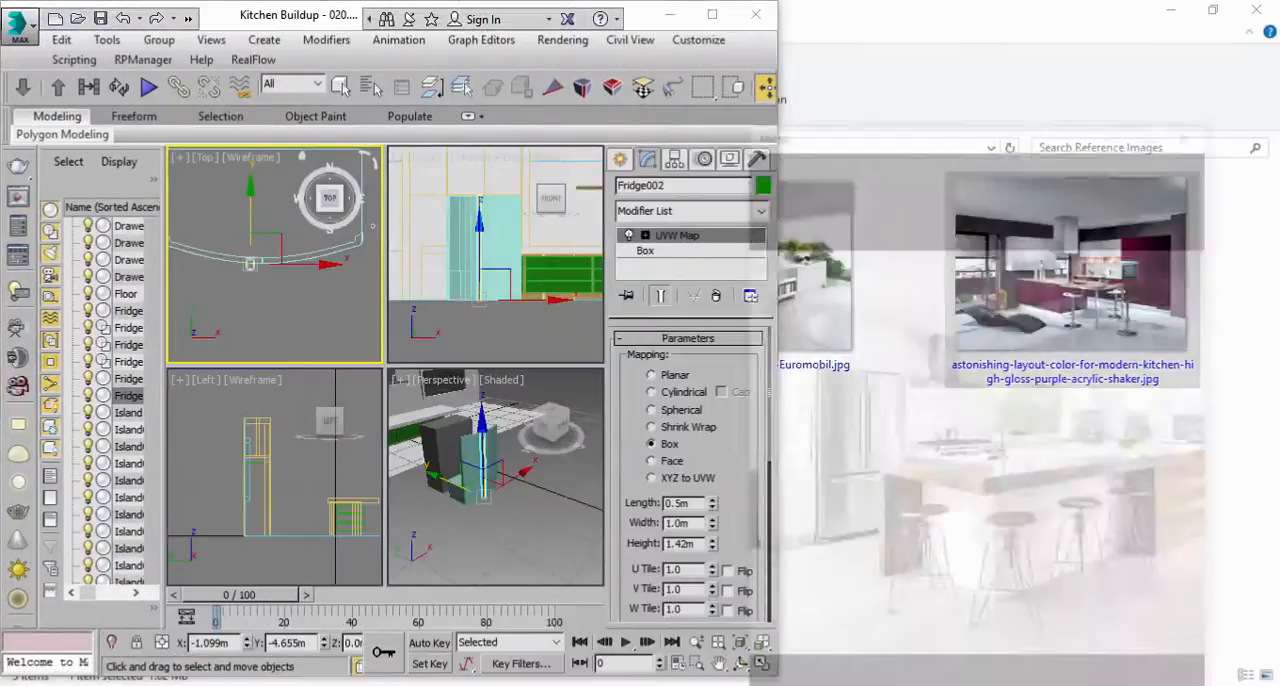
scroll(457, 415, up, 6)
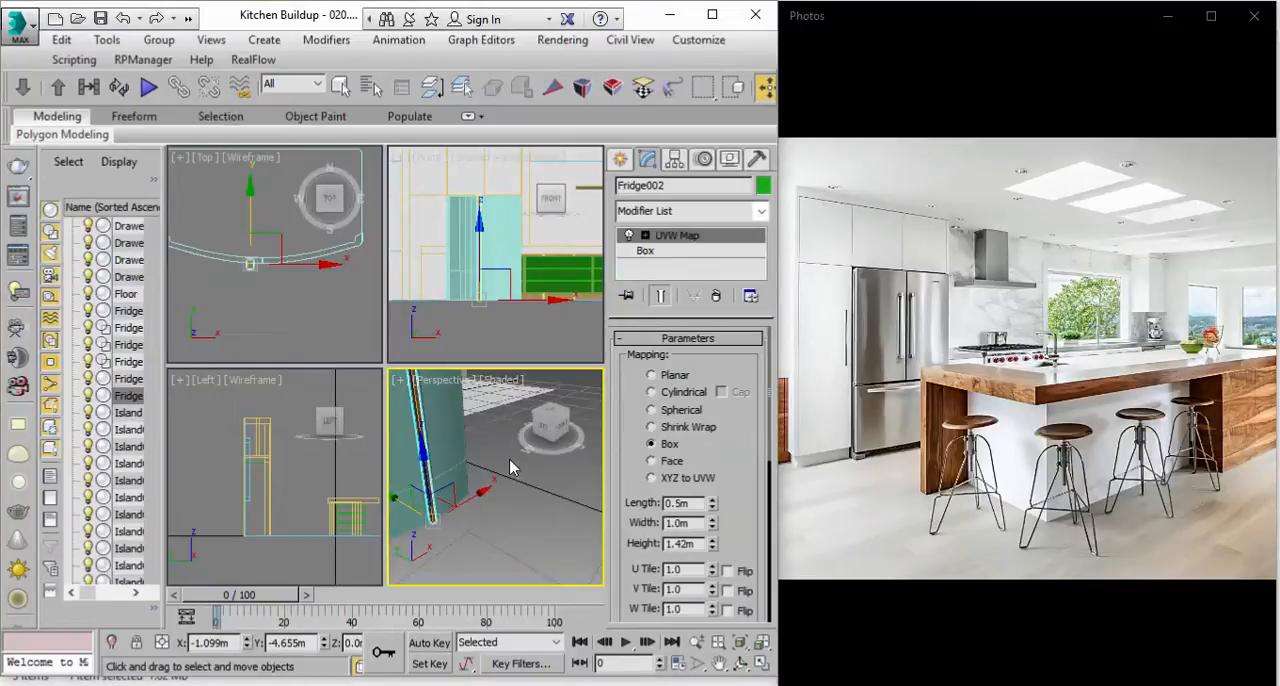
click(763, 664)
mouse_move(453, 474)
alt+middle_down()
mouse_move(326, 412)
mouse_move(444, 453)
alt+middle_up()
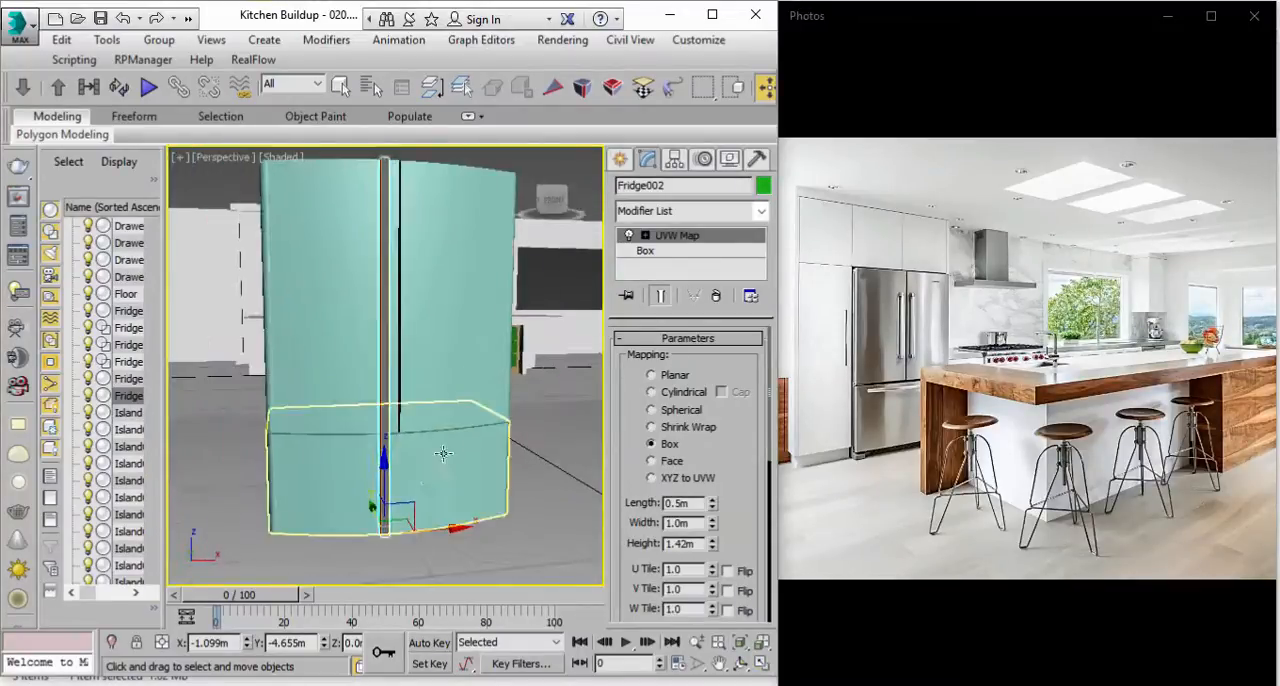
Step: Raise the handle bar to about Z 0.66 m and shorten it along Z to about 45% to fit the upper door
drag(376, 466, 360, 366)
key(e)
key(r)
key(w)
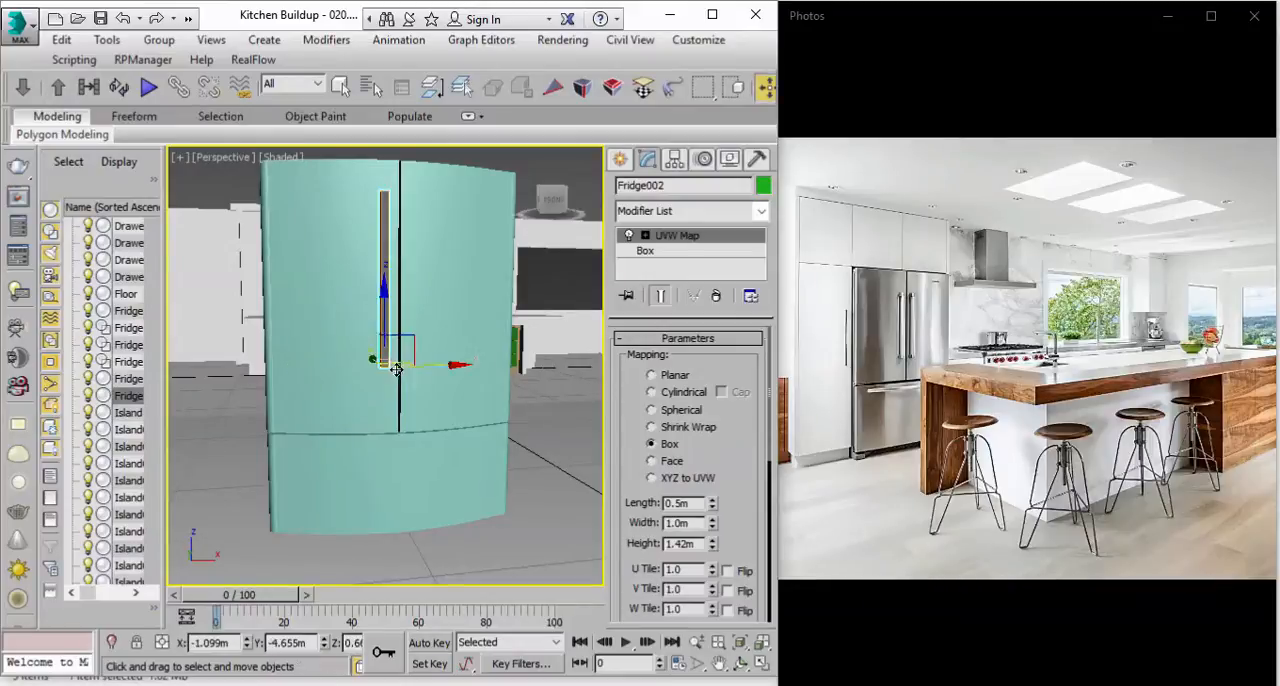
Step: Lower the handle bar slightly along Z in the Front view to centre it better on the door height
click(763, 665)
scroll(508, 275, up, 3)
middle_drag(508, 275, 505, 333)
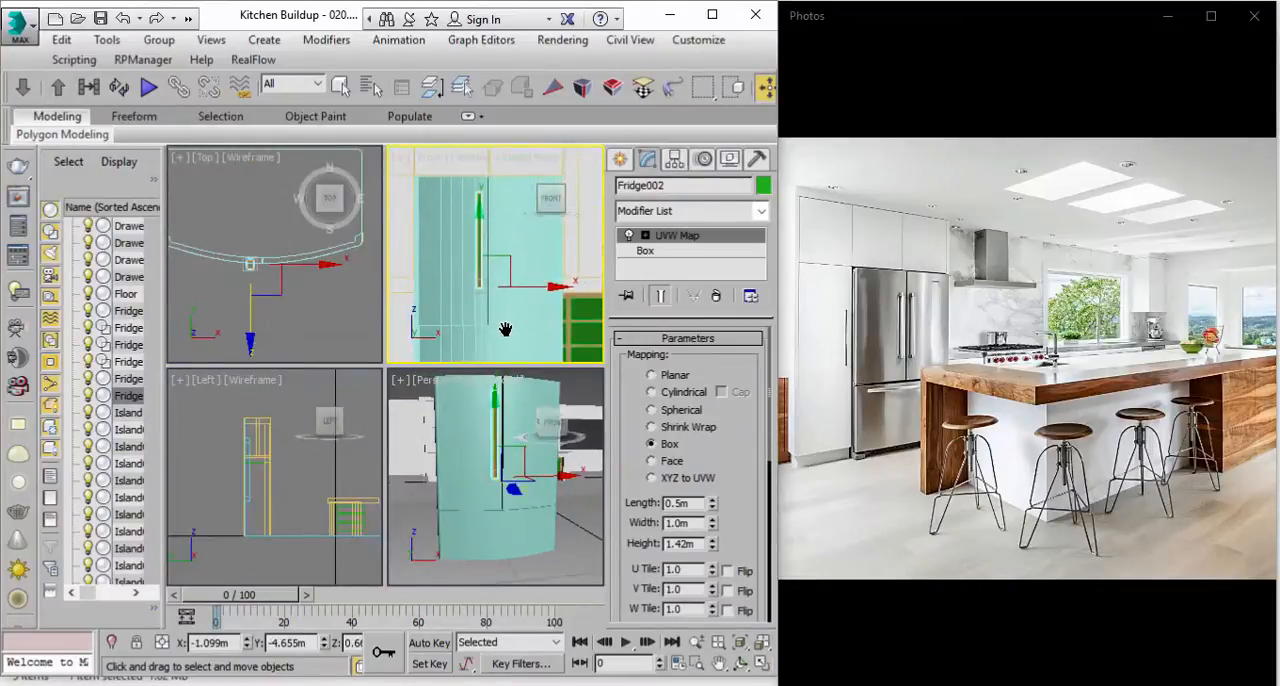
drag(480, 220, 477, 234)
Step: Scale the handle bar narrower along X to about 2.1%
right_click(479, 490)
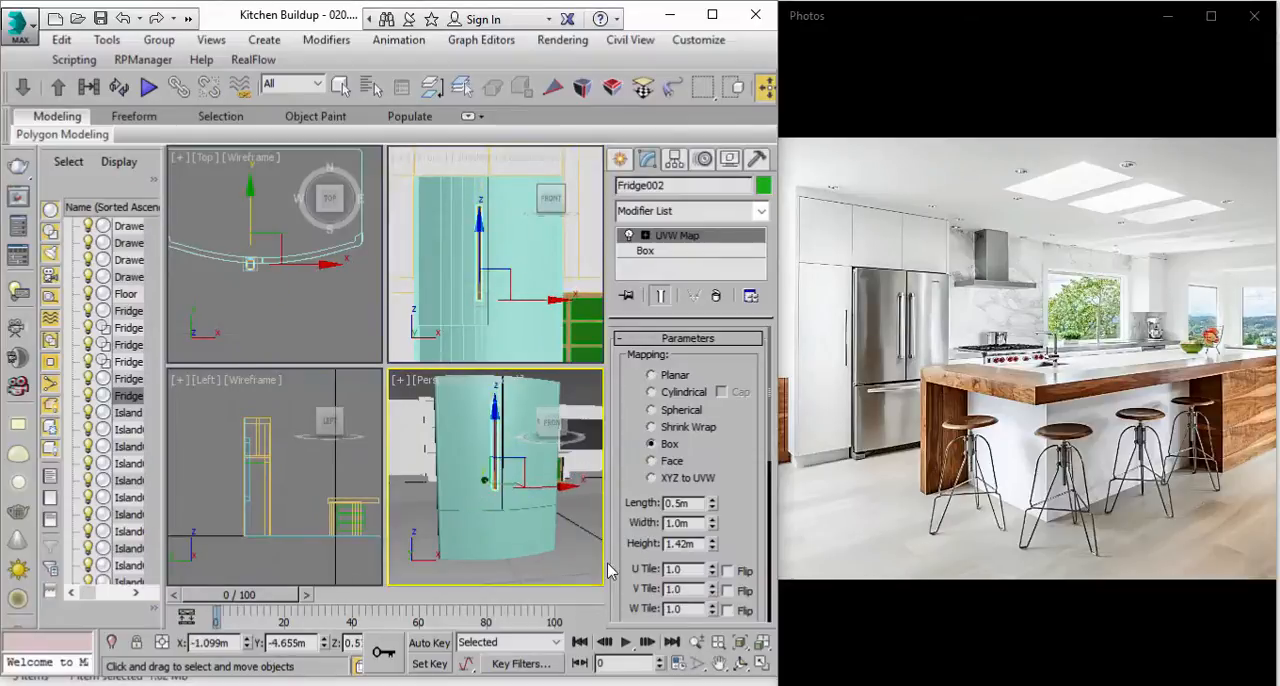
click(762, 663)
alt+middle_drag(346, 380, 443, 398)
scroll(437, 277, up, 4)
middle_drag(437, 277, 364, 321)
key(r)
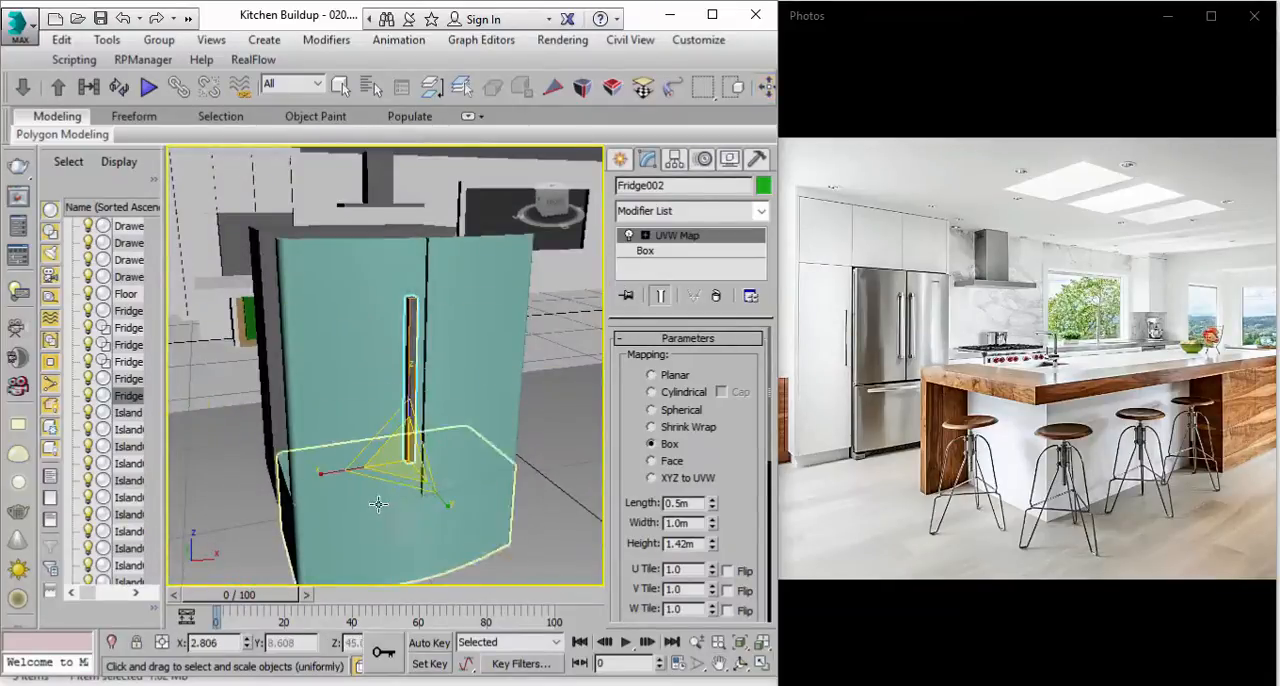
drag(330, 474, 351, 473)
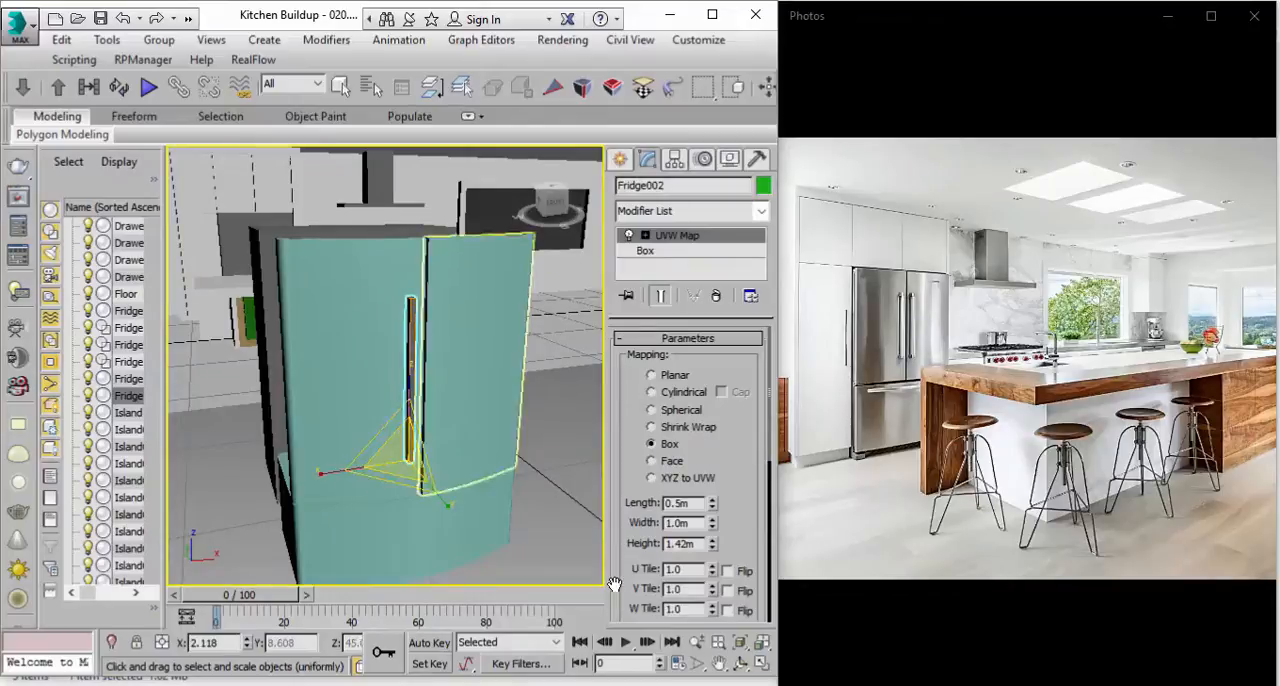
Step: Fit the box UVW mapping of the fridge's vertical handle bar to its resized geometry
scroll(630, 535, down, 3)
scroll(629, 536, down, 3)
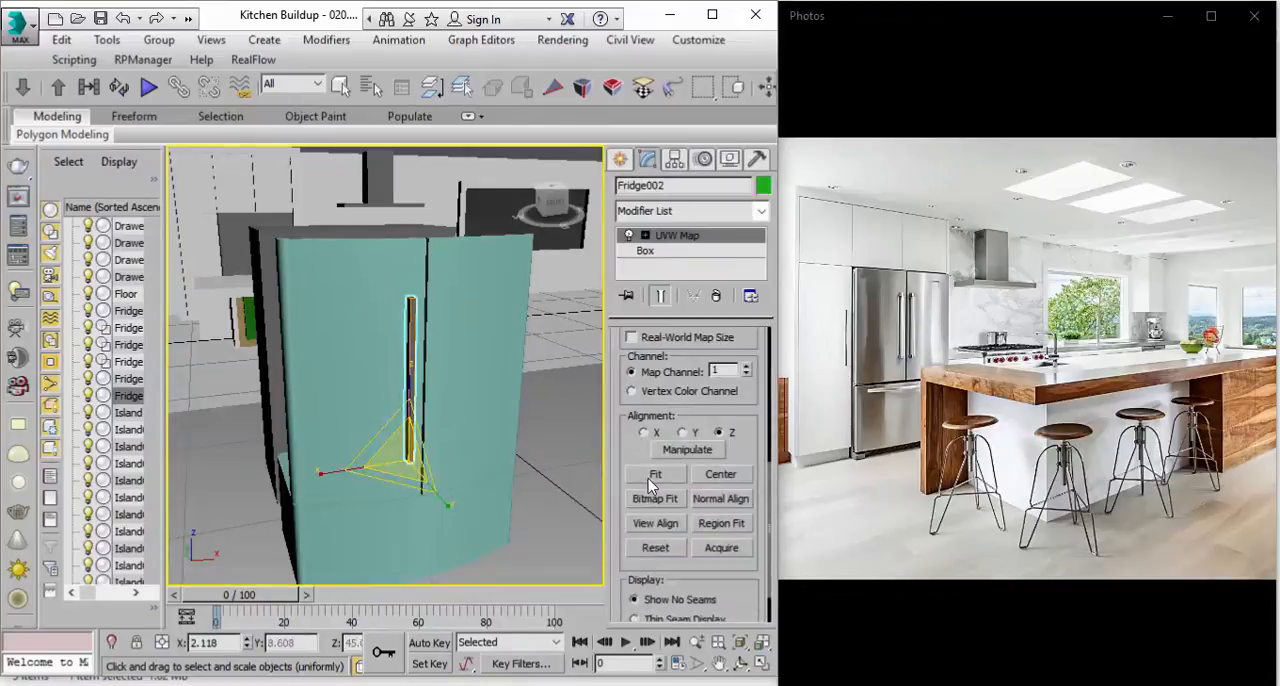
click(648, 476)
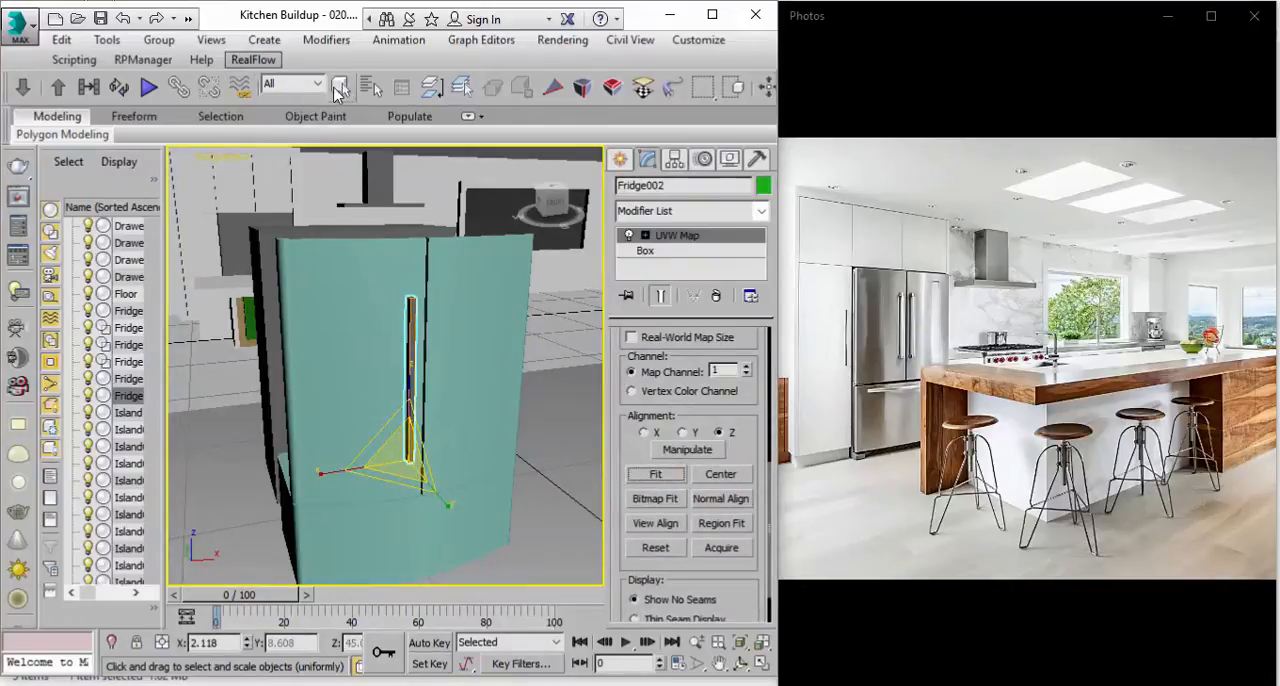
Step: Select the fridge base, enlarge the 3ds Max window to full screen, and open the Compact Material Editor
click(340, 86)
click(345, 369)
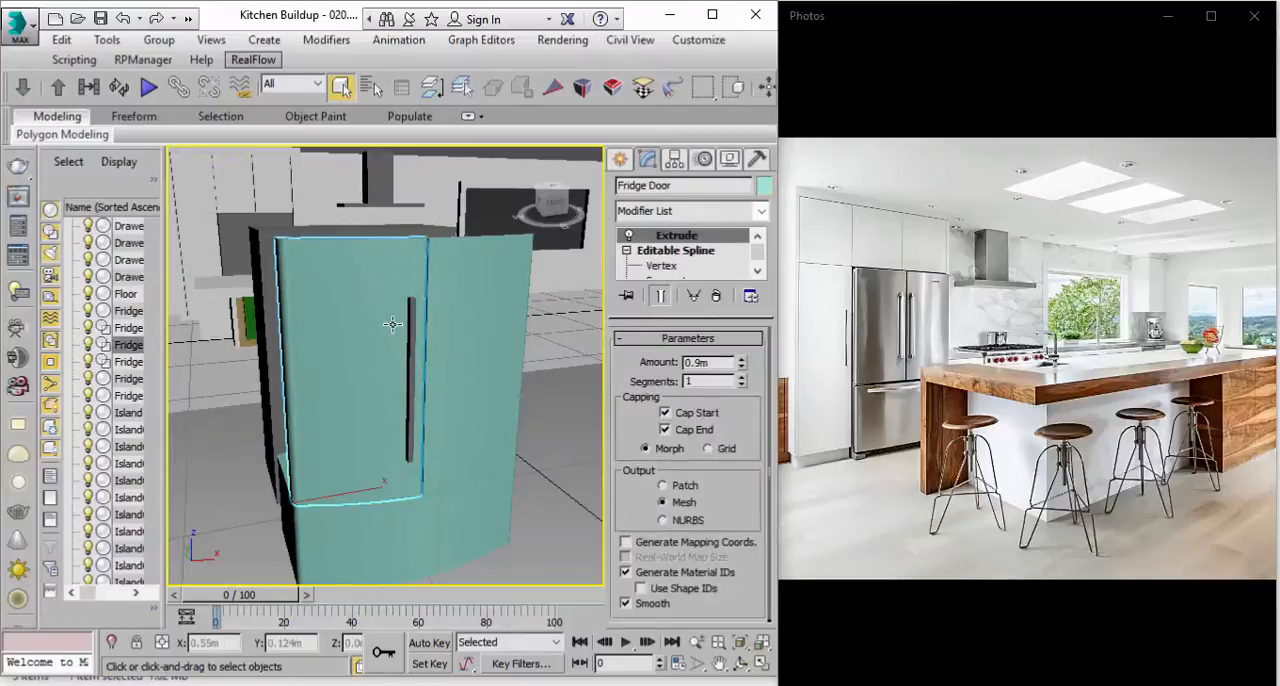
alt+middle_drag(347, 370, 340, 374)
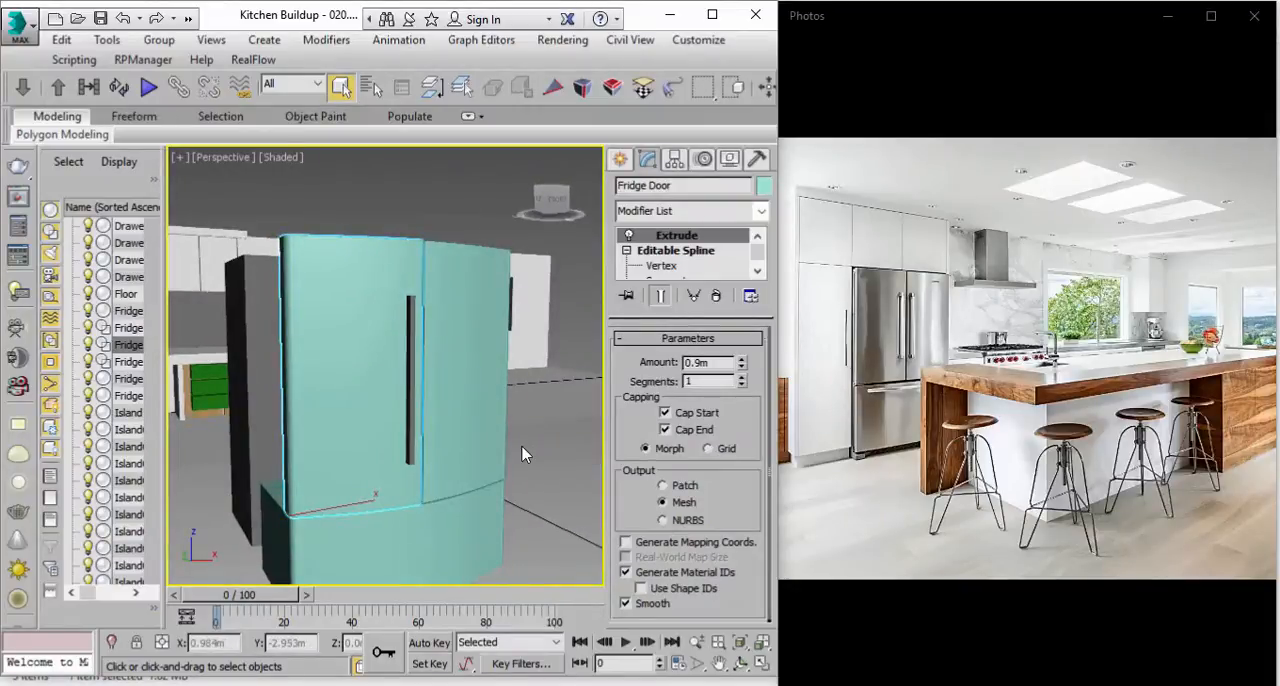
click(430, 518)
alt+middle_drag(430, 518, 454, 460)
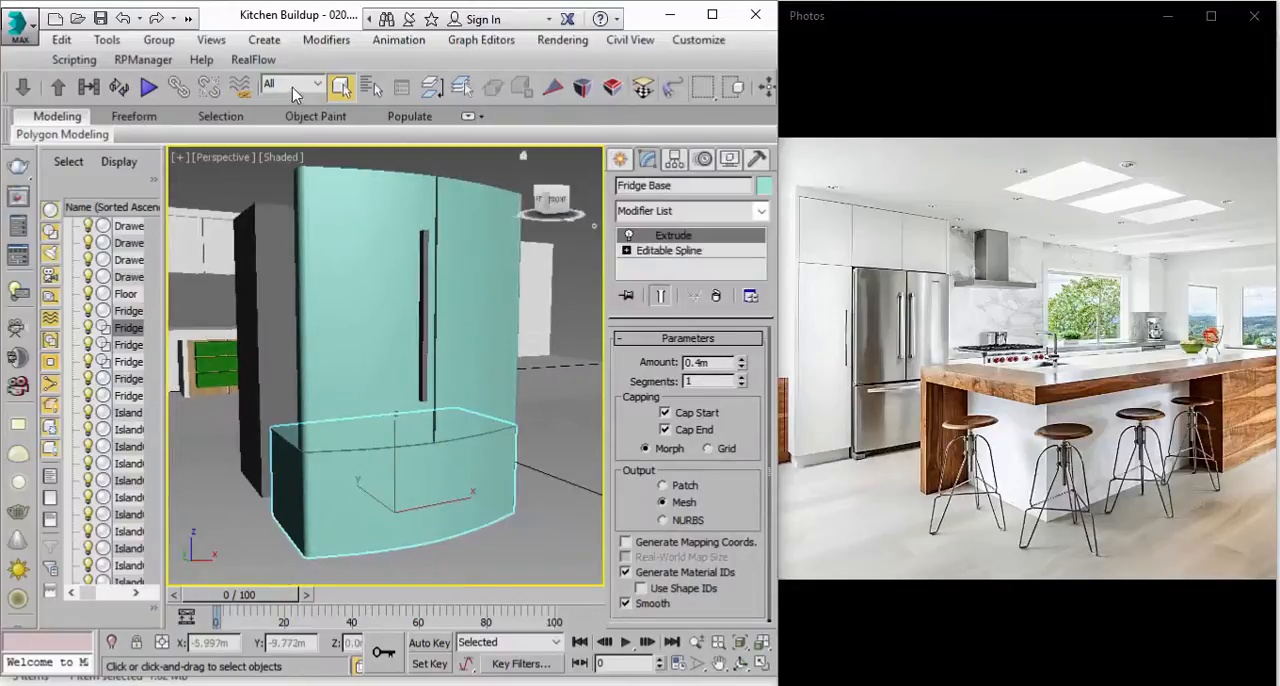
click(712, 15)
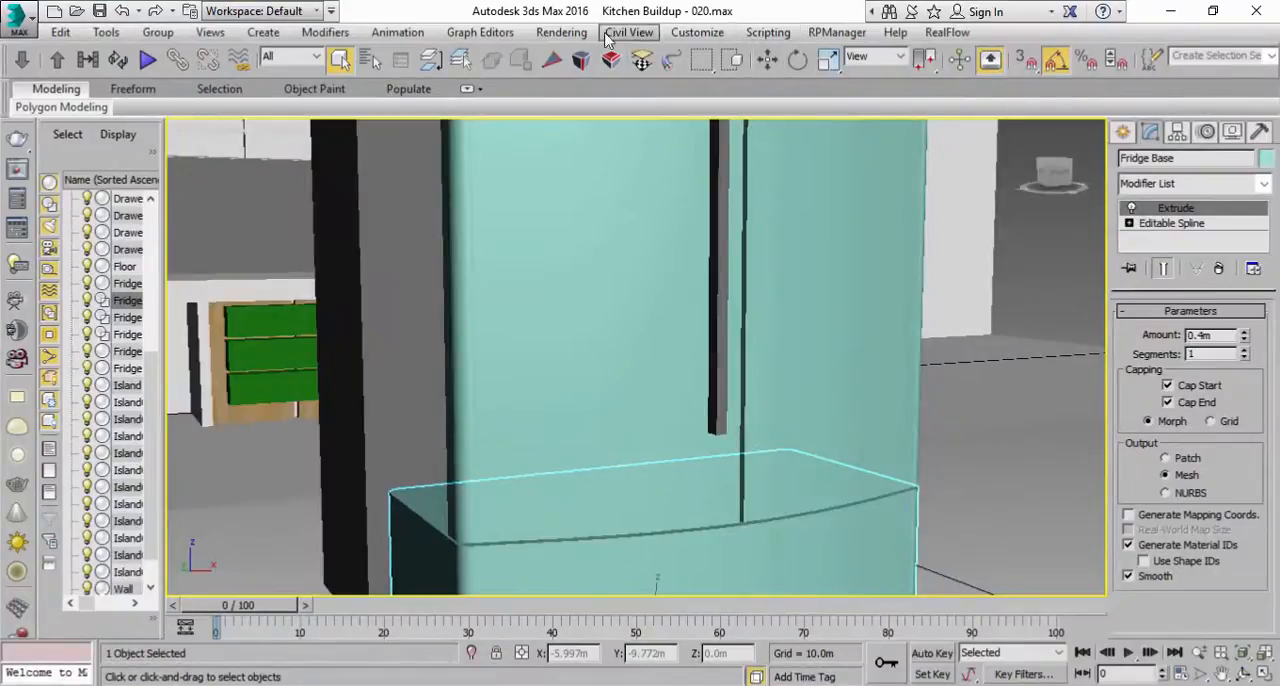
click(561, 32)
mouse_move(721, 390)
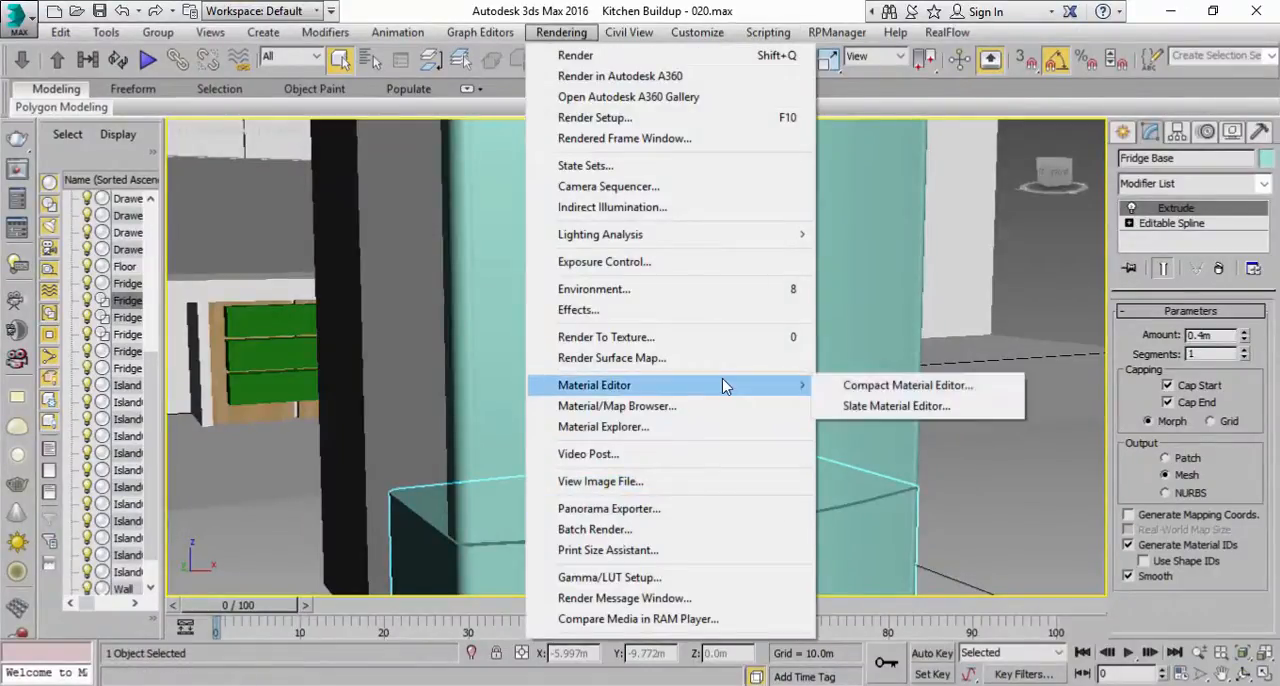
click(856, 392)
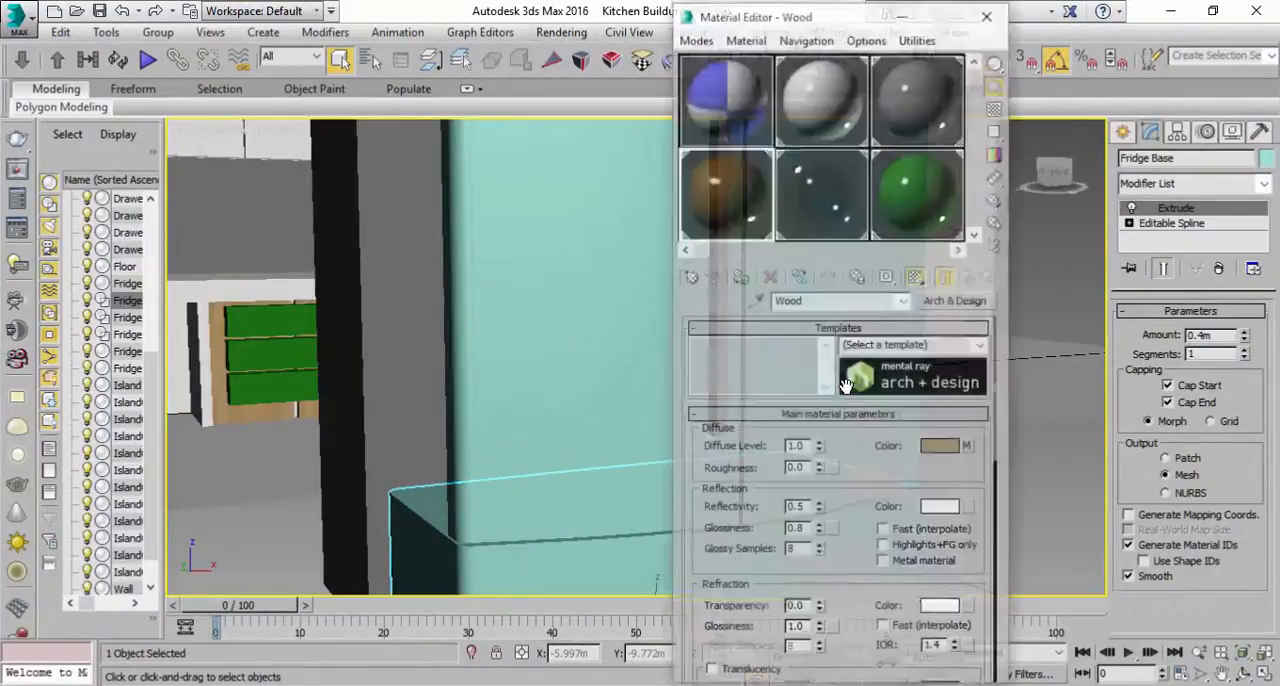
Step: Assign the blue and white checker material to the fridge base and both doors, and show its map in the viewport
scroll(434, 438, down, 3)
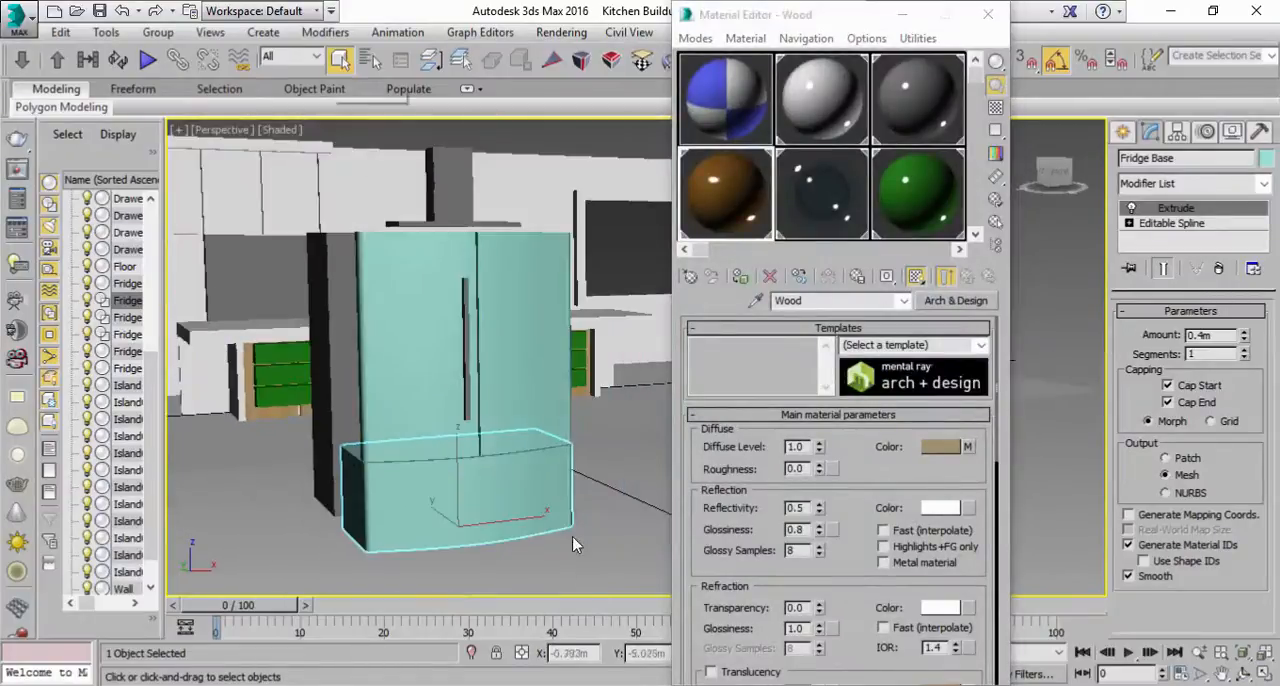
alt+middle_drag(588, 452, 615, 502)
scroll(613, 500, down, 1)
ctrl+click(534, 405)
ctrl+click(423, 401)
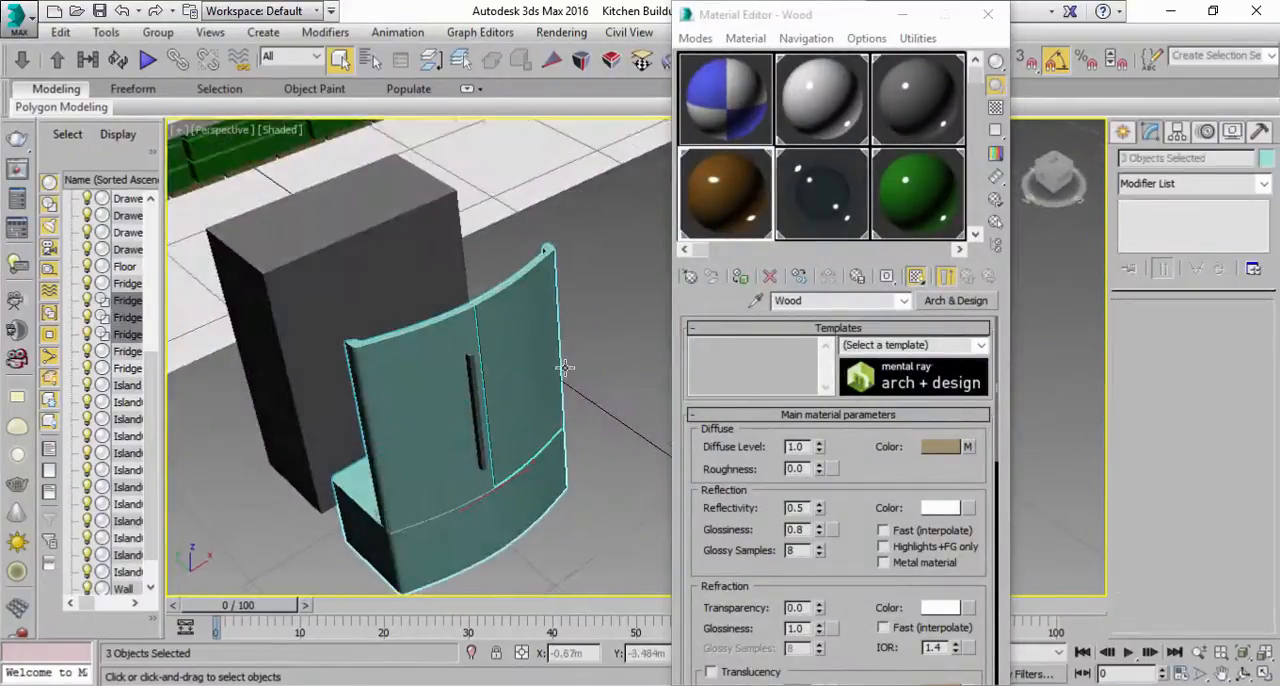
click(740, 277)
click(718, 127)
click(740, 277)
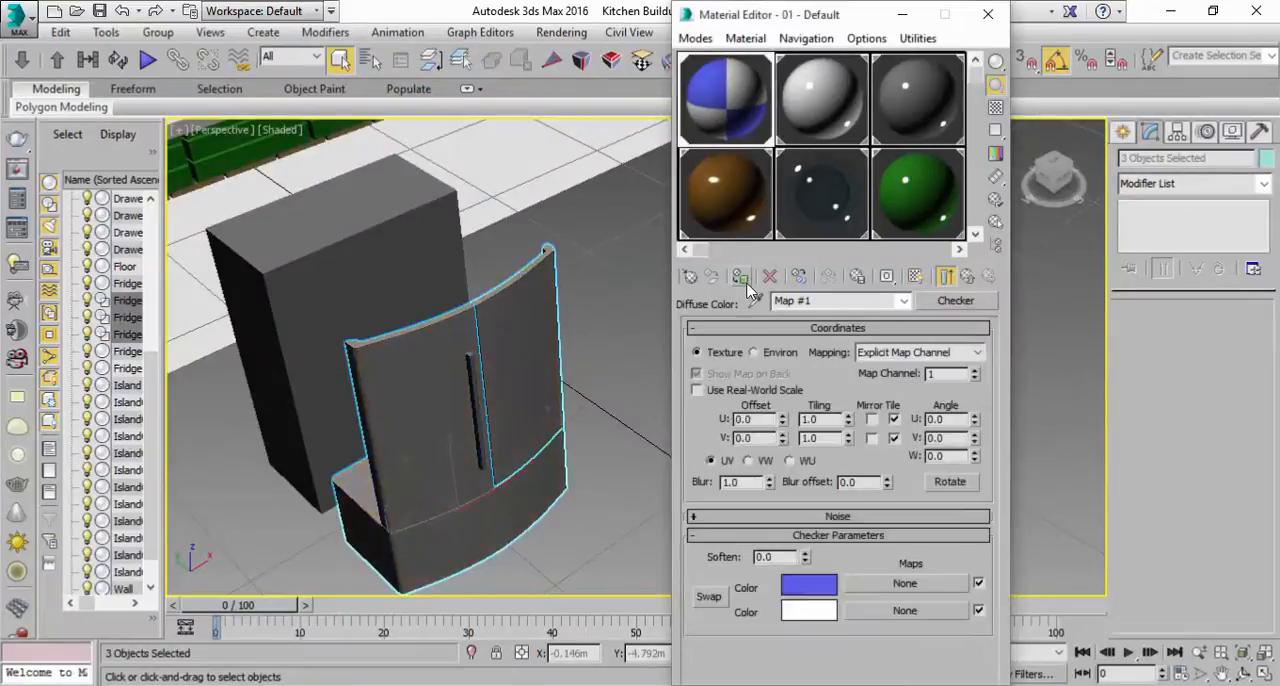
click(913, 278)
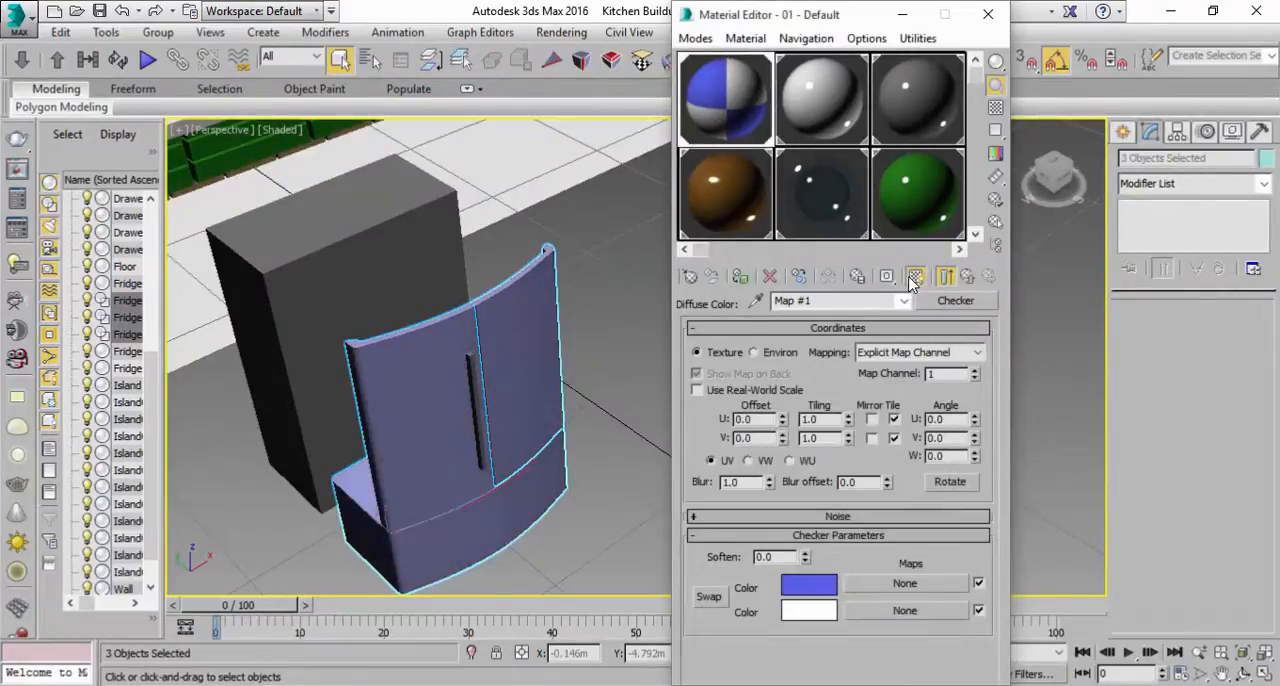
Step: Add a shared UVW Map modifier with Box mapping to the fridge base and both doors
mouse_move(525, 400)
alt+middle_down()
mouse_move(517, 429)
mouse_move(530, 410)
alt+middle_up()
click(1263, 184)
drag(1266, 262, 1266, 590)
click(1160, 490)
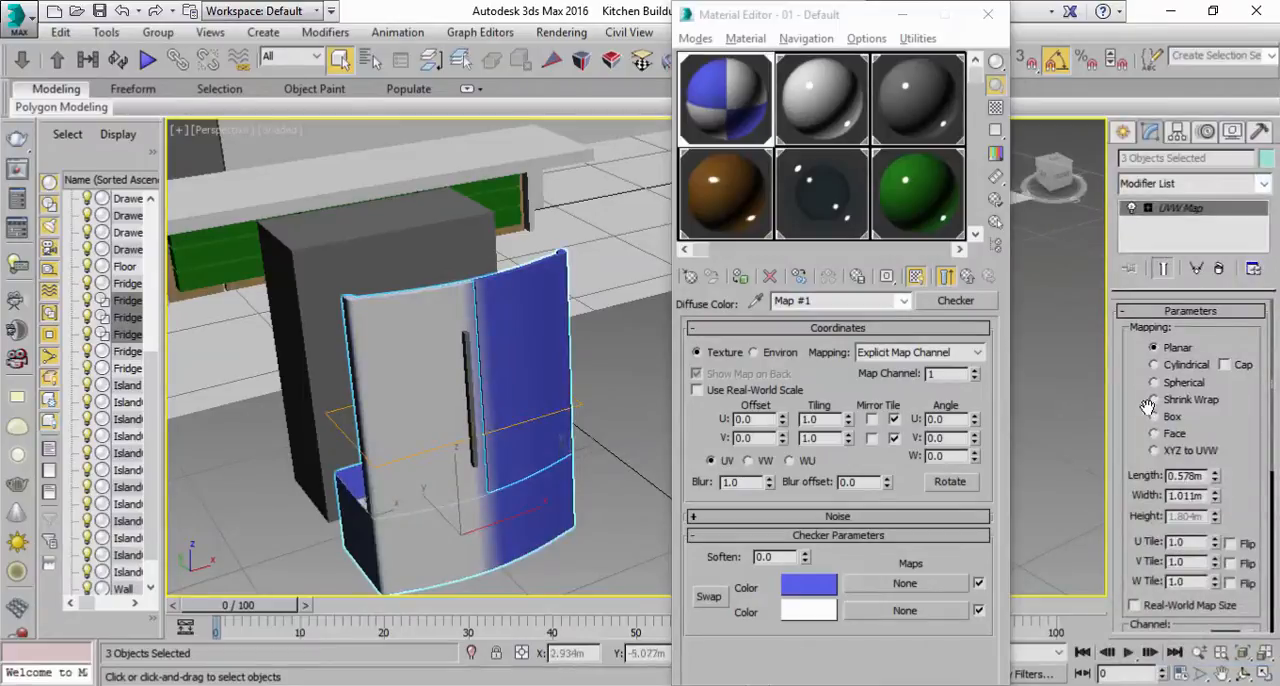
click(1168, 425)
click(632, 472)
Step: Make the fridge base's UVW Map modifier unique and fit its box mapping to the base
click(405, 552)
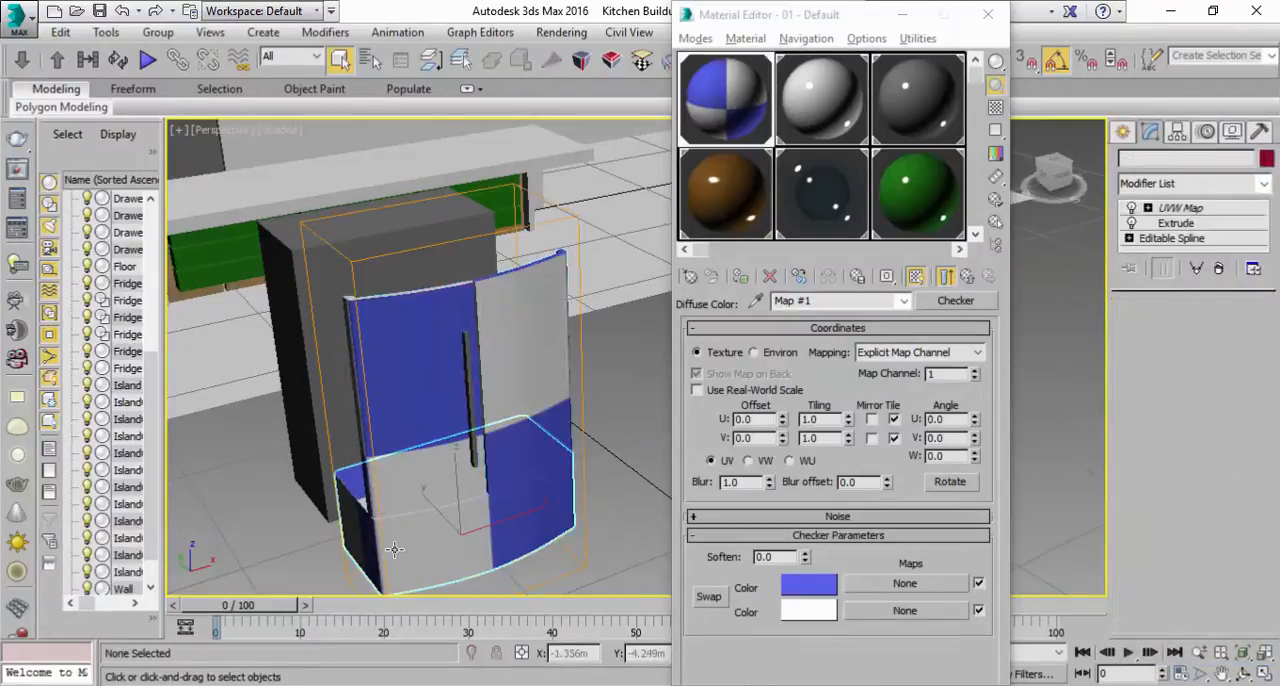
drag(1135, 515, 1124, 316)
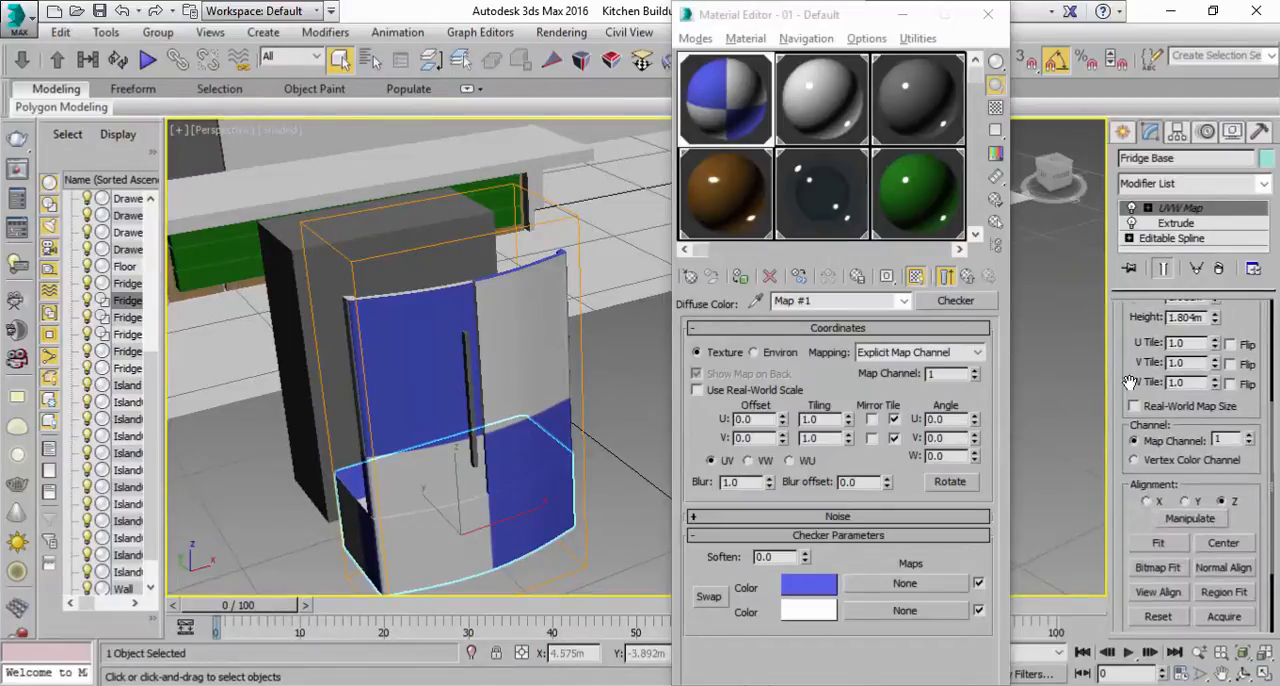
click(1158, 542)
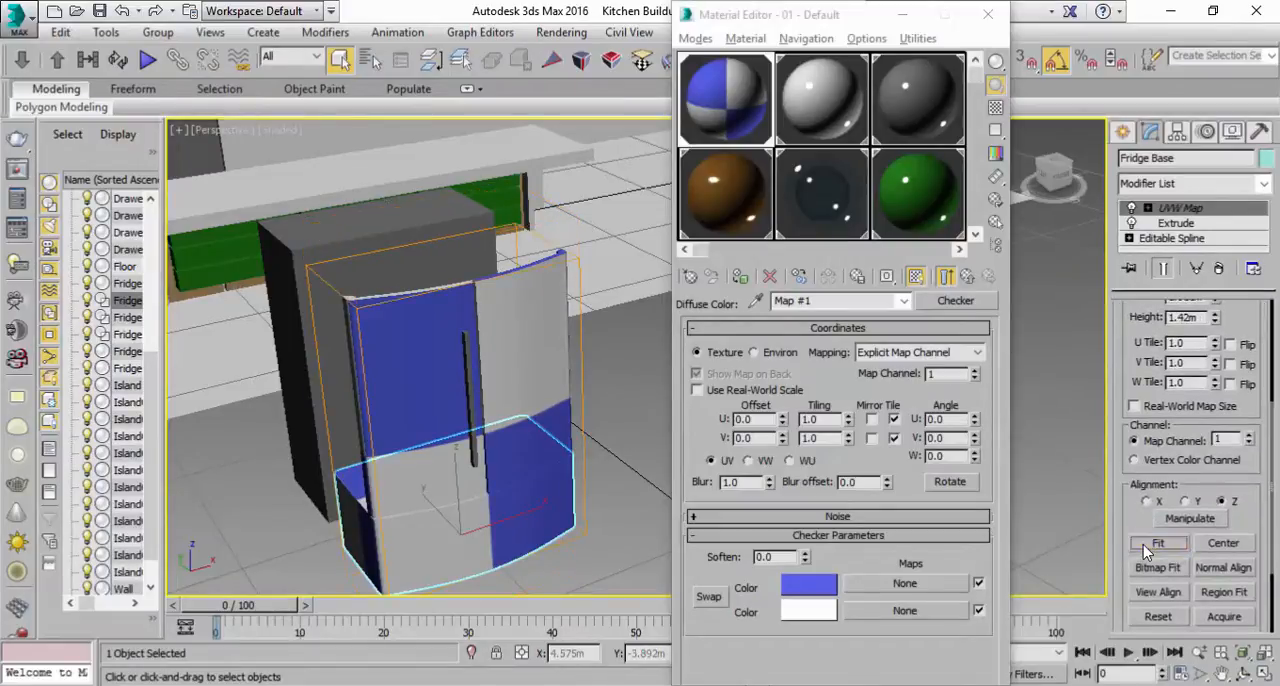
alt+middle_drag(253, 417, 498, 370)
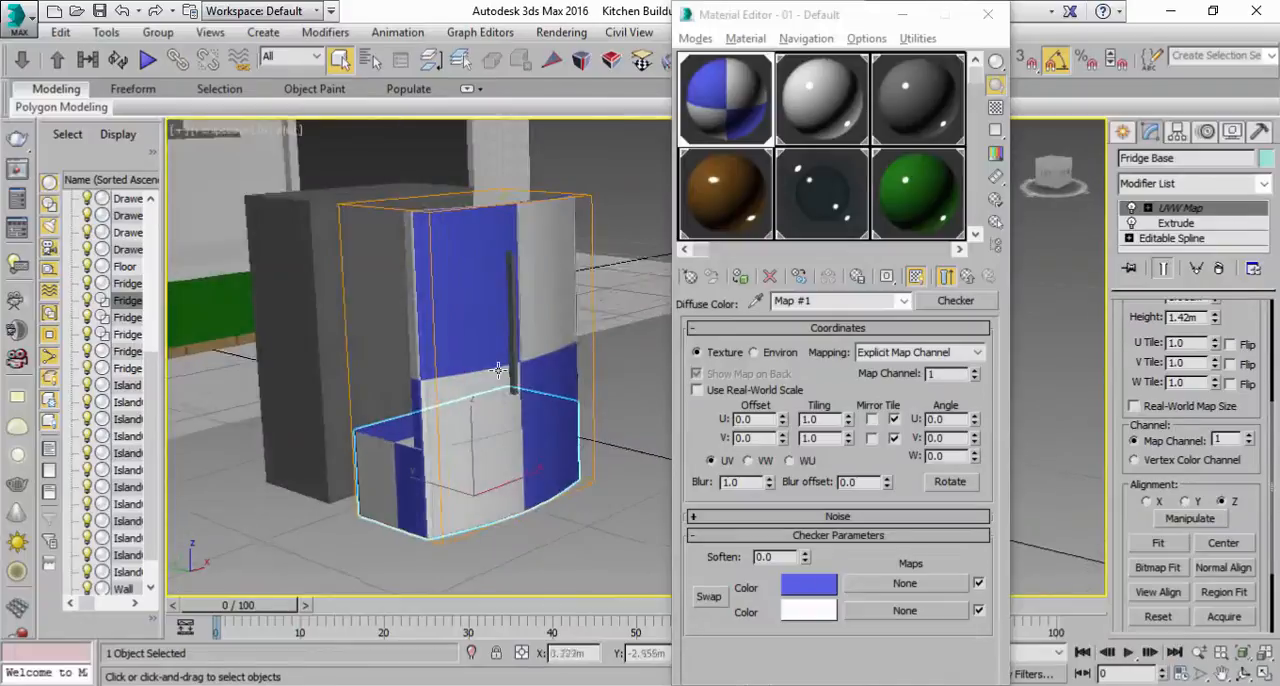
right_click(1198, 205)
click(1160, 349)
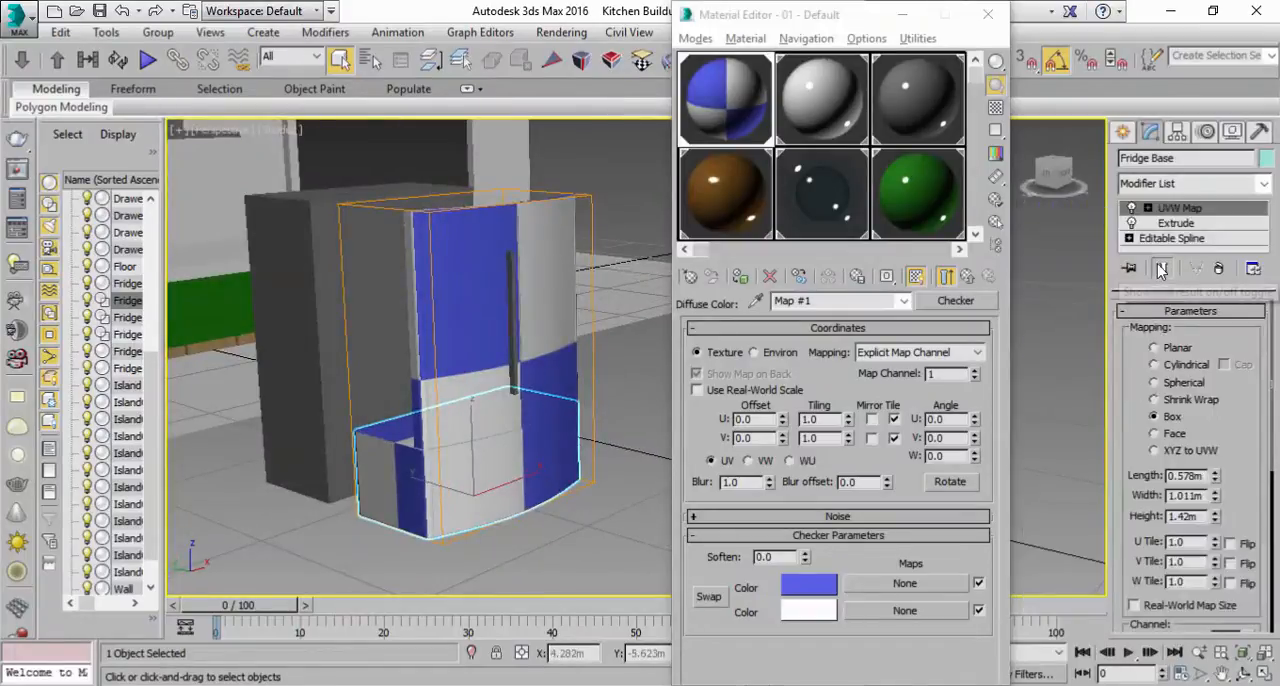
scroll(1140, 500, down, 4)
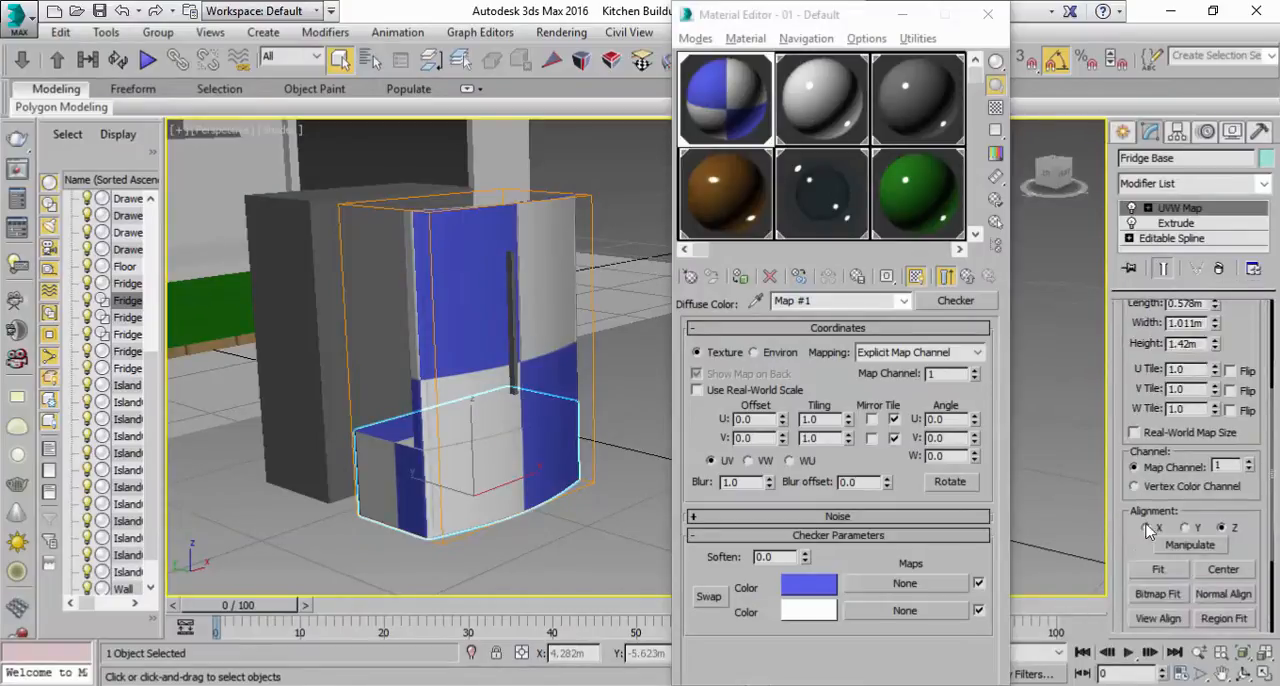
click(1156, 570)
alt+middle_drag(528, 422, 537, 413)
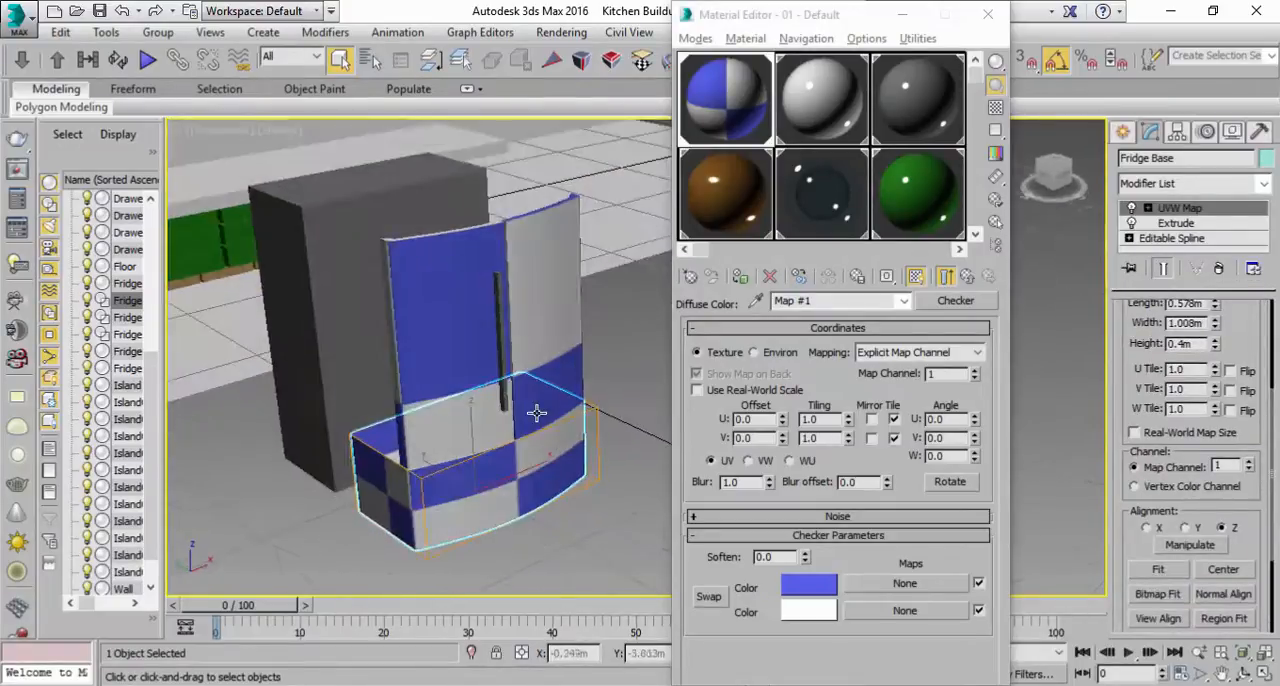
Step: Make the left fridge door's UVW Map modifier unique and fit its box mapping to that door
click(430, 342)
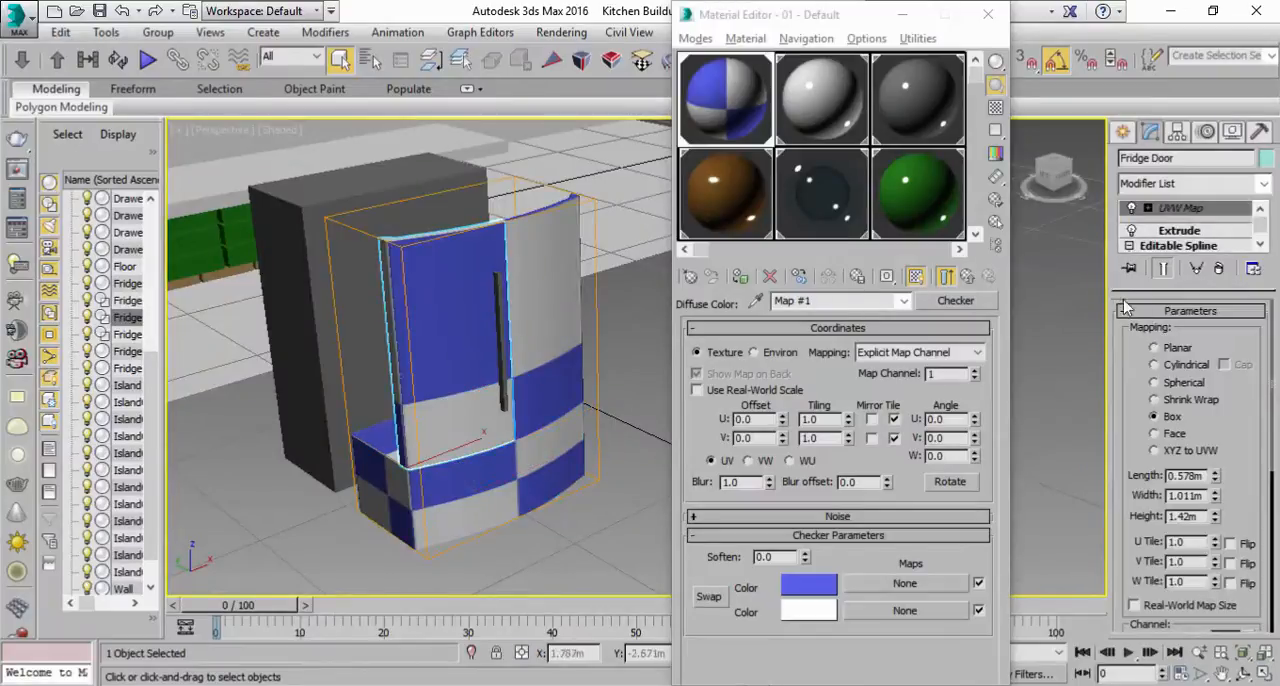
right_click(1190, 214)
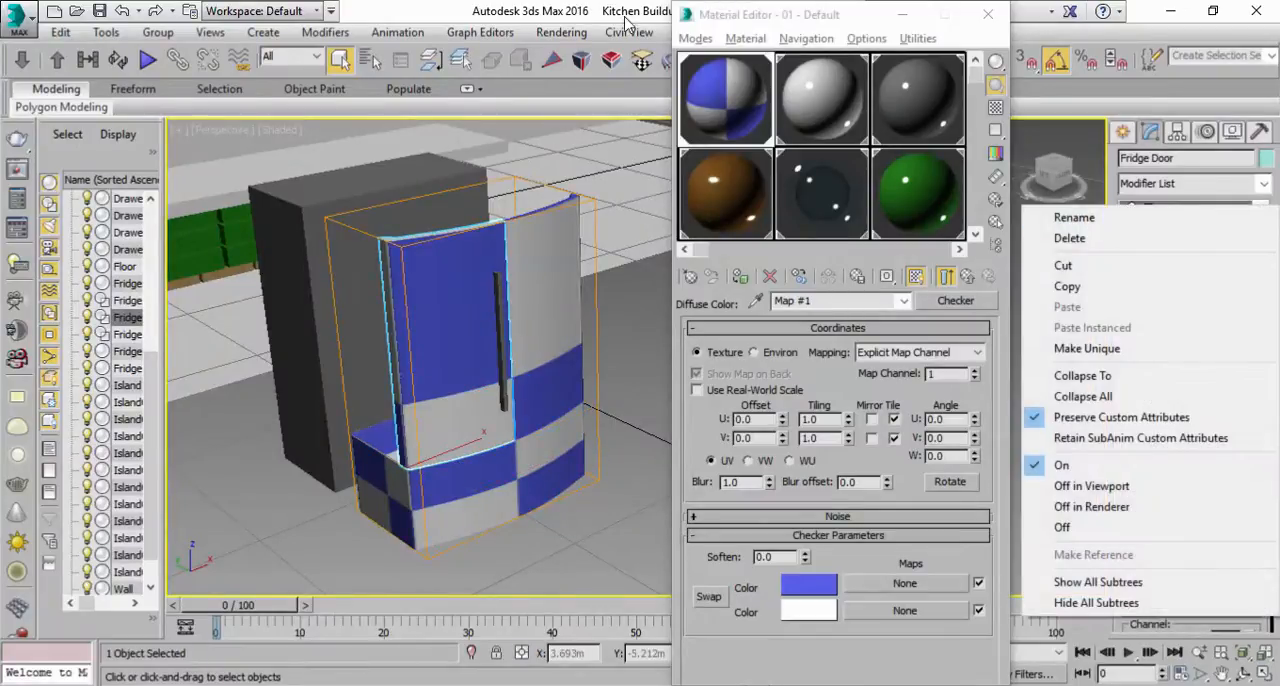
click(762, 118)
scroll(1150, 570, down, 5)
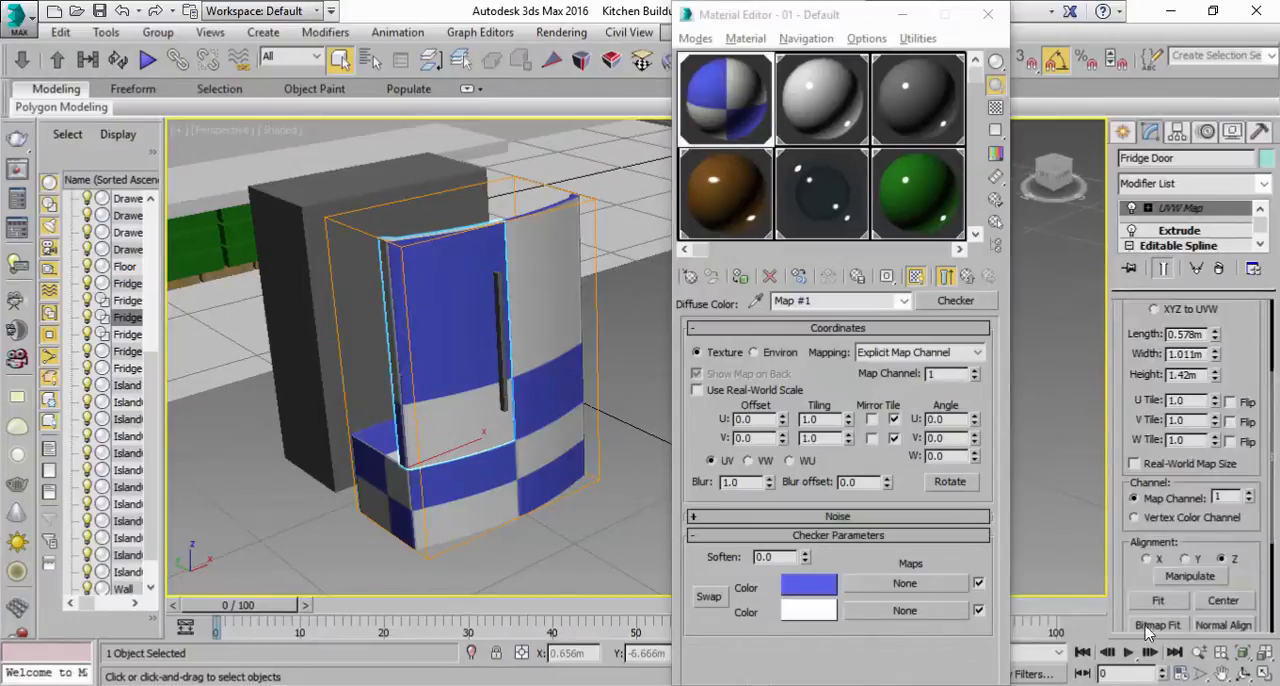
click(1145, 600)
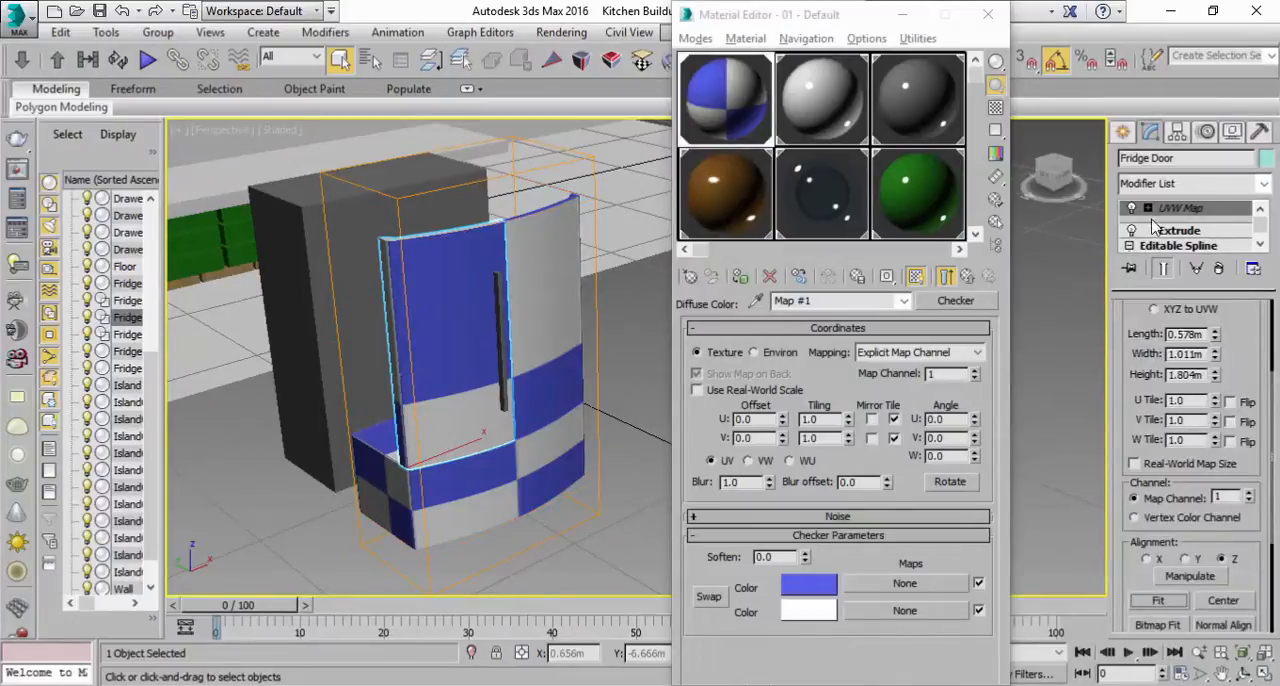
right_click(1150, 222)
click(1075, 337)
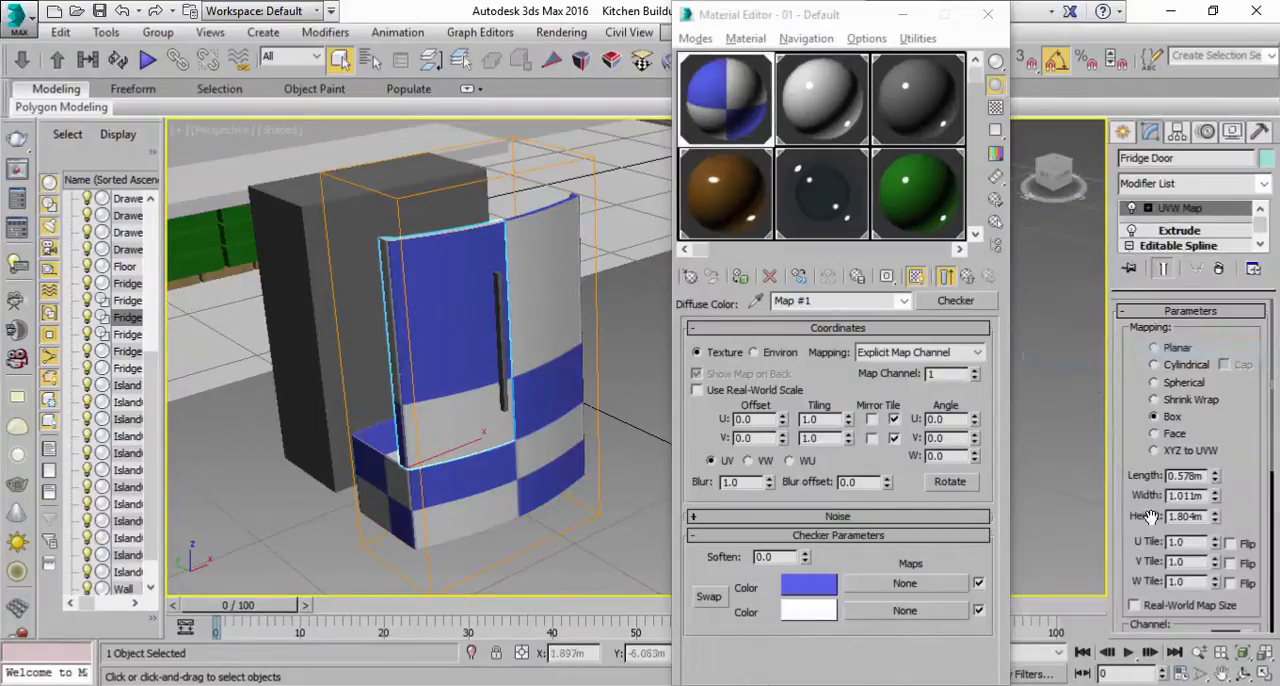
scroll(1145, 580, down, 5)
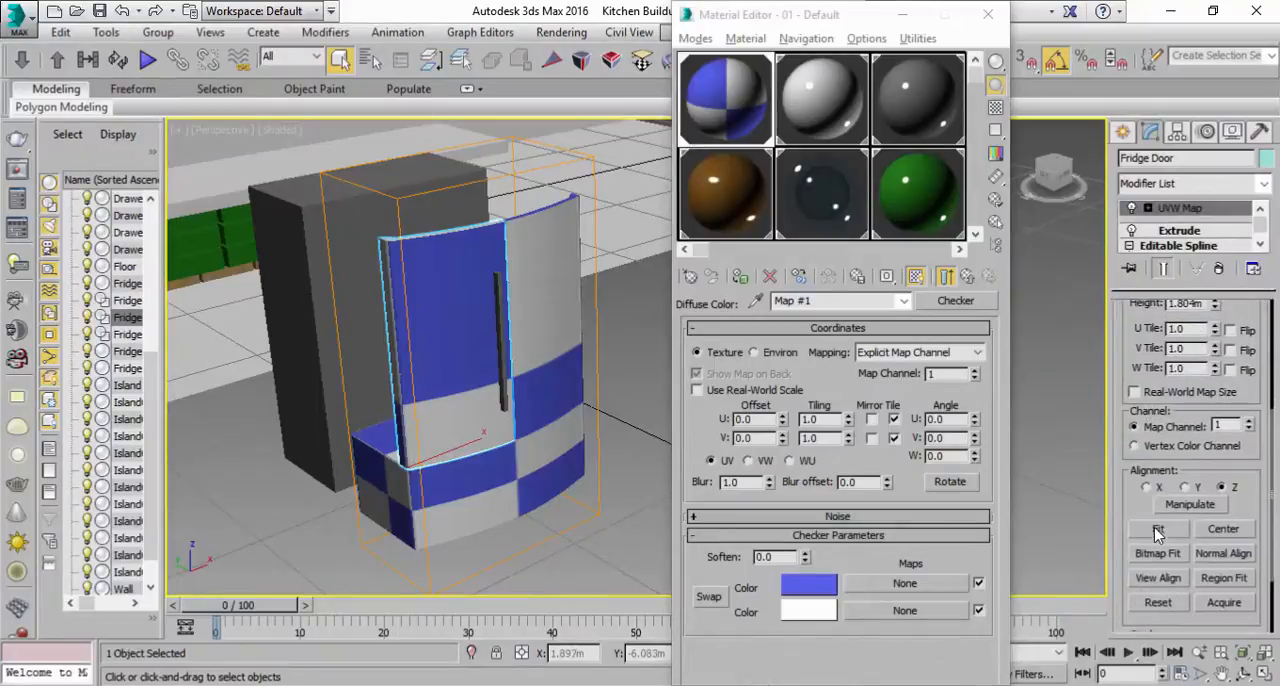
click(1157, 529)
Step: Fit the box UVW mapping of the right fridge door to its own geometry
click(550, 310)
scroll(1133, 557, down, 5)
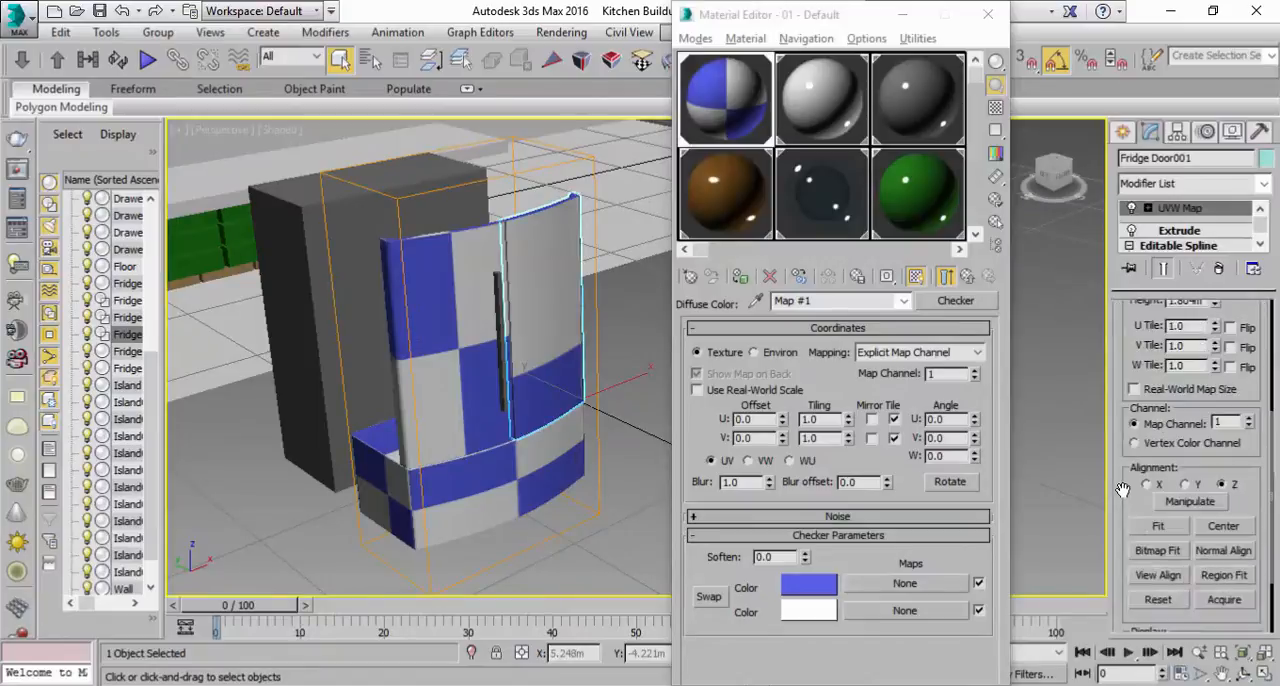
click(1157, 526)
mouse_move(466, 357)
alt+middle_down()
mouse_move(473, 333)
mouse_move(481, 350)
mouse_move(449, 347)
mouse_move(469, 349)
mouse_move(479, 374)
alt+middle_up()
scroll(472, 357, up, 3)
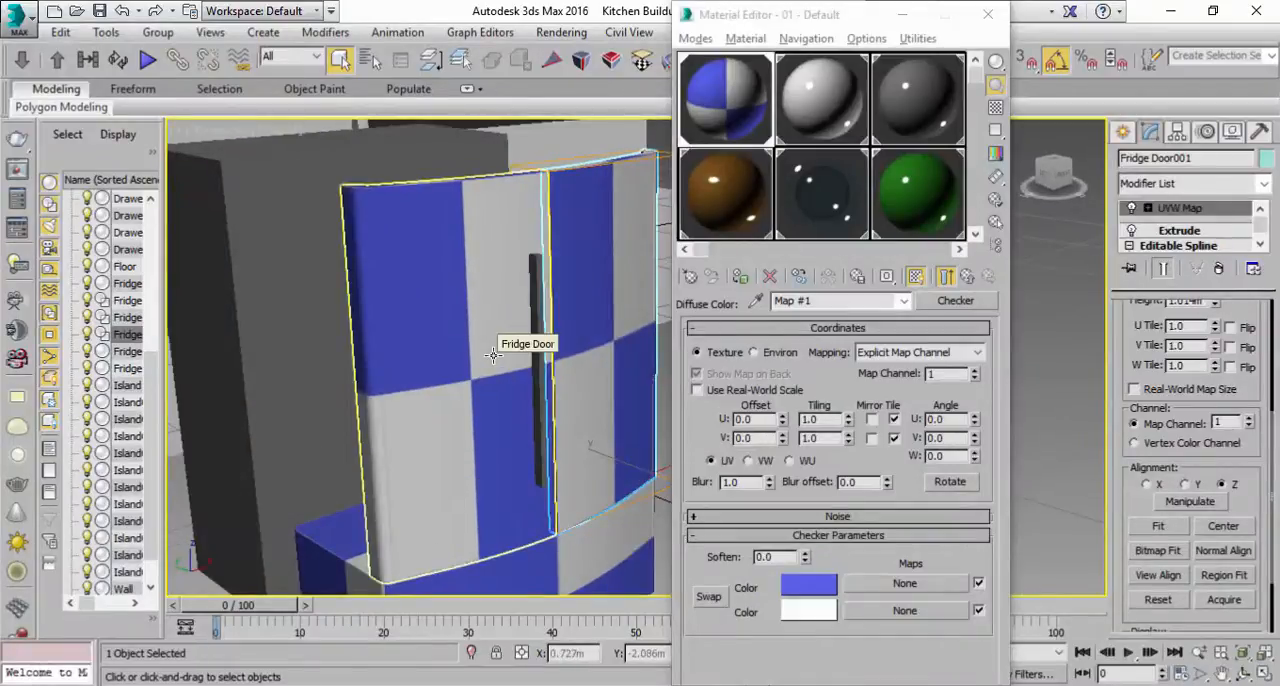
Step: Turn on edged faces in the Perspective view, close the Material Editor, and clear the selection
click(282, 131)
click(330, 214)
click(988, 14)
click(708, 440)
mouse_move(651, 400)
alt+middle_down()
mouse_move(600, 414)
mouse_move(640, 420)
alt+middle_up()
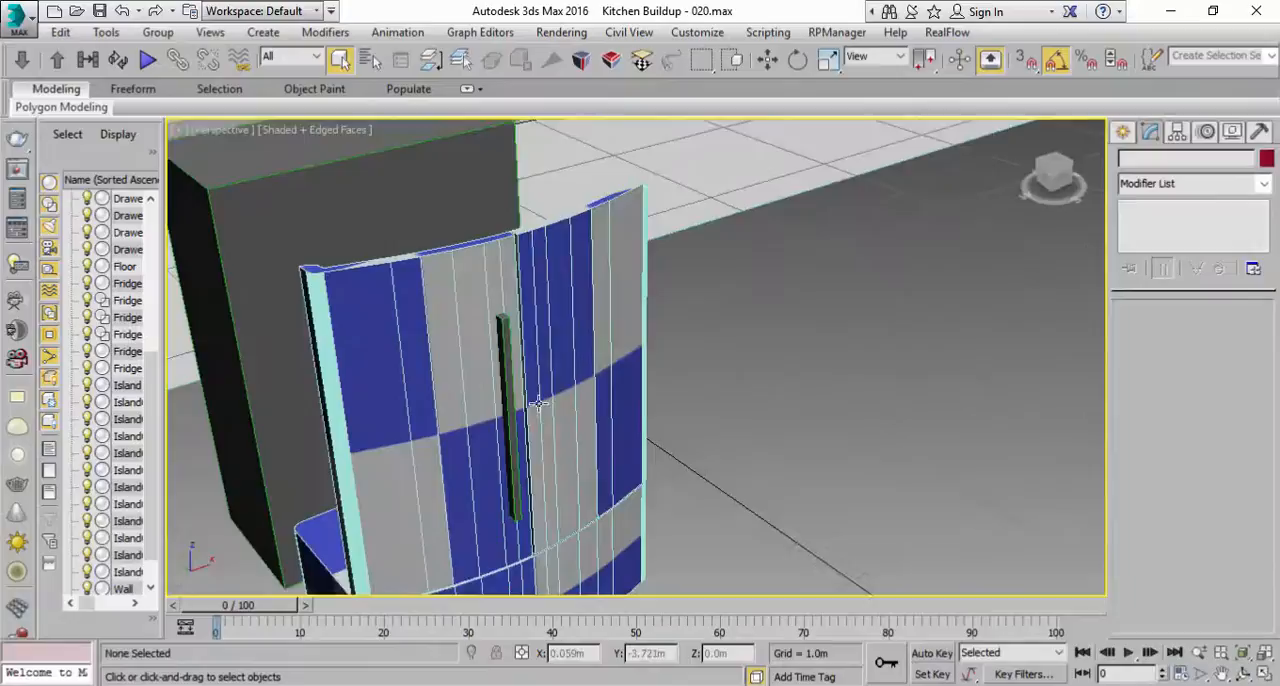
Step: Move the two outer end vertices of the left fridge door's profile spline back along Y in the Top view
click(332, 289)
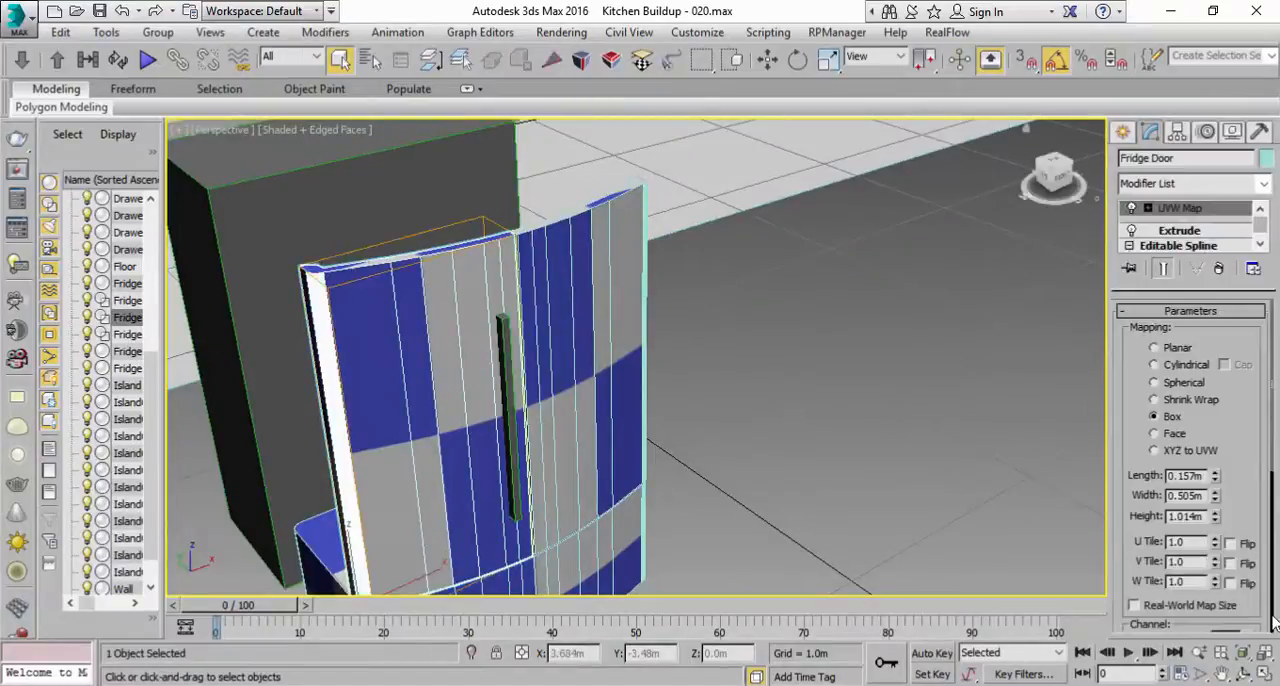
click(1262, 676)
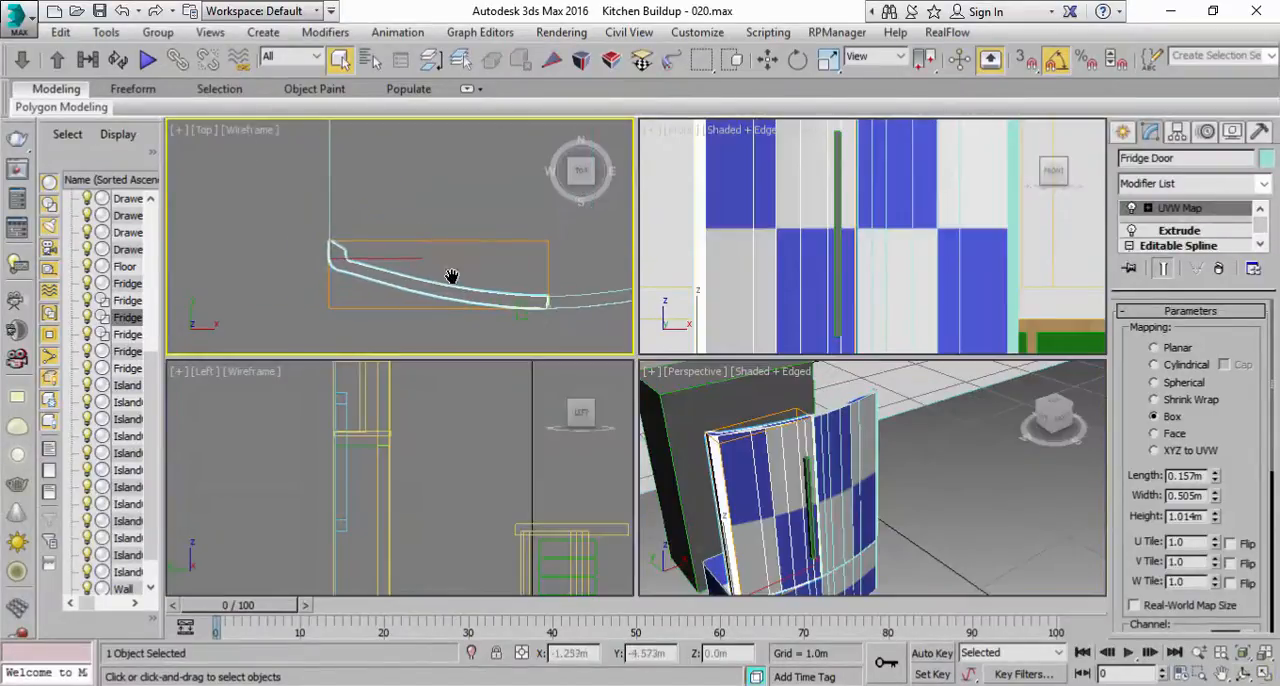
drag(1262, 233, 1263, 240)
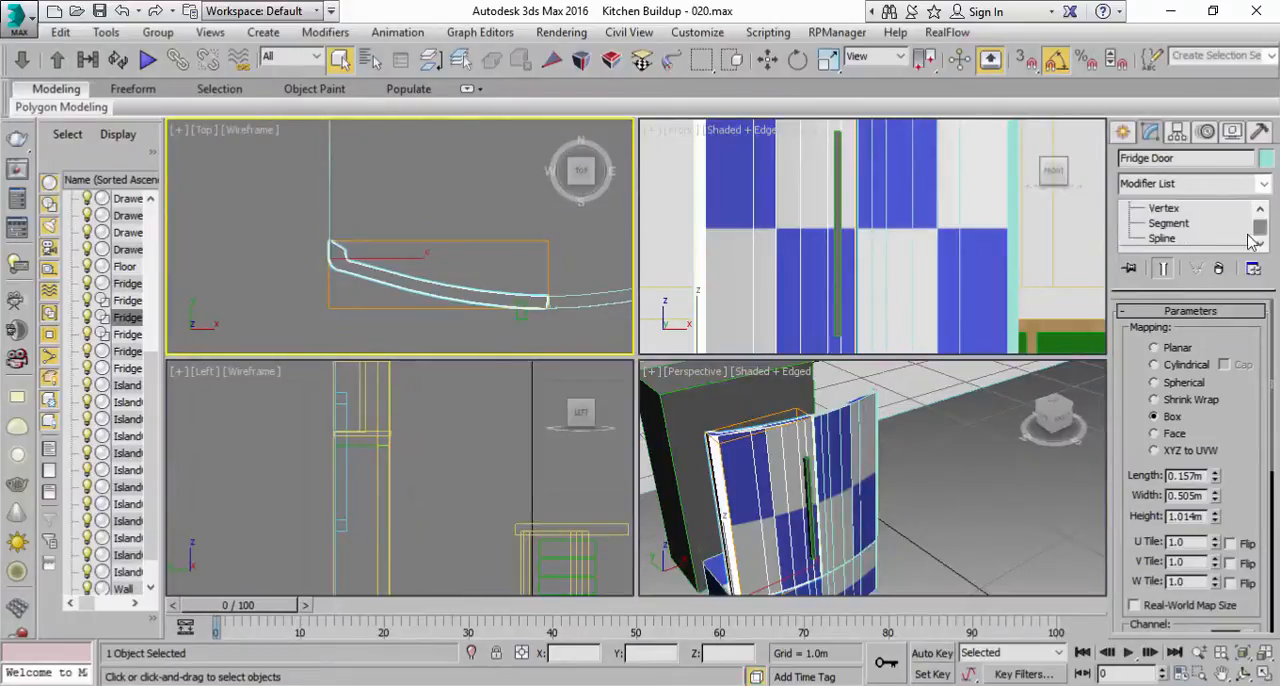
click(1168, 209)
middle_drag(345, 213, 358, 220)
drag(431, 317, 431, 317)
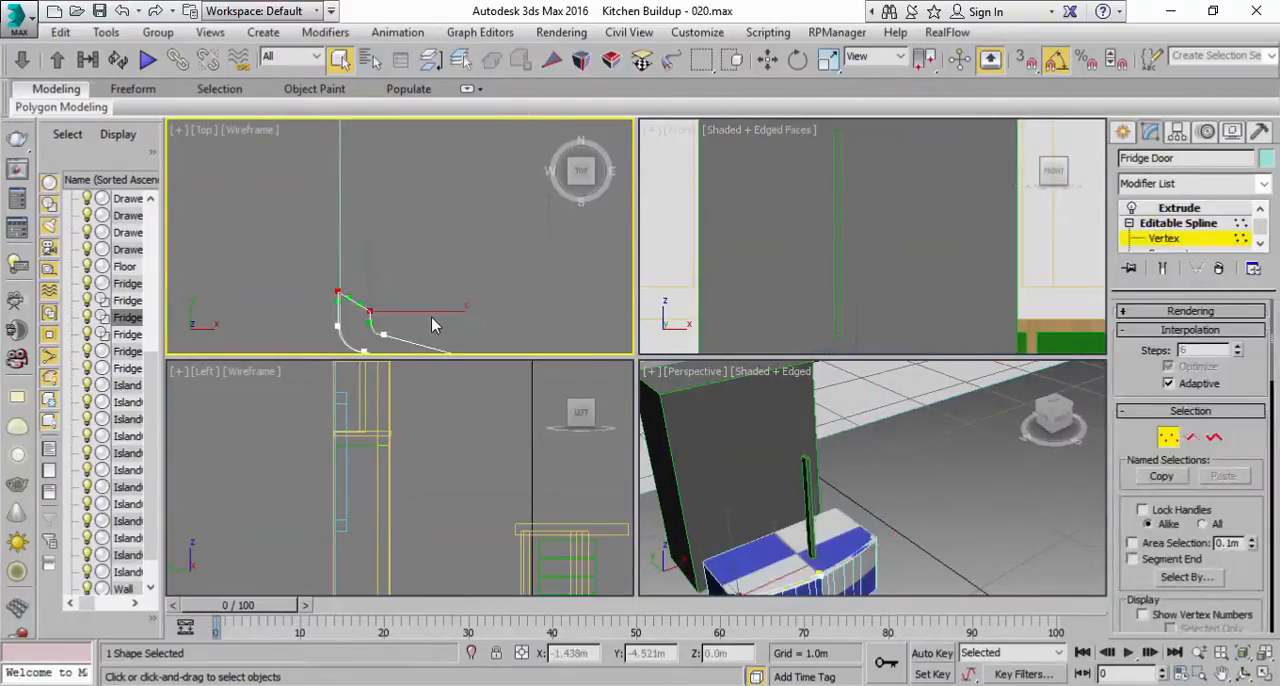
key(w)
drag(372, 246, 376, 181)
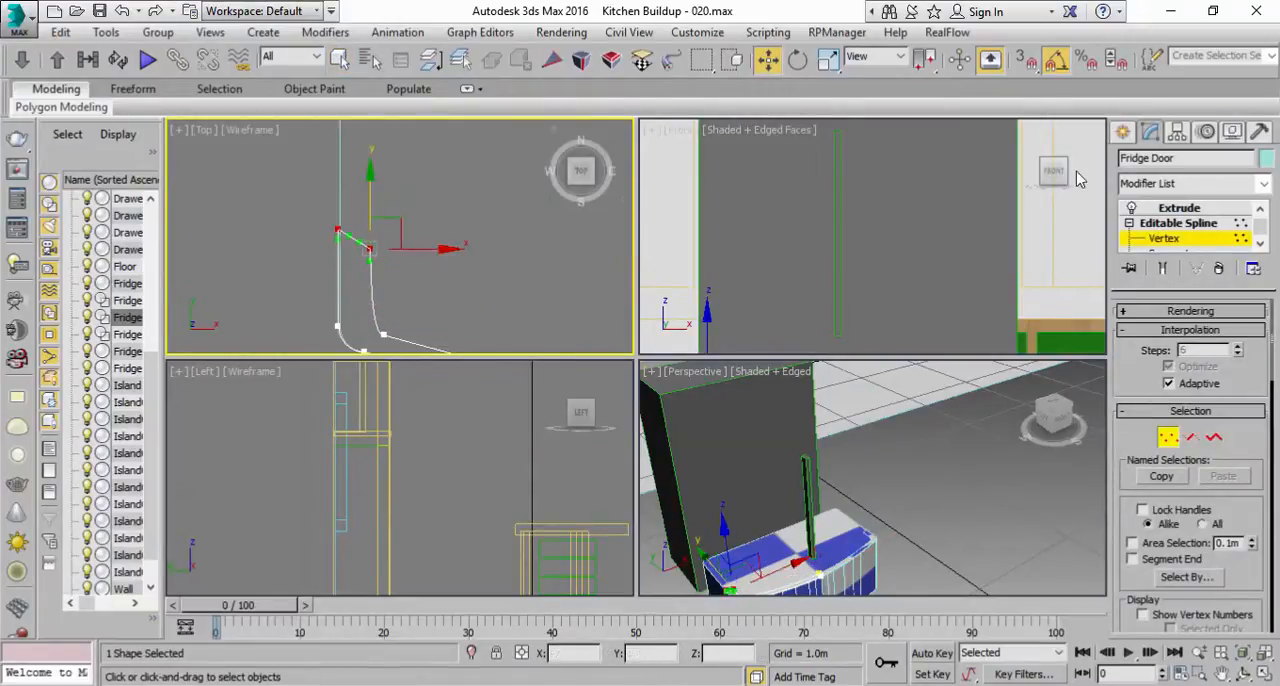
click(1153, 224)
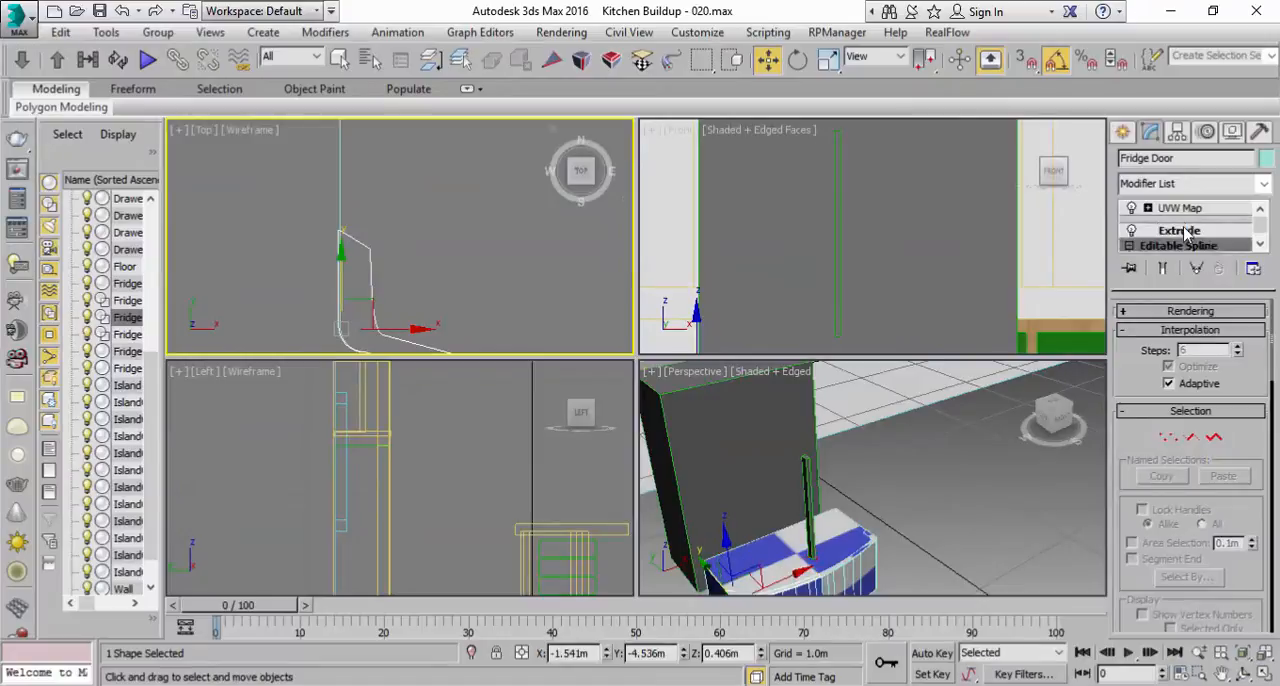
Step: Leave vertex editing of the left fridge door and refit its box UVW mapping to the reshaped geometry
click(1186, 209)
click(1190, 210)
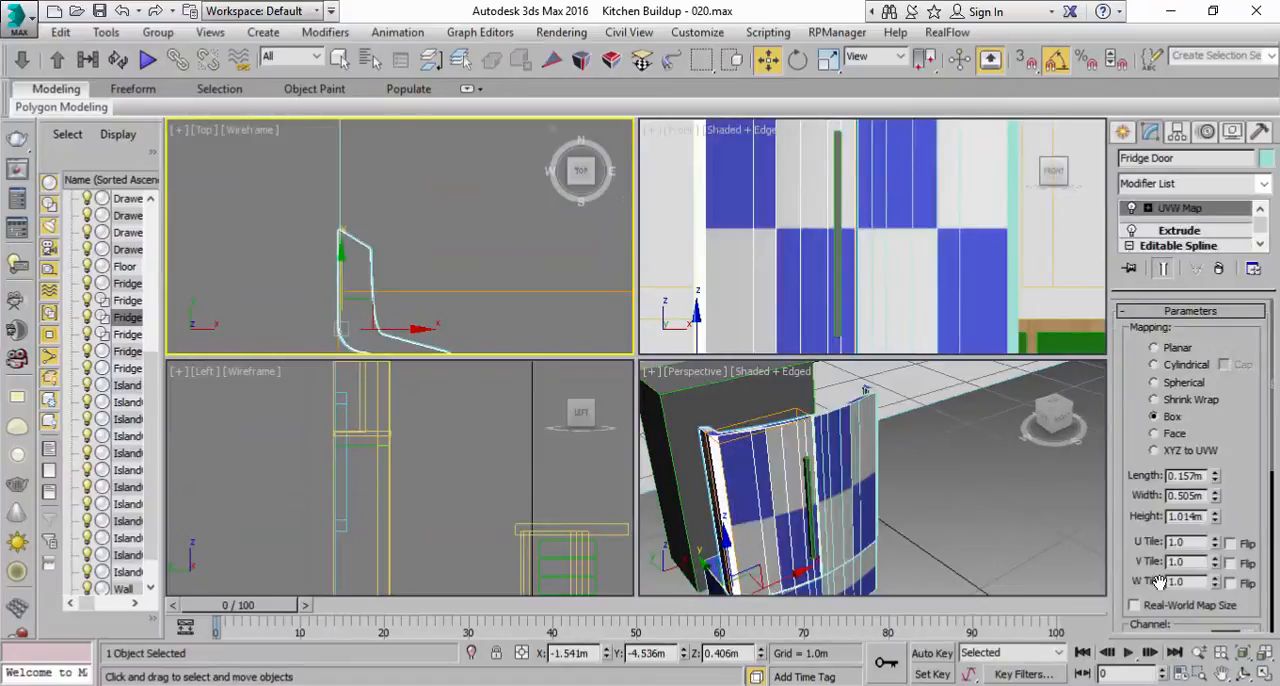
scroll(1140, 520, down, 5)
click(1152, 528)
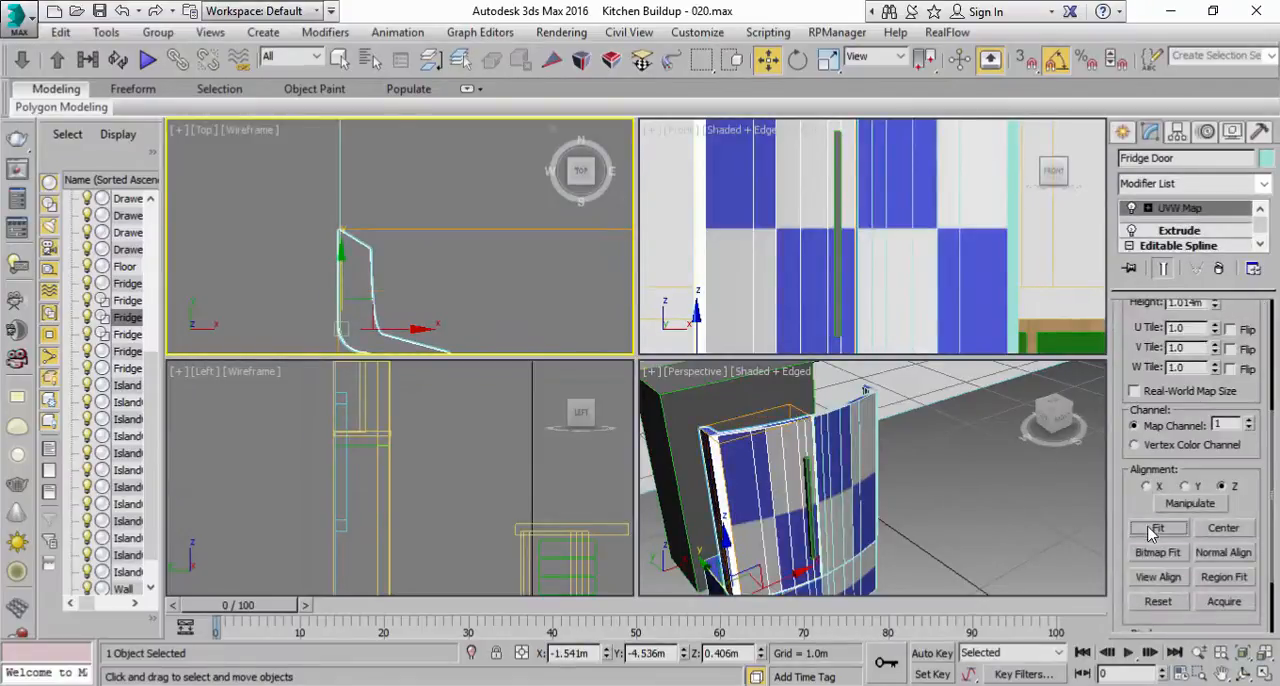
Step: Maximize the Perspective view and refit the box UVW mapping of the right fridge door to its geometry
click(958, 500)
click(1266, 677)
alt+middle_drag(647, 361, 547, 283)
click(547, 283)
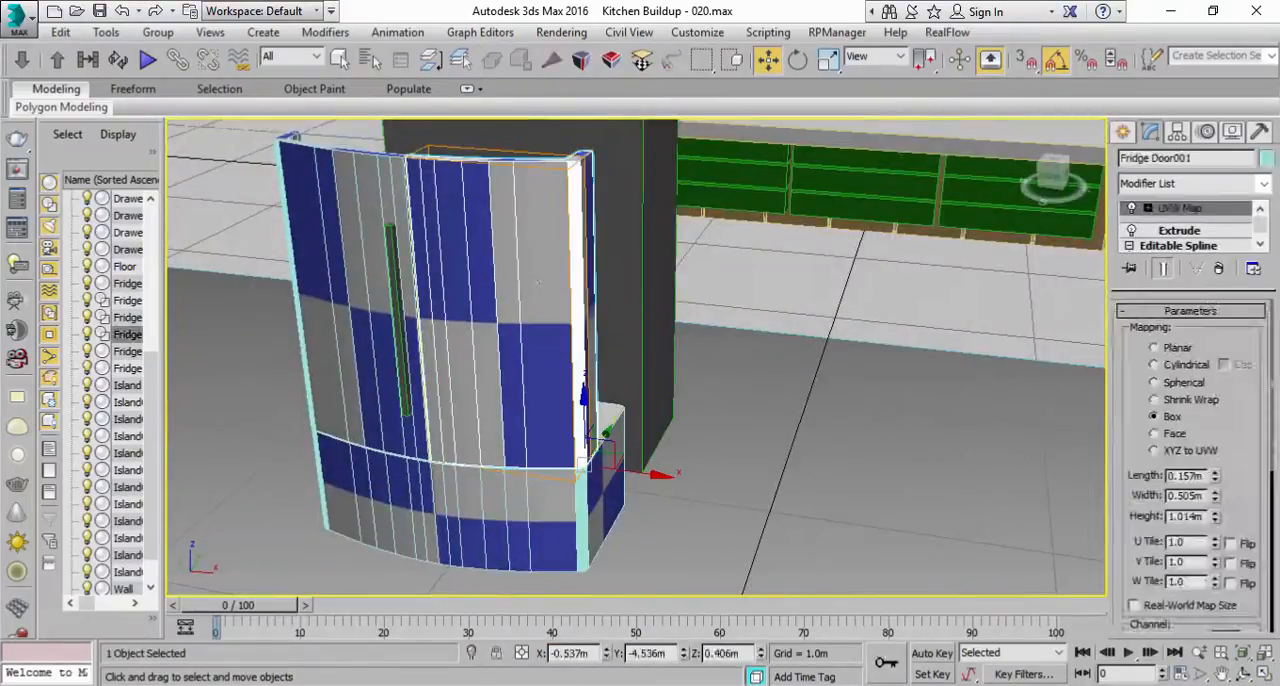
drag(1137, 556, 1150, 330)
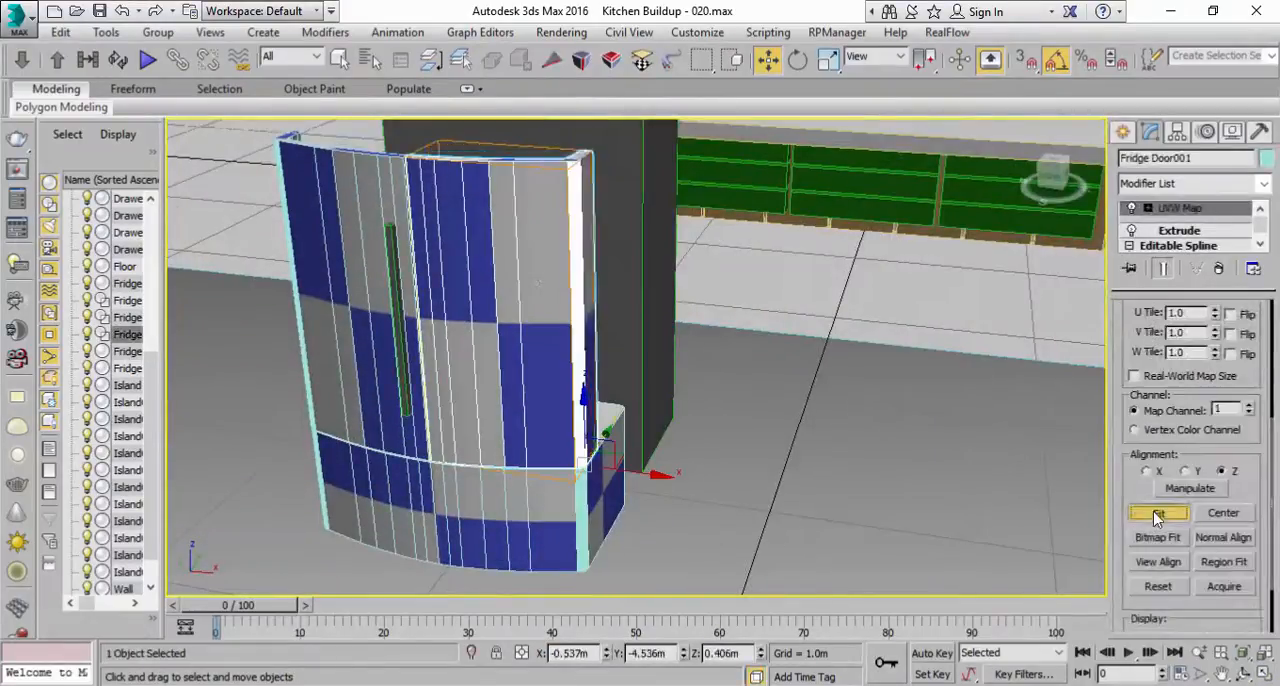
alt+middle_drag(508, 331, 600, 330)
Step: Try to select the vertical handle on the left fridge door with the Select Object tool
click(339, 58)
alt+middle_drag(769, 343, 947, 320)
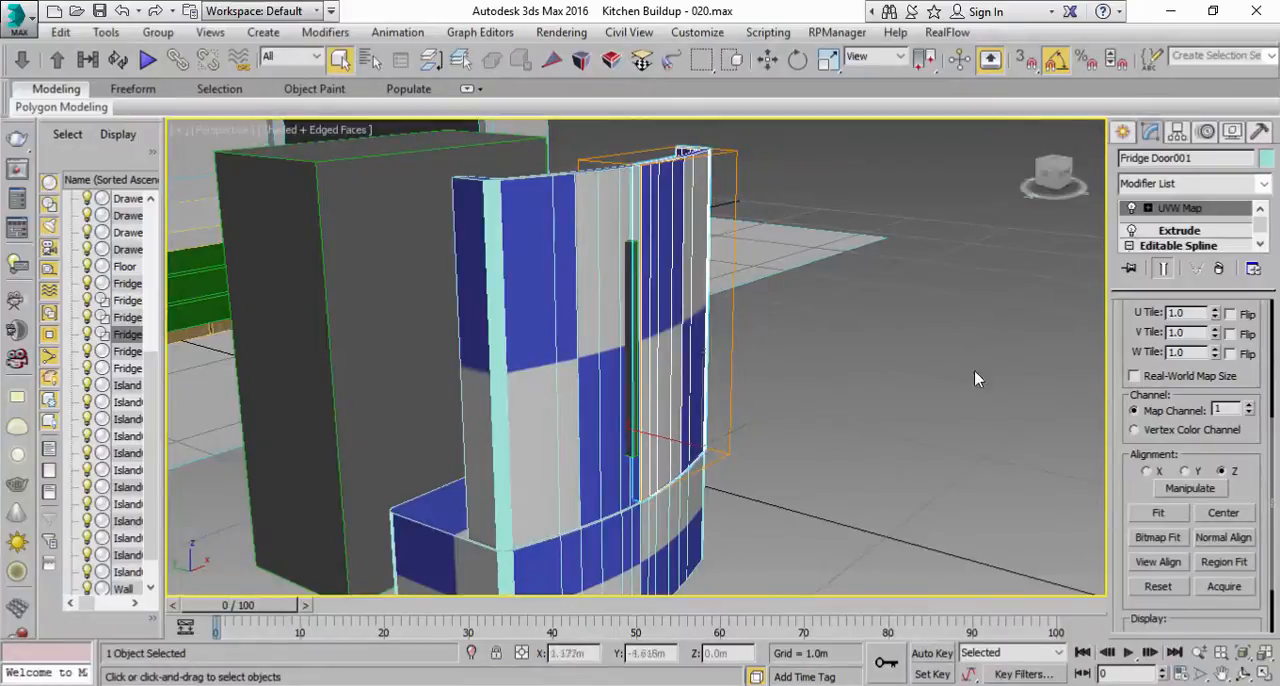
alt+middle_drag(795, 386, 730, 398)
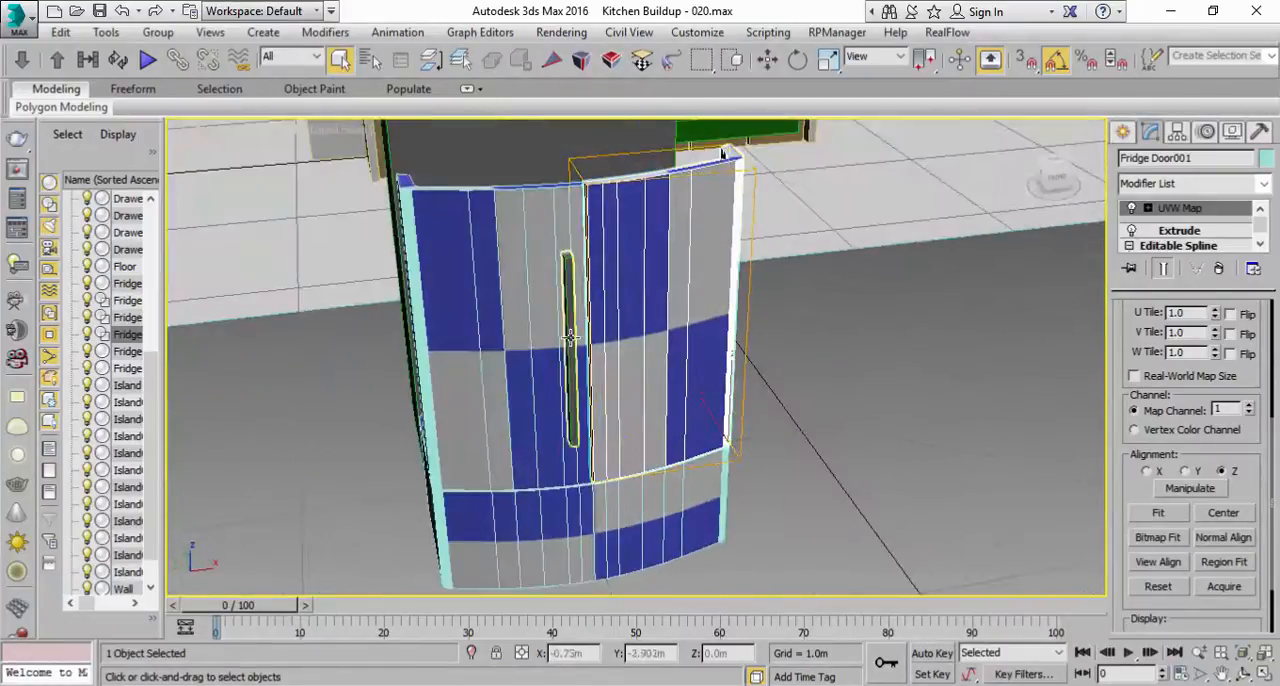
click(557, 270)
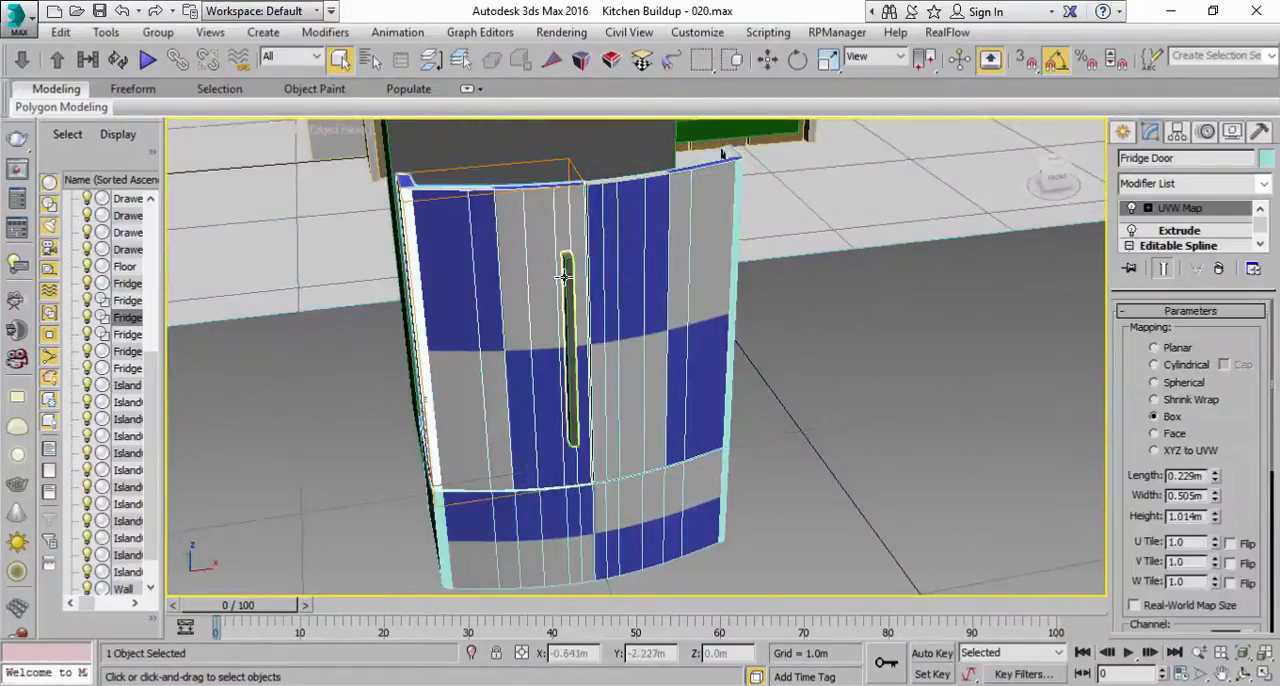